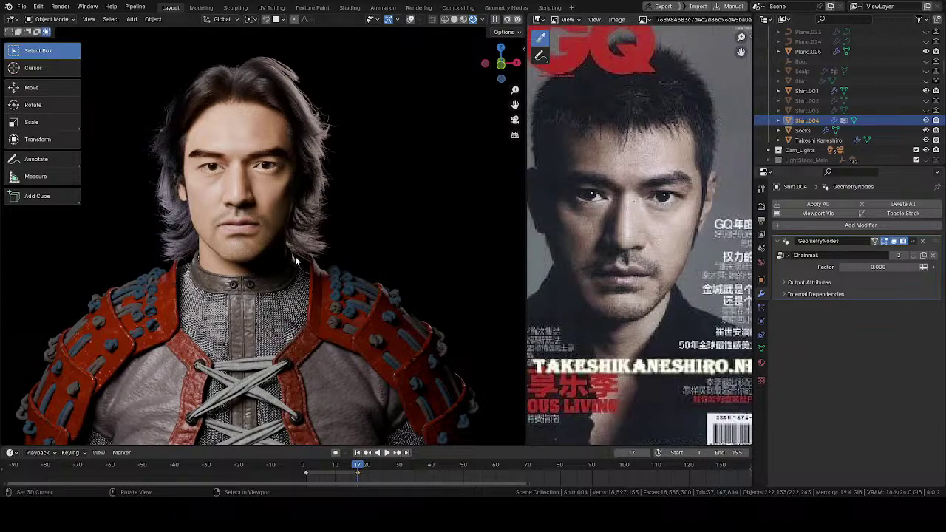
Enlarge the image editor to reveal the full reference cover and turn on the 3D viewport overlays
{"action": "mouse_move", "coordinate": [326, 229]}
{"action": "middle_mouse_down"}
{"action": "mouse_move", "coordinate": [317, 227]}
{"action": "mouse_move", "coordinate": [339, 226]}
{"action": "middle_mouse_up"}
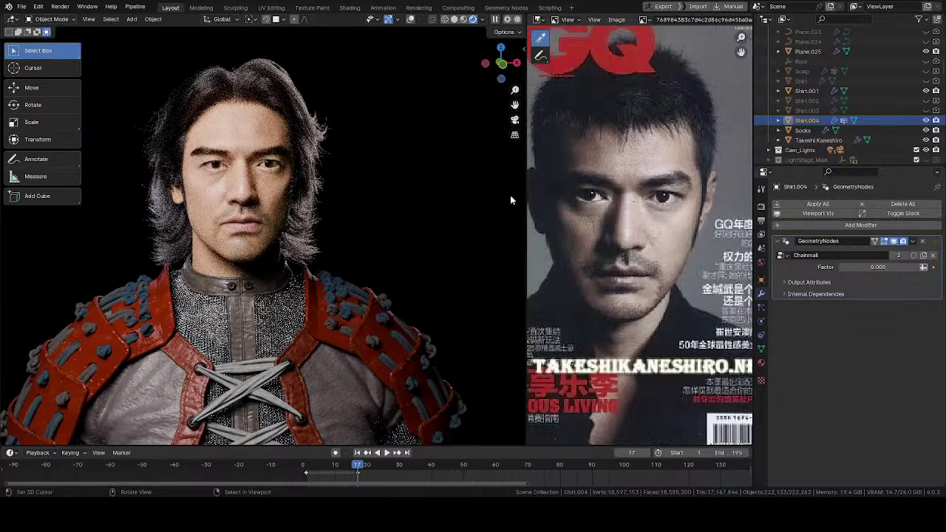
{"action": "left_click_drag", "start_coordinate": [527, 179], "coordinate": [355, 190]}
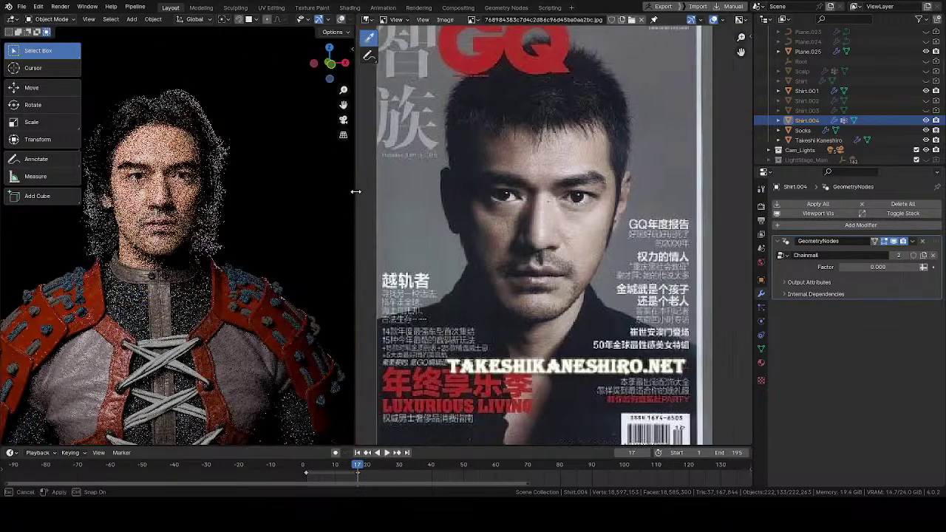
{"action": "key", "text": "z"}
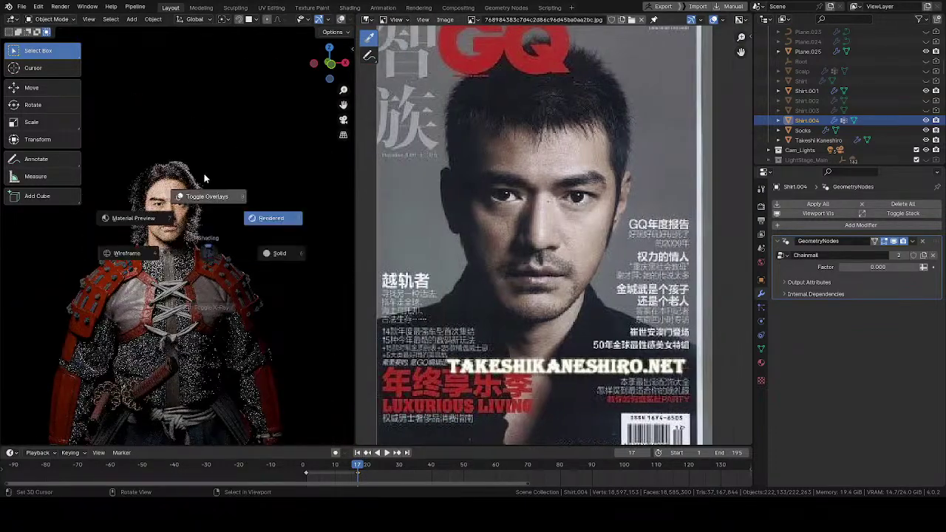
{"action": "left_click", "coordinate": [218, 171]}
{"action": "scroll", "coordinate": [215, 262], "scroll_direction": "down", "scroll_amount": 5}
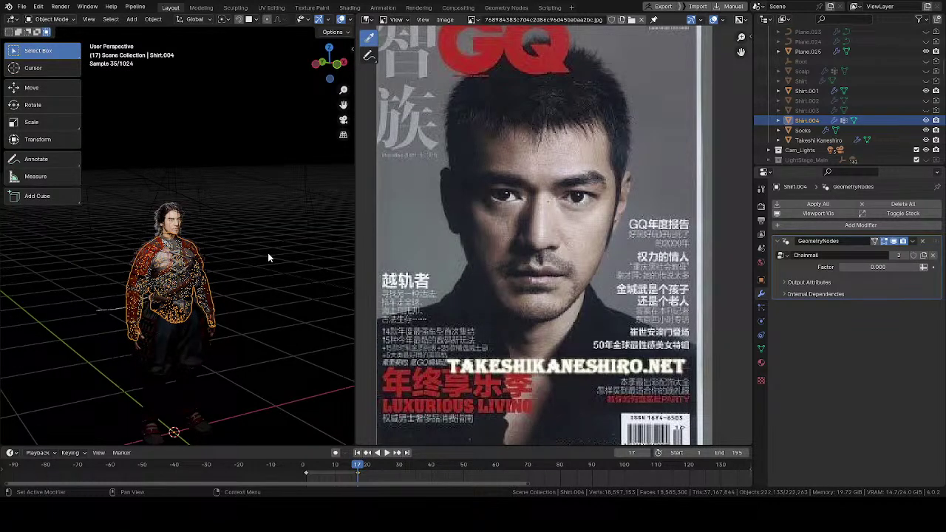
Select the area light above the character and, in front view, move it along X to about 0.176 m
{"action": "middle_click_drag", "start_coordinate": [267, 253], "coordinate": [198, 195]}
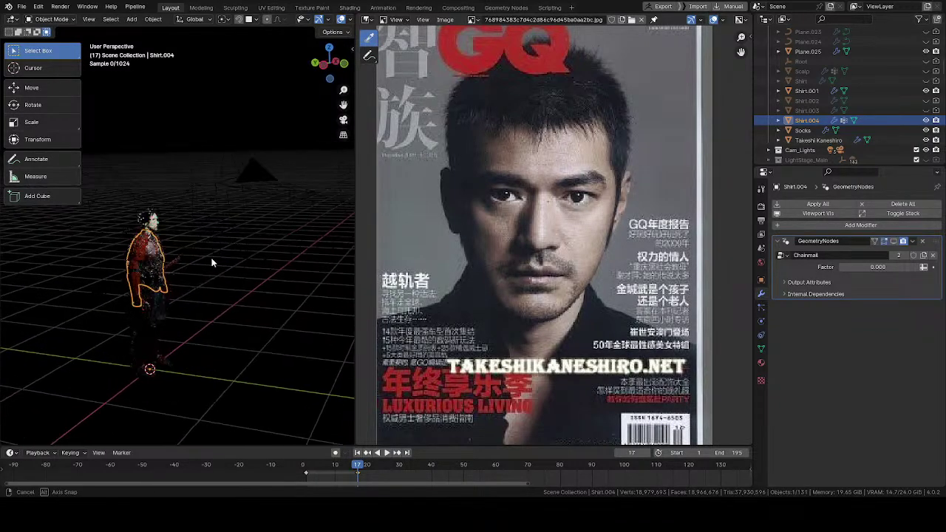
{"action": "left_click", "coordinate": [197, 193]}
{"action": "middle_click_drag", "start_coordinate": [234, 255], "coordinate": [186, 250]}
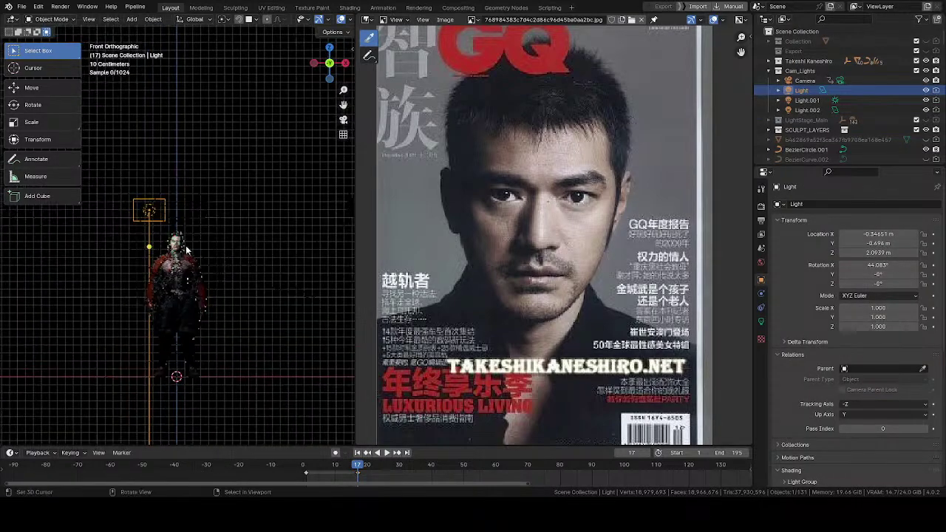
{"action": "scroll", "coordinate": [186, 251], "scroll_direction": "up", "scroll_amount": 4}
{"action": "key", "text": "g"}
{"action": "key", "text": "x"}
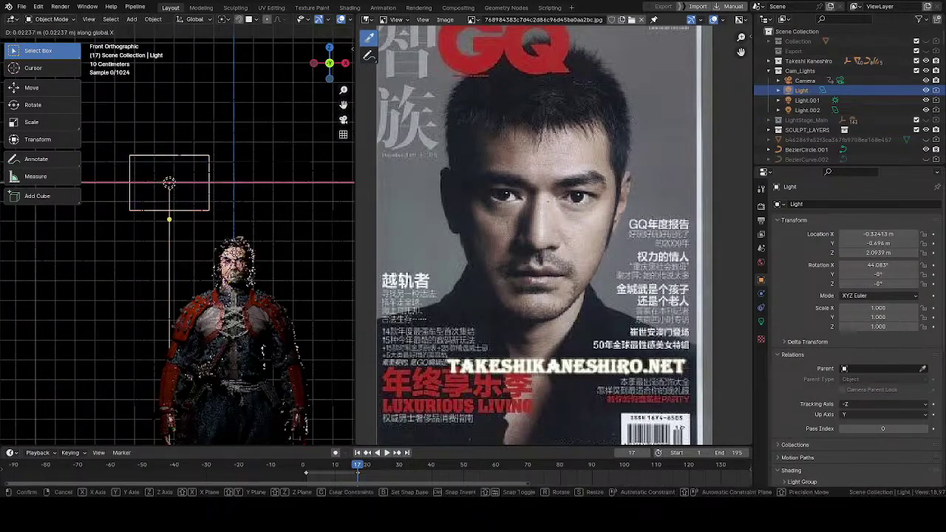
{"action": "left_click", "coordinate": [327, 246]}
Move the light further along X to about 0.496 m so one side of the face falls into shadow
{"action": "scroll", "coordinate": [262, 296], "scroll_direction": "up", "scroll_amount": 8}
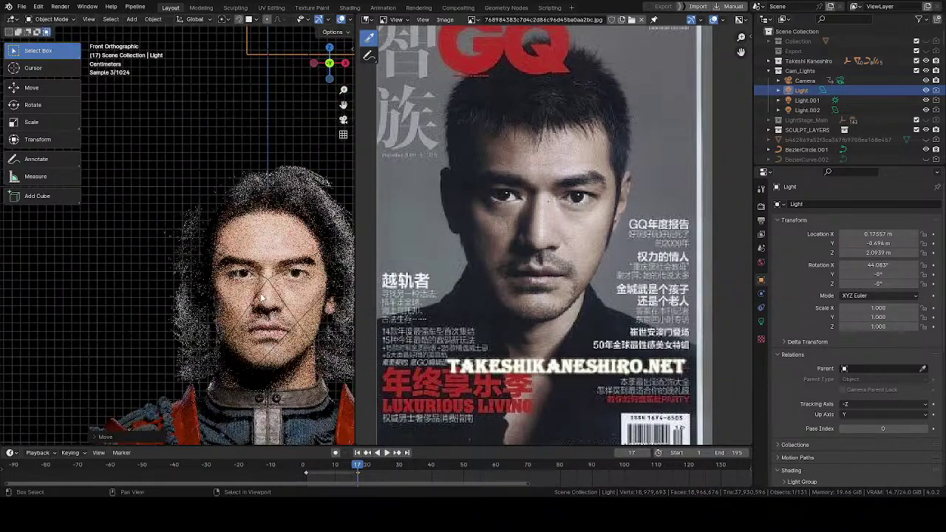
{"action": "scroll", "coordinate": [262, 297], "scroll_direction": "up", "scroll_amount": 6}
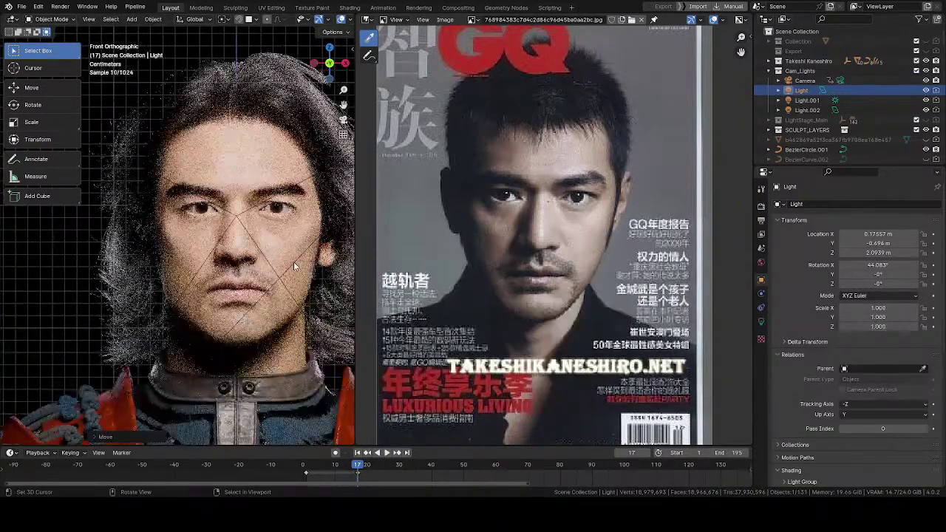
{"action": "key", "text": "g"}
{"action": "key", "text": "x"}
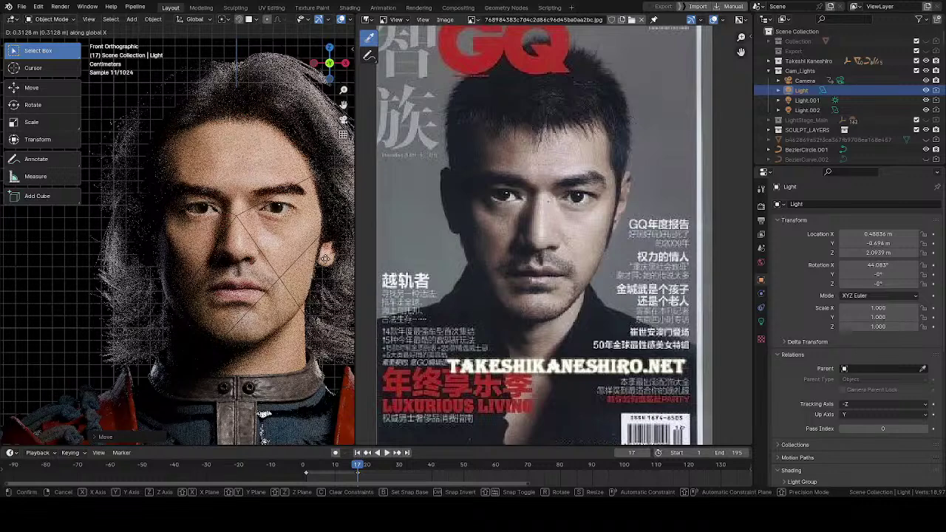
{"action": "left_click", "coordinate": [323, 258]}
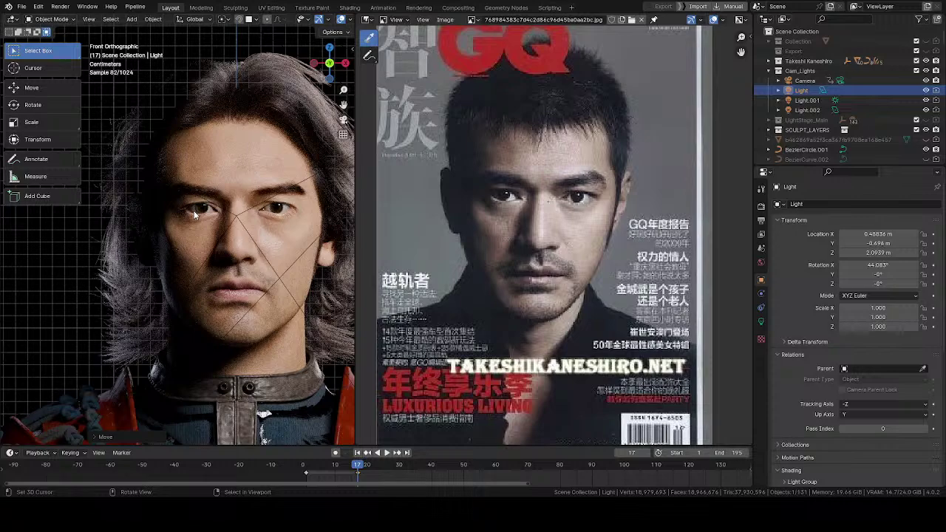
{"action": "key", "text": "g"}
{"action": "key", "text": "x"}
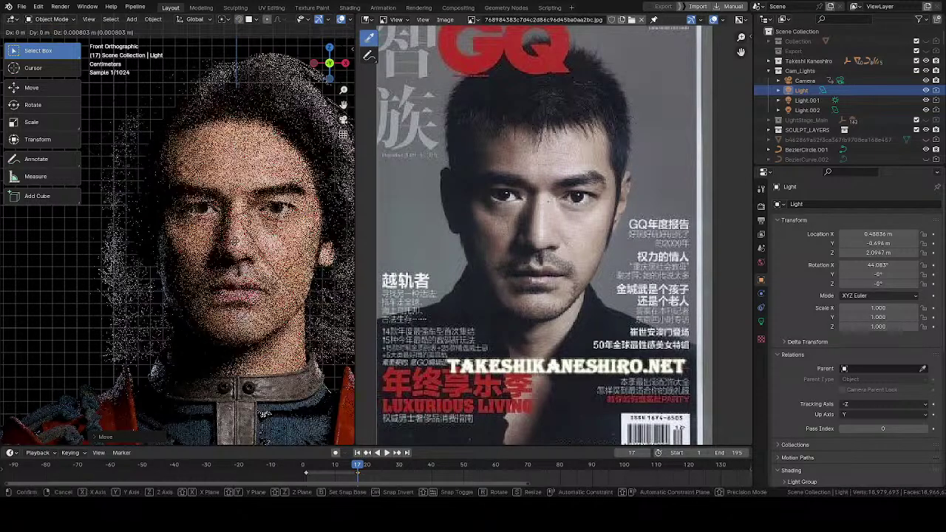
{"action": "key", "text": "Return"}
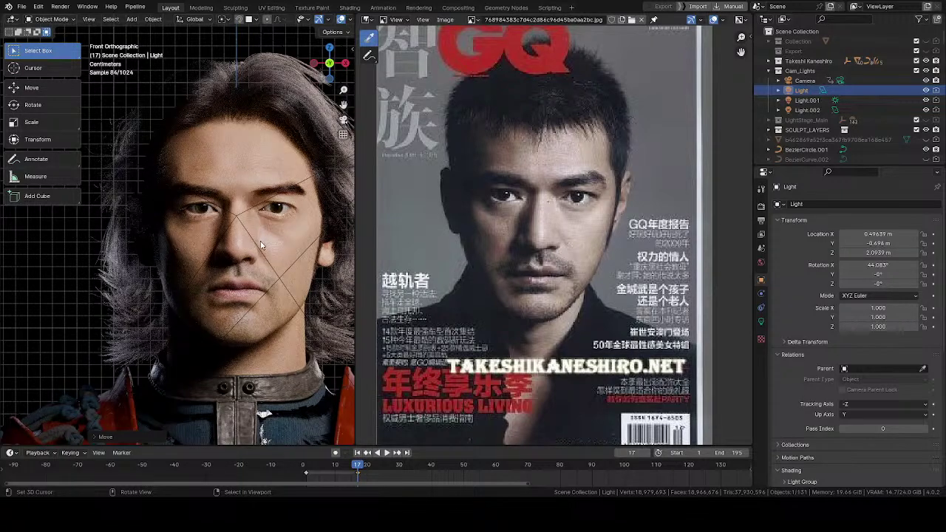
Switch the front view to perspective, widen the 3D viewport and hide the overlays to check the face lighting
{"action": "key", "text": "KP_5"}
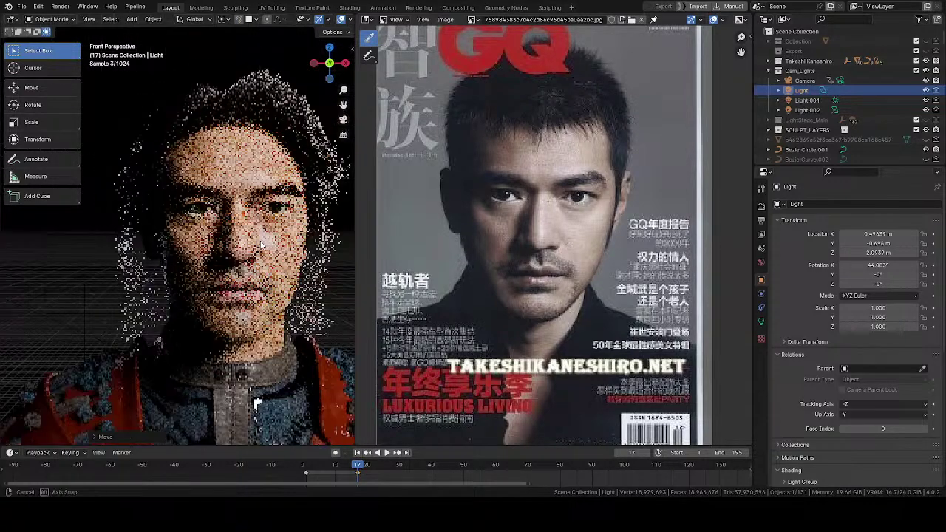
{"action": "scroll", "coordinate": [258, 239], "scroll_direction": "up", "scroll_amount": 6}
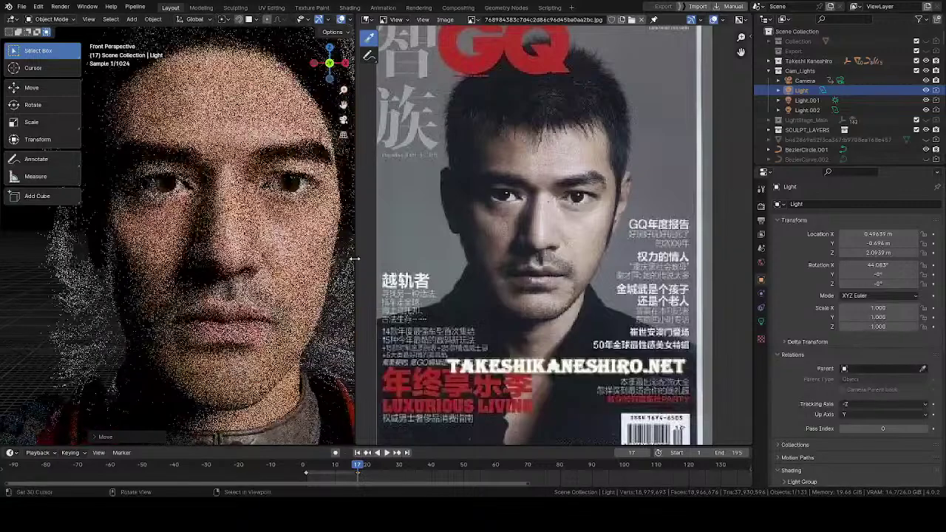
{"action": "left_click_drag", "start_coordinate": [356, 261], "coordinate": [529, 261]}
{"action": "scroll", "coordinate": [369, 259], "scroll_direction": "down", "scroll_amount": 4}
{"action": "middle_click_drag", "start_coordinate": [358, 259], "coordinate": [317, 262]}
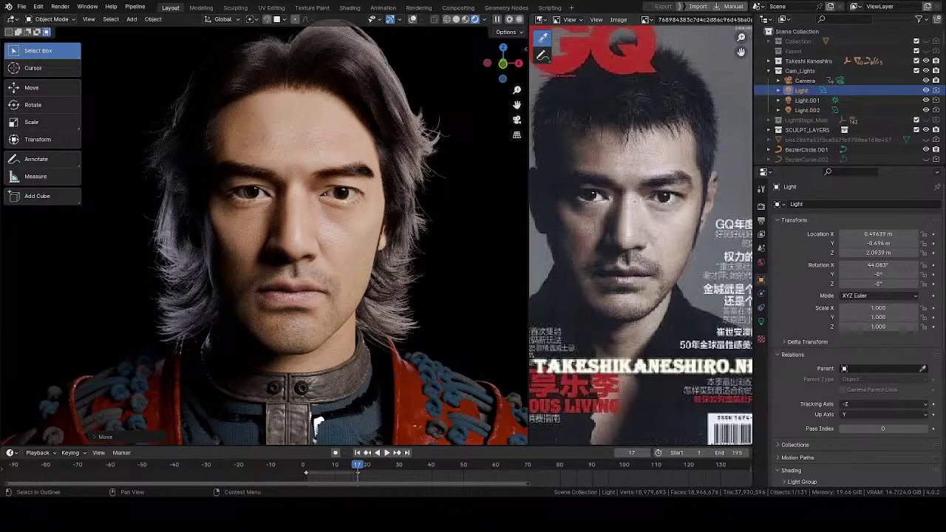
{"action": "mouse_move", "coordinate": [298, 223]}
{"action": "middle_mouse_down"}
{"action": "mouse_move", "coordinate": [437, 210]}
{"action": "mouse_move", "coordinate": [336, 240]}
{"action": "mouse_move", "coordinate": [291, 267]}
{"action": "mouse_move", "coordinate": [295, 237]}
{"action": "mouse_move", "coordinate": [272, 255]}
{"action": "mouse_move", "coordinate": [215, 223]}
{"action": "mouse_move", "coordinate": [221, 245]}
{"action": "mouse_move", "coordinate": [298, 221]}
{"action": "mouse_move", "coordinate": [315, 225]}
{"action": "middle_mouse_up"}
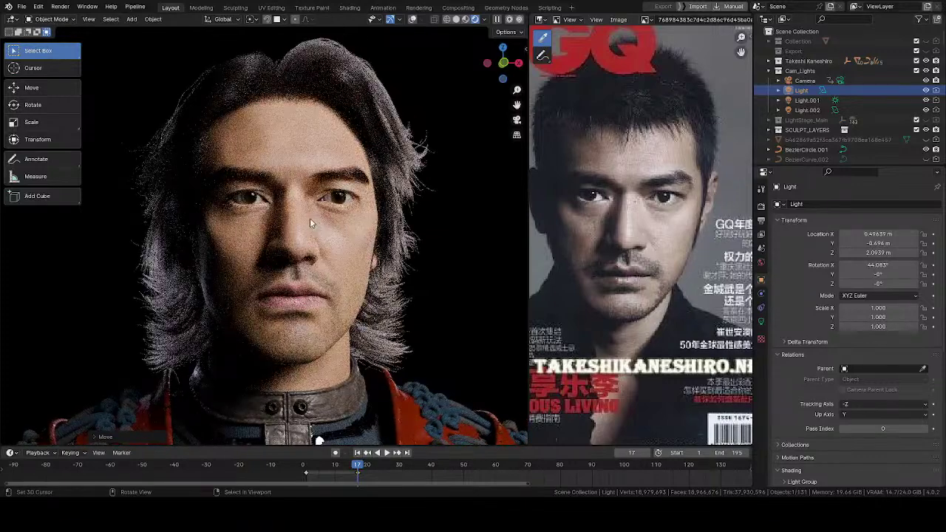
Hide Light.002 in the viewport and check the face without it
{"action": "left_click", "coordinate": [926, 109]}
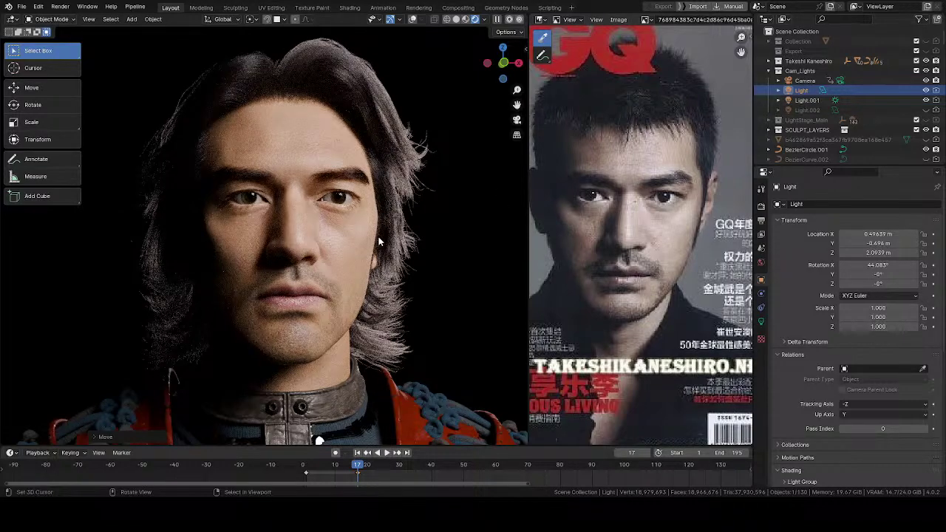
{"action": "middle_click_drag", "start_coordinate": [378, 243], "coordinate": [366, 256]}
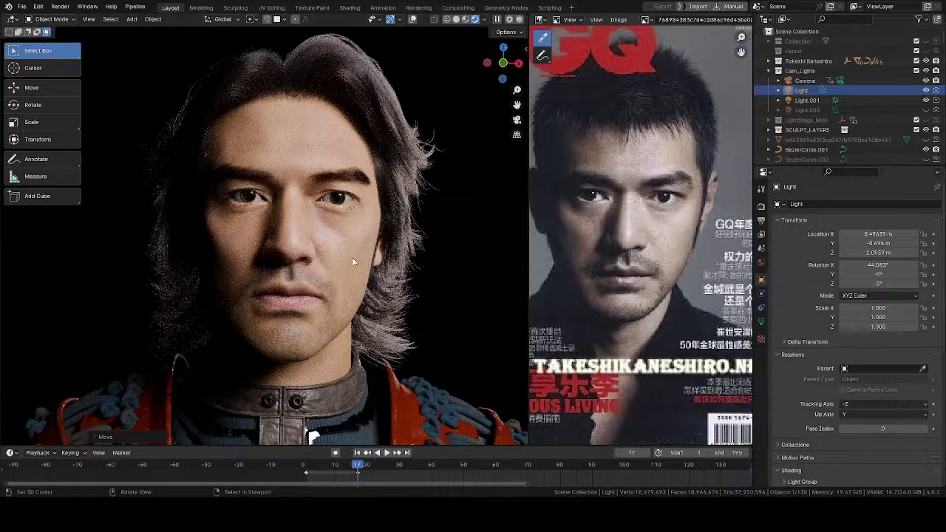
{"action": "middle_click_drag", "start_coordinate": [352, 257], "coordinate": [323, 267]}
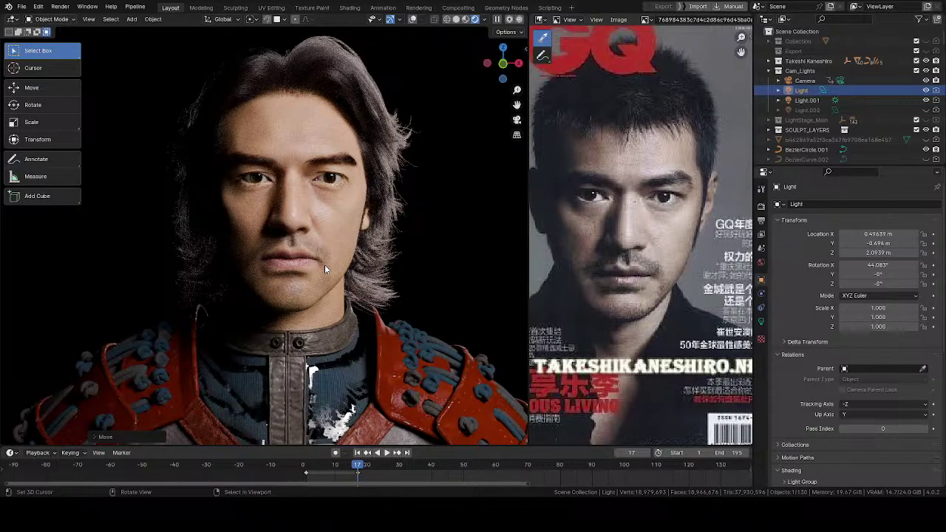
Viewing the character from the side, move the selected light along Y to about -0.658 m
{"action": "middle_click_drag", "start_coordinate": [323, 254], "coordinate": [304, 329]}
{"action": "middle_click_drag", "start_coordinate": [406, 249], "coordinate": [357, 260]}
{"action": "middle_click_drag", "start_coordinate": [366, 221], "coordinate": [400, 209]}
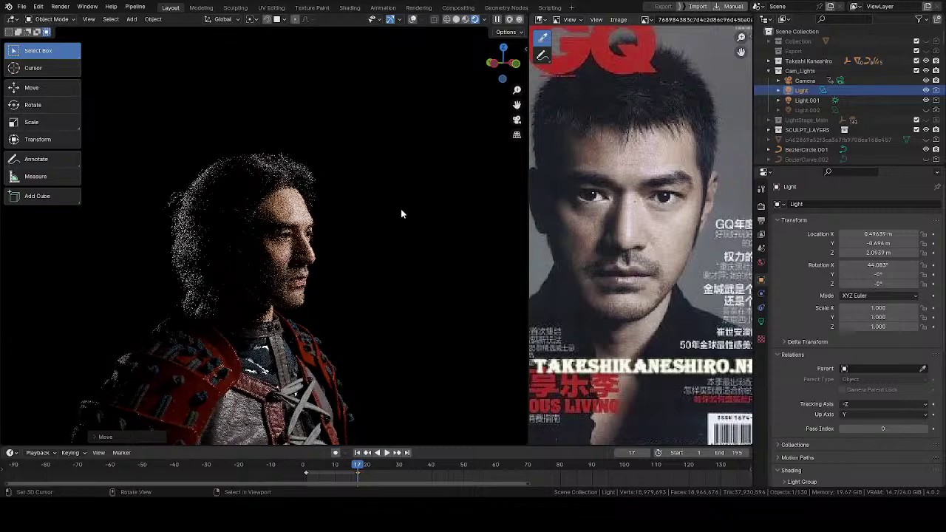
{"action": "key", "text": "g"}
{"action": "key", "text": "y"}
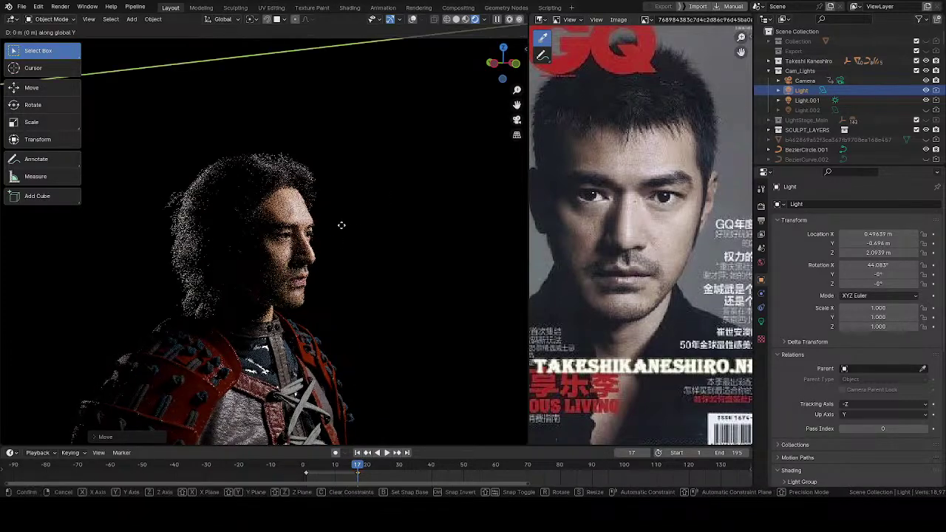
{"action": "left_click", "coordinate": [312, 223]}
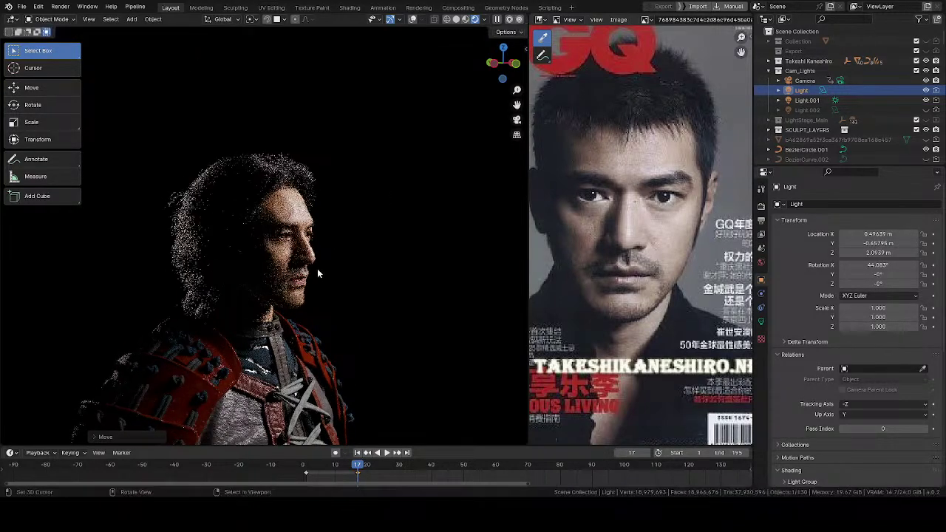
Examine the relit face up close from the front and slight angles, comparing it with the reference photo
{"action": "scroll", "coordinate": [317, 268], "scroll_direction": "up", "scroll_amount": 4}
{"action": "middle_click_drag", "start_coordinate": [248, 263], "coordinate": [341, 223]}
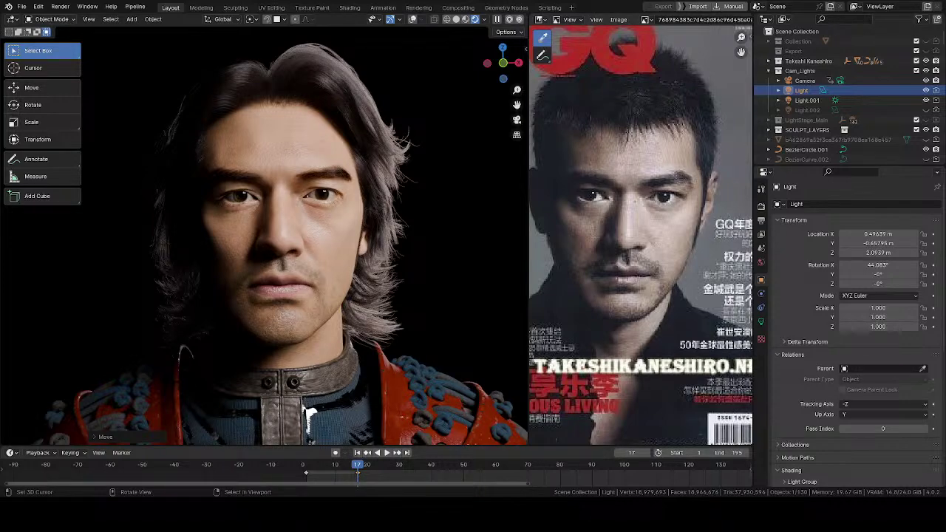
{"action": "middle_click_drag", "start_coordinate": [331, 246], "coordinate": [327, 252]}
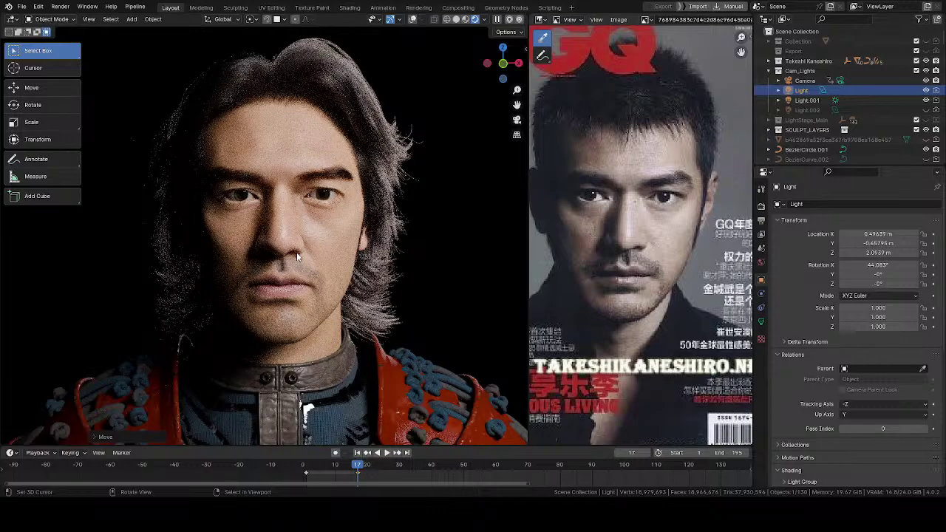
{"action": "middle_click_drag", "start_coordinate": [296, 252], "coordinate": [347, 243]}
{"action": "middle_click_drag", "start_coordinate": [273, 259], "coordinate": [342, 279]}
{"action": "scroll", "coordinate": [325, 274], "scroll_direction": "up", "scroll_amount": 3}
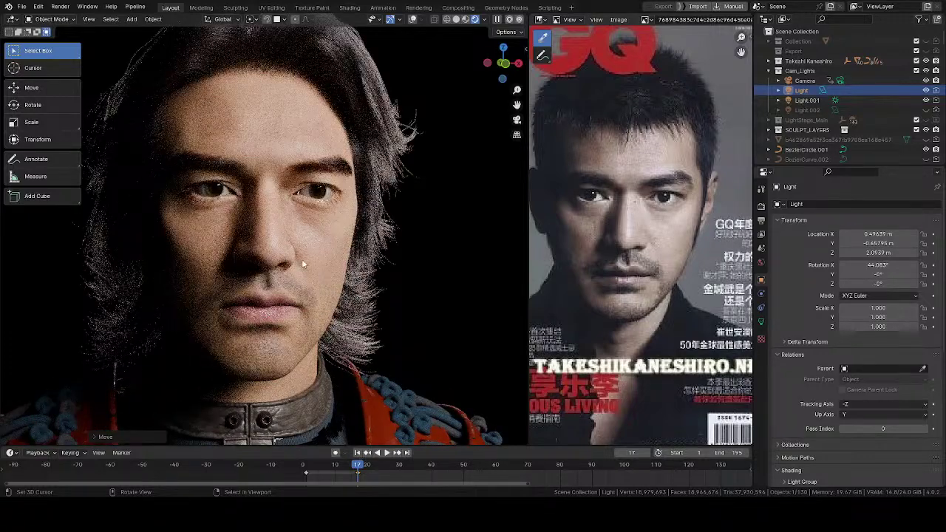
{"action": "middle_click_drag", "start_coordinate": [302, 260], "coordinate": [338, 260]}
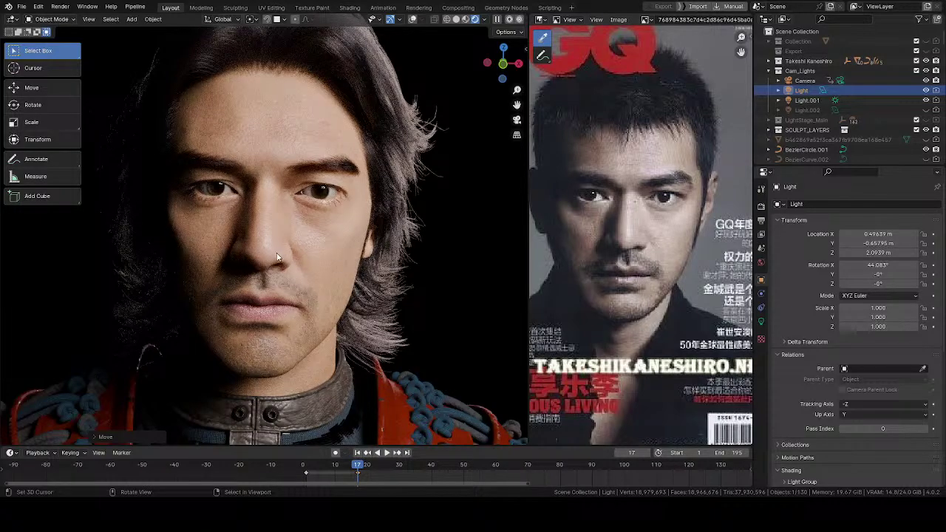
{"action": "mouse_move", "coordinate": [338, 260]}
{"action": "middle_mouse_down"}
{"action": "mouse_move", "coordinate": [299, 252]}
{"action": "mouse_move", "coordinate": [374, 232]}
{"action": "mouse_move", "coordinate": [247, 246]}
{"action": "mouse_move", "coordinate": [301, 235]}
{"action": "mouse_move", "coordinate": [304, 254]}
{"action": "middle_mouse_up"}
{"action": "scroll", "coordinate": [247, 246], "scroll_direction": "down", "scroll_amount": 2}
Switch the viewport to solid shading with overlays and examine the sculpted facial forms up close
{"action": "key", "text": "z"}
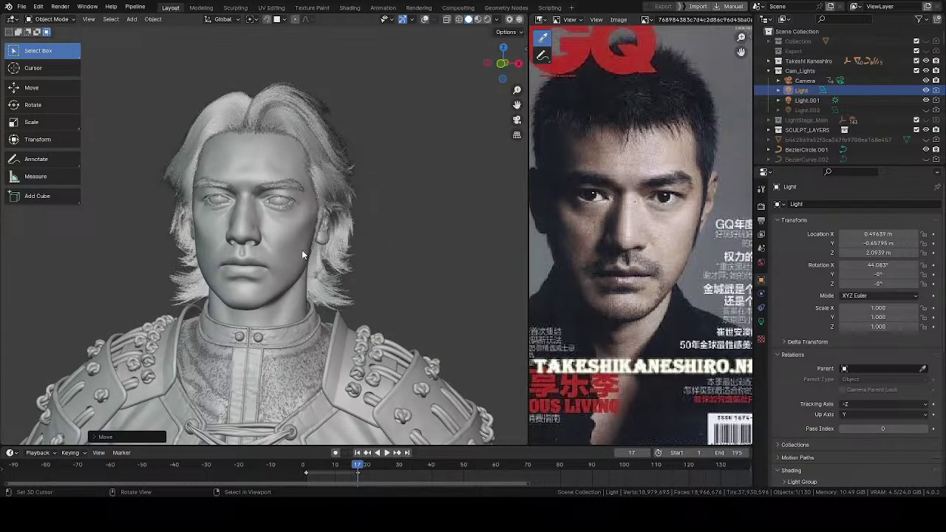
{"action": "scroll", "coordinate": [303, 255], "scroll_direction": "up", "scroll_amount": 4}
{"action": "middle_click_drag", "start_coordinate": [305, 255], "coordinate": [311, 238]}
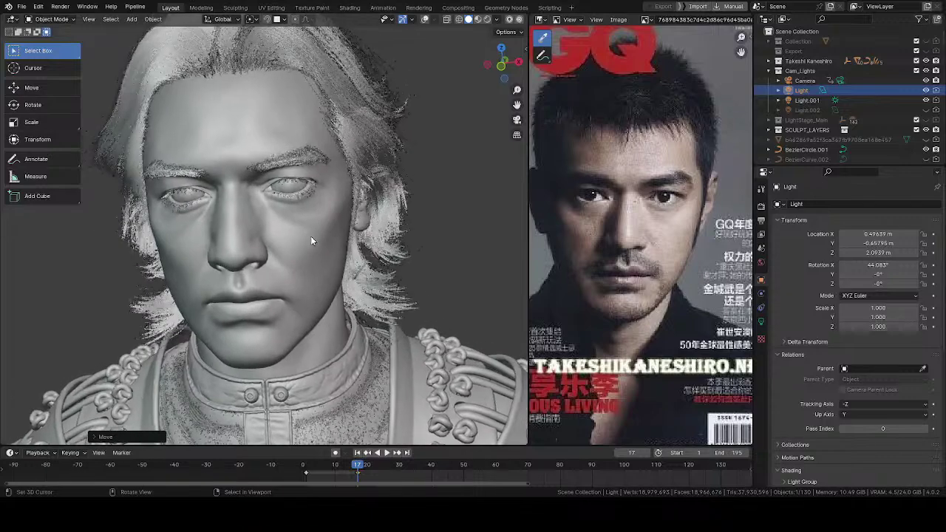
{"action": "scroll", "coordinate": [311, 237], "scroll_direction": "up", "scroll_amount": 1}
{"action": "middle_click_drag", "start_coordinate": [357, 161], "coordinate": [340, 190], "text": "shift"}
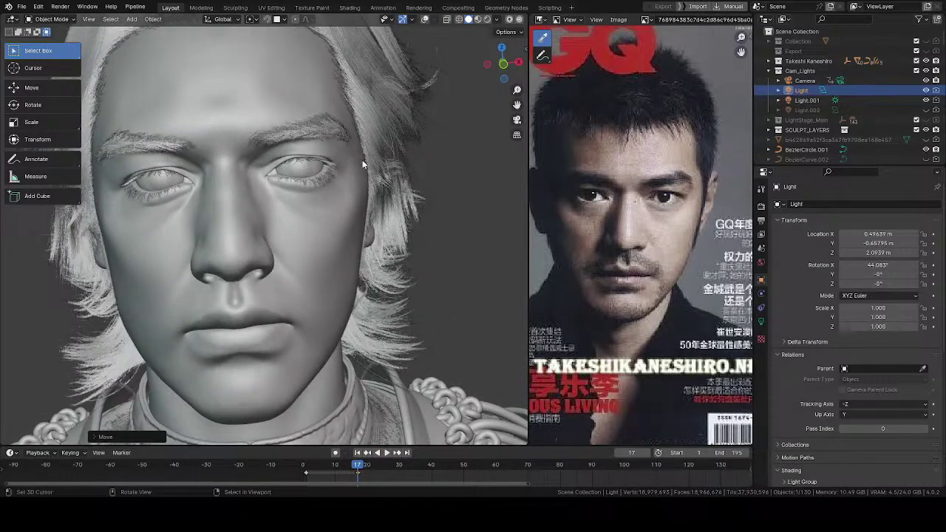
{"action": "mouse_move", "coordinate": [362, 160]}
{"action": "middle_mouse_down"}
{"action": "mouse_move", "coordinate": [325, 215]}
{"action": "mouse_move", "coordinate": [308, 206]}
{"action": "mouse_move", "coordinate": [396, 157]}
{"action": "mouse_move", "coordinate": [416, 158]}
{"action": "mouse_move", "coordinate": [386, 191]}
{"action": "mouse_move", "coordinate": [290, 237]}
{"action": "middle_mouse_up"}
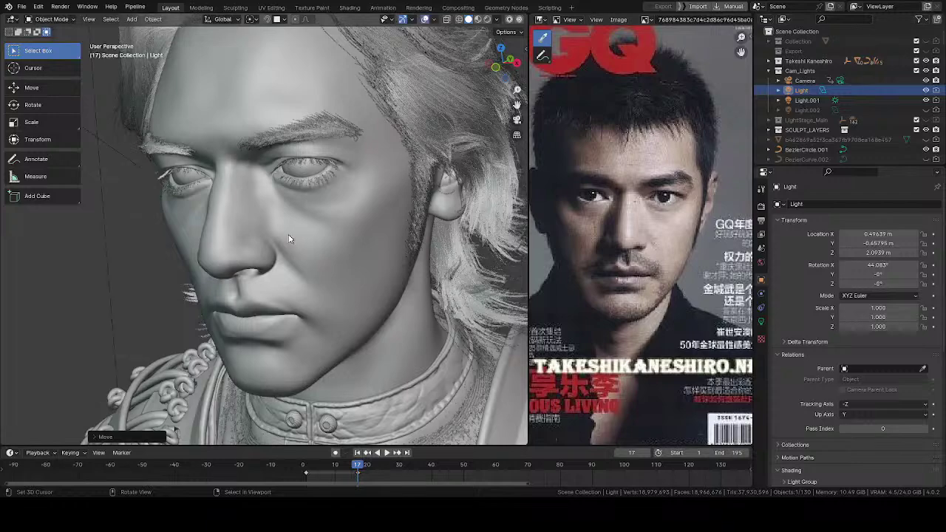
Select the character's head mesh and switch it to Sculpt Mode
{"action": "left_click", "coordinate": [310, 253]}
{"action": "key", "text": "ctrl+Tab"}
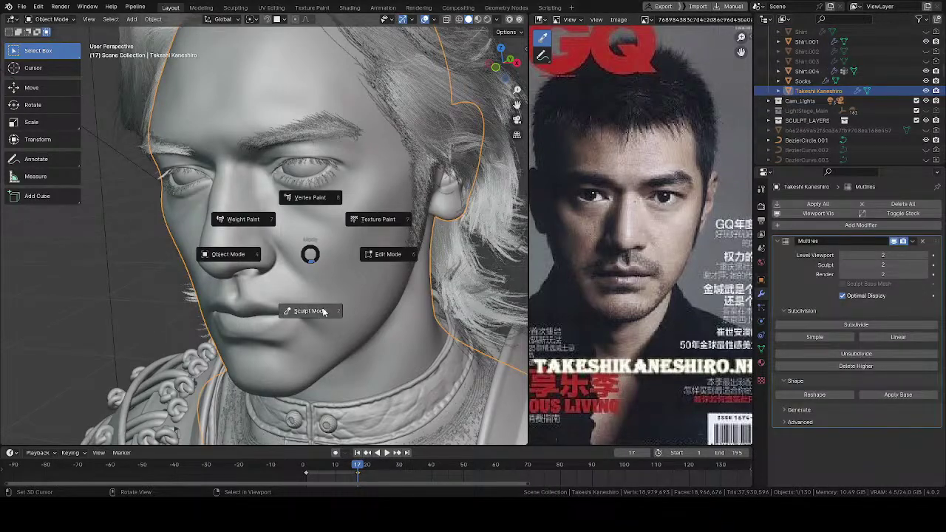
{"action": "left_click", "coordinate": [318, 270]}
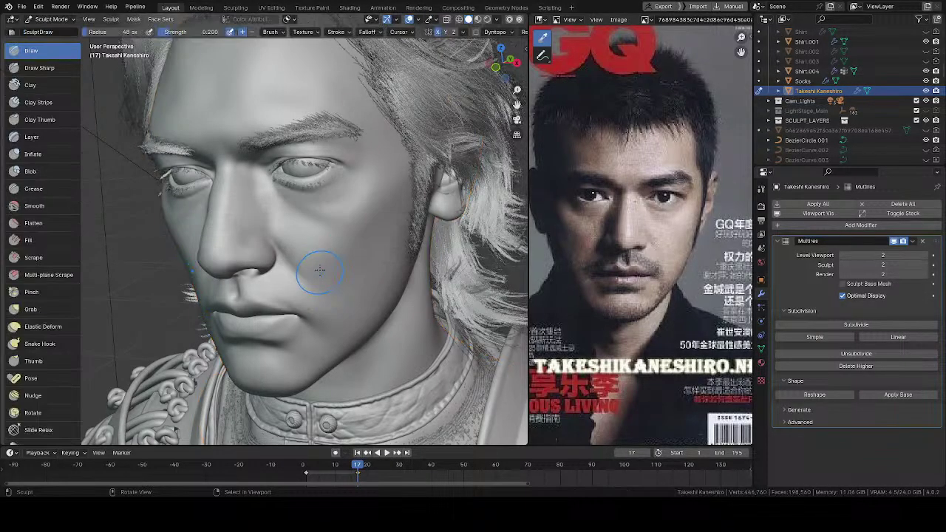
Show the SculptLayers settings and add a new sculpt layer after Layer_3 for the head
{"action": "scroll", "coordinate": [313, 255], "scroll_direction": "down", "scroll_amount": 2}
{"action": "middle_click_drag", "start_coordinate": [310, 249], "coordinate": [325, 225]}
{"action": "key", "text": "n"}
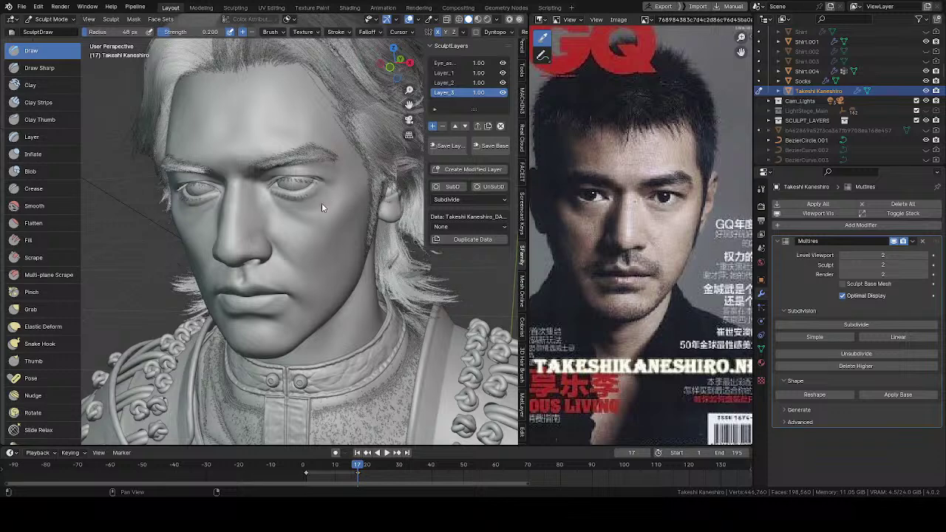
{"action": "middle_click_drag", "start_coordinate": [482, 440], "coordinate": [503, 439]}
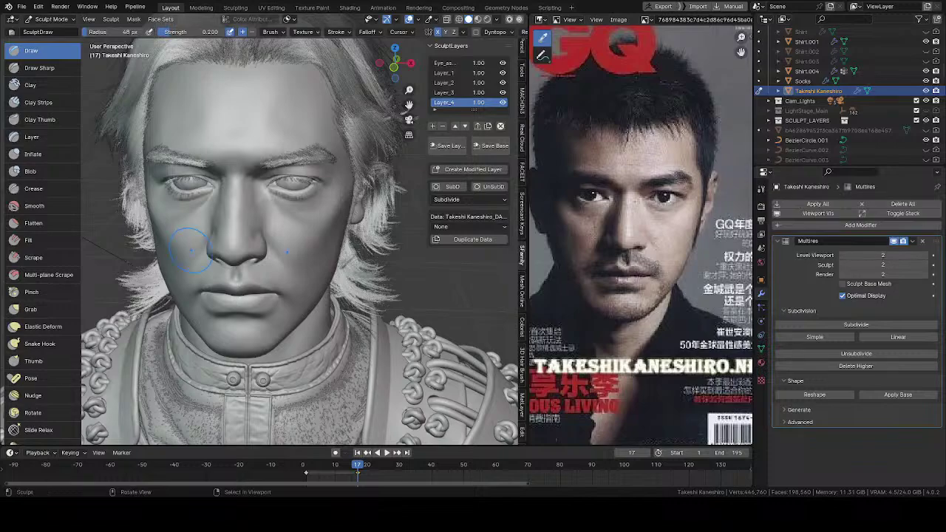
Sculpt and smooth the hollow beneath the lower eyelid toward the outer eye corner with a Draw brush of about 54 px
{"action": "scroll", "coordinate": [334, 210], "scroll_direction": "up", "scroll_amount": 6}
{"action": "mouse_move", "coordinate": [334, 210]}
{"action": "middle_mouse_down"}
{"action": "mouse_move", "coordinate": [318, 204]}
{"action": "mouse_move", "coordinate": [328, 222]}
{"action": "mouse_move", "coordinate": [319, 219]}
{"action": "middle_mouse_up"}
{"action": "scroll", "coordinate": [337, 194], "scroll_direction": "up", "scroll_amount": 3}
{"action": "key", "text": "f"}
{"action": "left_click", "coordinate": [322, 219]}
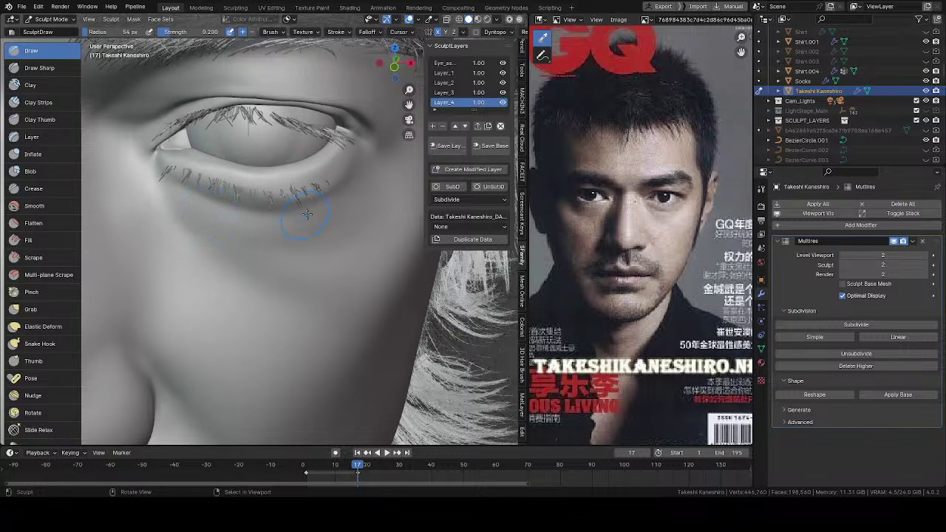
{"action": "middle_click_drag", "start_coordinate": [336, 205], "coordinate": [346, 193]}
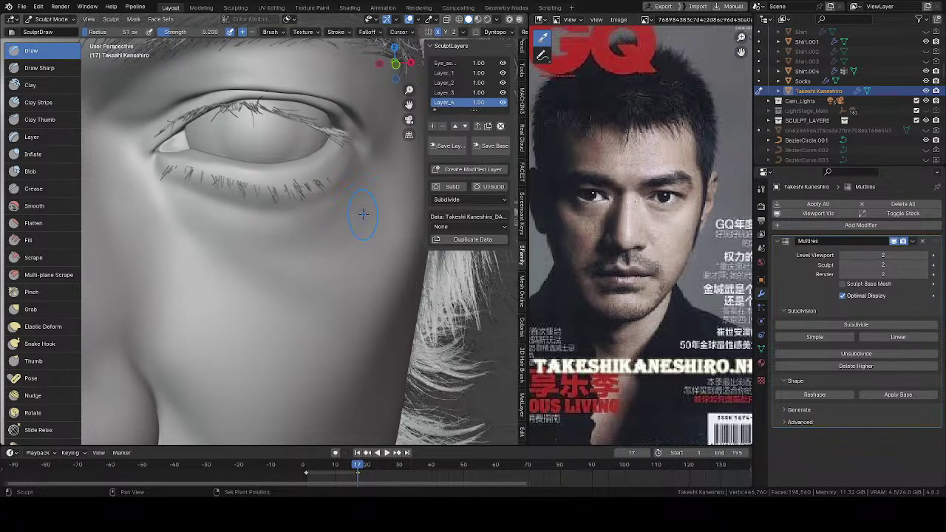
{"action": "left_click_drag", "start_coordinate": [363, 214], "coordinate": [365, 212], "text": "shift"}
{"action": "left_click", "coordinate": [369, 216]}
{"action": "mouse_move", "coordinate": [359, 212]}
{"action": "middle_mouse_down"}
{"action": "mouse_move", "coordinate": [371, 216]}
{"action": "mouse_move", "coordinate": [398, 181]}
{"action": "mouse_move", "coordinate": [353, 225]}
{"action": "middle_mouse_up"}
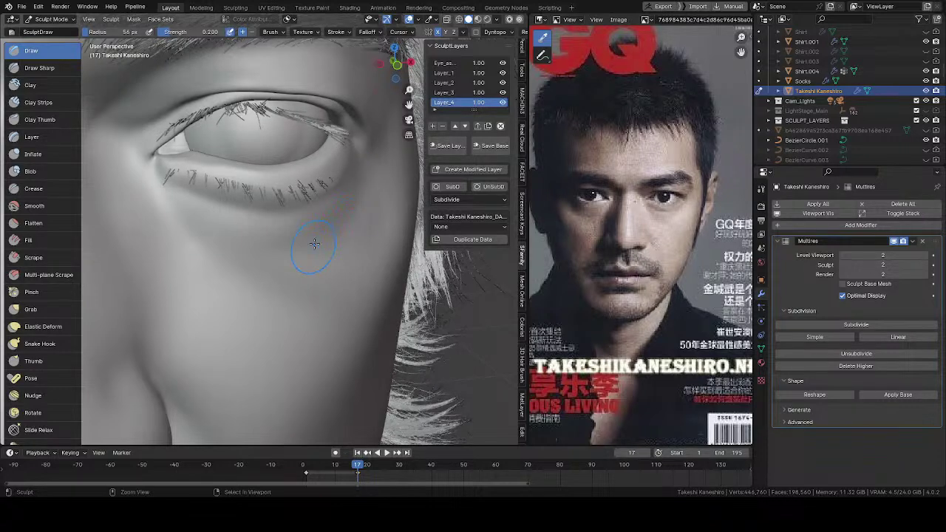
Shape the upper cheekbone just below the outer eye corner with the Draw brush, adjusting its radius to the area
{"action": "key", "text": "f"}
{"action": "left_click", "coordinate": [381, 216]}
{"action": "mouse_move", "coordinate": [384, 212]}
{"action": "left_mouse_down"}
{"action": "mouse_move", "coordinate": [362, 234]}
{"action": "mouse_move", "coordinate": [372, 247]}
{"action": "left_mouse_up"}
{"action": "mouse_move", "coordinate": [372, 243]}
{"action": "middle_mouse_down"}
{"action": "mouse_move", "coordinate": [366, 230]}
{"action": "mouse_move", "coordinate": [406, 218]}
{"action": "mouse_move", "coordinate": [387, 209]}
{"action": "middle_mouse_up"}
{"action": "key", "text": "f"}
{"action": "left_click", "coordinate": [386, 198]}
{"action": "key", "text": "f"}
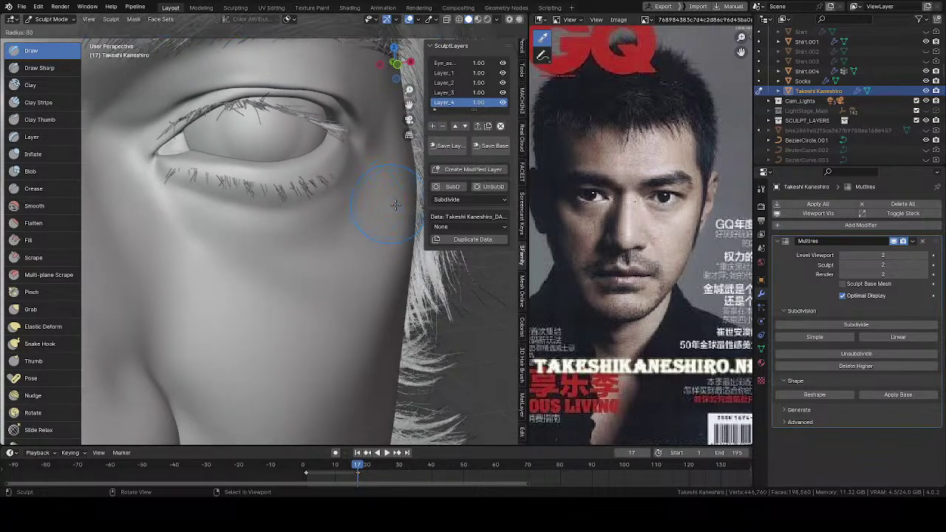
{"action": "left_click", "coordinate": [386, 195]}
Carve in and build up the surface between the outer eye corner and the temple with a Draw brush of about 87 px
{"action": "middle_click_drag", "start_coordinate": [377, 195], "coordinate": [317, 260]}
{"action": "key", "text": "f"}
{"action": "left_click", "coordinate": [380, 186]}
{"action": "mouse_move", "coordinate": [289, 267]}
{"action": "middle_mouse_down"}
{"action": "mouse_move", "coordinate": [120, 285]}
{"action": "mouse_move", "coordinate": [177, 287]}
{"action": "mouse_move", "coordinate": [313, 239]}
{"action": "mouse_move", "coordinate": [353, 238]}
{"action": "middle_mouse_up"}
{"action": "key", "text": "f"}
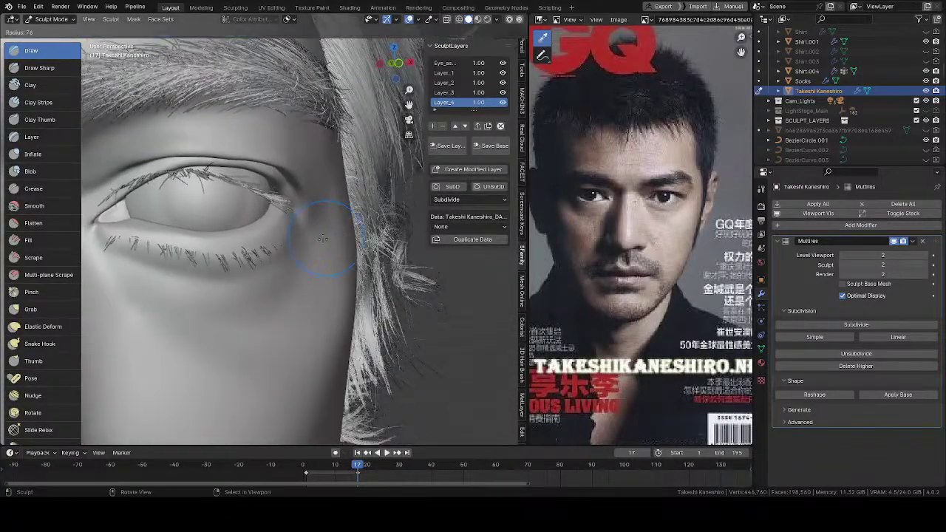
{"action": "left_click", "coordinate": [347, 236]}
{"action": "left_click_drag", "start_coordinate": [327, 205], "coordinate": [318, 233], "text": "ctrl"}
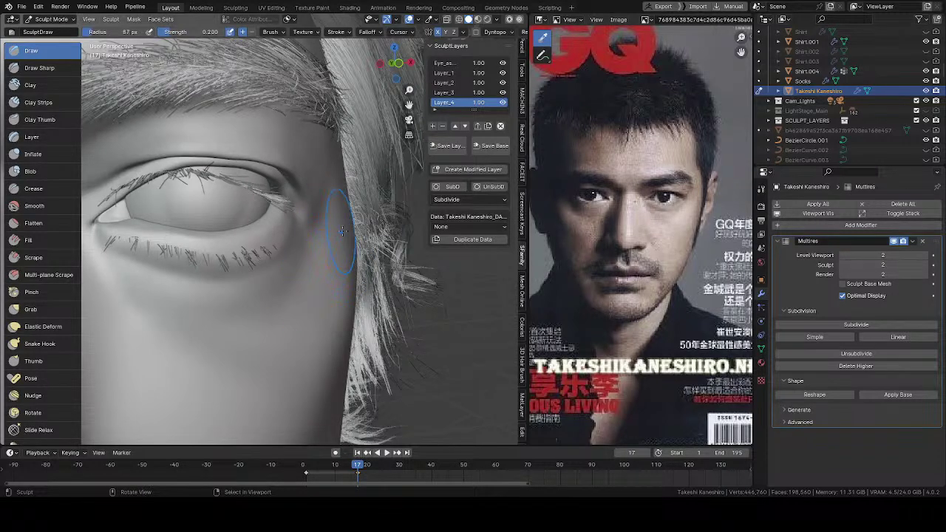
{"action": "left_click_drag", "start_coordinate": [340, 261], "coordinate": [328, 325]}
{"action": "left_click_drag", "start_coordinate": [328, 218], "coordinate": [325, 272]}
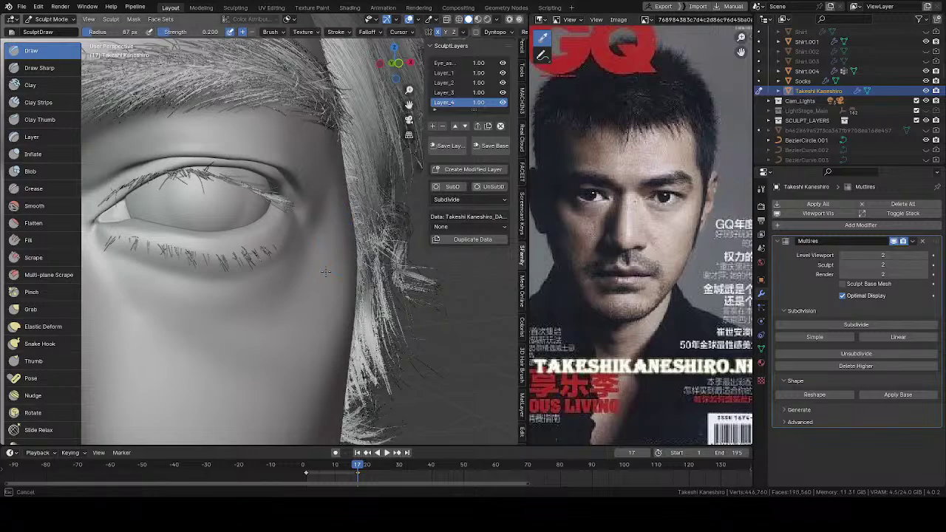
Refine the transition from the outer eye socket to the side of the face with a Draw brush of about 93 px
{"action": "middle_click_drag", "start_coordinate": [341, 217], "coordinate": [348, 254]}
{"action": "mouse_move", "coordinate": [348, 253]}
{"action": "left_mouse_down"}
{"action": "mouse_move", "coordinate": [335, 270]}
{"action": "mouse_move", "coordinate": [338, 221]}
{"action": "left_mouse_up"}
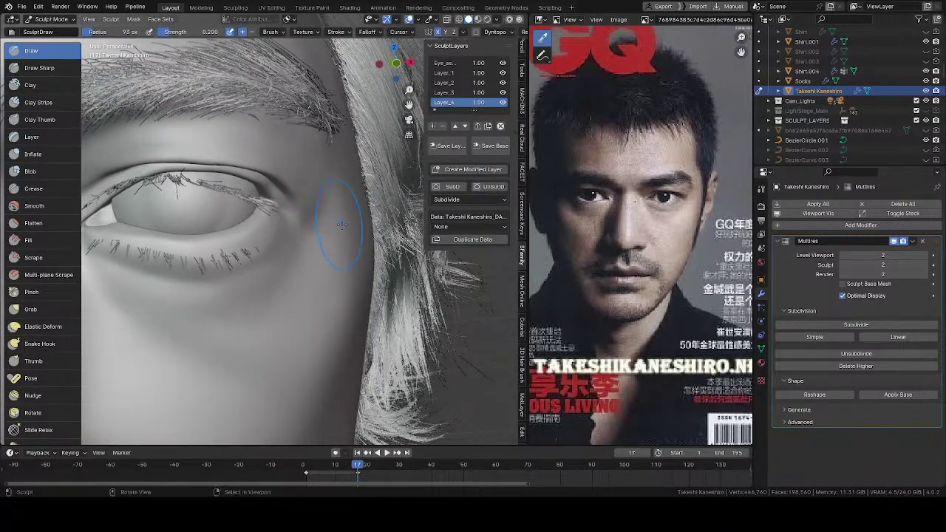
{"action": "middle_click_drag", "start_coordinate": [323, 257], "coordinate": [350, 256]}
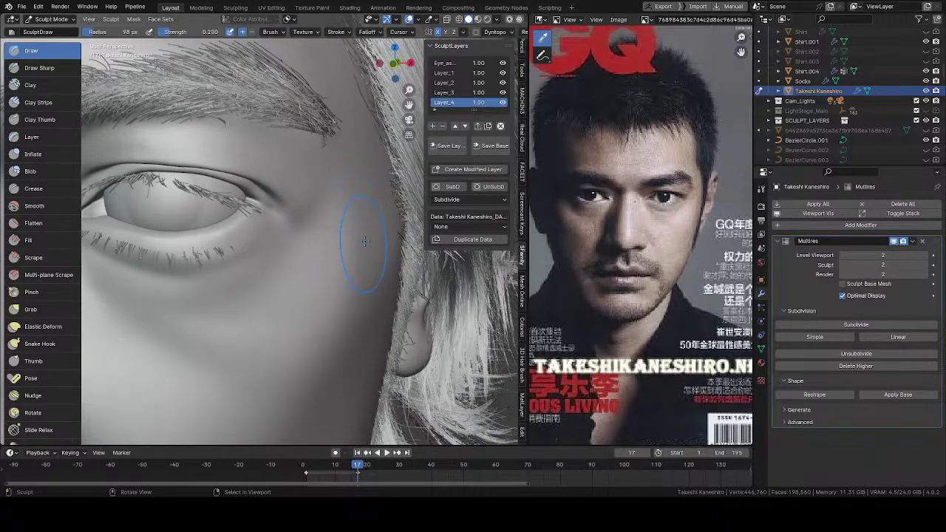
{"action": "middle_click_drag", "start_coordinate": [348, 255], "coordinate": [358, 223]}
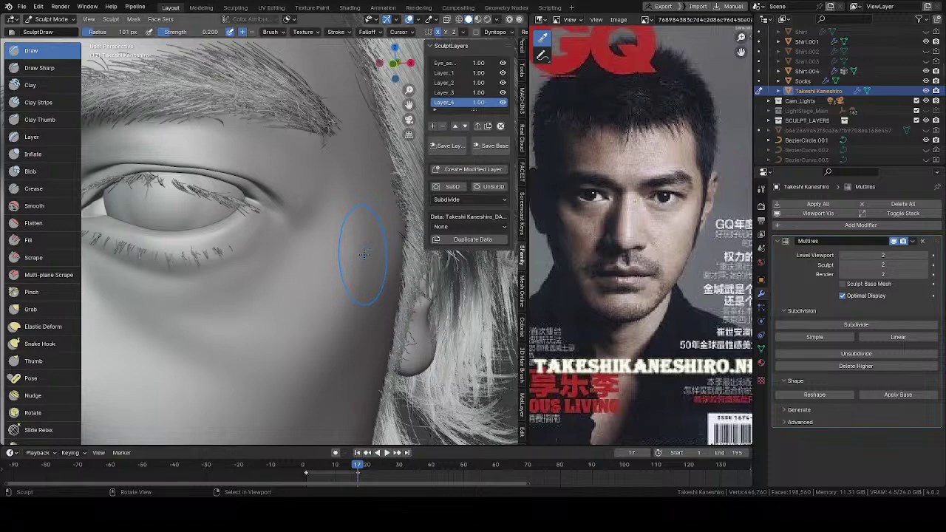
{"action": "mouse_move", "coordinate": [364, 254]}
{"action": "middle_mouse_down"}
{"action": "mouse_move", "coordinate": [312, 258]}
{"action": "mouse_move", "coordinate": [359, 215]}
{"action": "mouse_move", "coordinate": [370, 221]}
{"action": "middle_mouse_up"}
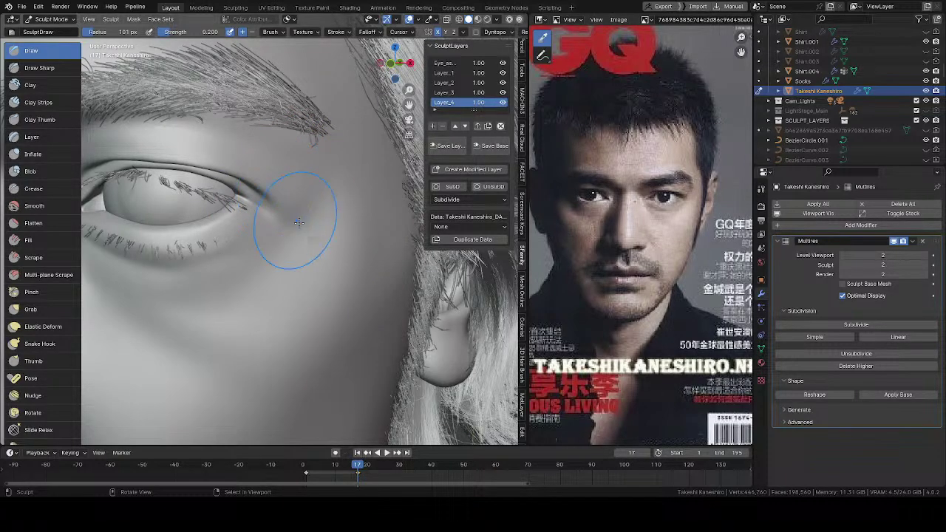
Sculpt the cheek below the same eye with a Draw brush of about 94 px
{"action": "mouse_move", "coordinate": [293, 211]}
{"action": "middle_mouse_down", "text": "ctrl"}
{"action": "mouse_move", "coordinate": [293, 238]}
{"action": "mouse_move", "coordinate": [422, 233]}
{"action": "mouse_move", "coordinate": [322, 302]}
{"action": "mouse_move", "coordinate": [328, 255]}
{"action": "mouse_move", "coordinate": [341, 242]}
{"action": "mouse_move", "coordinate": [308, 251]}
{"action": "mouse_move", "coordinate": [307, 237]}
{"action": "middle_mouse_up", "text": "ctrl"}
{"action": "key", "text": "f"}
{"action": "left_click", "coordinate": [323, 238]}
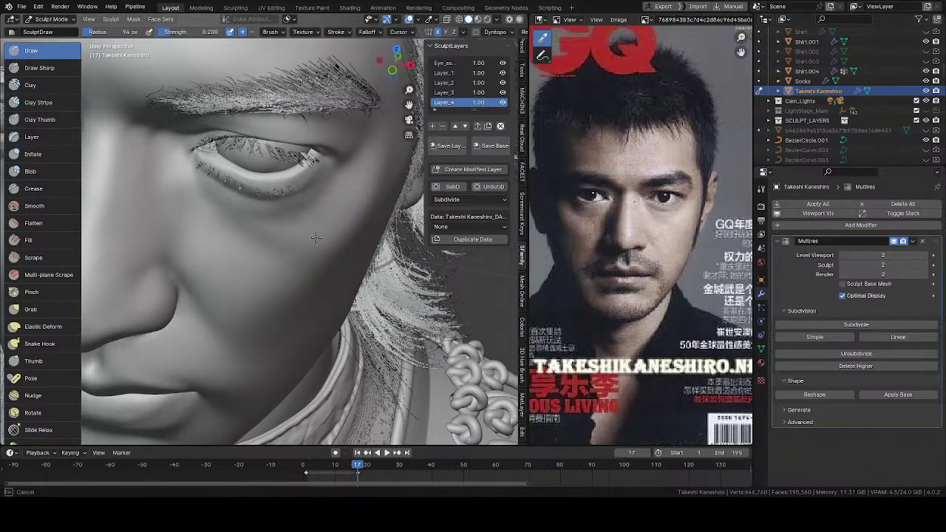
Sculpt the lower edge of the bag under the opposite eye with a Draw brush of about 62 px
{"action": "mouse_move", "coordinate": [360, 200]}
{"action": "middle_mouse_down"}
{"action": "mouse_move", "coordinate": [381, 235]}
{"action": "mouse_move", "coordinate": [318, 206]}
{"action": "mouse_move", "coordinate": [333, 202]}
{"action": "mouse_move", "coordinate": [324, 281]}
{"action": "mouse_move", "coordinate": [313, 186]}
{"action": "mouse_move", "coordinate": [318, 203]}
{"action": "middle_mouse_up"}
{"action": "mouse_move", "coordinate": [319, 255]}
{"action": "middle_mouse_down", "text": "ctrl"}
{"action": "mouse_move", "coordinate": [272, 261]}
{"action": "mouse_move", "coordinate": [254, 207]}
{"action": "mouse_move", "coordinate": [249, 255]}
{"action": "mouse_move", "coordinate": [184, 238]}
{"action": "mouse_move", "coordinate": [208, 217]}
{"action": "mouse_move", "coordinate": [201, 221]}
{"action": "middle_mouse_up", "text": "ctrl"}
{"action": "key", "text": "f"}
{"action": "left_click", "coordinate": [175, 230]}
{"action": "key", "text": "f"}
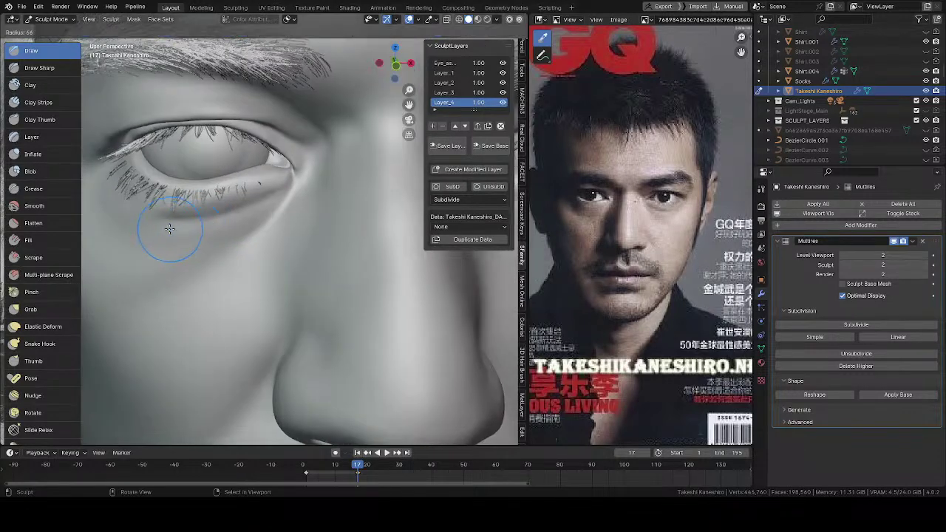
{"action": "left_click", "coordinate": [170, 228]}
{"action": "mouse_move", "coordinate": [164, 228]}
{"action": "left_mouse_down"}
{"action": "mouse_move", "coordinate": [146, 226]}
{"action": "mouse_move", "coordinate": [176, 237]}
{"action": "mouse_move", "coordinate": [219, 231]}
{"action": "left_mouse_up"}
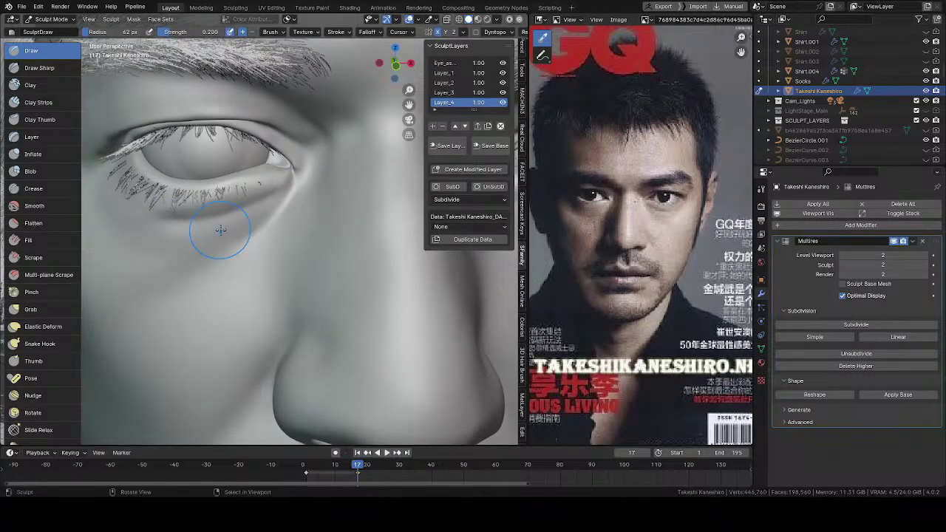
{"action": "middle_click_drag", "start_coordinate": [158, 239], "coordinate": [154, 235]}
{"action": "mouse_move", "coordinate": [155, 235]}
{"action": "left_mouse_down"}
{"action": "mouse_move", "coordinate": [130, 222]}
{"action": "mouse_move", "coordinate": [138, 233]}
{"action": "left_mouse_up"}
{"action": "key", "text": "f"}
{"action": "left_click", "coordinate": [181, 244]}
Refine the crease where the eye bag meets the cheek with a small Draw brush of about 26 px
{"action": "mouse_move", "coordinate": [247, 237]}
{"action": "middle_mouse_down"}
{"action": "mouse_move", "coordinate": [243, 253]}
{"action": "mouse_move", "coordinate": [188, 233]}
{"action": "middle_mouse_up"}
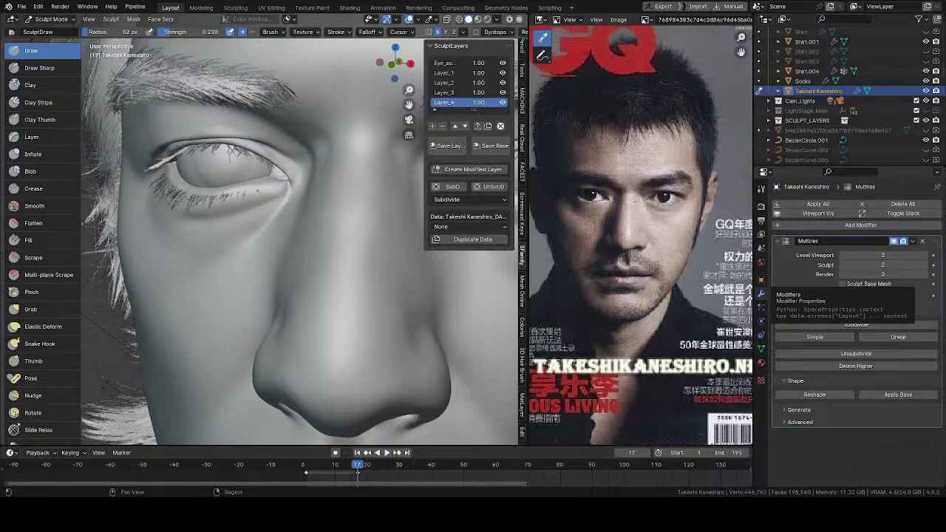
{"action": "middle_click_drag", "start_coordinate": [222, 212], "coordinate": [241, 207]}
{"action": "scroll", "coordinate": [255, 222], "scroll_direction": "down", "scroll_amount": 4}
{"action": "mouse_move", "coordinate": [290, 230]}
{"action": "middle_mouse_down"}
{"action": "mouse_move", "coordinate": [300, 225]}
{"action": "mouse_move", "coordinate": [276, 227]}
{"action": "middle_mouse_up"}
{"action": "scroll", "coordinate": [283, 233], "scroll_direction": "up", "scroll_amount": 10}
{"action": "key", "text": "f"}
{"action": "left_click", "coordinate": [262, 221]}
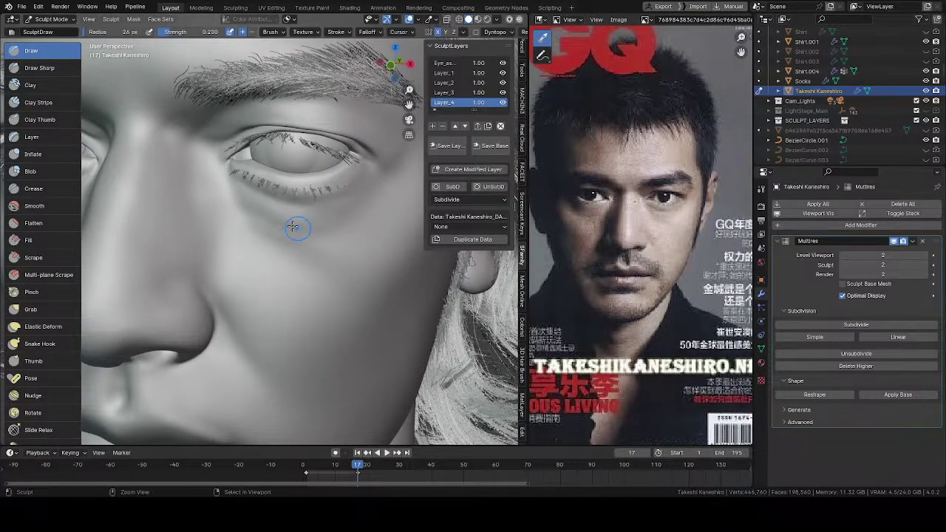
{"action": "middle_click_drag", "start_coordinate": [340, 215], "coordinate": [340, 215]}
{"action": "mouse_move", "coordinate": [304, 213]}
{"action": "left_mouse_down"}
{"action": "mouse_move", "coordinate": [347, 207]}
{"action": "mouse_move", "coordinate": [322, 218]}
{"action": "left_mouse_up"}
{"action": "key", "text": "f"}
{"action": "left_click", "coordinate": [341, 216]}
{"action": "left_click_drag", "start_coordinate": [322, 218], "coordinate": [307, 226]}
Sculpt the cheek below the opposite eye toward the nose with a Draw brush of about 29 px
{"action": "mouse_move", "coordinate": [305, 228]}
{"action": "middle_mouse_down"}
{"action": "mouse_move", "coordinate": [274, 249]}
{"action": "mouse_move", "coordinate": [274, 228]}
{"action": "mouse_move", "coordinate": [249, 264]}
{"action": "mouse_move", "coordinate": [286, 232]}
{"action": "mouse_move", "coordinate": [243, 215]}
{"action": "mouse_move", "coordinate": [300, 246]}
{"action": "mouse_move", "coordinate": [268, 264]}
{"action": "mouse_move", "coordinate": [279, 200]}
{"action": "mouse_move", "coordinate": [177, 218]}
{"action": "middle_mouse_up"}
{"action": "left_click_drag", "start_coordinate": [178, 218], "coordinate": [207, 195]}
{"action": "left_click_drag", "start_coordinate": [177, 224], "coordinate": [192, 210]}
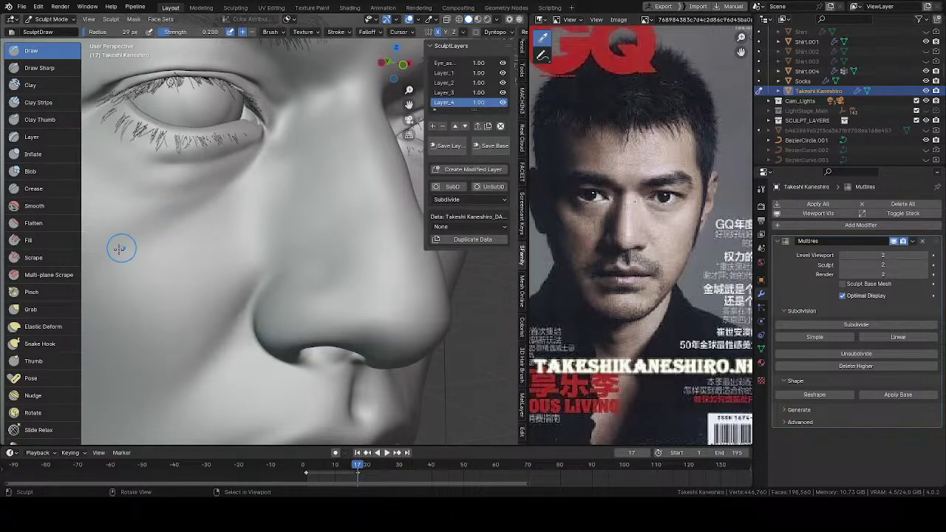
Shape the side of the nose between the nostril and the inner eye corner with a Draw brush reduced to 30 px
{"action": "mouse_move", "coordinate": [138, 229]}
{"action": "middle_mouse_down"}
{"action": "mouse_move", "coordinate": [242, 253]}
{"action": "mouse_move", "coordinate": [118, 205]}
{"action": "mouse_move", "coordinate": [270, 221]}
{"action": "mouse_move", "coordinate": [224, 249]}
{"action": "mouse_move", "coordinate": [374, 291]}
{"action": "mouse_move", "coordinate": [219, 243]}
{"action": "mouse_move", "coordinate": [243, 228]}
{"action": "middle_mouse_up"}
{"action": "scroll", "coordinate": [242, 227], "scroll_direction": "down", "scroll_amount": 5}
{"action": "mouse_move", "coordinate": [232, 274]}
{"action": "middle_mouse_down"}
{"action": "mouse_move", "coordinate": [298, 239]}
{"action": "mouse_move", "coordinate": [316, 210]}
{"action": "mouse_move", "coordinate": [274, 232]}
{"action": "middle_mouse_up"}
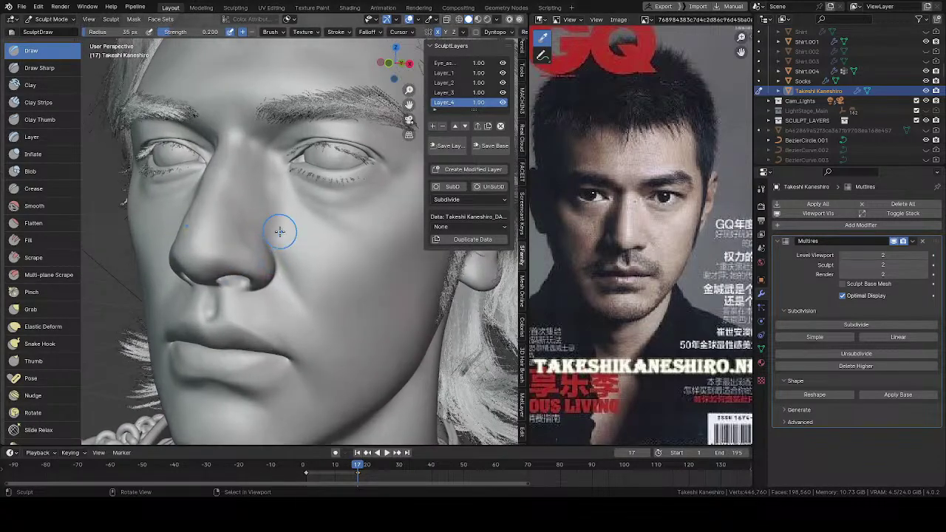
{"action": "mouse_move", "coordinate": [283, 247]}
{"action": "middle_mouse_down"}
{"action": "mouse_move", "coordinate": [296, 240]}
{"action": "mouse_move", "coordinate": [377, 267]}
{"action": "mouse_move", "coordinate": [325, 218]}
{"action": "mouse_move", "coordinate": [240, 231]}
{"action": "mouse_move", "coordinate": [229, 247]}
{"action": "mouse_move", "coordinate": [226, 240]}
{"action": "middle_mouse_up"}
{"action": "scroll", "coordinate": [240, 232], "scroll_direction": "down", "scroll_amount": 3}
{"action": "mouse_move", "coordinate": [226, 241]}
{"action": "middle_mouse_down"}
{"action": "mouse_move", "coordinate": [214, 248]}
{"action": "mouse_move", "coordinate": [254, 255]}
{"action": "middle_mouse_up"}
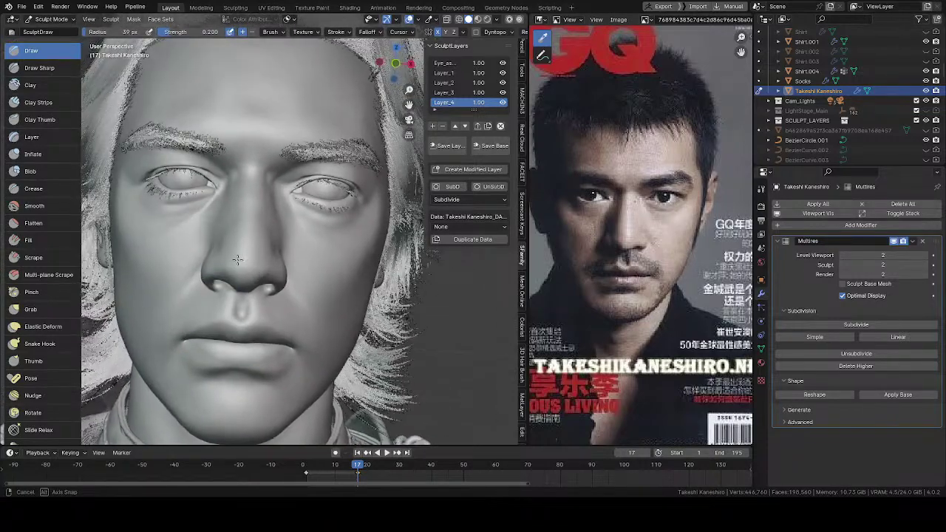
{"action": "left_click_drag", "start_coordinate": [225, 277], "coordinate": [232, 270], "text": "ctrl"}
{"action": "mouse_move", "coordinate": [233, 270]}
{"action": "middle_mouse_down", "text": "ctrl"}
{"action": "mouse_move", "coordinate": [229, 278]}
{"action": "mouse_move", "coordinate": [271, 268]}
{"action": "mouse_move", "coordinate": [143, 255]}
{"action": "middle_mouse_up", "text": "ctrl"}
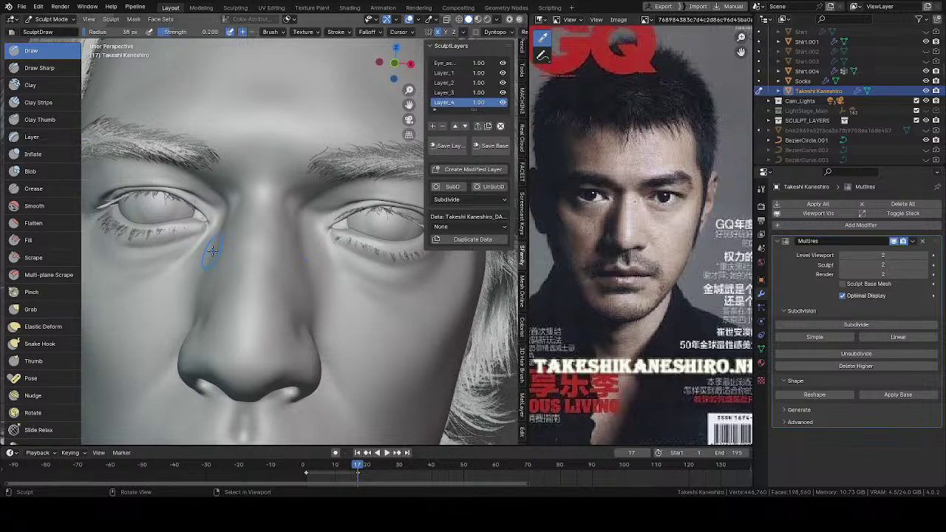
{"action": "key", "text": "bracketleft"}
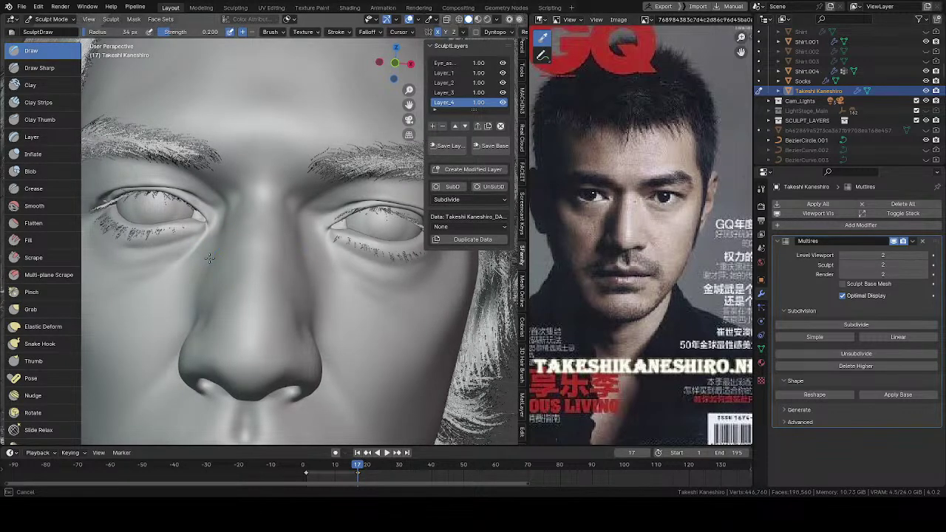
{"action": "key", "text": "bracketleft"}
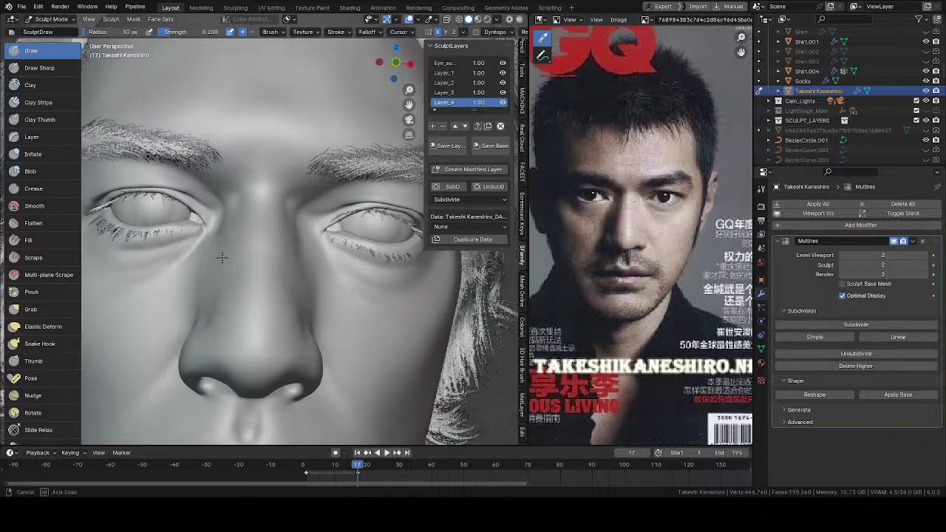
{"action": "mouse_move", "coordinate": [204, 258]}
{"action": "middle_mouse_down"}
{"action": "mouse_move", "coordinate": [217, 211]}
{"action": "mouse_move", "coordinate": [249, 201]}
{"action": "middle_mouse_up"}
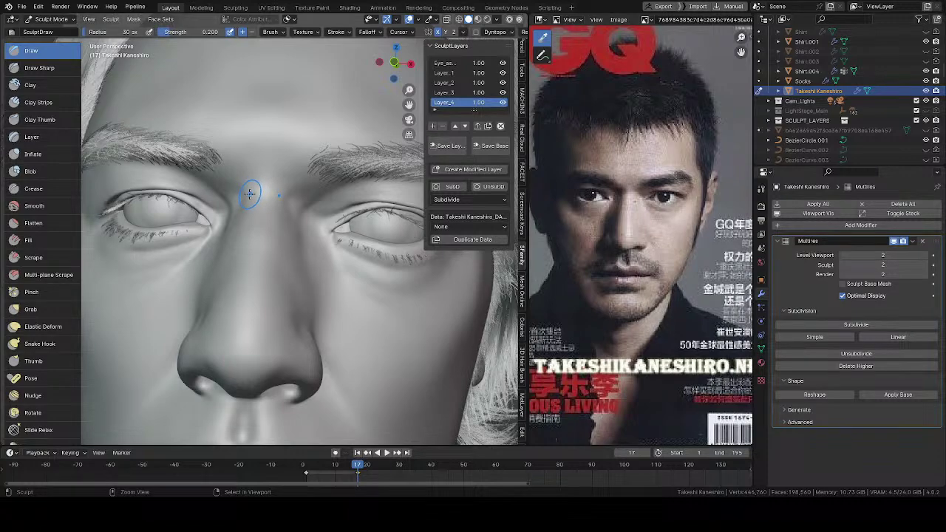
Sculpt the cheek beside the nose with a Draw brush of 49 px
{"action": "scroll", "coordinate": [224, 247], "scroll_direction": "down", "scroll_amount": 5}
{"action": "mouse_move", "coordinate": [224, 247]}
{"action": "middle_mouse_down"}
{"action": "mouse_move", "coordinate": [253, 296]}
{"action": "mouse_move", "coordinate": [232, 258]}
{"action": "middle_mouse_up"}
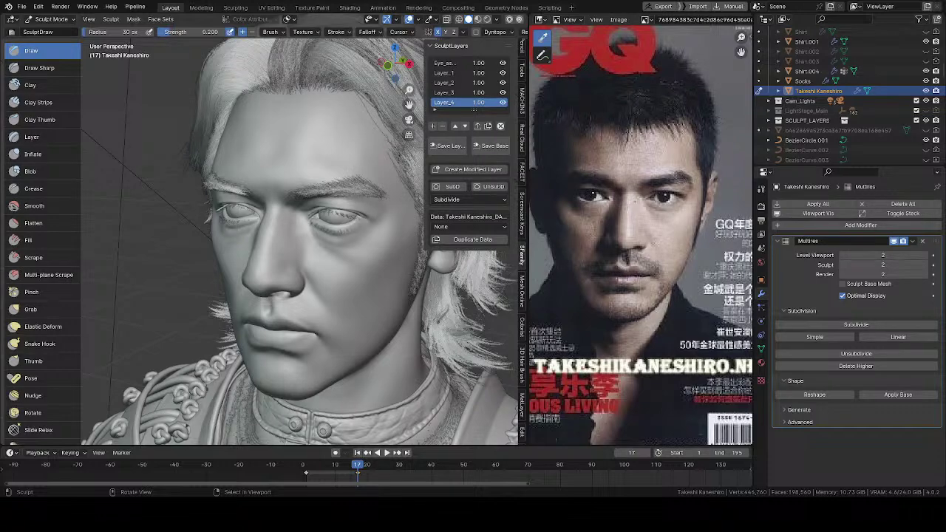
{"action": "mouse_move", "coordinate": [219, 256]}
{"action": "middle_mouse_down"}
{"action": "mouse_move", "coordinate": [370, 256]}
{"action": "mouse_move", "coordinate": [328, 256]}
{"action": "mouse_move", "coordinate": [355, 263]}
{"action": "mouse_move", "coordinate": [268, 289]}
{"action": "mouse_move", "coordinate": [299, 307]}
{"action": "mouse_move", "coordinate": [367, 279]}
{"action": "mouse_move", "coordinate": [311, 273]}
{"action": "mouse_move", "coordinate": [340, 268]}
{"action": "mouse_move", "coordinate": [249, 222]}
{"action": "mouse_move", "coordinate": [225, 226]}
{"action": "mouse_move", "coordinate": [236, 230]}
{"action": "middle_mouse_up"}
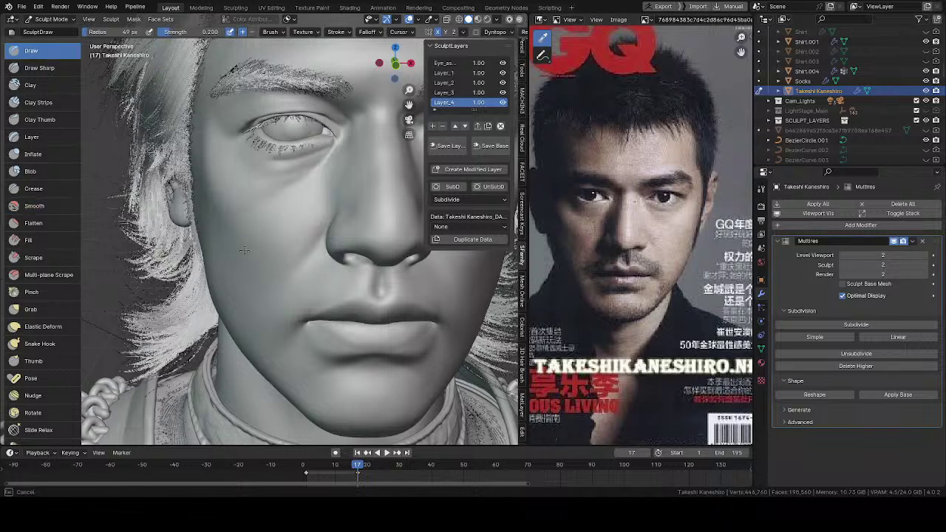
{"action": "left_click_drag", "start_coordinate": [245, 250], "coordinate": [258, 250]}
{"action": "middle_click_drag", "start_coordinate": [272, 247], "coordinate": [242, 234]}
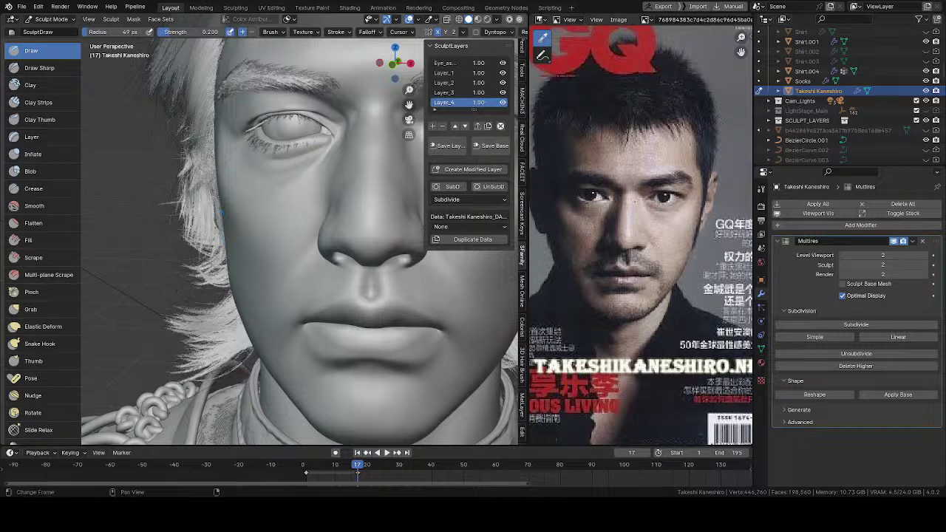
Save the cheek and nose sculpting to Layer_4
{"action": "mouse_move", "coordinate": [312, 169]}
{"action": "middle_mouse_down"}
{"action": "mouse_move", "coordinate": [312, 217]}
{"action": "mouse_move", "coordinate": [326, 245]}
{"action": "middle_mouse_up"}
{"action": "key", "text": "q"}
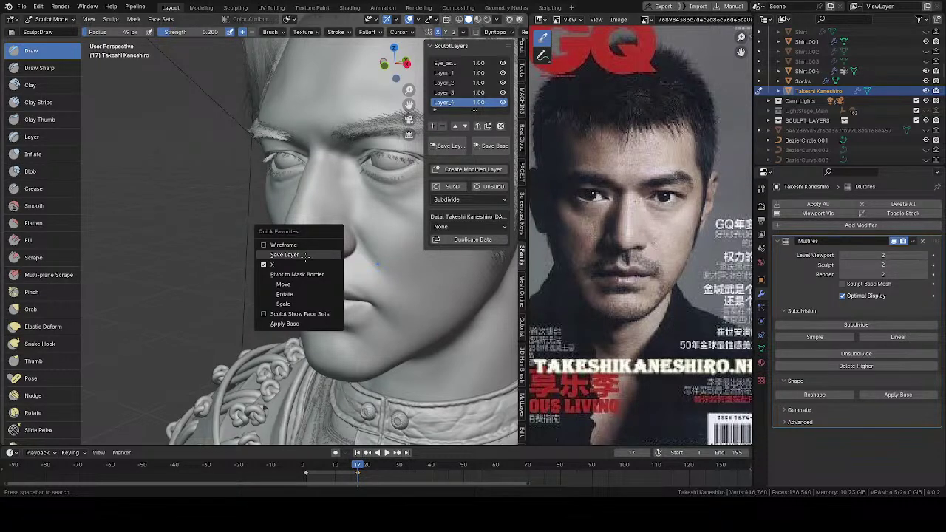
{"action": "left_click", "coordinate": [309, 256]}
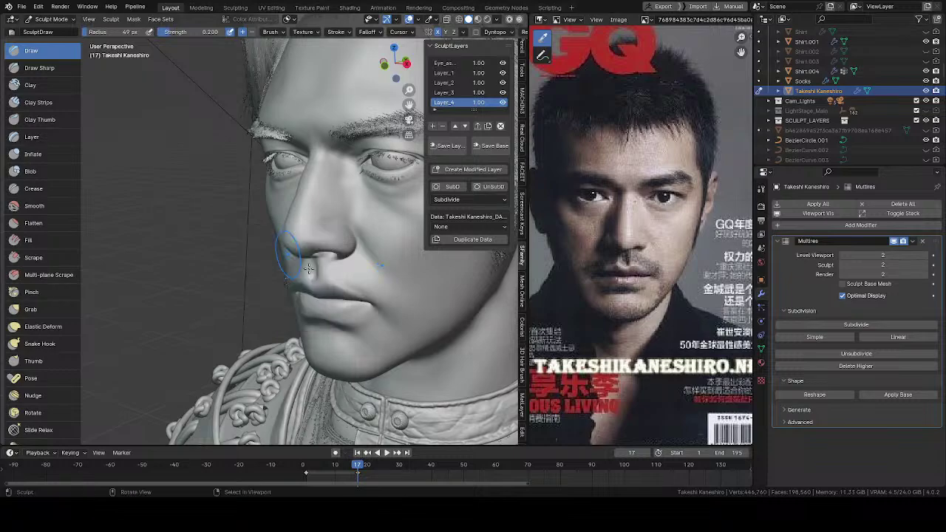
Reshape the top of the nose bridge between the eyes using the Grab brush with a radius of about 83 to 103 px
{"action": "mouse_move", "coordinate": [309, 269]}
{"action": "middle_mouse_down"}
{"action": "mouse_move", "coordinate": [363, 250]}
{"action": "mouse_move", "coordinate": [296, 253]}
{"action": "mouse_move", "coordinate": [356, 258]}
{"action": "mouse_move", "coordinate": [320, 267]}
{"action": "mouse_move", "coordinate": [313, 226]}
{"action": "mouse_move", "coordinate": [317, 202]}
{"action": "mouse_move", "coordinate": [353, 202]}
{"action": "mouse_move", "coordinate": [246, 212]}
{"action": "mouse_move", "coordinate": [253, 217]}
{"action": "middle_mouse_up"}
{"action": "mouse_move", "coordinate": [267, 213]}
{"action": "middle_mouse_down"}
{"action": "mouse_move", "coordinate": [251, 192]}
{"action": "mouse_move", "coordinate": [253, 211]}
{"action": "mouse_move", "coordinate": [254, 182]}
{"action": "middle_mouse_up"}
{"action": "key", "text": "g"}
{"action": "key", "text": "f"}
{"action": "left_click", "coordinate": [293, 190]}
{"action": "left_click_drag", "start_coordinate": [257, 189], "coordinate": [256, 183]}
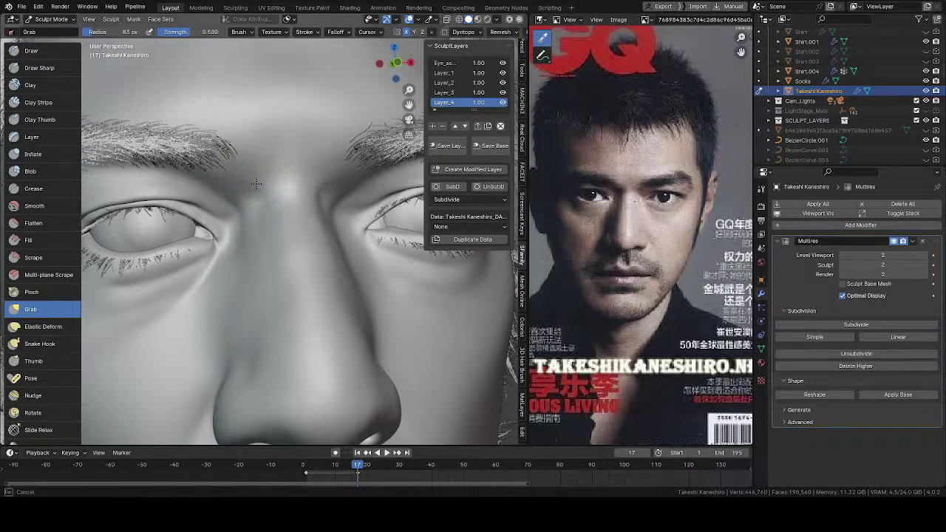
{"action": "middle_click_drag", "start_coordinate": [256, 184], "coordinate": [262, 189]}
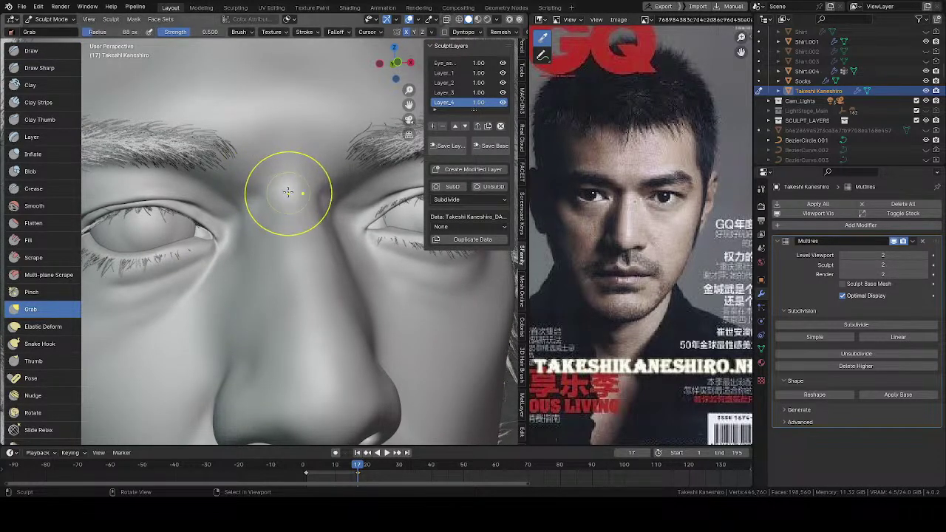
{"action": "left_click_drag", "start_coordinate": [288, 193], "coordinate": [288, 193]}
{"action": "middle_click_drag", "start_coordinate": [288, 192], "coordinate": [277, 174]}
{"action": "key", "text": "f"}
{"action": "left_click", "coordinate": [285, 178]}
{"action": "left_click_drag", "start_coordinate": [292, 192], "coordinate": [291, 192]}
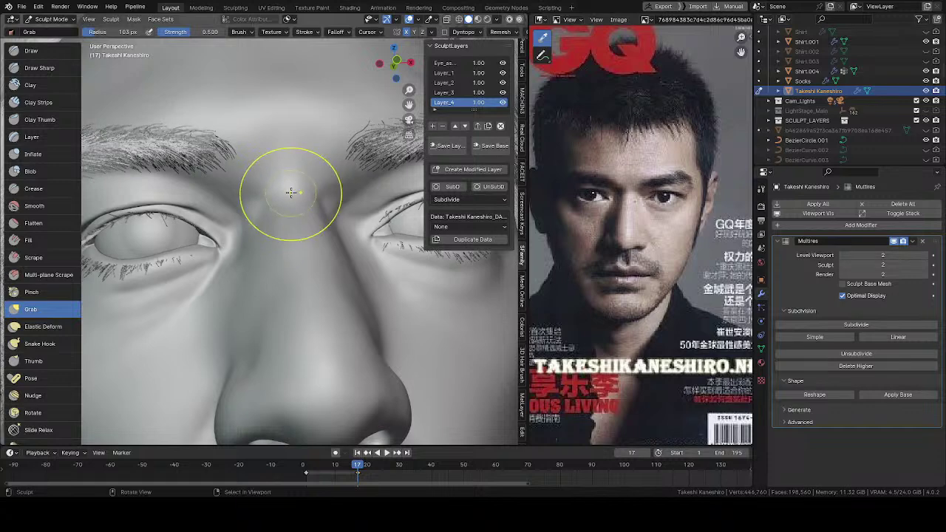
Adjust the recess between the inner brow and the nose bridge with a Grab brush of about 118 px
{"action": "mouse_move", "coordinate": [291, 192]}
{"action": "middle_mouse_down"}
{"action": "mouse_move", "coordinate": [279, 202]}
{"action": "mouse_move", "coordinate": [281, 166]}
{"action": "mouse_move", "coordinate": [305, 178]}
{"action": "mouse_move", "coordinate": [283, 170]}
{"action": "mouse_move", "coordinate": [306, 201]}
{"action": "mouse_move", "coordinate": [273, 214]}
{"action": "mouse_move", "coordinate": [235, 210]}
{"action": "mouse_move", "coordinate": [287, 212]}
{"action": "mouse_move", "coordinate": [263, 226]}
{"action": "mouse_move", "coordinate": [313, 232]}
{"action": "middle_mouse_up"}
{"action": "mouse_move", "coordinate": [304, 240]}
{"action": "middle_mouse_down", "text": "ctrl"}
{"action": "mouse_move", "coordinate": [293, 317]}
{"action": "mouse_move", "coordinate": [317, 307]}
{"action": "mouse_move", "coordinate": [286, 299]}
{"action": "mouse_move", "coordinate": [279, 199]}
{"action": "mouse_move", "coordinate": [266, 184]}
{"action": "middle_mouse_up", "text": "ctrl"}
{"action": "key", "text": "f"}
{"action": "left_click", "coordinate": [259, 185]}
{"action": "left_click_drag", "start_coordinate": [190, 147], "coordinate": [193, 153]}
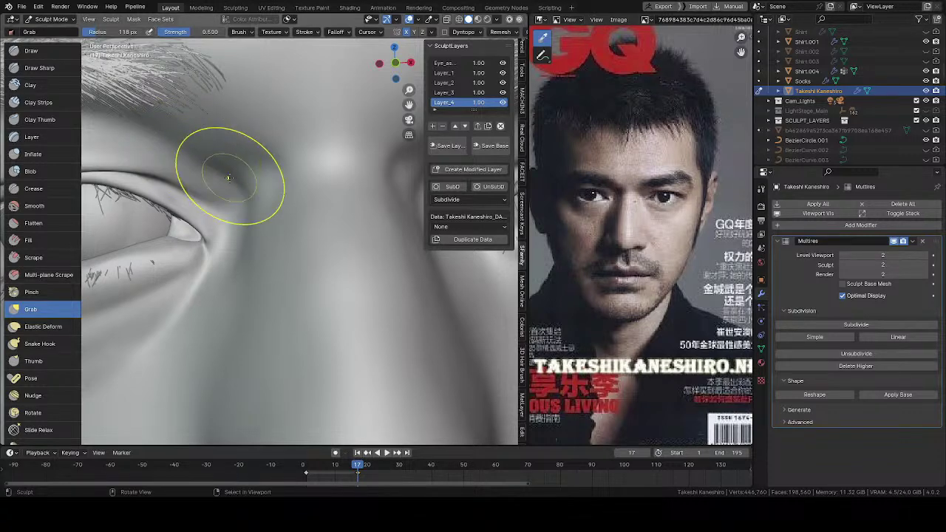
Save the nose bridge and brow changes to Layer_4 and view the head from a three-quarter angle
{"action": "mouse_move", "coordinate": [243, 184]}
{"action": "middle_mouse_down"}
{"action": "mouse_move", "coordinate": [231, 192]}
{"action": "mouse_move", "coordinate": [243, 185]}
{"action": "mouse_move", "coordinate": [251, 347]}
{"action": "mouse_move", "coordinate": [194, 336]}
{"action": "middle_mouse_up"}
{"action": "middle_click_drag", "start_coordinate": [258, 170], "coordinate": [285, 197], "text": "ctrl"}
{"action": "key", "text": "q"}
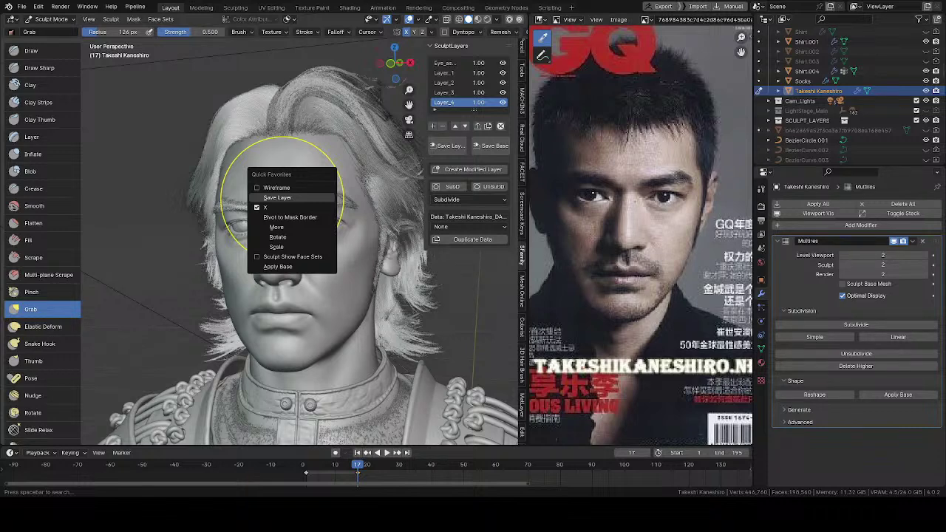
{"action": "left_click", "coordinate": [277, 197]}
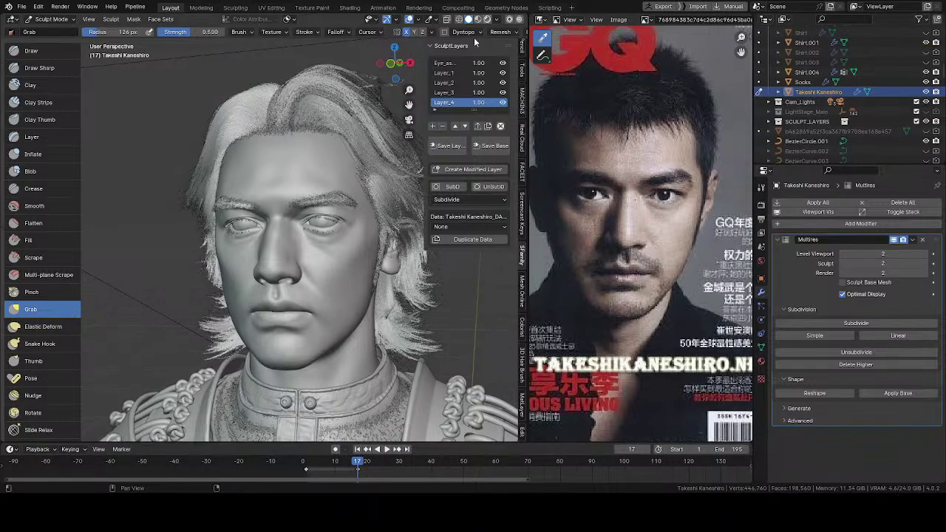
{"action": "middle_click_drag", "start_coordinate": [327, 204], "coordinate": [297, 210]}
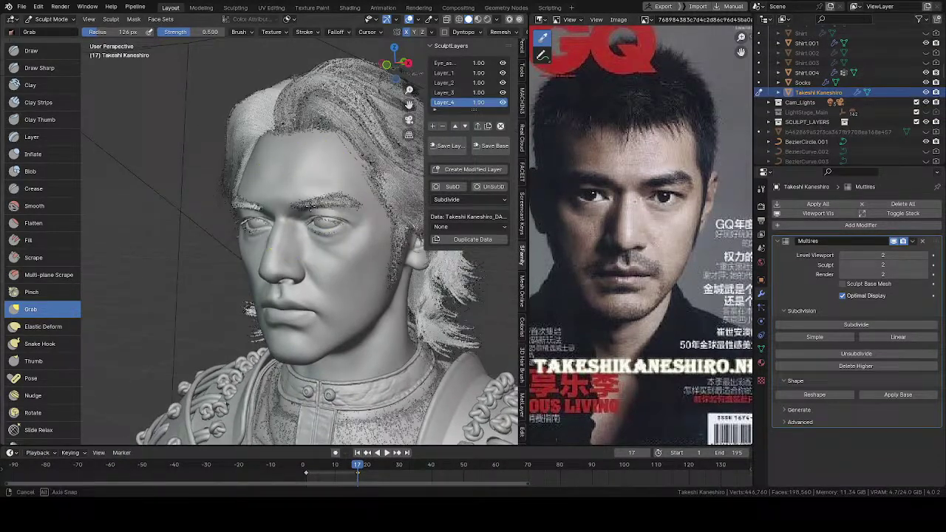
Switch the head from sculpting to Object Mode and display it in Rendered shading from the front
{"action": "middle_click_drag", "start_coordinate": [318, 221], "coordinate": [292, 217]}
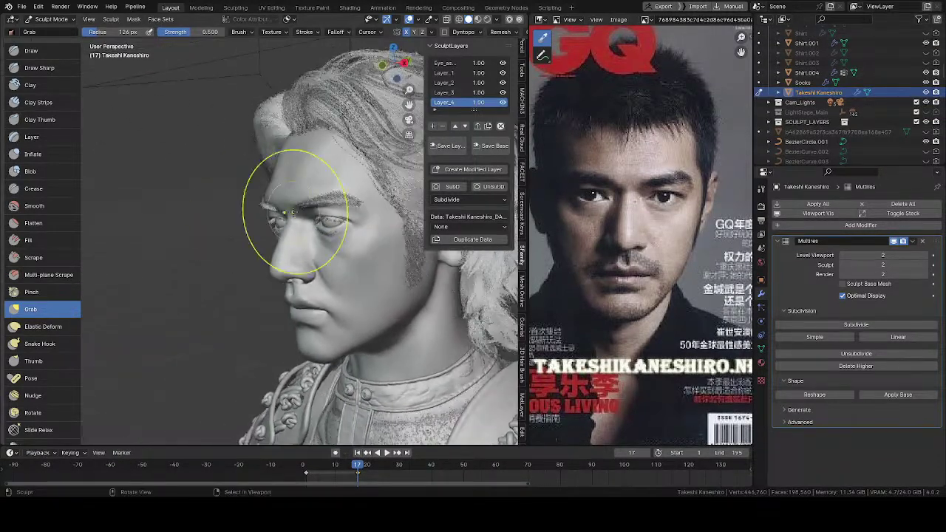
{"action": "key", "text": "ctrl+Tab"}
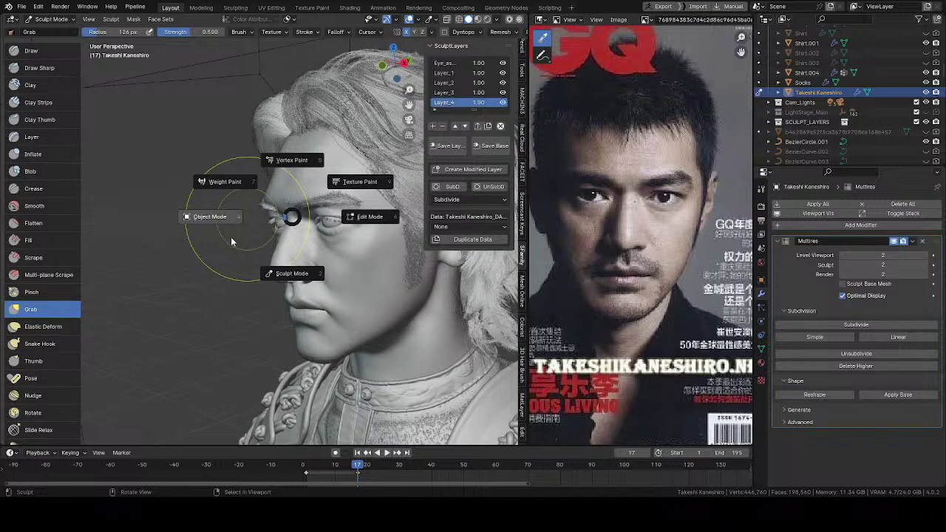
{"action": "left_click", "coordinate": [232, 242]}
{"action": "mouse_move", "coordinate": [232, 242]}
{"action": "middle_mouse_down"}
{"action": "mouse_move", "coordinate": [284, 225]}
{"action": "mouse_move", "coordinate": [291, 212]}
{"action": "middle_mouse_up"}
{"action": "key", "text": "z"}
{"action": "left_click", "coordinate": [292, 163]}
{"action": "middle_click_drag", "start_coordinate": [293, 165], "coordinate": [289, 188]}
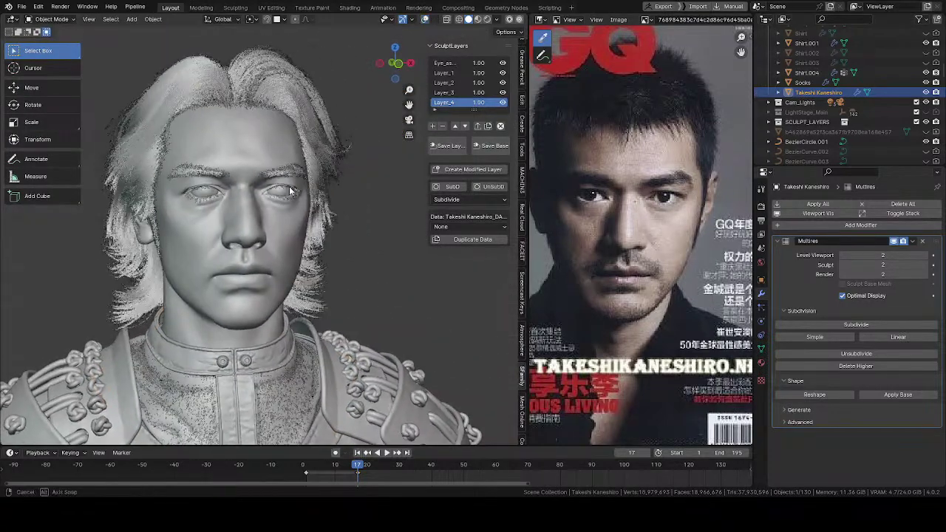
{"action": "key", "text": "z"}
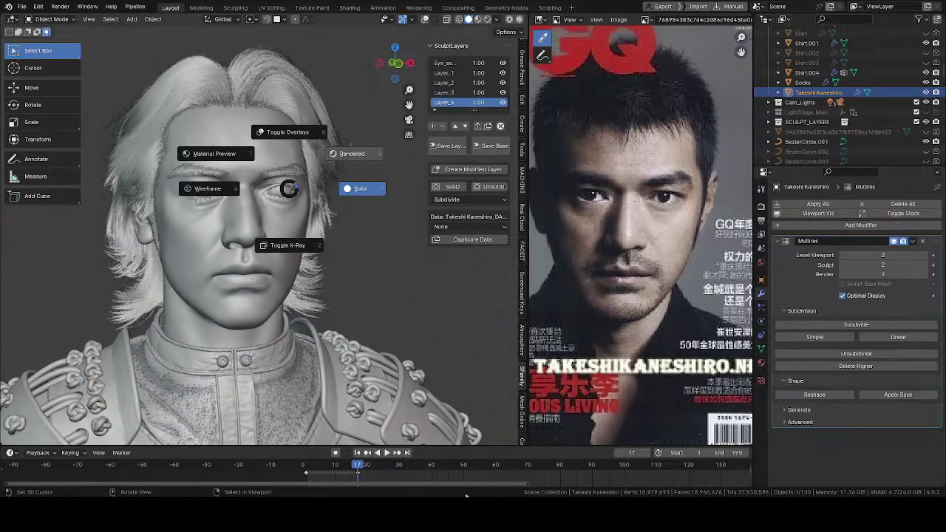
{"action": "left_click", "coordinate": [347, 148]}
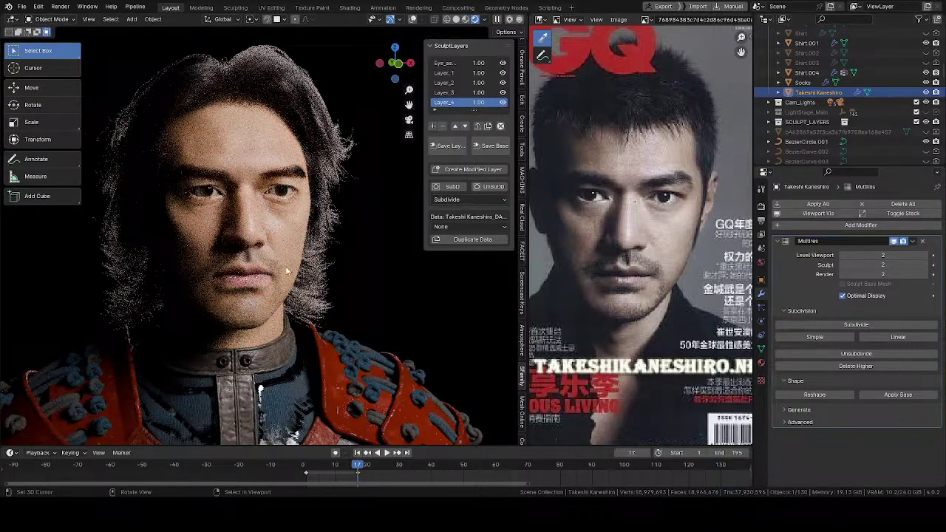
Examine the rendered face from the front and three-quarter angles against the reference portrait
{"action": "middle_click_drag", "start_coordinate": [287, 270], "coordinate": [229, 253]}
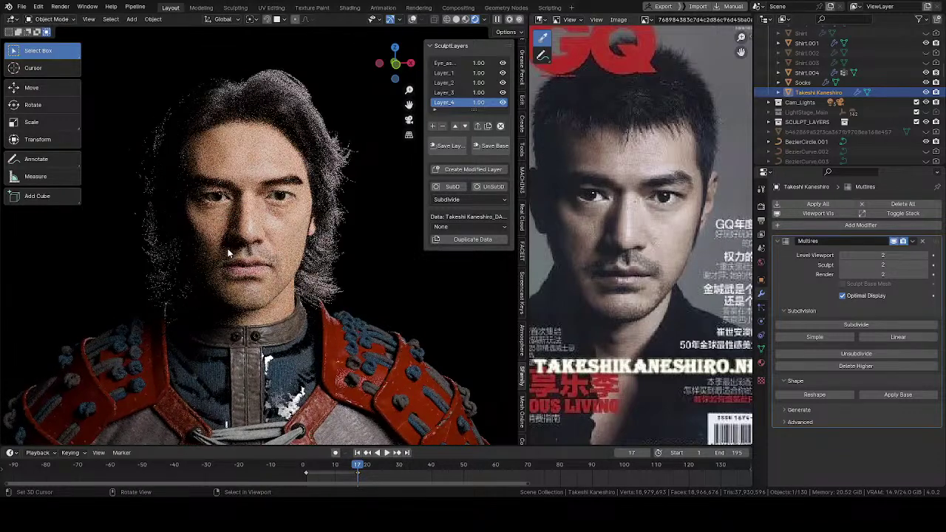
{"action": "middle_click_drag", "start_coordinate": [232, 217], "coordinate": [276, 226]}
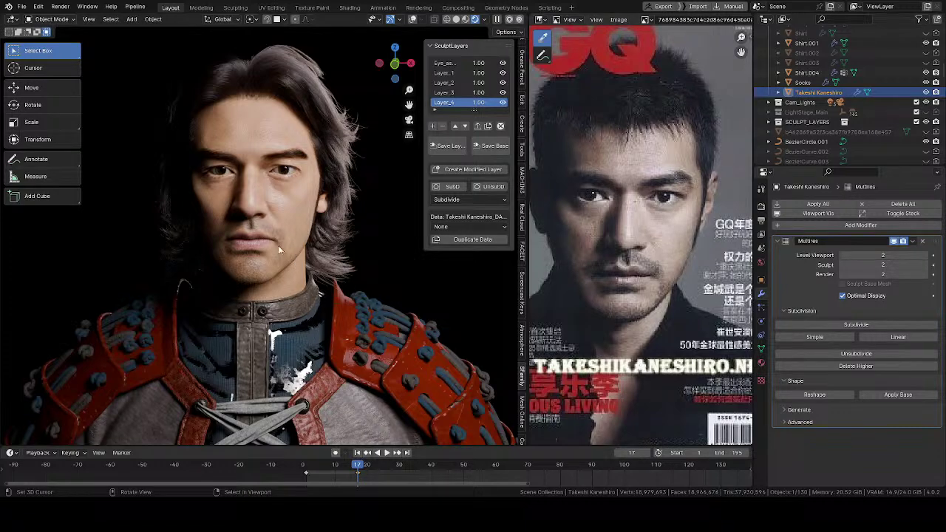
{"action": "middle_click_drag", "start_coordinate": [278, 245], "coordinate": [225, 254]}
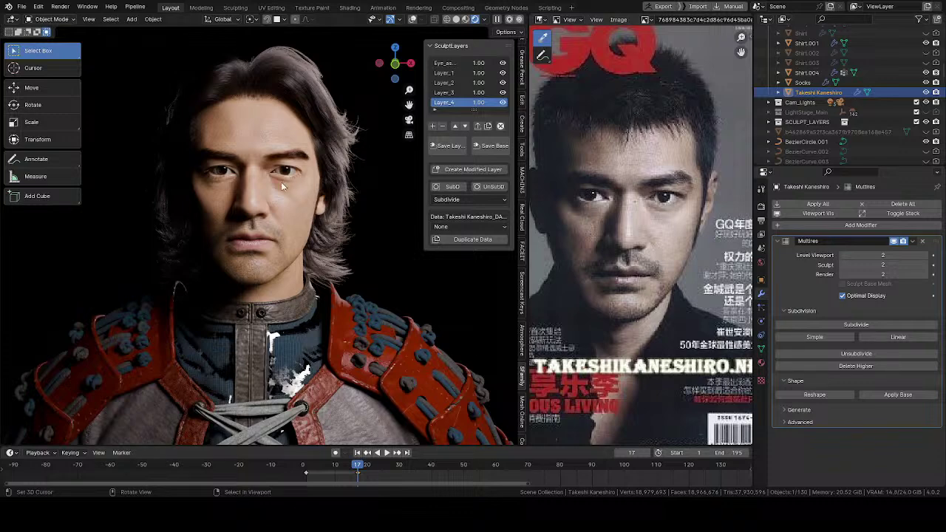
{"action": "middle_click_drag", "start_coordinate": [273, 237], "coordinate": [380, 243]}
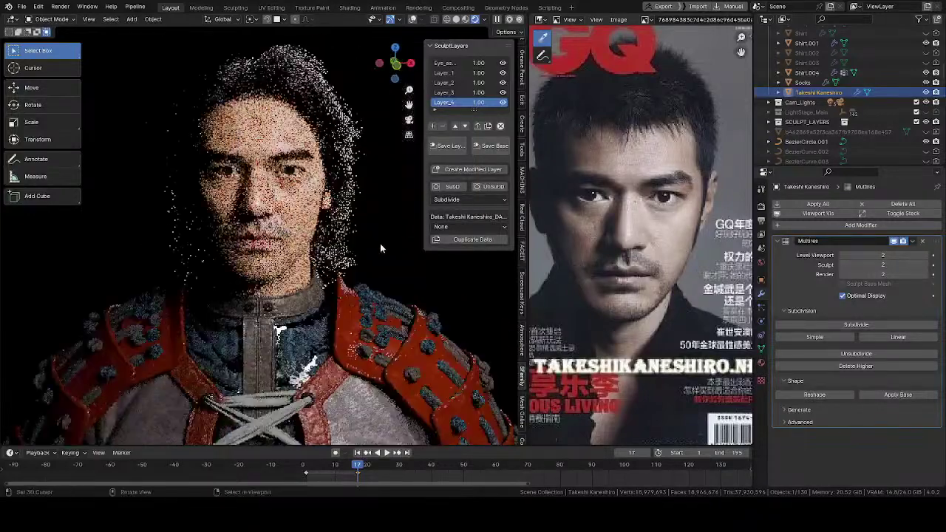
{"action": "middle_click_drag", "start_coordinate": [313, 244], "coordinate": [290, 271]}
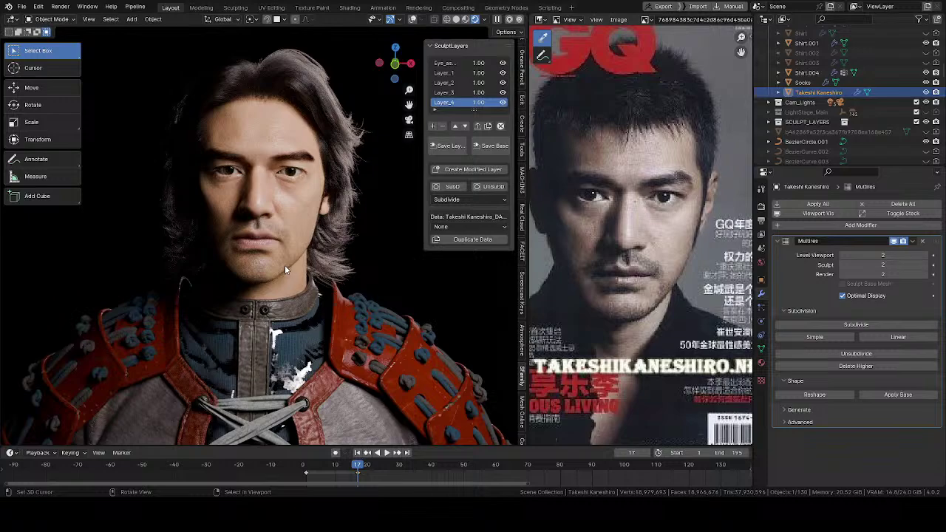
{"action": "middle_click_drag", "start_coordinate": [289, 247], "coordinate": [177, 247]}
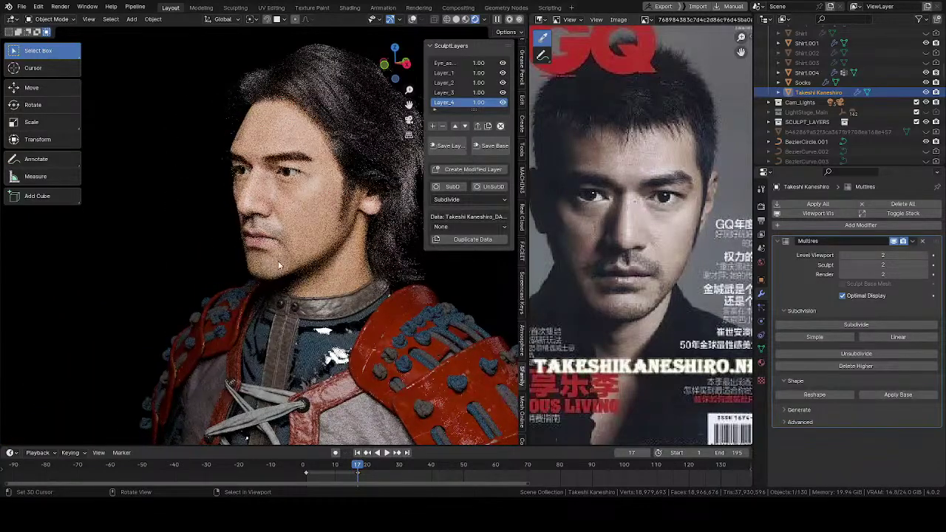
Return to Solid shading and Sculpt Mode with the view close on the mouth
{"action": "scroll", "coordinate": [279, 244], "scroll_direction": "up", "scroll_amount": 7}
{"action": "middle_click_drag", "start_coordinate": [328, 231], "coordinate": [300, 219]}
{"action": "key", "text": "z"}
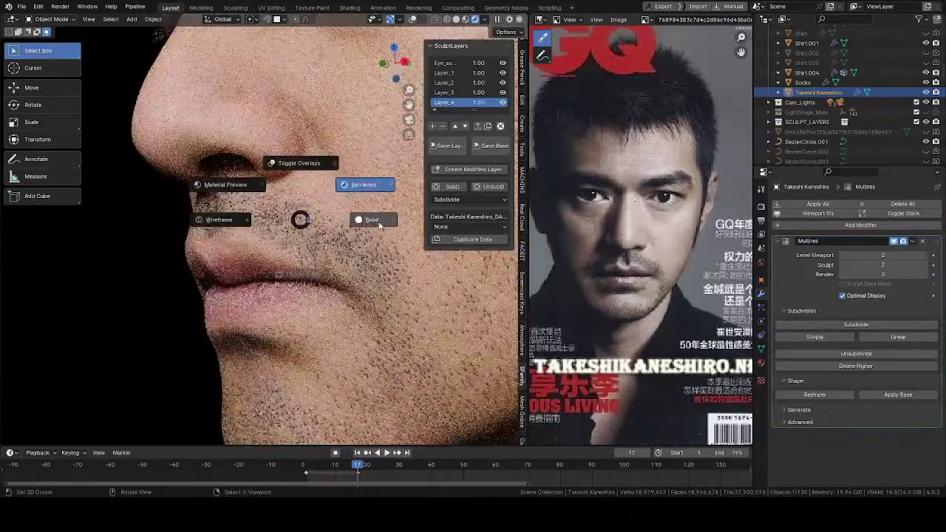
{"action": "left_click", "coordinate": [376, 222]}
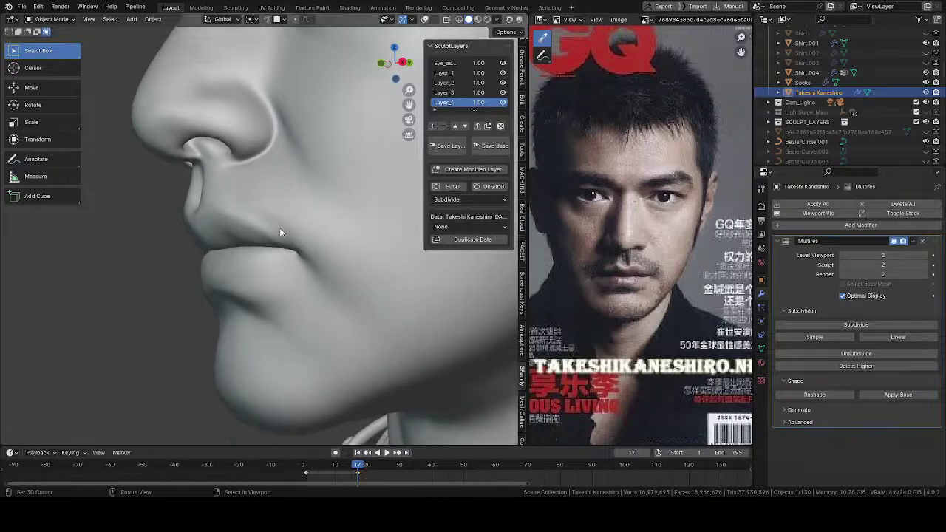
{"action": "middle_click_drag", "start_coordinate": [279, 228], "coordinate": [345, 230]}
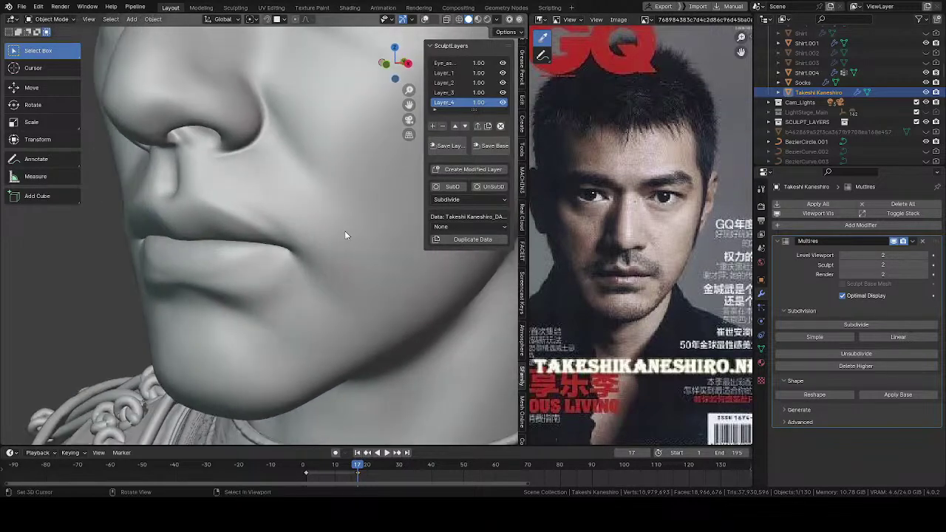
{"action": "key", "text": "ctrl+Tab"}
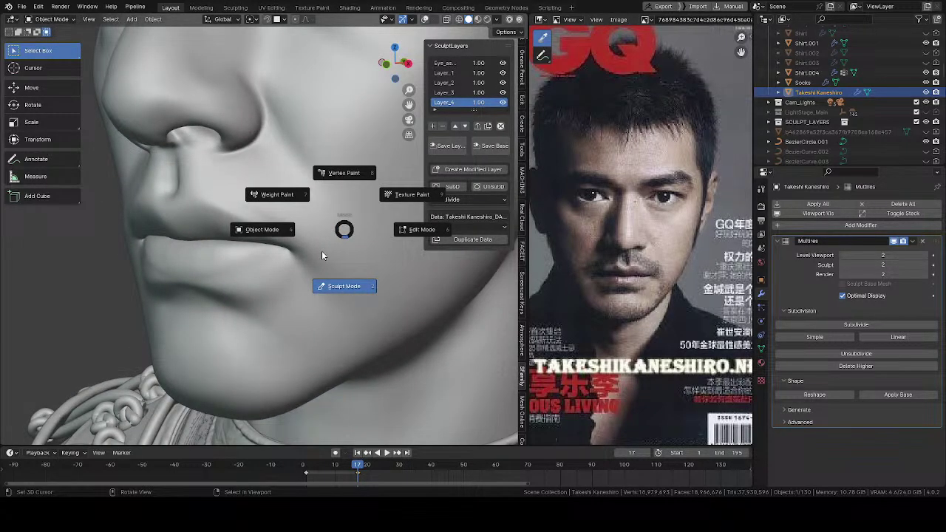
{"action": "left_click", "coordinate": [322, 252]}
{"action": "key", "text": "q"}
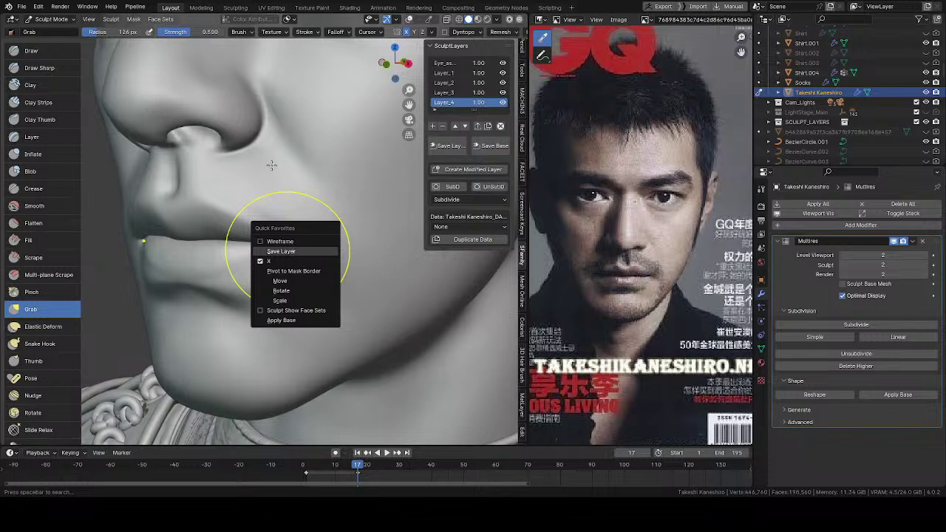
{"action": "key", "text": "Escape"}
Reshape the corner of the mouth using the Grab brush with a radius of about 112 to 151 px
{"action": "middle_click_drag", "start_coordinate": [306, 229], "coordinate": [291, 246]}
{"action": "key", "text": "f"}
{"action": "left_click", "coordinate": [295, 259]}
{"action": "key", "text": "alt+a"}
{"action": "key", "text": "Escape"}
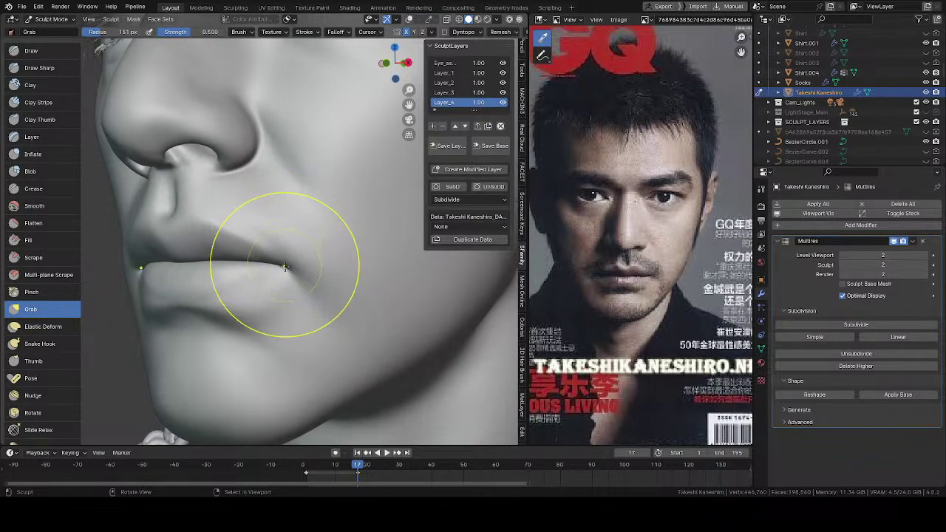
{"action": "key", "text": "f"}
{"action": "left_click", "coordinate": [291, 267]}
{"action": "key", "text": "f"}
{"action": "left_click", "coordinate": [286, 275]}
{"action": "key", "text": "f"}
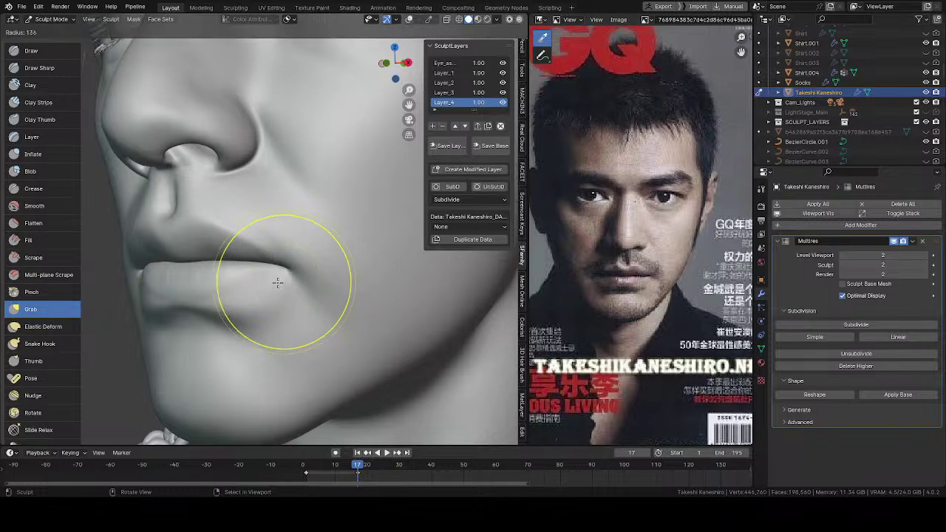
{"action": "left_click", "coordinate": [278, 281]}
{"action": "middle_click_drag", "start_coordinate": [289, 274], "coordinate": [294, 255]}
{"action": "middle_click_drag", "start_coordinate": [294, 255], "coordinate": [287, 239], "text": "ctrl"}
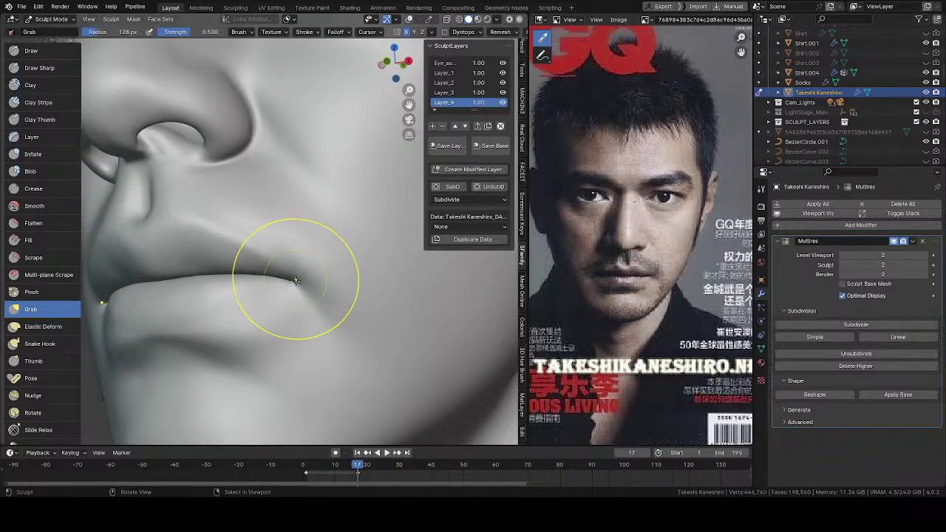
{"action": "left_click_drag", "start_coordinate": [296, 276], "coordinate": [295, 279]}
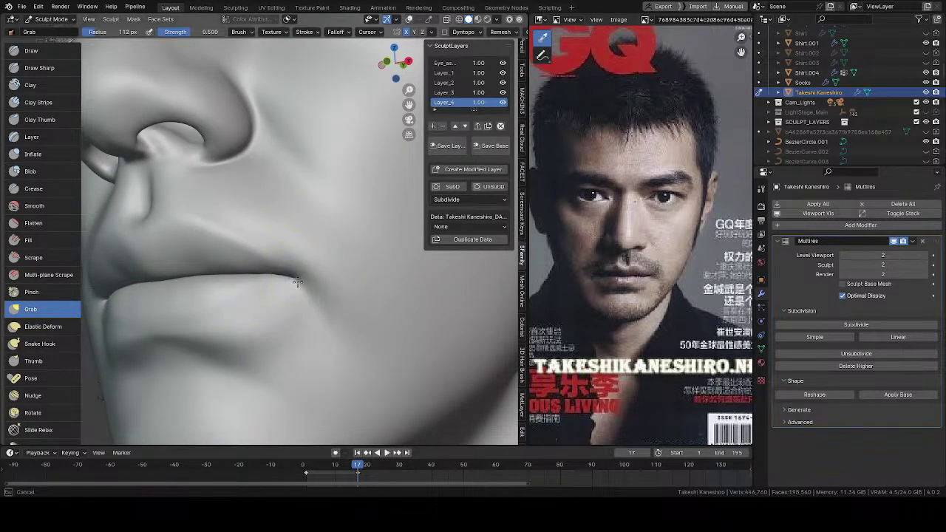
Tighten the mouth corner with small Grab strokes at a radius of about 65 to 78 px
{"action": "key", "text": "f"}
{"action": "left_click", "coordinate": [296, 282]}
{"action": "left_click", "coordinate": [295, 282]}
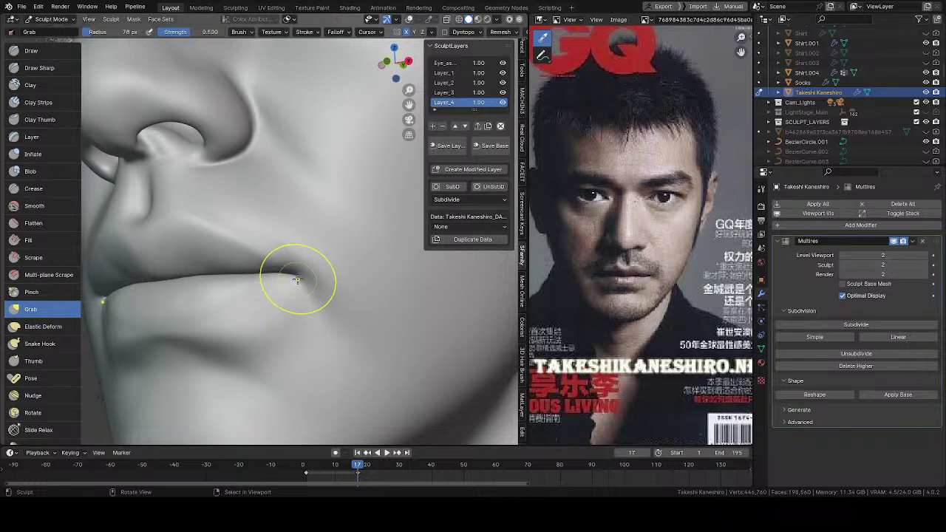
{"action": "key", "text": "f"}
{"action": "left_click", "coordinate": [293, 281]}
{"action": "left_click_drag", "start_coordinate": [294, 281], "coordinate": [298, 279]}
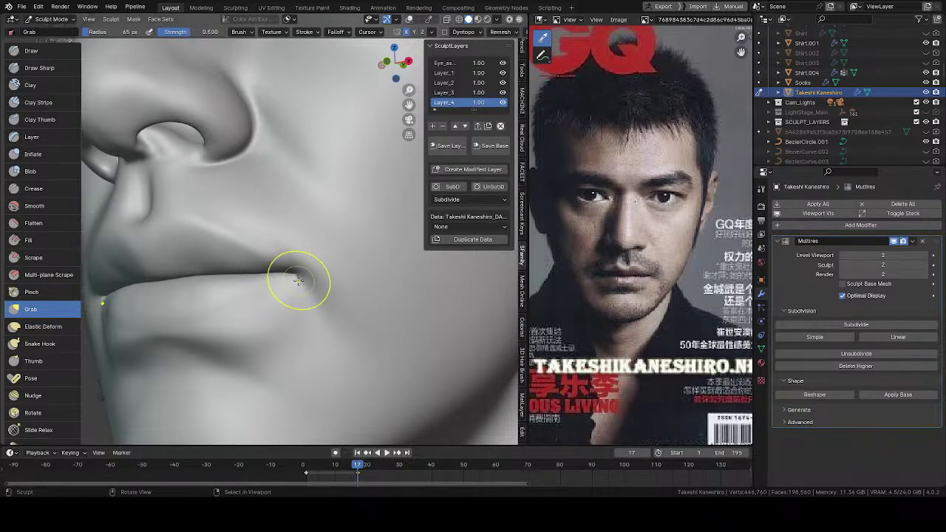
{"action": "middle_click_drag", "start_coordinate": [298, 281], "coordinate": [300, 282]}
{"action": "left_click_drag", "start_coordinate": [298, 283], "coordinate": [300, 277]}
{"action": "middle_click_drag", "start_coordinate": [300, 277], "coordinate": [304, 280]}
Refine the outer end of the lip line using the Grab brush with a radius of about 71 to 75 px
{"action": "key", "text": "f"}
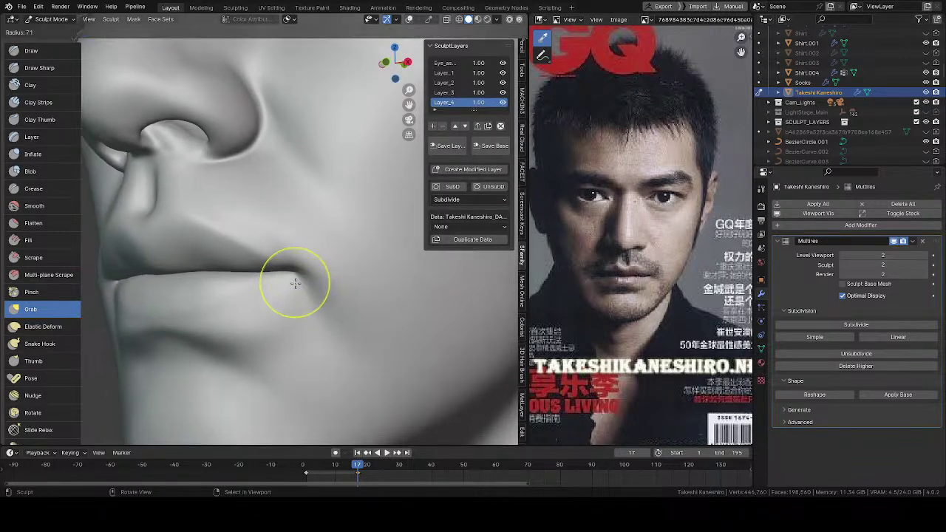
{"action": "left_click", "coordinate": [298, 282]}
{"action": "left_click_drag", "start_coordinate": [299, 281], "coordinate": [303, 277]}
{"action": "key", "text": "f"}
{"action": "left_click", "coordinate": [283, 281]}
{"action": "key", "text": "f"}
{"action": "middle_click_drag", "start_coordinate": [283, 281], "coordinate": [346, 265]}
{"action": "left_click", "coordinate": [294, 284]}
Save the mouth corner sculpting to Layer_4 and view the face from the front
{"action": "scroll", "coordinate": [346, 264], "scroll_direction": "down", "scroll_amount": 5}
{"action": "key", "text": "q"}
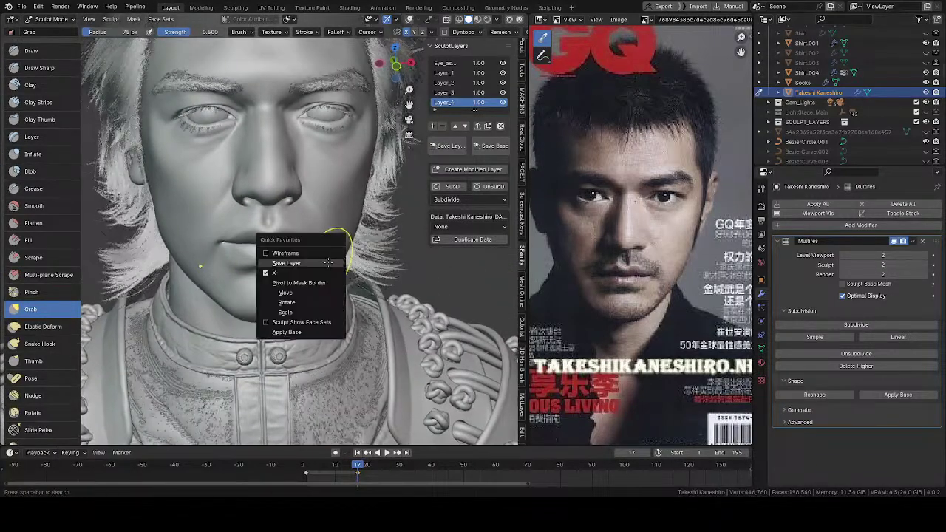
{"action": "left_click", "coordinate": [295, 266]}
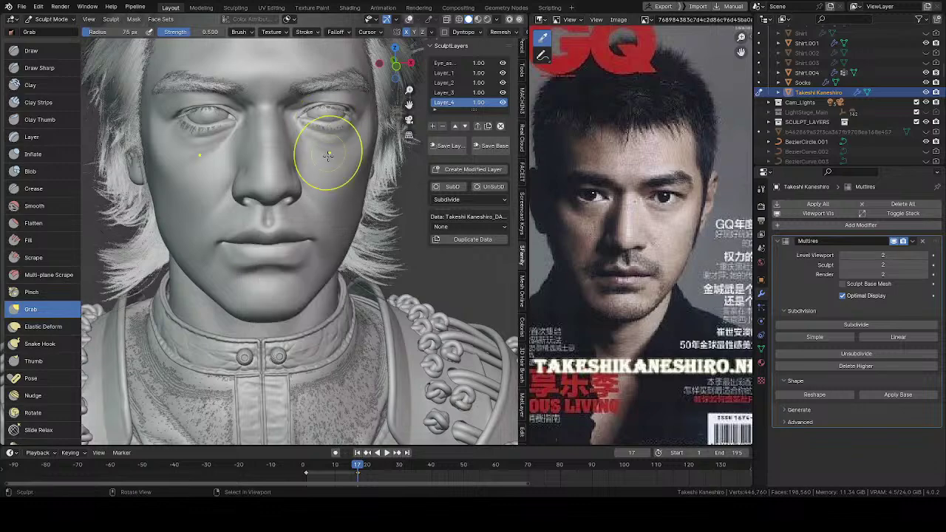
{"action": "mouse_move", "coordinate": [330, 160]}
{"action": "middle_mouse_down"}
{"action": "mouse_move", "coordinate": [304, 157]}
{"action": "mouse_move", "coordinate": [353, 153]}
{"action": "middle_mouse_up"}
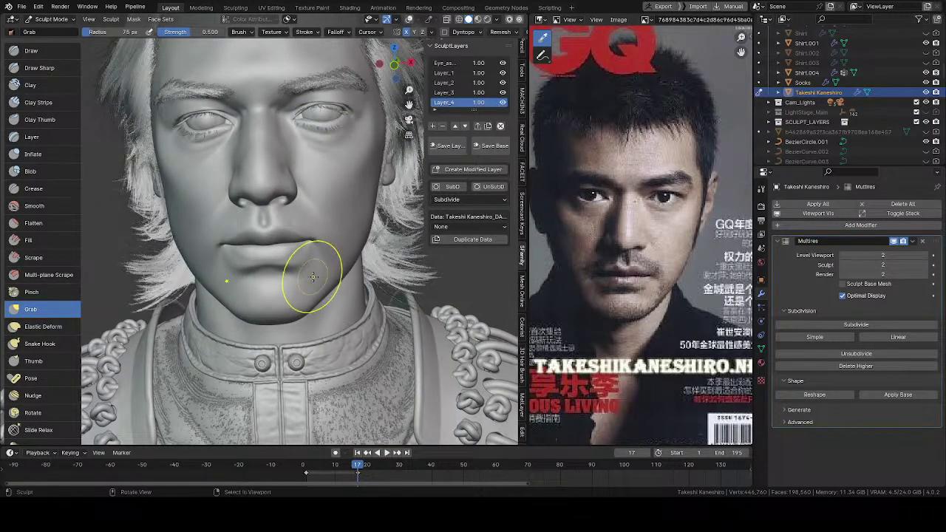
Adjust the lip line between the mouth corner and the middle of the lips with a Grab brush of about 65 to 75 px
{"action": "middle_click_drag", "start_coordinate": [313, 271], "coordinate": [289, 250]}
{"action": "scroll", "coordinate": [289, 250], "scroll_direction": "up", "scroll_amount": 10}
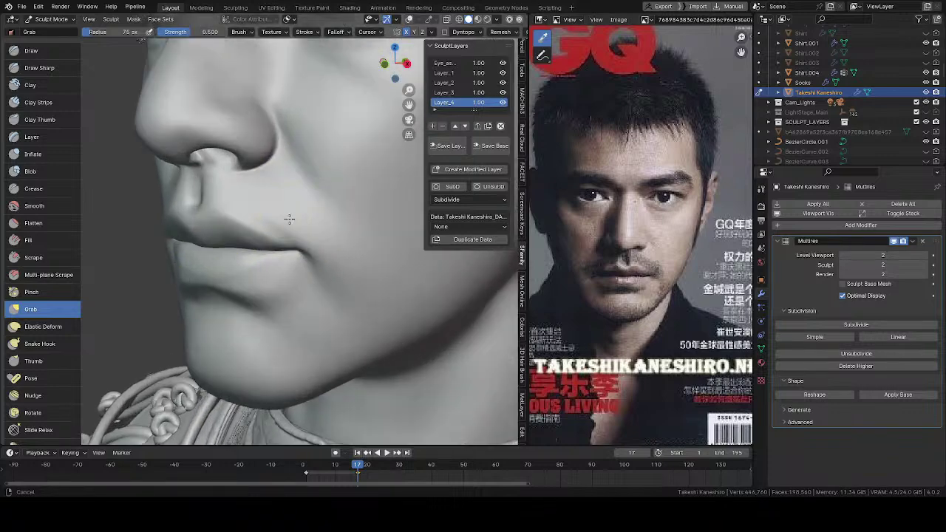
{"action": "left_click_drag", "start_coordinate": [281, 270], "coordinate": [256, 266]}
{"action": "key", "text": "f"}
{"action": "left_click", "coordinate": [326, 270]}
{"action": "mouse_move", "coordinate": [256, 265]}
{"action": "middle_mouse_down"}
{"action": "mouse_move", "coordinate": [260, 257]}
{"action": "mouse_move", "coordinate": [288, 270]}
{"action": "mouse_move", "coordinate": [322, 262]}
{"action": "mouse_move", "coordinate": [277, 256]}
{"action": "middle_mouse_up"}
{"action": "key", "text": "f"}
{"action": "left_click", "coordinate": [241, 262]}
{"action": "key", "text": "f"}
{"action": "left_click", "coordinate": [325, 262]}
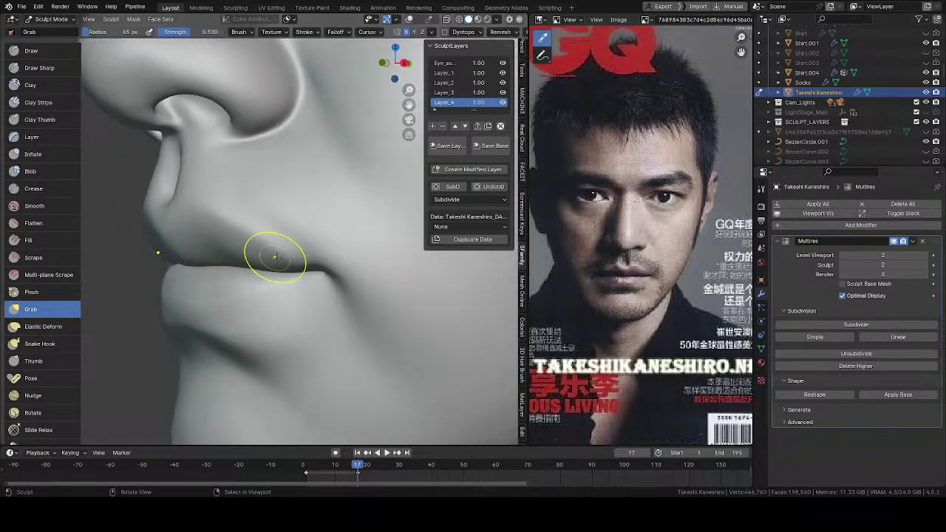
Push the lower edge of the upper lip slightly downward using the Grab brush at about 65 px
{"action": "left_click_drag", "start_coordinate": [271, 249], "coordinate": [271, 253]}
{"action": "mouse_move", "coordinate": [270, 254]}
{"action": "middle_mouse_down"}
{"action": "mouse_move", "coordinate": [297, 263]}
{"action": "mouse_move", "coordinate": [308, 244]}
{"action": "mouse_move", "coordinate": [283, 224]}
{"action": "middle_mouse_up"}
{"action": "key", "text": "f"}
{"action": "left_click", "coordinate": [281, 256]}
{"action": "key", "text": "f"}
{"action": "left_click", "coordinate": [286, 224]}
{"action": "left_click_drag", "start_coordinate": [258, 252], "coordinate": [260, 257]}
{"action": "middle_click_drag", "start_coordinate": [259, 257], "coordinate": [295, 266]}
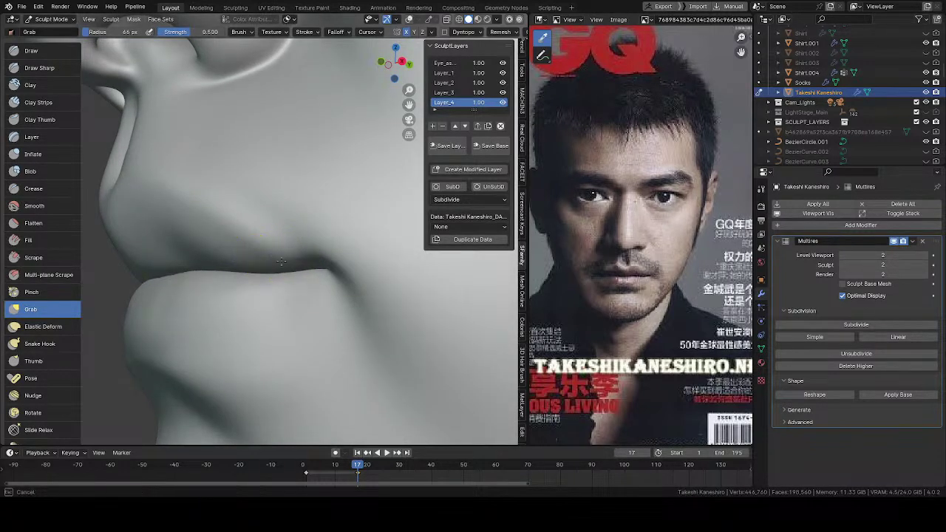
Adjust the seam between the lips near the mouth corner with a Grab brush of about 67 to 92 px
{"action": "key", "text": "f"}
{"action": "left_click", "coordinate": [309, 261]}
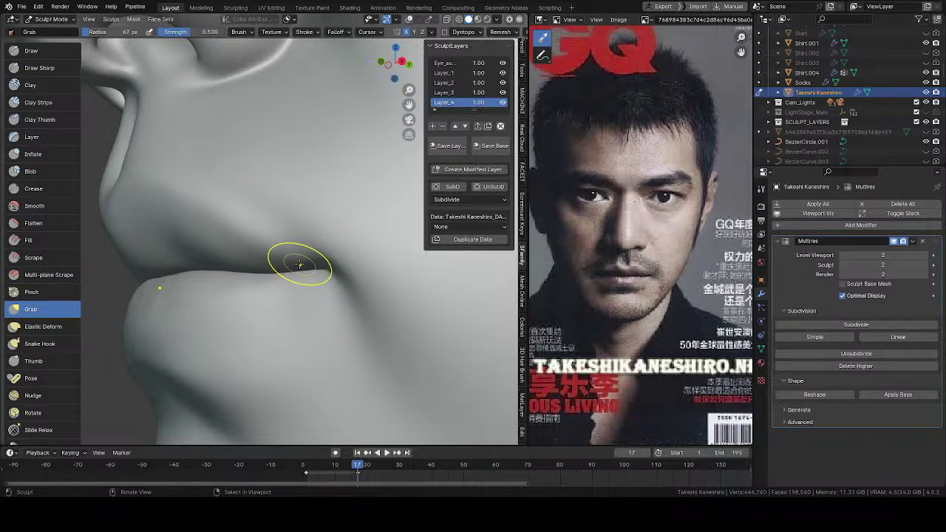
{"action": "key", "text": "f"}
{"action": "left_click", "coordinate": [288, 271]}
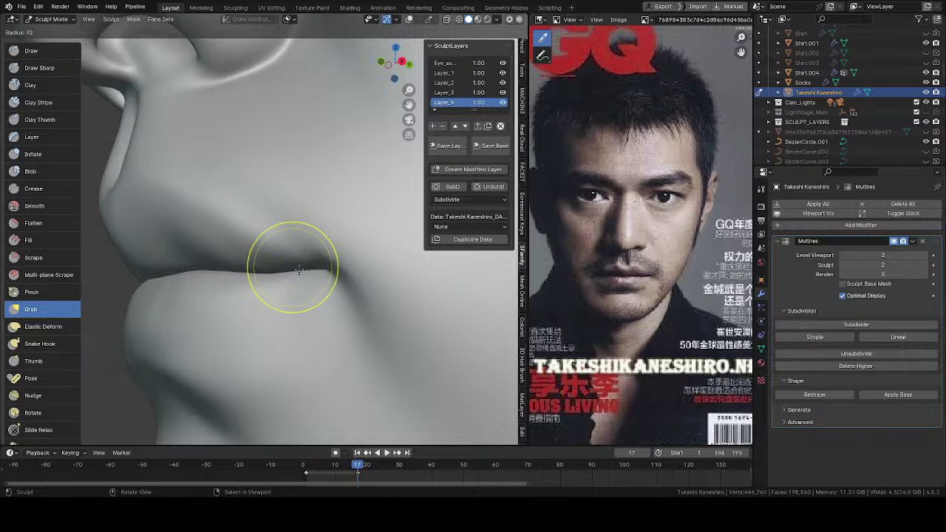
Refine the outer end of the lower lip at the mouth corner using a Grab brush of about 86 px
{"action": "middle_click_drag", "start_coordinate": [288, 262], "coordinate": [341, 266]}
{"action": "mouse_move", "coordinate": [285, 237]}
{"action": "middle_mouse_down"}
{"action": "mouse_move", "coordinate": [301, 256]}
{"action": "mouse_move", "coordinate": [303, 237]}
{"action": "mouse_move", "coordinate": [317, 230]}
{"action": "mouse_move", "coordinate": [312, 263]}
{"action": "middle_mouse_up"}
{"action": "key", "text": "f"}
{"action": "left_click", "coordinate": [342, 251]}
{"action": "key", "text": "f"}
{"action": "left_click", "coordinate": [307, 262]}
{"action": "left_click_drag", "start_coordinate": [336, 246], "coordinate": [335, 245]}
{"action": "key", "text": "f"}
{"action": "left_click", "coordinate": [336, 246]}
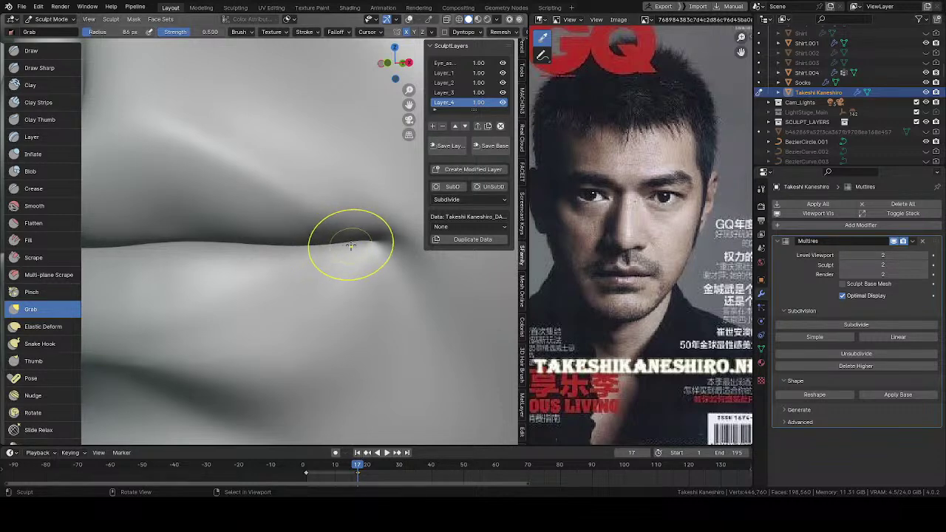
Save the sculpted facial changes into the active sculpt layer Layer_4
{"action": "middle_click_drag", "start_coordinate": [349, 245], "coordinate": [288, 258], "text": "ctrl"}
{"action": "middle_click_drag", "start_coordinate": [274, 255], "coordinate": [395, 259]}
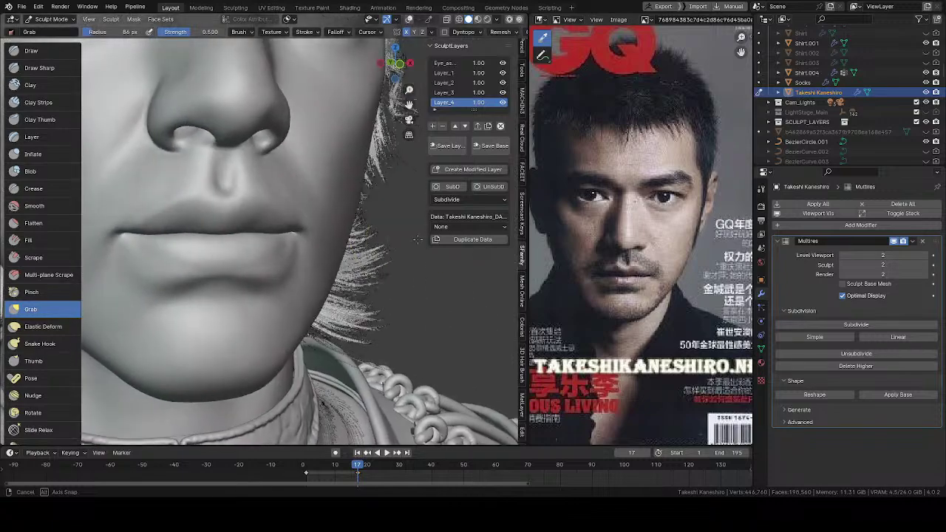
{"action": "middle_click_drag", "start_coordinate": [345, 295], "coordinate": [235, 240], "text": "ctrl"}
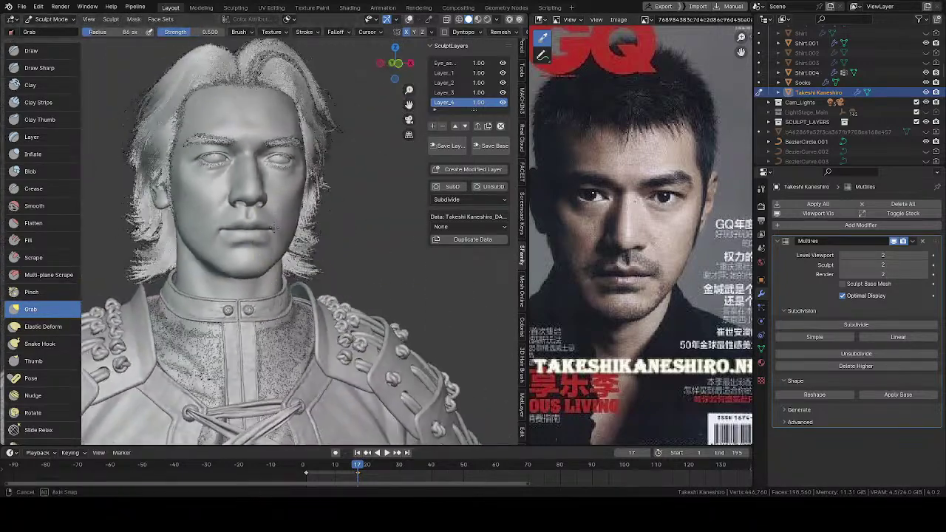
{"action": "middle_click_drag", "start_coordinate": [295, 226], "coordinate": [265, 224]}
{"action": "key", "text": "q"}
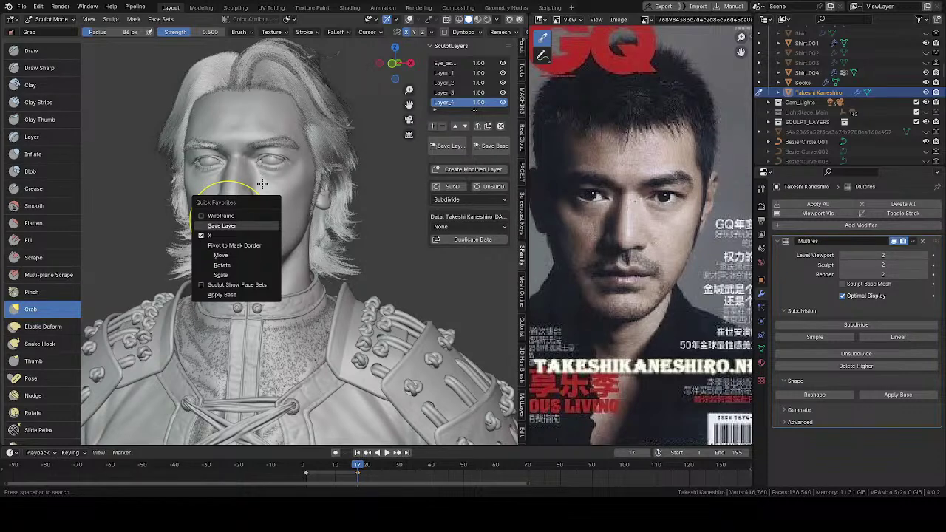
{"action": "left_click", "coordinate": [263, 221]}
Switch from Sculpt Mode to Object Mode and display the character in Rendered shading
{"action": "middle_click_drag", "start_coordinate": [263, 217], "coordinate": [234, 216]}
{"action": "key", "text": "ctrl+Tab"}
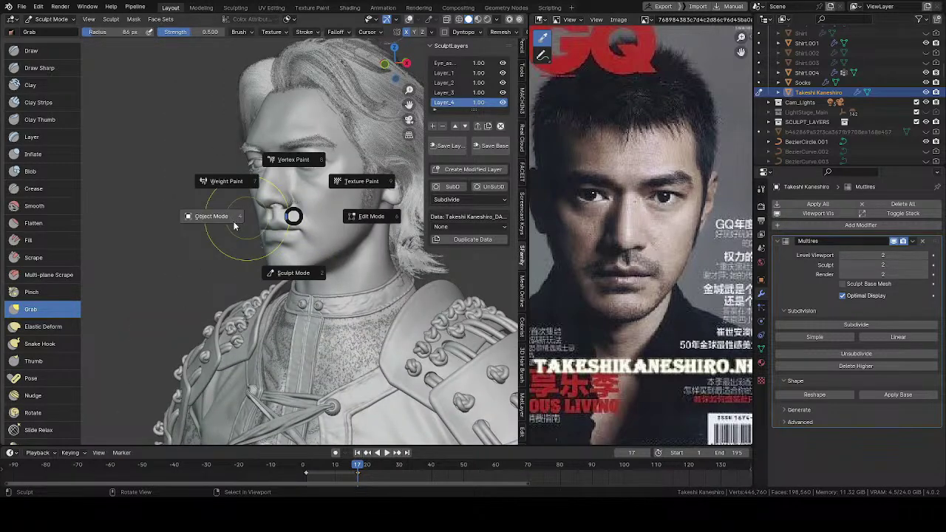
{"action": "left_click", "coordinate": [236, 224]}
{"action": "middle_click_drag", "start_coordinate": [237, 227], "coordinate": [286, 218]}
{"action": "key", "text": "z"}
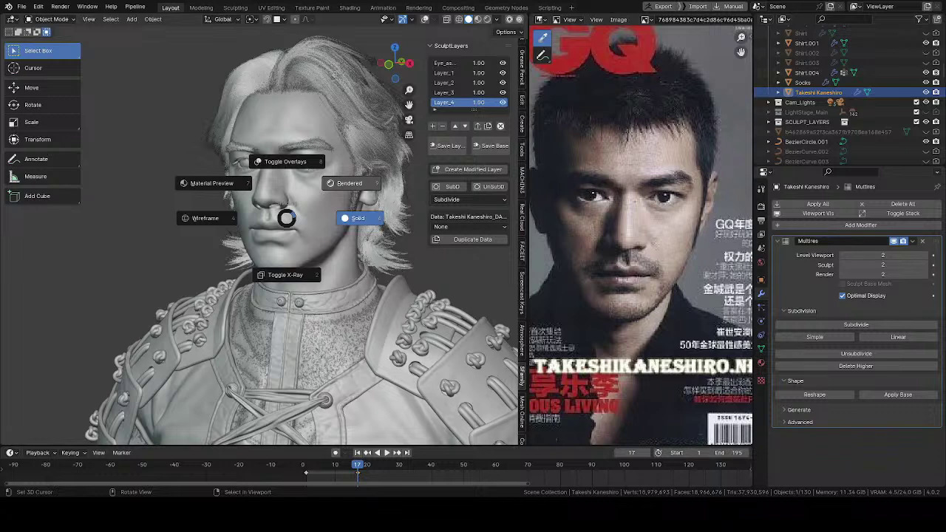
{"action": "left_click", "coordinate": [349, 183]}
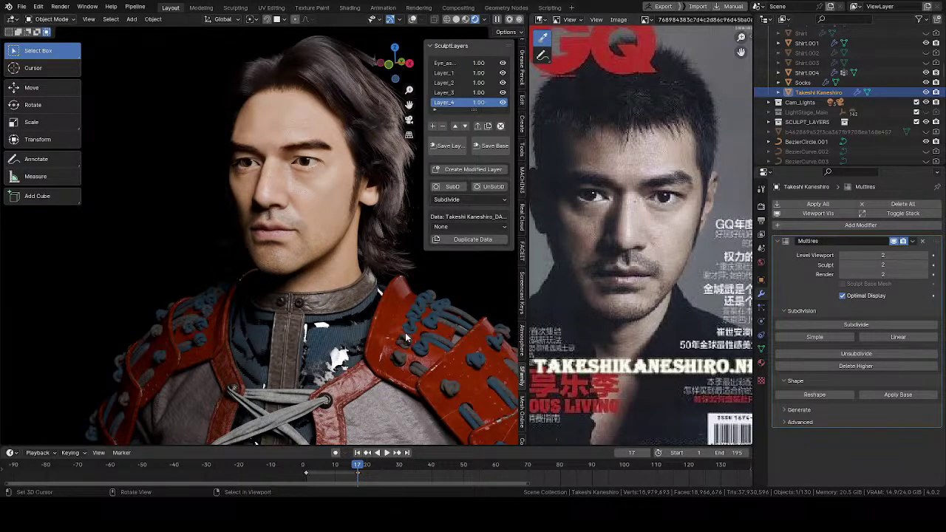
Review the rendered face from the front and both sides against the reference portrait, and save the file
{"action": "middle_click_drag", "start_coordinate": [254, 256], "coordinate": [322, 101]}
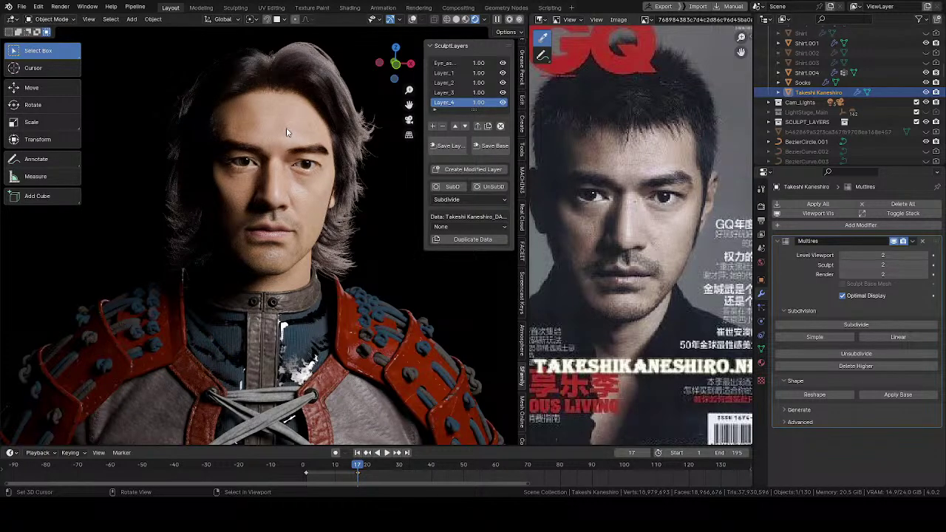
{"action": "middle_click_drag", "start_coordinate": [282, 178], "coordinate": [310, 200]}
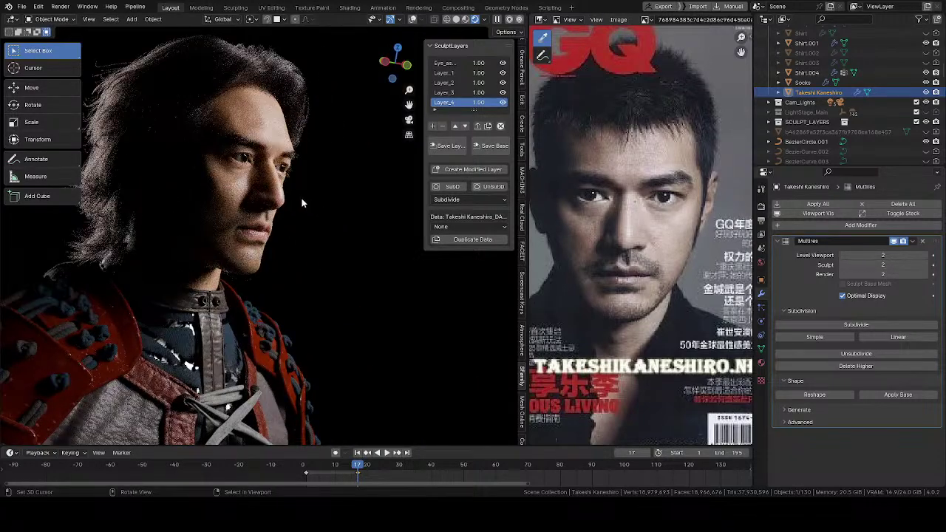
{"action": "middle_click_drag", "start_coordinate": [300, 198], "coordinate": [312, 229]}
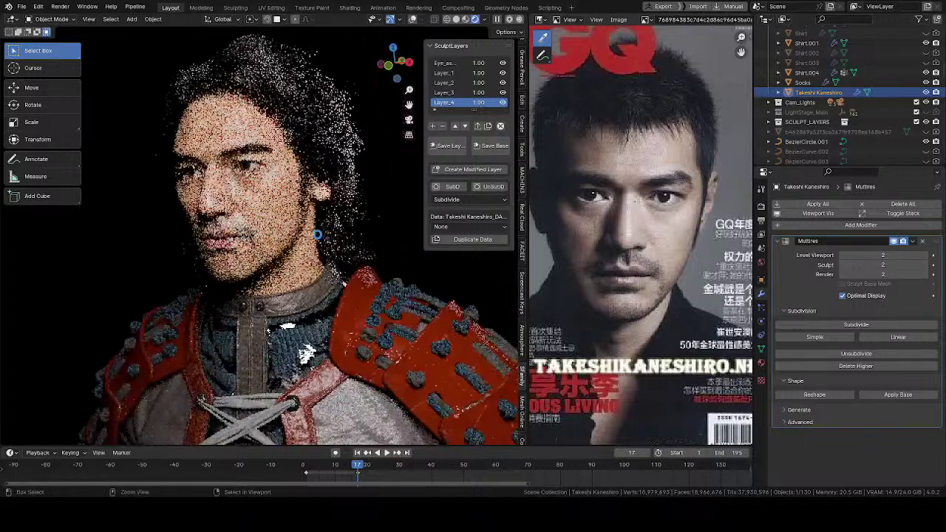
{"action": "key", "text": "ctrl+s"}
{"action": "middle_click_drag", "start_coordinate": [284, 208], "coordinate": [325, 211]}
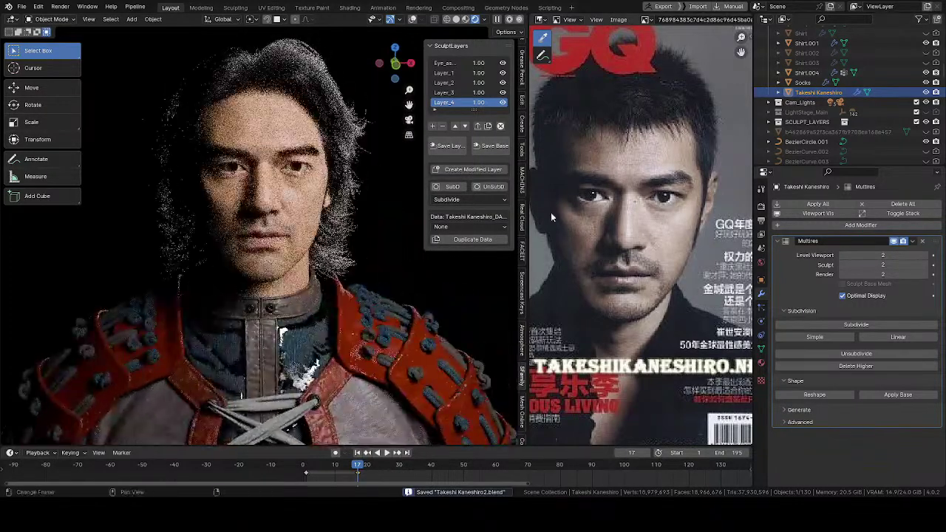
Try twice to subdivide the head's Multires modifier by one level, saving the file between attempts
{"action": "left_click", "coordinate": [807, 324]}
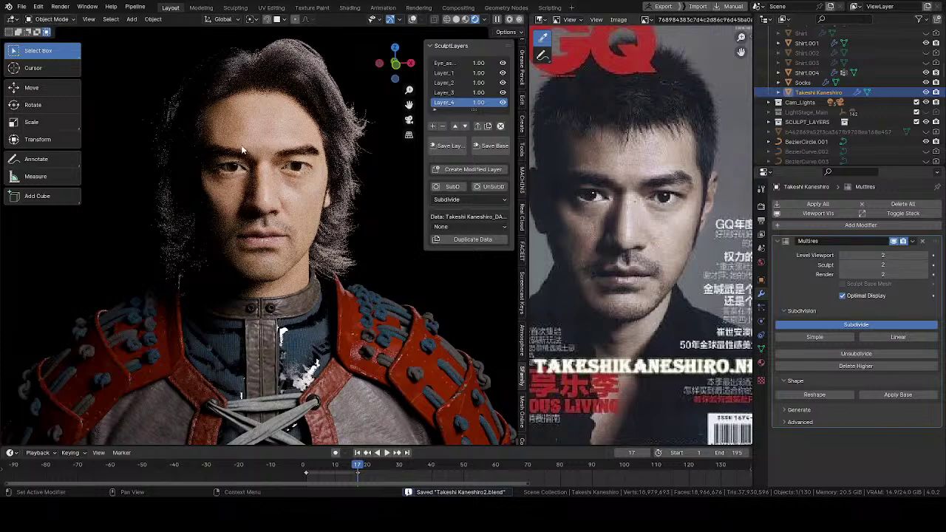
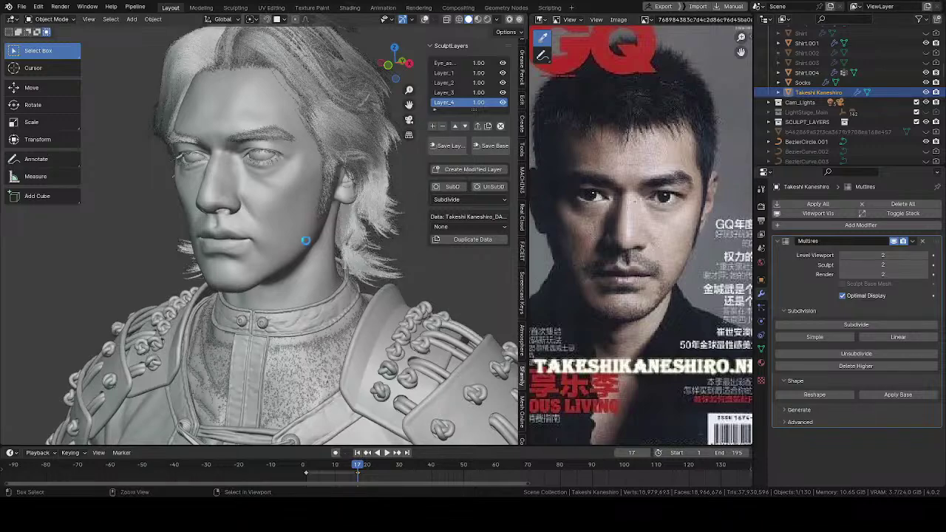
{"action": "key", "text": "ctrl+s"}
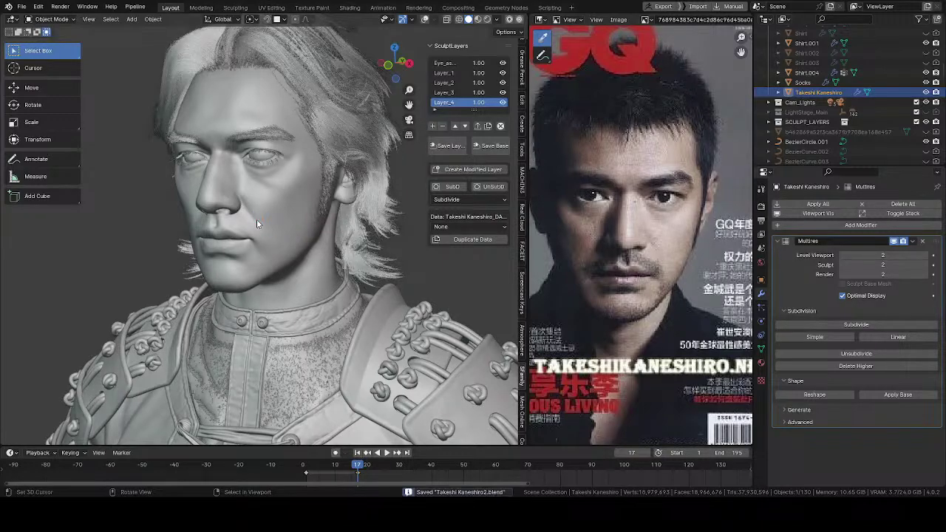
{"action": "mouse_move", "coordinate": [256, 218]}
{"action": "middle_mouse_down"}
{"action": "mouse_move", "coordinate": [181, 229]}
{"action": "mouse_move", "coordinate": [263, 226]}
{"action": "middle_mouse_up"}
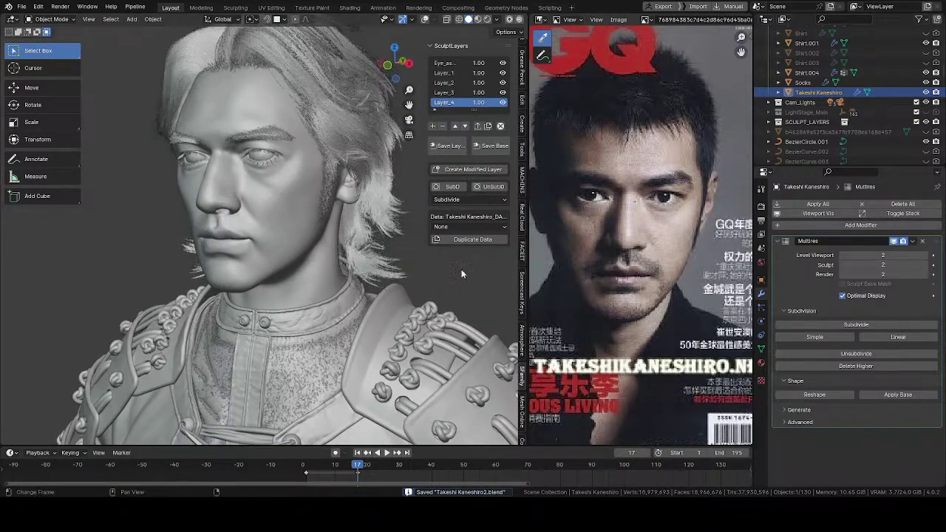
{"action": "middle_click_drag", "start_coordinate": [196, 257], "coordinate": [119, 229]}
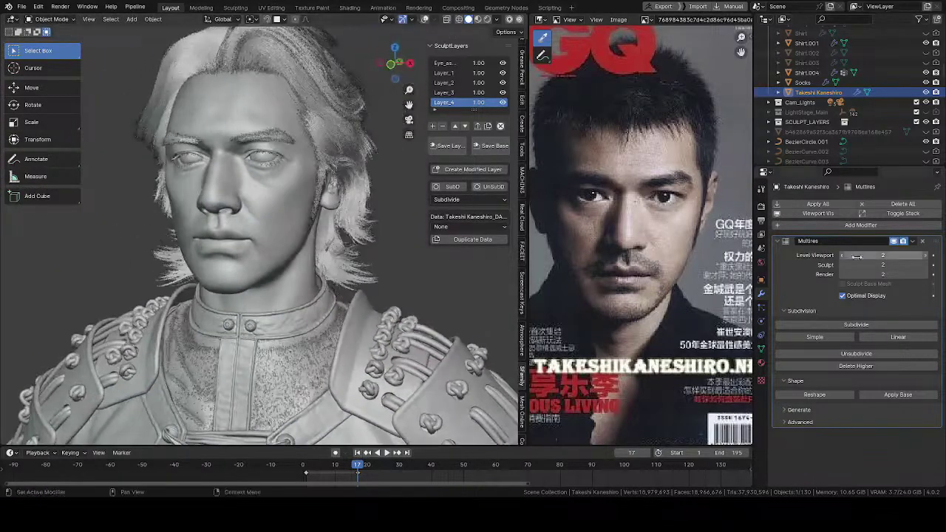
{"action": "left_click", "coordinate": [876, 324]}
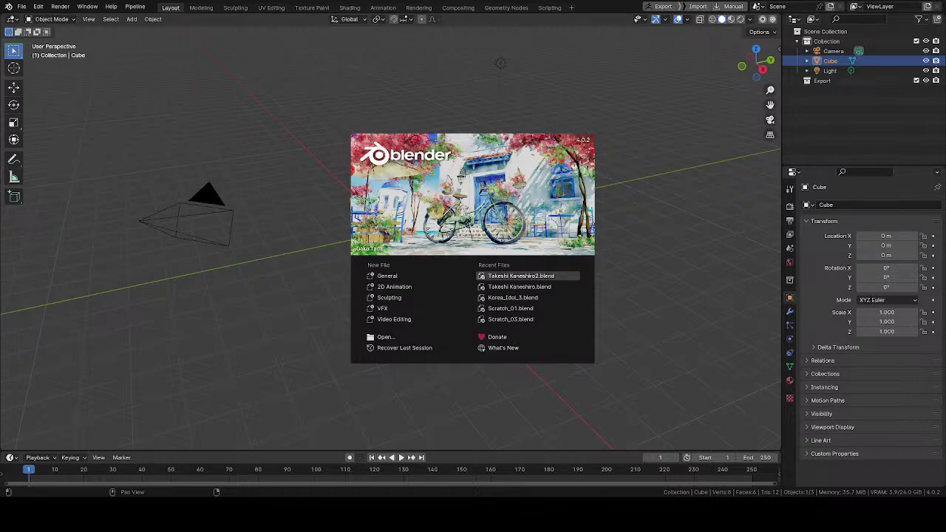
Reopen the recent file Takeshi Kaneshiro2.blend and filter the scene objects by "scal"
{"action": "left_click", "coordinate": [521, 275]}
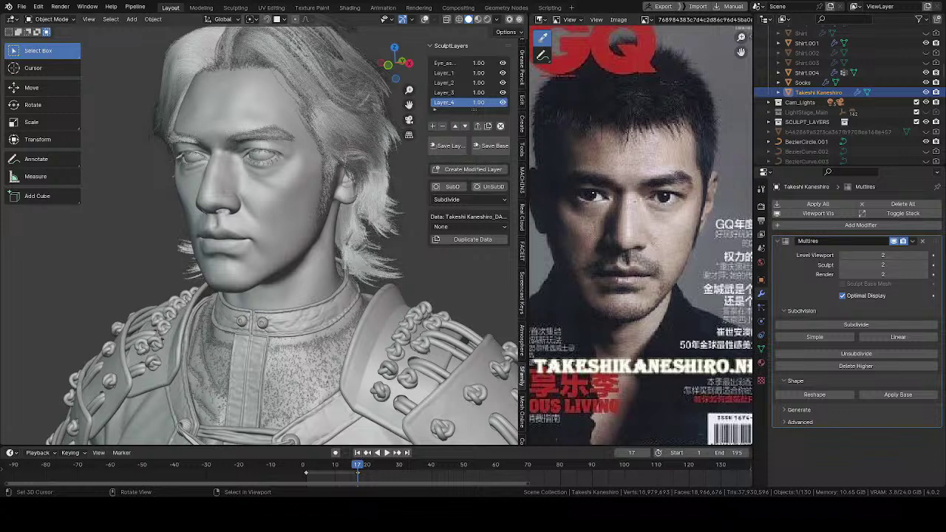
{"action": "left_click", "coordinate": [838, 20]}
{"action": "type", "text": "scal"}
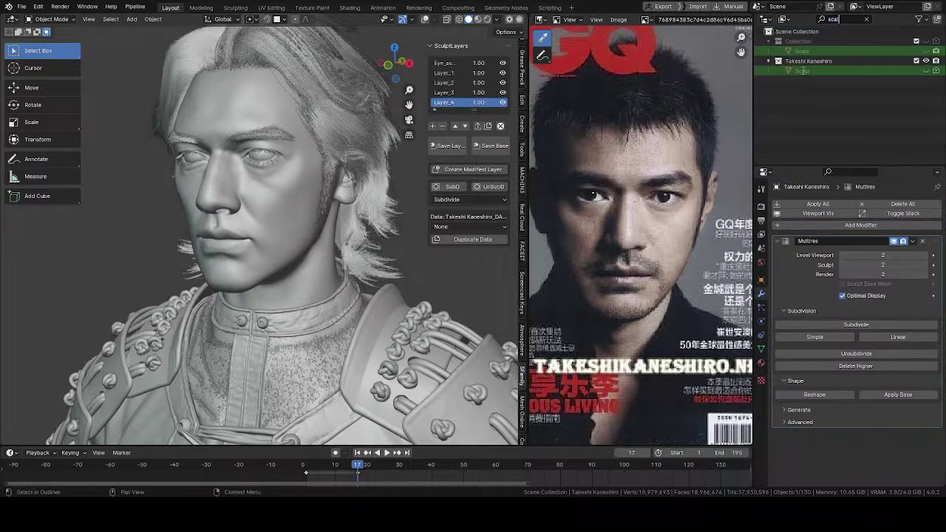
Unhide the Scalp object to apply its SurfaceDeform modifier, and hide it again
{"action": "left_click", "coordinate": [926, 71]}
{"action": "left_click", "coordinate": [804, 71]}
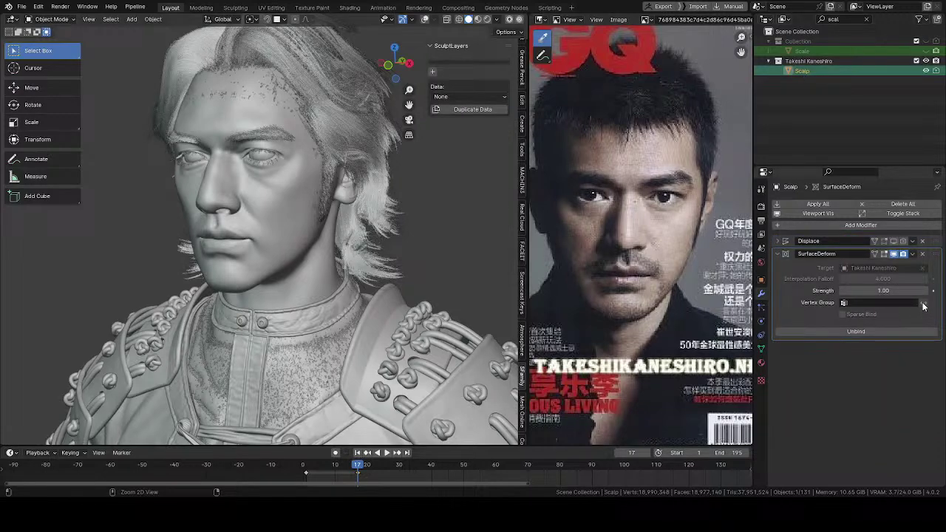
{"action": "key", "text": "ctrl+a"}
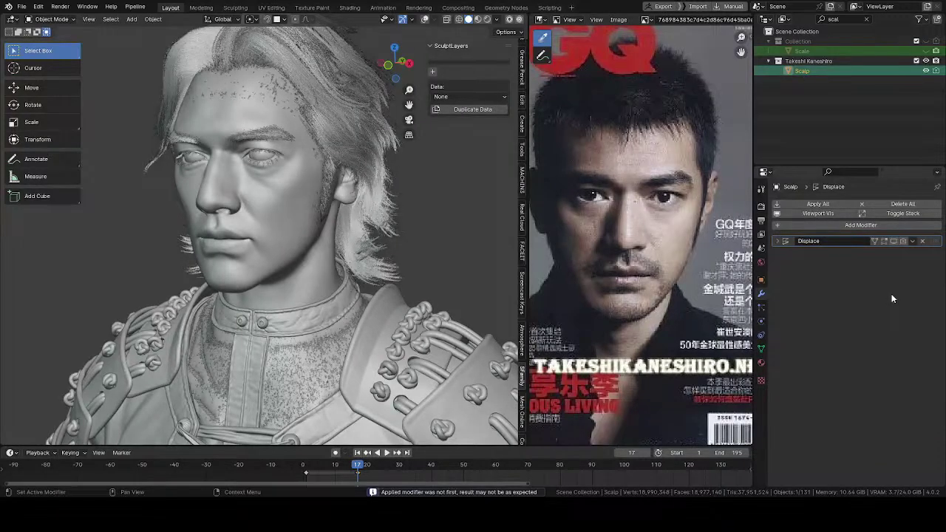
{"action": "mouse_move", "coordinate": [271, 214]}
{"action": "middle_mouse_down"}
{"action": "mouse_move", "coordinate": [308, 320]}
{"action": "mouse_move", "coordinate": [476, 339]}
{"action": "mouse_move", "coordinate": [298, 235]}
{"action": "mouse_move", "coordinate": [227, 238]}
{"action": "mouse_move", "coordinate": [224, 202]}
{"action": "middle_mouse_up"}
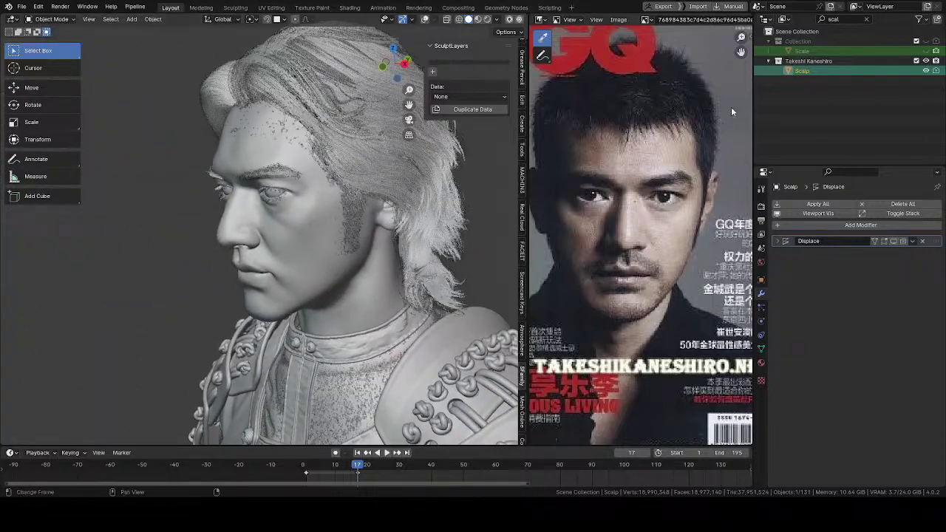
{"action": "left_click", "coordinate": [926, 72]}
{"action": "mouse_move", "coordinate": [290, 194]}
{"action": "middle_mouse_down"}
{"action": "mouse_move", "coordinate": [221, 209]}
{"action": "mouse_move", "coordinate": [233, 230]}
{"action": "middle_mouse_up"}
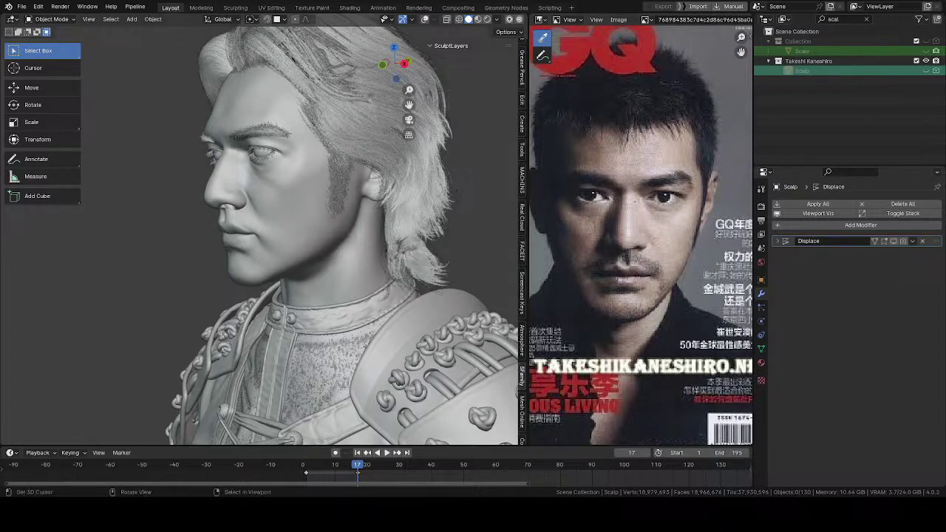
Try subdividing the head mesh's Multires modifier to level 3, inspect the face up close, and undo the subdivision
{"action": "mouse_move", "coordinate": [288, 243]}
{"action": "middle_mouse_down"}
{"action": "mouse_move", "coordinate": [224, 242]}
{"action": "mouse_move", "coordinate": [449, 236]}
{"action": "mouse_move", "coordinate": [402, 266]}
{"action": "mouse_move", "coordinate": [257, 250]}
{"action": "mouse_move", "coordinate": [347, 243]}
{"action": "mouse_move", "coordinate": [311, 241]}
{"action": "middle_mouse_up"}
{"action": "left_click", "coordinate": [269, 263]}
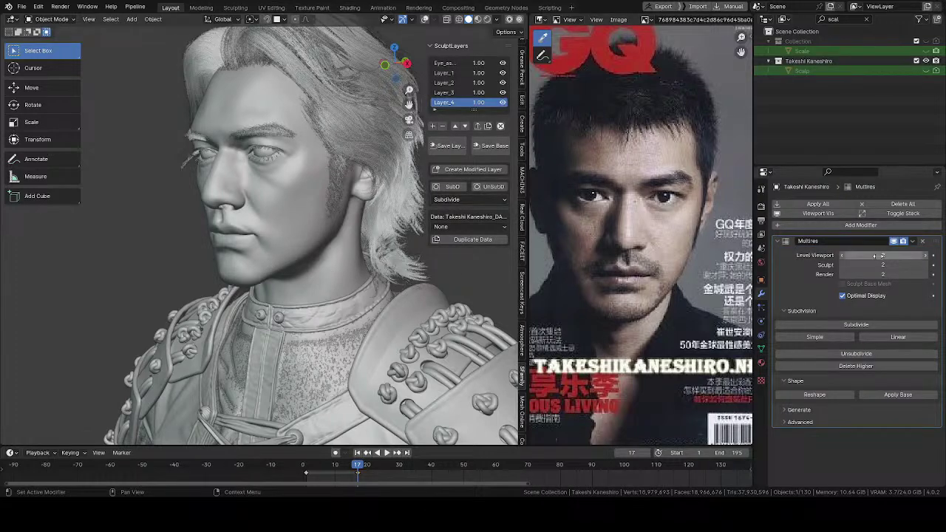
{"action": "left_click", "coordinate": [854, 325]}
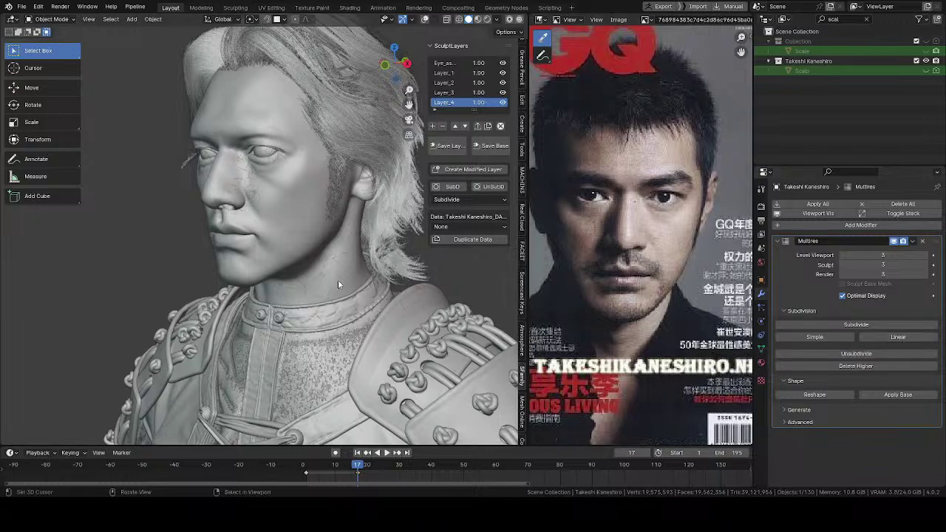
{"action": "middle_click_drag", "start_coordinate": [292, 250], "coordinate": [209, 247]}
{"action": "scroll", "coordinate": [255, 190], "scroll_direction": "up", "scroll_amount": 10}
{"action": "scroll", "coordinate": [271, 207], "scroll_direction": "down", "scroll_amount": 6}
{"action": "key", "text": "KP_1"}
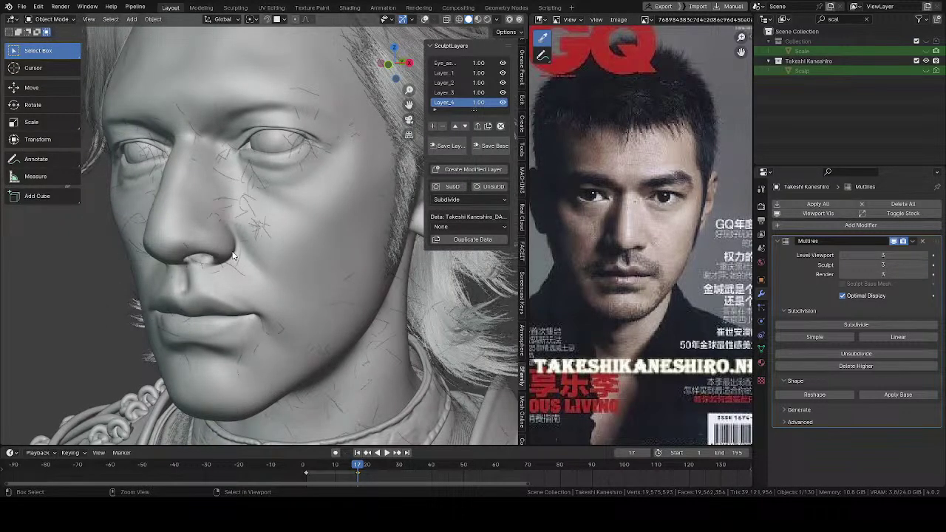
{"action": "key", "text": "ctrl+2"}
{"action": "mouse_move", "coordinate": [246, 246]}
{"action": "middle_mouse_down"}
{"action": "mouse_move", "coordinate": [270, 207]}
{"action": "mouse_move", "coordinate": [213, 235]}
{"action": "mouse_move", "coordinate": [260, 235]}
{"action": "middle_mouse_up"}
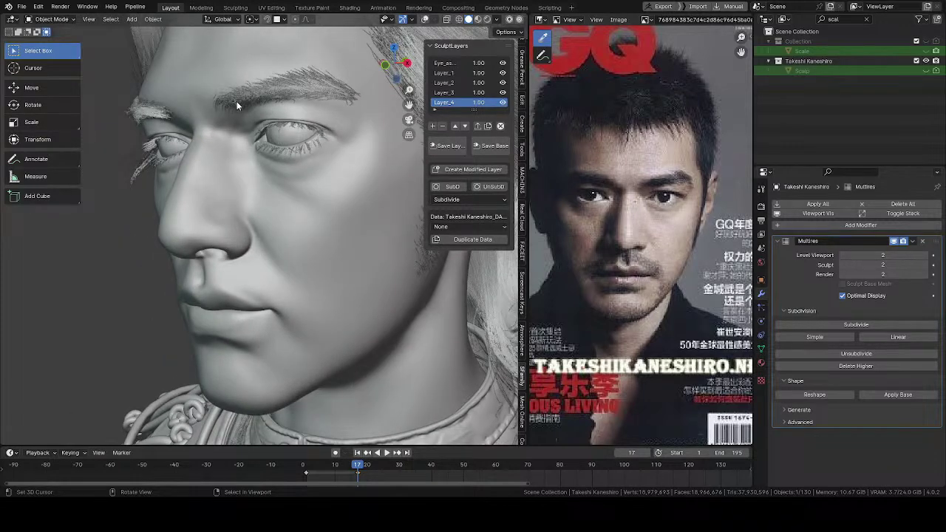
Find the eyebrow's base mesh Brow_Base by filtering the scene objects for "bro" and apply its SurfaceDeform modifier
{"action": "left_click", "coordinate": [236, 101]}
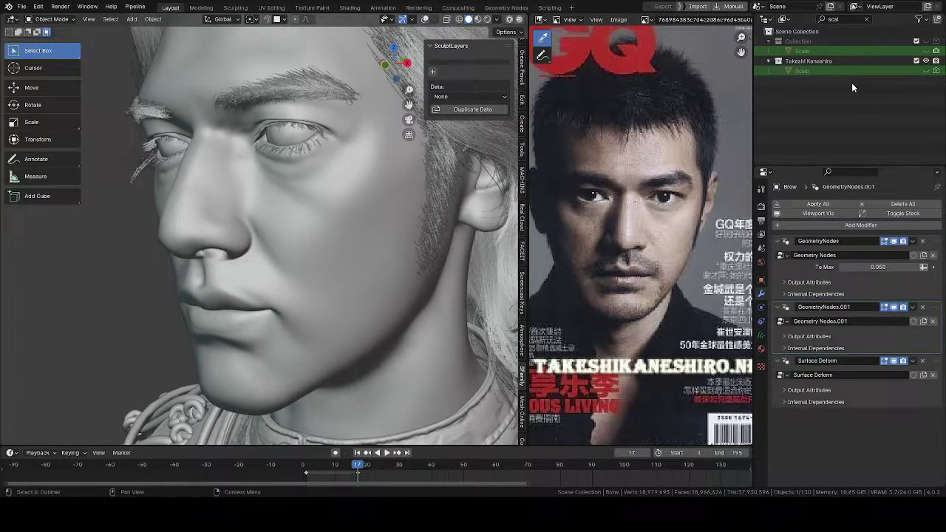
{"action": "left_click", "coordinate": [866, 20]}
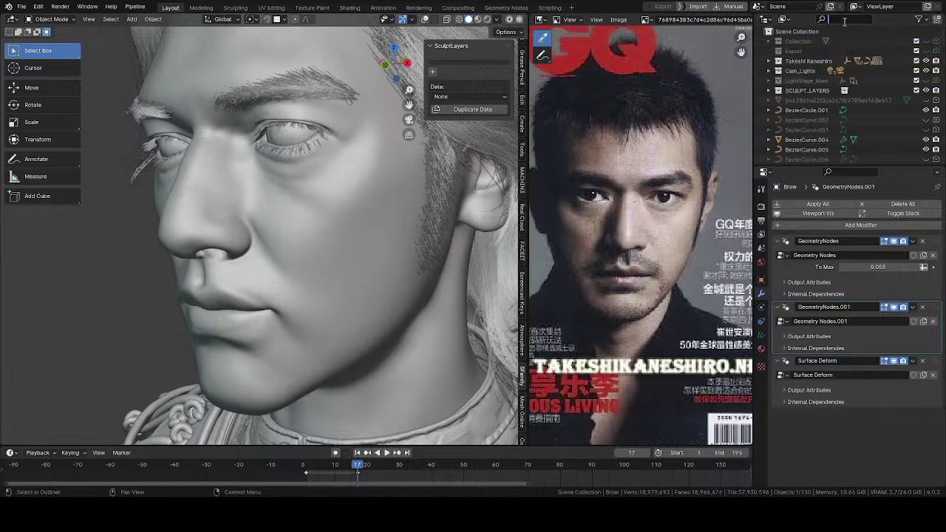
{"action": "left_click", "coordinate": [842, 20]}
{"action": "type", "text": "bro"}
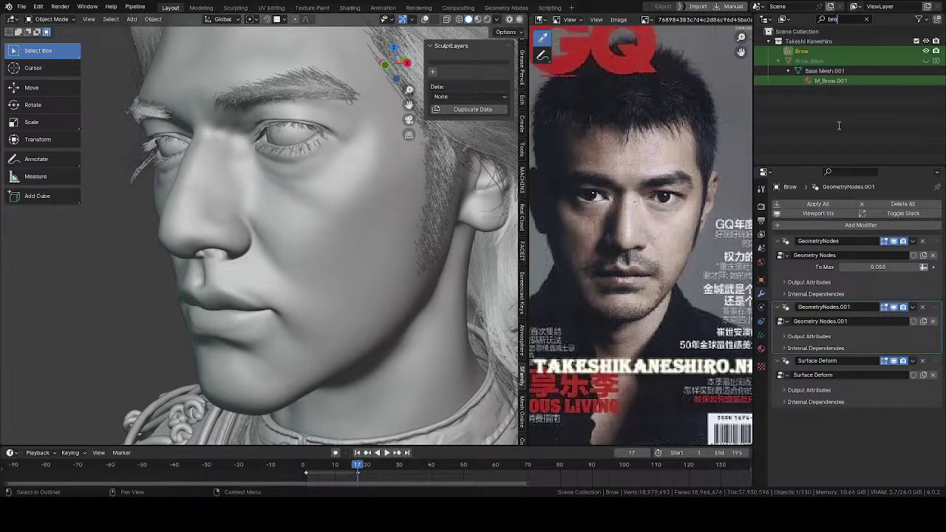
{"action": "key", "text": "Return"}
{"action": "left_click", "coordinate": [814, 60]}
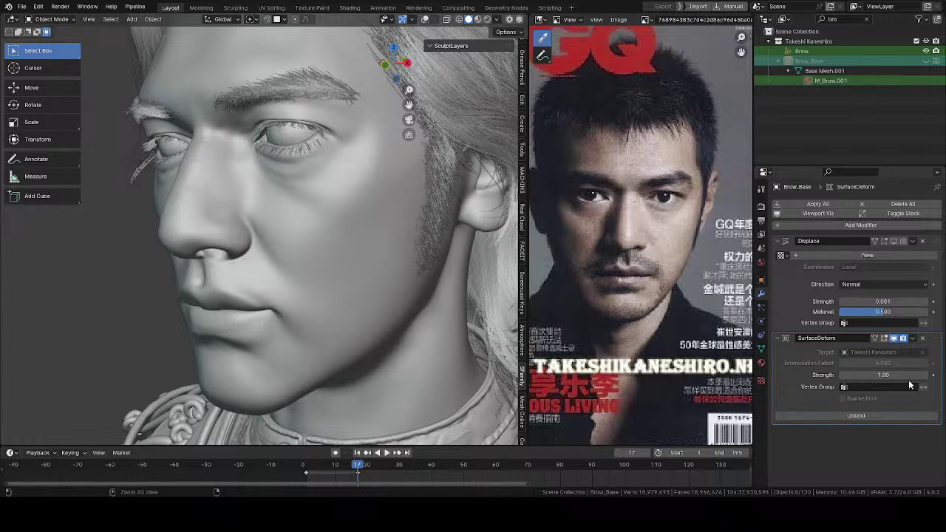
{"action": "key", "text": "ctrl+a"}
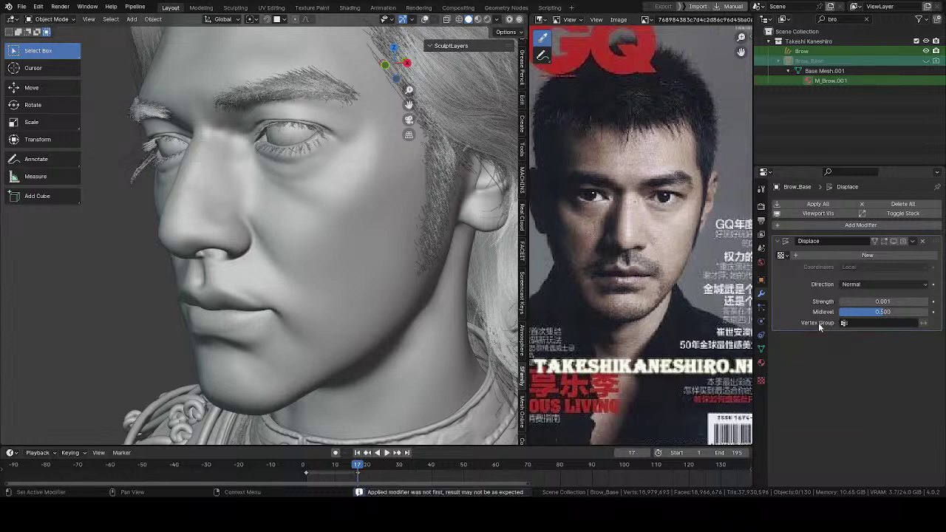
Clear the outliner filter, locate the eyelashes' base mesh Lashes_Base and apply its SurfaceDeform modifier
{"action": "left_click", "coordinate": [281, 151]}
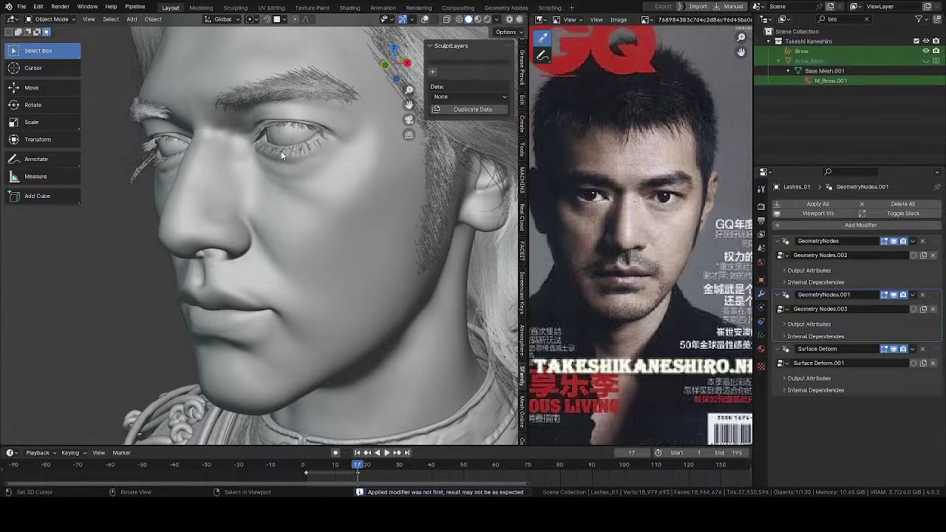
{"action": "left_click", "coordinate": [810, 61]}
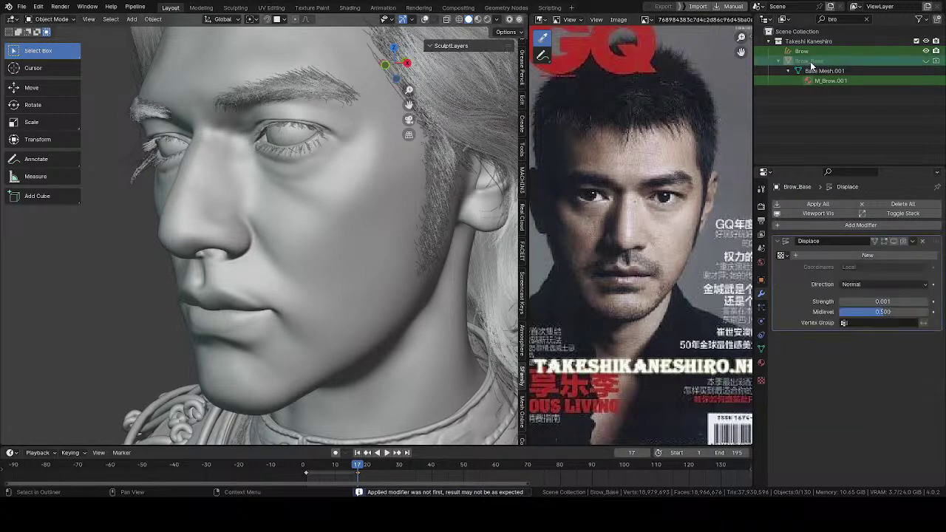
{"action": "left_click", "coordinate": [866, 19]}
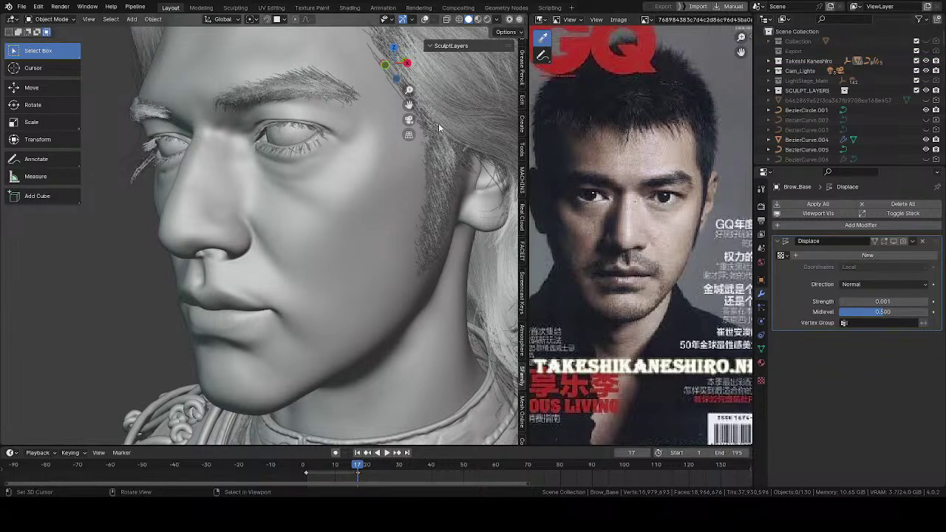
{"action": "left_click", "coordinate": [279, 151]}
{"action": "left_click", "coordinate": [847, 20]}
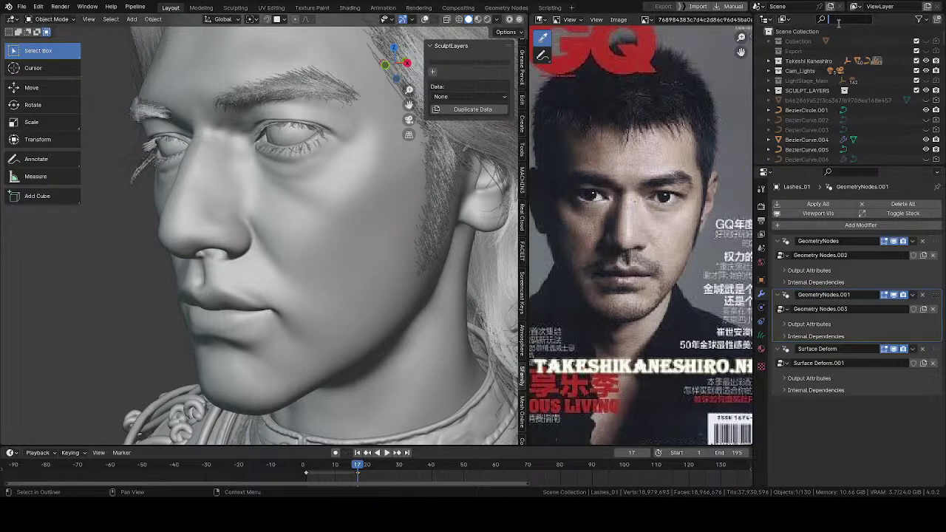
{"action": "left_click", "coordinate": [876, 55]}
{"action": "key", "text": "KP_Decimal"}
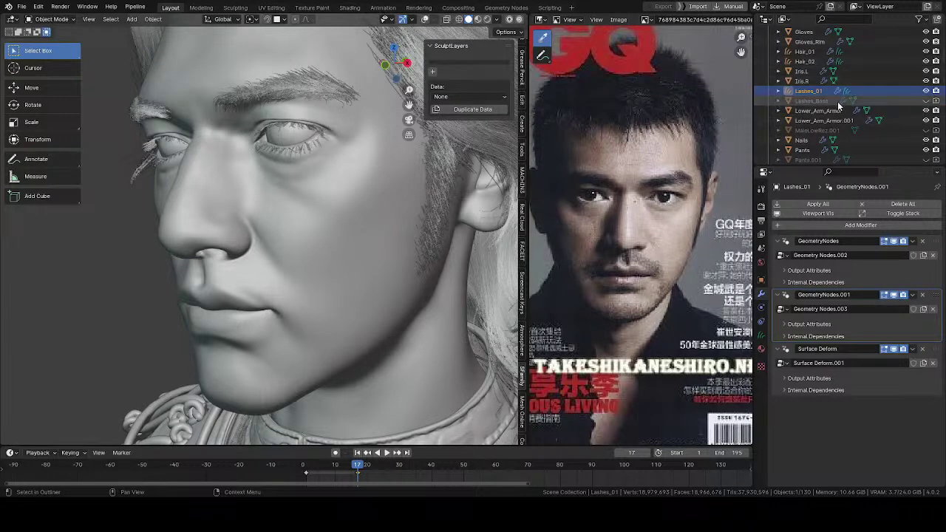
{"action": "left_click", "coordinate": [817, 100]}
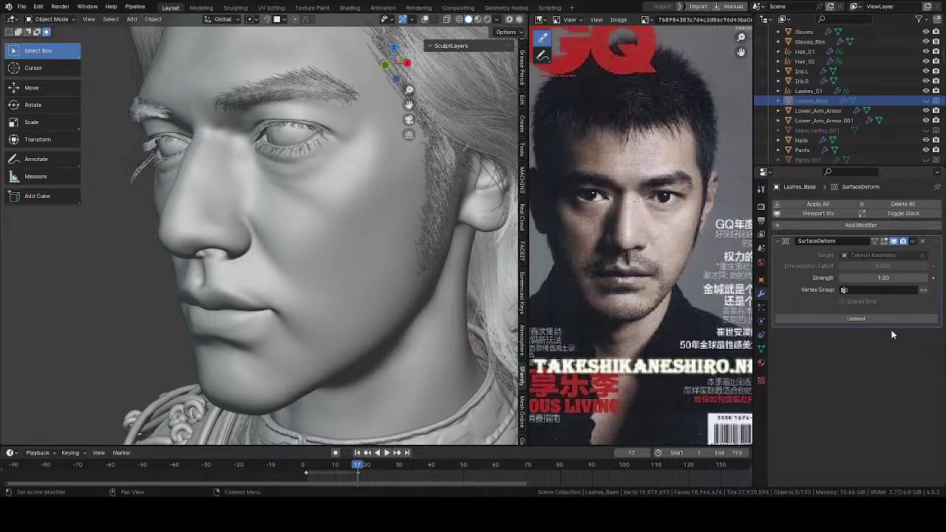
{"action": "key", "text": "ctrl+a"}
Check the eyelashes up close and subdivide the head mesh's Multires modifier to level 3
{"action": "middle_click_drag", "start_coordinate": [310, 221], "coordinate": [276, 219]}
{"action": "scroll", "coordinate": [278, 219], "scroll_direction": "up", "scroll_amount": 5}
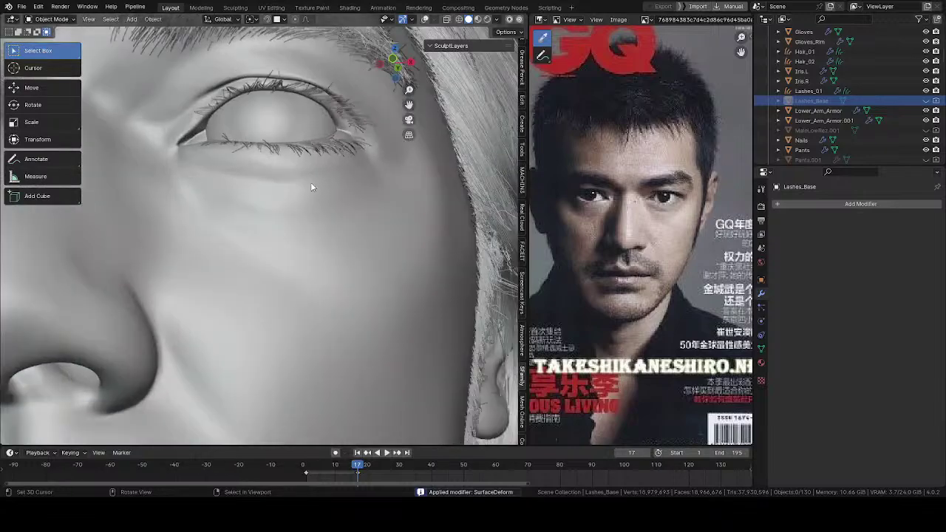
{"action": "middle_click_drag", "start_coordinate": [311, 183], "coordinate": [275, 247]}
{"action": "scroll", "coordinate": [305, 220], "scroll_direction": "down", "scroll_amount": 6}
{"action": "left_click", "coordinate": [325, 248]}
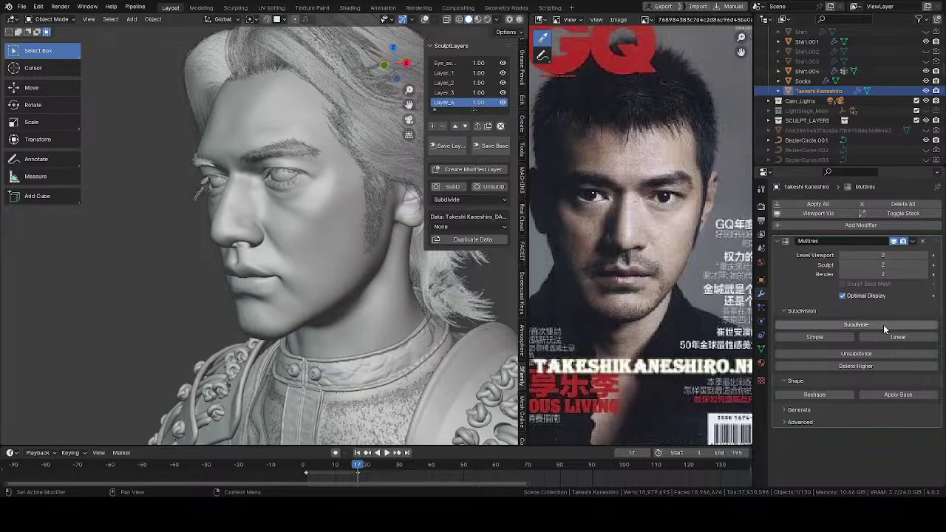
{"action": "left_click", "coordinate": [851, 325]}
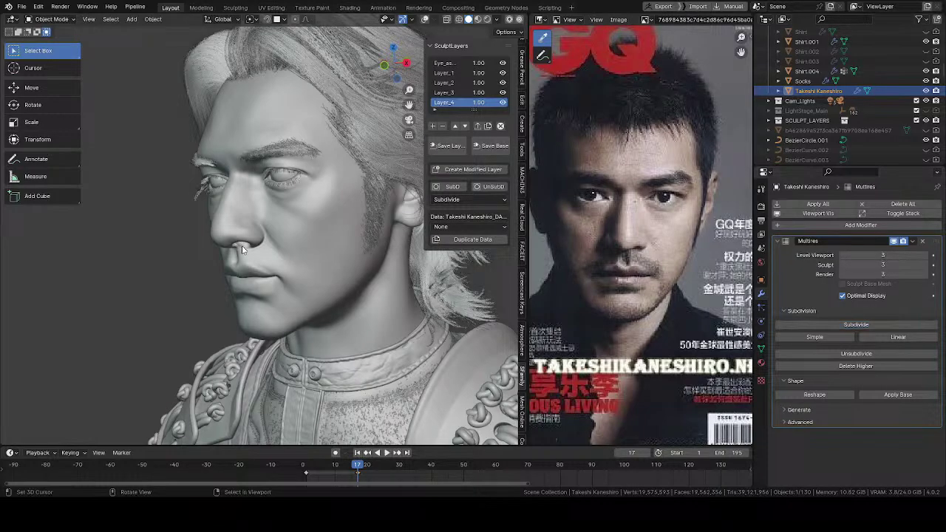
Switch the viewport to Rendered shading and inspect the head from the front and both sides
{"action": "mouse_move", "coordinate": [249, 261]}
{"action": "middle_mouse_down"}
{"action": "mouse_move", "coordinate": [324, 278]}
{"action": "mouse_move", "coordinate": [296, 251]}
{"action": "mouse_move", "coordinate": [252, 253]}
{"action": "mouse_move", "coordinate": [262, 205]}
{"action": "middle_mouse_up"}
{"action": "key", "text": "z"}
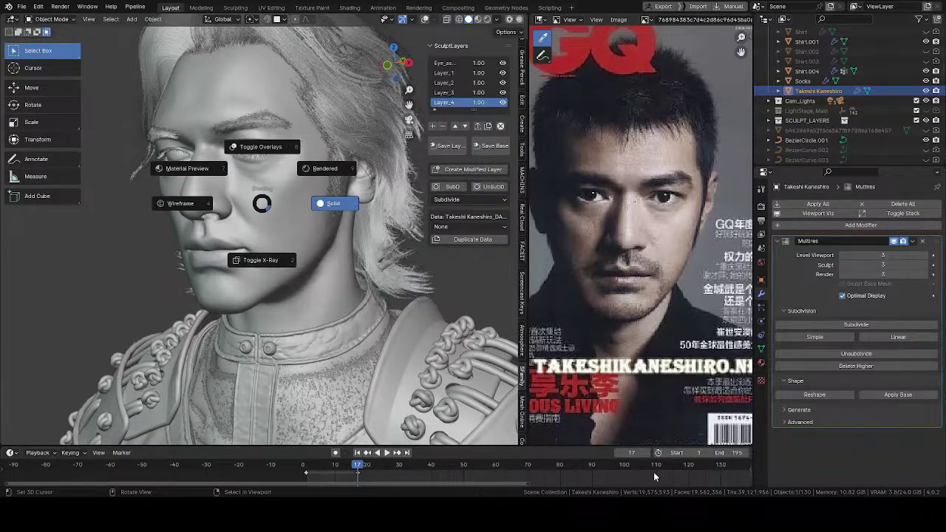
{"action": "left_click", "coordinate": [366, 223]}
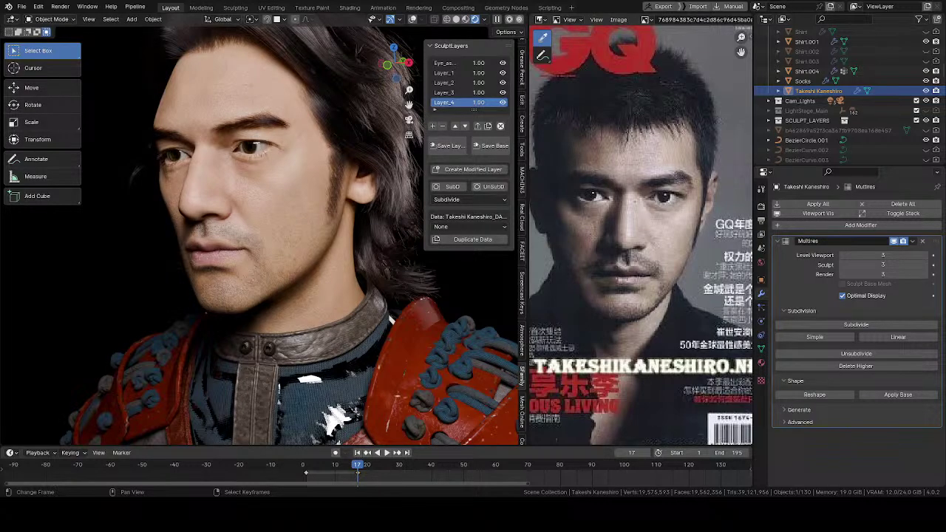
{"action": "middle_click_drag", "start_coordinate": [247, 262], "coordinate": [325, 239]}
{"action": "scroll", "coordinate": [226, 257], "scroll_direction": "up", "scroll_amount": 3}
{"action": "scroll", "coordinate": [233, 252], "scroll_direction": "down", "scroll_amount": 2}
{"action": "scroll", "coordinate": [234, 252], "scroll_direction": "down", "scroll_amount": 3}
{"action": "scroll", "coordinate": [229, 231], "scroll_direction": "down", "scroll_amount": 1}
{"action": "middle_click_drag", "start_coordinate": [231, 229], "coordinate": [269, 257]}
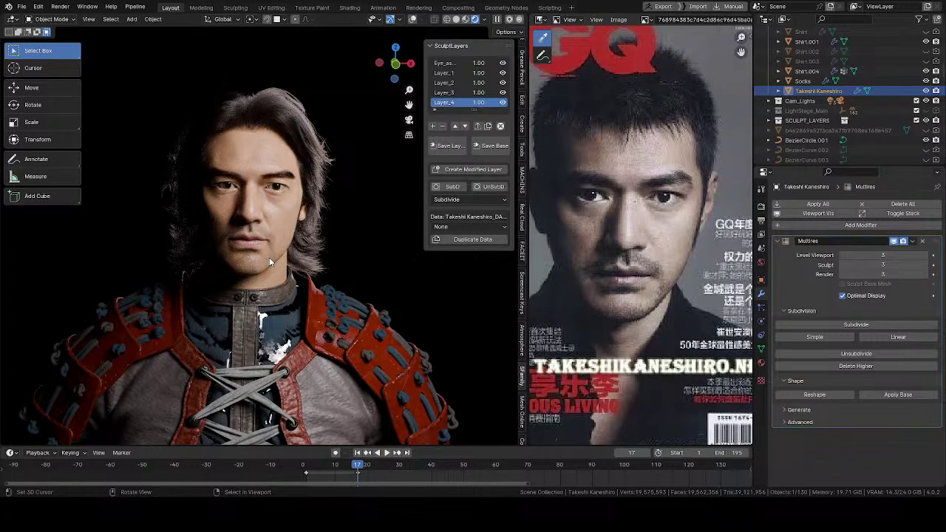
{"action": "middle_click_drag", "start_coordinate": [267, 254], "coordinate": [371, 206]}
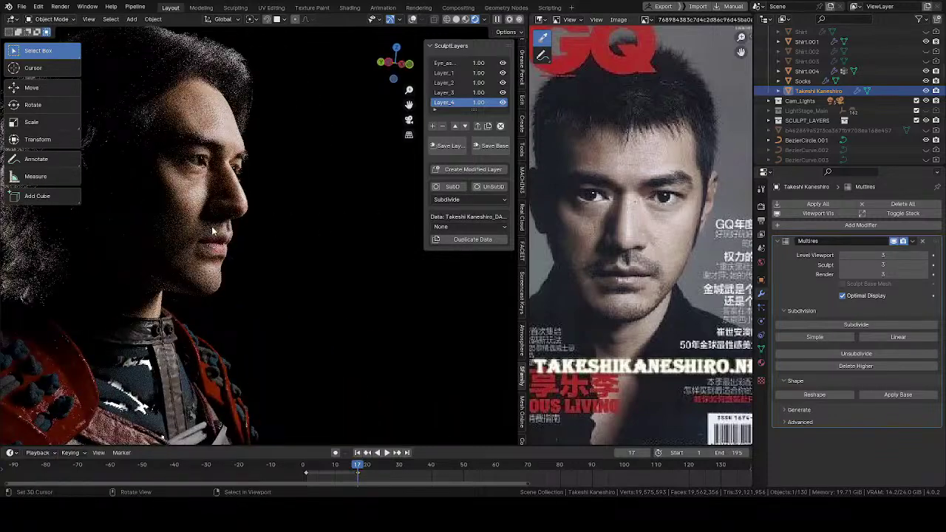
{"action": "middle_click_drag", "start_coordinate": [174, 232], "coordinate": [137, 231]}
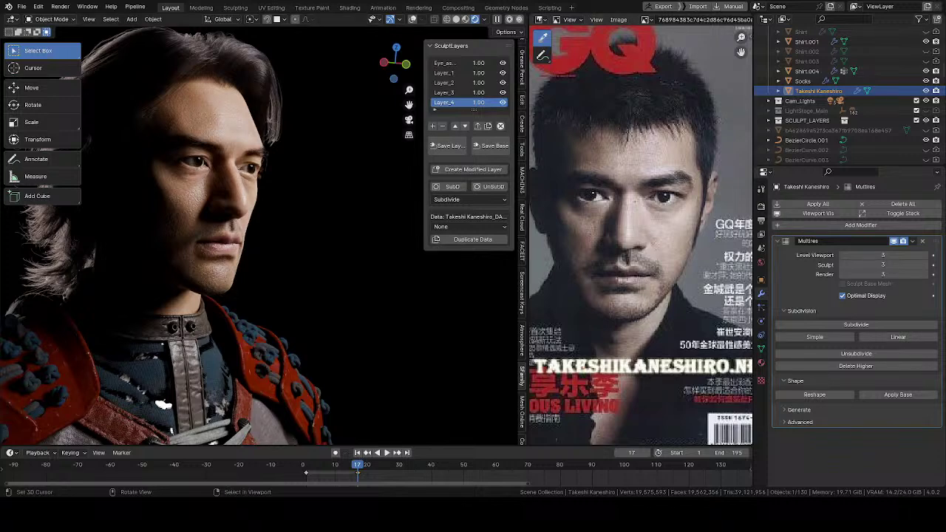
{"action": "middle_click_drag", "start_coordinate": [170, 220], "coordinate": [169, 221]}
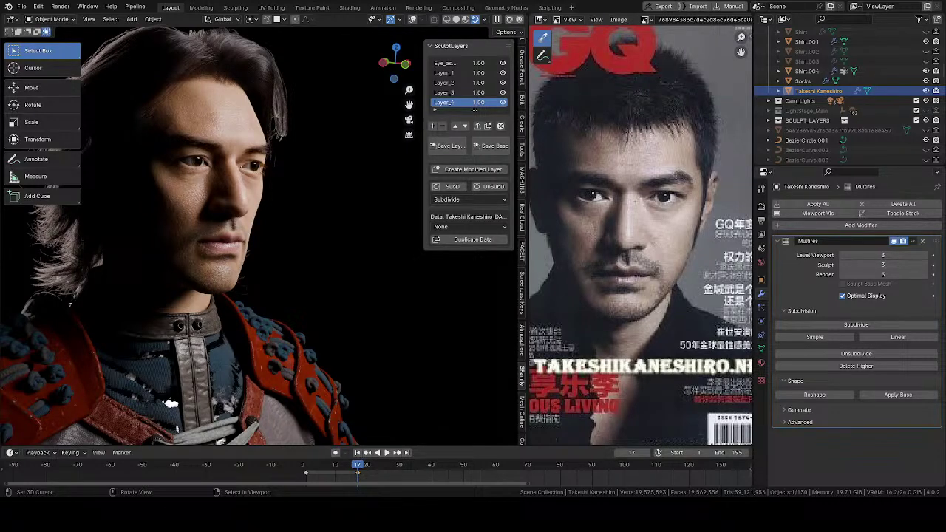
Examine the rendered face's profile, mouth and jaw from several angles against the reference photo
{"action": "middle_click_drag", "start_coordinate": [336, 323], "coordinate": [138, 204]}
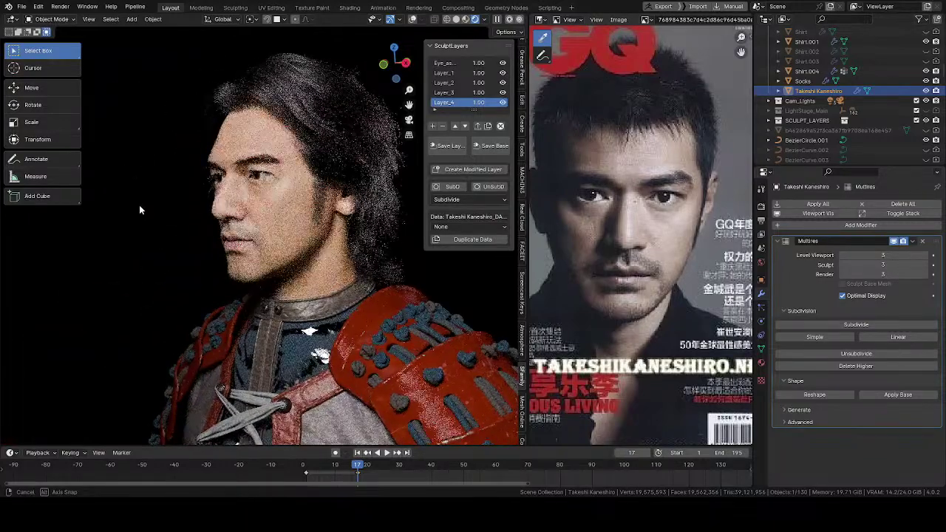
{"action": "middle_click_drag", "start_coordinate": [237, 257], "coordinate": [225, 226]}
{"action": "middle_click_drag", "start_coordinate": [281, 210], "coordinate": [329, 200]}
{"action": "scroll", "coordinate": [240, 214], "scroll_direction": "up", "scroll_amount": 4}
{"action": "middle_click_drag", "start_coordinate": [236, 214], "coordinate": [276, 205]}
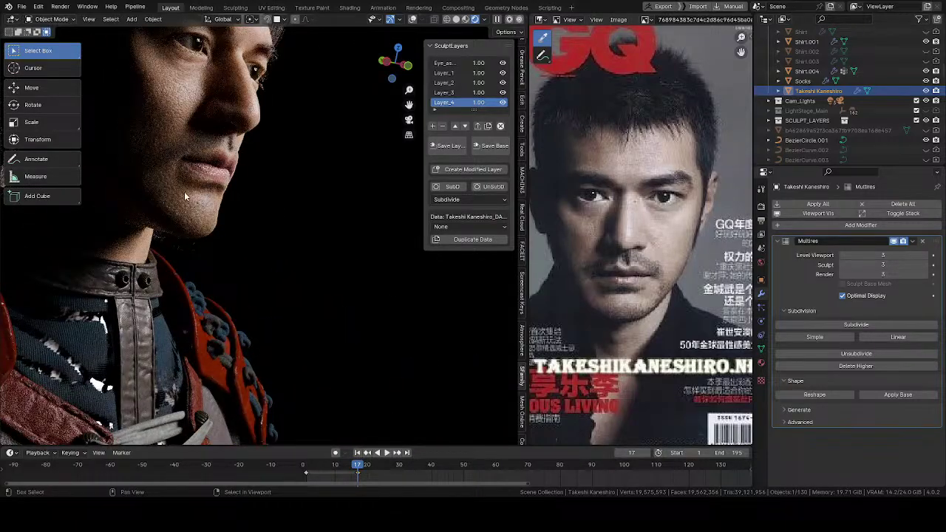
{"action": "middle_click_drag", "start_coordinate": [184, 192], "coordinate": [288, 240]}
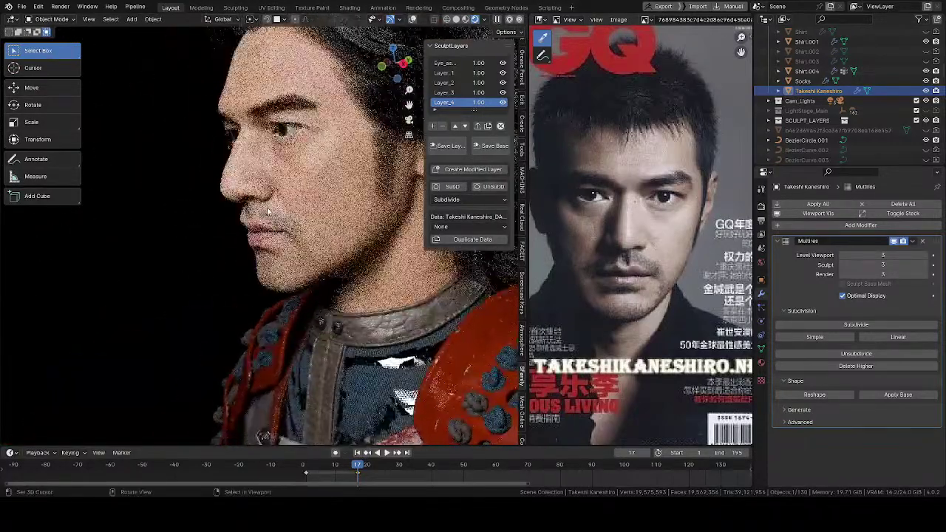
{"action": "middle_click_drag", "start_coordinate": [366, 228], "coordinate": [220, 235]}
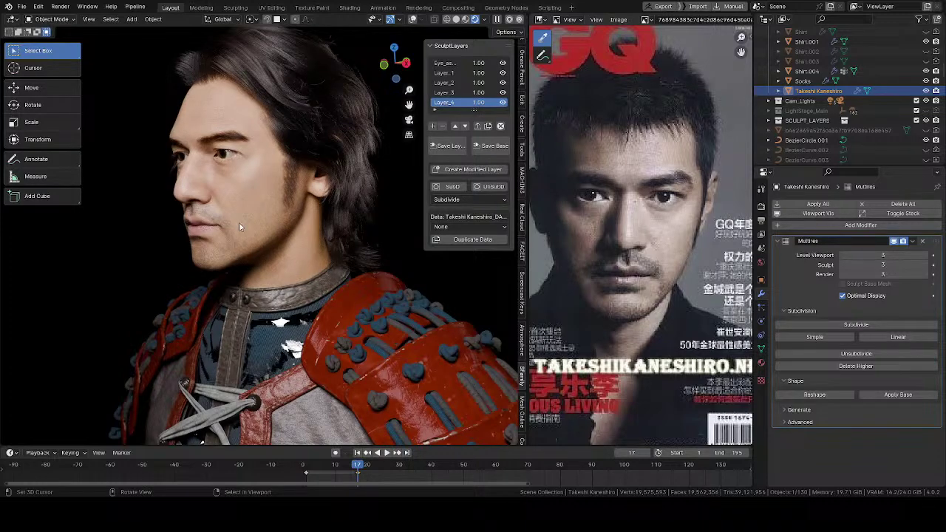
{"action": "middle_click_drag", "start_coordinate": [239, 227], "coordinate": [353, 207]}
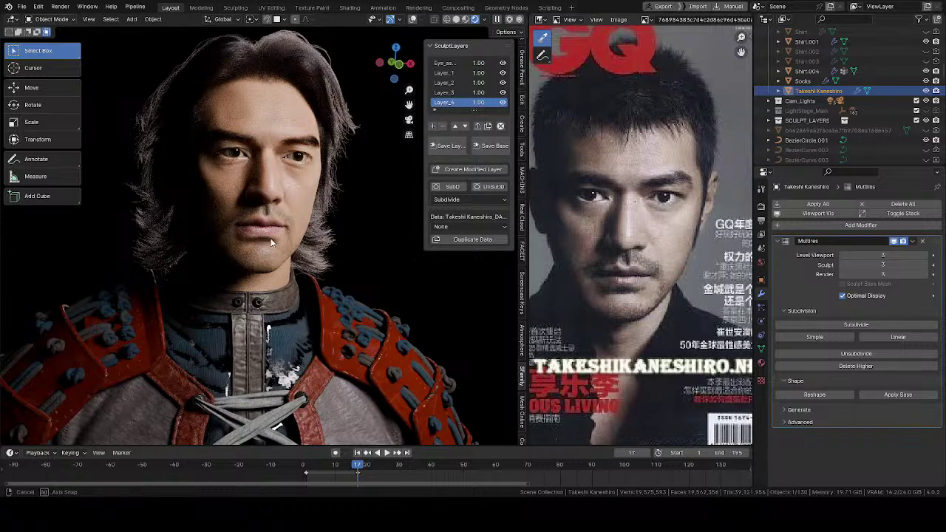
{"action": "middle_click_drag", "start_coordinate": [260, 237], "coordinate": [237, 252]}
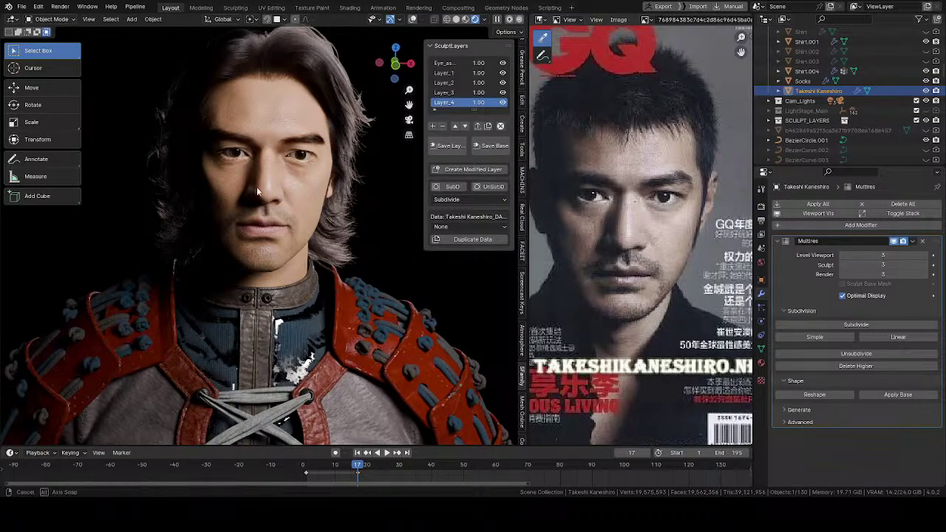
{"action": "middle_click_drag", "start_coordinate": [256, 187], "coordinate": [283, 215]}
{"action": "scroll", "coordinate": [255, 208], "scroll_direction": "up", "scroll_amount": 4}
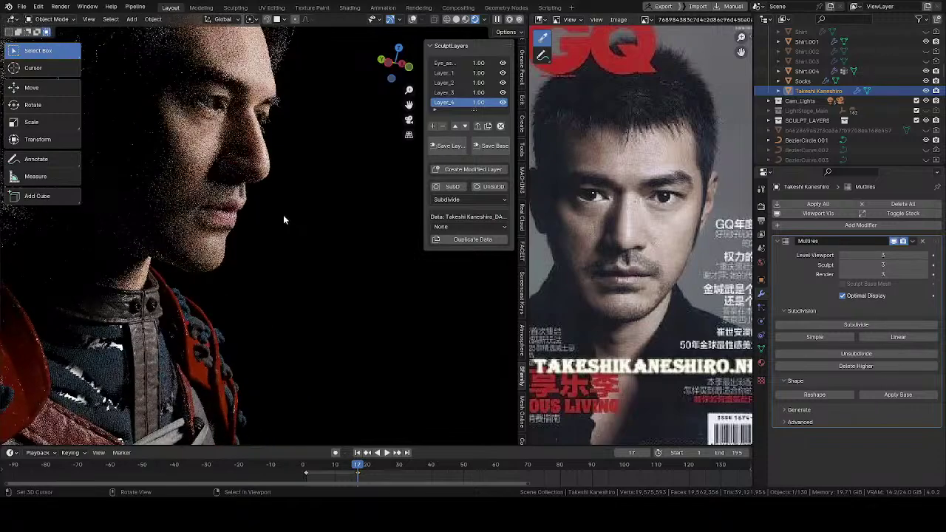
Return the viewport to Solid shading and undo the head's Multires subdivision
{"action": "key", "text": "z"}
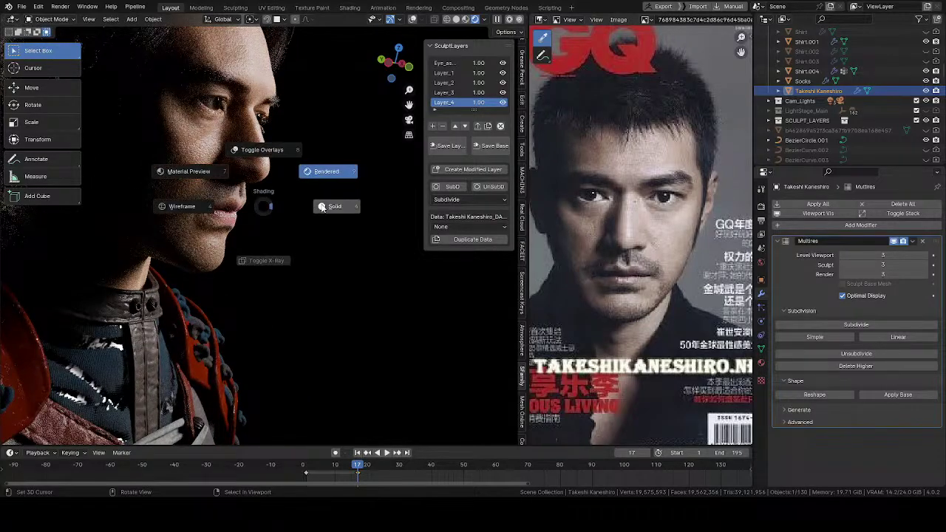
{"action": "left_click", "coordinate": [322, 206]}
{"action": "mouse_move", "coordinate": [259, 205]}
{"action": "middle_mouse_down"}
{"action": "mouse_move", "coordinate": [75, 206]}
{"action": "mouse_move", "coordinate": [199, 251]}
{"action": "mouse_move", "coordinate": [221, 222]}
{"action": "mouse_move", "coordinate": [192, 220]}
{"action": "mouse_move", "coordinate": [198, 290]}
{"action": "middle_mouse_up"}
{"action": "middle_click_drag", "start_coordinate": [198, 290], "coordinate": [221, 284]}
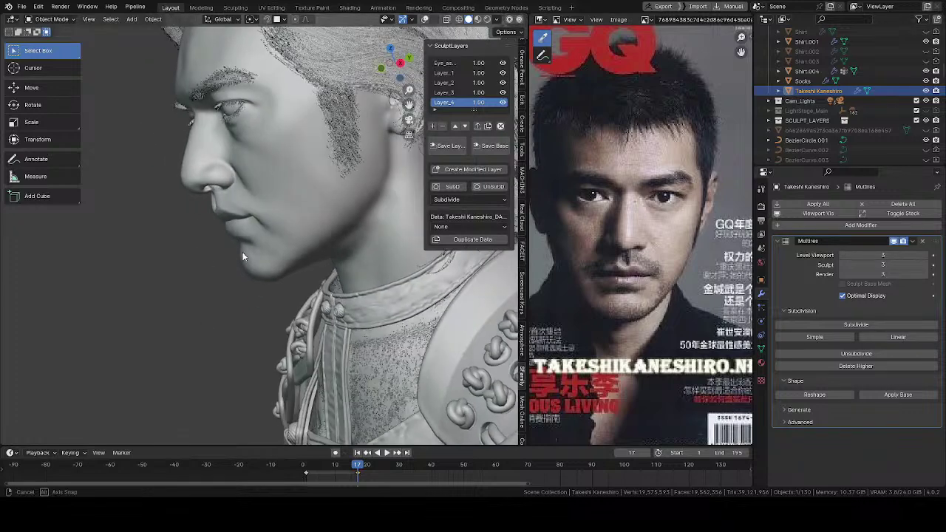
{"action": "middle_click_drag", "start_coordinate": [243, 169], "coordinate": [273, 161]}
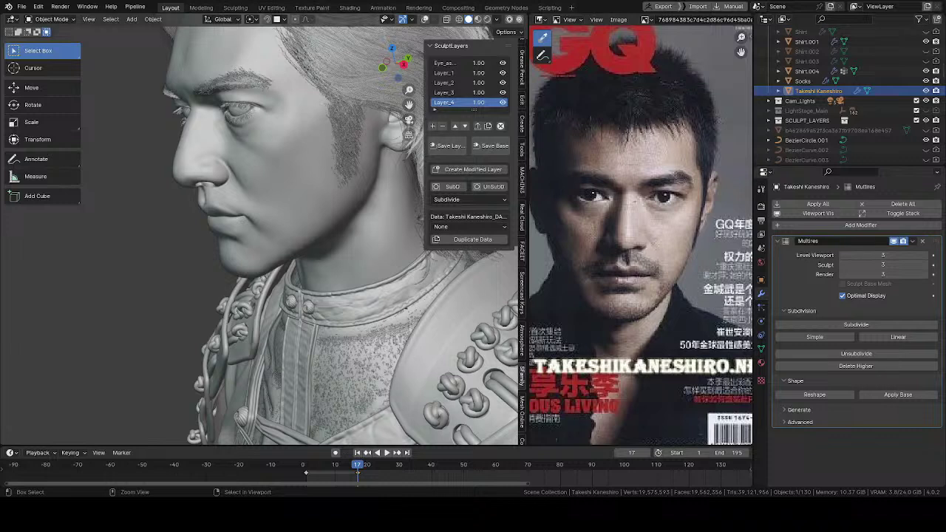
{"action": "key", "text": "ctrl+z"}
Enter Sculpt Mode on the head and reshape the area below the lower lip near the mouth corner using Grab at 100 px radius
{"action": "mouse_move", "coordinate": [319, 370]}
{"action": "middle_mouse_down"}
{"action": "mouse_move", "coordinate": [332, 231]}
{"action": "mouse_move", "coordinate": [245, 293]}
{"action": "mouse_move", "coordinate": [250, 252]}
{"action": "mouse_move", "coordinate": [294, 284]}
{"action": "mouse_move", "coordinate": [254, 288]}
{"action": "mouse_move", "coordinate": [116, 257]}
{"action": "mouse_move", "coordinate": [177, 312]}
{"action": "mouse_move", "coordinate": [240, 238]}
{"action": "mouse_move", "coordinate": [232, 265]}
{"action": "mouse_move", "coordinate": [174, 316]}
{"action": "mouse_move", "coordinate": [181, 293]}
{"action": "mouse_move", "coordinate": [226, 287]}
{"action": "middle_mouse_up"}
{"action": "scroll", "coordinate": [249, 252], "scroll_direction": "up", "scroll_amount": 3}
{"action": "key", "text": "ctrl+Tab"}
{"action": "left_click", "coordinate": [229, 287]}
{"action": "scroll", "coordinate": [219, 260], "scroll_direction": "up", "scroll_amount": 4}
{"action": "scroll", "coordinate": [222, 291], "scroll_direction": "up", "scroll_amount": 1}
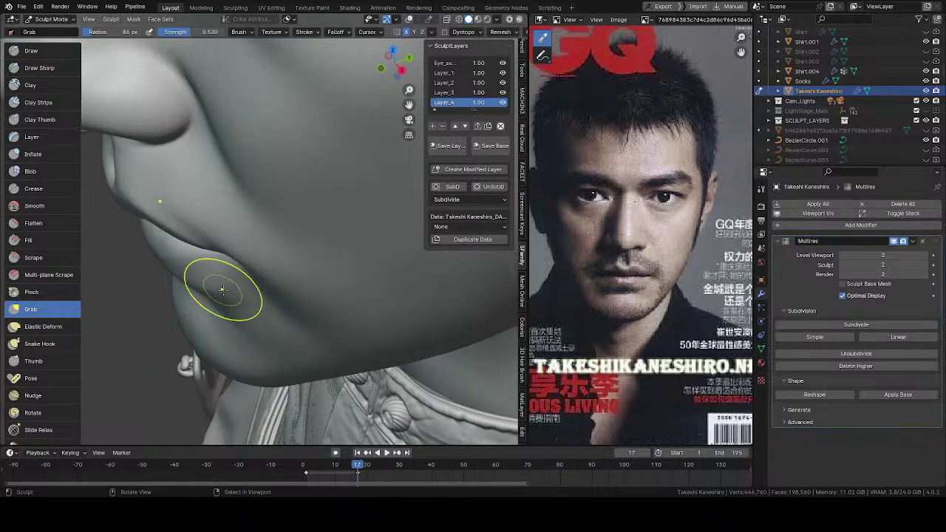
{"action": "key", "text": "f"}
{"action": "left_click", "coordinate": [220, 292]}
{"action": "left_click_drag", "start_coordinate": [206, 292], "coordinate": [221, 290]}
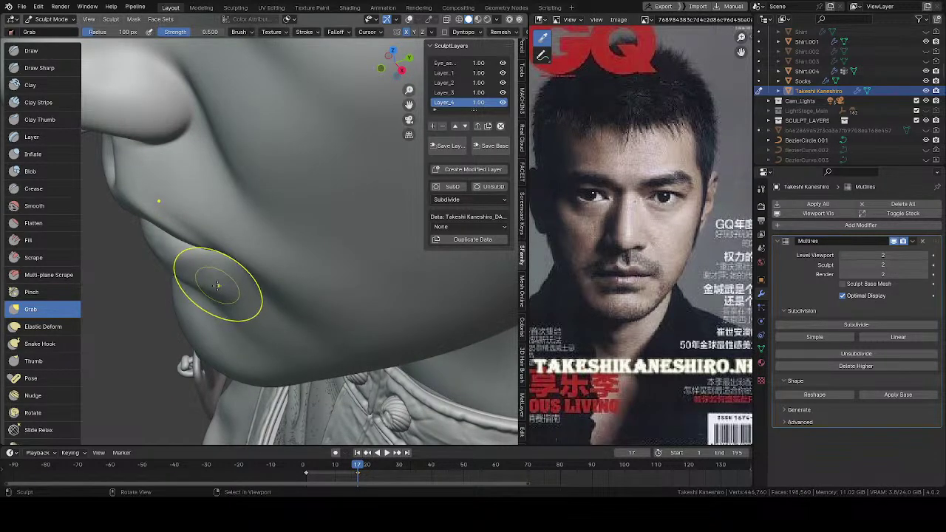
Sculpt the lower lip's outer edge near the mouth corner with the Draw brush at 41 px radius
{"action": "key", "text": "f"}
{"action": "left_click", "coordinate": [217, 282]}
{"action": "middle_click_drag", "start_coordinate": [212, 284], "coordinate": [236, 285]}
{"action": "key", "text": "f"}
{"action": "left_click", "coordinate": [225, 278]}
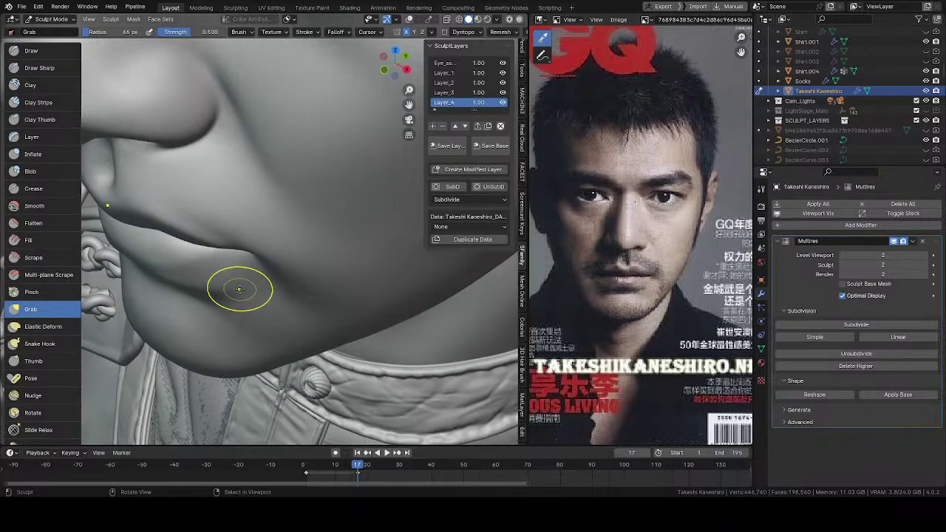
{"action": "key", "text": "x"}
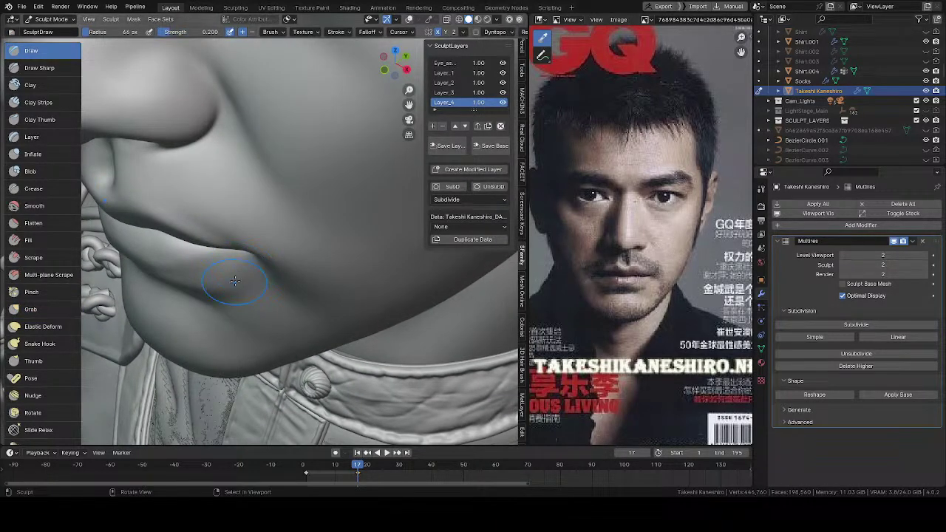
{"action": "mouse_move", "coordinate": [231, 280]}
{"action": "middle_mouse_down"}
{"action": "mouse_move", "coordinate": [237, 268]}
{"action": "mouse_move", "coordinate": [232, 274]}
{"action": "middle_mouse_up"}
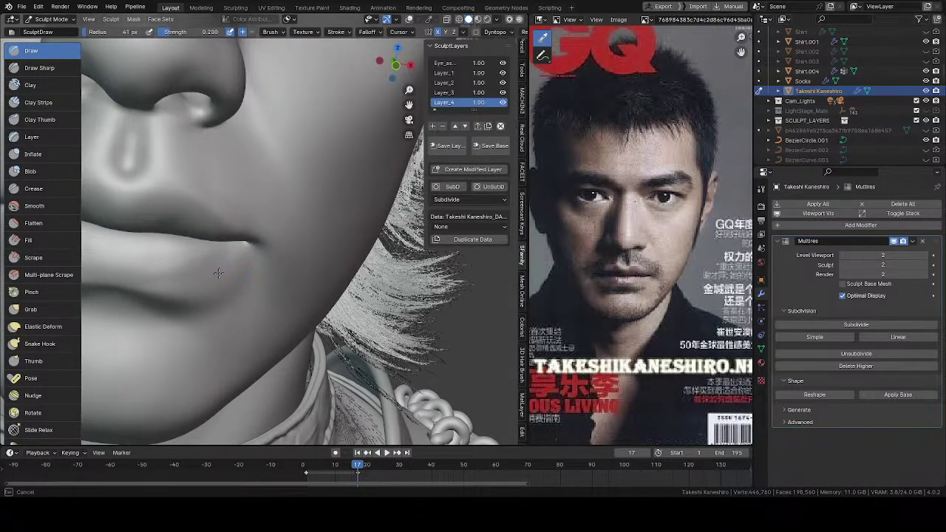
{"action": "mouse_move", "coordinate": [243, 263]}
{"action": "left_mouse_down"}
{"action": "mouse_move", "coordinate": [214, 287]}
{"action": "mouse_move", "coordinate": [215, 268]}
{"action": "left_mouse_up"}
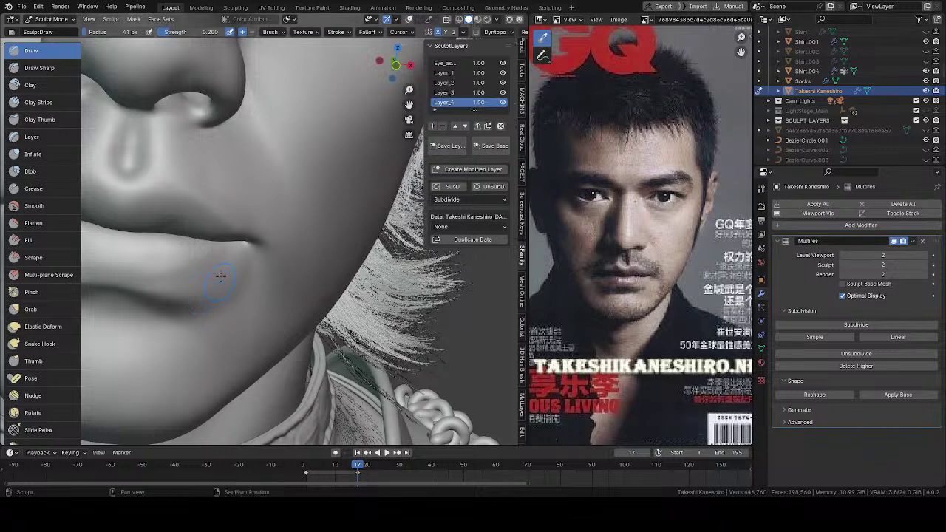
{"action": "mouse_move", "coordinate": [234, 281]}
{"action": "middle_mouse_down"}
{"action": "mouse_move", "coordinate": [249, 264]}
{"action": "mouse_move", "coordinate": [231, 297]}
{"action": "middle_mouse_up"}
Refine the lower lip right beside the mouth corner with the Draw brush at 32 px radius and check the mouth from the front
{"action": "key", "text": "f"}
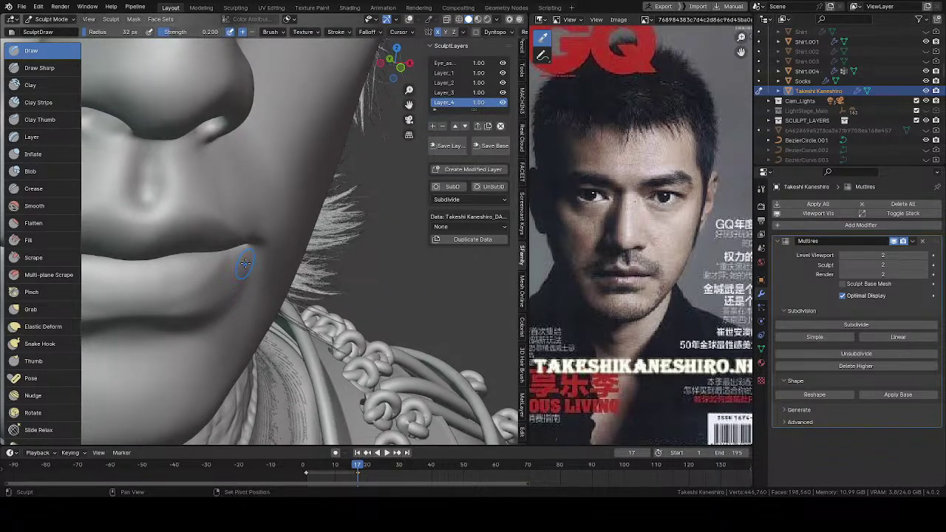
{"action": "left_click", "coordinate": [260, 258]}
{"action": "mouse_move", "coordinate": [248, 264]}
{"action": "left_mouse_down"}
{"action": "mouse_move", "coordinate": [245, 255]}
{"action": "mouse_move", "coordinate": [240, 263]}
{"action": "mouse_move", "coordinate": [246, 257]}
{"action": "left_mouse_up"}
{"action": "middle_click_drag", "start_coordinate": [242, 278], "coordinate": [207, 271]}
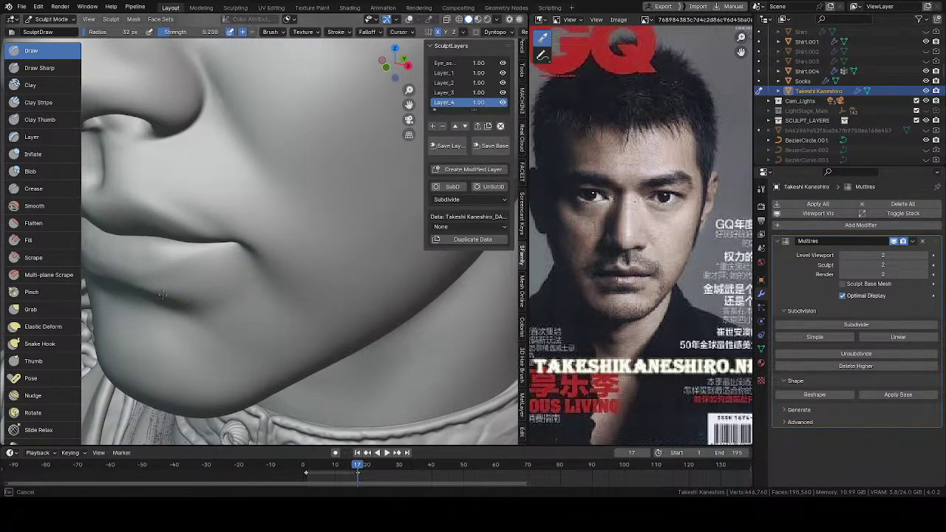
{"action": "mouse_move", "coordinate": [234, 274]}
{"action": "middle_mouse_down"}
{"action": "mouse_move", "coordinate": [289, 255]}
{"action": "mouse_move", "coordinate": [284, 282]}
{"action": "middle_mouse_up"}
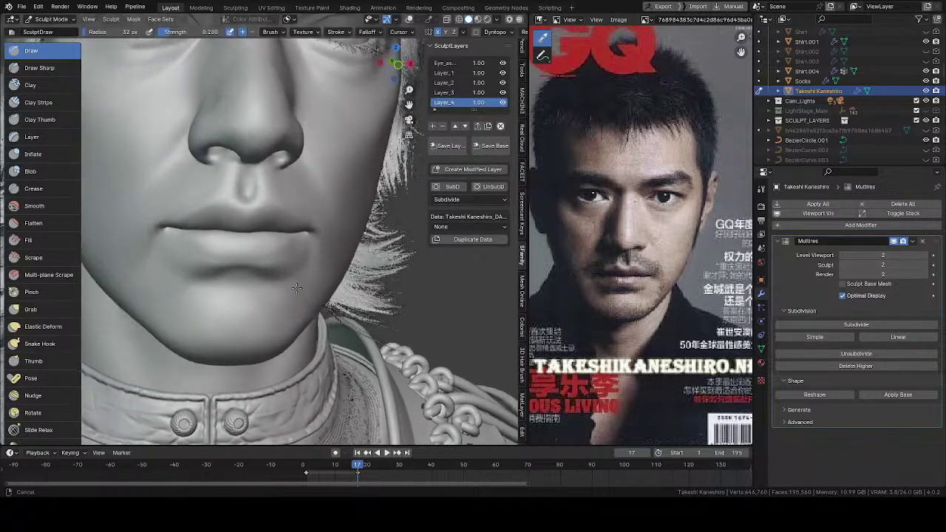
{"action": "scroll", "coordinate": [287, 252], "scroll_direction": "up", "scroll_amount": 4}
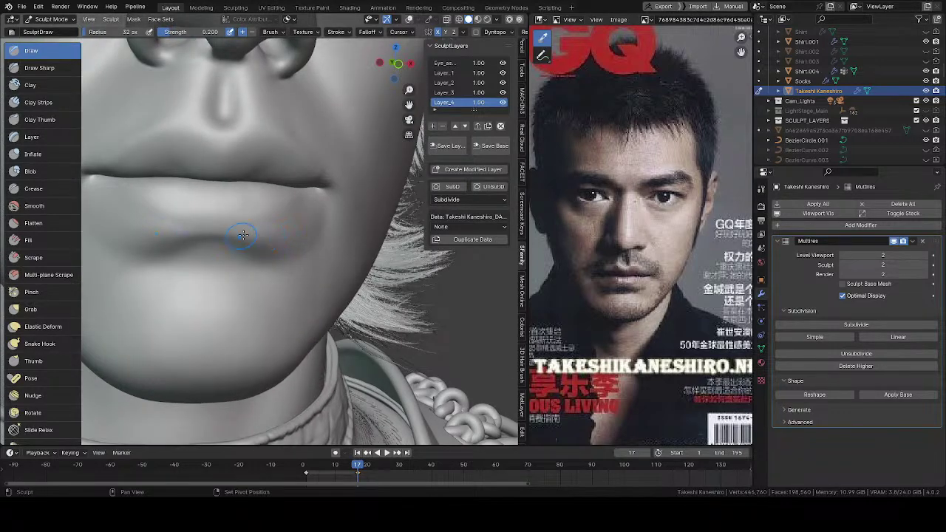
Smooth the surface beneath the lower lip and just below the mouth corner at 32 px brush radius
{"action": "left_click_drag", "start_coordinate": [225, 238], "coordinate": [272, 236], "text": "shift"}
{"action": "mouse_move", "coordinate": [270, 234]}
{"action": "middle_mouse_down"}
{"action": "mouse_move", "coordinate": [289, 223]}
{"action": "mouse_move", "coordinate": [199, 198]}
{"action": "middle_mouse_up"}
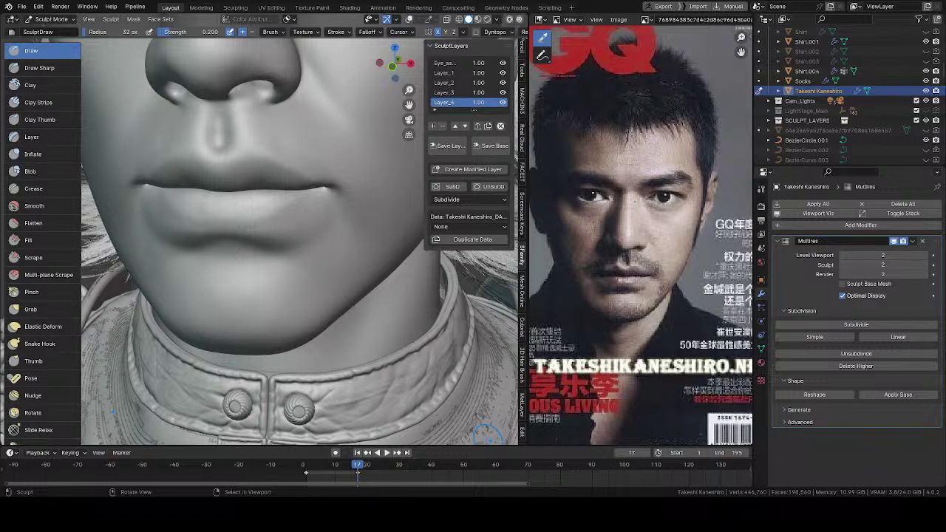
{"action": "mouse_move", "coordinate": [216, 185]}
{"action": "middle_mouse_down"}
{"action": "mouse_move", "coordinate": [148, 210]}
{"action": "mouse_move", "coordinate": [244, 255]}
{"action": "mouse_move", "coordinate": [413, 234]}
{"action": "mouse_move", "coordinate": [311, 254]}
{"action": "middle_mouse_up"}
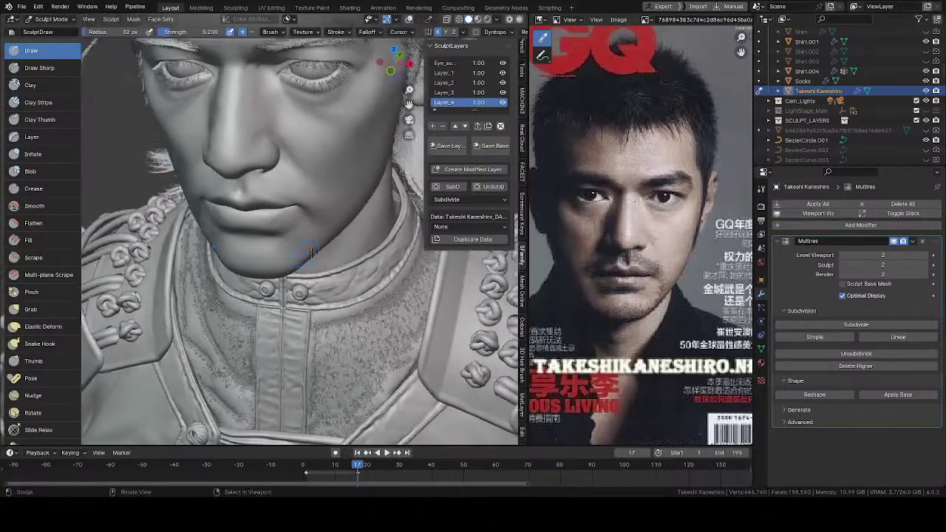
{"action": "scroll", "coordinate": [312, 249], "scroll_direction": "up", "scroll_amount": 4}
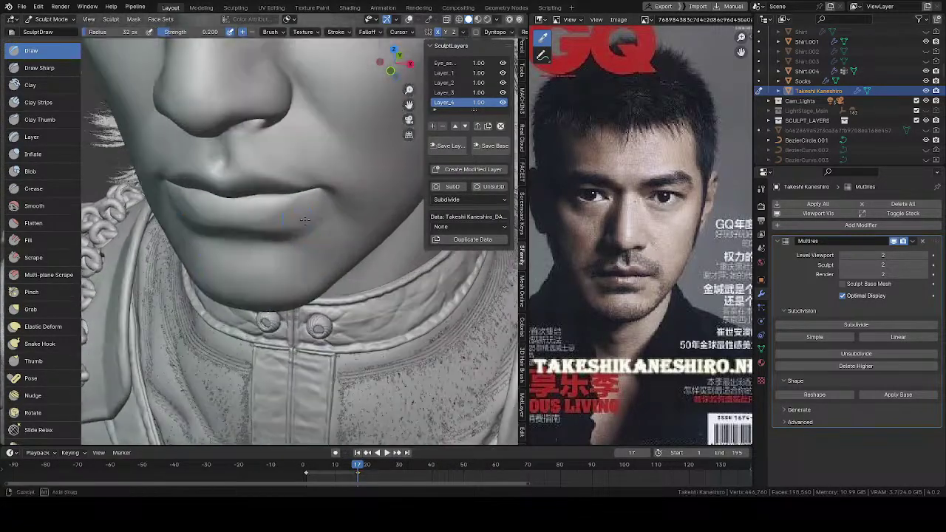
{"action": "mouse_move", "coordinate": [314, 213]}
{"action": "left_mouse_down", "text": "shift"}
{"action": "mouse_move", "coordinate": [276, 232]}
{"action": "mouse_move", "coordinate": [313, 226]}
{"action": "left_mouse_up", "text": "shift"}
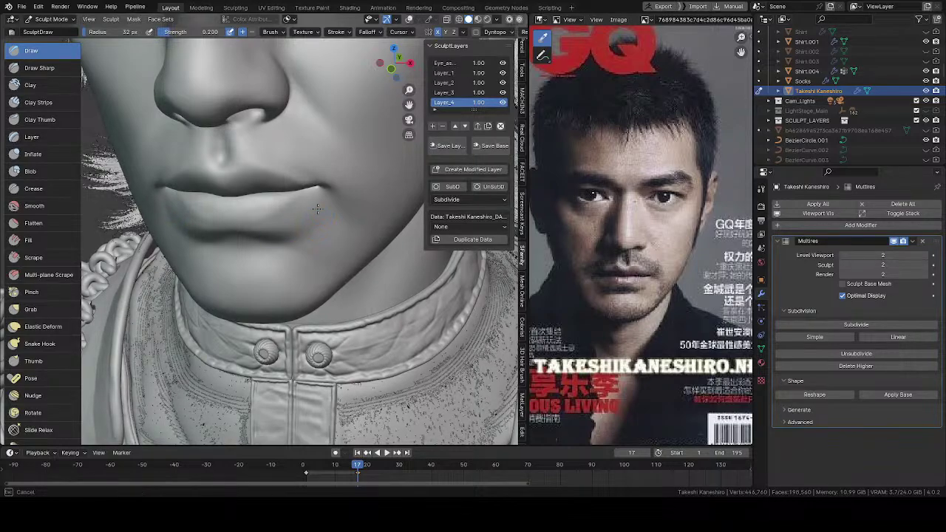
Check the face in profile and save the mouth refinements to Layer_4 with Save Layer
{"action": "mouse_move", "coordinate": [111, 181]}
{"action": "middle_mouse_down"}
{"action": "mouse_move", "coordinate": [225, 243]}
{"action": "mouse_move", "coordinate": [324, 241]}
{"action": "mouse_move", "coordinate": [253, 225]}
{"action": "middle_mouse_up"}
{"action": "key", "text": "q"}
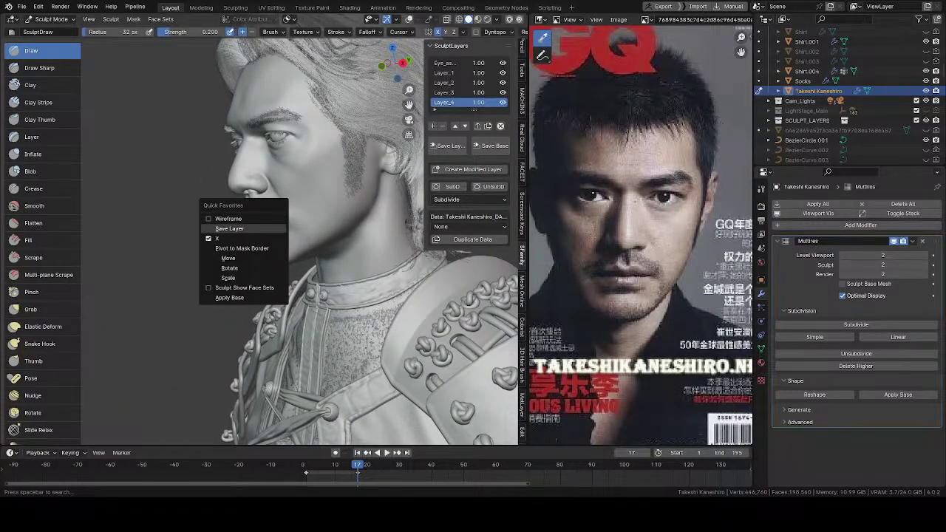
{"action": "left_click", "coordinate": [239, 228]}
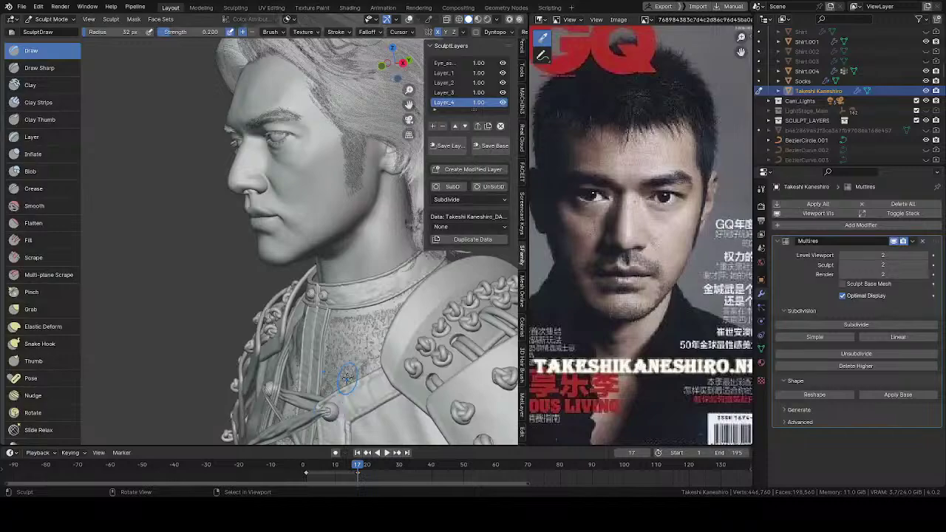
Switch the head to Object Mode and subdivide its Multires modifier to level 3
{"action": "mouse_move", "coordinate": [303, 257]}
{"action": "middle_mouse_down"}
{"action": "mouse_move", "coordinate": [233, 261]}
{"action": "mouse_move", "coordinate": [288, 236]}
{"action": "mouse_move", "coordinate": [274, 229]}
{"action": "mouse_move", "coordinate": [292, 220]}
{"action": "mouse_move", "coordinate": [290, 238]}
{"action": "mouse_move", "coordinate": [275, 212]}
{"action": "mouse_move", "coordinate": [356, 222]}
{"action": "middle_mouse_up"}
{"action": "key", "text": "ctrl+Tab"}
{"action": "left_click", "coordinate": [233, 210]}
{"action": "left_click", "coordinate": [841, 323]}
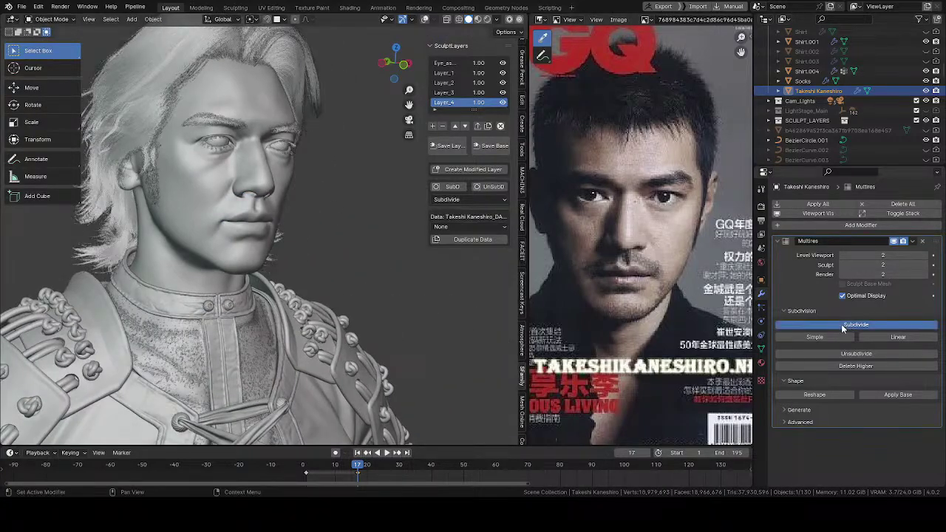
Switch the viewport to Rendered shading and examine the face's likeness from the front and both three-quarter angles
{"action": "mouse_move", "coordinate": [322, 206]}
{"action": "middle_mouse_down"}
{"action": "mouse_move", "coordinate": [192, 239]}
{"action": "mouse_move", "coordinate": [258, 199]}
{"action": "middle_mouse_up"}
{"action": "key", "text": "z"}
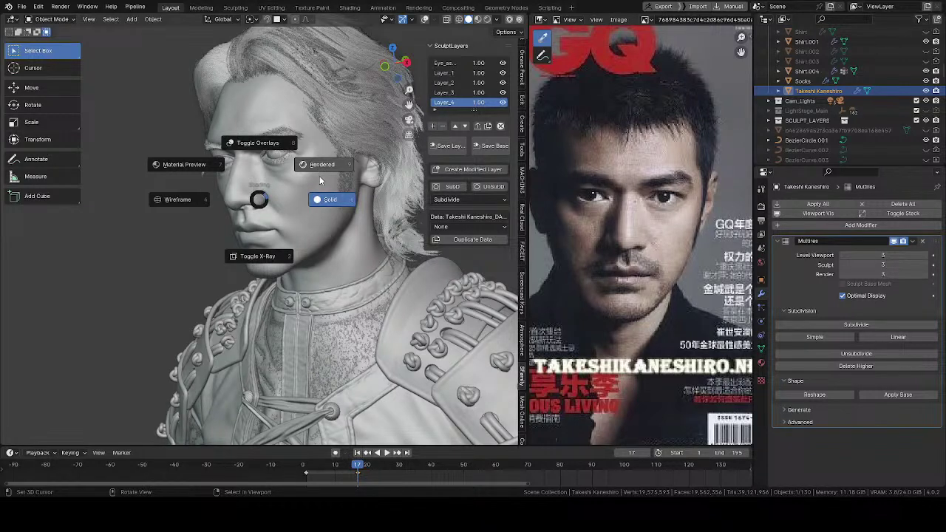
{"action": "left_click", "coordinate": [319, 180]}
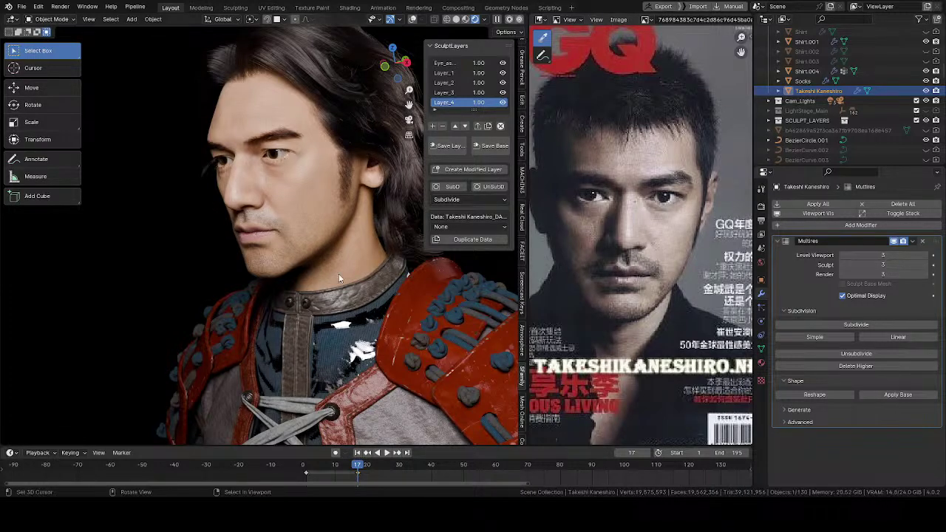
{"action": "middle_click_drag", "start_coordinate": [299, 252], "coordinate": [403, 247]}
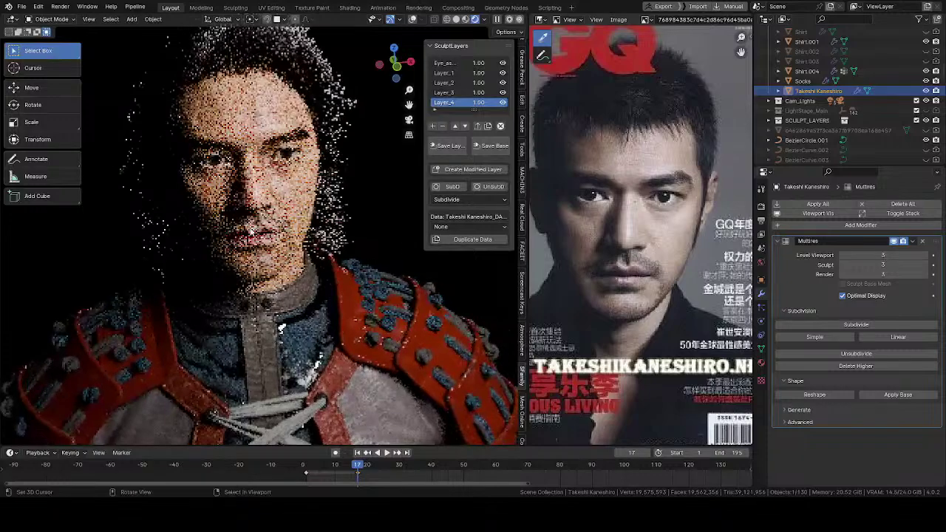
{"action": "middle_click_drag", "start_coordinate": [308, 171], "coordinate": [333, 173]}
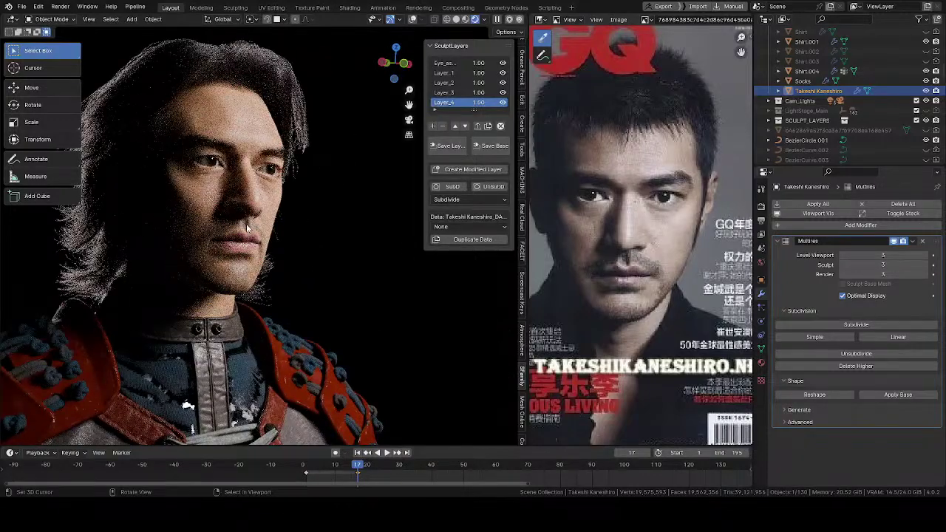
{"action": "middle_click_drag", "start_coordinate": [246, 223], "coordinate": [229, 234]}
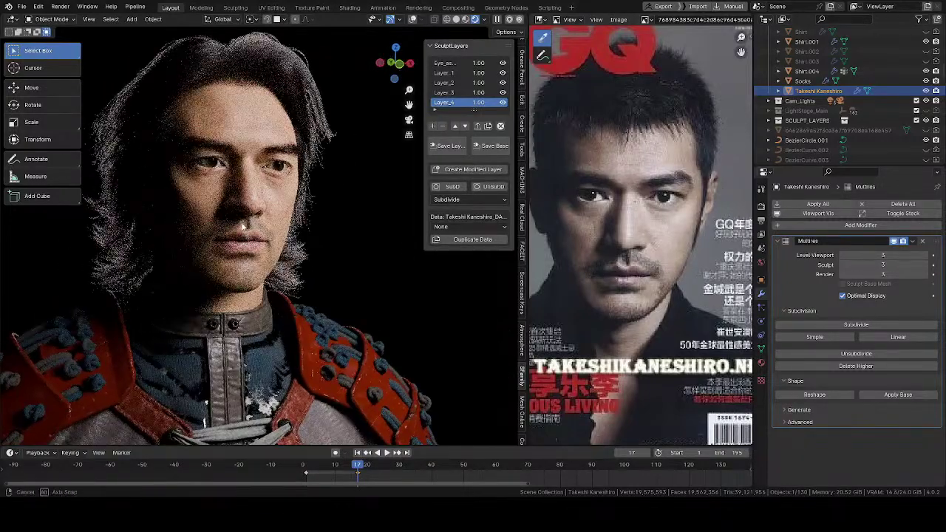
{"action": "middle_click_drag", "start_coordinate": [241, 237], "coordinate": [310, 221]}
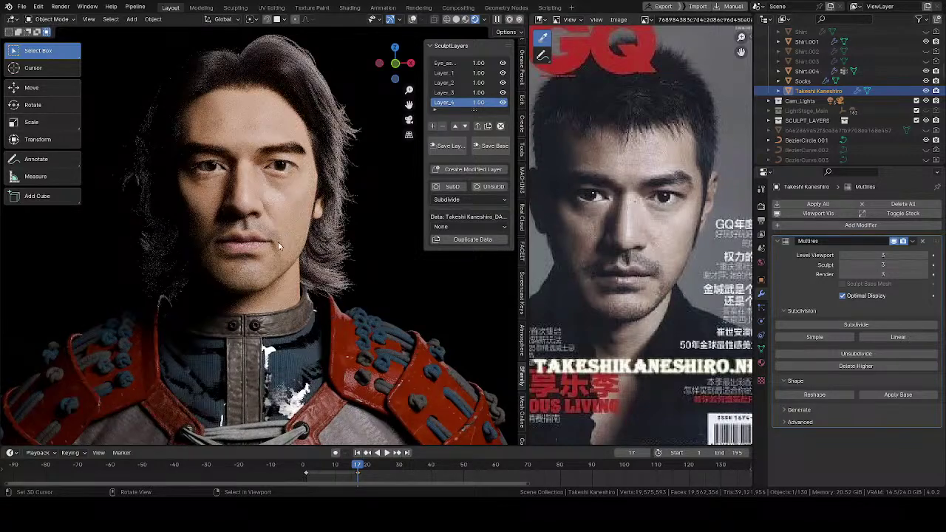
{"action": "middle_click_drag", "start_coordinate": [270, 272], "coordinate": [293, 252]}
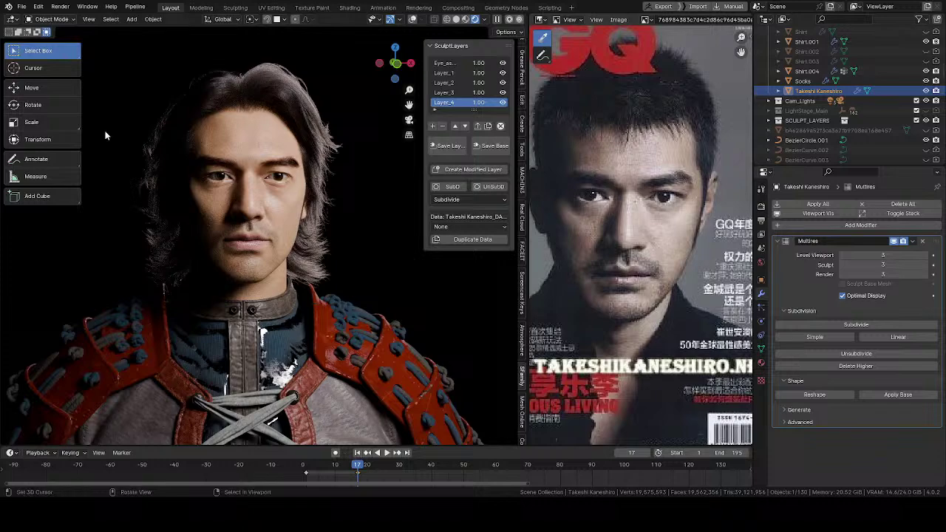
{"action": "middle_click_drag", "start_coordinate": [264, 221], "coordinate": [222, 236]}
Return the viewport to Solid shading and undo the Multires subdivision
{"action": "key", "text": "z"}
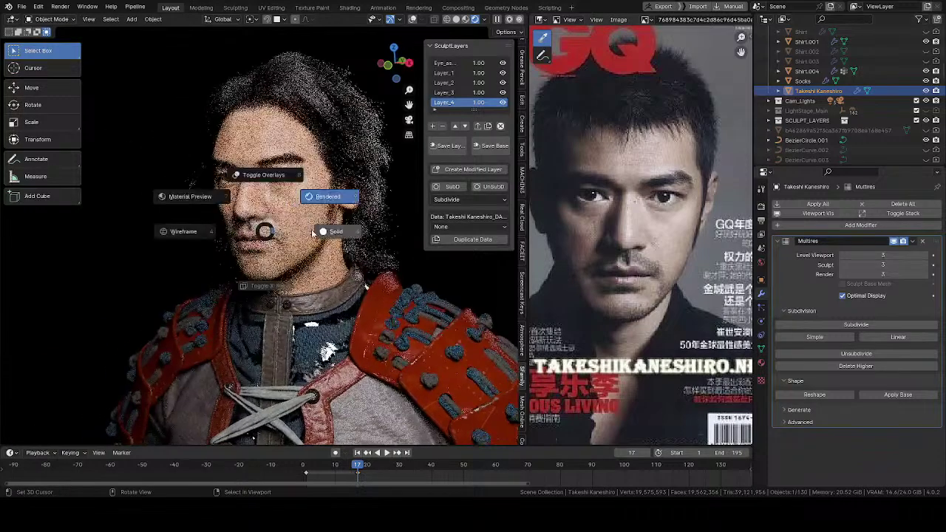
{"action": "left_click", "coordinate": [311, 232]}
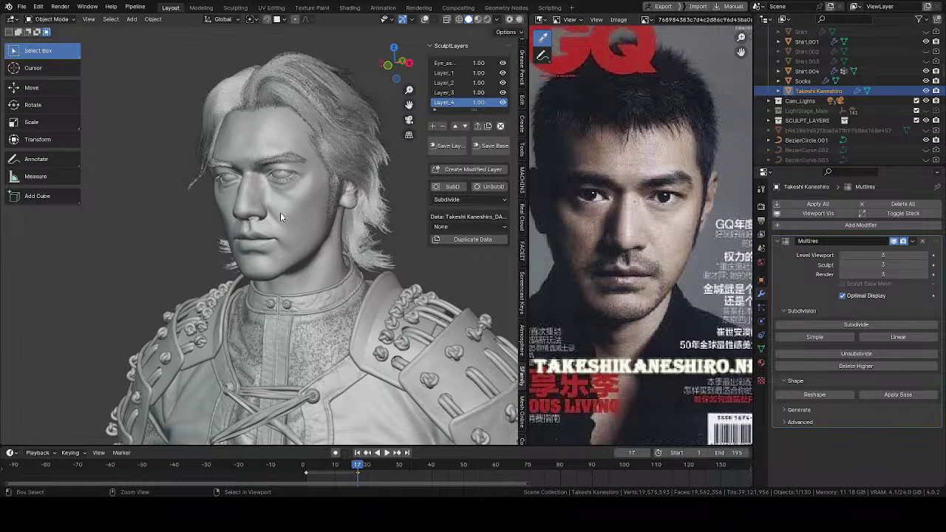
{"action": "key", "text": "ctrl+2"}
Put the head back into Sculpt Mode and frame the lower face from the front
{"action": "middle_click_drag", "start_coordinate": [274, 217], "coordinate": [299, 223]}
{"action": "key", "text": "ctrl+Tab"}
{"action": "left_click", "coordinate": [282, 273]}
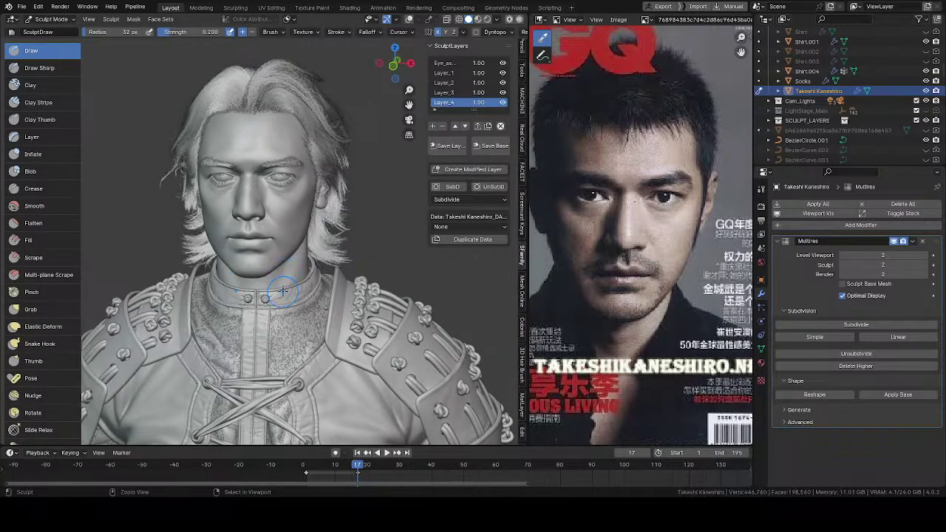
{"action": "scroll", "coordinate": [295, 273], "scroll_direction": "up", "scroll_amount": 5}
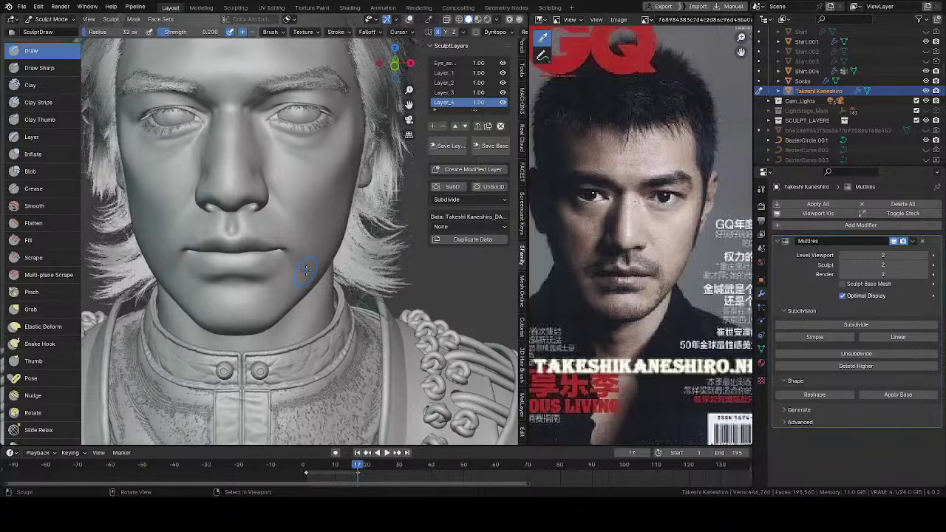
{"action": "middle_click_drag", "start_coordinate": [301, 250], "coordinate": [301, 240]}
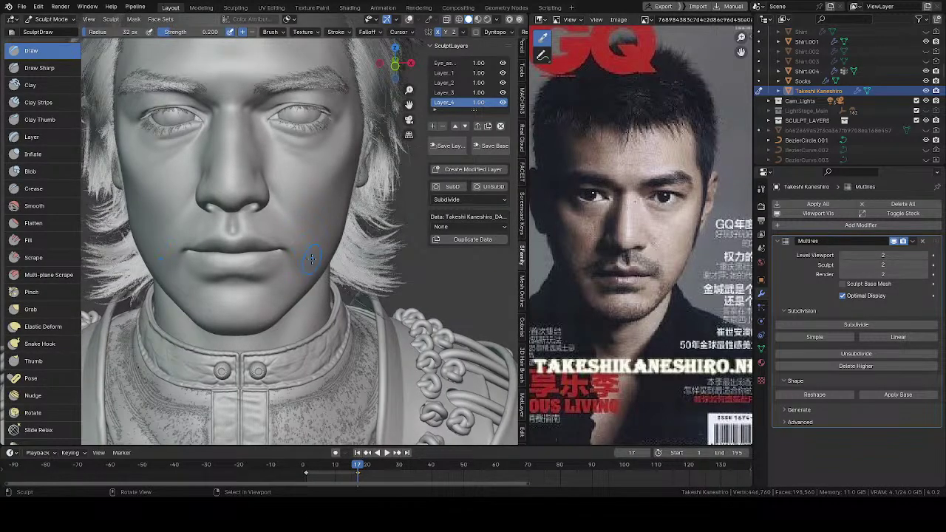
Reshape the jawline beside the chin using the Grab brush at 78 px radius
{"action": "key", "text": "g"}
{"action": "key", "text": "f"}
{"action": "left_click", "coordinate": [308, 298]}
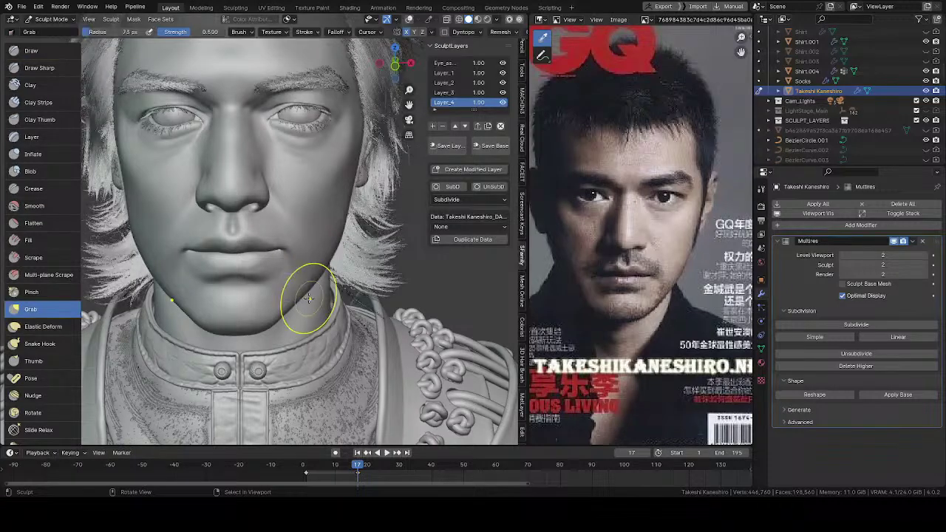
{"action": "scroll", "coordinate": [308, 305], "scroll_direction": "up", "scroll_amount": 1}
{"action": "key", "text": "f"}
{"action": "left_click", "coordinate": [309, 316]}
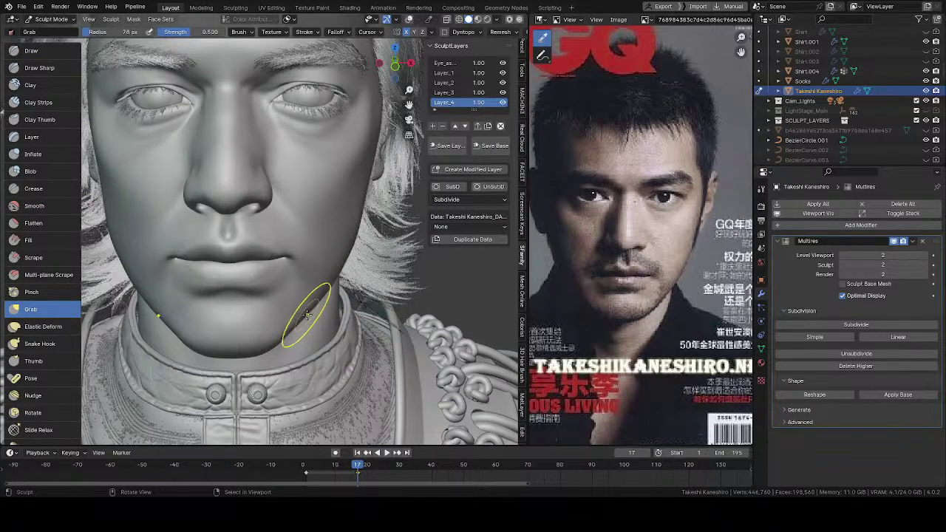
{"action": "left_click_drag", "start_coordinate": [307, 315], "coordinate": [325, 294]}
Pull the jaw edge below the mouth corner slightly inward in a closer view with Grab at 78 px radius
{"action": "key", "text": "f"}
{"action": "left_click", "coordinate": [320, 302]}
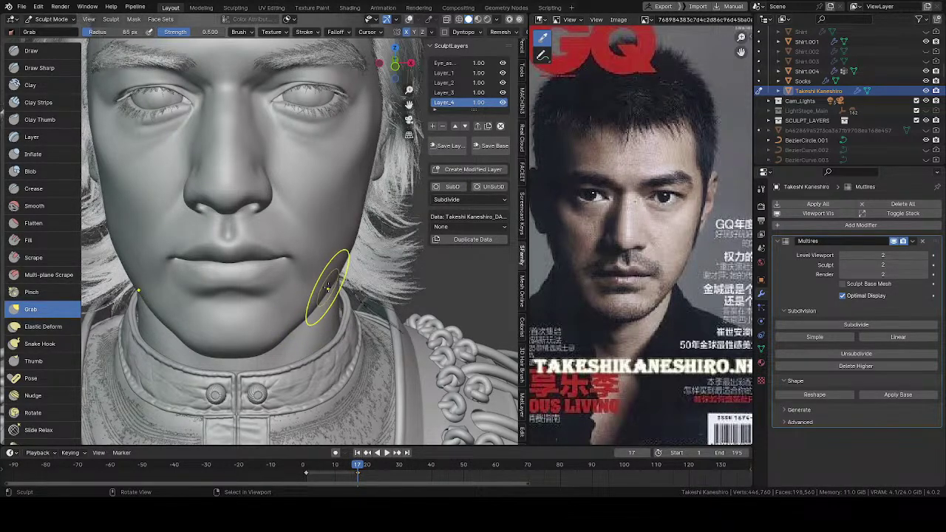
{"action": "middle_click_drag", "start_coordinate": [326, 294], "coordinate": [366, 219]}
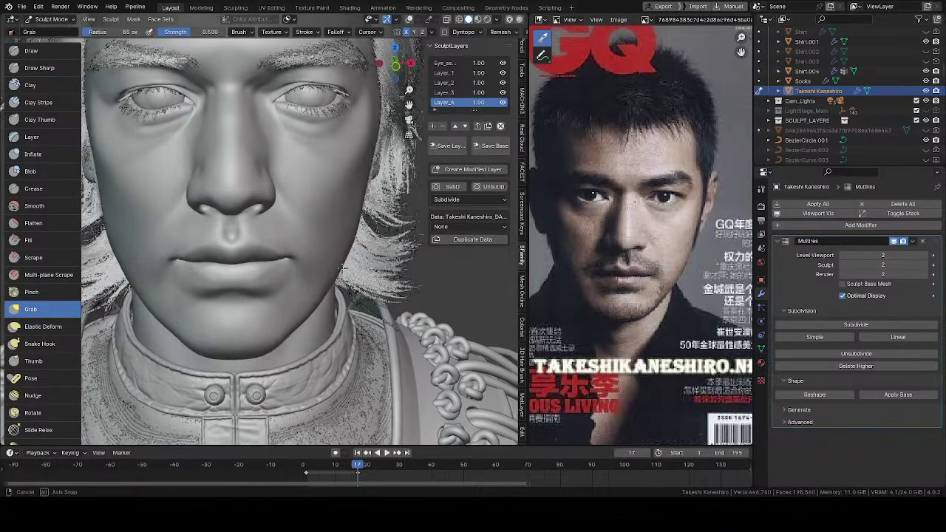
{"action": "mouse_move", "coordinate": [340, 295]}
{"action": "middle_mouse_down", "text": "ctrl"}
{"action": "mouse_move", "coordinate": [353, 345]}
{"action": "mouse_move", "coordinate": [332, 314]}
{"action": "middle_mouse_up", "text": "ctrl"}
{"action": "key", "text": "f"}
{"action": "left_click", "coordinate": [347, 344]}
{"action": "key", "text": "f"}
{"action": "left_click", "coordinate": [337, 317]}
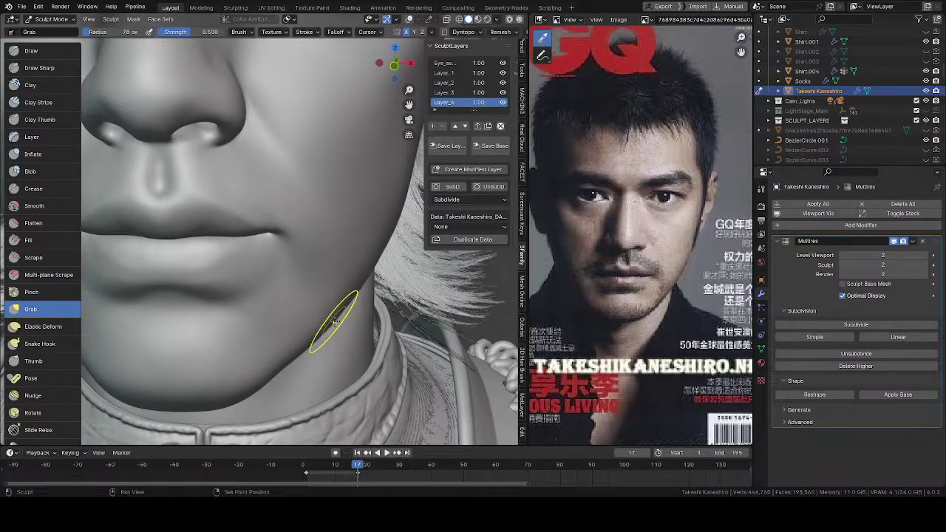
{"action": "left_click_drag", "start_coordinate": [335, 322], "coordinate": [327, 323]}
Adjust the jaw contour further up toward the neck with Grab strokes at 81 px and 87 px radius
{"action": "middle_click_drag", "start_coordinate": [329, 324], "coordinate": [338, 337]}
{"action": "key", "text": "f"}
{"action": "left_click", "coordinate": [346, 323]}
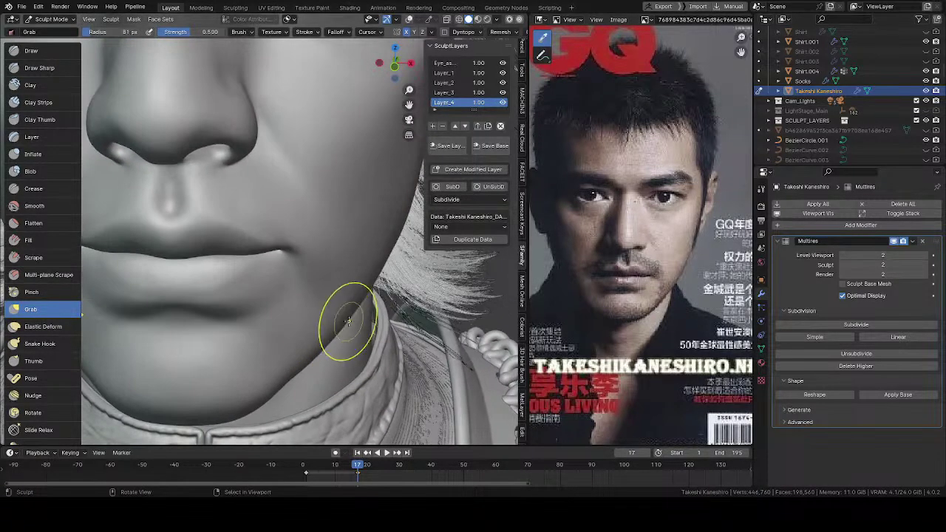
{"action": "left_click_drag", "start_coordinate": [347, 319], "coordinate": [349, 319]}
{"action": "middle_click_drag", "start_coordinate": [350, 317], "coordinate": [366, 310]}
{"action": "key", "text": "f"}
{"action": "left_click", "coordinate": [362, 307]}
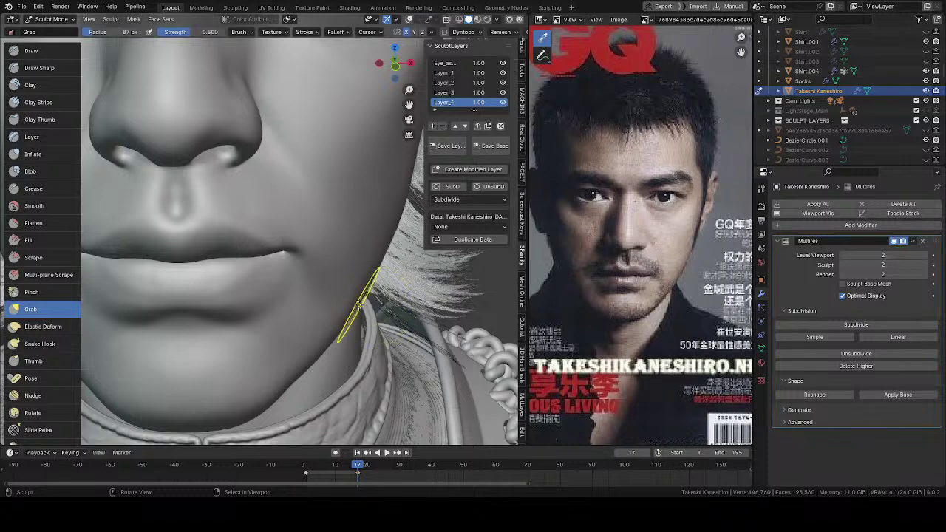
{"action": "left_click_drag", "start_coordinate": [360, 306], "coordinate": [357, 301]}
Refine the lower jaw beside the chin and the jaw edge above the collar with Grab at 85 px radius
{"action": "scroll", "coordinate": [358, 300], "scroll_direction": "down", "scroll_amount": 3}
{"action": "middle_click_drag", "start_coordinate": [356, 293], "coordinate": [346, 282]}
{"action": "scroll", "coordinate": [329, 281], "scroll_direction": "up", "scroll_amount": 4}
{"action": "left_click_drag", "start_coordinate": [311, 360], "coordinate": [317, 368]}
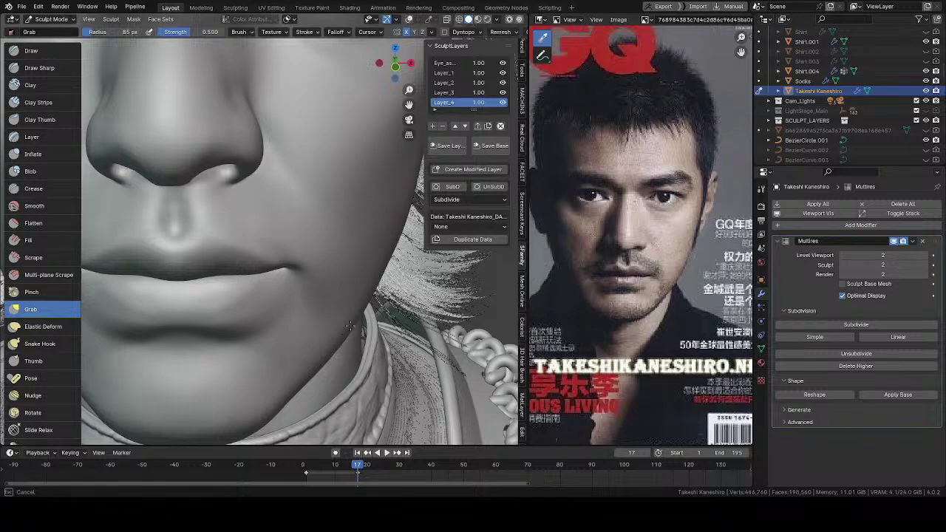
{"action": "left_click_drag", "start_coordinate": [351, 326], "coordinate": [353, 322]}
Nudge the jawline beside the mouth slightly outward with Grab at 81 px radius
{"action": "scroll", "coordinate": [355, 251], "scroll_direction": "down", "scroll_amount": 6}
{"action": "mouse_move", "coordinate": [311, 274]}
{"action": "middle_mouse_down"}
{"action": "mouse_move", "coordinate": [288, 274]}
{"action": "mouse_move", "coordinate": [323, 269]}
{"action": "mouse_move", "coordinate": [337, 240]}
{"action": "middle_mouse_up"}
{"action": "scroll", "coordinate": [344, 250], "scroll_direction": "up", "scroll_amount": 4}
{"action": "scroll", "coordinate": [331, 254], "scroll_direction": "up", "scroll_amount": 1}
{"action": "key", "text": "f"}
{"action": "left_click", "coordinate": [333, 261]}
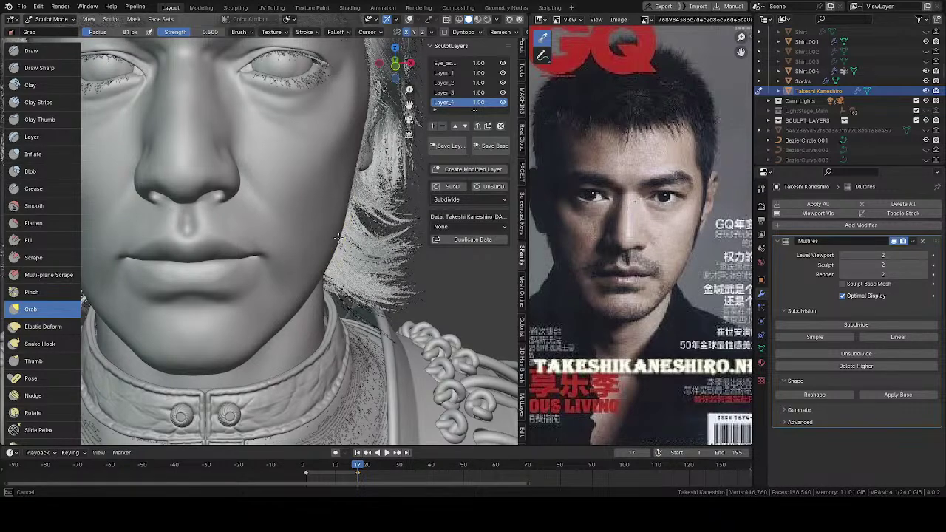
{"action": "left_click_drag", "start_coordinate": [315, 280], "coordinate": [317, 278]}
Reshape the jaw's lower edge from a three-quarter view with Grab at 78 px radius
{"action": "scroll", "coordinate": [331, 239], "scroll_direction": "down", "scroll_amount": 4}
{"action": "middle_click_drag", "start_coordinate": [332, 238], "coordinate": [291, 269]}
{"action": "scroll", "coordinate": [290, 286], "scroll_direction": "up", "scroll_amount": 5}
{"action": "key", "text": "f"}
{"action": "left_click", "coordinate": [288, 288]}
{"action": "left_click_drag", "start_coordinate": [289, 300], "coordinate": [259, 323]}
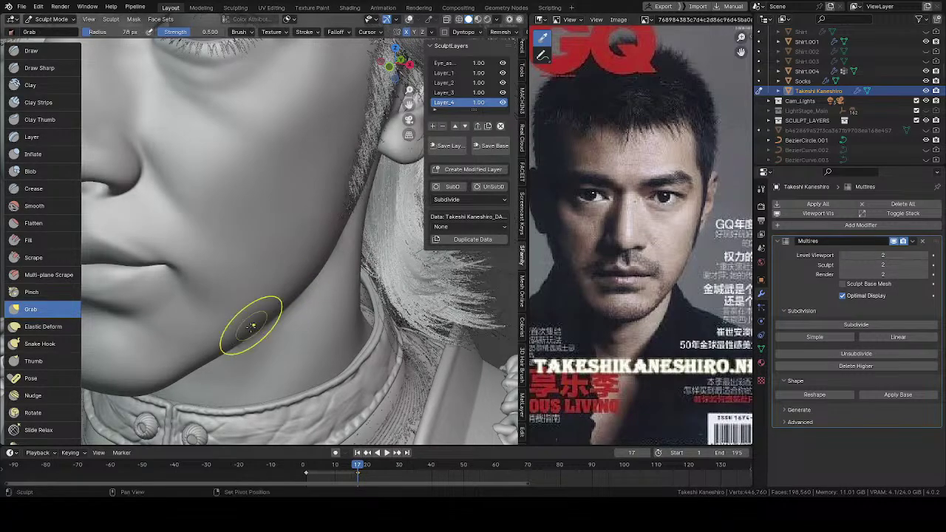
Fine-tune the jaw edge near the collar with Grab, set the radius to 77 px, and check the whole head
{"action": "middle_click_drag", "start_coordinate": [311, 265], "coordinate": [269, 320]}
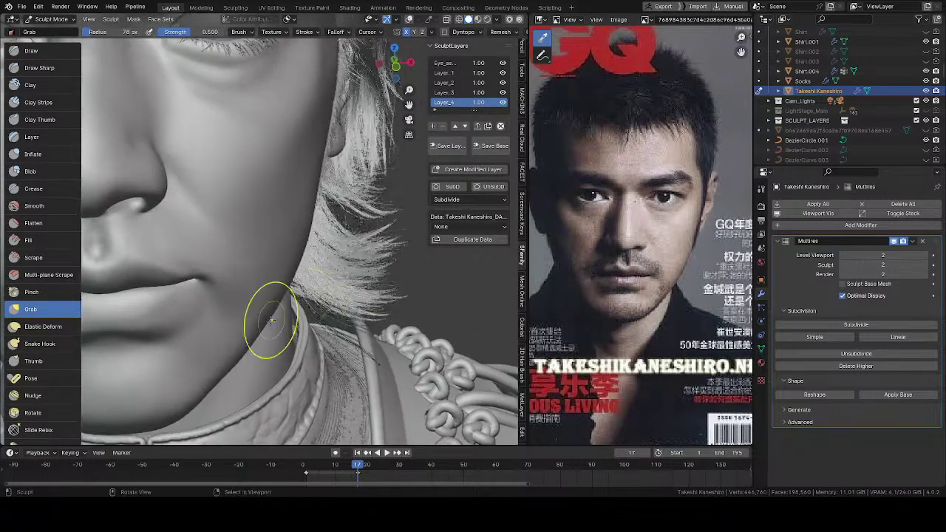
{"action": "left_click_drag", "start_coordinate": [262, 324], "coordinate": [259, 325]}
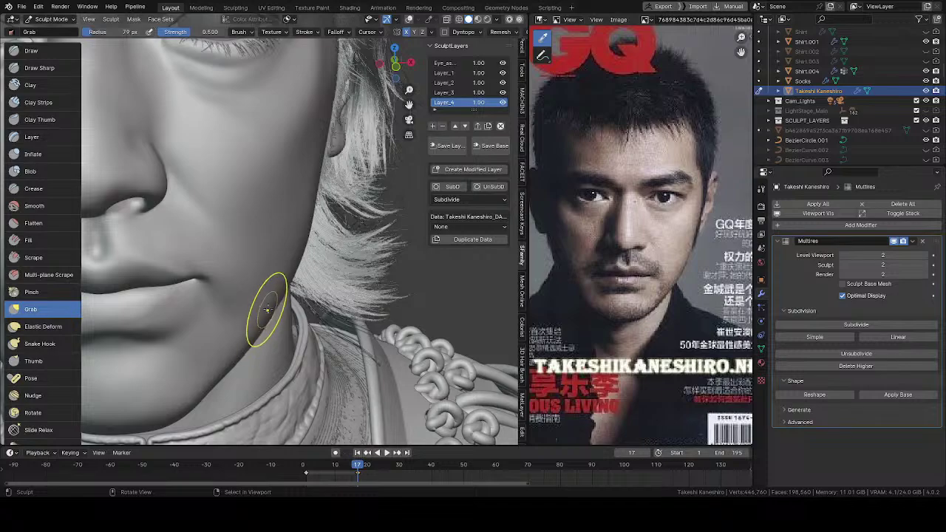
{"action": "key", "text": "f"}
{"action": "mouse_move", "coordinate": [268, 311]}
{"action": "middle_mouse_down"}
{"action": "mouse_move", "coordinate": [275, 318]}
{"action": "mouse_move", "coordinate": [259, 312]}
{"action": "mouse_move", "coordinate": [303, 332]}
{"action": "mouse_move", "coordinate": [255, 284]}
{"action": "mouse_move", "coordinate": [239, 293]}
{"action": "mouse_move", "coordinate": [236, 229]}
{"action": "mouse_move", "coordinate": [245, 237]}
{"action": "middle_mouse_up"}
{"action": "left_click", "coordinate": [257, 332]}
{"action": "scroll", "coordinate": [296, 325], "scroll_direction": "down", "scroll_amount": 4}
{"action": "scroll", "coordinate": [247, 288], "scroll_direction": "down", "scroll_amount": 2}
{"action": "key", "text": "q"}
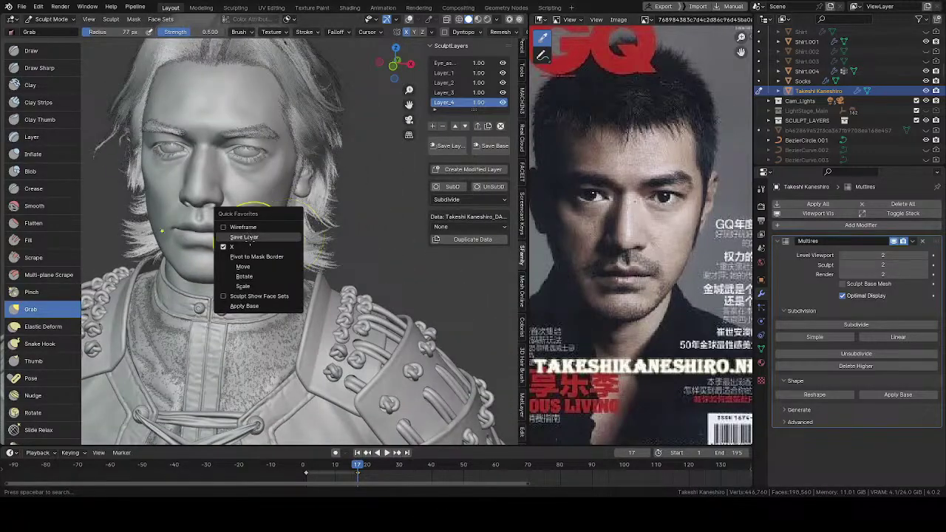
{"action": "key", "text": "Escape"}
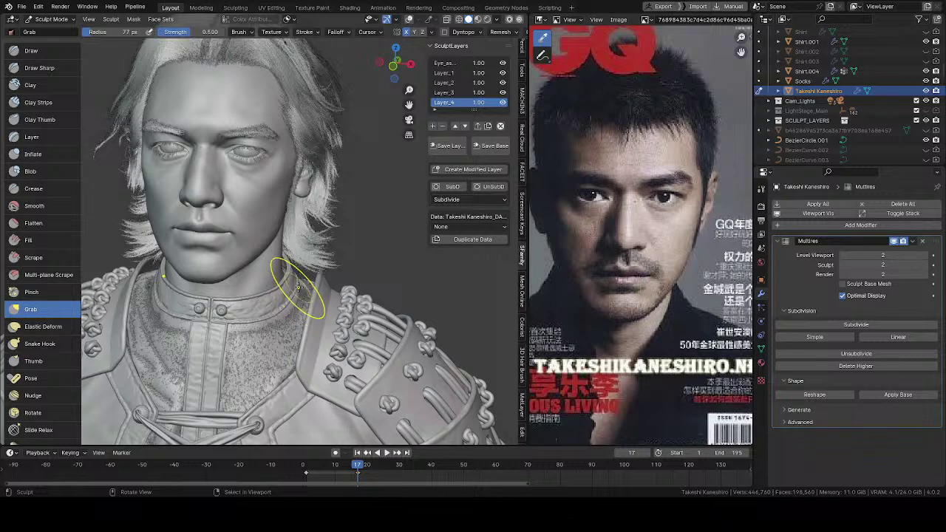
Turn on the Screencast Keys input display for the viewport
{"action": "key", "text": "n"}
{"action": "key", "text": "n"}
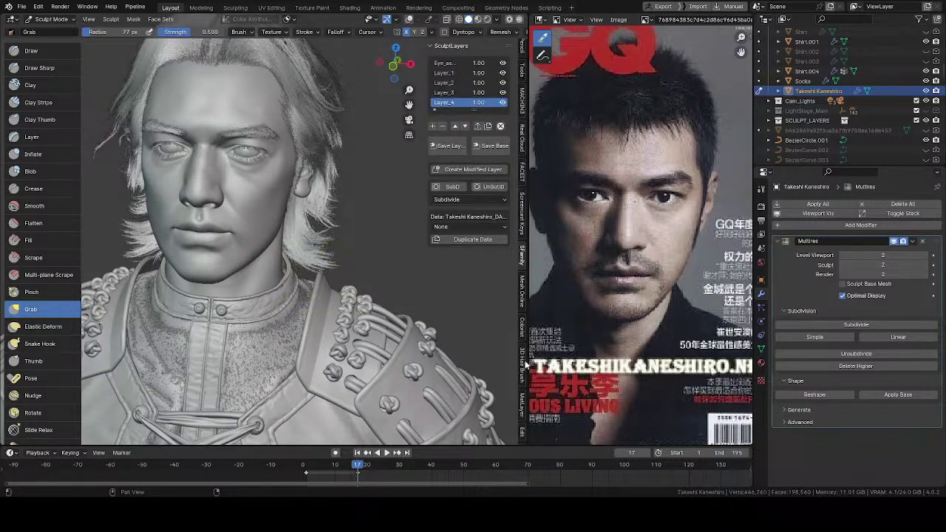
{"action": "left_click", "coordinate": [523, 221]}
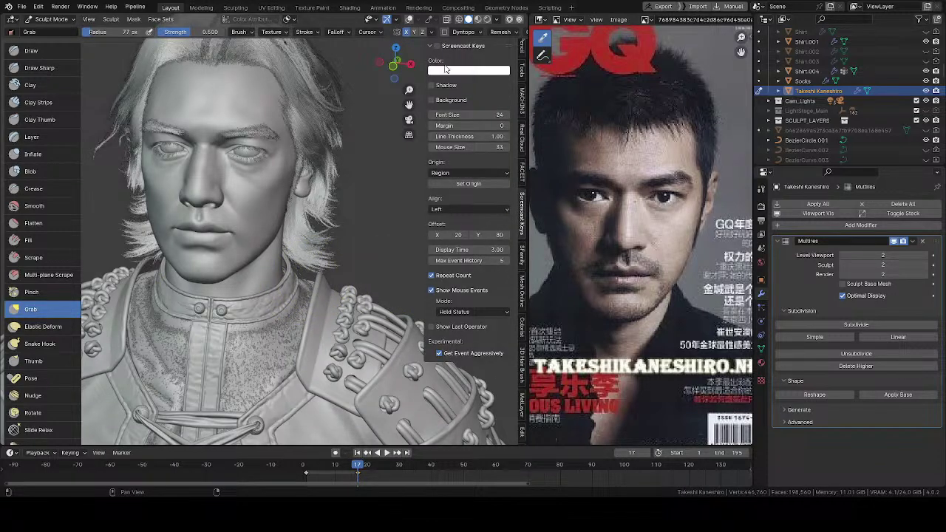
Switch the head to Object Mode and subdivide its Multires modifier to level 3
{"action": "middle_click_drag", "start_coordinate": [274, 212], "coordinate": [295, 213]}
{"action": "key", "text": "Tab"}
{"action": "left_click", "coordinate": [820, 325]}
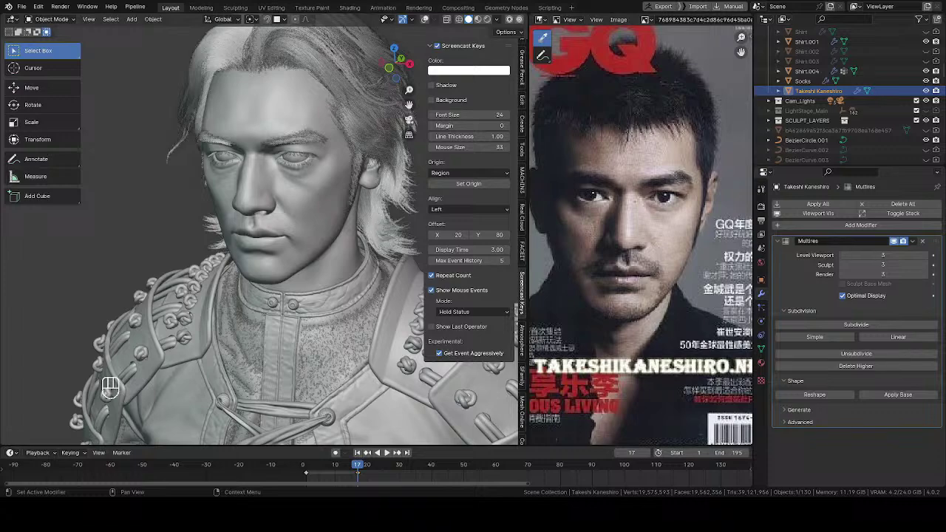
Bring the SculptLayers list back up and check the subdivided head in solid shading
{"action": "mouse_move", "coordinate": [288, 275]}
{"action": "middle_mouse_down"}
{"action": "mouse_move", "coordinate": [303, 269]}
{"action": "mouse_move", "coordinate": [287, 267]}
{"action": "middle_mouse_up"}
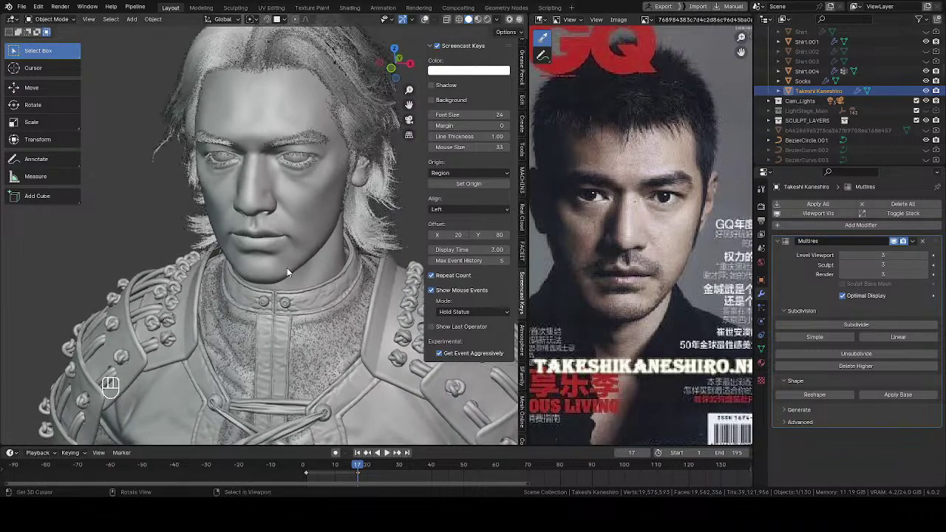
{"action": "left_click", "coordinate": [525, 159]}
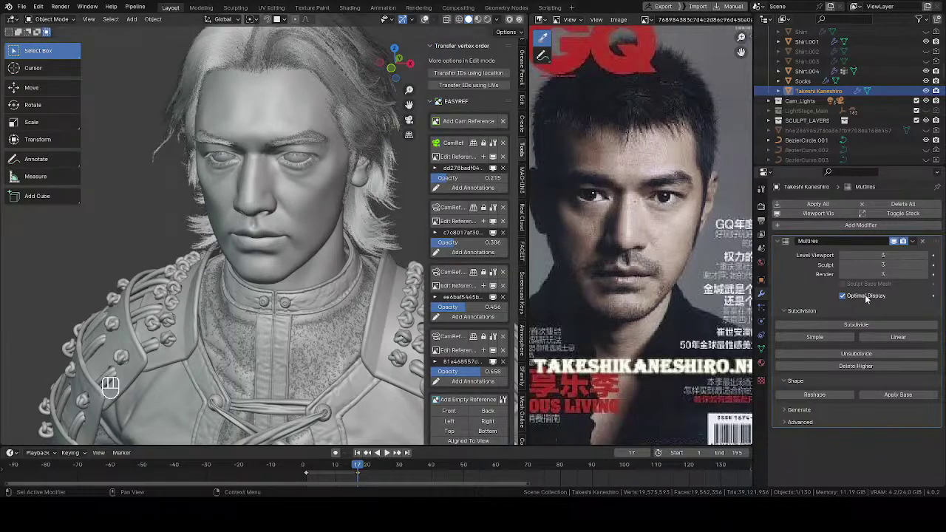
{"action": "mouse_move", "coordinate": [236, 222]}
{"action": "middle_mouse_down"}
{"action": "mouse_move", "coordinate": [199, 220]}
{"action": "mouse_move", "coordinate": [213, 233]}
{"action": "mouse_move", "coordinate": [302, 190]}
{"action": "mouse_move", "coordinate": [223, 209]}
{"action": "mouse_move", "coordinate": [230, 264]}
{"action": "mouse_move", "coordinate": [237, 210]}
{"action": "middle_mouse_up"}
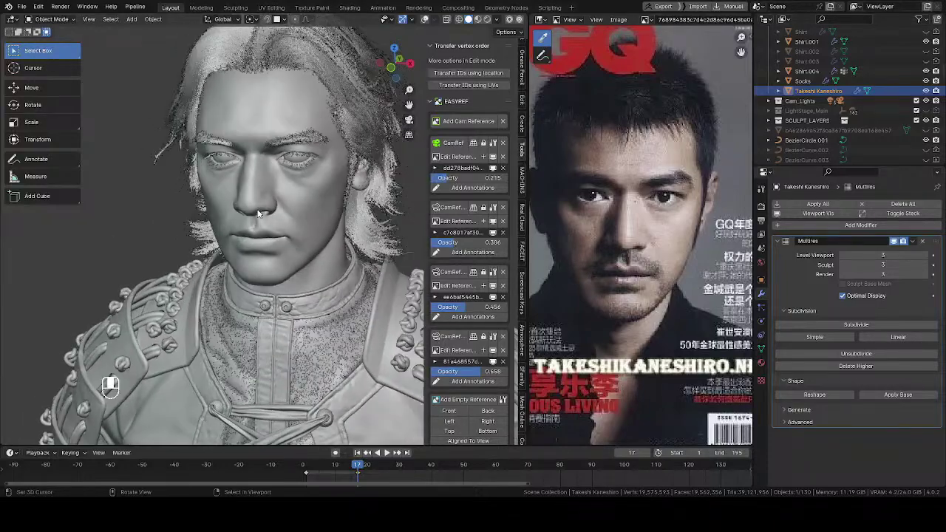
{"action": "left_click", "coordinate": [523, 375]}
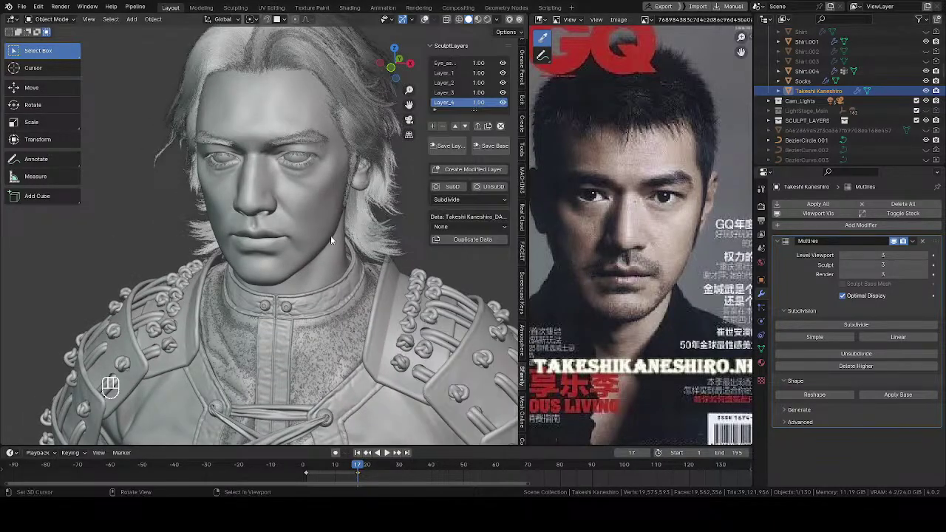
{"action": "middle_click_drag", "start_coordinate": [225, 248], "coordinate": [233, 249]}
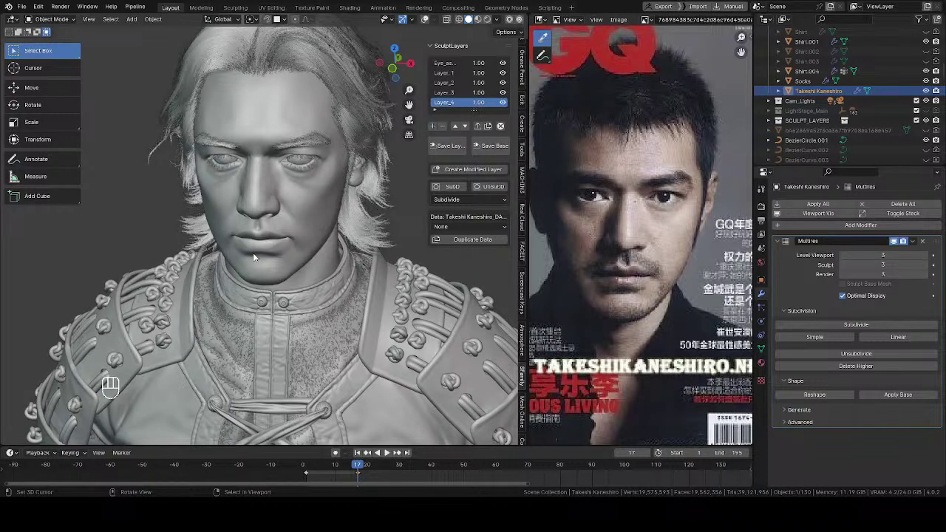
Show the head in rendered shading and compare its likeness from several angles
{"action": "mouse_move", "coordinate": [284, 251]}
{"action": "middle_mouse_down"}
{"action": "mouse_move", "coordinate": [378, 264]}
{"action": "mouse_move", "coordinate": [173, 272]}
{"action": "mouse_move", "coordinate": [248, 283]}
{"action": "mouse_move", "coordinate": [266, 273]}
{"action": "mouse_move", "coordinate": [269, 287]}
{"action": "mouse_move", "coordinate": [265, 240]}
{"action": "mouse_move", "coordinate": [282, 221]}
{"action": "middle_mouse_up"}
{"action": "key", "text": "z"}
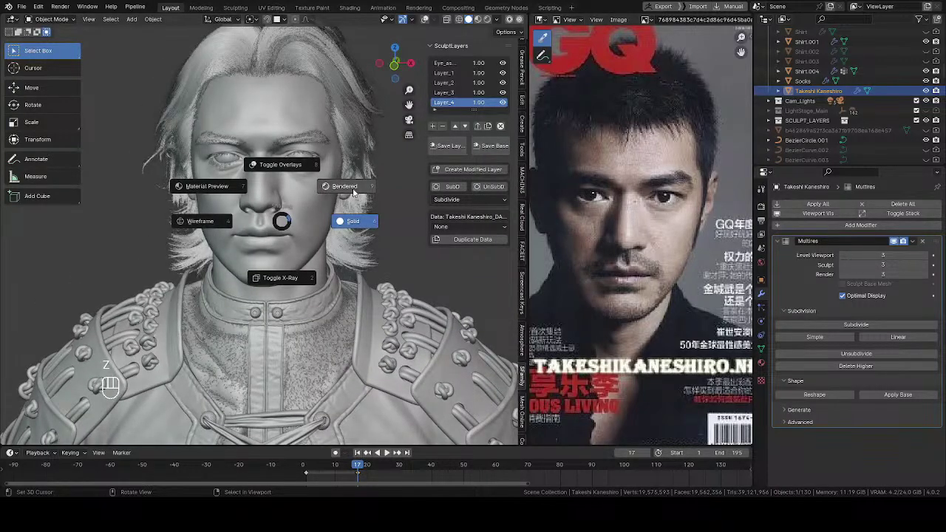
{"action": "left_click", "coordinate": [344, 187]}
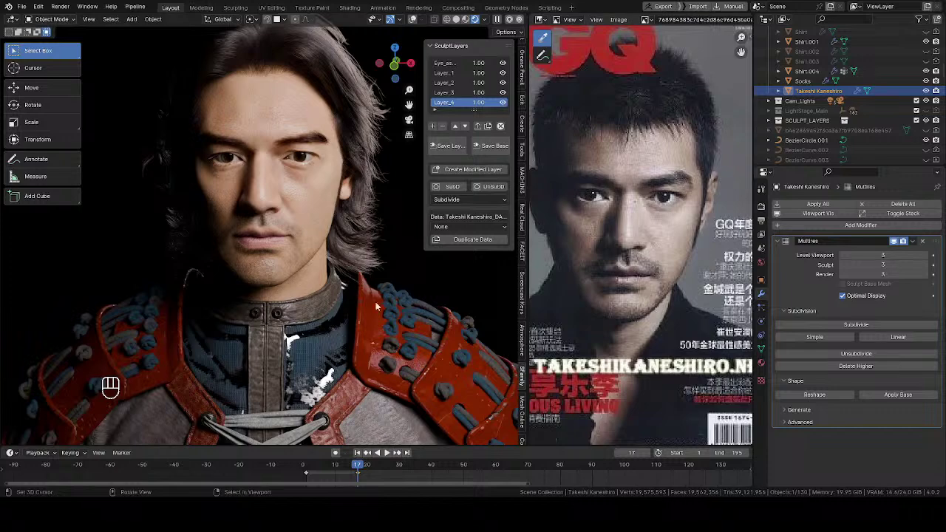
{"action": "middle_click_drag", "start_coordinate": [287, 233], "coordinate": [336, 265]}
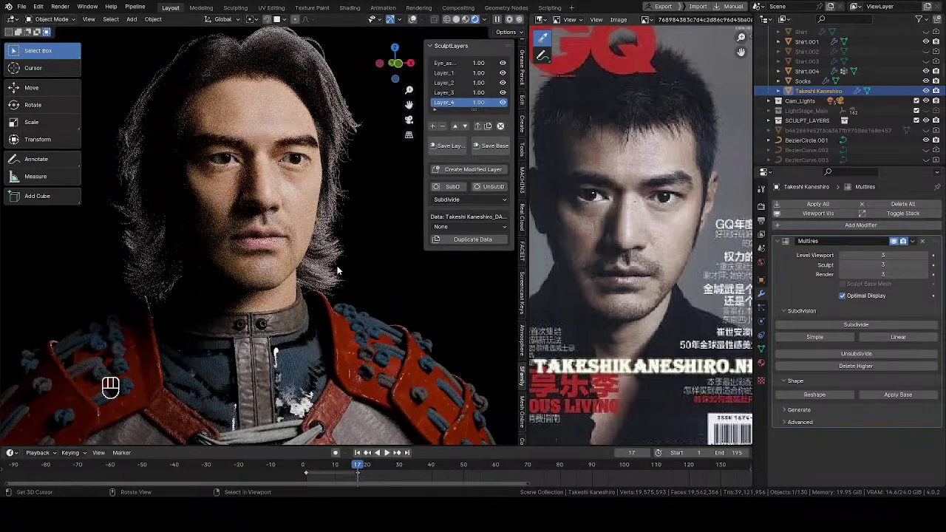
{"action": "middle_click_drag", "start_coordinate": [331, 273], "coordinate": [259, 282]}
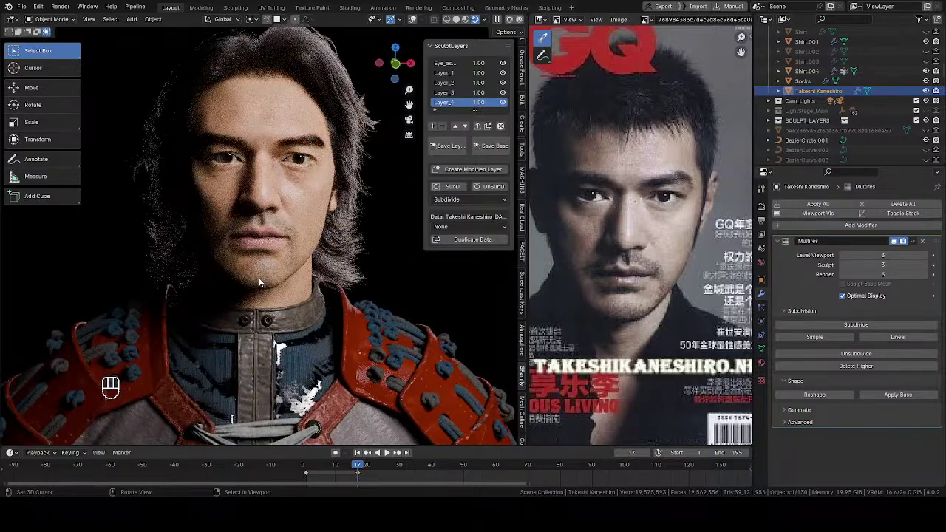
Examine the rendered skin around the eye and cheek up close, then review the whole face against the reference
{"action": "middle_click_drag", "start_coordinate": [289, 215], "coordinate": [215, 266], "text": "shift"}
{"action": "scroll", "coordinate": [216, 258], "scroll_direction": "up", "scroll_amount": 8}
{"action": "middle_click_drag", "start_coordinate": [213, 229], "coordinate": [252, 216]}
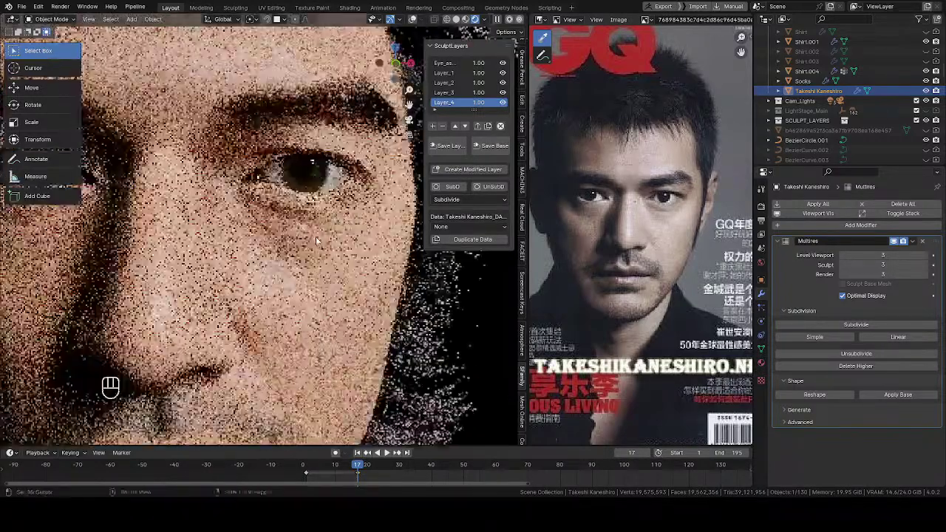
{"action": "scroll", "coordinate": [253, 214], "scroll_direction": "up", "scroll_amount": 4}
{"action": "middle_click_drag", "start_coordinate": [244, 258], "coordinate": [262, 279]}
{"action": "scroll", "coordinate": [325, 260], "scroll_direction": "down", "scroll_amount": 3}
{"action": "scroll", "coordinate": [282, 288], "scroll_direction": "down", "scroll_amount": 2}
{"action": "scroll", "coordinate": [266, 277], "scroll_direction": "down", "scroll_amount": 8}
{"action": "middle_click_drag", "start_coordinate": [270, 333], "coordinate": [280, 274], "text": "shift"}
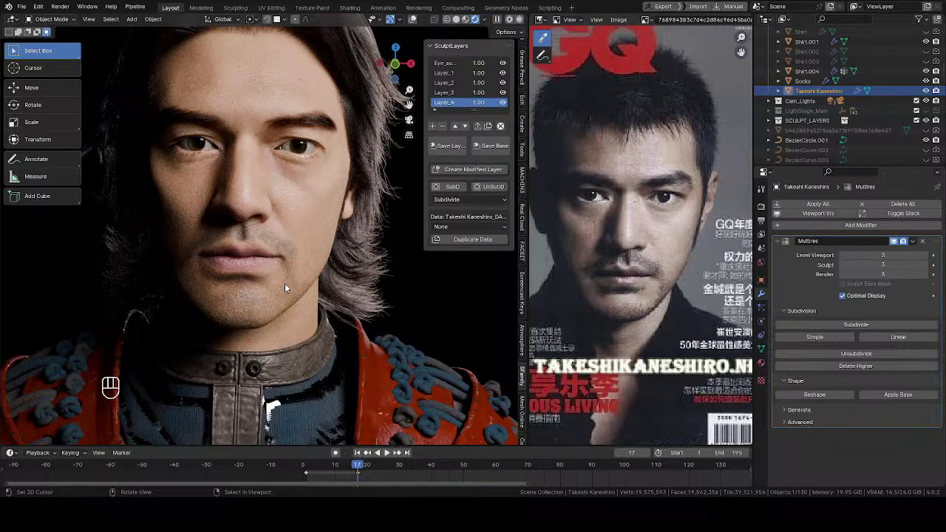
Examine the rendered lips and upper-lip stubble up close from the front and side
{"action": "scroll", "coordinate": [285, 283], "scroll_direction": "up", "scroll_amount": 6}
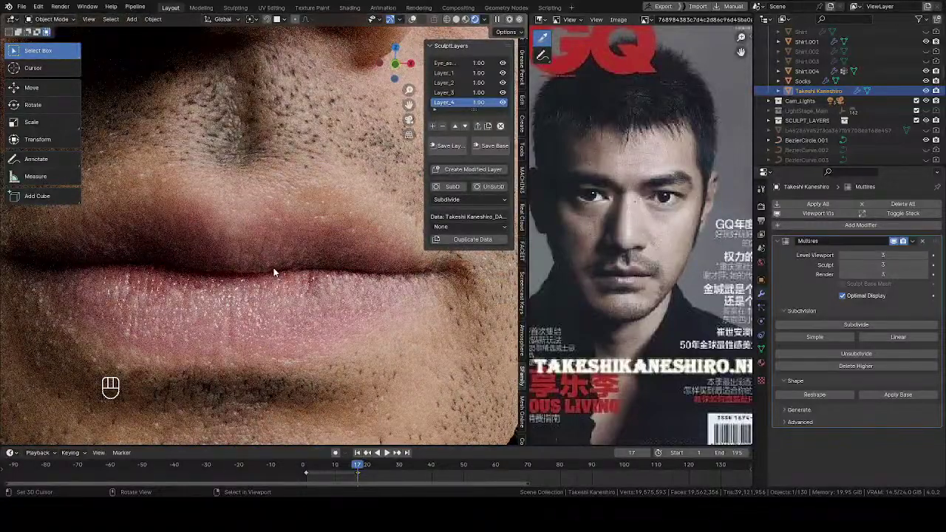
{"action": "middle_click_drag", "start_coordinate": [274, 272], "coordinate": [322, 244]}
{"action": "scroll", "coordinate": [322, 244], "scroll_direction": "up", "scroll_amount": 2}
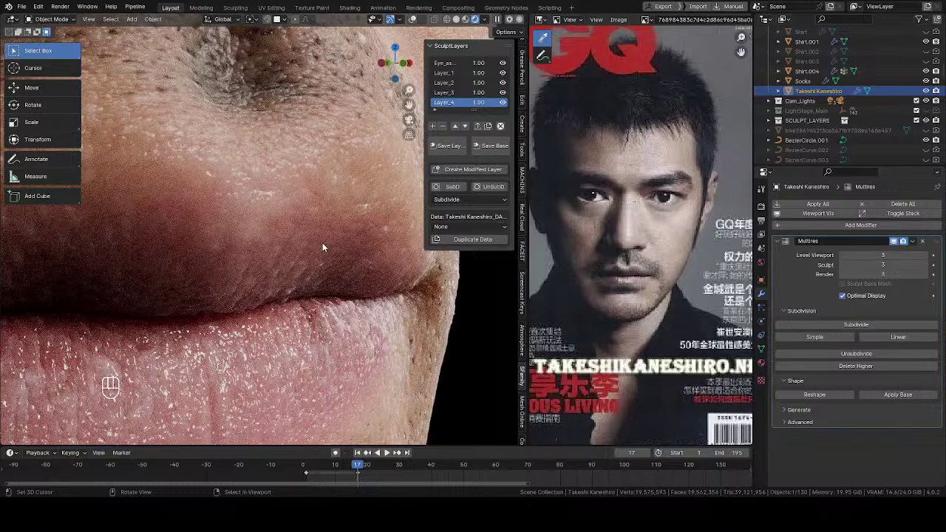
{"action": "scroll", "coordinate": [322, 252], "scroll_direction": "down", "scroll_amount": 4}
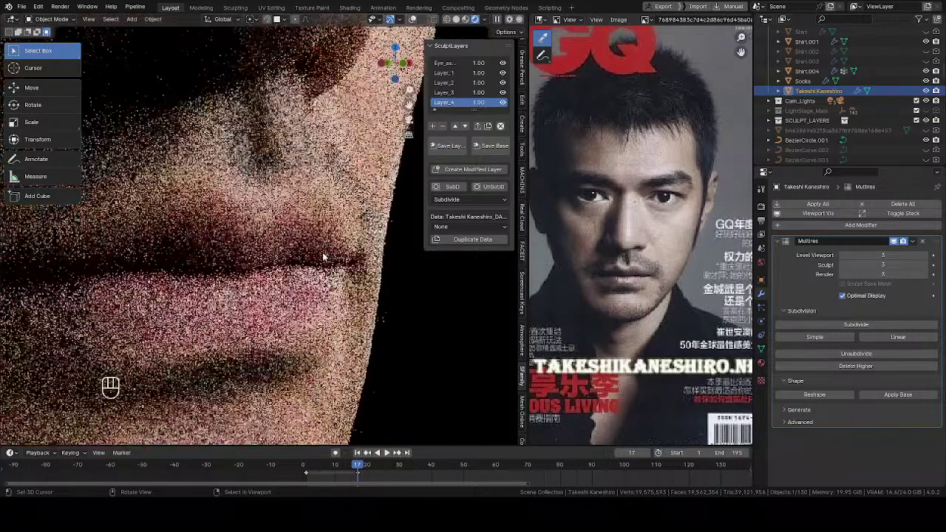
{"action": "scroll", "coordinate": [323, 252], "scroll_direction": "down", "scroll_amount": 2}
{"action": "mouse_move", "coordinate": [322, 252]}
{"action": "middle_mouse_down"}
{"action": "mouse_move", "coordinate": [252, 250]}
{"action": "mouse_move", "coordinate": [286, 223]}
{"action": "mouse_move", "coordinate": [270, 253]}
{"action": "mouse_move", "coordinate": [151, 253]}
{"action": "mouse_move", "coordinate": [414, 238]}
{"action": "mouse_move", "coordinate": [135, 281]}
{"action": "mouse_move", "coordinate": [334, 268]}
{"action": "mouse_move", "coordinate": [247, 274]}
{"action": "mouse_move", "coordinate": [263, 274]}
{"action": "middle_mouse_up"}
Return to solid shading and put the head into Texture Paint mode
{"action": "key", "text": "z"}
{"action": "left_click", "coordinate": [292, 252]}
{"action": "scroll", "coordinate": [276, 247], "scroll_direction": "up", "scroll_amount": 2}
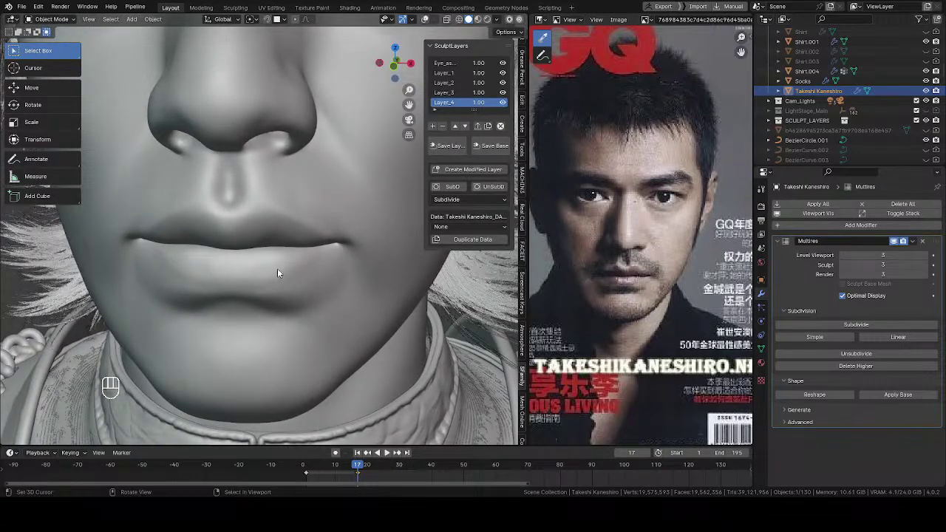
{"action": "key", "text": "Tab"}
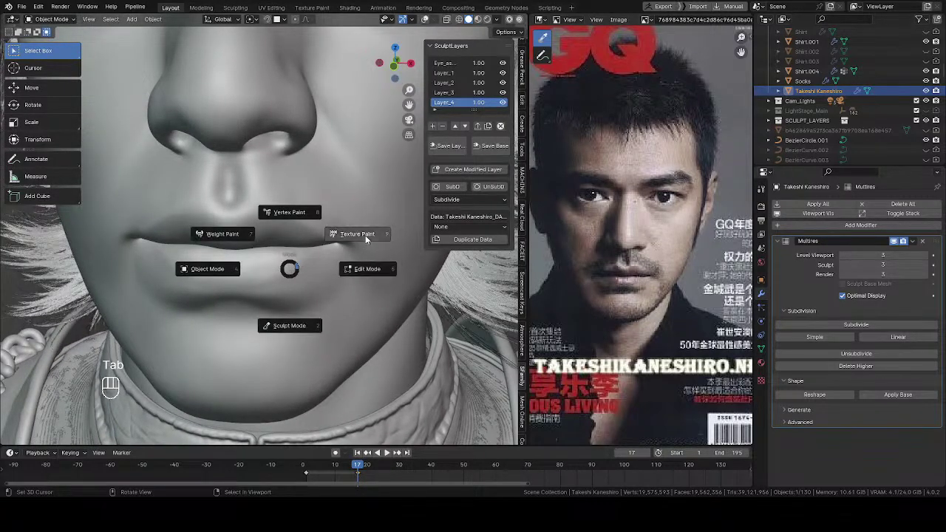
{"action": "left_click", "coordinate": [364, 231]}
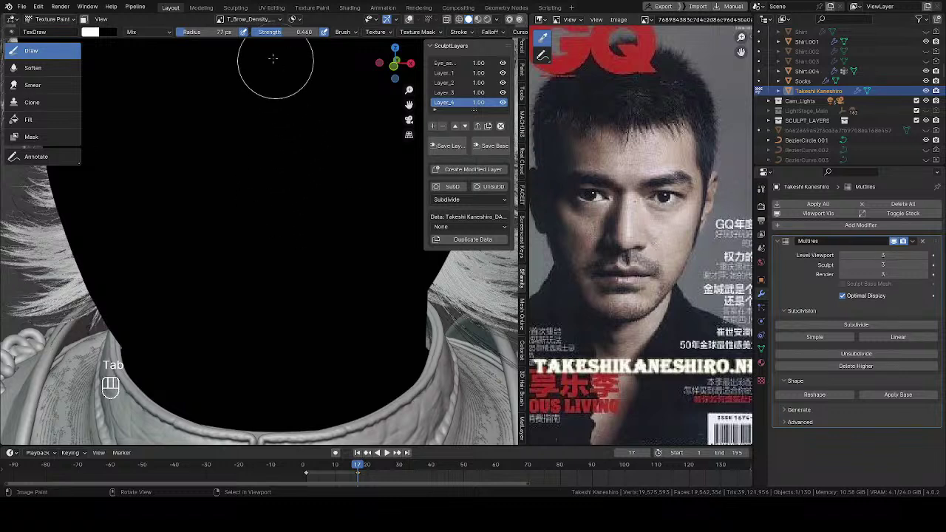
Assign Colour_Origing.png as the paint image and inspect its color on the lips
{"action": "left_click", "coordinate": [222, 21]}
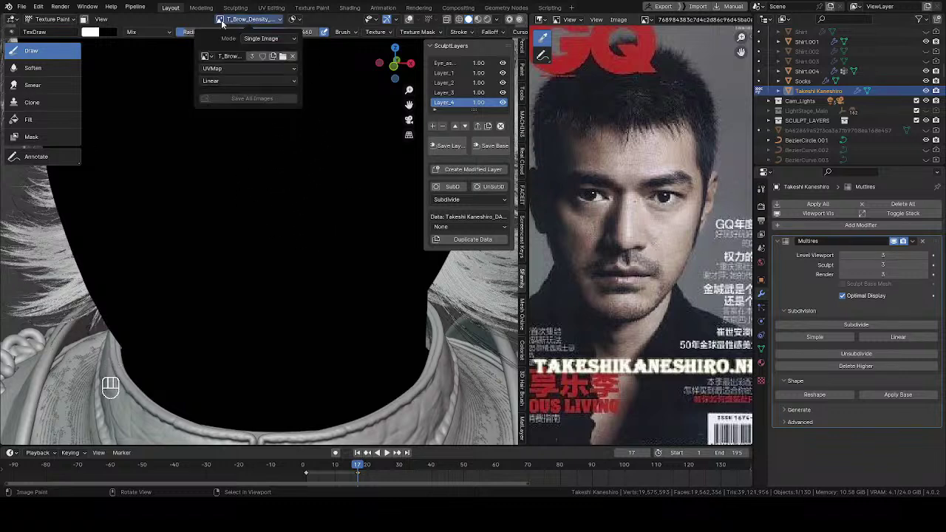
{"action": "left_click", "coordinate": [205, 57]}
{"action": "type", "text": "colo"}
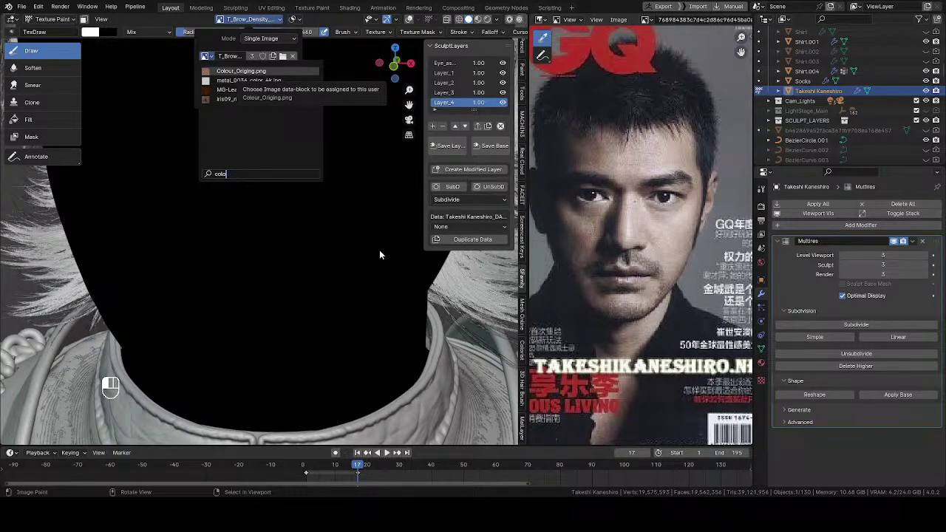
{"action": "key", "text": "Return"}
{"action": "scroll", "coordinate": [311, 257], "scroll_direction": "up", "scroll_amount": 6}
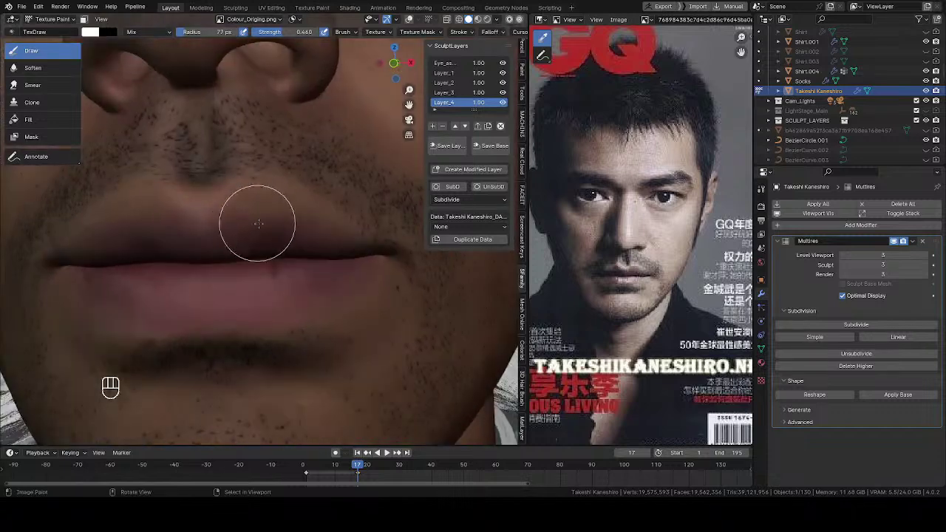
{"action": "middle_click_drag", "start_coordinate": [223, 238], "coordinate": [312, 301], "text": "shift"}
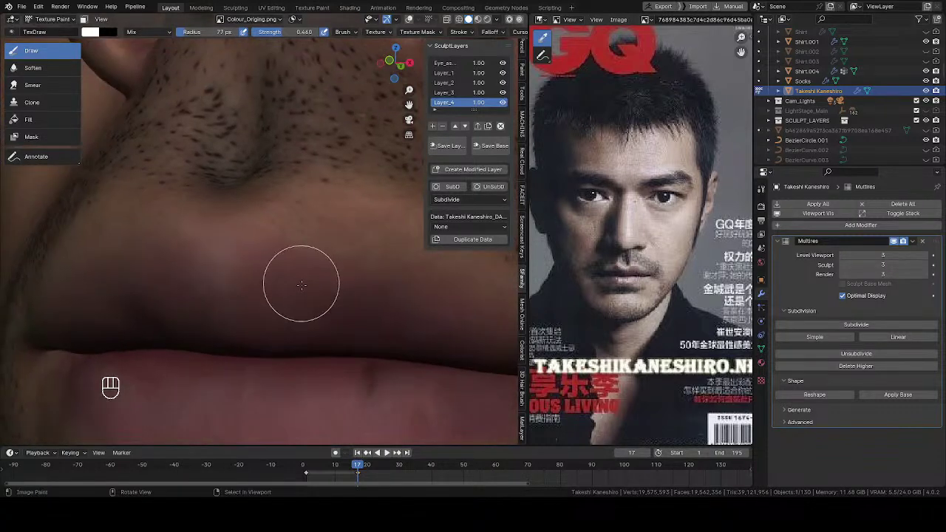
{"action": "middle_click_drag", "start_coordinate": [240, 283], "coordinate": [207, 283]}
Enable the wireframe and viewport overlays to compare the mesh flow with the painted lip borders
{"action": "key", "text": "q"}
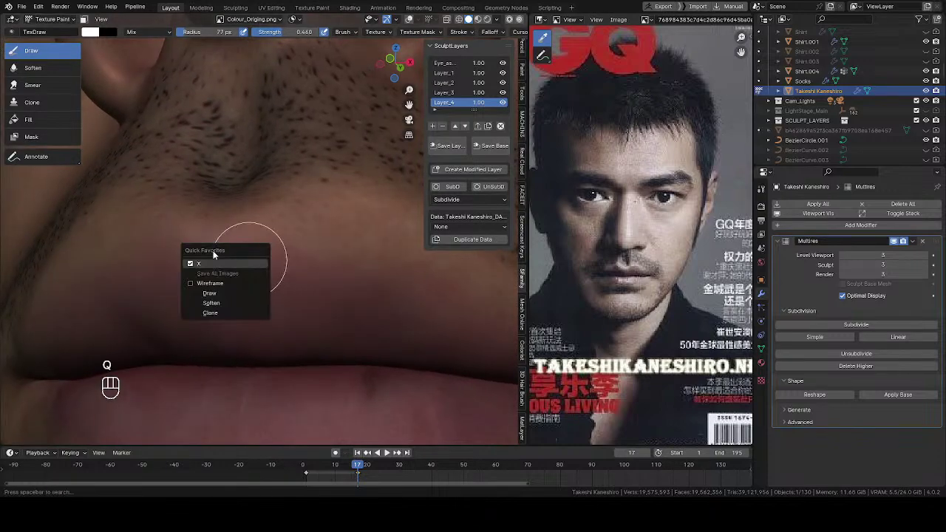
{"action": "left_click", "coordinate": [189, 286]}
{"action": "middle_click_drag", "start_coordinate": [329, 256], "coordinate": [268, 270]}
{"action": "key", "text": "z"}
{"action": "left_click", "coordinate": [288, 173]}
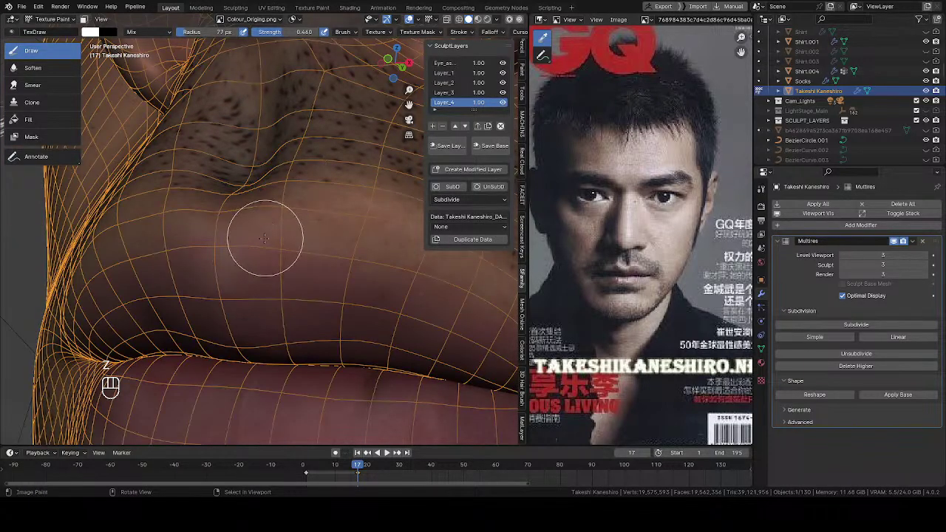
{"action": "mouse_move", "coordinate": [264, 238]}
{"action": "middle_mouse_down"}
{"action": "mouse_move", "coordinate": [316, 176]}
{"action": "mouse_move", "coordinate": [306, 251]}
{"action": "mouse_move", "coordinate": [269, 155]}
{"action": "mouse_move", "coordinate": [280, 242]}
{"action": "middle_mouse_up"}
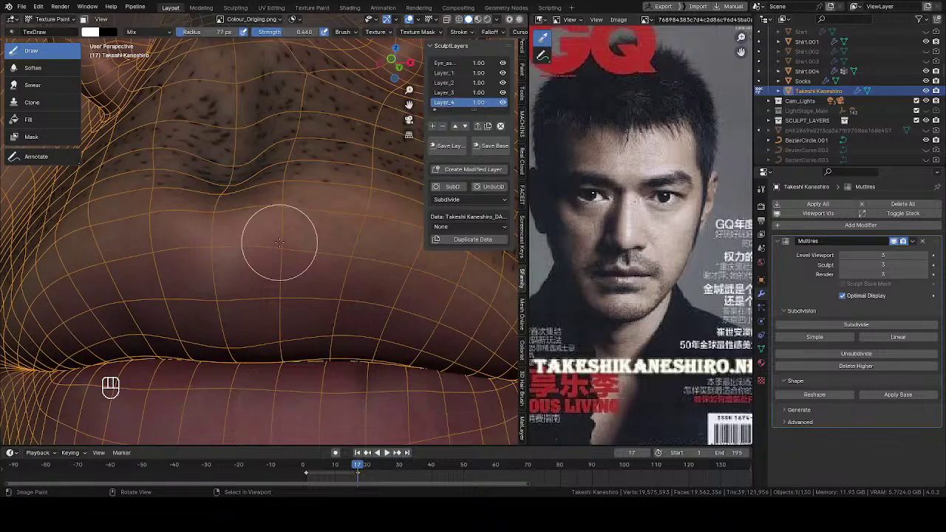
{"action": "scroll", "coordinate": [279, 243], "scroll_direction": "down", "scroll_amount": 5}
Turn off the wireframe over the painted lips and switch the head to Sculpt Mode
{"action": "key", "text": "q"}
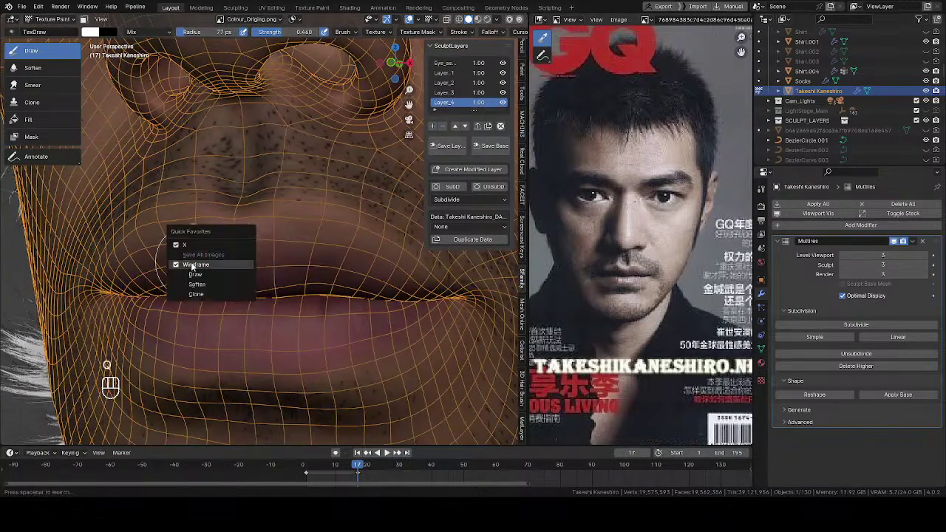
{"action": "left_click", "coordinate": [175, 265]}
{"action": "key", "text": "Tab"}
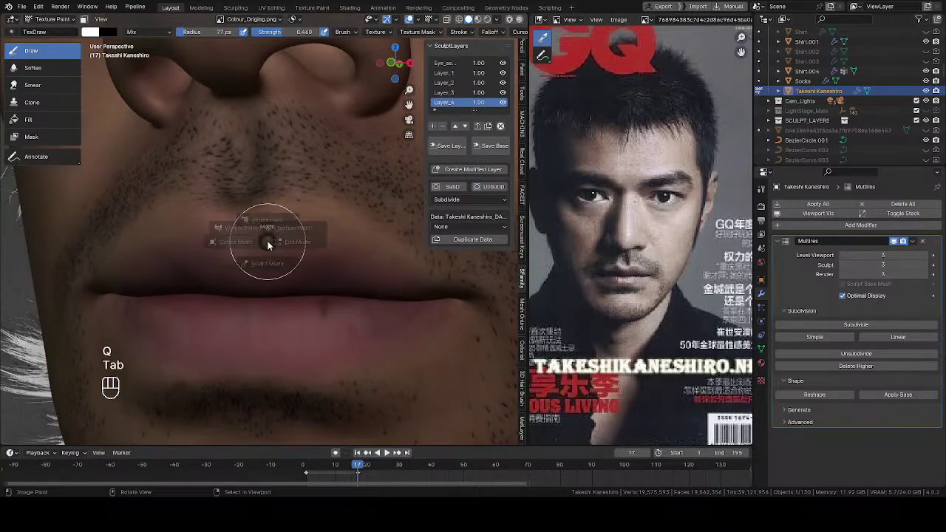
{"action": "left_click", "coordinate": [260, 300]}
{"action": "middle_click_drag", "start_coordinate": [263, 260], "coordinate": [308, 243]}
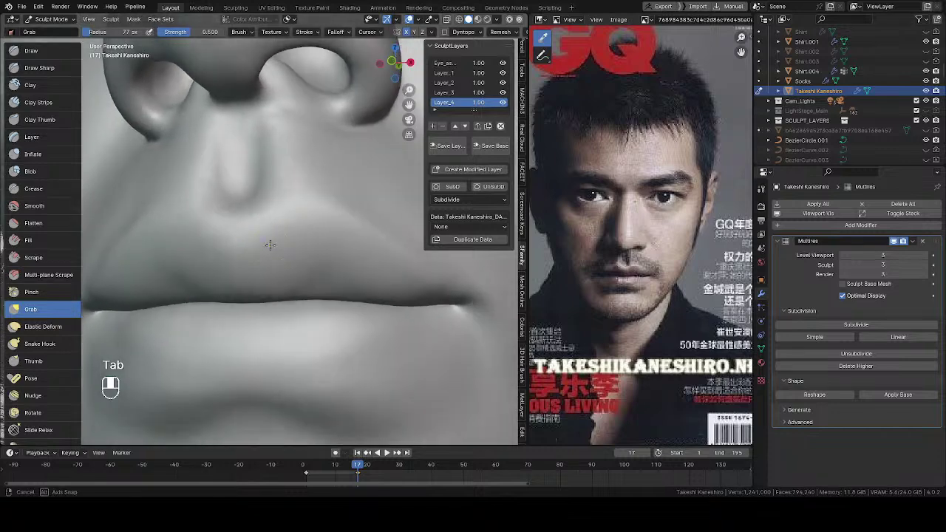
{"action": "scroll", "coordinate": [307, 245], "scroll_direction": "down", "scroll_amount": 2}
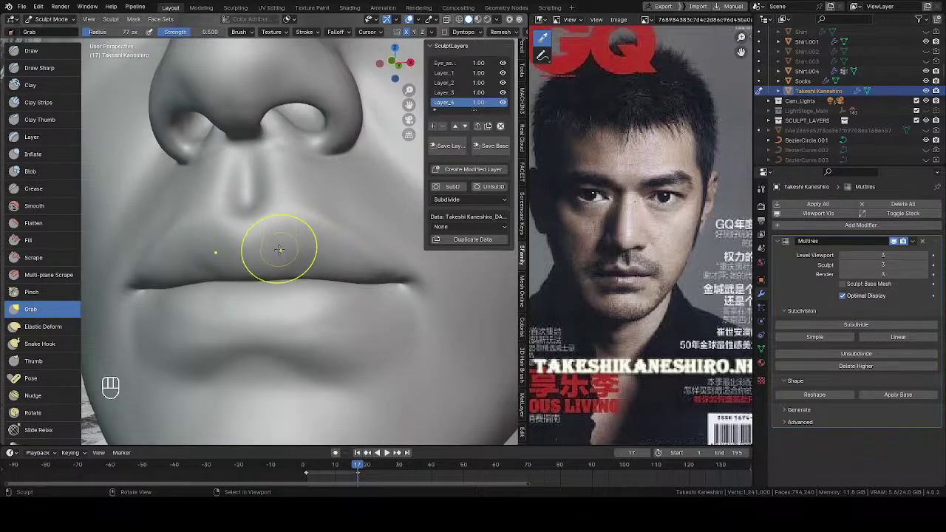
Set the Multires viewport, sculpt and render levels to 2
{"action": "scroll", "coordinate": [279, 250], "scroll_direction": "down", "scroll_amount": 5}
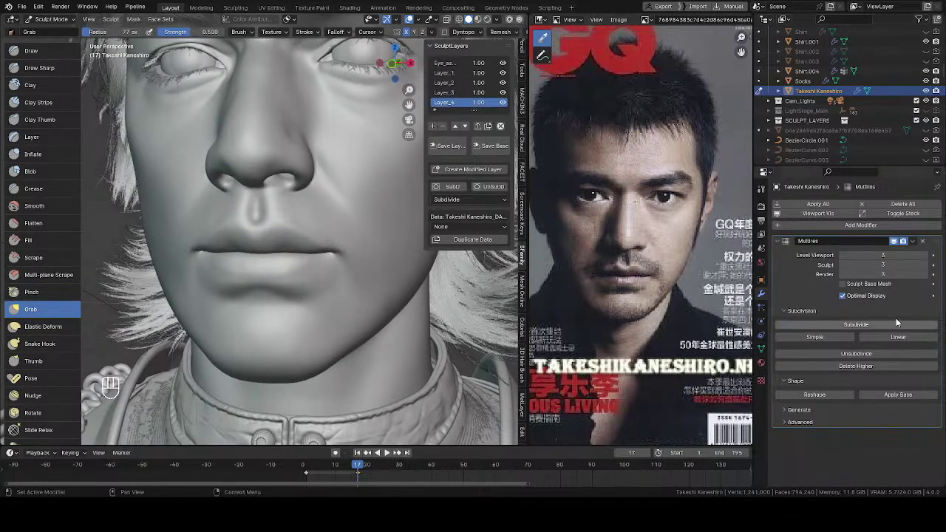
{"action": "left_click", "coordinate": [861, 254]}
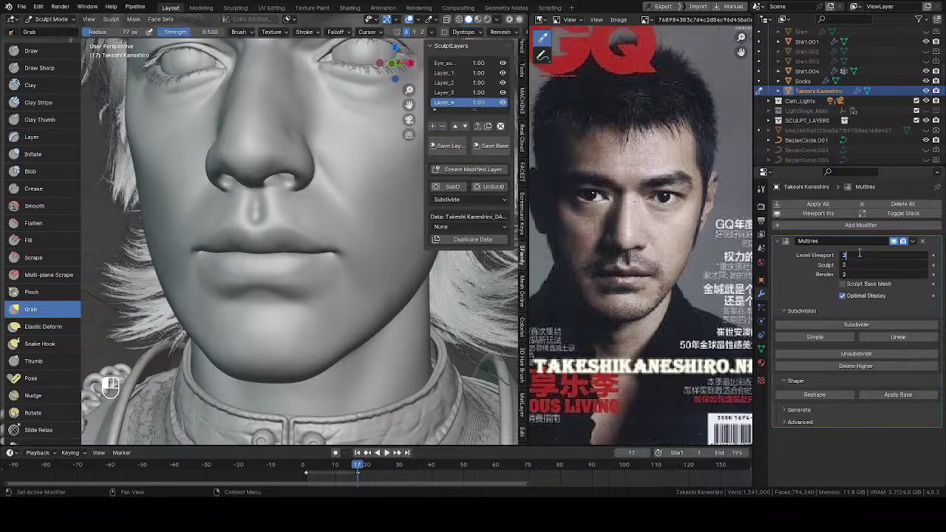
{"action": "key", "text": "Return"}
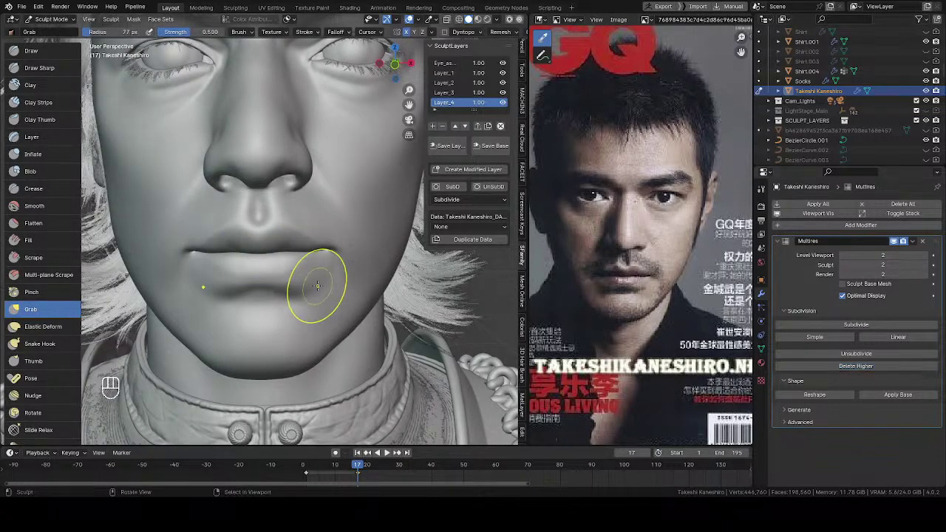
Turn on the wireframe over the mouth and choose the Slide Relax brush
{"action": "middle_click_drag", "start_coordinate": [312, 285], "coordinate": [388, 243]}
{"action": "middle_click_drag", "start_coordinate": [267, 293], "coordinate": [266, 167], "text": "ctrl"}
{"action": "key", "text": "q"}
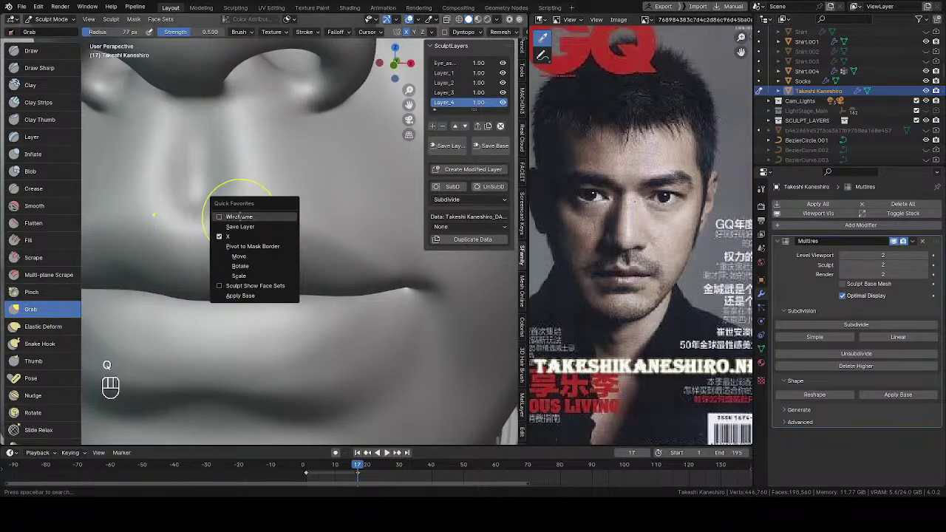
{"action": "left_click", "coordinate": [240, 215]}
{"action": "mouse_move", "coordinate": [268, 237]}
{"action": "middle_mouse_down", "text": "ctrl"}
{"action": "mouse_move", "coordinate": [258, 249]}
{"action": "mouse_move", "coordinate": [274, 226]}
{"action": "mouse_move", "coordinate": [268, 216]}
{"action": "middle_mouse_up", "text": "ctrl"}
{"action": "left_click", "coordinate": [49, 426]}
{"action": "middle_click_drag", "start_coordinate": [270, 269], "coordinate": [300, 298]}
Build an Expand mask with diagonals falloff along the lip line and invert it so the lower lip is protected
{"action": "key", "text": "shift+a"}
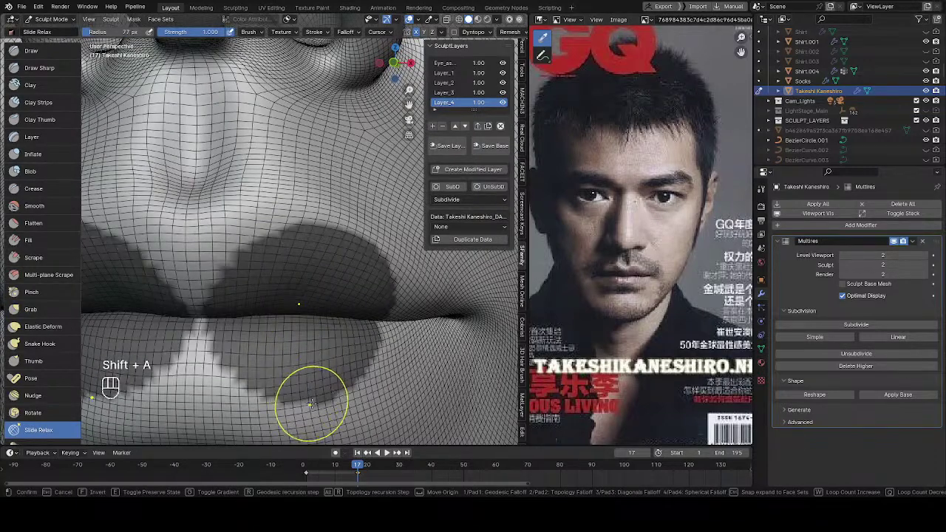
{"action": "key", "text": "3"}
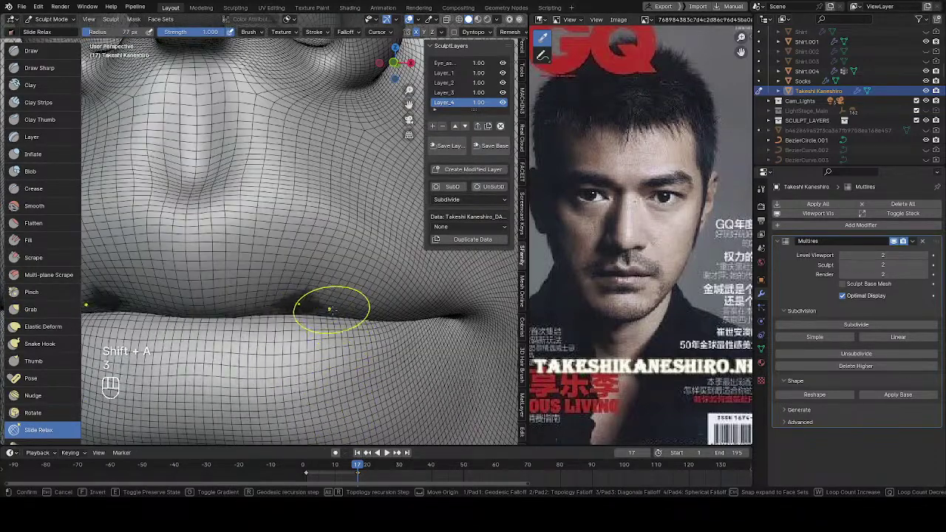
{"action": "left_click", "coordinate": [484, 265]}
{"action": "key", "text": "a"}
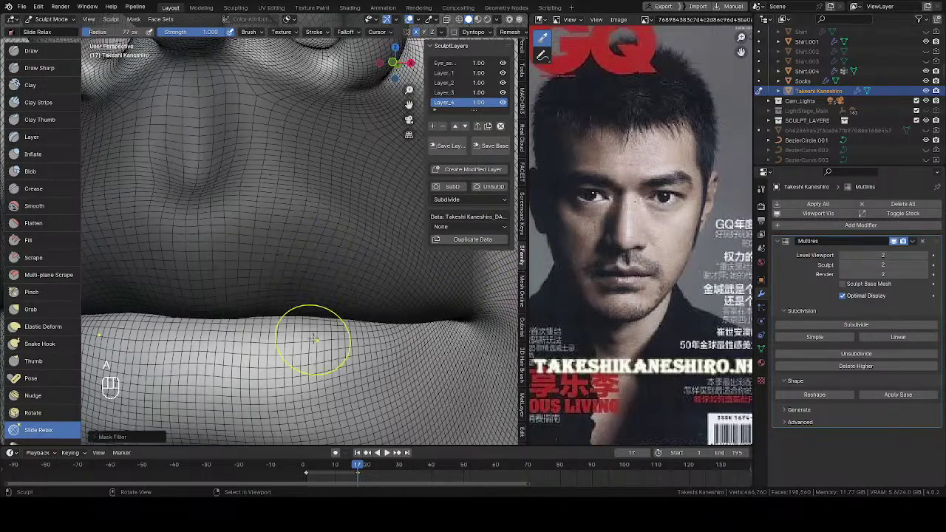
{"action": "key", "text": "a"}
Slide the mesh at the base of the philtrum slightly downward with a brush radius of 182 px
{"action": "mouse_move", "coordinate": [266, 285]}
{"action": "middle_mouse_down"}
{"action": "mouse_move", "coordinate": [269, 206]}
{"action": "mouse_move", "coordinate": [274, 250]}
{"action": "mouse_move", "coordinate": [287, 237]}
{"action": "middle_mouse_up"}
{"action": "key", "text": "f"}
{"action": "left_click", "coordinate": [291, 235]}
{"action": "key", "text": "f"}
{"action": "left_click", "coordinate": [274, 255]}
{"action": "key", "text": "f"}
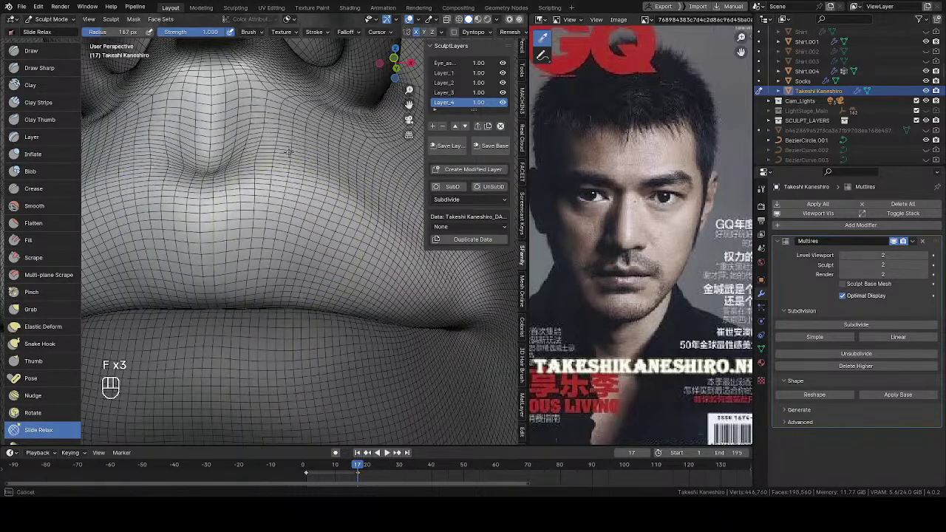
{"action": "middle_click_drag", "start_coordinate": [285, 163], "coordinate": [283, 181]}
{"action": "key", "text": "f"}
{"action": "left_click", "coordinate": [280, 146]}
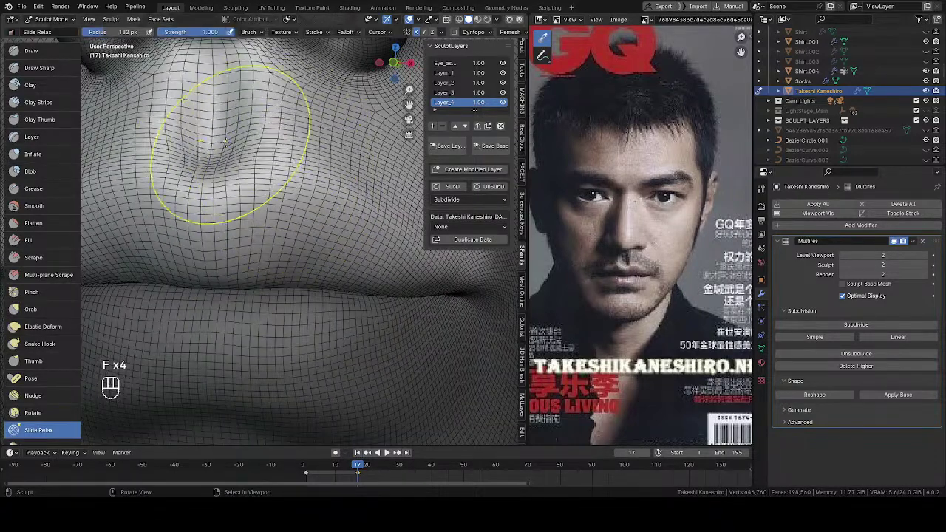
{"action": "left_click_drag", "start_coordinate": [217, 120], "coordinate": [212, 134]}
Slide the mesh flow across the upper lip beside the philtrum, using brush radii of 191 and 229 px
{"action": "middle_click_drag", "start_coordinate": [209, 140], "coordinate": [206, 161]}
{"action": "key", "text": "f"}
{"action": "left_click", "coordinate": [209, 163]}
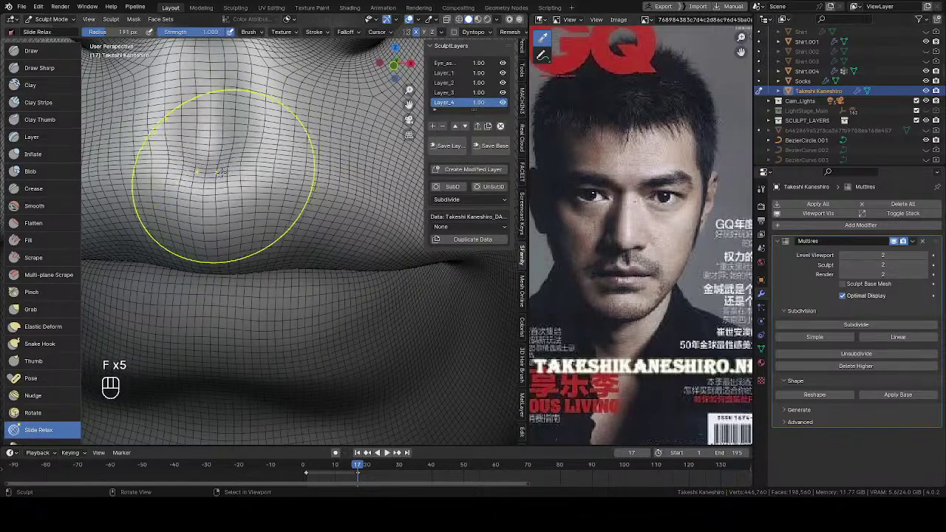
{"action": "left_click_drag", "start_coordinate": [296, 150], "coordinate": [339, 172]}
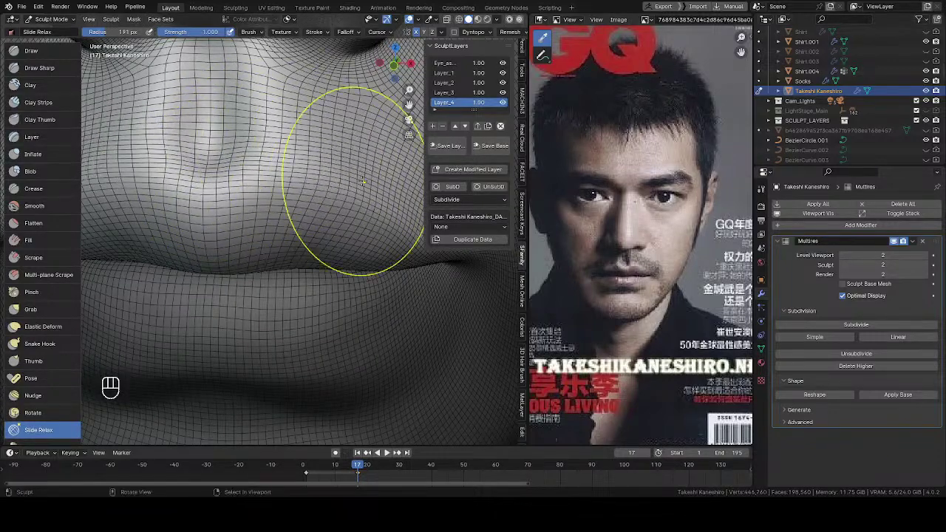
{"action": "middle_click_drag", "start_coordinate": [377, 200], "coordinate": [270, 179]}
{"action": "key", "text": "f"}
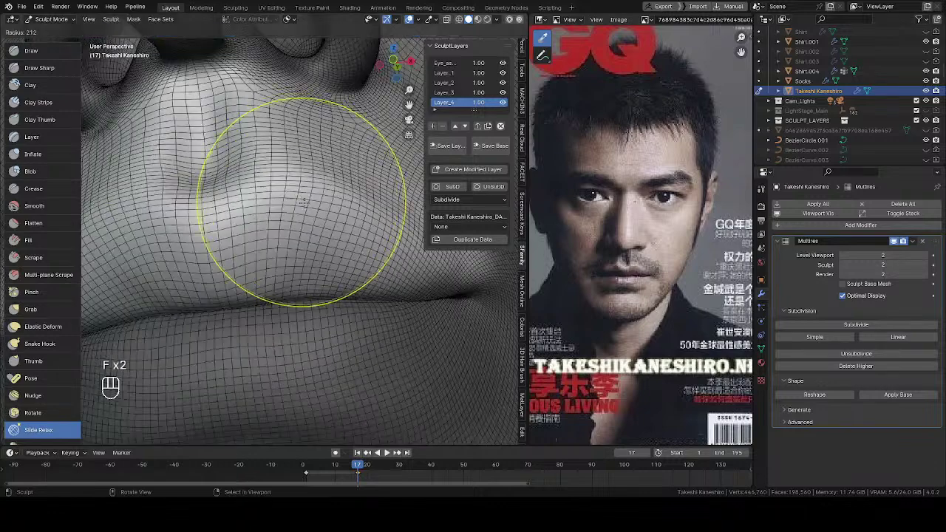
{"action": "left_click", "coordinate": [270, 180]}
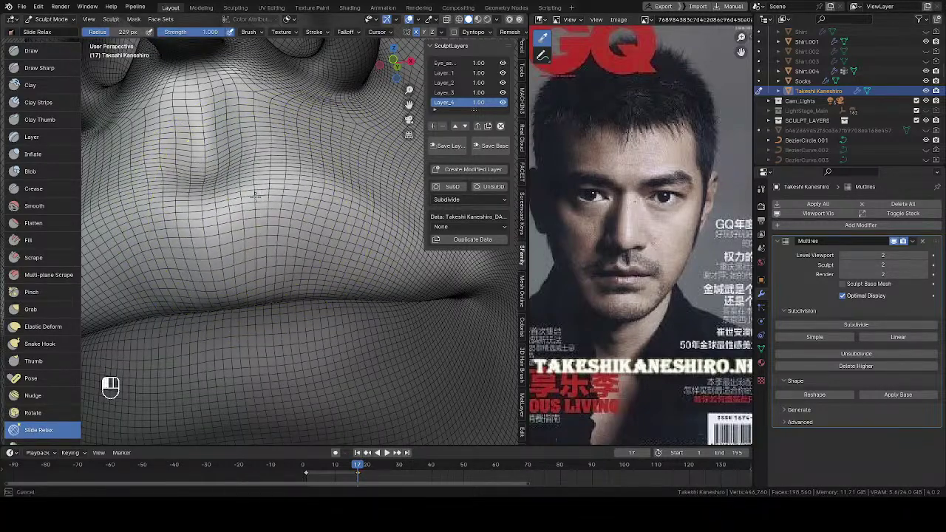
{"action": "left_click_drag", "start_coordinate": [386, 233], "coordinate": [387, 236]}
{"action": "middle_click_drag", "start_coordinate": [387, 236], "coordinate": [377, 229]}
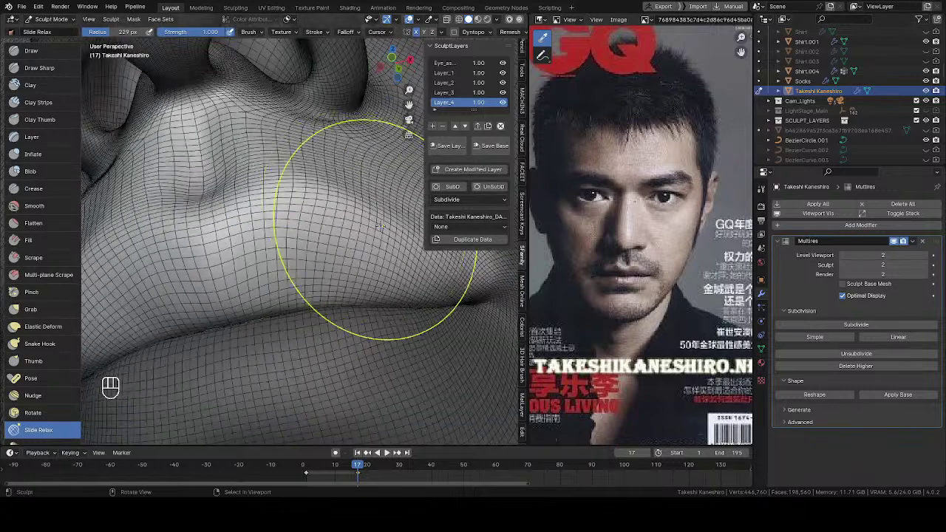
Slide the upper lip's mesh from near the mouth corner toward the center and set the brush radius to 197 px
{"action": "key", "text": "f"}
{"action": "left_click", "coordinate": [392, 247]}
{"action": "mouse_move", "coordinate": [413, 252]}
{"action": "left_mouse_down"}
{"action": "mouse_move", "coordinate": [427, 244]}
{"action": "mouse_move", "coordinate": [384, 258]}
{"action": "mouse_move", "coordinate": [237, 253]}
{"action": "mouse_move", "coordinate": [259, 266]}
{"action": "mouse_move", "coordinate": [216, 244]}
{"action": "left_mouse_up"}
{"action": "key", "text": "f"}
{"action": "left_click", "coordinate": [373, 256]}
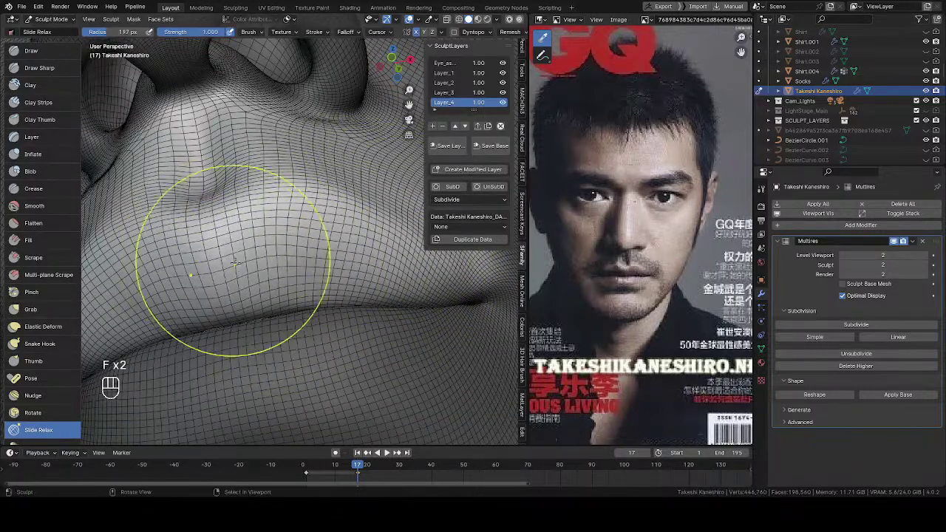
Enlarge the Slide Relax brush to 242 px and slide the mesh at the center of the upper lip seen from below
{"action": "key", "text": "f"}
{"action": "left_click", "coordinate": [267, 301]}
{"action": "middle_click_drag", "start_coordinate": [264, 302], "coordinate": [251, 274]}
{"action": "key", "text": "f"}
{"action": "left_click", "coordinate": [253, 279]}
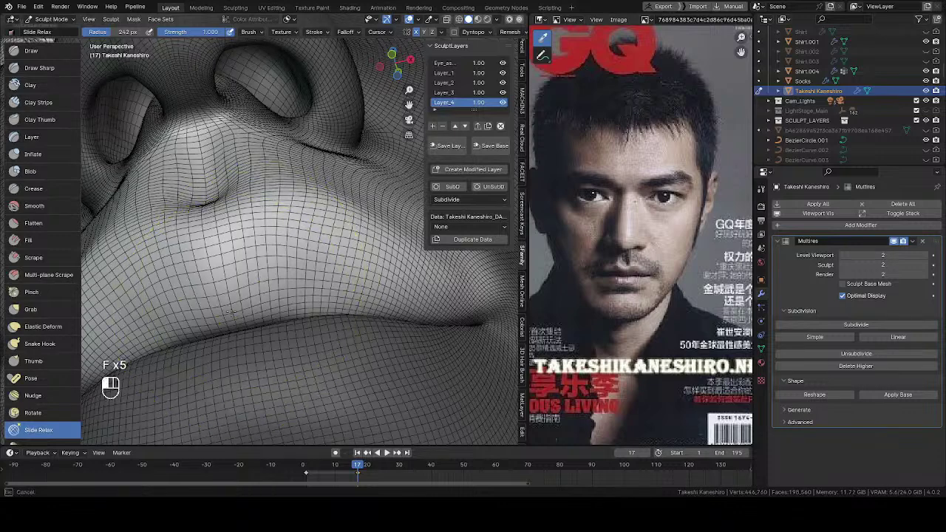
{"action": "left_click_drag", "start_coordinate": [230, 267], "coordinate": [275, 293]}
Slide the mesh along the side of the upper lip and near the mouth corner with a 251 px brush
{"action": "key", "text": "f"}
{"action": "left_click", "coordinate": [291, 301]}
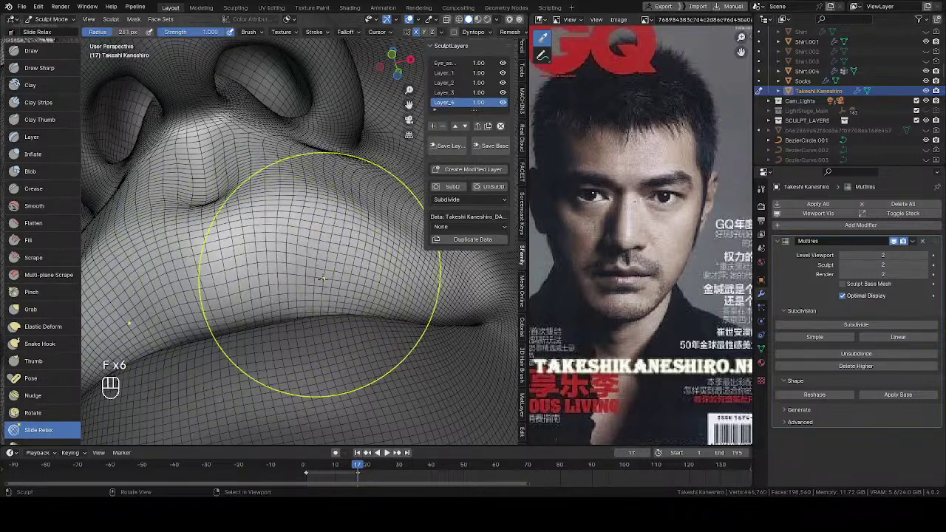
{"action": "left_click_drag", "start_coordinate": [340, 277], "coordinate": [373, 280]}
{"action": "left_click", "coordinate": [372, 279]}
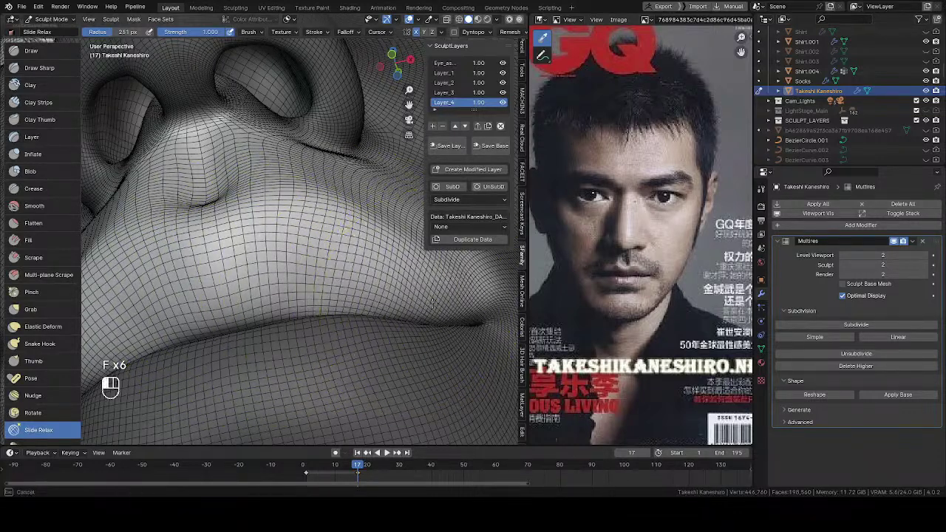
{"action": "left_click_drag", "start_coordinate": [434, 316], "coordinate": [448, 295]}
{"action": "left_click_drag", "start_coordinate": [343, 270], "coordinate": [338, 243]}
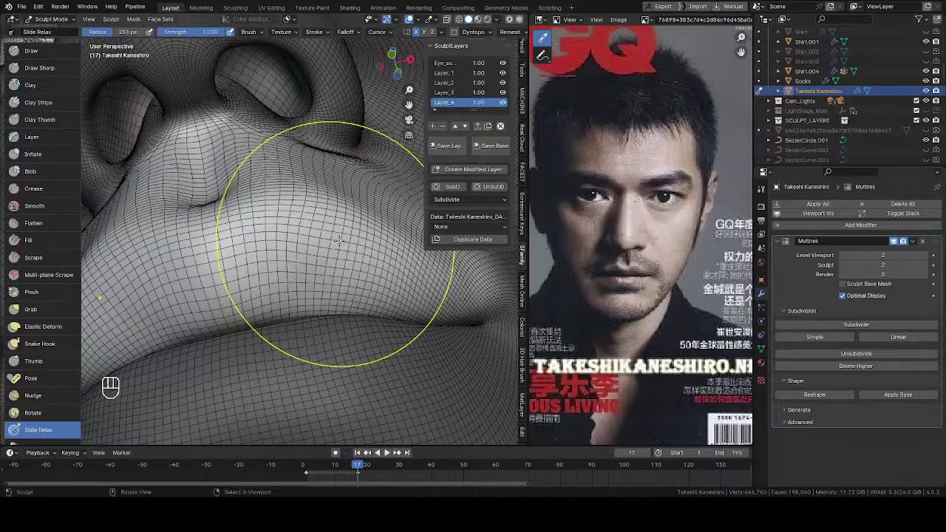
Relax the mesh over the side of the upper lip with a 178 px brush
{"action": "mouse_move", "coordinate": [310, 237]}
{"action": "middle_mouse_down"}
{"action": "mouse_move", "coordinate": [306, 300]}
{"action": "mouse_move", "coordinate": [301, 272]}
{"action": "mouse_move", "coordinate": [238, 267]}
{"action": "mouse_move", "coordinate": [289, 240]}
{"action": "mouse_move", "coordinate": [279, 218]}
{"action": "middle_mouse_up"}
{"action": "key", "text": "f"}
{"action": "left_click", "coordinate": [260, 215]}
{"action": "key", "text": "f"}
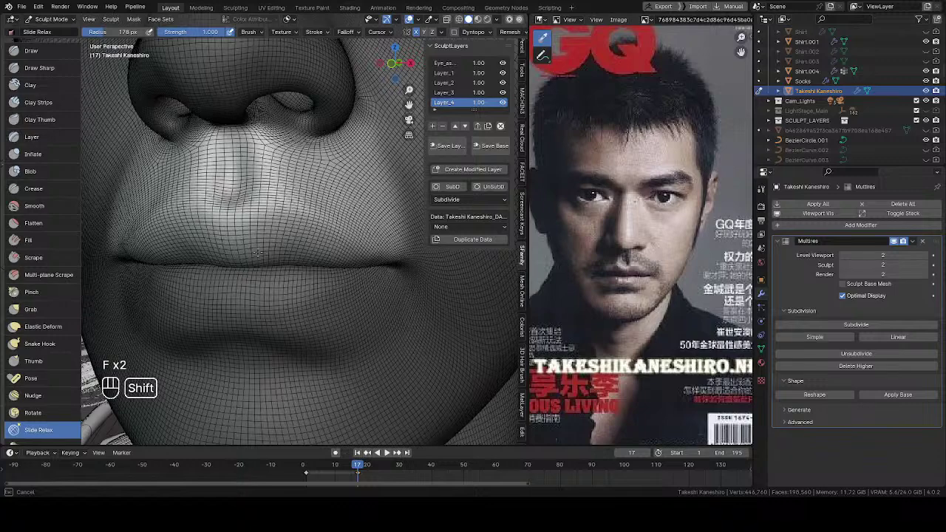
{"action": "left_click_drag", "start_coordinate": [287, 209], "coordinate": [317, 245], "text": "shift"}
Switch the head to Object Mode and turn off its wireframe
{"action": "middle_click_drag", "start_coordinate": [328, 248], "coordinate": [299, 210]}
{"action": "key", "text": "Tab"}
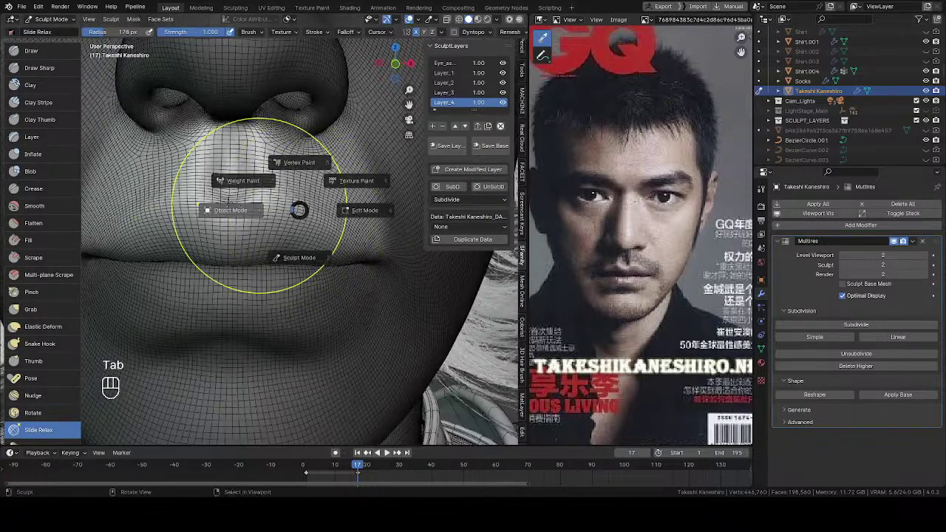
{"action": "left_click", "coordinate": [252, 223]}
{"action": "key", "text": "q"}
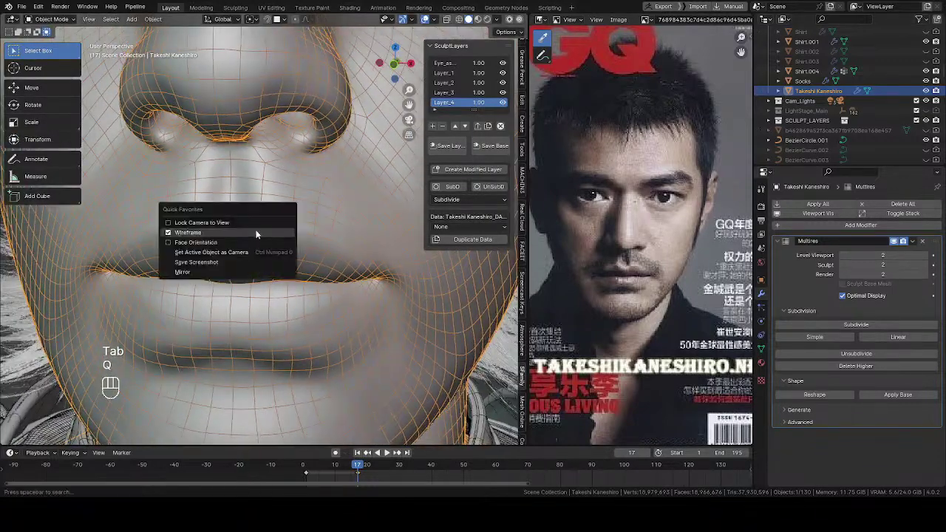
{"action": "left_click", "coordinate": [195, 235]}
Switch to rendered shading and examine the lips from the front, from the side and up close
{"action": "key", "text": "z"}
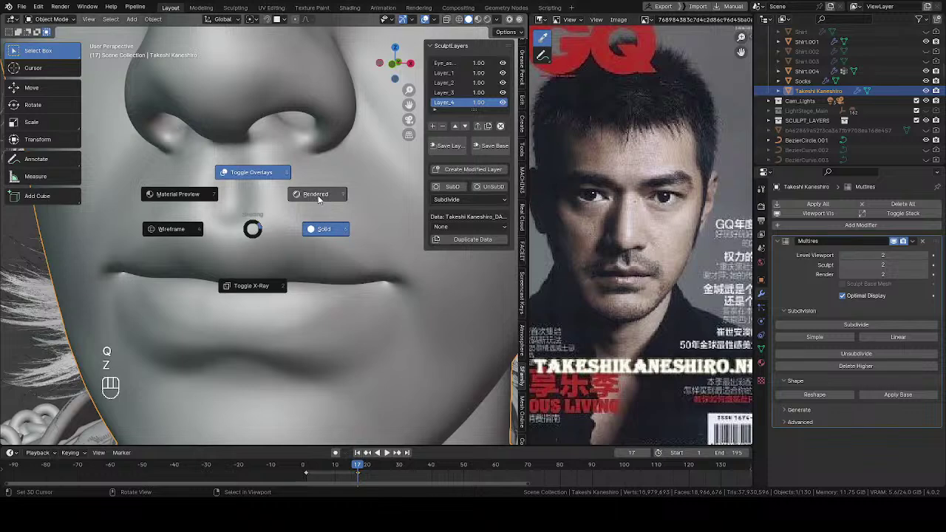
{"action": "left_click", "coordinate": [203, 190]}
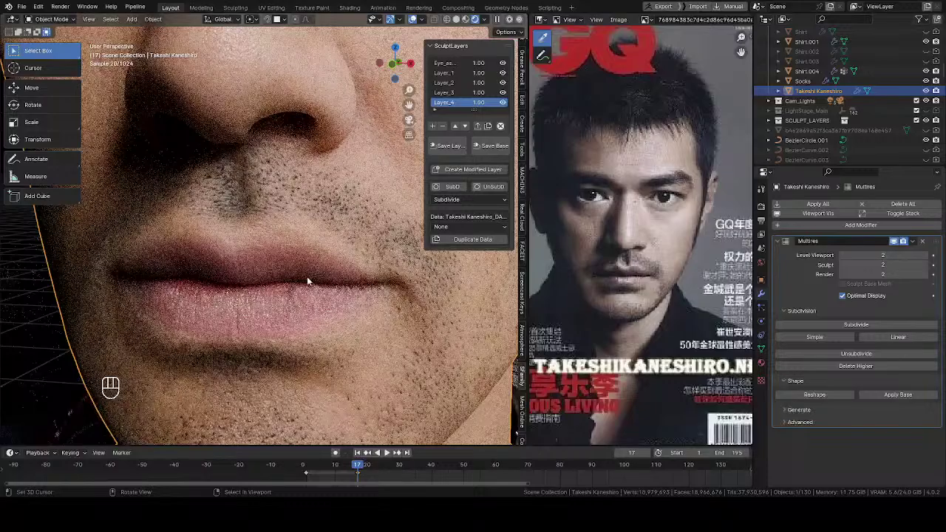
{"action": "middle_click_drag", "start_coordinate": [306, 276], "coordinate": [422, 270]}
{"action": "scroll", "coordinate": [272, 215], "scroll_direction": "up", "scroll_amount": 4}
{"action": "scroll", "coordinate": [312, 193], "scroll_direction": "down", "scroll_amount": 5}
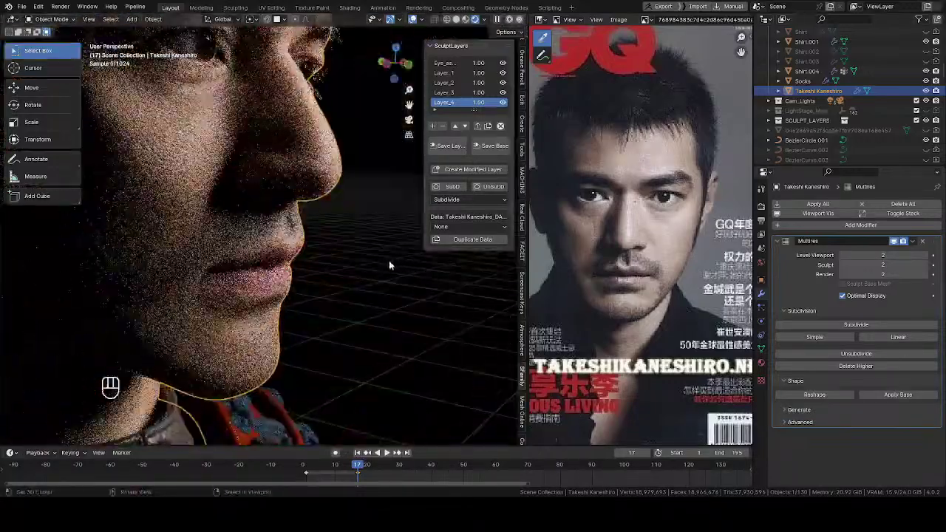
{"action": "mouse_move", "coordinate": [298, 224]}
{"action": "middle_mouse_down"}
{"action": "mouse_move", "coordinate": [308, 228]}
{"action": "mouse_move", "coordinate": [297, 182]}
{"action": "mouse_move", "coordinate": [283, 264]}
{"action": "mouse_move", "coordinate": [301, 229]}
{"action": "middle_mouse_up"}
{"action": "scroll", "coordinate": [308, 228], "scroll_direction": "up", "scroll_amount": 6}
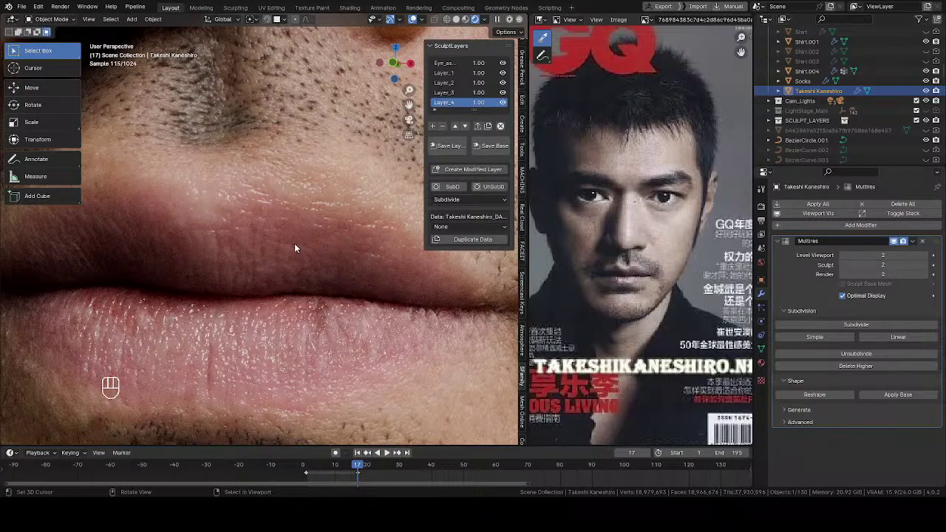
{"action": "middle_click_drag", "start_coordinate": [294, 221], "coordinate": [206, 257], "text": "ctrl"}
Return to solid shading and enter Texture Paint mode to inspect the color texture along the upper lip border
{"action": "key", "text": "z"}
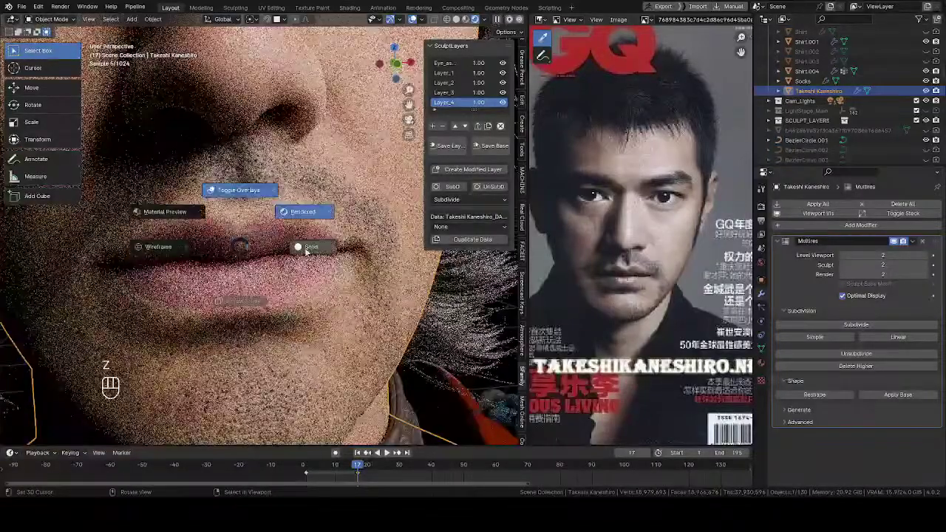
{"action": "key", "text": "Tab"}
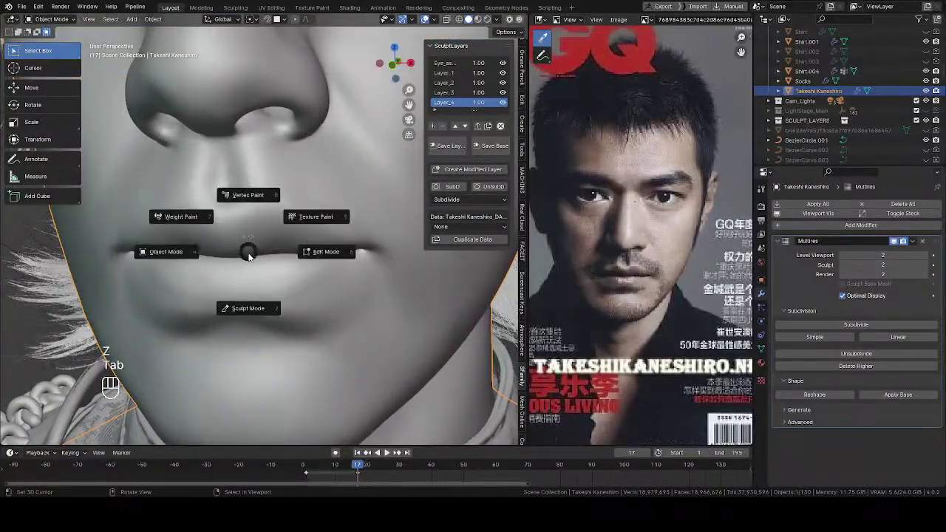
{"action": "left_click", "coordinate": [316, 217]}
{"action": "middle_click_drag", "start_coordinate": [296, 211], "coordinate": [294, 164]}
{"action": "scroll", "coordinate": [294, 164], "scroll_direction": "up", "scroll_amount": 6}
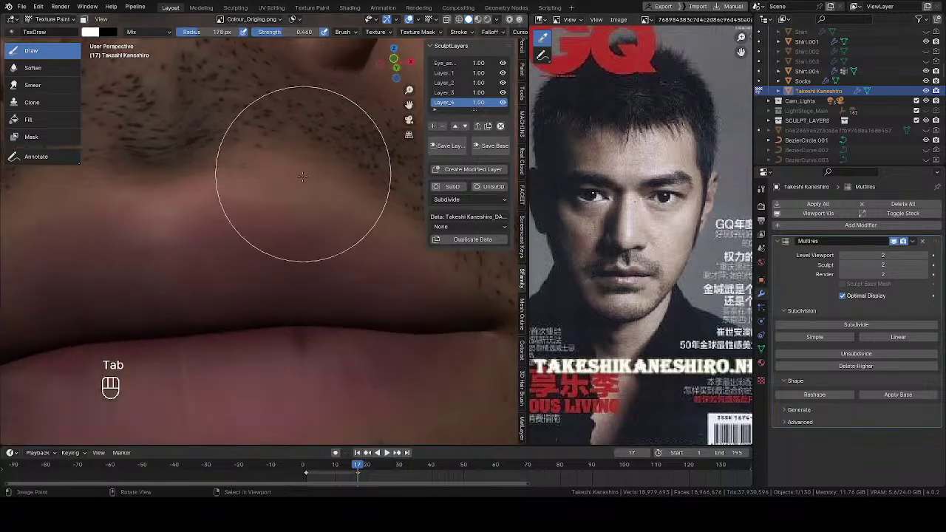
{"action": "scroll", "coordinate": [286, 221], "scroll_direction": "down", "scroll_amount": 5}
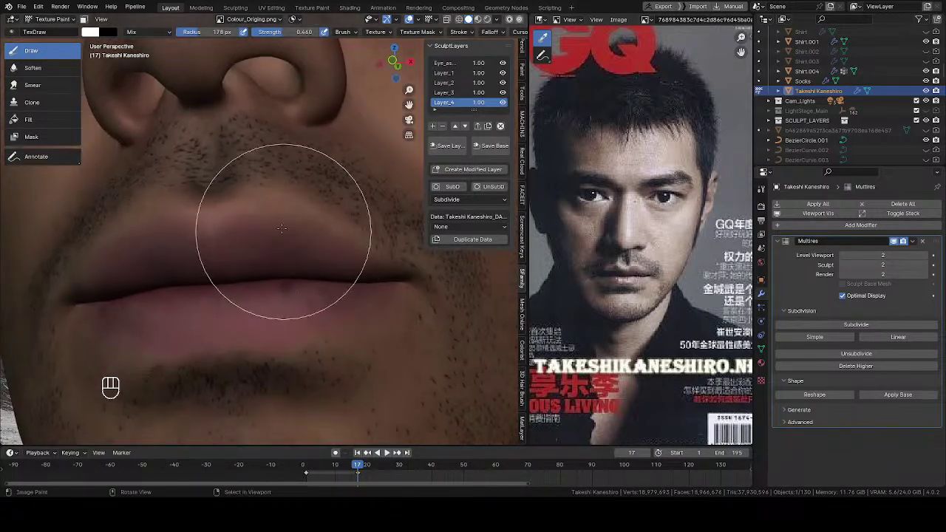
{"action": "mouse_move", "coordinate": [294, 240]}
{"action": "middle_mouse_down"}
{"action": "mouse_move", "coordinate": [261, 153]}
{"action": "mouse_move", "coordinate": [291, 222]}
{"action": "middle_mouse_up"}
Return to Sculpt Mode, turn on the wireframe over the lips and set the brush radius to 140 px
{"action": "key", "text": "Tab"}
{"action": "left_click", "coordinate": [302, 279]}
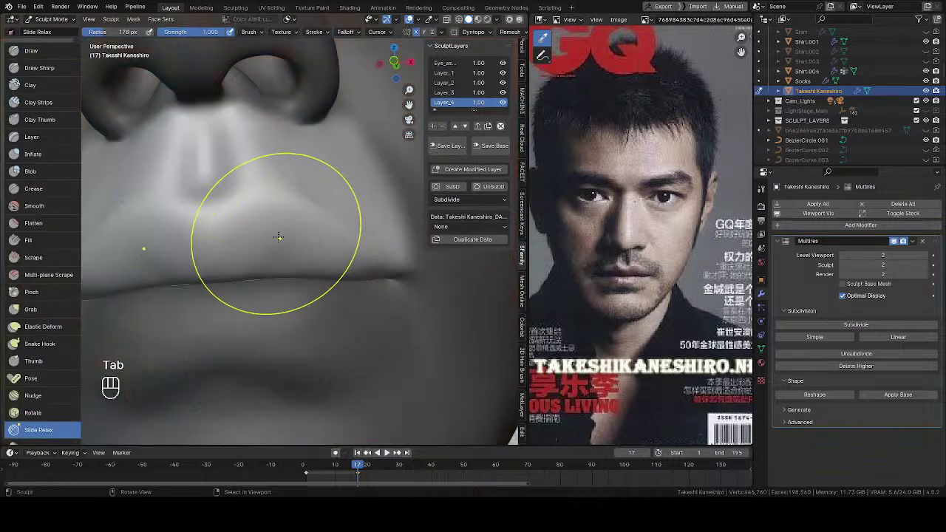
{"action": "key", "text": "q"}
{"action": "left_click", "coordinate": [244, 238]}
{"action": "mouse_move", "coordinate": [254, 234]}
{"action": "middle_mouse_down"}
{"action": "mouse_move", "coordinate": [275, 228]}
{"action": "mouse_move", "coordinate": [268, 222]}
{"action": "middle_mouse_up"}
{"action": "key", "text": "f"}
{"action": "left_click", "coordinate": [257, 232]}
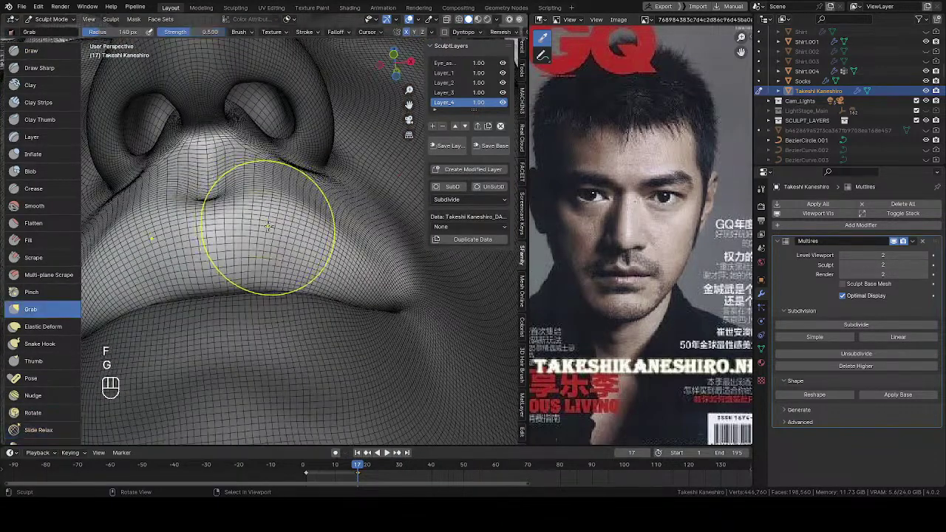
Add Slide Relax to the quick favorites and activate it in place of the Grab brush
{"action": "key", "text": "g"}
{"action": "key", "text": "Escape"}
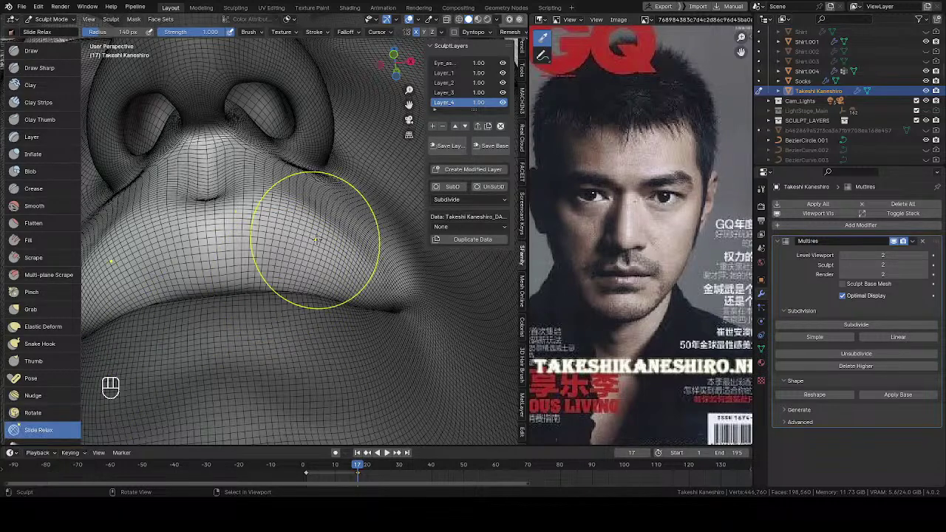
{"action": "key", "text": "q"}
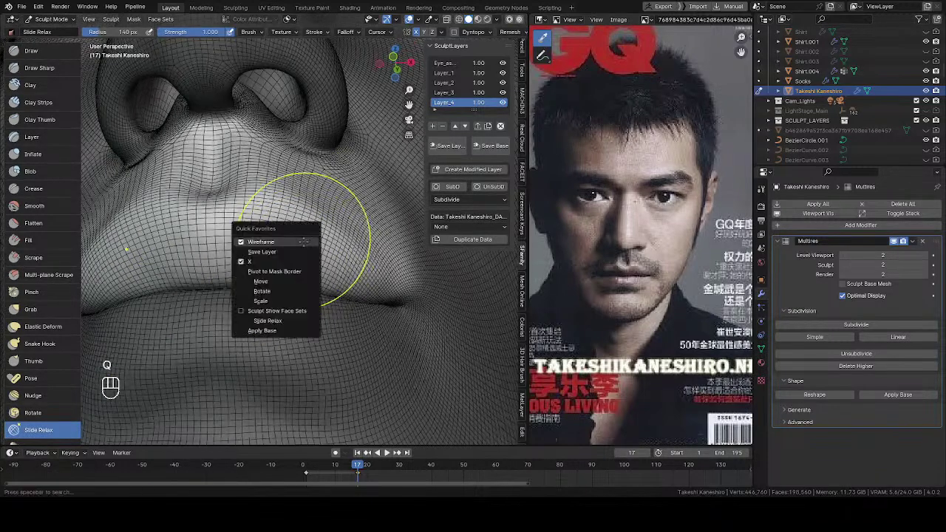
{"action": "left_click", "coordinate": [280, 321]}
Adjust the Slide Relax radius over the upper lip and slide the philtrum's mesh slightly upward
{"action": "mouse_move", "coordinate": [293, 232]}
{"action": "middle_mouse_down"}
{"action": "mouse_move", "coordinate": [264, 260]}
{"action": "mouse_move", "coordinate": [234, 263]}
{"action": "mouse_move", "coordinate": [249, 194]}
{"action": "middle_mouse_up"}
{"action": "key", "text": "f"}
{"action": "left_click", "coordinate": [278, 243]}
{"action": "key", "text": "f"}
{"action": "left_click", "coordinate": [298, 238]}
{"action": "key", "text": "f"}
{"action": "left_click", "coordinate": [279, 255]}
{"action": "key", "text": "f"}
{"action": "left_click", "coordinate": [227, 239]}
{"action": "key", "text": "f"}
{"action": "left_click", "coordinate": [334, 195]}
{"action": "mouse_move", "coordinate": [217, 183]}
{"action": "left_mouse_down"}
{"action": "mouse_move", "coordinate": [209, 181]}
{"action": "mouse_move", "coordinate": [212, 165]}
{"action": "left_mouse_up"}
Resize the brush and slide the mesh from the base of the philtrum up toward the nostril
{"action": "middle_click_drag", "start_coordinate": [213, 164], "coordinate": [211, 196]}
{"action": "key", "text": "f"}
{"action": "left_click", "coordinate": [209, 198]}
{"action": "mouse_move", "coordinate": [205, 193]}
{"action": "left_mouse_down"}
{"action": "mouse_move", "coordinate": [217, 159]}
{"action": "mouse_move", "coordinate": [265, 164]}
{"action": "mouse_move", "coordinate": [272, 140]}
{"action": "left_mouse_up"}
Set the brush radius to 168 px and slide the mesh between the philtrum and the side of the upper lip
{"action": "key", "text": "f"}
{"action": "left_click", "coordinate": [218, 164]}
{"action": "key", "text": "f"}
{"action": "left_click", "coordinate": [251, 138]}
{"action": "mouse_move", "coordinate": [294, 180]}
{"action": "left_mouse_down"}
{"action": "mouse_move", "coordinate": [290, 197]}
{"action": "mouse_move", "coordinate": [274, 192]}
{"action": "mouse_move", "coordinate": [273, 214]}
{"action": "mouse_move", "coordinate": [237, 196]}
{"action": "left_mouse_up"}
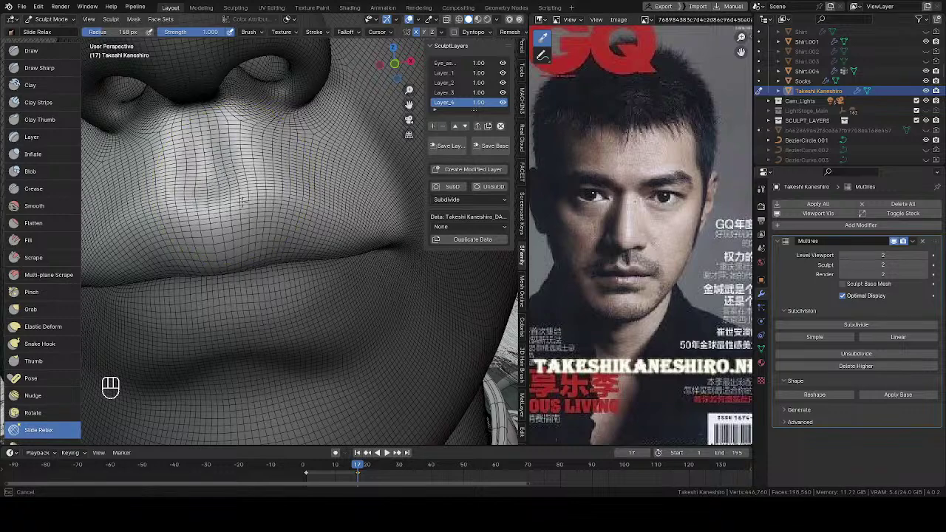
{"action": "mouse_move", "coordinate": [289, 211]}
{"action": "left_mouse_down"}
{"action": "mouse_move", "coordinate": [319, 223]}
{"action": "mouse_move", "coordinate": [309, 188]}
{"action": "left_mouse_up"}
{"action": "mouse_move", "coordinate": [308, 188]}
{"action": "left_mouse_down"}
{"action": "mouse_move", "coordinate": [325, 156]}
{"action": "mouse_move", "coordinate": [302, 151]}
{"action": "mouse_move", "coordinate": [338, 189]}
{"action": "left_mouse_up"}
Set the brush radius to 143 px and slide the mesh along the upper lip toward the mouth corner
{"action": "middle_click_drag", "start_coordinate": [337, 209], "coordinate": [243, 263]}
{"action": "key", "text": "f"}
{"action": "left_click", "coordinate": [226, 279]}
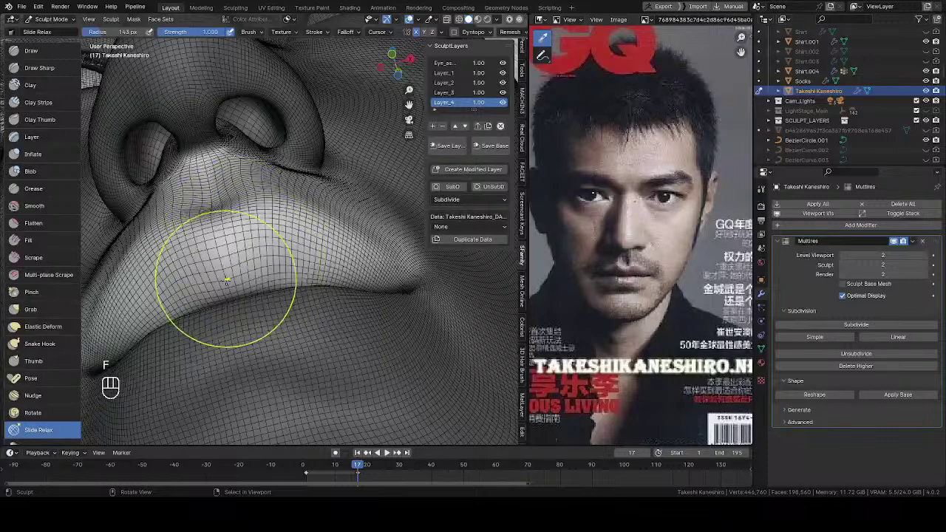
{"action": "mouse_move", "coordinate": [227, 279]}
{"action": "left_mouse_down"}
{"action": "mouse_move", "coordinate": [247, 253]}
{"action": "mouse_move", "coordinate": [303, 258]}
{"action": "mouse_move", "coordinate": [327, 245]}
{"action": "mouse_move", "coordinate": [384, 282]}
{"action": "mouse_move", "coordinate": [383, 272]}
{"action": "left_mouse_up"}
Set the brush radius to 146 px and slide the mesh at the mouth corner slightly outward and up
{"action": "mouse_move", "coordinate": [304, 251]}
{"action": "middle_mouse_down"}
{"action": "mouse_move", "coordinate": [291, 278]}
{"action": "mouse_move", "coordinate": [322, 288]}
{"action": "mouse_move", "coordinate": [388, 281]}
{"action": "middle_mouse_up"}
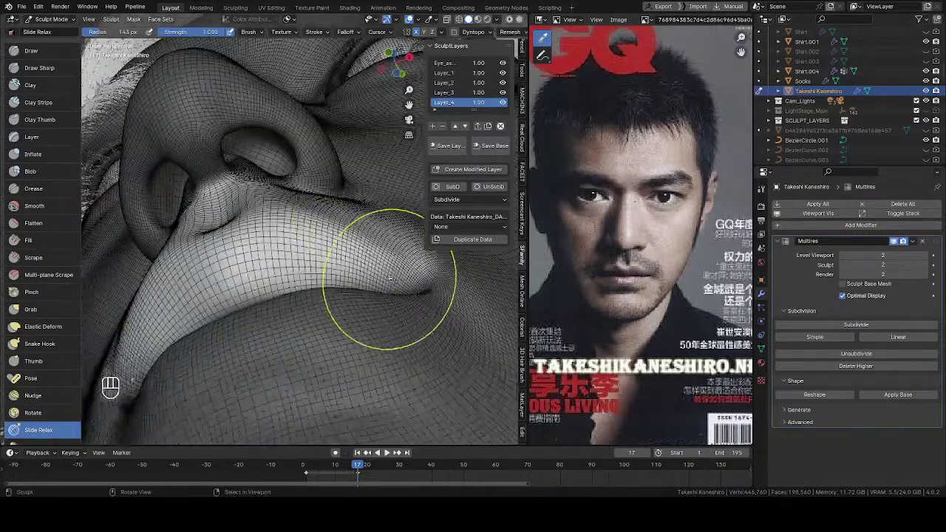
{"action": "key", "text": "f"}
{"action": "left_click", "coordinate": [399, 292]}
{"action": "left_click_drag", "start_coordinate": [397, 291], "coordinate": [411, 281]}
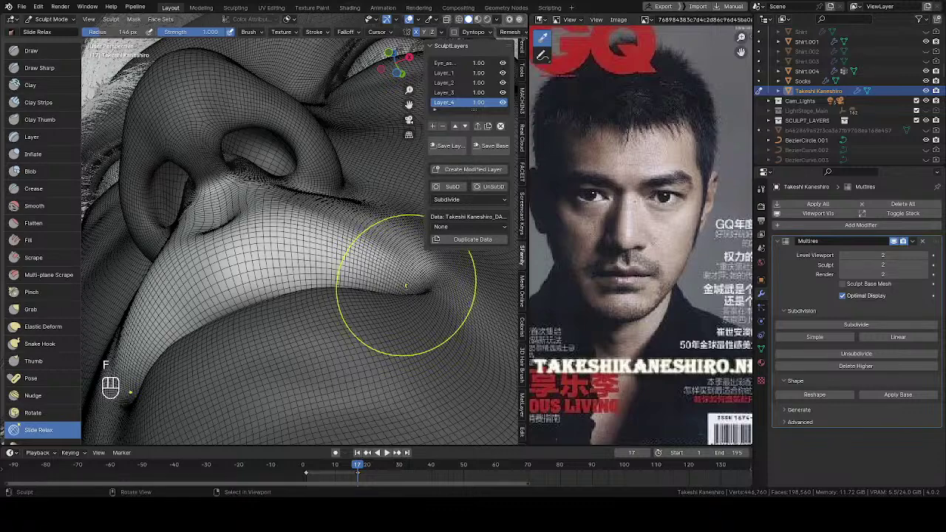
Switch the head to Object Mode and turn off its wireframe display
{"action": "middle_click_drag", "start_coordinate": [338, 291], "coordinate": [317, 292]}
{"action": "key", "text": "Tab"}
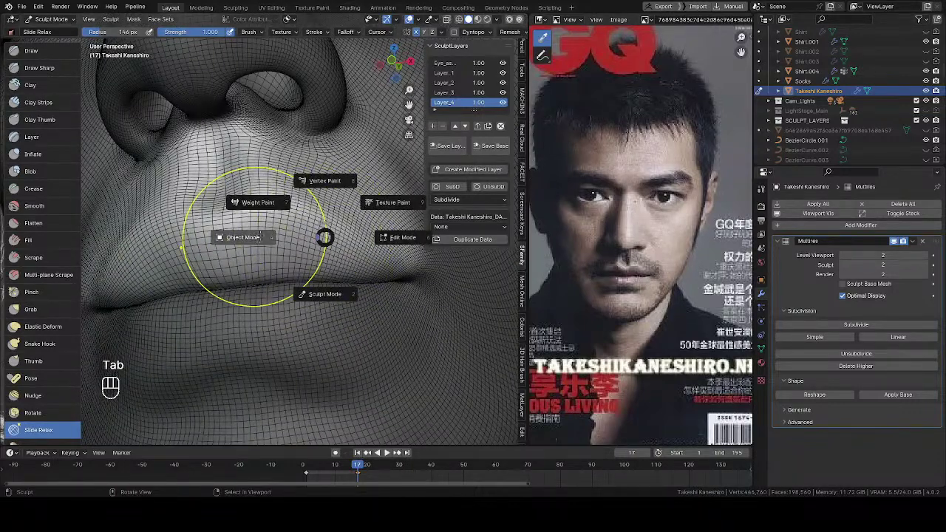
{"action": "left_click", "coordinate": [218, 232]}
{"action": "key", "text": "q"}
{"action": "left_click", "coordinate": [214, 244]}
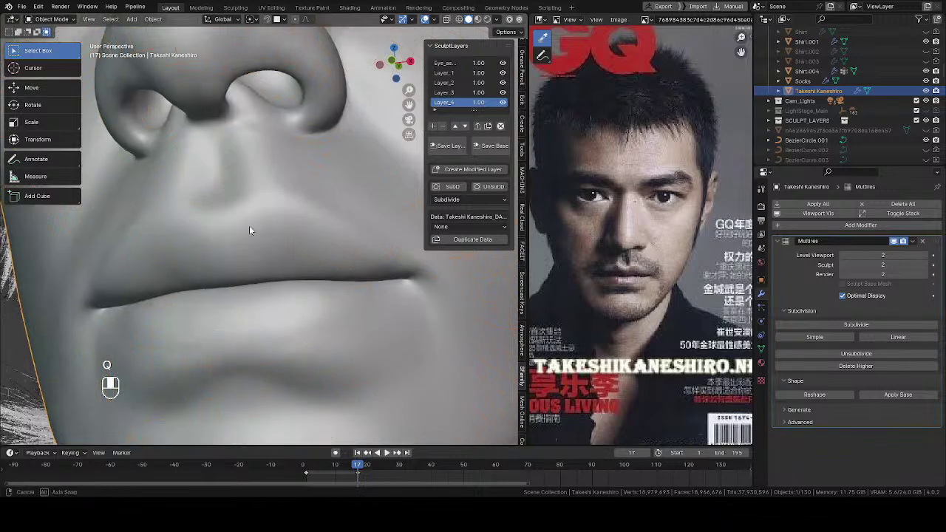
Preview the lips and the whole face in rendered shading with the overlays hidden
{"action": "key", "text": "z"}
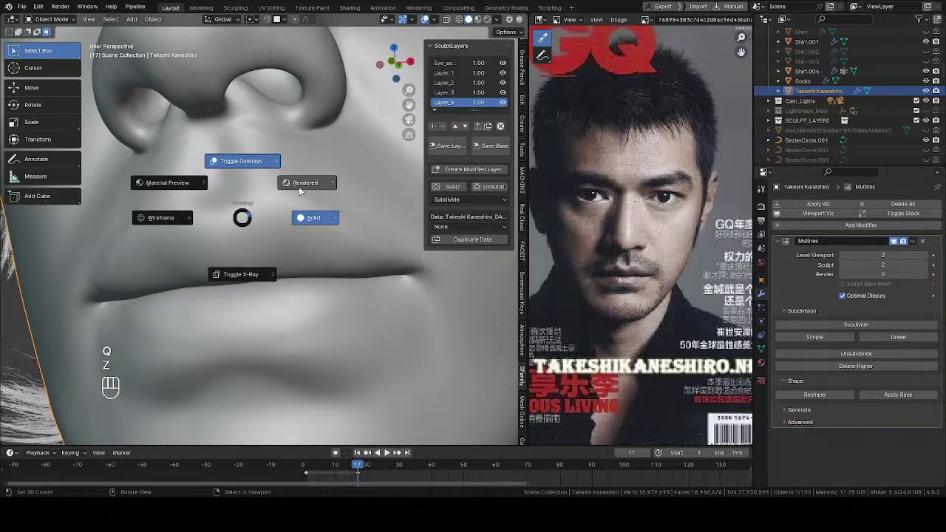
{"action": "key", "text": "9"}
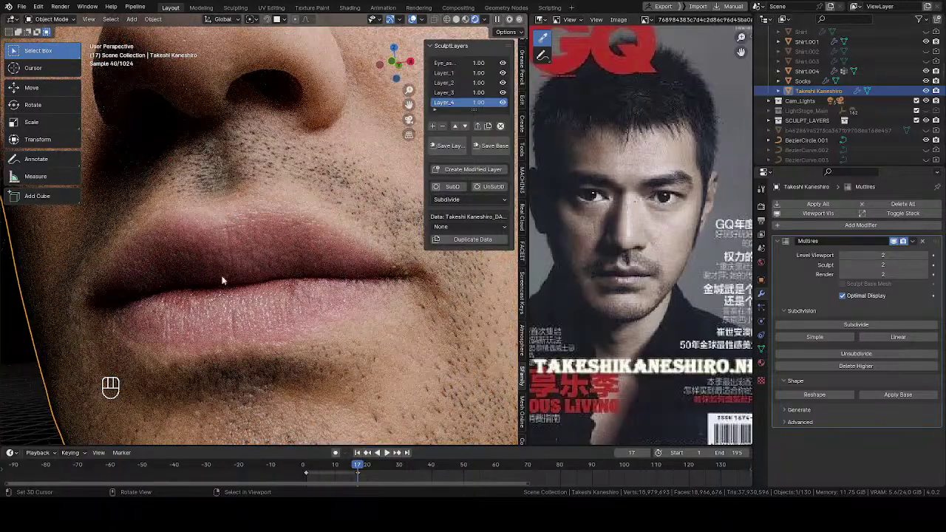
{"action": "middle_click_drag", "start_coordinate": [222, 280], "coordinate": [314, 229]}
{"action": "key", "text": "shift+alt+z"}
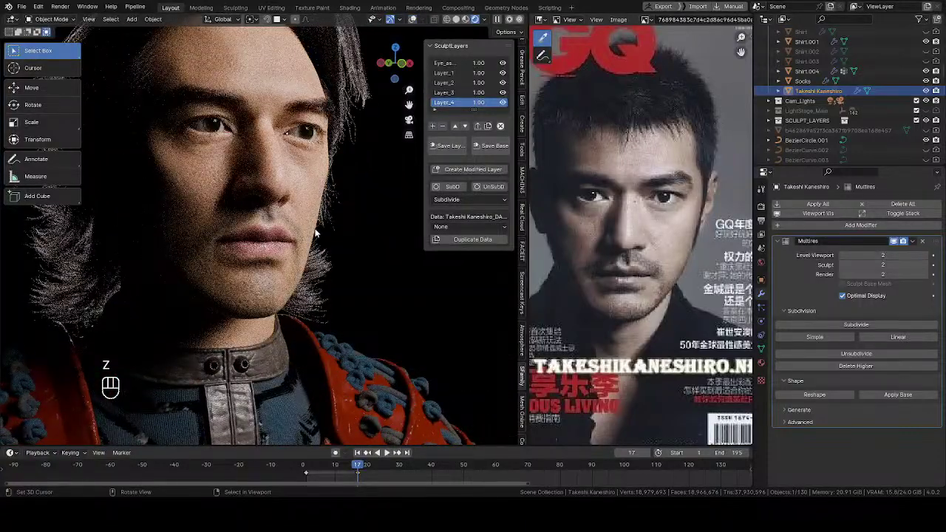
{"action": "middle_click_drag", "start_coordinate": [292, 227], "coordinate": [350, 232]}
Save the file and compare the rendered portrait with the reference photo
{"action": "key", "text": "ctrl+s"}
{"action": "key", "text": "ctrl+s"}
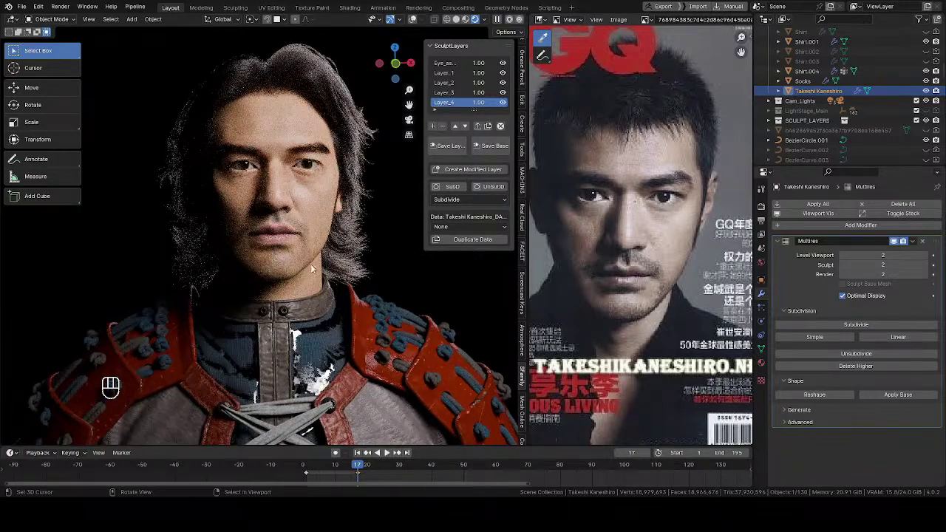
{"action": "middle_click_drag", "start_coordinate": [304, 296], "coordinate": [295, 255]}
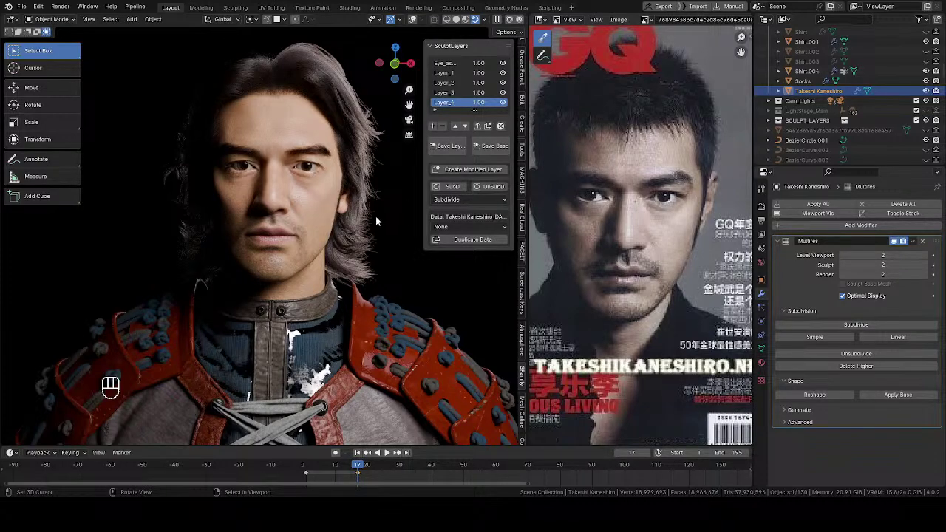
{"action": "middle_click_drag", "start_coordinate": [348, 267], "coordinate": [341, 277]}
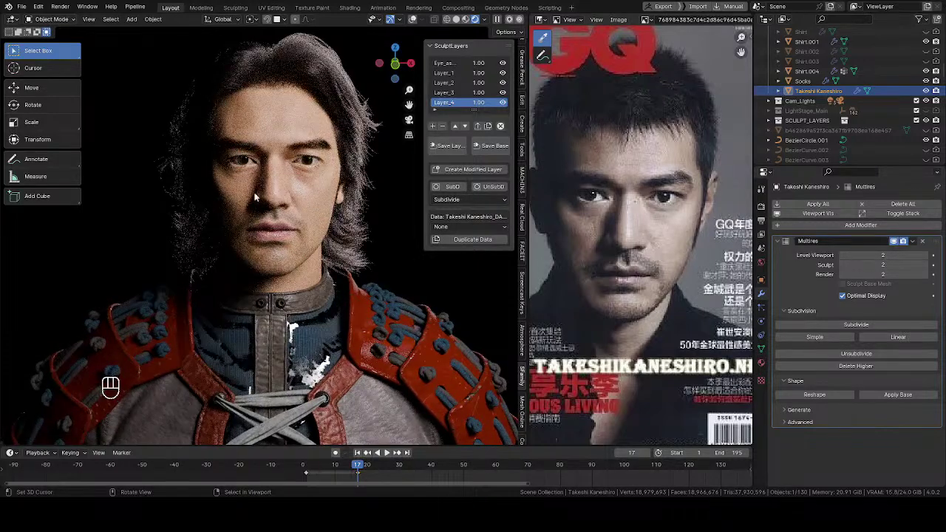
Return the head to solid shading and Sculpt Mode for another comparison of its shape with the reference photo
{"action": "key", "text": "z"}
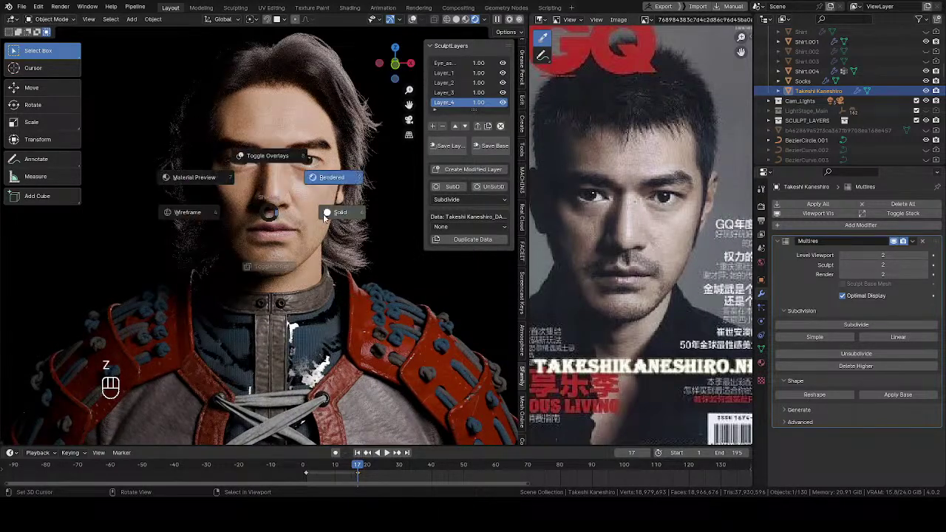
{"action": "left_click", "coordinate": [322, 213]}
{"action": "key", "text": "Tab"}
{"action": "left_click", "coordinate": [303, 220]}
{"action": "middle_click_drag", "start_coordinate": [303, 220], "coordinate": [288, 286], "text": "shift"}
{"action": "mouse_move", "coordinate": [288, 287]}
{"action": "middle_mouse_down", "text": "ctrl"}
{"action": "mouse_move", "coordinate": [309, 215]}
{"action": "mouse_move", "coordinate": [286, 243]}
{"action": "mouse_move", "coordinate": [295, 360]}
{"action": "mouse_move", "coordinate": [337, 129]}
{"action": "mouse_move", "coordinate": [256, 197]}
{"action": "middle_mouse_up", "text": "ctrl"}
{"action": "mouse_move", "coordinate": [256, 196]}
{"action": "middle_mouse_down", "text": "ctrl"}
{"action": "mouse_move", "coordinate": [274, 239]}
{"action": "mouse_move", "coordinate": [170, 241]}
{"action": "mouse_move", "coordinate": [236, 251]}
{"action": "mouse_move", "coordinate": [330, 244]}
{"action": "mouse_move", "coordinate": [252, 199]}
{"action": "middle_mouse_up", "text": "ctrl"}
{"action": "scroll", "coordinate": [252, 199], "scroll_direction": "up", "scroll_amount": 1}
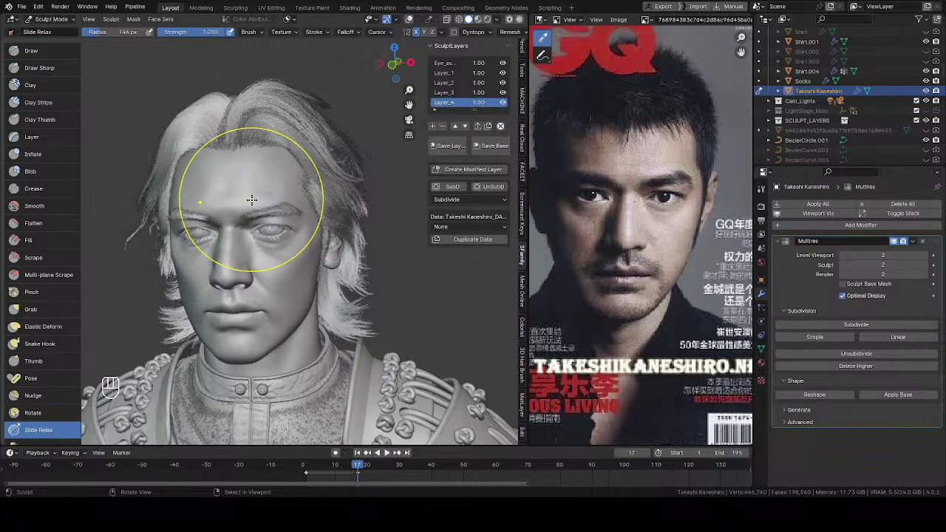
{"action": "mouse_move", "coordinate": [252, 200]}
{"action": "middle_mouse_down"}
{"action": "mouse_move", "coordinate": [132, 203]}
{"action": "mouse_move", "coordinate": [144, 235]}
{"action": "middle_mouse_up"}
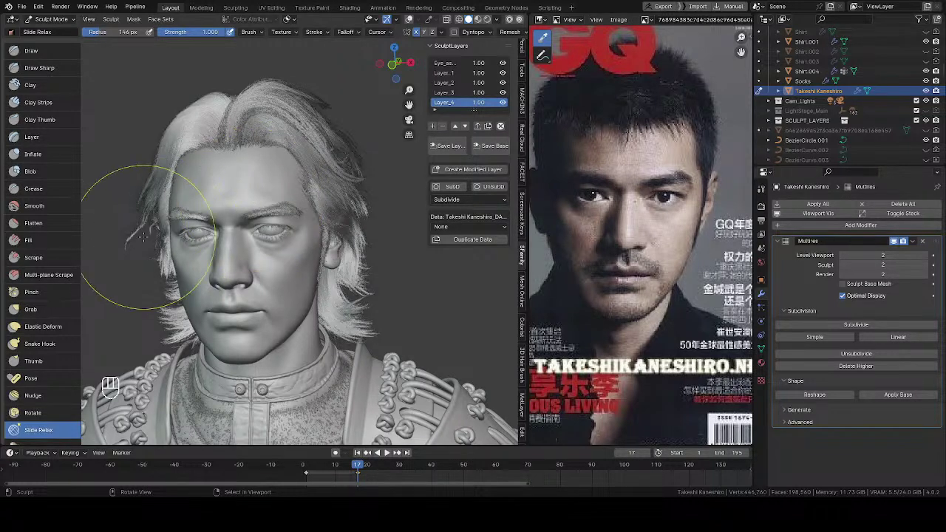
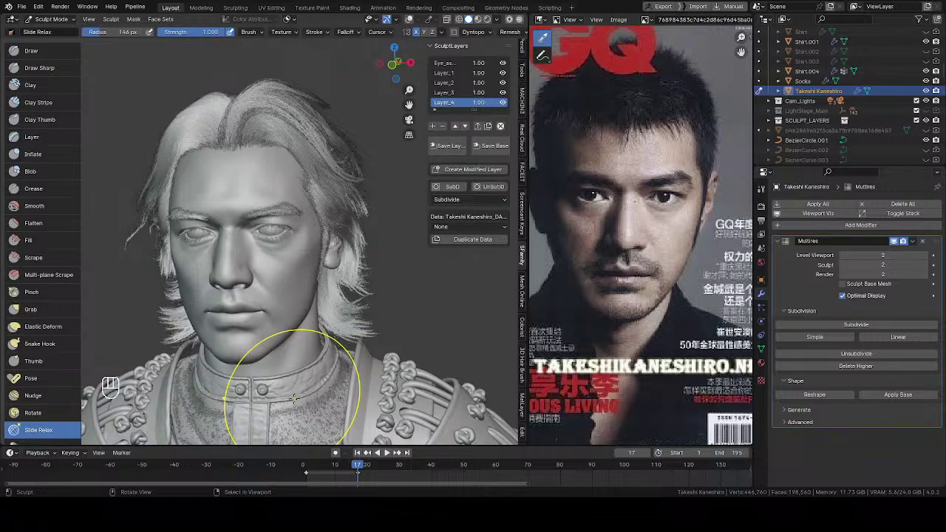
Switch to the Grab brush, set its radius to 124 px and try to nudge the upper forehead contour from below
{"action": "mouse_move", "coordinate": [127, 158]}
{"action": "middle_mouse_down"}
{"action": "mouse_move", "coordinate": [280, 339]}
{"action": "mouse_move", "coordinate": [270, 130]}
{"action": "middle_mouse_up"}
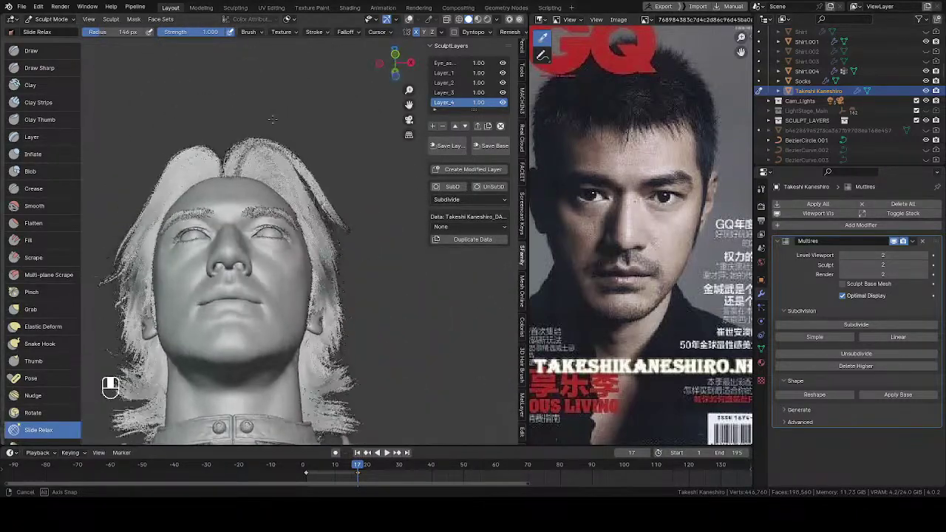
{"action": "mouse_move", "coordinate": [222, 173]}
{"action": "middle_mouse_down", "text": "ctrl"}
{"action": "mouse_move", "coordinate": [222, 136]}
{"action": "mouse_move", "coordinate": [244, 147]}
{"action": "mouse_move", "coordinate": [277, 205]}
{"action": "mouse_move", "coordinate": [276, 197]}
{"action": "middle_mouse_up", "text": "ctrl"}
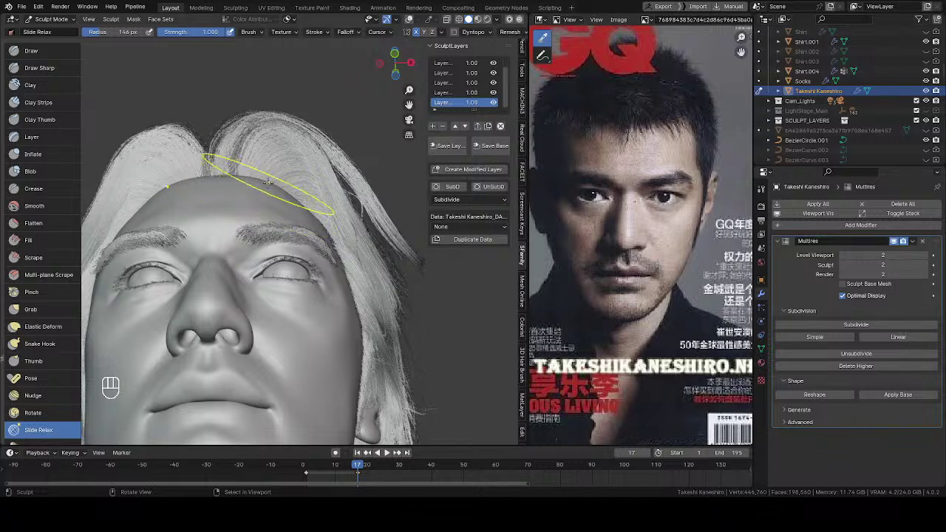
{"action": "key", "text": "g"}
{"action": "key", "text": "f"}
{"action": "left_click", "coordinate": [264, 183]}
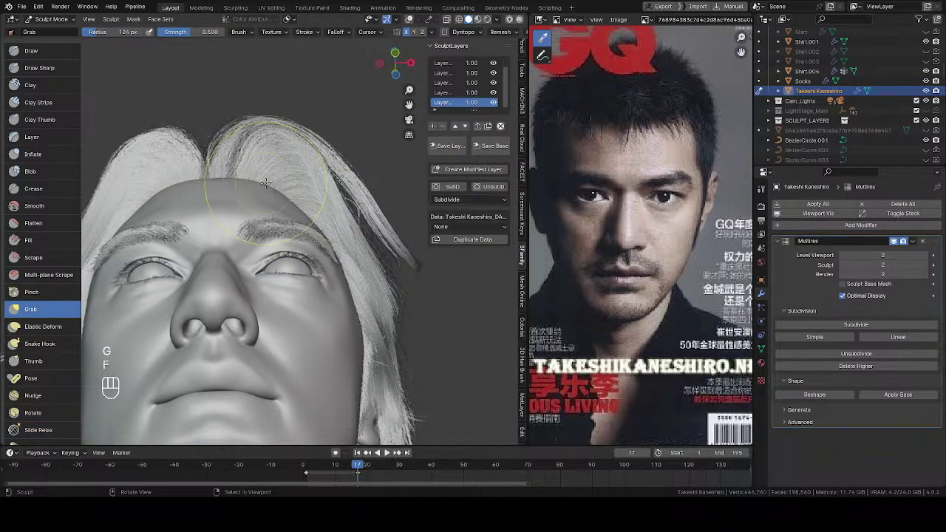
{"action": "left_click_drag", "start_coordinate": [267, 187], "coordinate": [268, 187]}
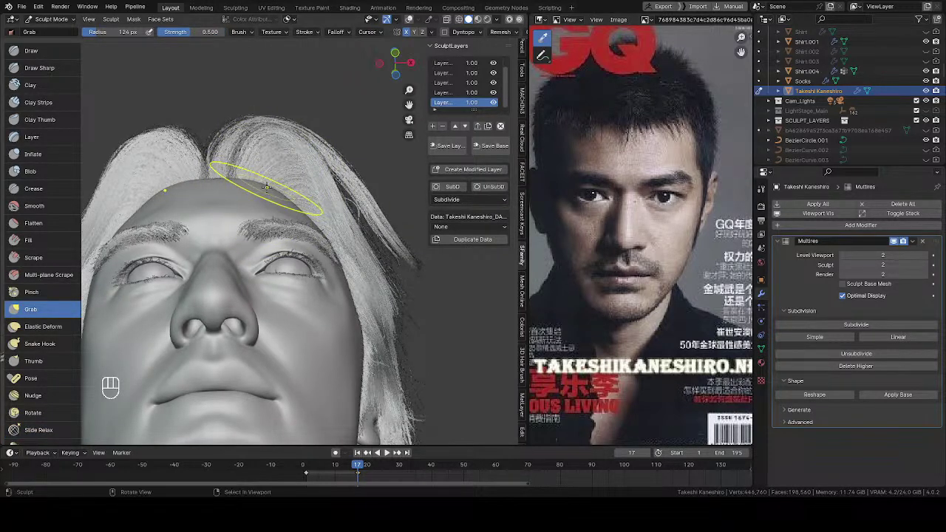
Set the Grab radius to 111 px and try to nudge the forehead contour at the hairline again
{"action": "middle_click_drag", "start_coordinate": [267, 189], "coordinate": [269, 188]}
{"action": "key", "text": "f"}
{"action": "left_click", "coordinate": [266, 186]}
{"action": "left_click_drag", "start_coordinate": [266, 186], "coordinate": [265, 184]}
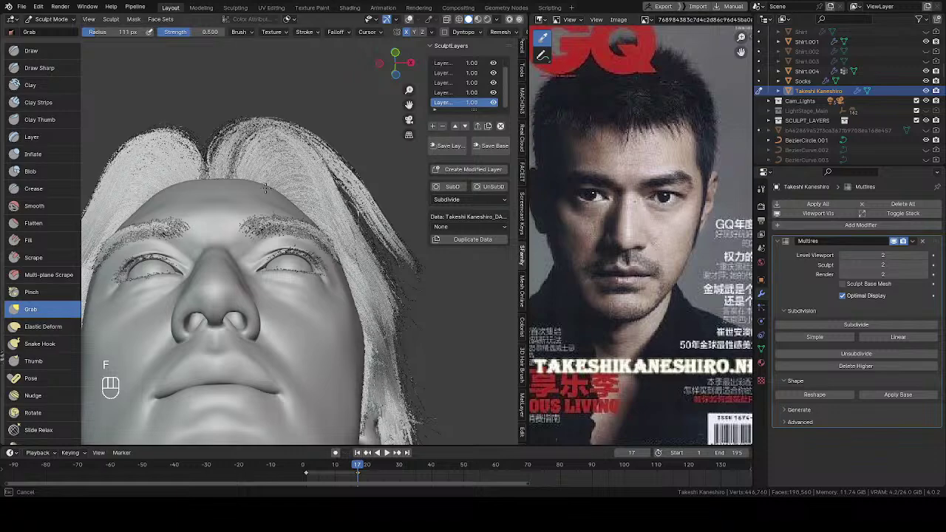
{"action": "middle_click_drag", "start_coordinate": [267, 187], "coordinate": [272, 221]}
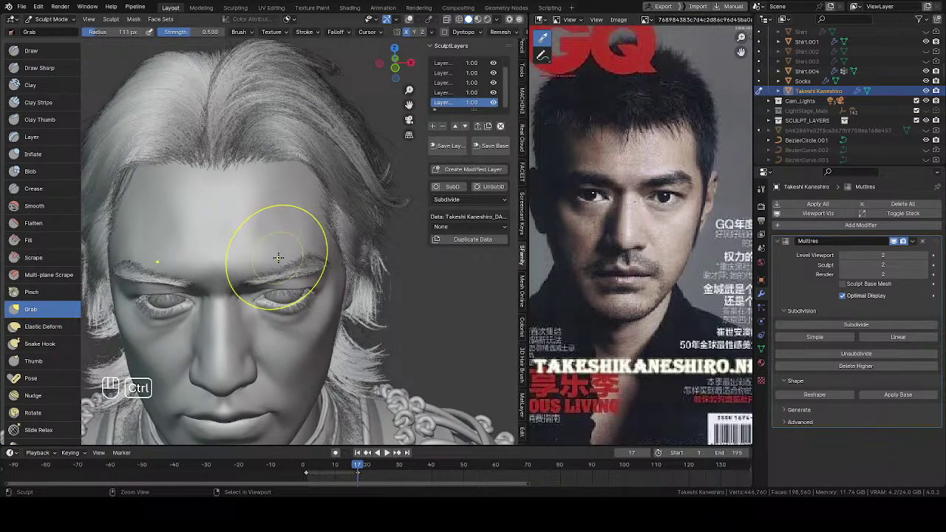
Turn the overlays back on and clear the mask covering the face
{"action": "mouse_move", "coordinate": [274, 257]}
{"action": "middle_mouse_down"}
{"action": "mouse_move", "coordinate": [270, 188]}
{"action": "mouse_move", "coordinate": [272, 214]}
{"action": "middle_mouse_up"}
{"action": "key", "text": "z"}
{"action": "key", "text": "z"}
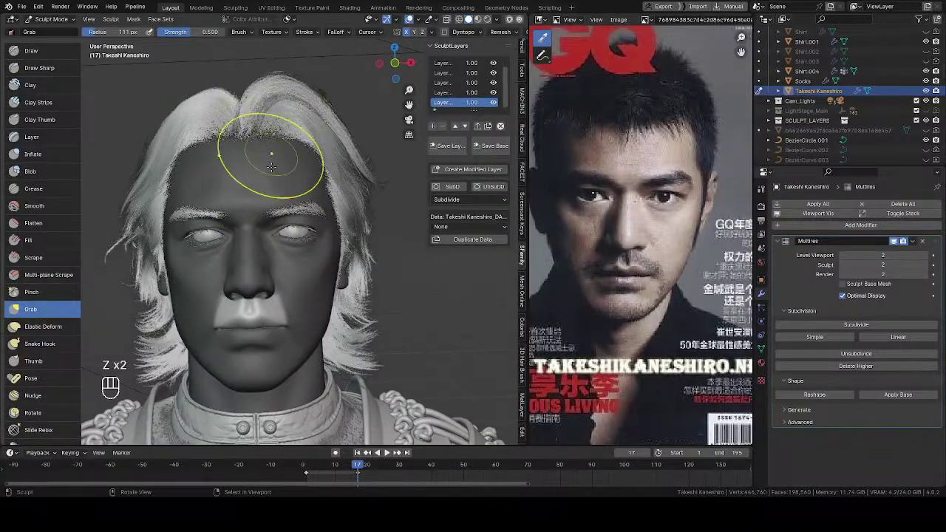
{"action": "middle_click_drag", "start_coordinate": [271, 167], "coordinate": [250, 96]}
{"action": "key", "text": "a"}
Set the Grab radius to 199 px and nudge the forehead contour above the eyebrow, seen from below
{"action": "scroll", "coordinate": [247, 197], "scroll_direction": "up", "scroll_amount": 5}
{"action": "key", "text": "f"}
{"action": "key", "text": "f"}
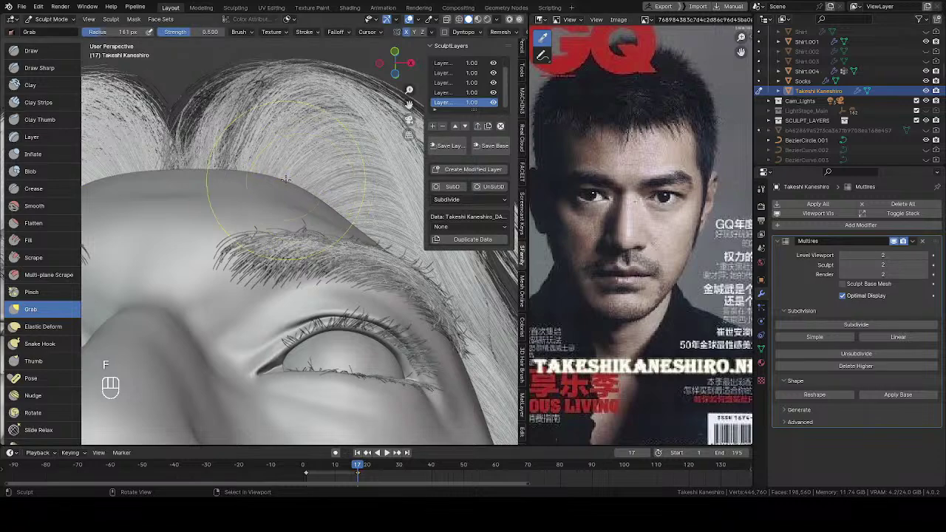
{"action": "left_click_drag", "start_coordinate": [287, 183], "coordinate": [286, 182]}
{"action": "left_click_drag", "start_coordinate": [291, 184], "coordinate": [295, 186]}
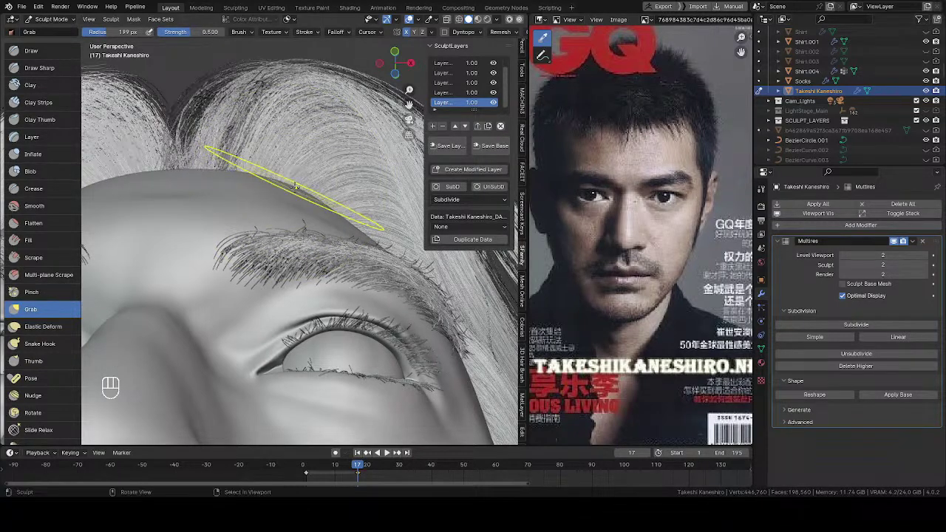
{"action": "middle_click_drag", "start_coordinate": [295, 185], "coordinate": [279, 180]}
{"action": "key", "text": "f"}
{"action": "left_click", "coordinate": [279, 177]}
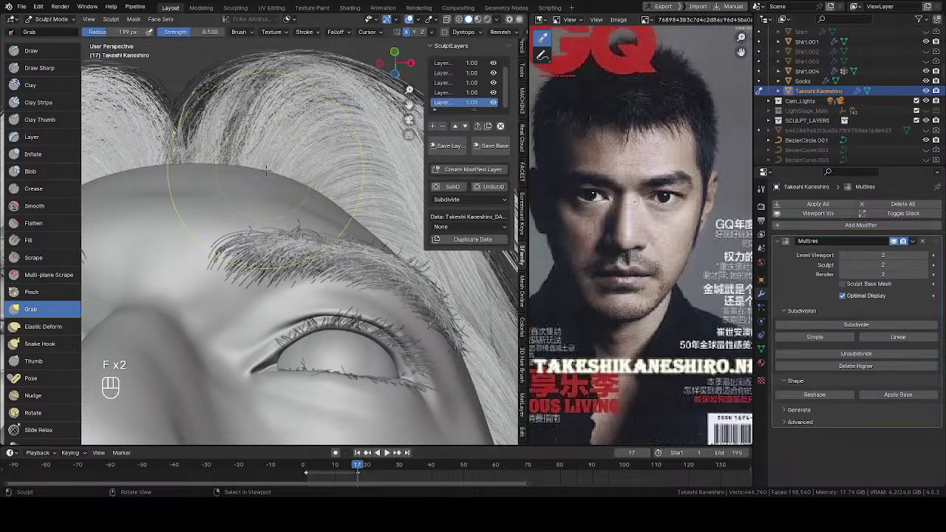
Set the Grab radius to 114 px and nudge the upper side of the forehead near the hairline
{"action": "middle_click_drag", "start_coordinate": [278, 174], "coordinate": [300, 269]}
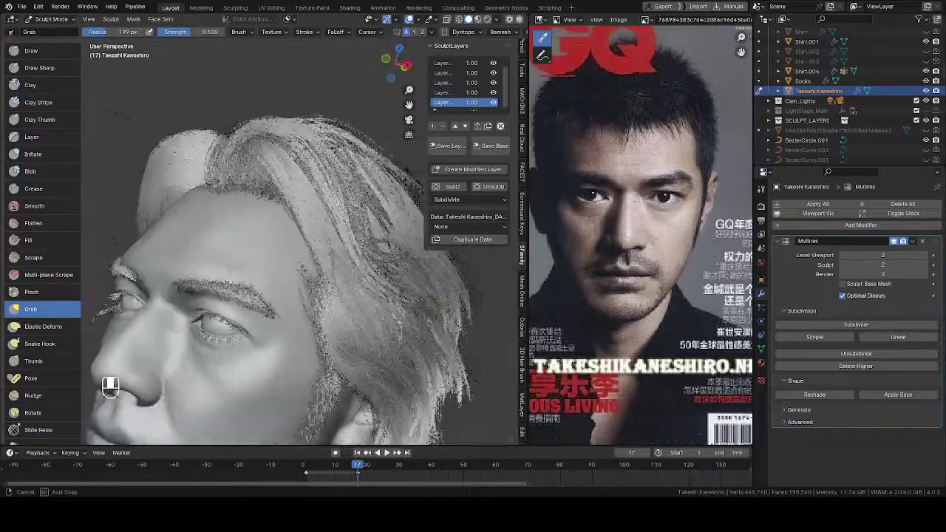
{"action": "mouse_move", "coordinate": [411, 314]}
{"action": "middle_mouse_down"}
{"action": "mouse_move", "coordinate": [272, 280]}
{"action": "mouse_move", "coordinate": [322, 276]}
{"action": "mouse_move", "coordinate": [321, 310]}
{"action": "mouse_move", "coordinate": [320, 248]}
{"action": "middle_mouse_up"}
{"action": "key", "text": "f"}
{"action": "left_click", "coordinate": [310, 184]}
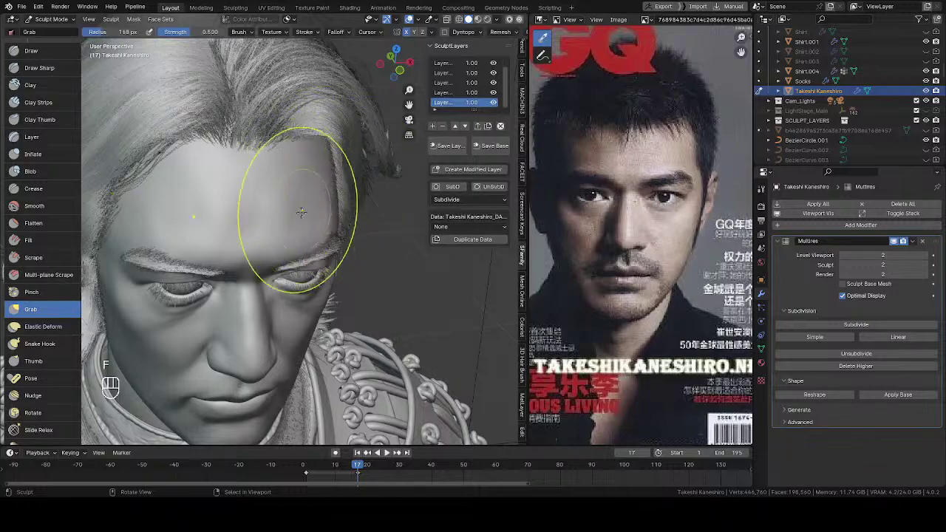
{"action": "mouse_move", "coordinate": [294, 211]}
{"action": "middle_mouse_down"}
{"action": "mouse_move", "coordinate": [273, 270]}
{"action": "mouse_move", "coordinate": [303, 157]}
{"action": "mouse_move", "coordinate": [285, 116]}
{"action": "mouse_move", "coordinate": [286, 154]}
{"action": "mouse_move", "coordinate": [287, 136]}
{"action": "middle_mouse_up"}
{"action": "key", "text": "f"}
{"action": "left_click", "coordinate": [389, 204]}
{"action": "key", "text": "f"}
{"action": "left_click", "coordinate": [363, 175]}
{"action": "left_click_drag", "start_coordinate": [294, 179], "coordinate": [293, 176]}
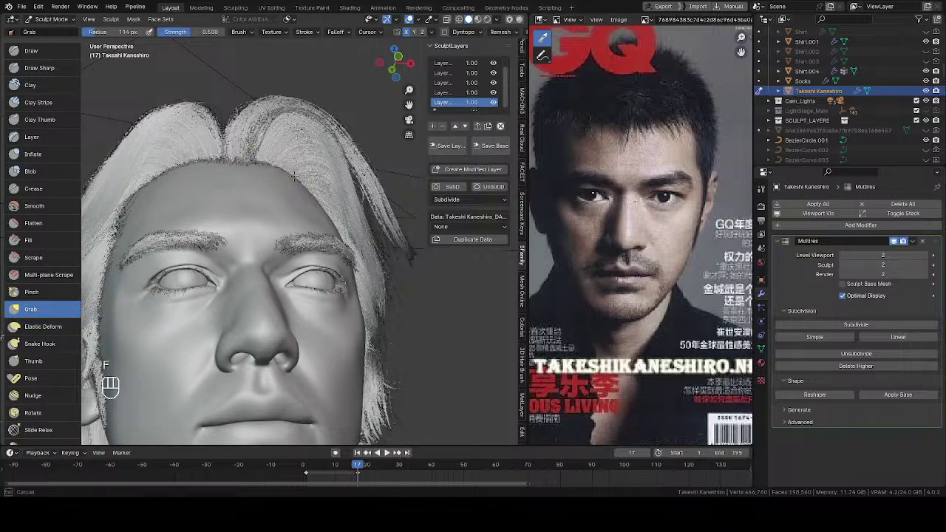
Set the Grab radius to 141 px and pull the side of the forehead back toward the hairline in profile
{"action": "middle_click_drag", "start_coordinate": [293, 175], "coordinate": [214, 272]}
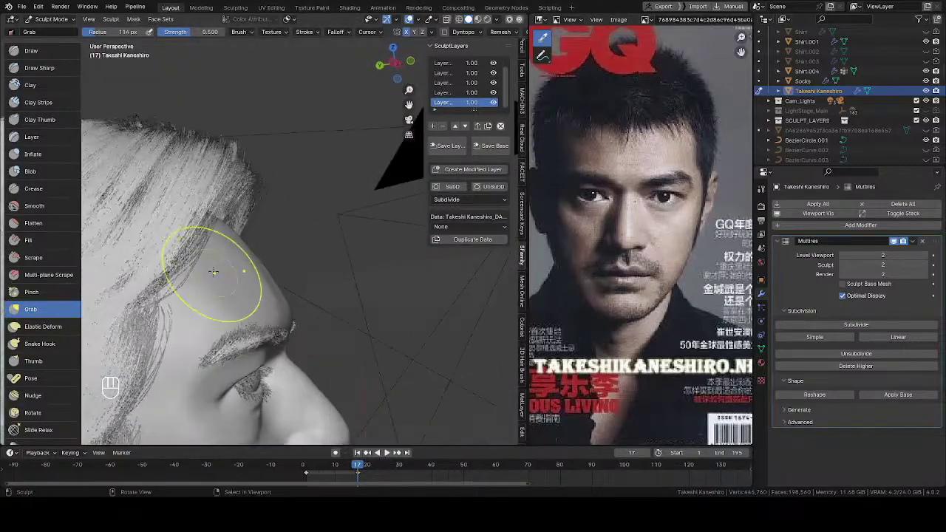
{"action": "key", "text": "f"}
{"action": "left_click", "coordinate": [208, 285]}
{"action": "left_click_drag", "start_coordinate": [205, 283], "coordinate": [191, 280]}
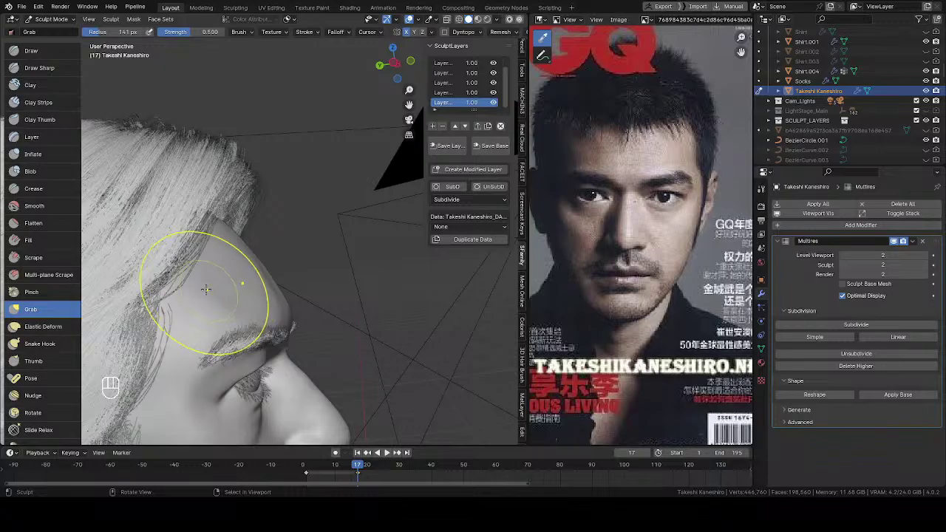
Set the Grab radius to 51 px and smooth the side of the forehead above the outer eyebrow
{"action": "mouse_move", "coordinate": [206, 289]}
{"action": "middle_mouse_down"}
{"action": "mouse_move", "coordinate": [158, 217]}
{"action": "mouse_move", "coordinate": [256, 215]}
{"action": "mouse_move", "coordinate": [230, 222]}
{"action": "mouse_move", "coordinate": [265, 231]}
{"action": "middle_mouse_up"}
{"action": "key", "text": "f"}
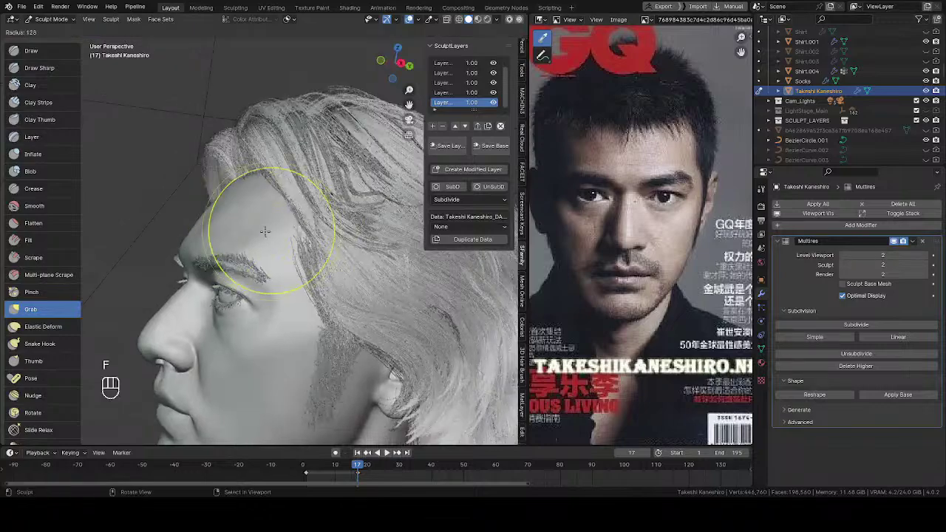
{"action": "left_click", "coordinate": [265, 232]}
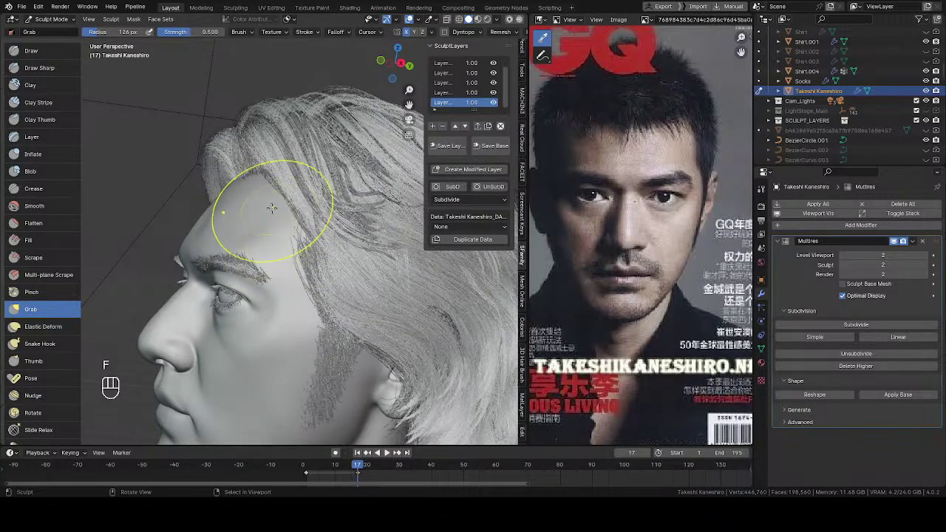
{"action": "mouse_move", "coordinate": [283, 202]}
{"action": "middle_mouse_down"}
{"action": "mouse_move", "coordinate": [349, 222]}
{"action": "mouse_move", "coordinate": [341, 270]}
{"action": "mouse_move", "coordinate": [329, 265]}
{"action": "middle_mouse_up"}
{"action": "key", "text": "f"}
{"action": "left_click", "coordinate": [242, 246]}
{"action": "middle_click_drag", "start_coordinate": [242, 246], "coordinate": [268, 231]}
{"action": "key", "text": "f"}
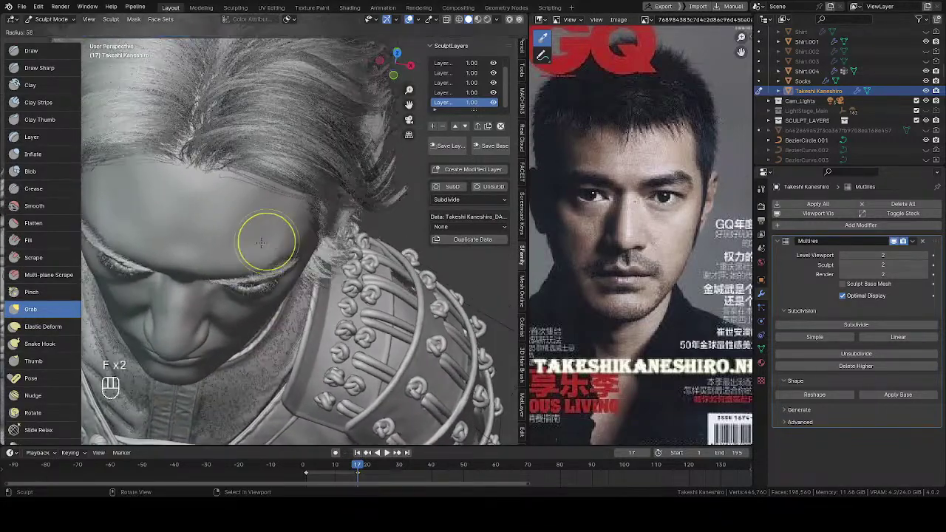
{"action": "left_click", "coordinate": [262, 230]}
{"action": "left_click_drag", "start_coordinate": [262, 230], "coordinate": [275, 219], "text": "shift"}
Switch to the Draw brush and set its radius to 27 px for the forehead above the eyebrow
{"action": "middle_click_drag", "start_coordinate": [271, 255], "coordinate": [266, 238]}
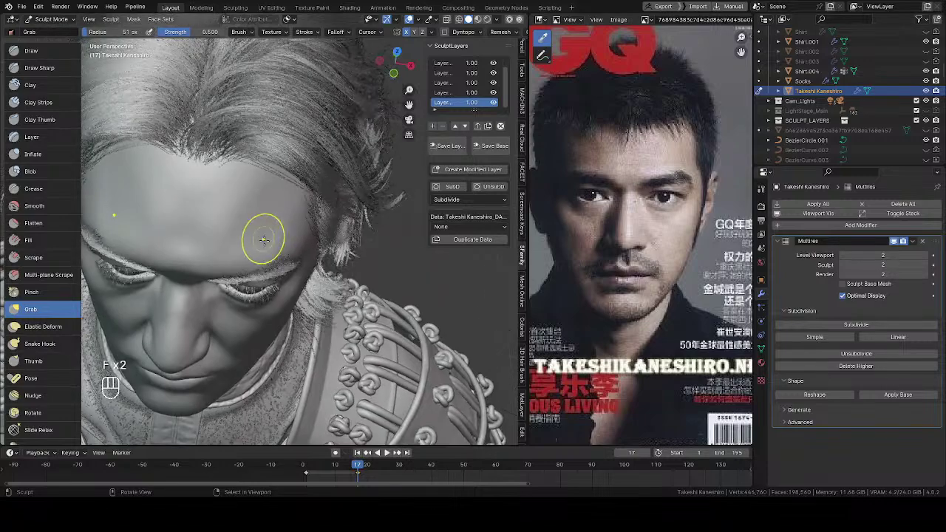
{"action": "key", "text": "v"}
{"action": "key", "text": "f"}
{"action": "left_click", "coordinate": [263, 239]}
{"action": "mouse_move", "coordinate": [349, 239]}
{"action": "middle_mouse_down"}
{"action": "mouse_move", "coordinate": [258, 212]}
{"action": "mouse_move", "coordinate": [370, 214]}
{"action": "mouse_move", "coordinate": [285, 236]}
{"action": "middle_mouse_up"}
{"action": "key", "text": "f"}
{"action": "left_click", "coordinate": [257, 211]}
{"action": "key", "text": "f"}
{"action": "left_click", "coordinate": [302, 223]}
{"action": "key", "text": "f"}
{"action": "left_click", "coordinate": [283, 222]}
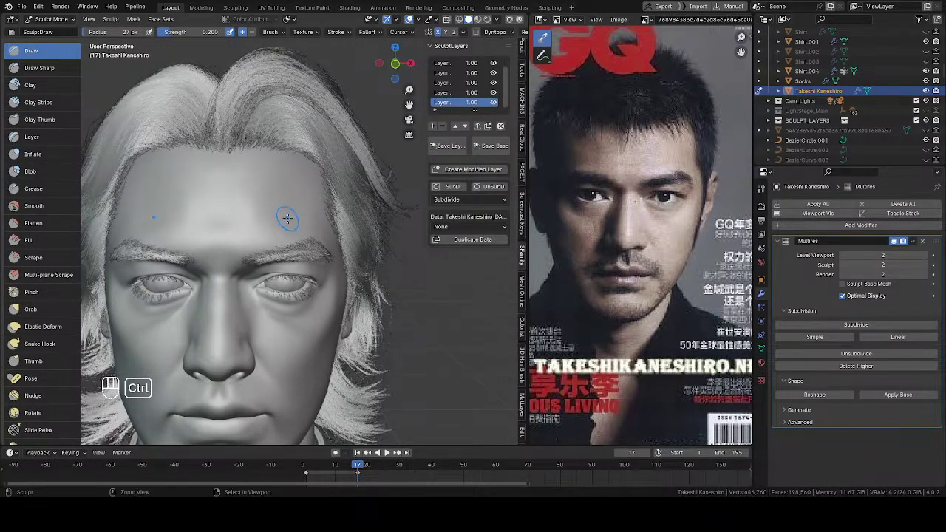
Set the Draw radius to 39 px for work on the forehead just above the eyebrow's outer end
{"action": "middle_click_drag", "start_coordinate": [297, 214], "coordinate": [291, 196]}
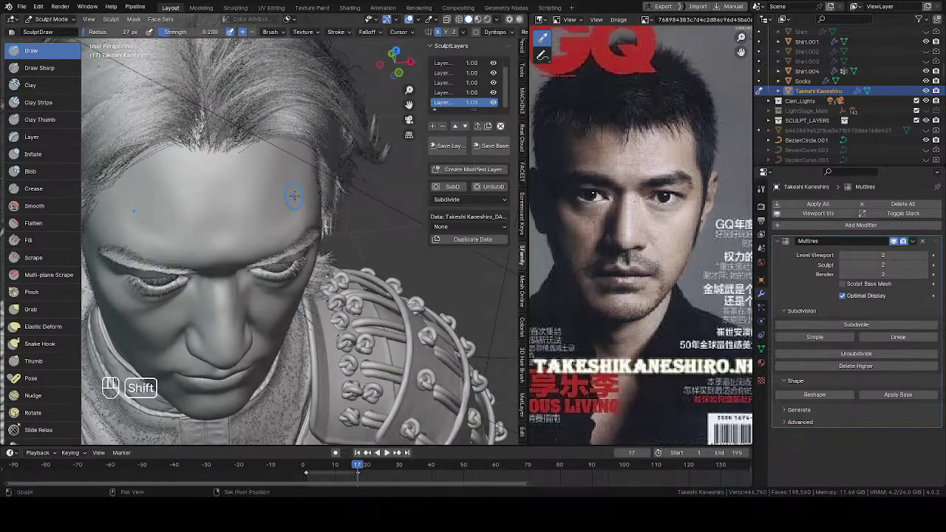
{"action": "scroll", "coordinate": [299, 205], "scroll_direction": "up", "scroll_amount": 4}
{"action": "key", "text": "f"}
{"action": "left_click", "coordinate": [317, 202]}
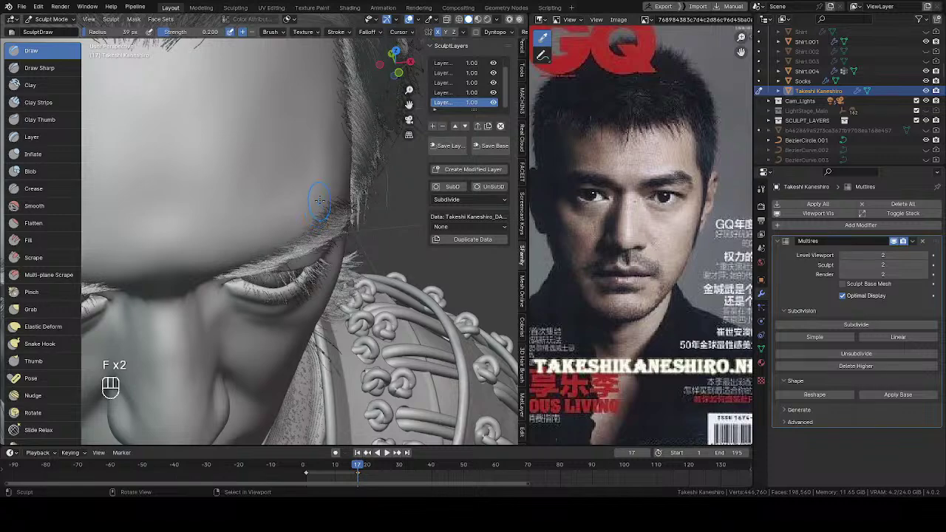
Set the Draw radius to 49 px and smooth the brow ridge above the outer end of the eyebrow
{"action": "mouse_move", "coordinate": [319, 201]}
{"action": "middle_mouse_down"}
{"action": "mouse_move", "coordinate": [303, 189]}
{"action": "mouse_move", "coordinate": [318, 198]}
{"action": "middle_mouse_up"}
{"action": "key", "text": "f"}
{"action": "left_click", "coordinate": [324, 256]}
{"action": "middle_click_drag", "start_coordinate": [323, 256], "coordinate": [327, 284]}
{"action": "key", "text": "f"}
{"action": "left_click", "coordinate": [328, 152]}
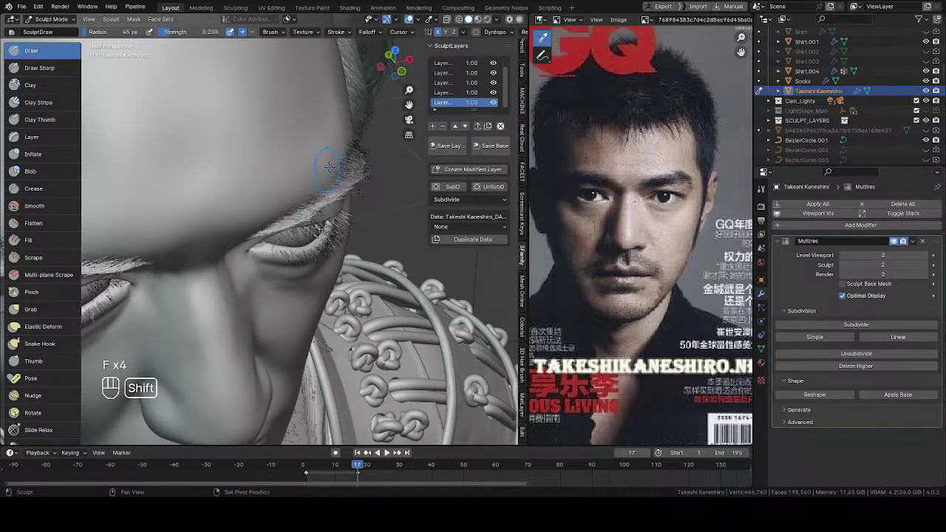
{"action": "middle_click_drag", "start_coordinate": [339, 152], "coordinate": [322, 266]}
{"action": "key", "text": "f"}
{"action": "left_click", "coordinate": [324, 207]}
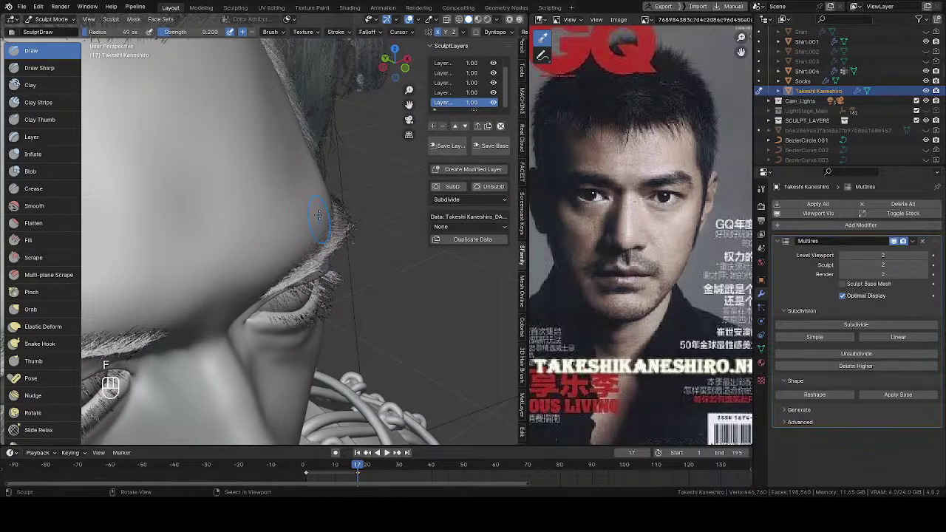
{"action": "middle_click_drag", "start_coordinate": [316, 206], "coordinate": [318, 173]}
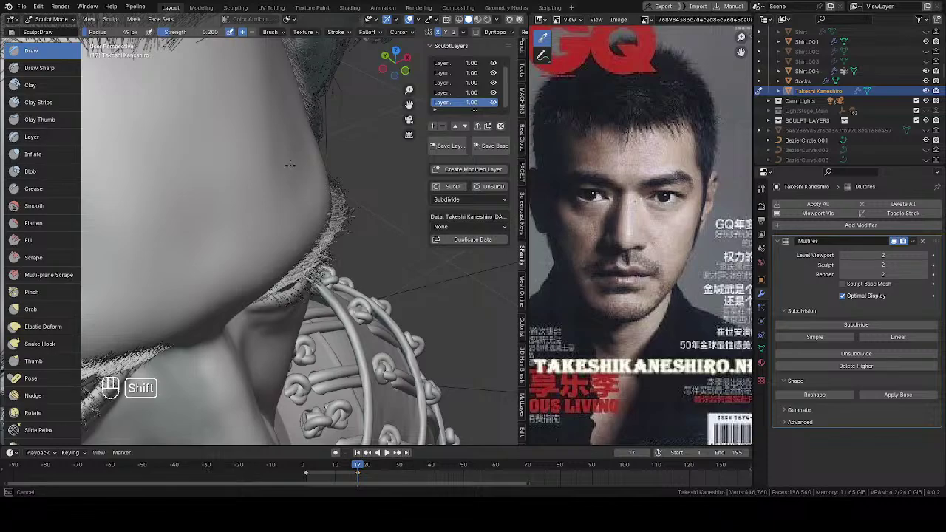
{"action": "mouse_move", "coordinate": [290, 180]}
{"action": "middle_mouse_down"}
{"action": "mouse_move", "coordinate": [177, 223]}
{"action": "mouse_move", "coordinate": [64, 206]}
{"action": "mouse_move", "coordinate": [237, 352]}
{"action": "mouse_move", "coordinate": [258, 271]}
{"action": "middle_mouse_up"}
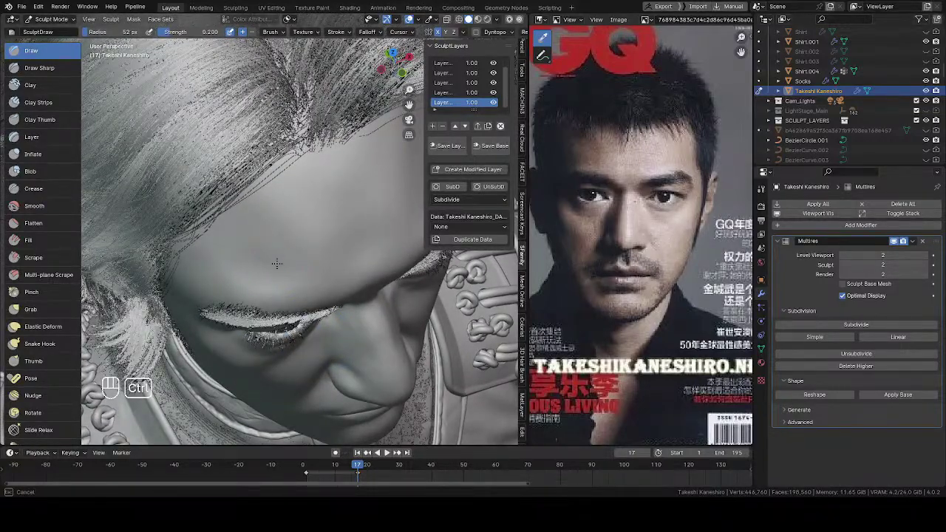
Carve the forehead above the opposite eyebrow inward with subtractive Draw strokes at a radius of 52 px
{"action": "left_click_drag", "start_coordinate": [252, 258], "coordinate": [278, 269], "text": "ctrl"}
{"action": "left_click_drag", "start_coordinate": [256, 260], "coordinate": [282, 270], "text": "ctrl"}
{"action": "left_click_drag", "start_coordinate": [259, 262], "coordinate": [286, 271], "text": "ctrl"}
{"action": "mouse_move", "coordinate": [279, 263]}
{"action": "middle_mouse_down", "text": "shift"}
{"action": "mouse_move", "coordinate": [229, 266]}
{"action": "mouse_move", "coordinate": [170, 250]}
{"action": "mouse_move", "coordinate": [215, 270]}
{"action": "mouse_move", "coordinate": [228, 265]}
{"action": "middle_mouse_up", "text": "shift"}
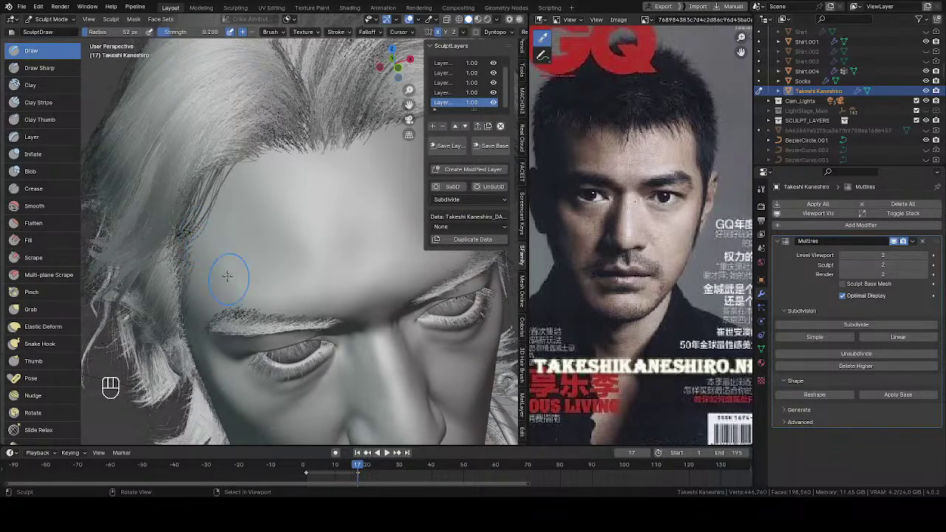
Smooth the side of the forehead from the temple up toward the hairline, raising the Draw radius to 58 px
{"action": "mouse_move", "coordinate": [214, 247]}
{"action": "left_mouse_down", "text": "shift"}
{"action": "mouse_move", "coordinate": [200, 216]}
{"action": "mouse_move", "coordinate": [207, 253]}
{"action": "mouse_move", "coordinate": [203, 225]}
{"action": "mouse_move", "coordinate": [216, 250]}
{"action": "left_mouse_up", "text": "shift"}
{"action": "middle_click_drag", "start_coordinate": [216, 251], "coordinate": [216, 263]}
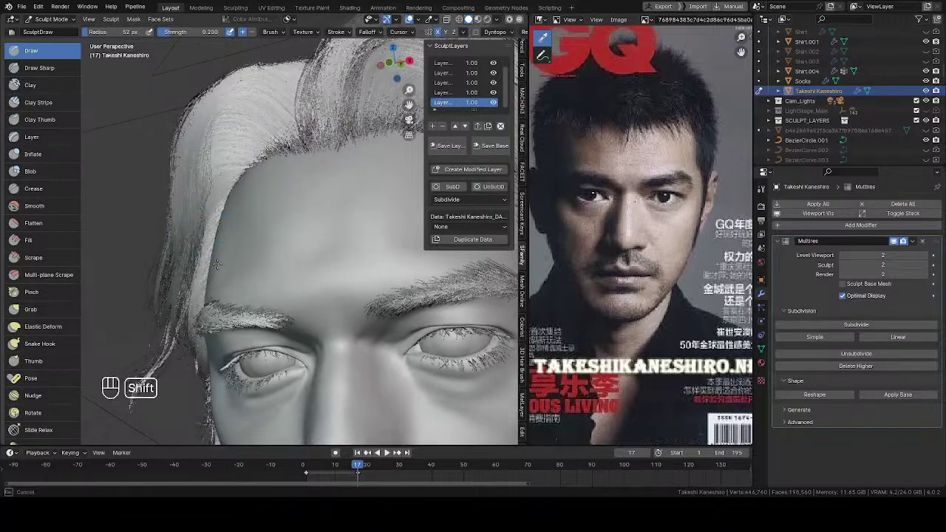
{"action": "left_click_drag", "start_coordinate": [226, 222], "coordinate": [223, 217], "text": "shift"}
{"action": "middle_click_drag", "start_coordinate": [224, 217], "coordinate": [231, 211]}
{"action": "key", "text": "f"}
{"action": "left_click", "coordinate": [232, 208]}
{"action": "left_click_drag", "start_coordinate": [230, 209], "coordinate": [234, 206], "text": "shift"}
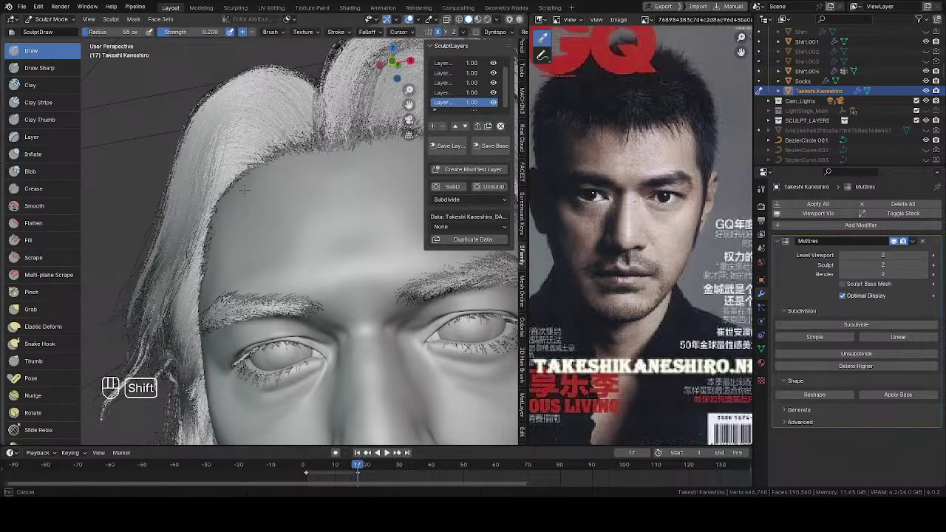
Smooth the upper outer corner of the forehead where it meets the hairline
{"action": "middle_click_drag", "start_coordinate": [244, 190], "coordinate": [252, 178]}
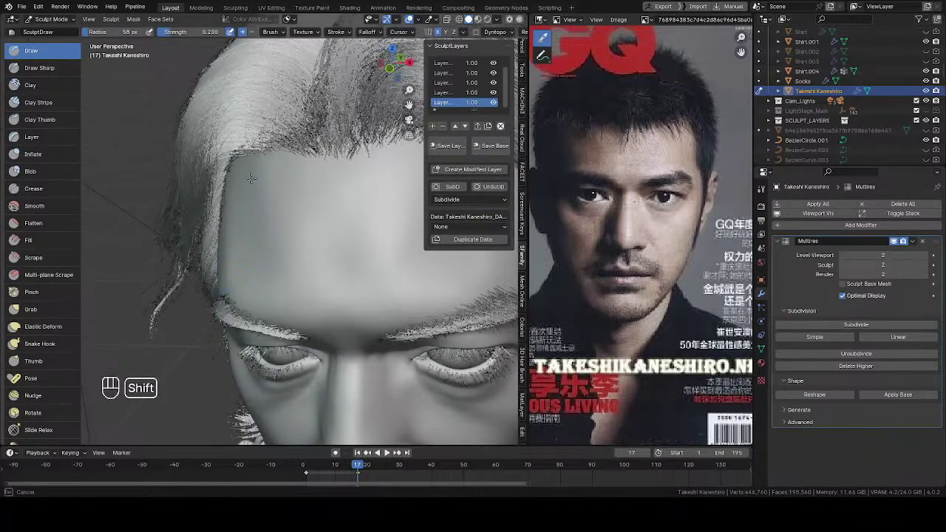
{"action": "left_click_drag", "start_coordinate": [227, 184], "coordinate": [248, 149], "text": "shift"}
{"action": "scroll", "coordinate": [275, 296], "scroll_direction": "down", "scroll_amount": 4}
{"action": "mouse_move", "coordinate": [279, 311]}
{"action": "middle_mouse_down"}
{"action": "mouse_move", "coordinate": [267, 339]}
{"action": "mouse_move", "coordinate": [272, 276]}
{"action": "mouse_move", "coordinate": [342, 152]}
{"action": "mouse_move", "coordinate": [399, 199]}
{"action": "middle_mouse_up"}
{"action": "mouse_move", "coordinate": [281, 259]}
{"action": "middle_mouse_down", "text": "shift"}
{"action": "mouse_move", "coordinate": [268, 258]}
{"action": "mouse_move", "coordinate": [299, 284]}
{"action": "middle_mouse_up", "text": "shift"}
{"action": "mouse_move", "coordinate": [299, 285]}
{"action": "middle_mouse_down", "text": "ctrl"}
{"action": "mouse_move", "coordinate": [303, 212]}
{"action": "mouse_move", "coordinate": [313, 223]}
{"action": "mouse_move", "coordinate": [264, 264]}
{"action": "mouse_move", "coordinate": [311, 212]}
{"action": "mouse_move", "coordinate": [230, 213]}
{"action": "middle_mouse_up", "text": "ctrl"}
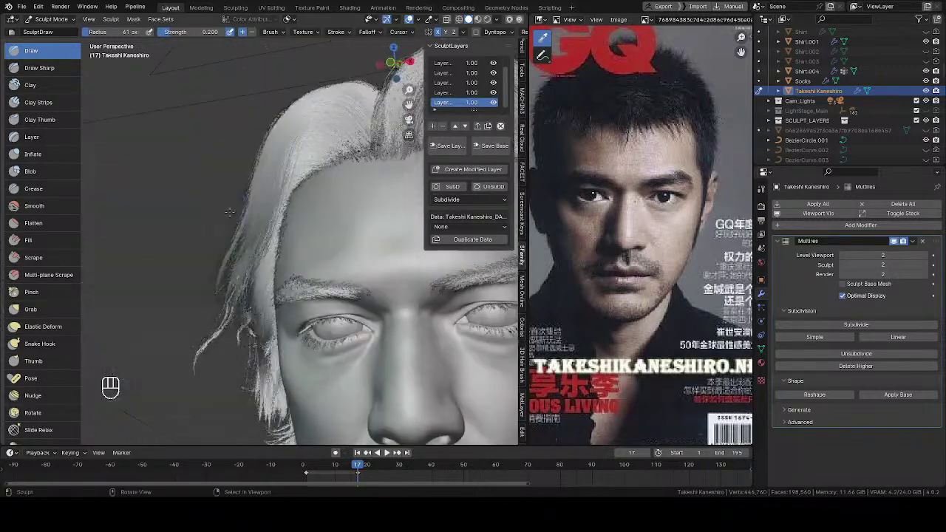
{"action": "middle_click_drag", "start_coordinate": [319, 233], "coordinate": [294, 198]}
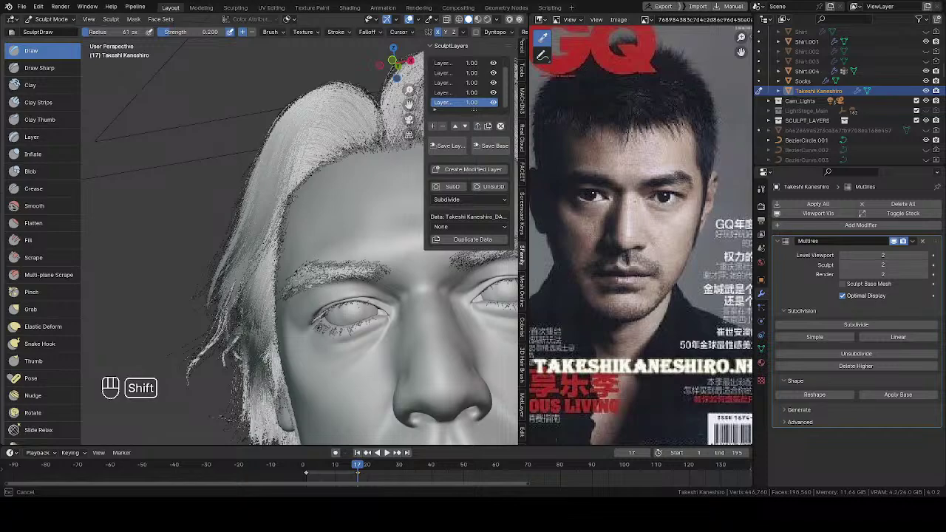
{"action": "mouse_move", "coordinate": [294, 198]}
{"action": "middle_mouse_down", "text": "shift"}
{"action": "mouse_move", "coordinate": [276, 222]}
{"action": "mouse_move", "coordinate": [288, 236]}
{"action": "mouse_move", "coordinate": [339, 185]}
{"action": "mouse_move", "coordinate": [229, 236]}
{"action": "mouse_move", "coordinate": [287, 185]}
{"action": "mouse_move", "coordinate": [268, 212]}
{"action": "mouse_move", "coordinate": [252, 210]}
{"action": "mouse_move", "coordinate": [282, 199]}
{"action": "mouse_move", "coordinate": [232, 292]}
{"action": "mouse_move", "coordinate": [265, 283]}
{"action": "mouse_move", "coordinate": [254, 247]}
{"action": "middle_mouse_up", "text": "shift"}
Save the current sculpt layer and return the head to Object Mode
{"action": "key", "text": "z"}
{"action": "key", "text": "q"}
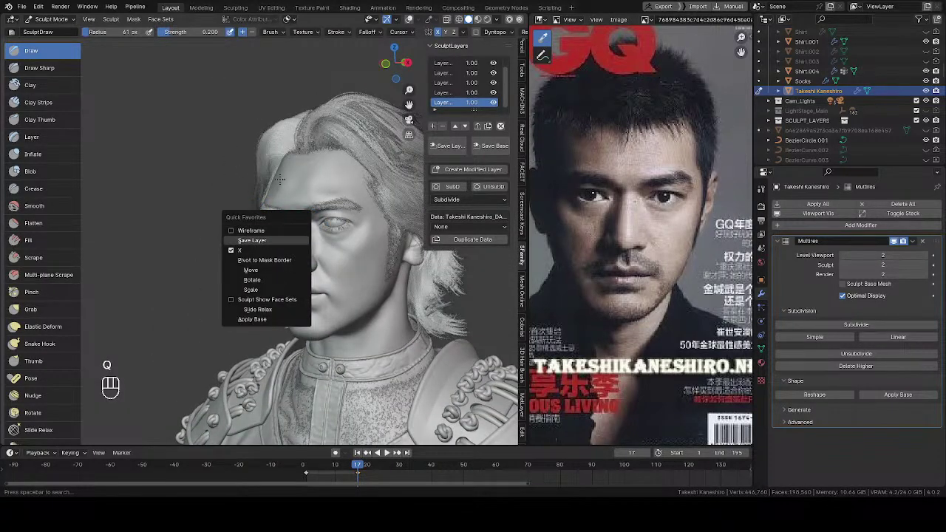
{"action": "key", "text": "Tab"}
{"action": "left_click", "coordinate": [222, 211]}
Show the character in Rendered shading and examine the face from the front and in three-quarter view
{"action": "mouse_move", "coordinate": [303, 248]}
{"action": "middle_mouse_down", "text": "ctrl"}
{"action": "mouse_move", "coordinate": [260, 239]}
{"action": "mouse_move", "coordinate": [297, 201]}
{"action": "middle_mouse_up", "text": "ctrl"}
{"action": "key", "text": "z"}
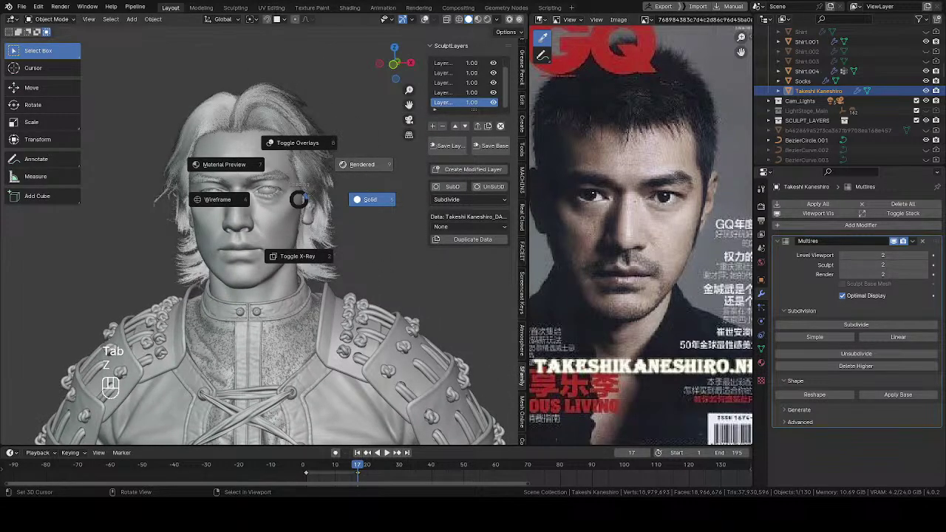
{"action": "left_click", "coordinate": [299, 200]}
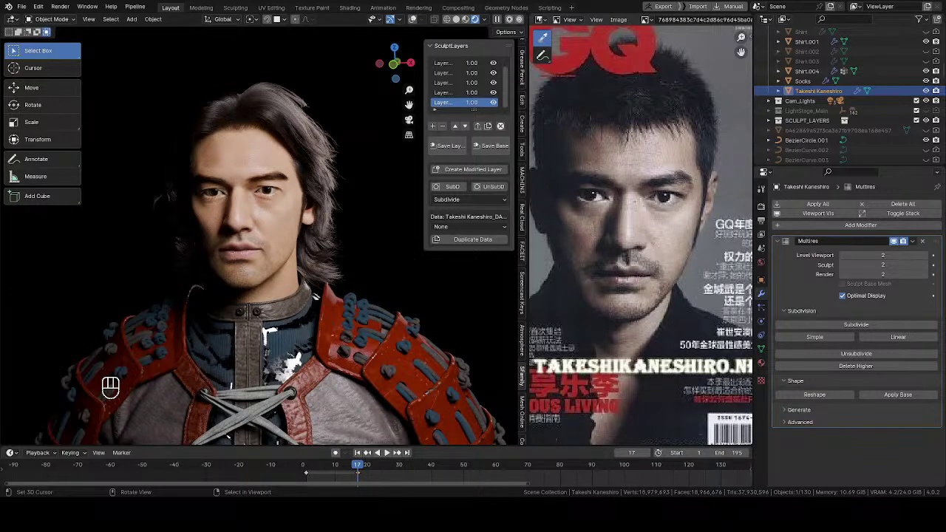
{"action": "middle_click_drag", "start_coordinate": [324, 249], "coordinate": [368, 246]}
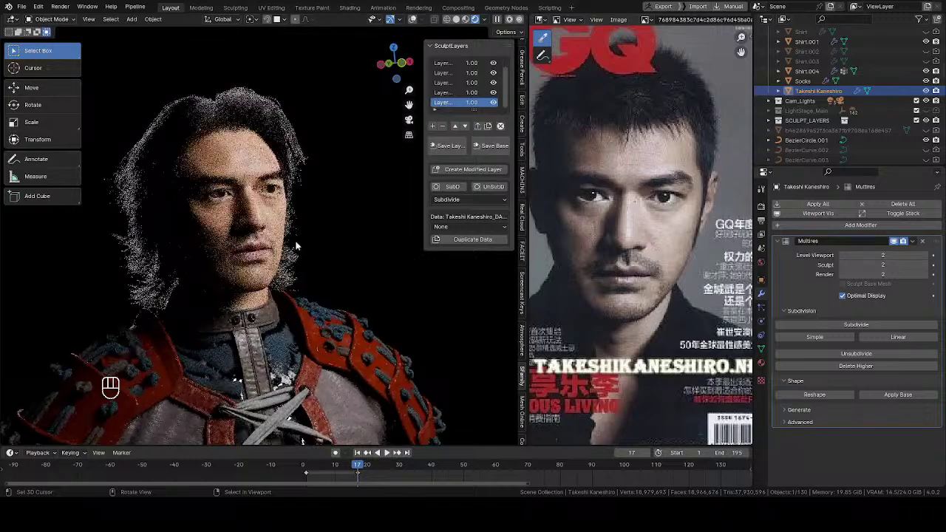
{"action": "middle_click_drag", "start_coordinate": [295, 246], "coordinate": [284, 270]}
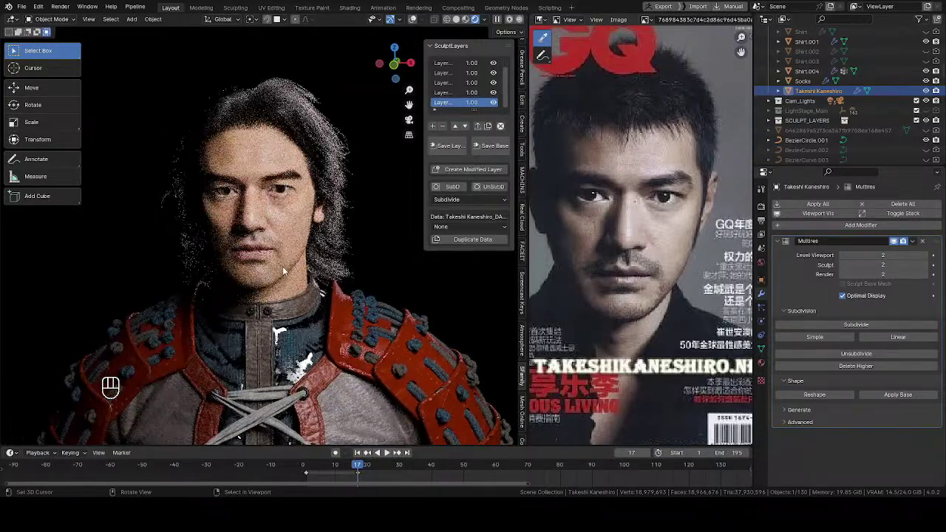
{"action": "middle_click_drag", "start_coordinate": [244, 235], "coordinate": [304, 268]}
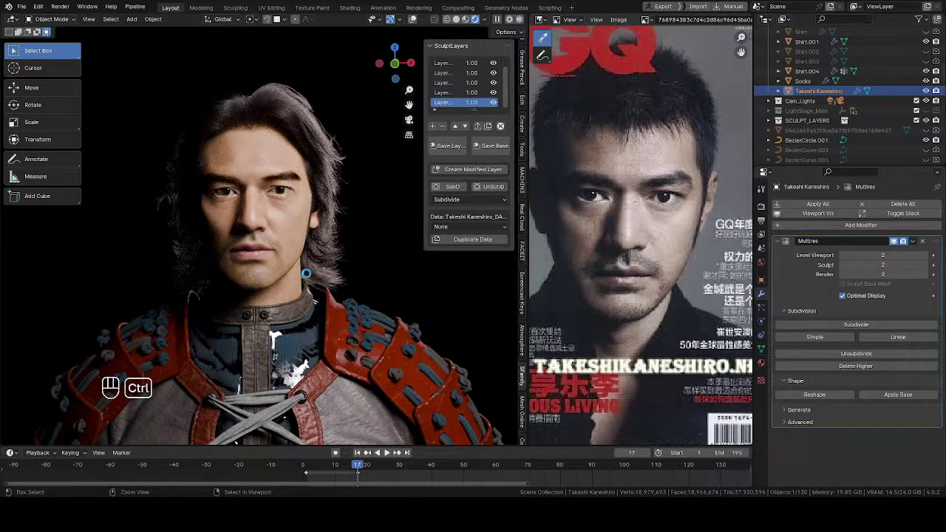
Save the file and compare the rendered face with the reference photo from the front
{"action": "key", "text": "ctrl+s"}
{"action": "scroll", "coordinate": [292, 256], "scroll_direction": "down", "scroll_amount": 3}
{"action": "middle_click_drag", "start_coordinate": [292, 256], "coordinate": [275, 282]}
{"action": "scroll", "coordinate": [274, 256], "scroll_direction": "up", "scroll_amount": 3}
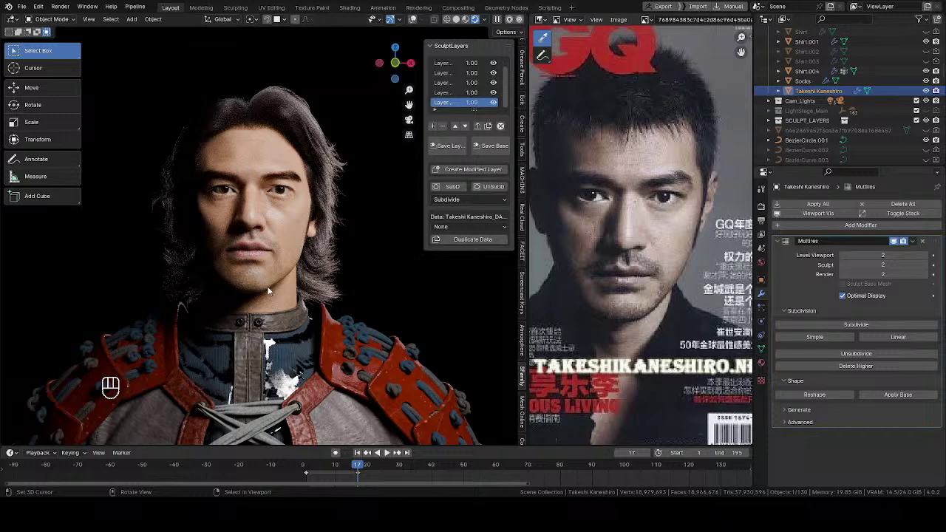
{"action": "middle_click_drag", "start_coordinate": [276, 289], "coordinate": [269, 305]}
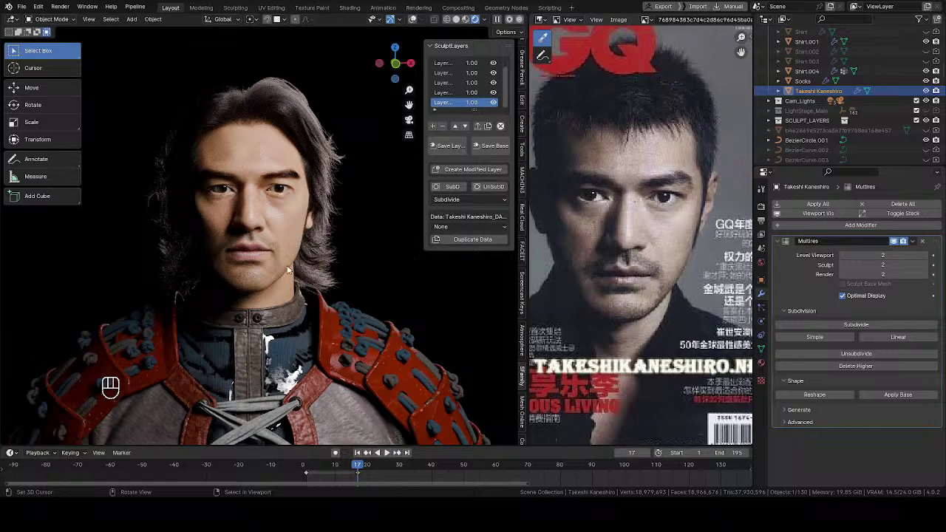
Return the viewport to Solid shading and put the head back into Sculpt Mode, framed on the lower face
{"action": "key", "text": "z"}
{"action": "left_click", "coordinate": [355, 252]}
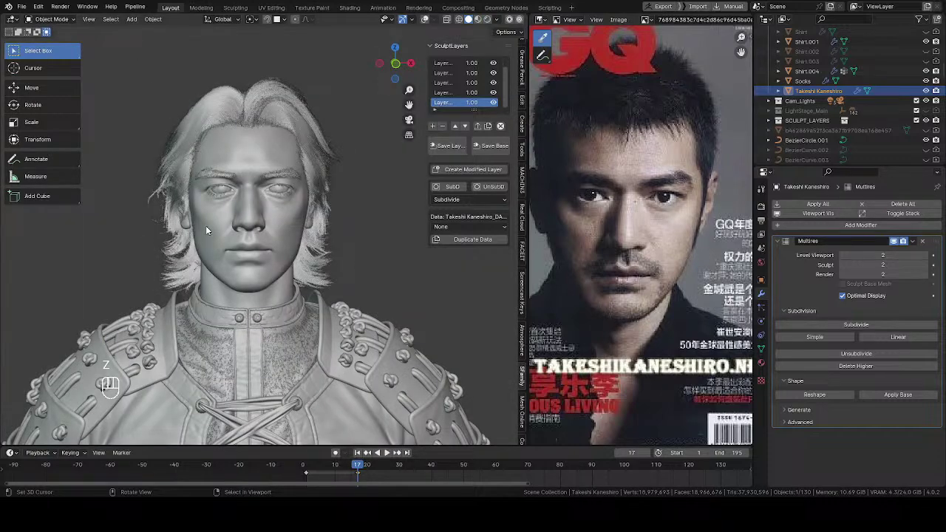
{"action": "key", "text": "Tab"}
{"action": "left_click", "coordinate": [252, 294]}
{"action": "mouse_move", "coordinate": [255, 294]}
{"action": "middle_mouse_down", "text": "shift"}
{"action": "mouse_move", "coordinate": [229, 298]}
{"action": "mouse_move", "coordinate": [230, 237]}
{"action": "mouse_move", "coordinate": [293, 207]}
{"action": "middle_mouse_up", "text": "shift"}
{"action": "mouse_move", "coordinate": [348, 261]}
{"action": "middle_mouse_down", "text": "shift"}
{"action": "mouse_move", "coordinate": [355, 251]}
{"action": "mouse_move", "coordinate": [325, 252]}
{"action": "mouse_move", "coordinate": [318, 355]}
{"action": "mouse_move", "coordinate": [325, 248]}
{"action": "mouse_move", "coordinate": [313, 307]}
{"action": "middle_mouse_up", "text": "shift"}
Switch to the Grab brush and set its radius to 141 px for work on the jaw
{"action": "key", "text": "g"}
{"action": "key", "text": "f"}
{"action": "left_click", "coordinate": [335, 253]}
{"action": "key", "text": "f"}
{"action": "left_click", "coordinate": [337, 259]}
{"action": "key", "text": "f"}
{"action": "left_click", "coordinate": [329, 259]}
{"action": "mouse_move", "coordinate": [277, 269]}
{"action": "middle_mouse_down", "text": "shift"}
{"action": "mouse_move", "coordinate": [308, 306]}
{"action": "mouse_move", "coordinate": [332, 242]}
{"action": "middle_mouse_up", "text": "shift"}
{"action": "key", "text": "f"}
{"action": "left_click", "coordinate": [359, 306]}
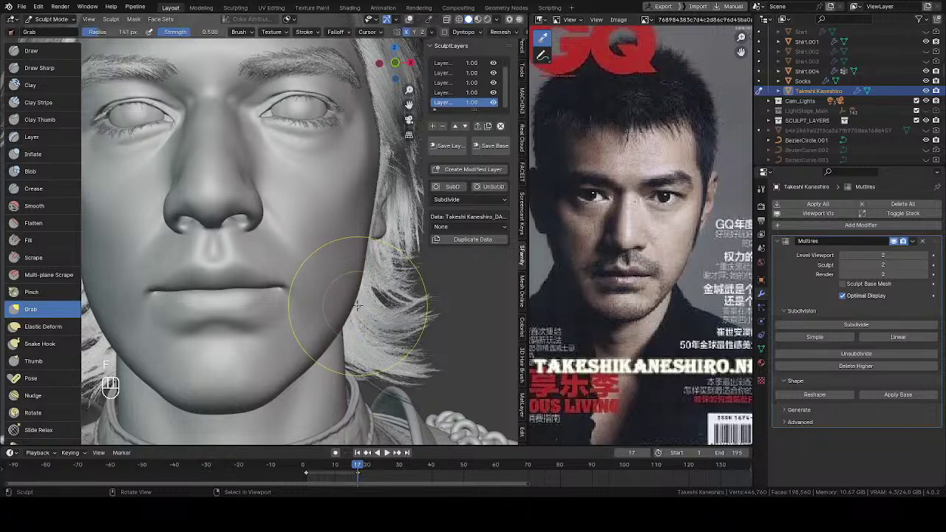
Try to pull the side of the jaw slightly inward with the 141 px Grab brush
{"action": "left_click_drag", "start_coordinate": [356, 303], "coordinate": [350, 303]}
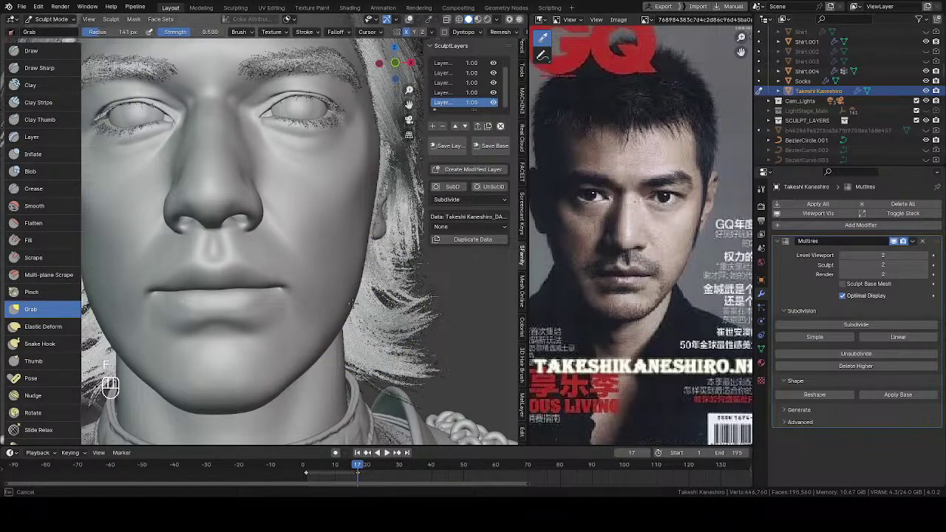
{"action": "middle_click_drag", "start_coordinate": [354, 301], "coordinate": [327, 243]}
{"action": "key", "text": "ctrl+z"}
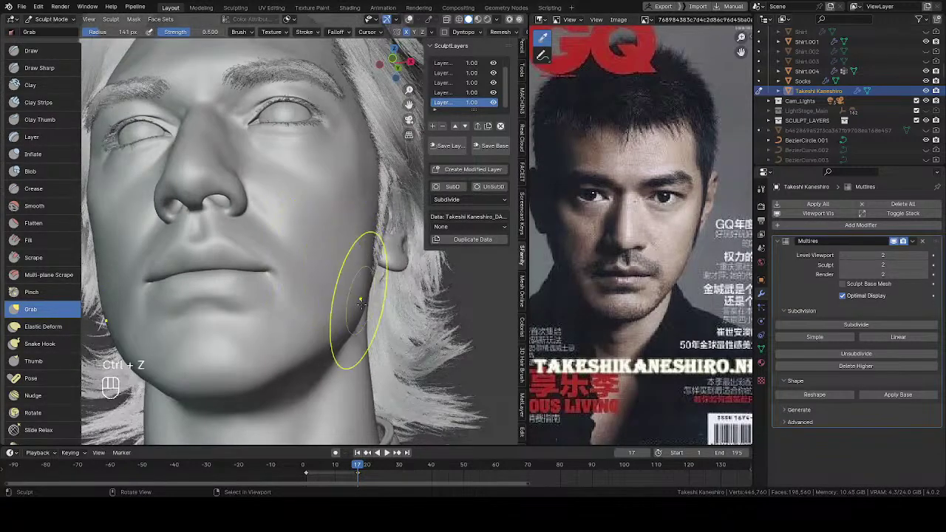
Set the Grab radius to 119 px and adjust the corner of the jaw below the earlobe from a low angle
{"action": "key", "text": "f"}
{"action": "mouse_move", "coordinate": [352, 312]}
{"action": "middle_mouse_down"}
{"action": "mouse_move", "coordinate": [348, 302]}
{"action": "mouse_move", "coordinate": [360, 320]}
{"action": "mouse_move", "coordinate": [362, 310]}
{"action": "mouse_move", "coordinate": [357, 322]}
{"action": "middle_mouse_up"}
{"action": "left_click", "coordinate": [366, 314]}
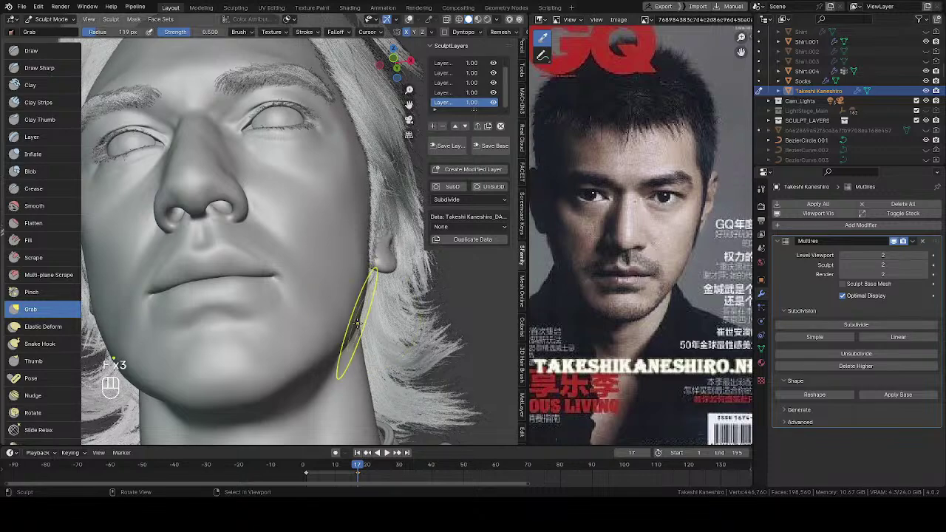
{"action": "left_click_drag", "start_coordinate": [356, 323], "coordinate": [359, 320]}
{"action": "middle_click_drag", "start_coordinate": [359, 321], "coordinate": [379, 347]}
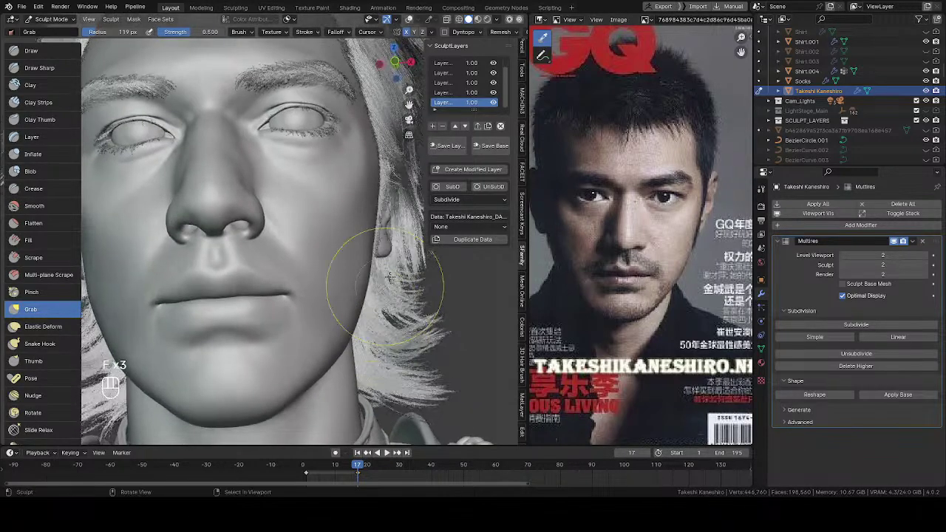
Undo and redo the recent Grab edits to compare the jaw shape before and after
{"action": "key", "text": "ctrl+z"}
{"action": "key", "text": "ctrl+z"}
{"action": "key", "text": "ctrl+z"}
{"action": "key", "text": "ctrl+shift+z"}
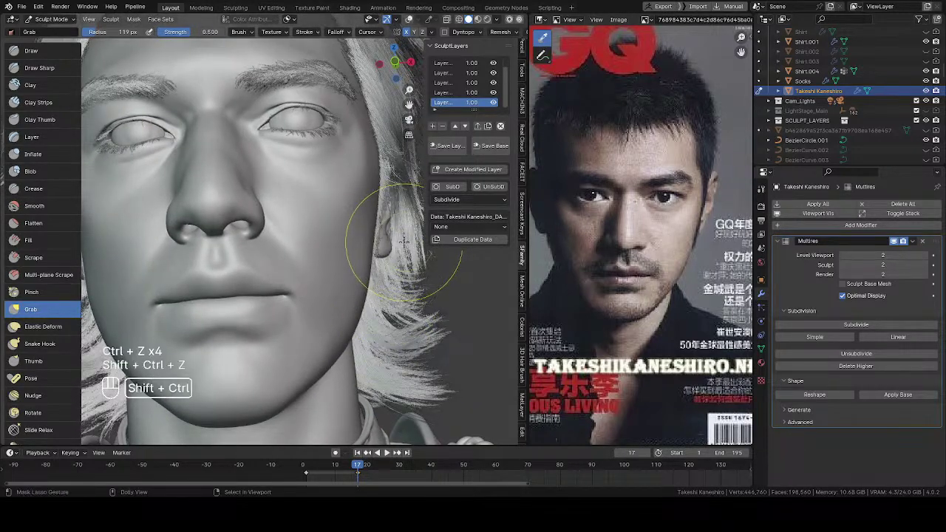
{"action": "key", "text": "ctrl+shift+z"}
Try to pull the lower jawline inward with Grab at a radius of 102 px
{"action": "middle_click_drag", "start_coordinate": [399, 257], "coordinate": [370, 189], "text": "shift"}
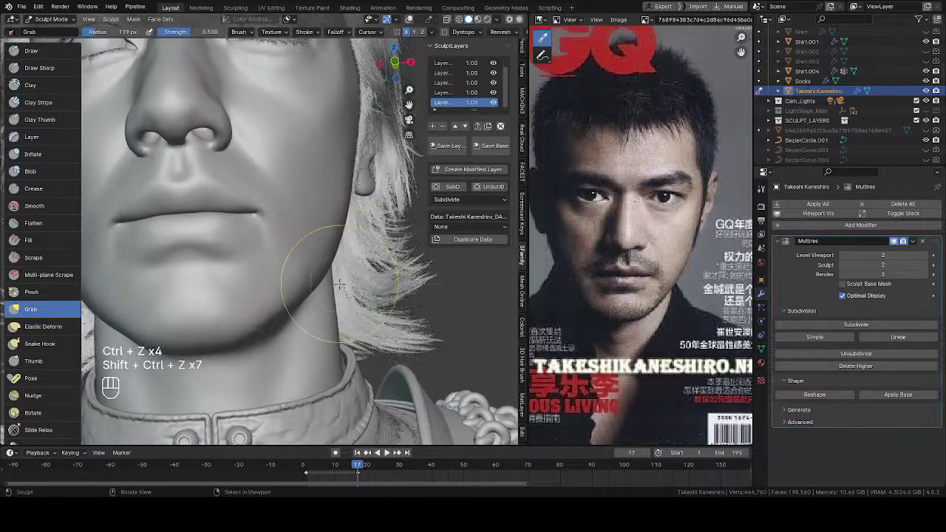
{"action": "middle_click_drag", "start_coordinate": [345, 283], "coordinate": [328, 261]}
{"action": "key", "text": "f"}
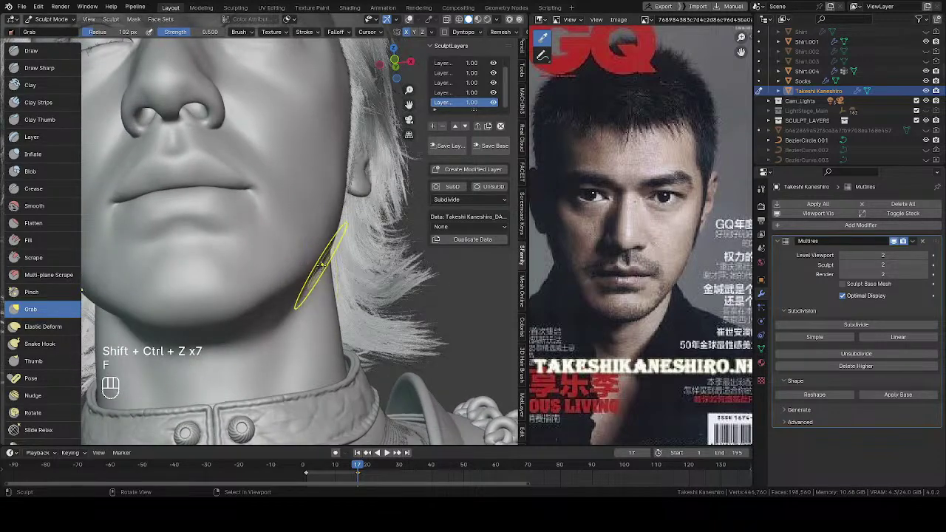
{"action": "left_click_drag", "start_coordinate": [321, 264], "coordinate": [316, 266]}
{"action": "mouse_move", "coordinate": [328, 238]}
{"action": "middle_mouse_down"}
{"action": "mouse_move", "coordinate": [276, 256]}
{"action": "mouse_move", "coordinate": [335, 261]}
{"action": "middle_mouse_up"}
{"action": "key", "text": "ctrl+z"}
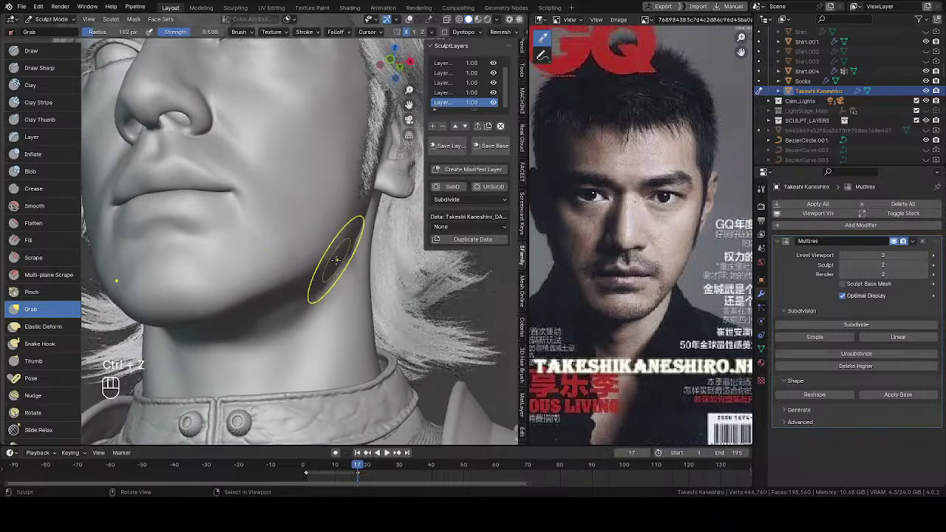
Set the Grab radius to 63 px, smooth the jaw corner, and compare the shape with and without the change
{"action": "key", "text": "f"}
{"action": "left_click", "coordinate": [326, 260]}
{"action": "key", "text": "f"}
{"action": "left_click", "coordinate": [357, 260]}
{"action": "mouse_move", "coordinate": [336, 249]}
{"action": "left_mouse_down", "text": "shift"}
{"action": "mouse_move", "coordinate": [326, 261]}
{"action": "mouse_move", "coordinate": [337, 237]}
{"action": "left_mouse_up", "text": "shift"}
{"action": "middle_click_drag", "start_coordinate": [335, 237], "coordinate": [409, 279]}
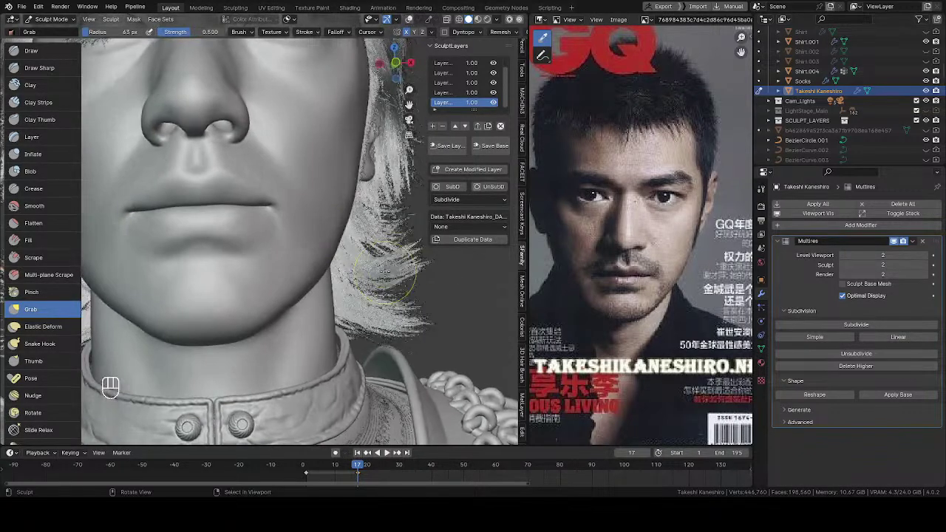
{"action": "key", "text": "ctrl+z"}
{"action": "key", "text": "ctrl+shift+z"}
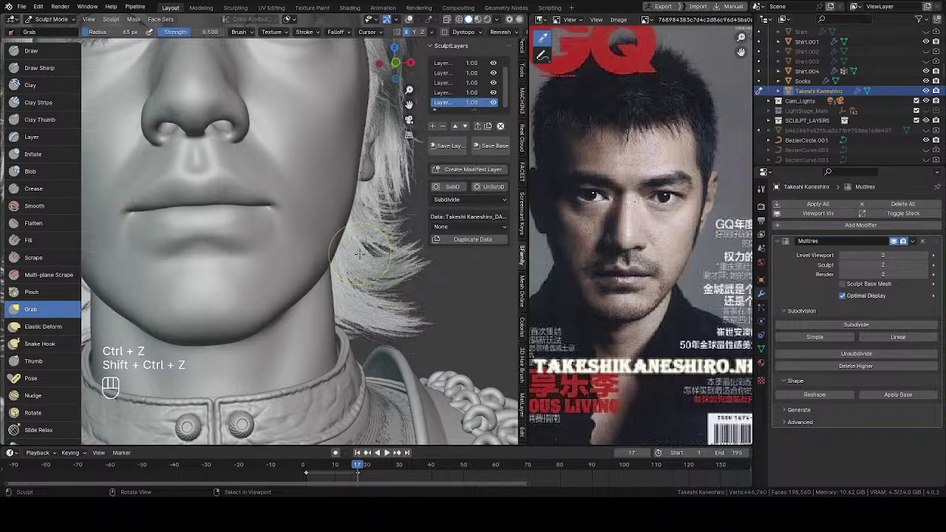
Try to reshape the jaw edge below the earlobe with Grab at a radius of 72 px
{"action": "key", "text": "f"}
{"action": "left_click", "coordinate": [363, 240]}
{"action": "middle_click_drag", "start_coordinate": [362, 238], "coordinate": [338, 237]}
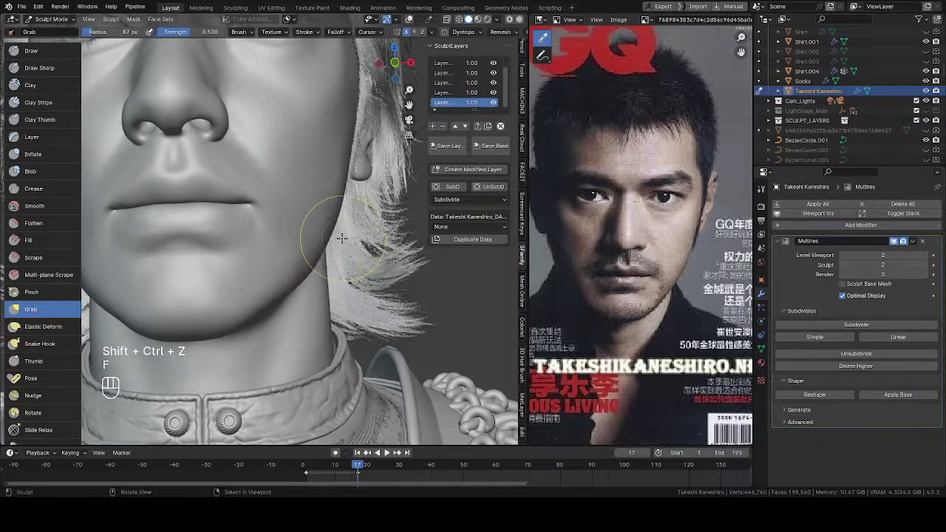
{"action": "key", "text": "f"}
{"action": "left_click", "coordinate": [329, 242]}
{"action": "left_click_drag", "start_coordinate": [329, 240], "coordinate": [351, 240]}
{"action": "key", "text": "ctrl+z"}
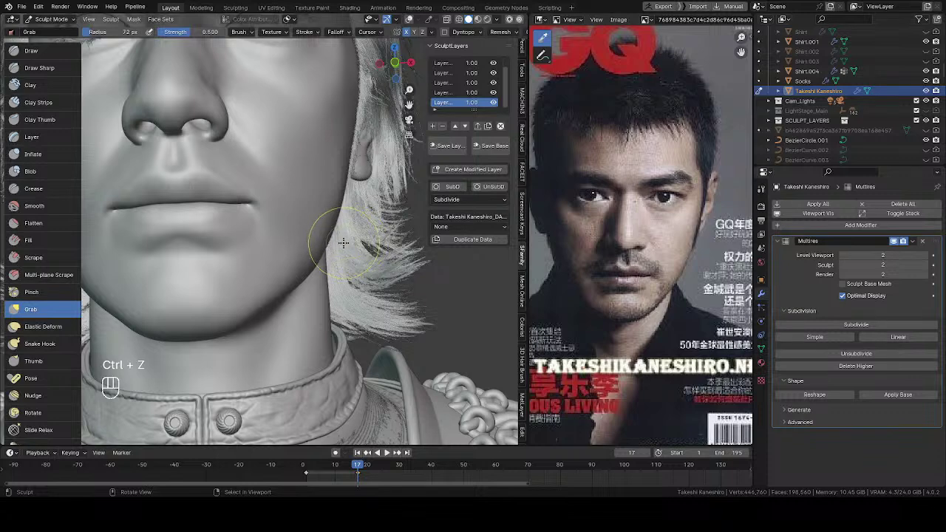
Set the Grab radius to 88 px and compare the jaw outline by undoing and redoing the latest edits
{"action": "key", "text": "f"}
{"action": "left_click", "coordinate": [353, 235]}
{"action": "key", "text": "ctrl+z"}
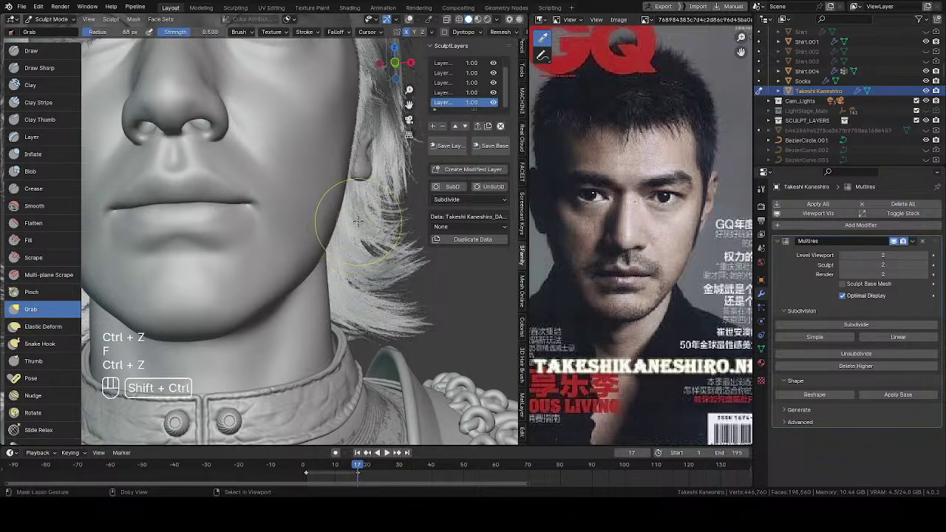
{"action": "key", "text": "ctrl+shift+z"}
{"action": "key", "text": "ctrl+shift+z"}
Set the Grab radius to 79 px, nudge the jaw edge below the earlobe and smooth it downward
{"action": "key", "text": "f"}
{"action": "left_click", "coordinate": [328, 244]}
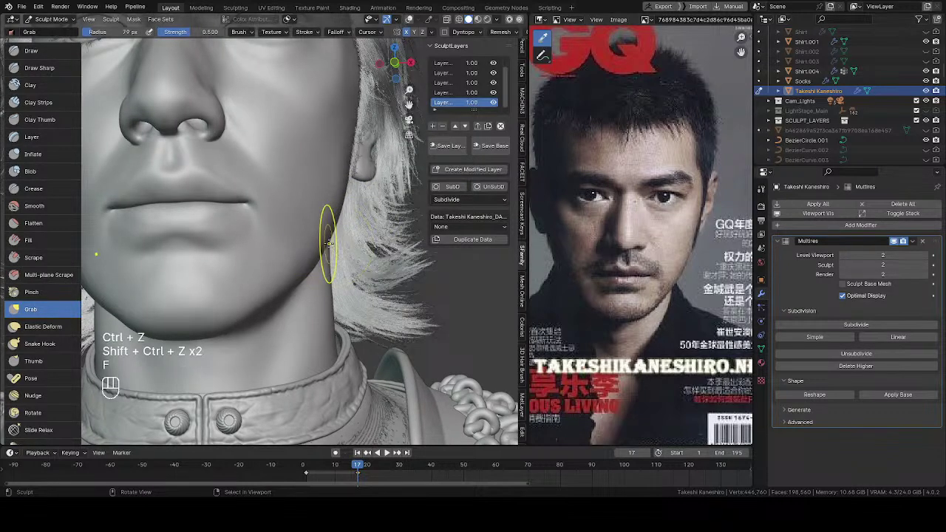
{"action": "left_click_drag", "start_coordinate": [329, 243], "coordinate": [329, 242]}
{"action": "middle_click_drag", "start_coordinate": [329, 244], "coordinate": [342, 249], "text": "shift"}
{"action": "left_click_drag", "start_coordinate": [330, 260], "coordinate": [327, 269], "text": "shift"}
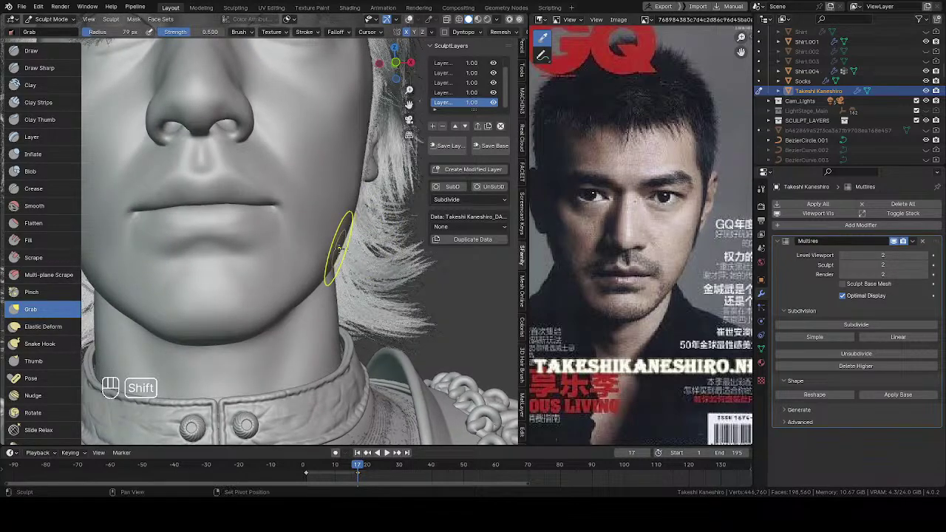
Review the whole face by switching briefly to Object Mode and returning to Sculpt Mode
{"action": "scroll", "coordinate": [333, 277], "scroll_direction": "down", "scroll_amount": 5}
{"action": "mouse_move", "coordinate": [301, 255]}
{"action": "middle_mouse_down"}
{"action": "mouse_move", "coordinate": [304, 267]}
{"action": "mouse_move", "coordinate": [236, 270]}
{"action": "mouse_move", "coordinate": [265, 278]}
{"action": "mouse_move", "coordinate": [231, 272]}
{"action": "mouse_move", "coordinate": [288, 266]}
{"action": "mouse_move", "coordinate": [298, 301]}
{"action": "mouse_move", "coordinate": [317, 169]}
{"action": "middle_mouse_up"}
{"action": "key", "text": "Tab"}
{"action": "left_click", "coordinate": [184, 269]}
{"action": "key", "text": "Tab"}
{"action": "left_click", "coordinate": [239, 323]}
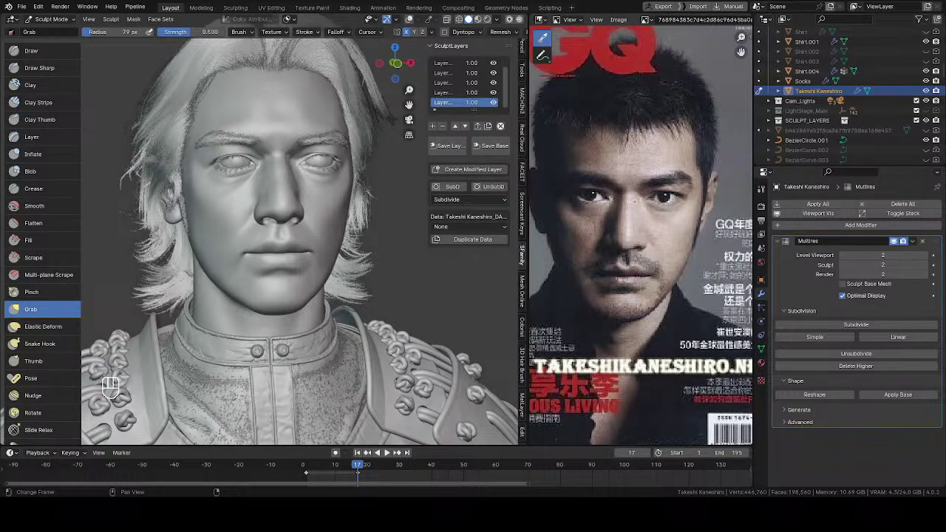
Replace the magazine cover reference with the frontal close-up face photo
{"action": "scroll", "coordinate": [641, 235], "scroll_direction": "down", "scroll_amount": 4}
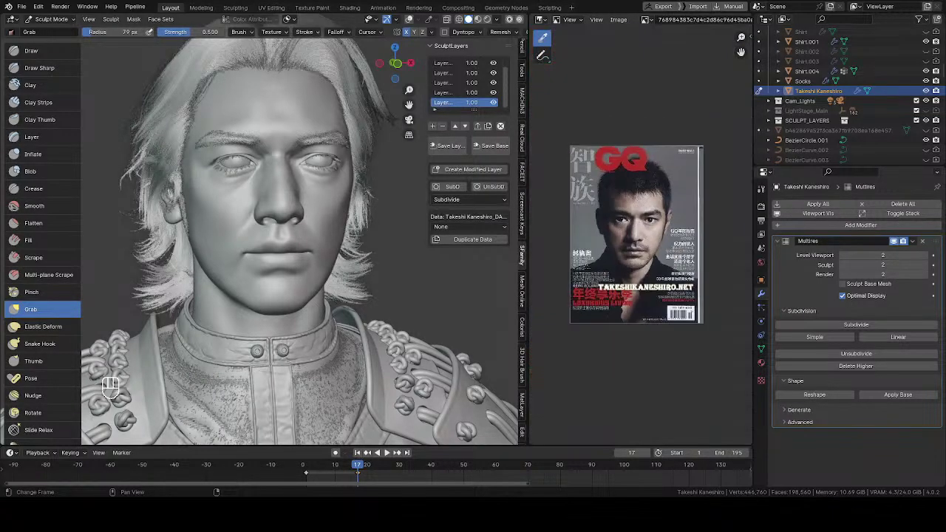
{"action": "scroll", "coordinate": [641, 235], "scroll_direction": "up", "scroll_amount": 3}
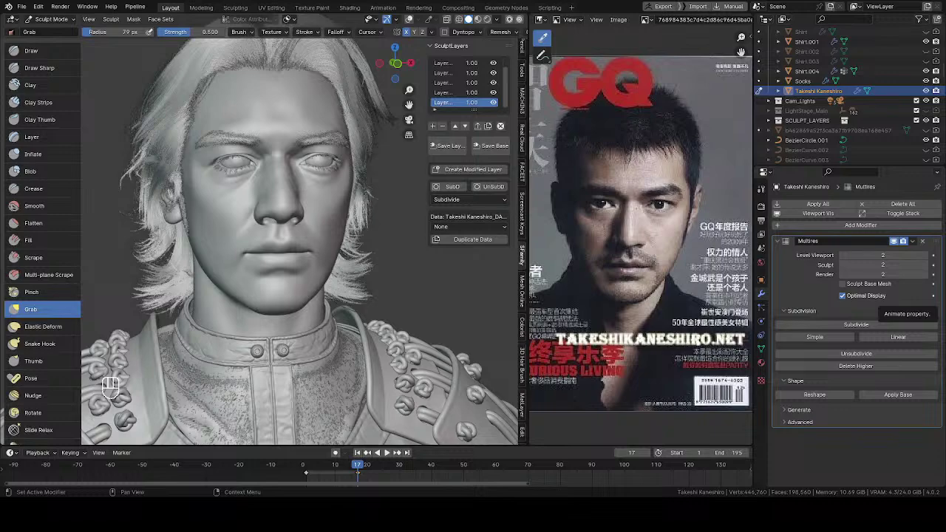
{"action": "left_click_drag", "start_coordinate": [945, 295], "coordinate": [641, 235]}
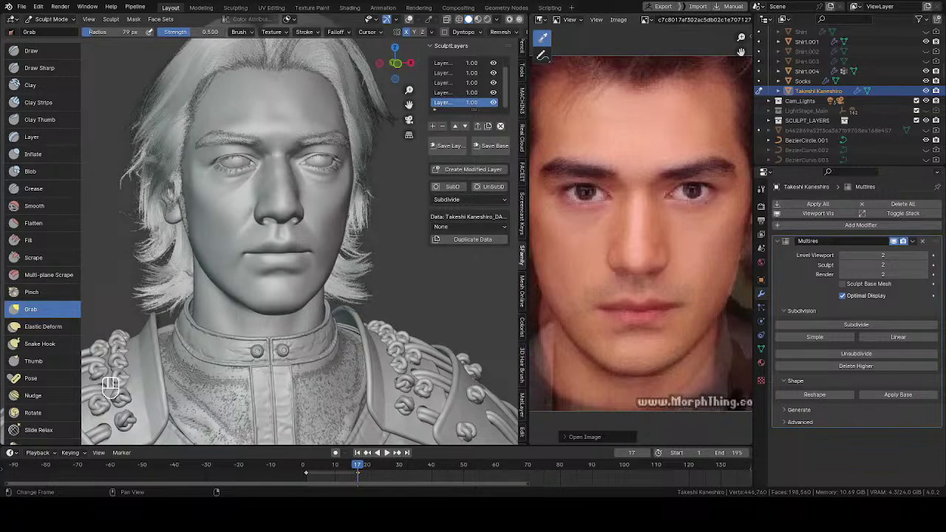
Turn off X symmetry and set the Grab radius to 56 px for refining the jaw edge
{"action": "mouse_move", "coordinate": [302, 225]}
{"action": "middle_mouse_down"}
{"action": "mouse_move", "coordinate": [286, 237]}
{"action": "mouse_move", "coordinate": [294, 194]}
{"action": "middle_mouse_up"}
{"action": "middle_click_drag", "start_coordinate": [258, 221], "coordinate": [291, 200], "text": "shift"}
{"action": "scroll", "coordinate": [291, 200], "scroll_direction": "up", "scroll_amount": 1}
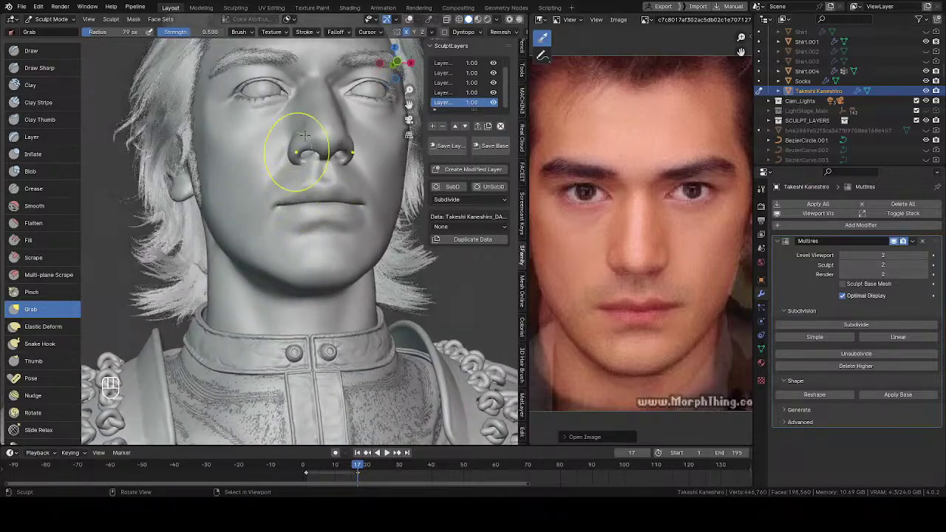
{"action": "left_click", "coordinate": [406, 32]}
{"action": "middle_click_drag", "start_coordinate": [230, 252], "coordinate": [236, 248]}
{"action": "key", "text": "f"}
{"action": "left_click", "coordinate": [260, 254]}
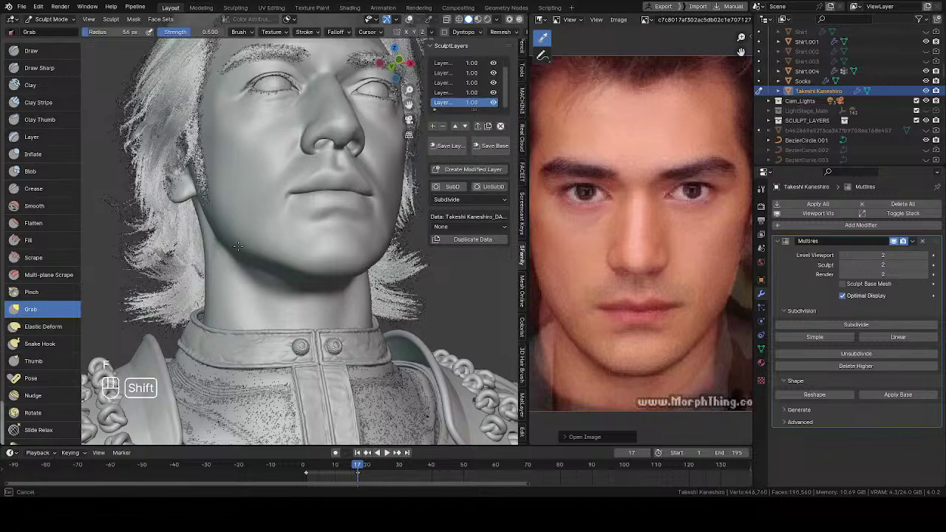
Compare the jawline with and without the latest edit by undoing and redoing it
{"action": "middle_click_drag", "start_coordinate": [258, 258], "coordinate": [237, 274]}
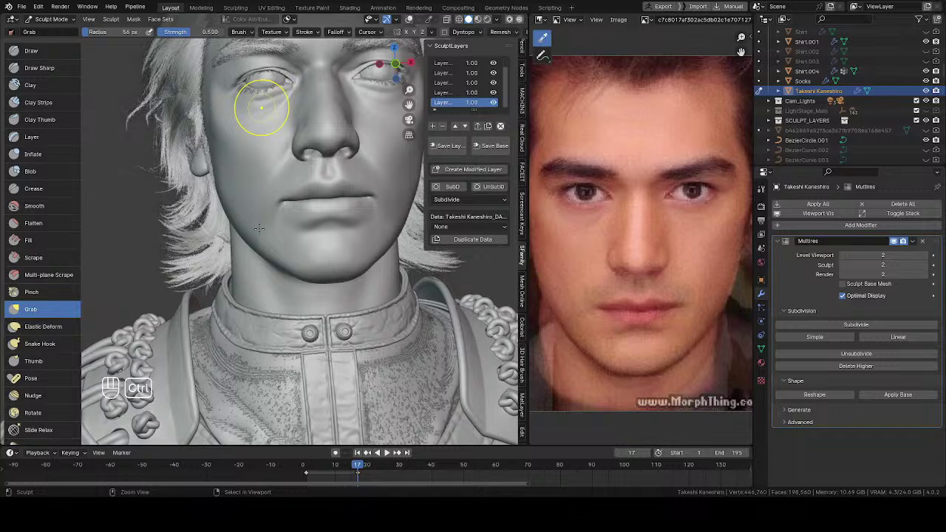
{"action": "key", "text": "ctrl+z"}
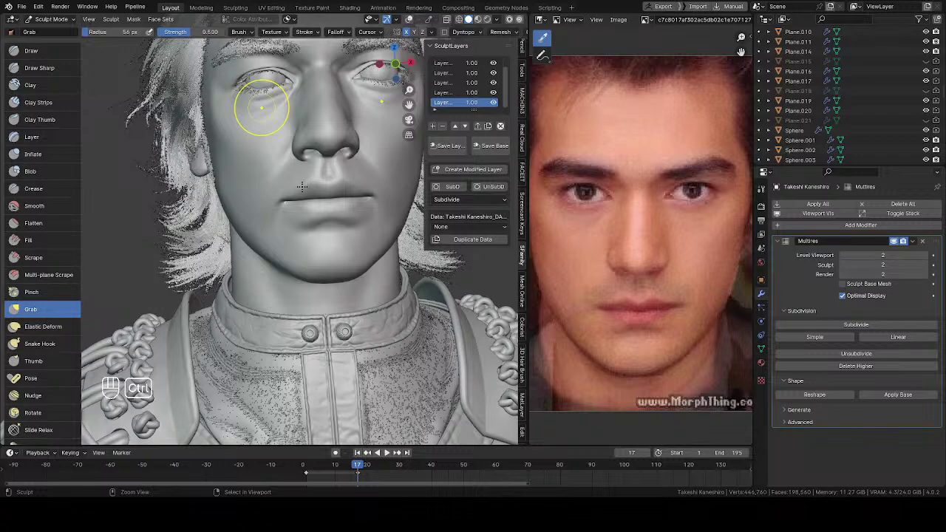
{"action": "key", "text": "ctrl+shift+z"}
Set the Grab radius to 99 px, nudge the jaw edge below the earlobe outward, and compare the shape before and after
{"action": "mouse_move", "coordinate": [308, 202]}
{"action": "middle_mouse_down"}
{"action": "mouse_move", "coordinate": [287, 237]}
{"action": "mouse_move", "coordinate": [285, 226]}
{"action": "middle_mouse_up"}
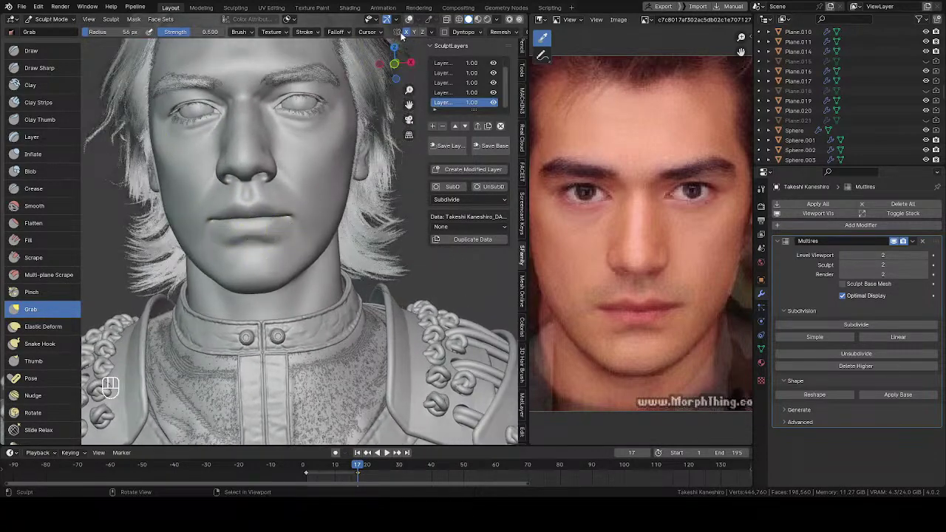
{"action": "middle_click_drag", "start_coordinate": [333, 207], "coordinate": [318, 193], "text": "shift"}
{"action": "middle_click_drag", "start_coordinate": [323, 208], "coordinate": [297, 205]}
{"action": "key", "text": "f"}
{"action": "left_click", "coordinate": [376, 236]}
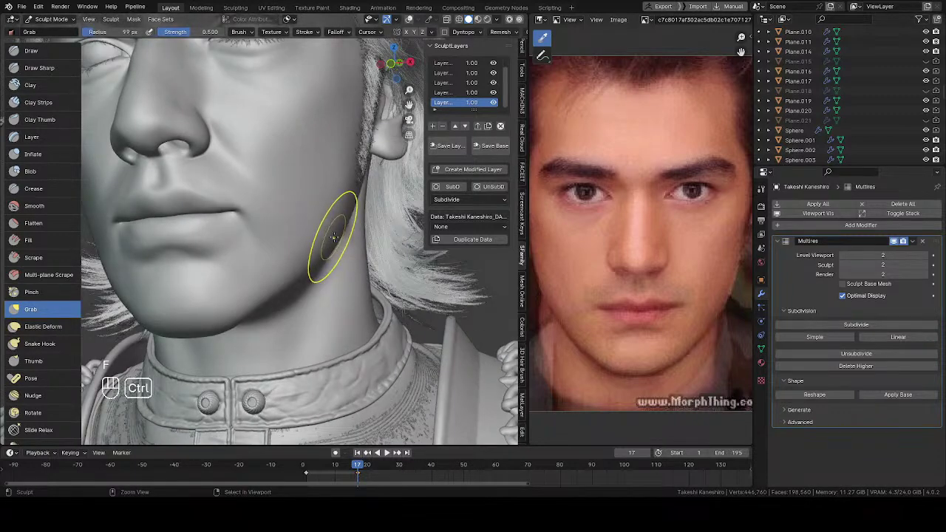
{"action": "left_click_drag", "start_coordinate": [333, 237], "coordinate": [335, 237], "text": "ctrl"}
{"action": "middle_click_drag", "start_coordinate": [335, 236], "coordinate": [399, 152], "text": "ctrl"}
{"action": "key", "text": "ctrl+z"}
{"action": "key", "text": "ctrl+shift+z"}
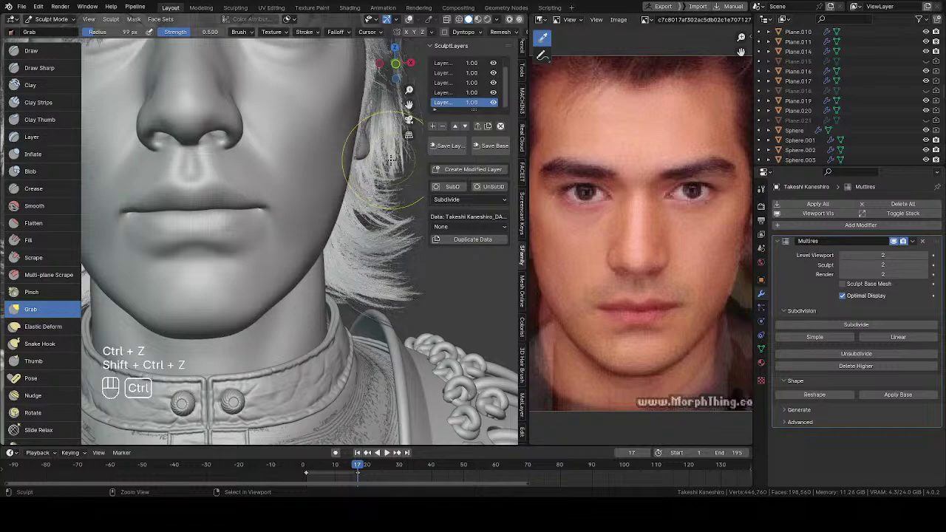
Push the jaw edge below the earlobe slightly inward with Grab at a radius of 102 px
{"action": "middle_click_drag", "start_coordinate": [327, 158], "coordinate": [299, 226]}
{"action": "key", "text": "f"}
{"action": "left_click", "coordinate": [301, 224]}
{"action": "left_click_drag", "start_coordinate": [290, 233], "coordinate": [285, 233]}
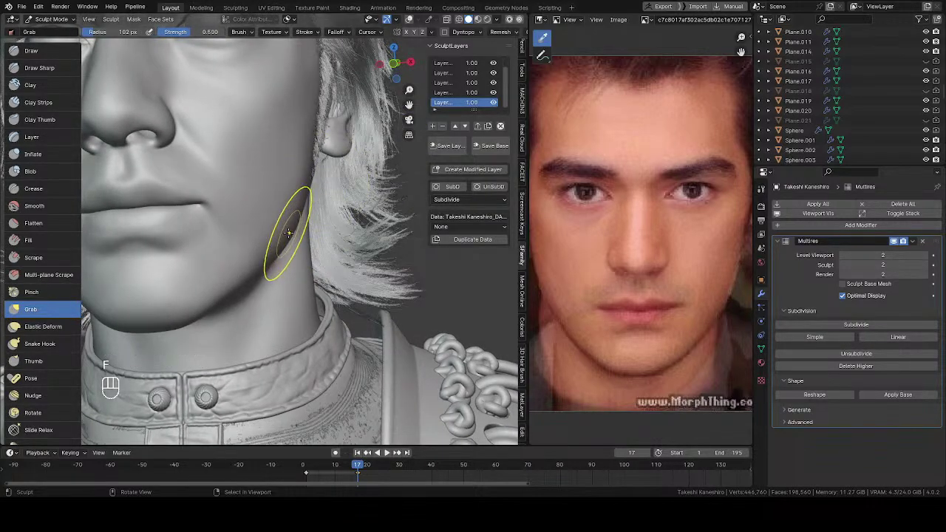
{"action": "middle_click_drag", "start_coordinate": [285, 233], "coordinate": [295, 266], "text": "ctrl"}
{"action": "middle_click_drag", "start_coordinate": [296, 266], "coordinate": [363, 173]}
Switch to Object Mode and display the character's upper body in Rendered shading
{"action": "key", "text": "q"}
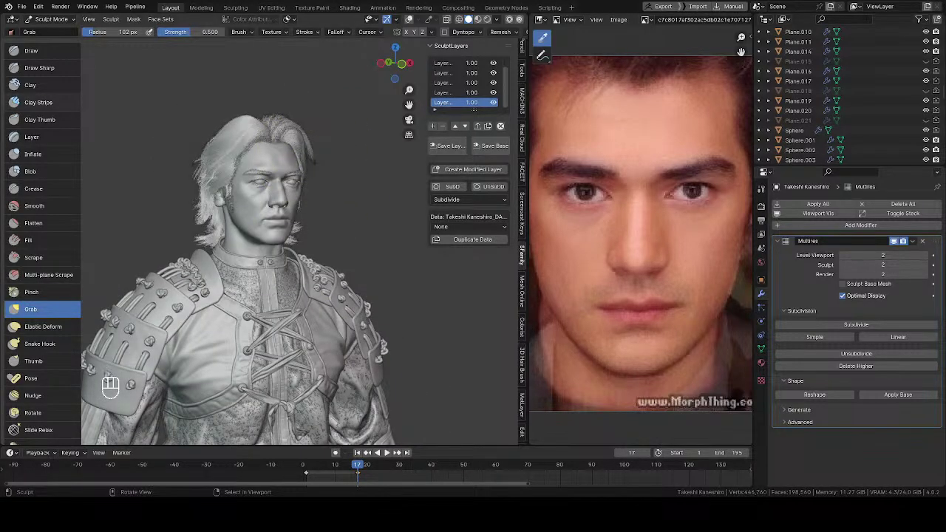
{"action": "middle_click_drag", "start_coordinate": [364, 179], "coordinate": [200, 210]}
{"action": "key", "text": "Tab"}
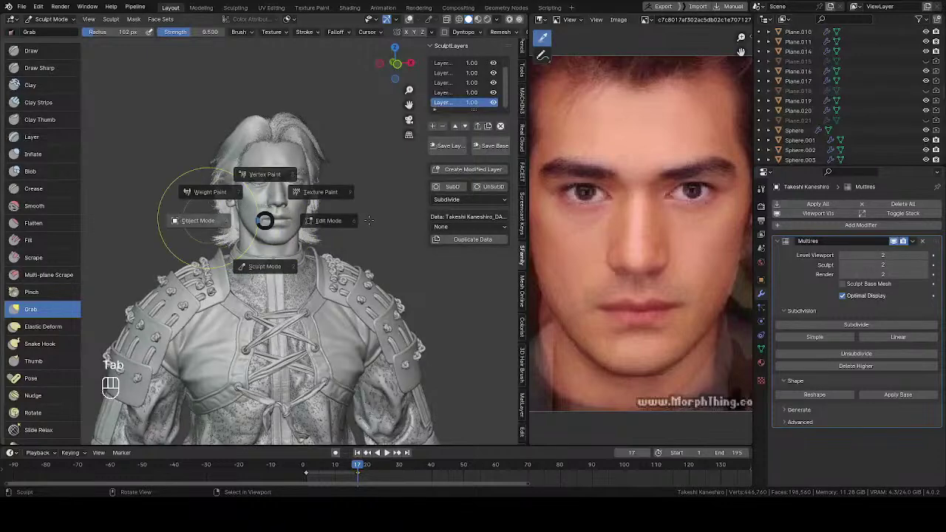
{"action": "middle_click_drag", "start_coordinate": [285, 252], "coordinate": [286, 242]}
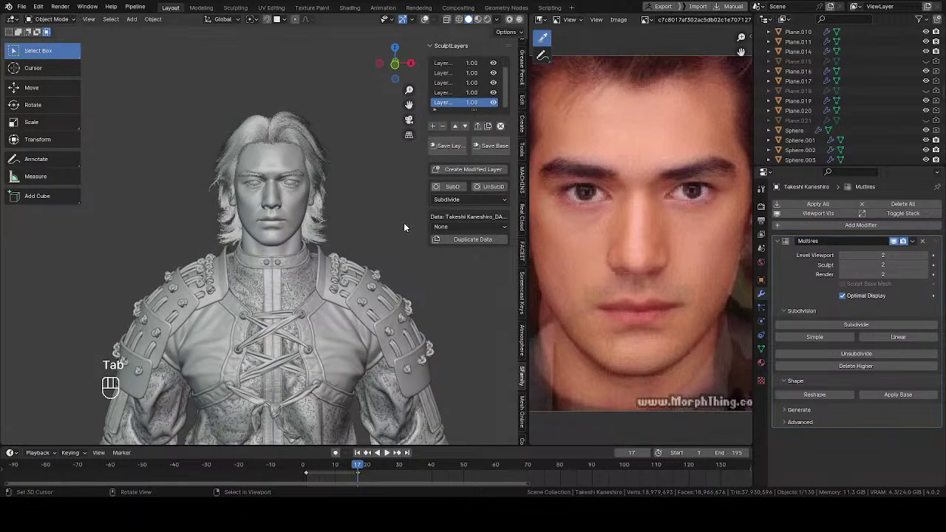
{"action": "key", "text": "z"}
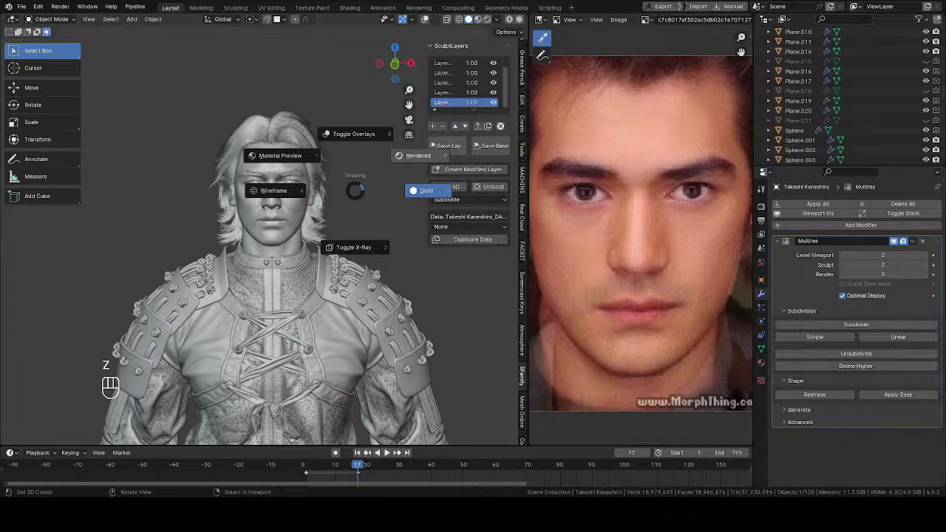
{"action": "left_click", "coordinate": [418, 156]}
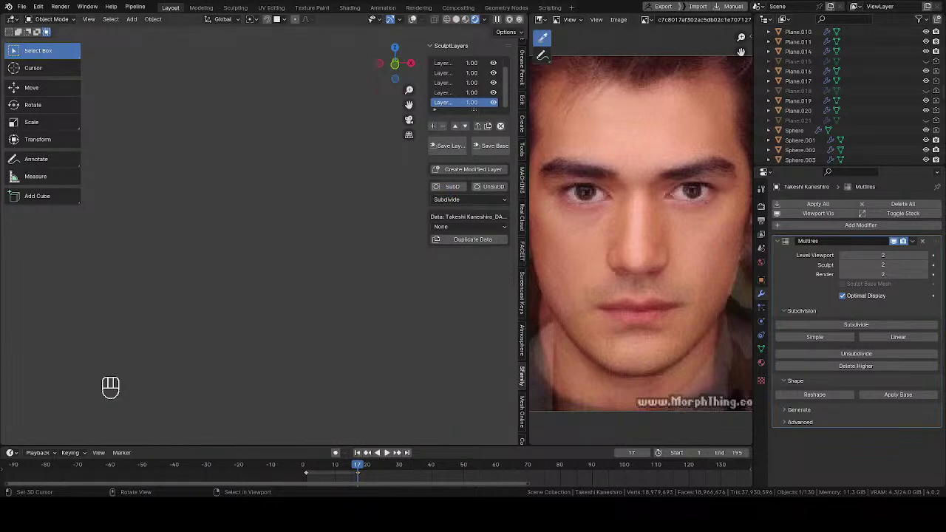
Load the GQ cover and the dark-coat portrait in turn as reference images and compare the rendered face with them
{"action": "left_click", "coordinate": [679, 241]}
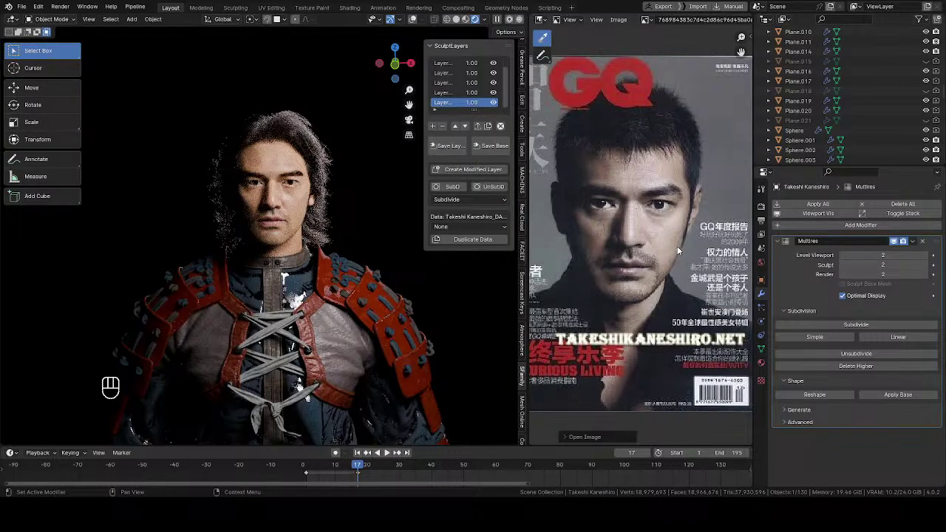
{"action": "left_click_drag", "start_coordinate": [677, 246], "coordinate": [678, 244]}
{"action": "scroll", "coordinate": [258, 251], "scroll_direction": "up", "scroll_amount": 2}
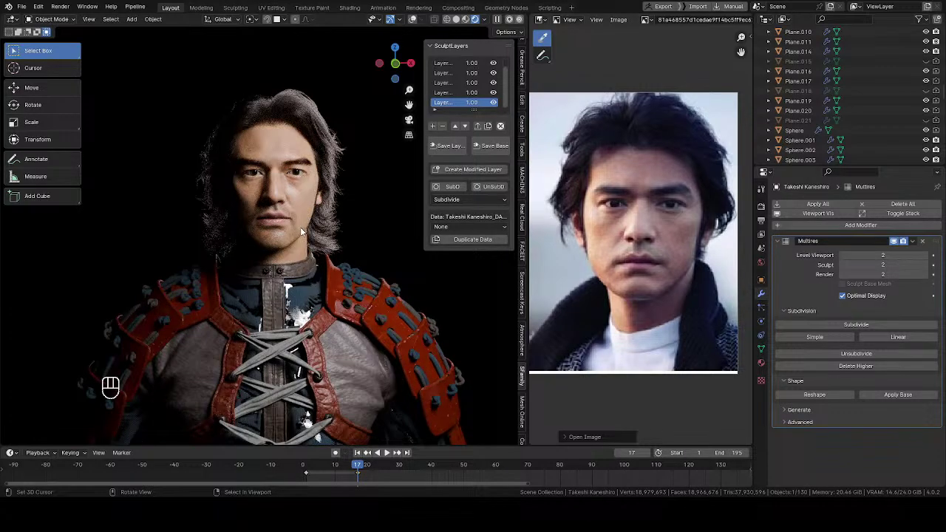
{"action": "middle_click_drag", "start_coordinate": [300, 231], "coordinate": [348, 217]}
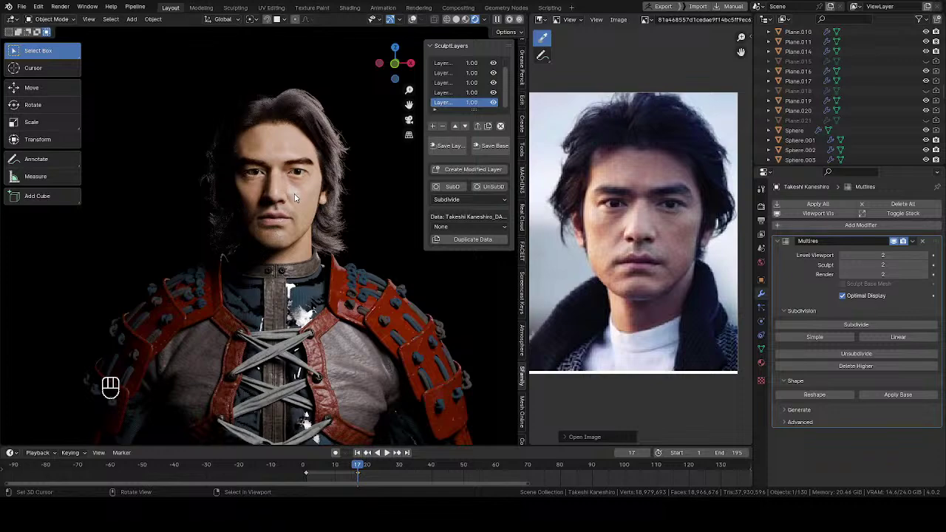
Save the file and examine the head from the side, front and below against the reference photo
{"action": "middle_click_drag", "start_coordinate": [280, 202], "coordinate": [226, 224]}
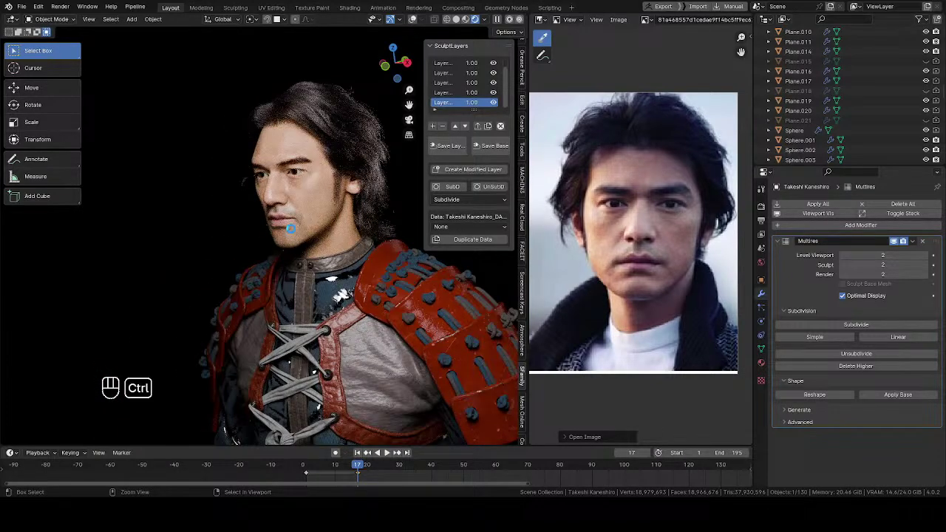
{"action": "key", "text": "ctrl+s"}
{"action": "scroll", "coordinate": [301, 217], "scroll_direction": "up", "scroll_amount": 1}
{"action": "scroll", "coordinate": [277, 233], "scroll_direction": "up", "scroll_amount": 3}
{"action": "mouse_move", "coordinate": [301, 217]}
{"action": "middle_mouse_down", "text": "shift"}
{"action": "mouse_move", "coordinate": [277, 234]}
{"action": "mouse_move", "coordinate": [240, 238]}
{"action": "mouse_move", "coordinate": [257, 243]}
{"action": "mouse_move", "coordinate": [296, 216]}
{"action": "mouse_move", "coordinate": [193, 220]}
{"action": "mouse_move", "coordinate": [230, 243]}
{"action": "mouse_move", "coordinate": [271, 209]}
{"action": "mouse_move", "coordinate": [350, 206]}
{"action": "mouse_move", "coordinate": [370, 194]}
{"action": "mouse_move", "coordinate": [350, 207]}
{"action": "mouse_move", "coordinate": [329, 200]}
{"action": "mouse_move", "coordinate": [271, 211]}
{"action": "mouse_move", "coordinate": [283, 216]}
{"action": "middle_mouse_up", "text": "shift"}
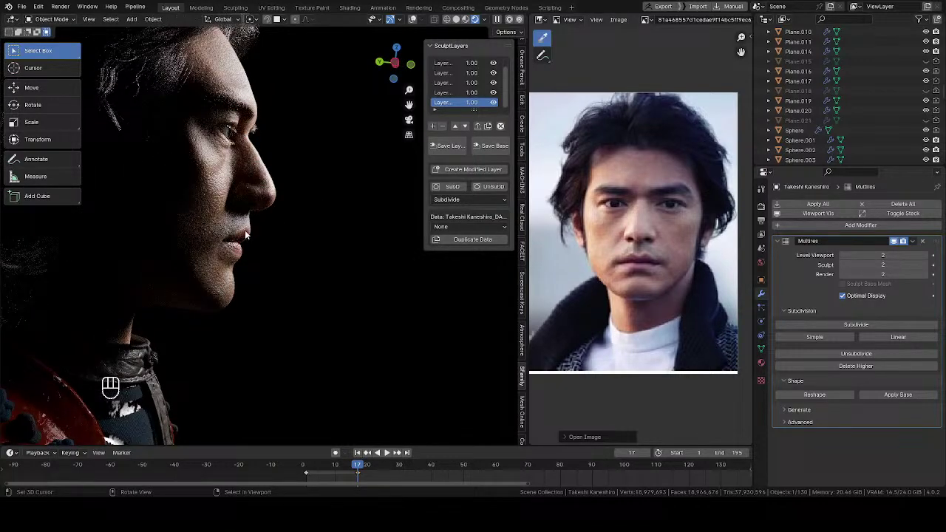
{"action": "middle_click_drag", "start_coordinate": [246, 234], "coordinate": [311, 212]}
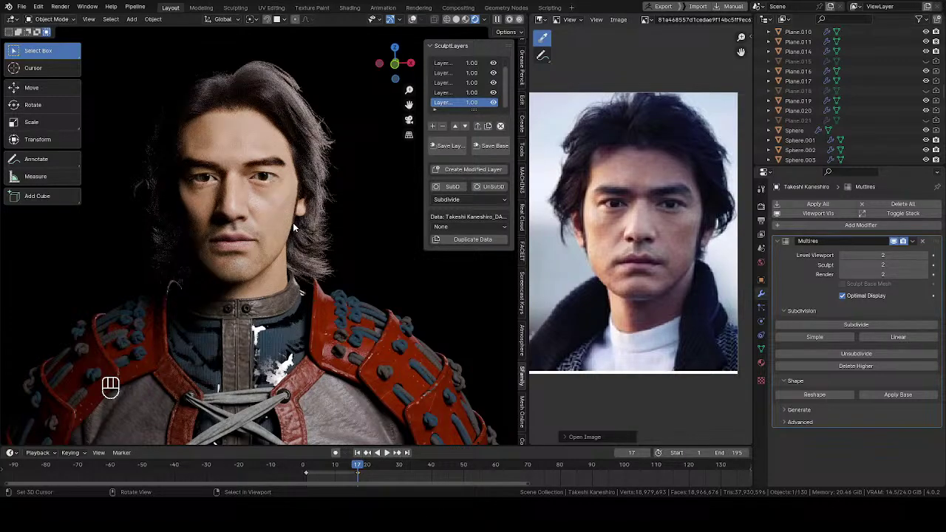
{"action": "middle_click_drag", "start_coordinate": [246, 238], "coordinate": [290, 235], "text": "shift"}
{"action": "middle_click_drag", "start_coordinate": [283, 192], "coordinate": [288, 211]}
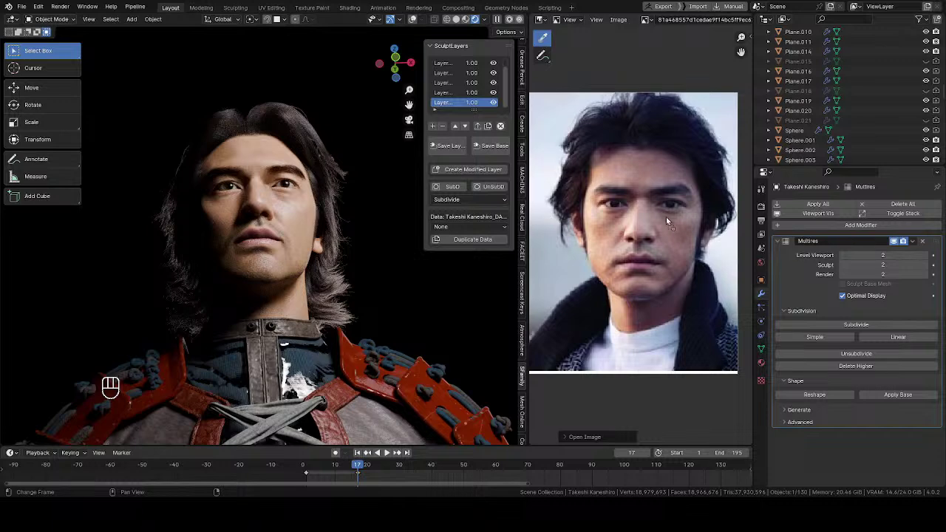
Paste new reference photos into the image editor and compare the head's likeness with them from matching angles
{"action": "key", "text": "ctrl+v"}
{"action": "middle_click_drag", "start_coordinate": [662, 217], "coordinate": [667, 295]}
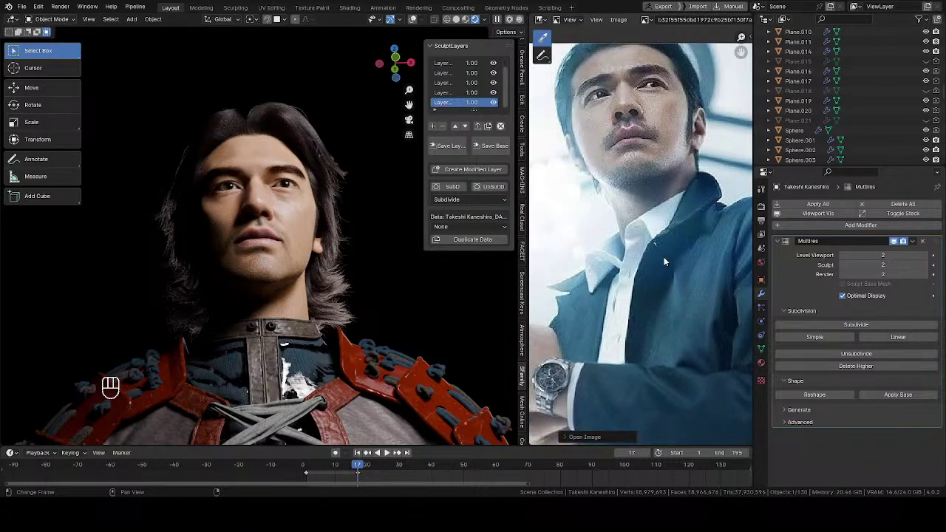
{"action": "middle_click_drag", "start_coordinate": [665, 261], "coordinate": [673, 274]}
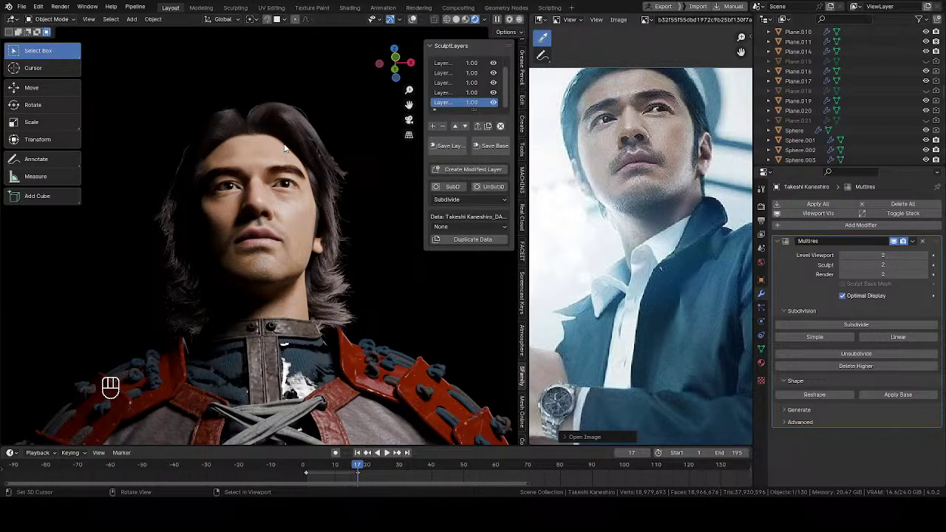
{"action": "middle_click_drag", "start_coordinate": [255, 141], "coordinate": [274, 144]}
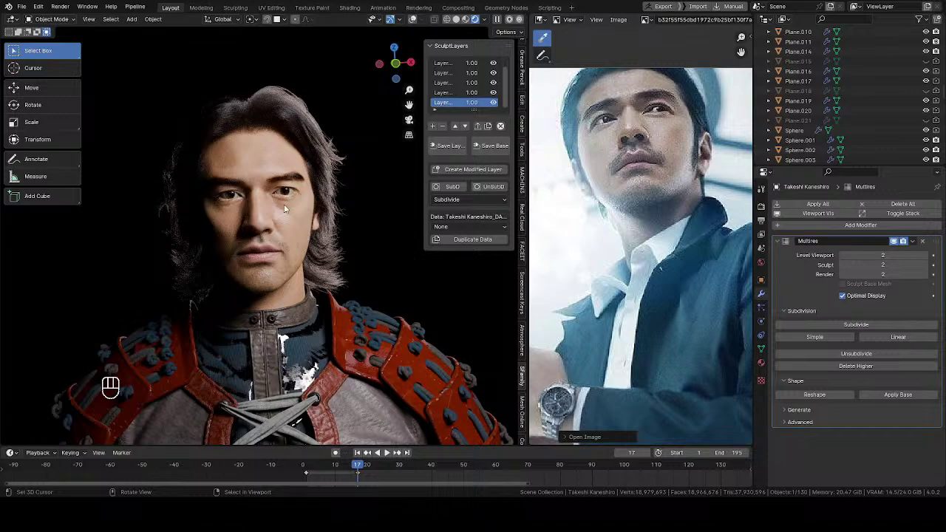
{"action": "middle_click_drag", "start_coordinate": [254, 258], "coordinate": [139, 263]}
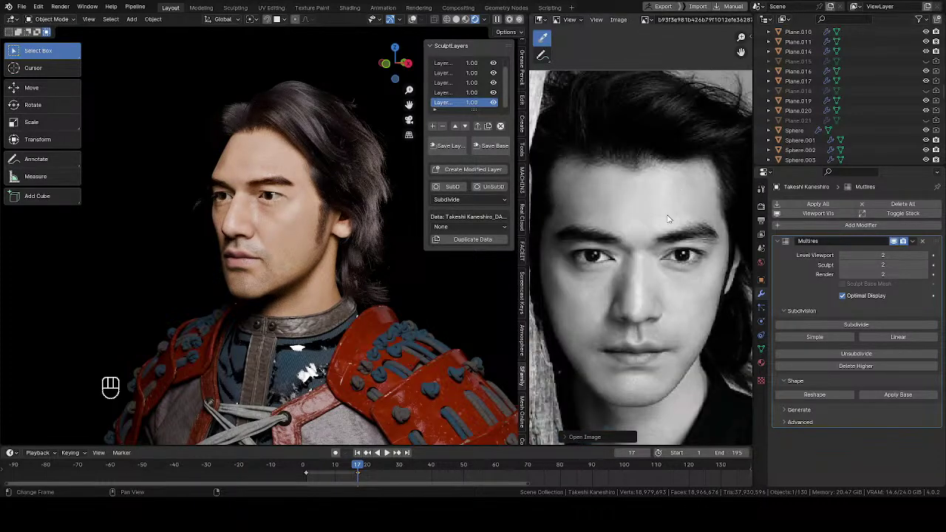
{"action": "middle_click_drag", "start_coordinate": [325, 229], "coordinate": [288, 233]}
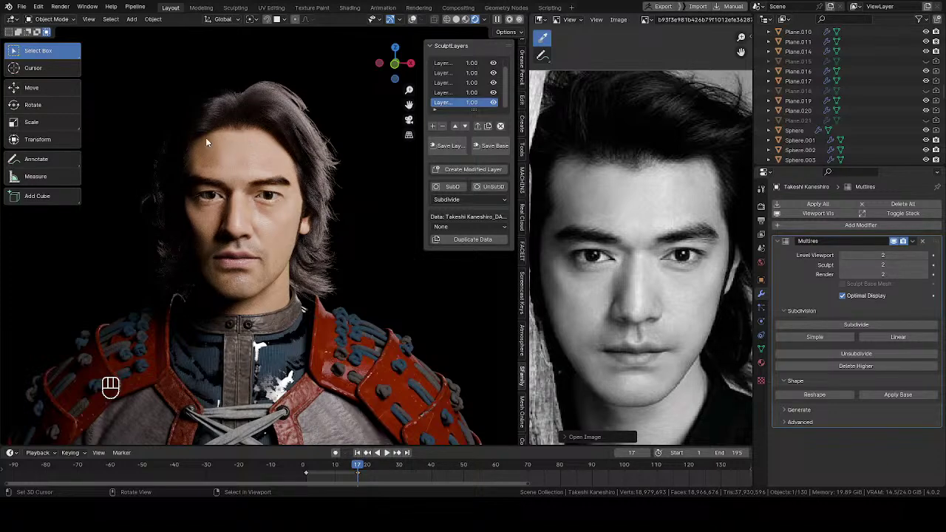
Switch the viewport to solid shading, filter the outliner for "scal", then unhide and select the Scalp object
{"action": "mouse_move", "coordinate": [258, 222]}
{"action": "middle_mouse_down"}
{"action": "mouse_move", "coordinate": [248, 224]}
{"action": "mouse_move", "coordinate": [284, 218]}
{"action": "middle_mouse_up"}
{"action": "key", "text": "z"}
{"action": "left_click", "coordinate": [298, 230]}
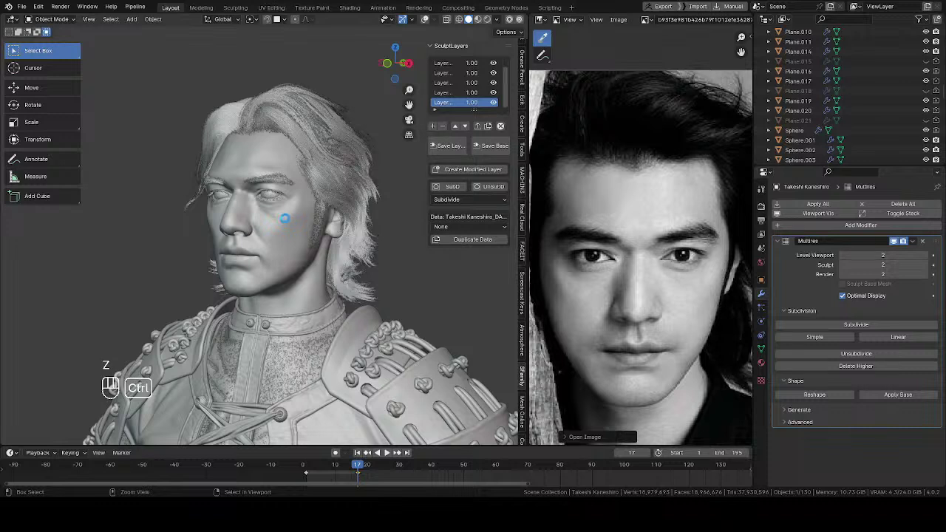
{"action": "left_click", "coordinate": [837, 18]}
{"action": "type", "text": "scal"}
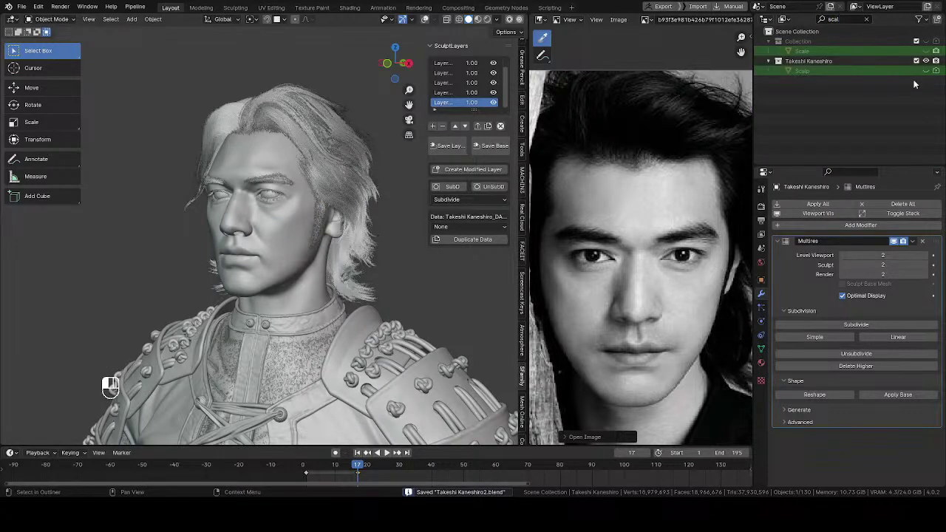
{"action": "left_click", "coordinate": [925, 71]}
{"action": "left_click", "coordinate": [800, 70]}
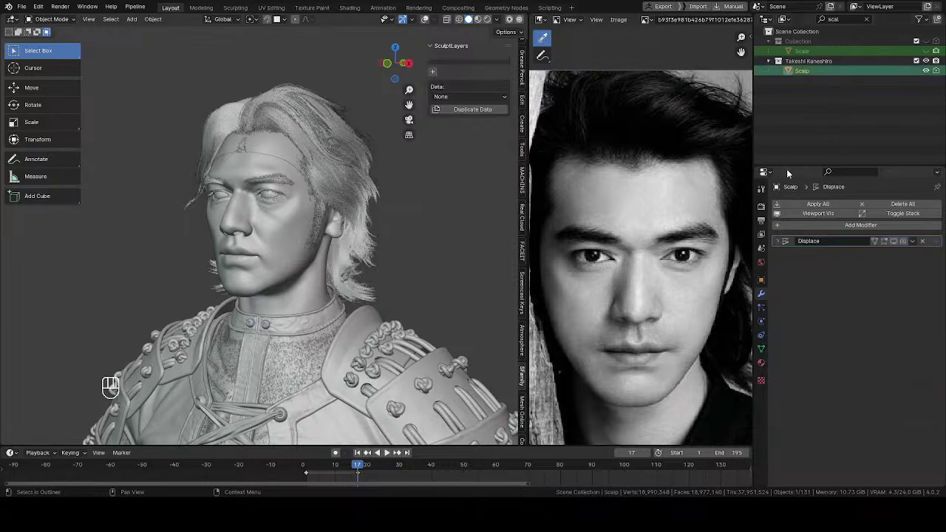
Frame the Scalp mesh on the forehead and put it in Texture Paint mode
{"action": "key", "text": "KP_Decimal"}
{"action": "middle_click_drag", "start_coordinate": [270, 235], "coordinate": [307, 233]}
{"action": "key", "text": "Tab"}
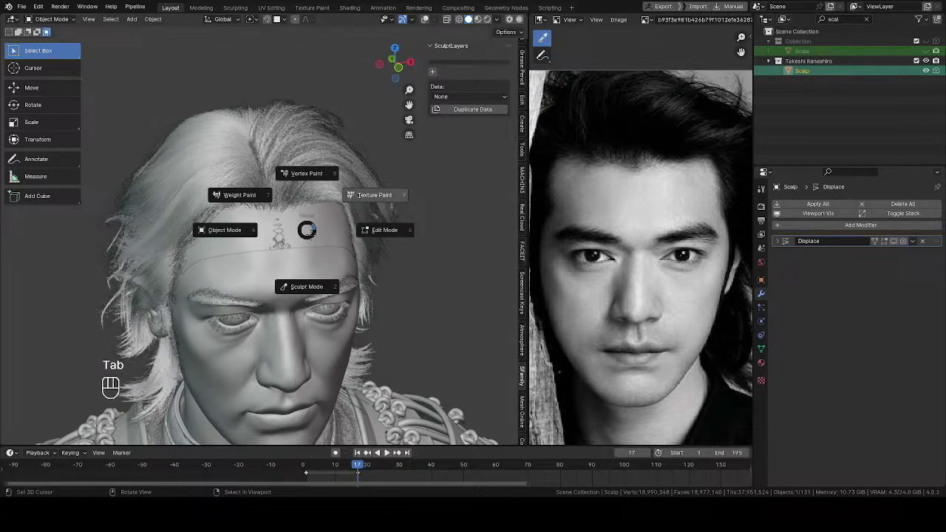
{"action": "left_click", "coordinate": [344, 226]}
{"action": "middle_click_drag", "start_coordinate": [299, 252], "coordinate": [297, 226]}
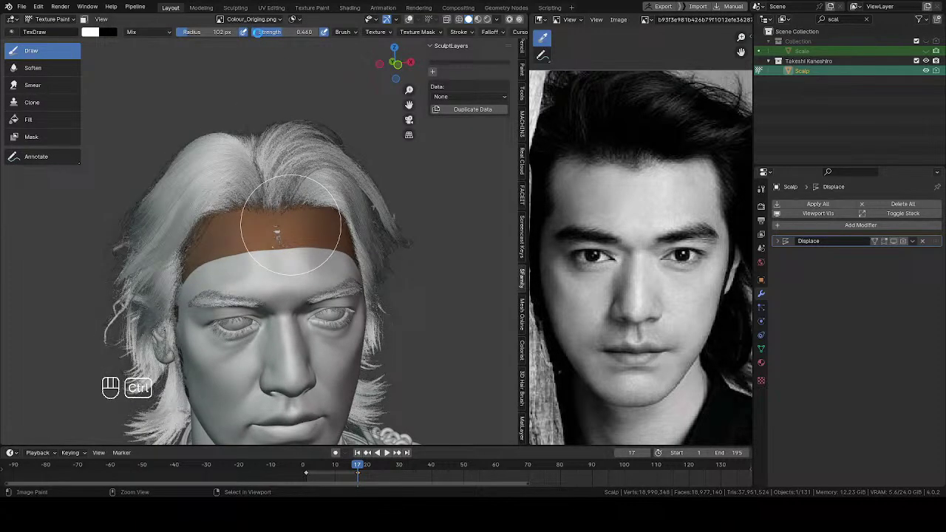
Save the file and set T_Hair_Density_01 as the image to paint on
{"action": "key", "text": "ctrl+s"}
{"action": "left_click", "coordinate": [220, 23]}
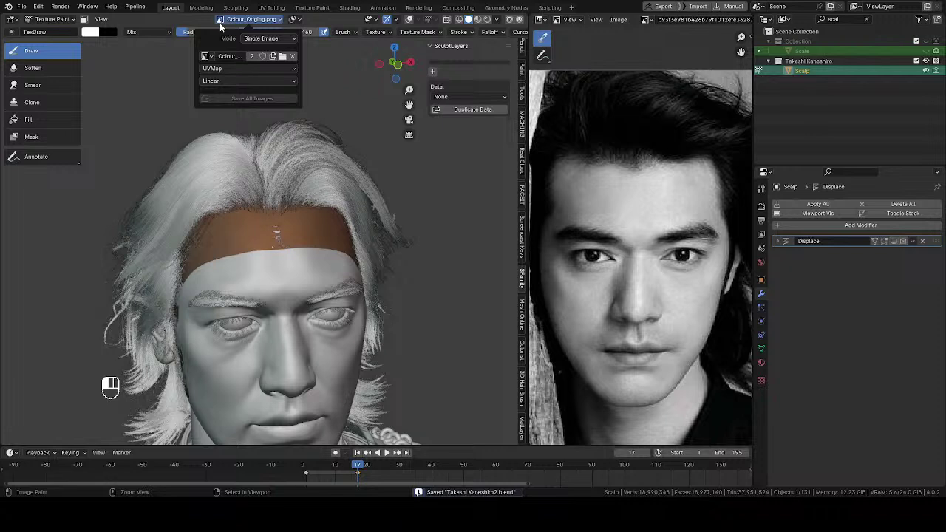
{"action": "left_click", "coordinate": [204, 59]}
{"action": "type", "text": "ha"}
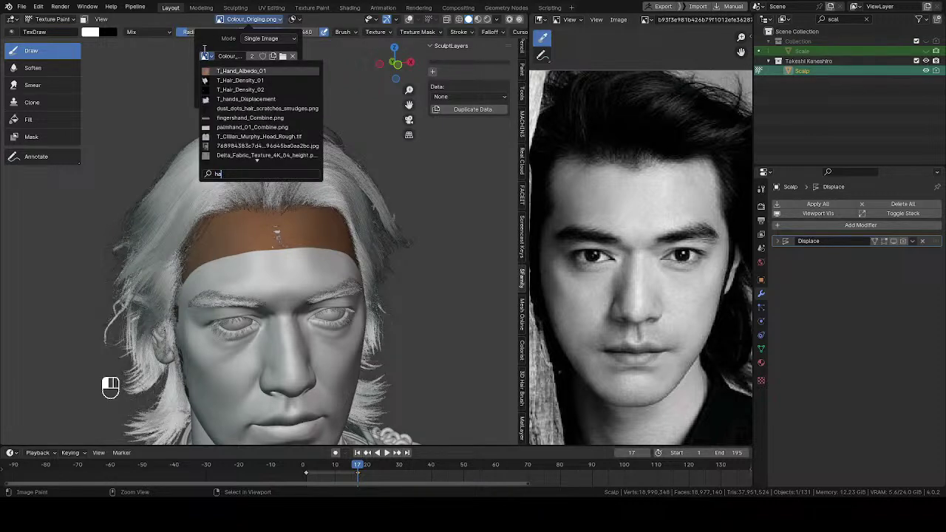
{"action": "type", "text": "ir"}
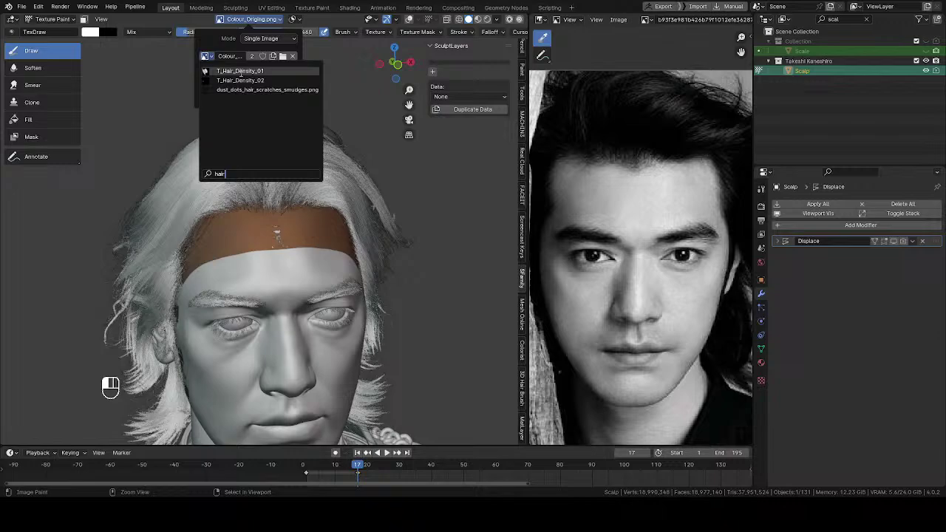
{"action": "left_click", "coordinate": [242, 71]}
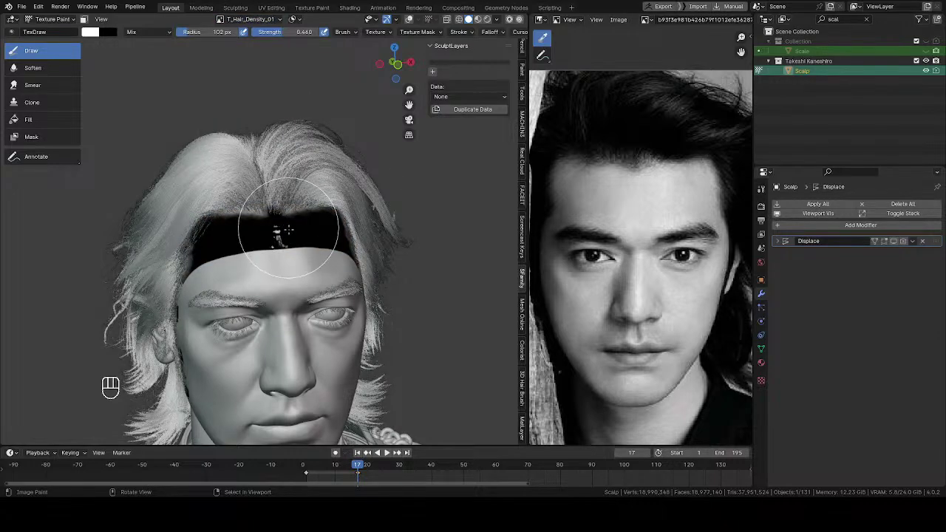
Reduce the brush radius to 48 px and paint white density at the forehead hairline beside the centre parting
{"action": "middle_click_drag", "start_coordinate": [288, 230], "coordinate": [278, 255]}
{"action": "scroll", "coordinate": [280, 229], "scroll_direction": "up", "scroll_amount": 3}
{"action": "middle_click_drag", "start_coordinate": [314, 224], "coordinate": [376, 200]}
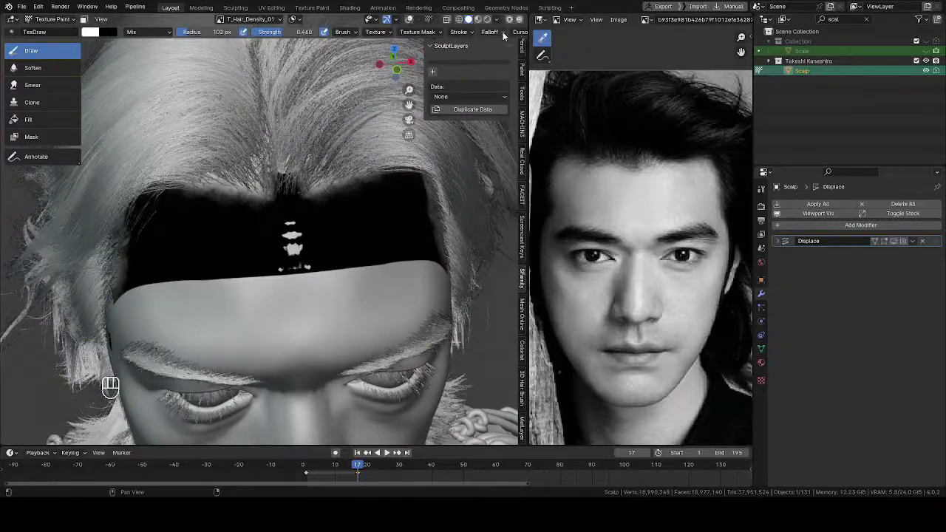
{"action": "middle_click_drag", "start_coordinate": [503, 36], "coordinate": [388, 35]}
{"action": "left_click", "coordinate": [332, 34]}
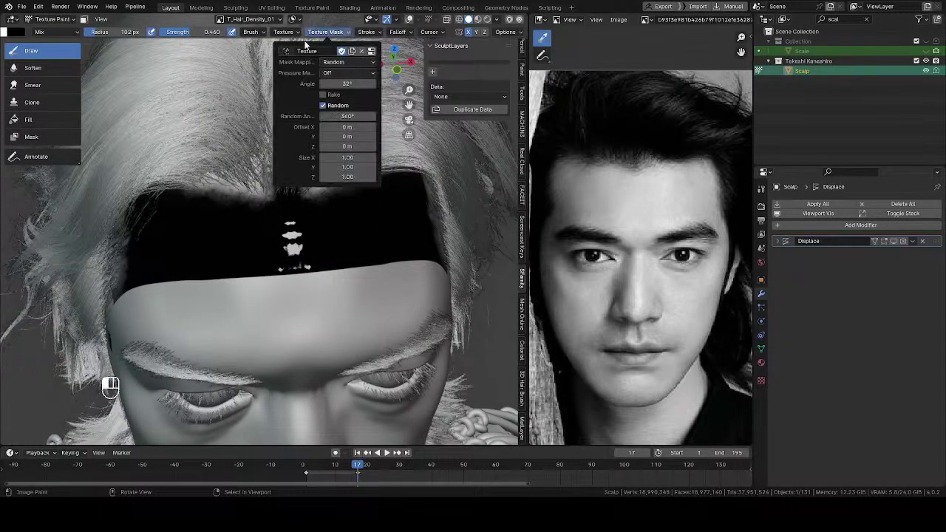
{"action": "middle_click_drag", "start_coordinate": [185, 278], "coordinate": [198, 281]}
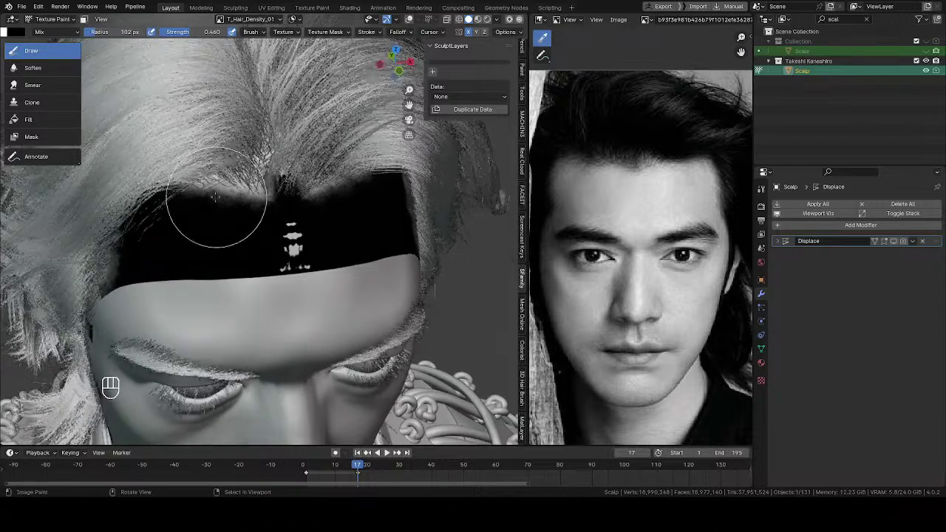
{"action": "key", "text": "f"}
{"action": "left_click", "coordinate": [246, 196]}
{"action": "key", "text": "f"}
{"action": "left_click", "coordinate": [259, 209]}
{"action": "left_click_drag", "start_coordinate": [248, 194], "coordinate": [239, 198]}
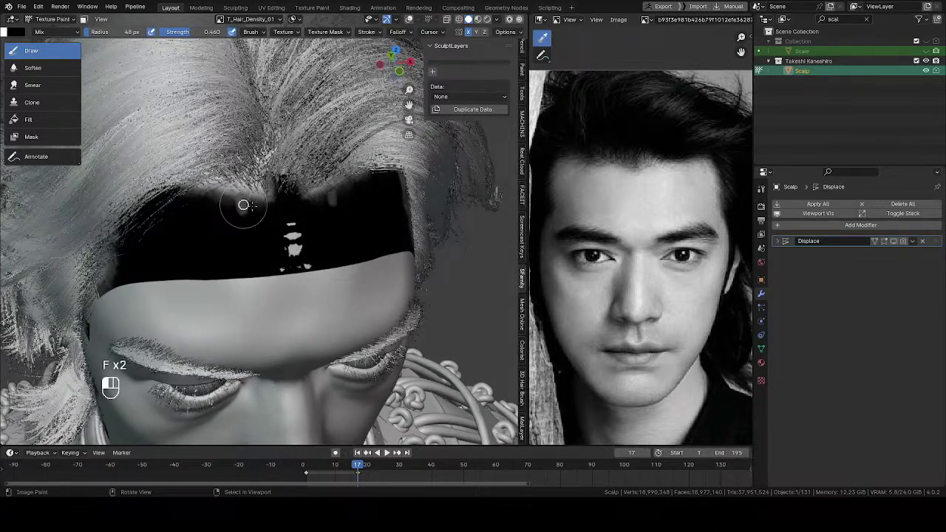
{"action": "left_click", "coordinate": [243, 205]}
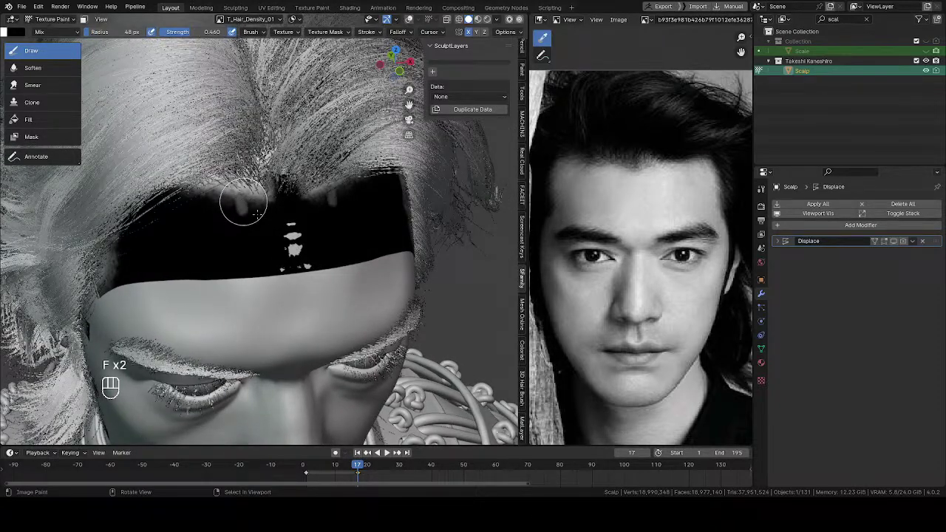
Return to Object Mode, select Hair_01 and turn off the viewport display of its GeometryNodes.001 modifier
{"action": "key", "text": "Tab"}
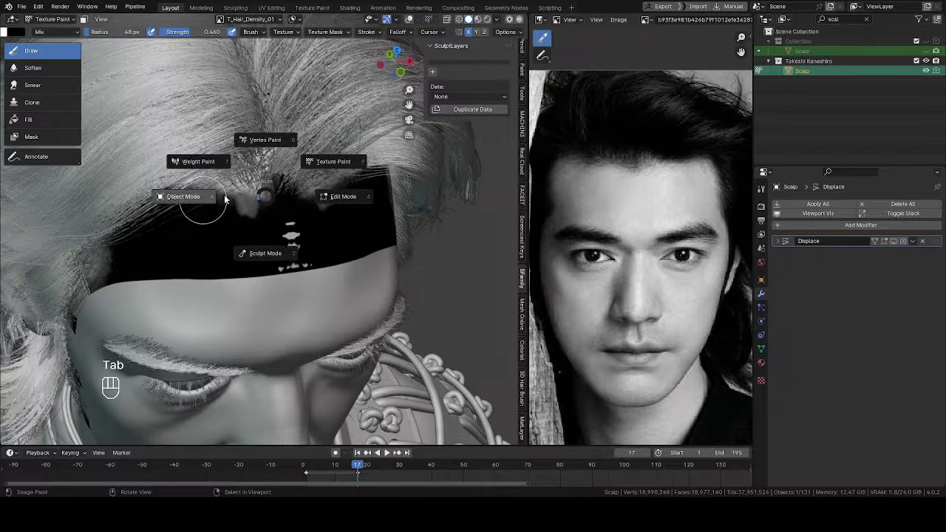
{"action": "left_click", "coordinate": [239, 214]}
{"action": "mouse_move", "coordinate": [238, 214]}
{"action": "middle_mouse_down", "text": "ctrl"}
{"action": "mouse_move", "coordinate": [243, 264]}
{"action": "mouse_move", "coordinate": [156, 239]}
{"action": "middle_mouse_up", "text": "ctrl"}
{"action": "left_click", "coordinate": [162, 237]}
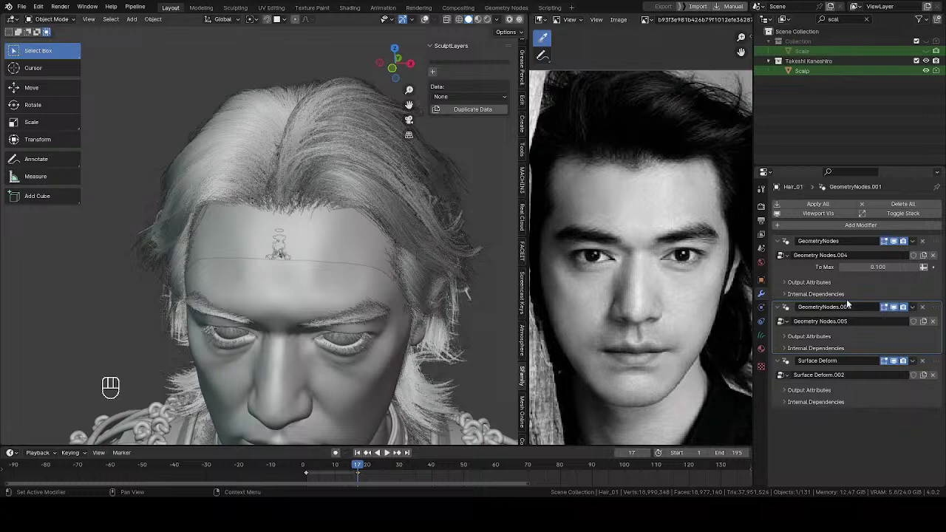
{"action": "left_click", "coordinate": [893, 307]}
{"action": "middle_click_drag", "start_coordinate": [247, 221], "coordinate": [253, 257]}
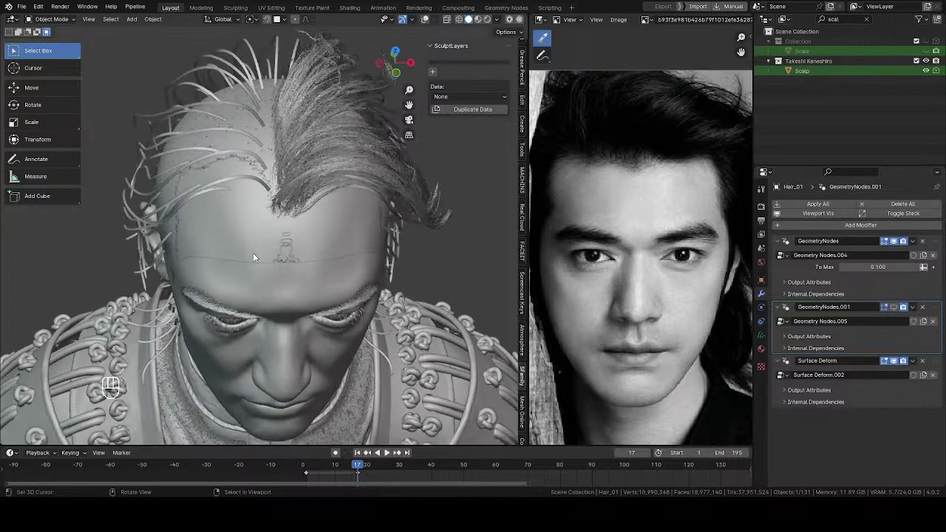
Select the Scalp mesh again and put it back in Texture Paint mode
{"action": "left_click", "coordinate": [238, 259]}
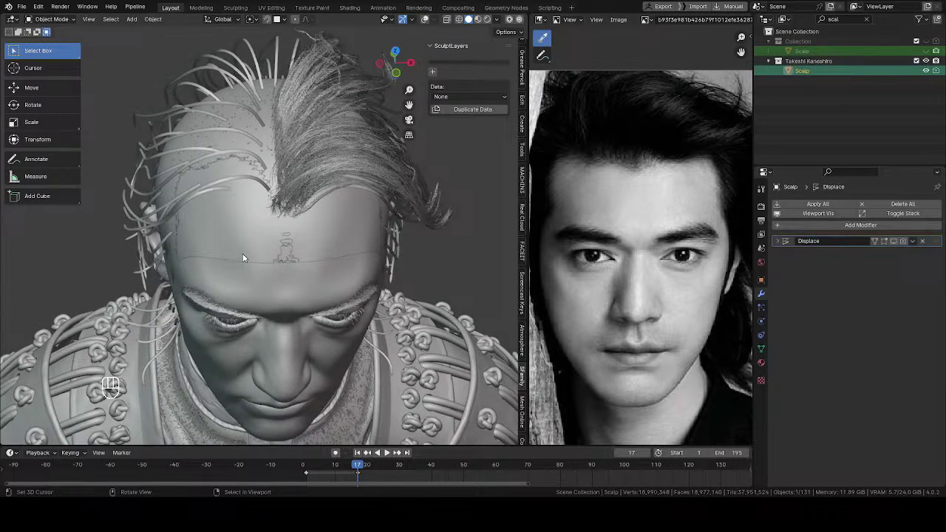
{"action": "key", "text": "Tab"}
{"action": "left_click", "coordinate": [252, 311]}
{"action": "key", "text": "Tab"}
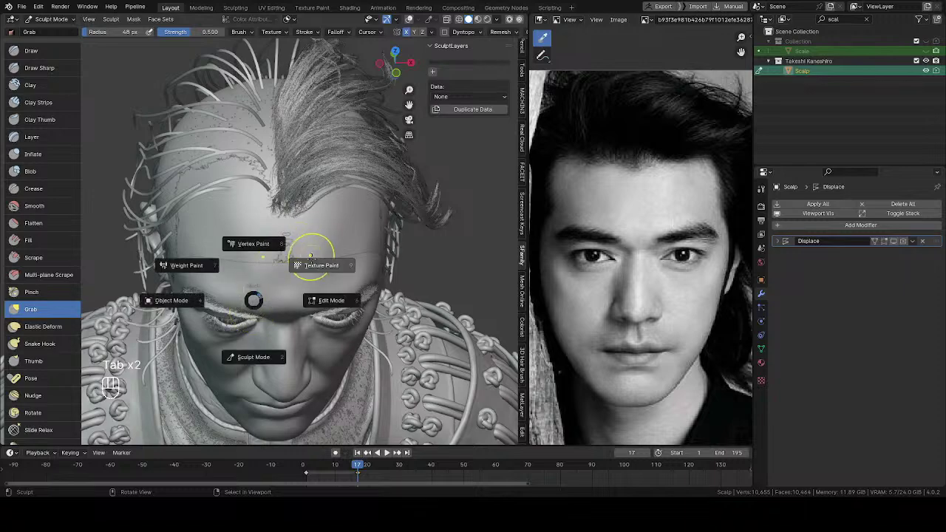
{"action": "left_click", "coordinate": [310, 260]}
Paint white density along the hairline from the centre parting towards the character's right temple, enlarging the brush radius to 95 px
{"action": "scroll", "coordinate": [274, 214], "scroll_direction": "up", "scroll_amount": 2}
{"action": "key", "text": "f"}
{"action": "left_click", "coordinate": [277, 210]}
{"action": "middle_click_drag", "start_coordinate": [233, 208], "coordinate": [207, 194]}
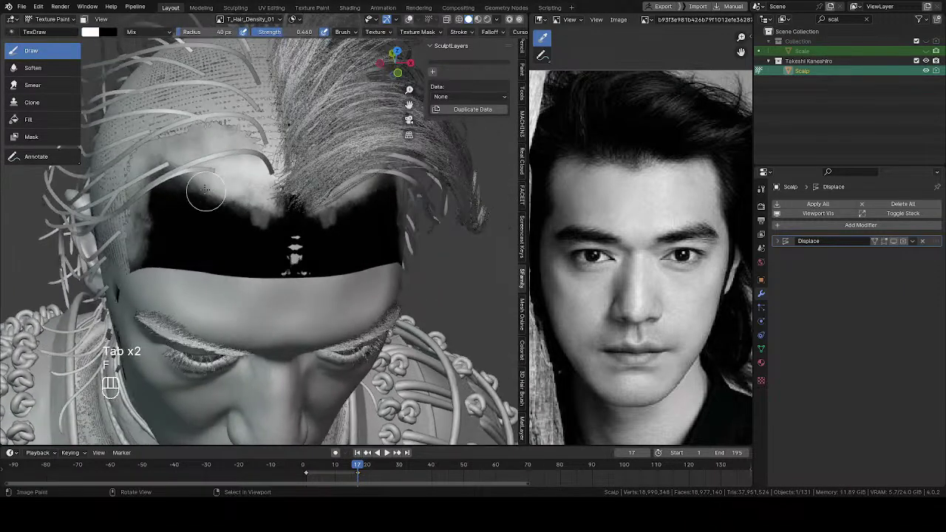
{"action": "key", "text": "f"}
{"action": "left_click", "coordinate": [172, 196]}
{"action": "mouse_move", "coordinate": [173, 199]}
{"action": "left_mouse_down"}
{"action": "mouse_move", "coordinate": [180, 180]}
{"action": "mouse_move", "coordinate": [190, 180]}
{"action": "mouse_move", "coordinate": [217, 211]}
{"action": "mouse_move", "coordinate": [249, 204]}
{"action": "mouse_move", "coordinate": [274, 217]}
{"action": "mouse_move", "coordinate": [208, 210]}
{"action": "left_mouse_up"}
{"action": "key", "text": "f"}
{"action": "left_click", "coordinate": [191, 188]}
{"action": "mouse_move", "coordinate": [208, 210]}
{"action": "middle_mouse_down"}
{"action": "mouse_move", "coordinate": [199, 209]}
{"action": "mouse_move", "coordinate": [228, 211]}
{"action": "mouse_move", "coordinate": [236, 226]}
{"action": "middle_mouse_up"}
{"action": "key", "text": "f"}
{"action": "left_click", "coordinate": [236, 228]}
{"action": "mouse_move", "coordinate": [235, 229]}
{"action": "left_mouse_down"}
{"action": "mouse_move", "coordinate": [198, 216]}
{"action": "mouse_move", "coordinate": [219, 194]}
{"action": "left_mouse_up"}
{"action": "key", "text": "f"}
{"action": "left_click", "coordinate": [251, 235]}
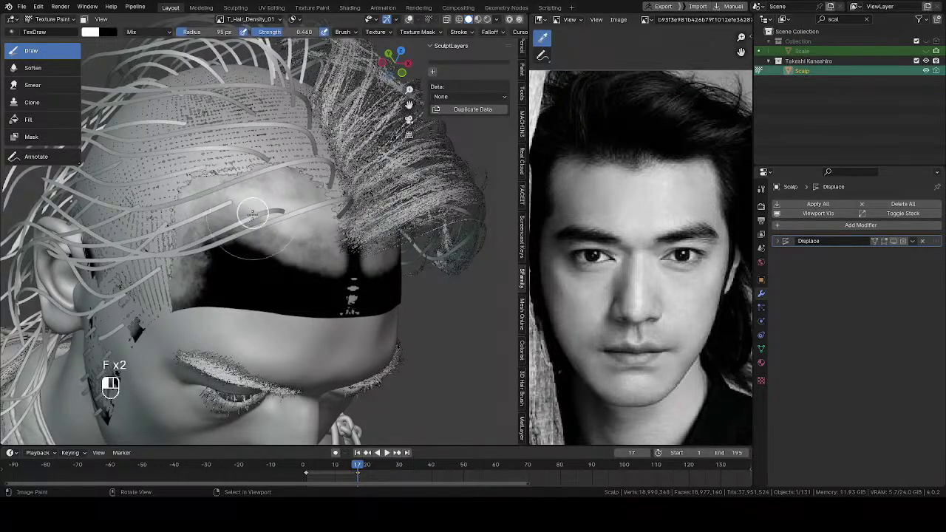
Paint white density along the hairline between the character's right temple and the centre parting, enlarging the brush radius to 104 px
{"action": "key", "text": "f"}
{"action": "left_click", "coordinate": [197, 211]}
{"action": "left_click_drag", "start_coordinate": [212, 243], "coordinate": [214, 245]}
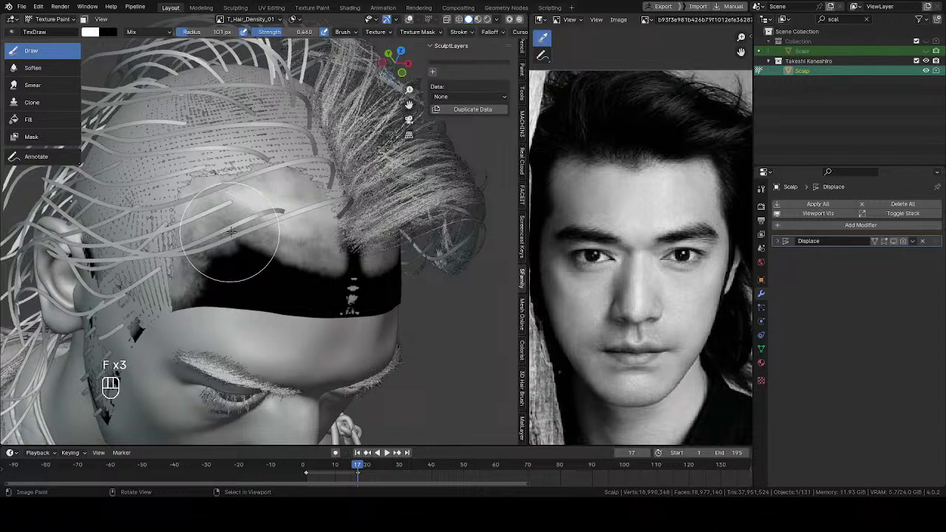
{"action": "middle_click_drag", "start_coordinate": [284, 258], "coordinate": [263, 257]}
{"action": "key", "text": "f"}
{"action": "left_click", "coordinate": [261, 257]}
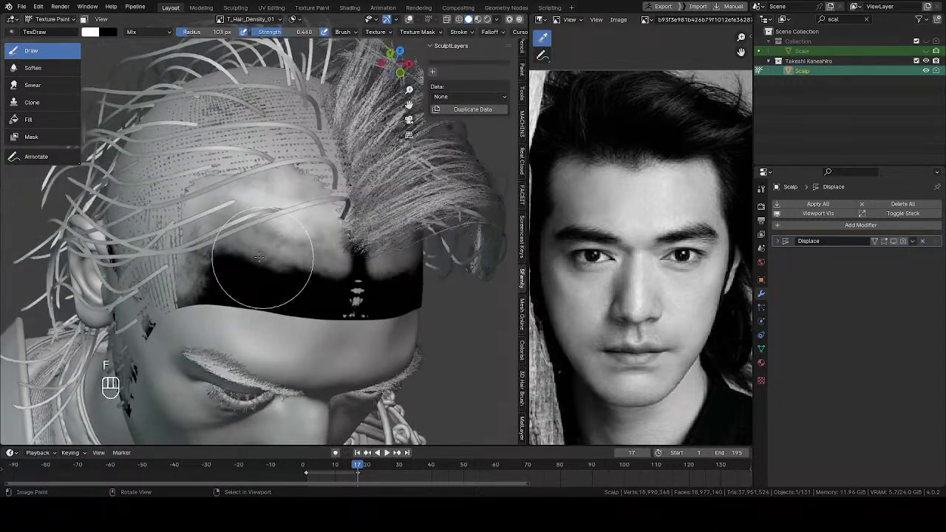
{"action": "left_click_drag", "start_coordinate": [291, 261], "coordinate": [308, 268]}
{"action": "middle_click_drag", "start_coordinate": [308, 268], "coordinate": [314, 270]}
{"action": "key", "text": "f"}
{"action": "left_click", "coordinate": [313, 270]}
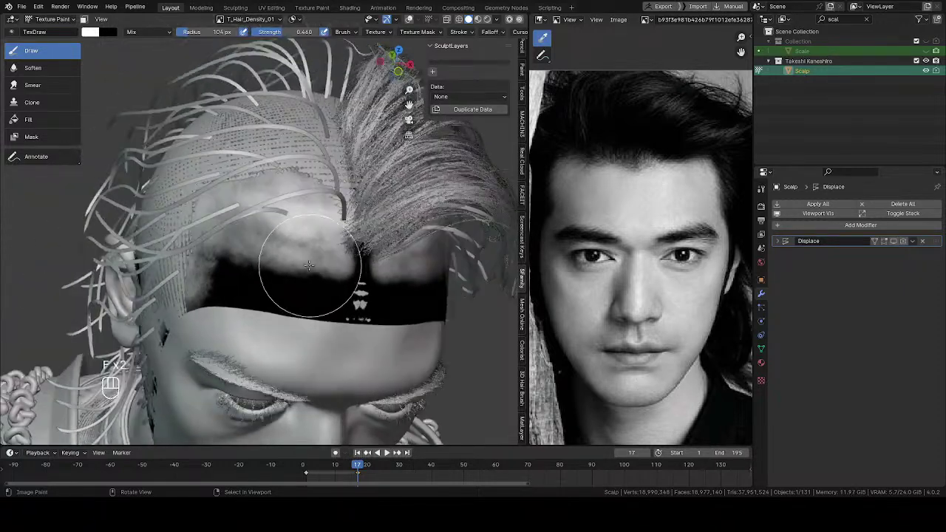
{"action": "left_click_drag", "start_coordinate": [313, 271], "coordinate": [329, 271]}
{"action": "middle_click_drag", "start_coordinate": [328, 270], "coordinate": [264, 264]}
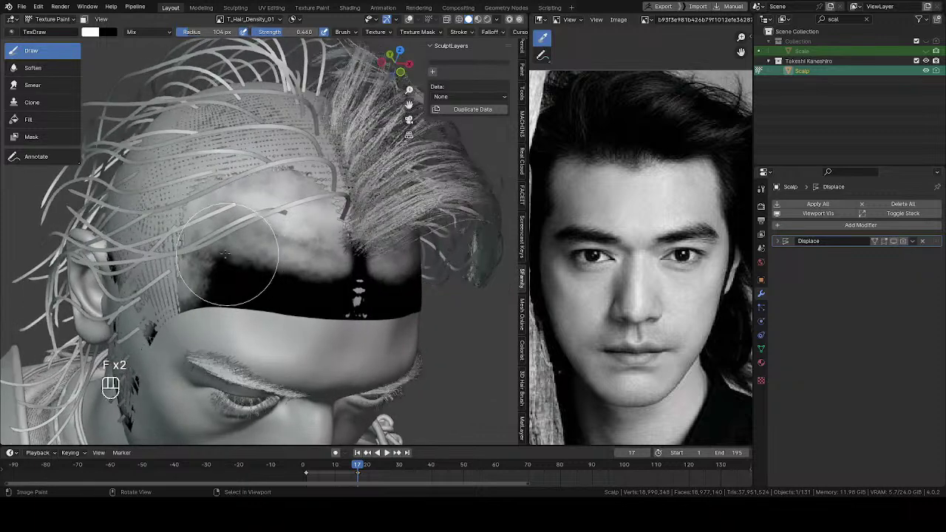
Reduce the brush radius to 84 px and then 67 px, painting white density on the forehead hairline up to the centre parting
{"action": "key", "text": "f"}
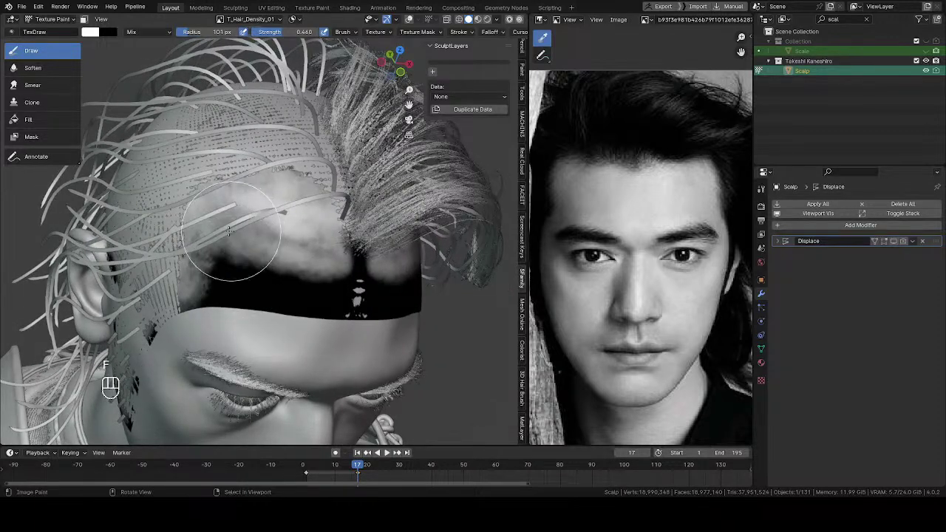
{"action": "key", "text": "f"}
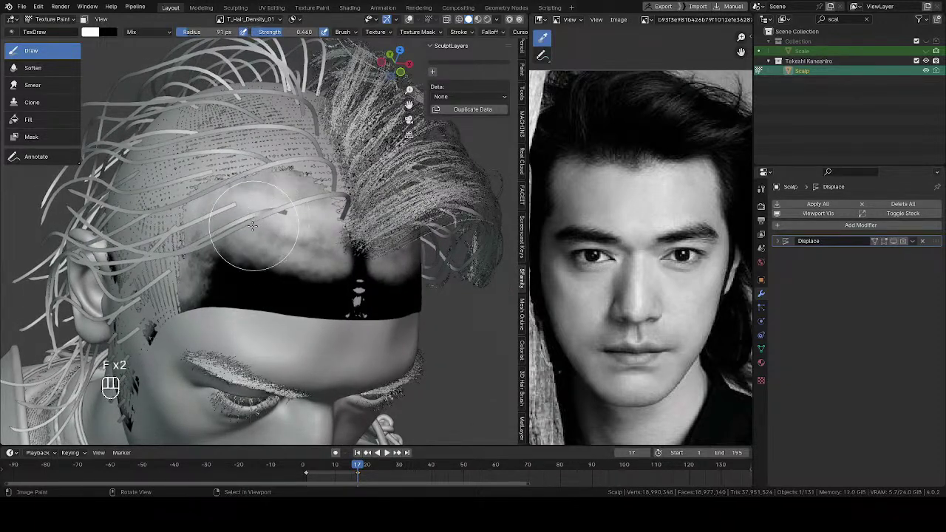
{"action": "mouse_move", "coordinate": [305, 234]}
{"action": "middle_mouse_down"}
{"action": "mouse_move", "coordinate": [321, 242]}
{"action": "mouse_move", "coordinate": [293, 167]}
{"action": "mouse_move", "coordinate": [299, 301]}
{"action": "mouse_move", "coordinate": [313, 264]}
{"action": "mouse_move", "coordinate": [275, 220]}
{"action": "middle_mouse_up"}
{"action": "key", "text": "f"}
{"action": "mouse_move", "coordinate": [274, 219]}
{"action": "middle_mouse_down"}
{"action": "mouse_move", "coordinate": [170, 185]}
{"action": "mouse_move", "coordinate": [321, 108]}
{"action": "mouse_move", "coordinate": [266, 237]}
{"action": "mouse_move", "coordinate": [283, 252]}
{"action": "mouse_move", "coordinate": [287, 182]}
{"action": "mouse_move", "coordinate": [259, 222]}
{"action": "middle_mouse_up"}
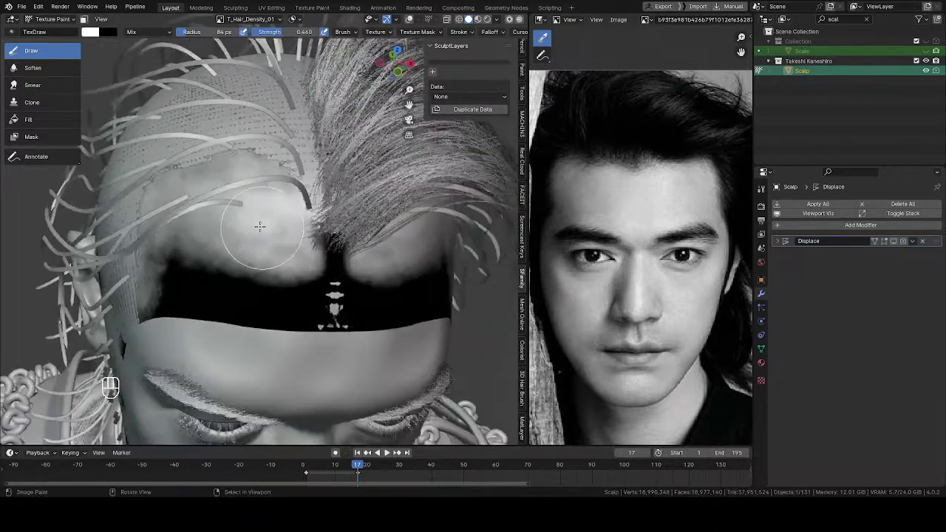
{"action": "mouse_move", "coordinate": [252, 234]}
{"action": "left_mouse_down"}
{"action": "mouse_move", "coordinate": [222, 236]}
{"action": "mouse_move", "coordinate": [322, 274]}
{"action": "left_mouse_up"}
{"action": "key", "text": "f"}
{"action": "left_click", "coordinate": [318, 270]}
{"action": "key", "text": "f"}
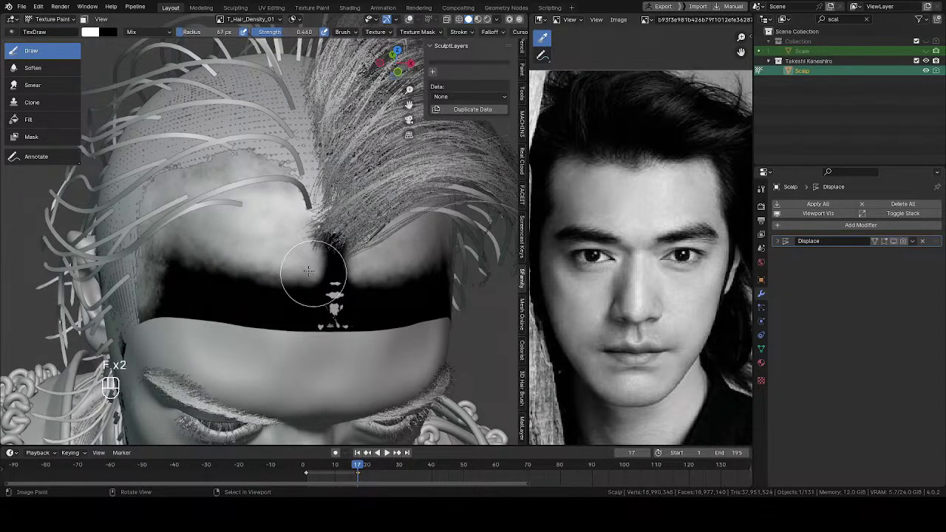
{"action": "left_click", "coordinate": [340, 274]}
Paint white density back along the character's right temple and upper forehead, set the brush radius to 72 px, and save all images
{"action": "left_click_drag", "start_coordinate": [252, 251], "coordinate": [164, 203]}
{"action": "middle_click_drag", "start_coordinate": [164, 203], "coordinate": [194, 208]}
{"action": "key", "text": "f"}
{"action": "left_click", "coordinate": [177, 214]}
{"action": "mouse_move", "coordinate": [174, 207]}
{"action": "left_mouse_down"}
{"action": "mouse_move", "coordinate": [159, 191]}
{"action": "mouse_move", "coordinate": [214, 173]}
{"action": "left_mouse_up"}
{"action": "middle_click_drag", "start_coordinate": [270, 185], "coordinate": [249, 205]}
{"action": "key", "text": "q"}
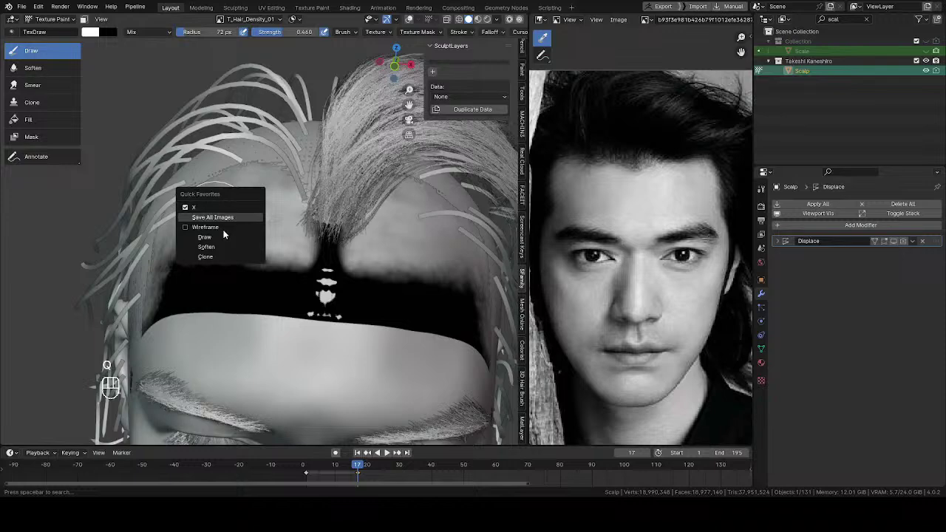
{"action": "left_click", "coordinate": [219, 220]}
Switch the paint canvas to T_Hair_Density_02, paint white at the hairline's centre with a 64 px brush, and save all images
{"action": "middle_click_drag", "start_coordinate": [222, 230], "coordinate": [253, 183]}
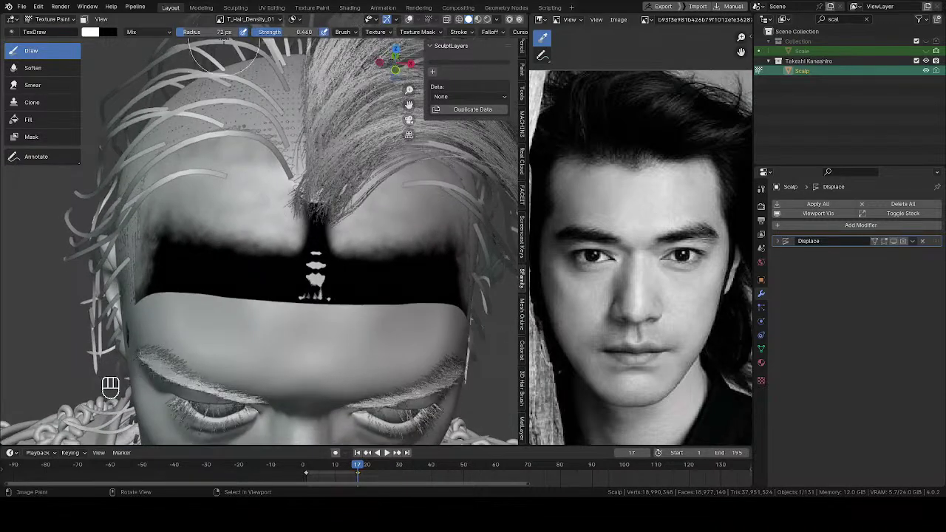
{"action": "left_click", "coordinate": [221, 20]}
{"action": "left_click", "coordinate": [206, 57]}
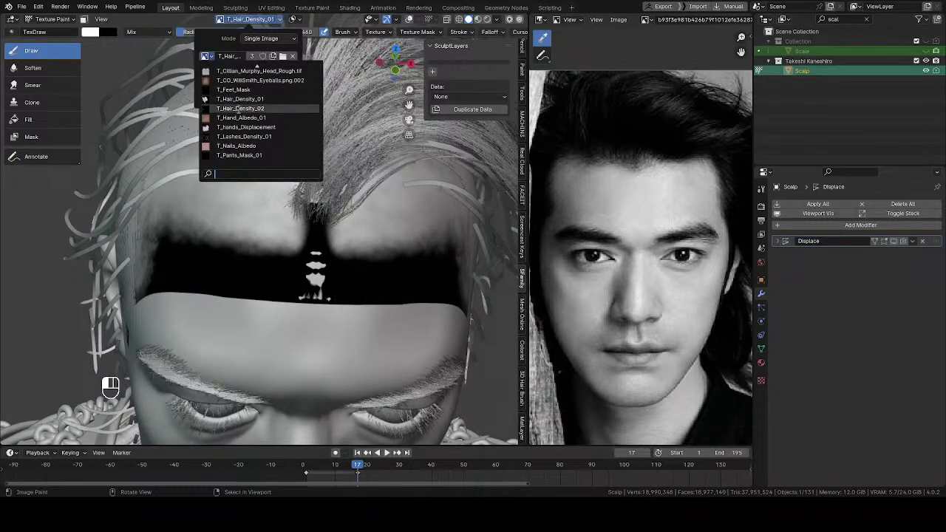
{"action": "left_click", "coordinate": [239, 111]}
{"action": "key", "text": "f"}
{"action": "left_click", "coordinate": [330, 233]}
{"action": "mouse_move", "coordinate": [310, 236]}
{"action": "left_mouse_down"}
{"action": "mouse_move", "coordinate": [323, 225]}
{"action": "mouse_move", "coordinate": [329, 234]}
{"action": "mouse_move", "coordinate": [313, 245]}
{"action": "mouse_move", "coordinate": [309, 232]}
{"action": "mouse_move", "coordinate": [333, 236]}
{"action": "mouse_move", "coordinate": [338, 214]}
{"action": "mouse_move", "coordinate": [313, 244]}
{"action": "mouse_move", "coordinate": [329, 253]}
{"action": "mouse_move", "coordinate": [317, 249]}
{"action": "mouse_move", "coordinate": [332, 249]}
{"action": "mouse_move", "coordinate": [320, 236]}
{"action": "left_mouse_up"}
{"action": "key", "text": "q"}
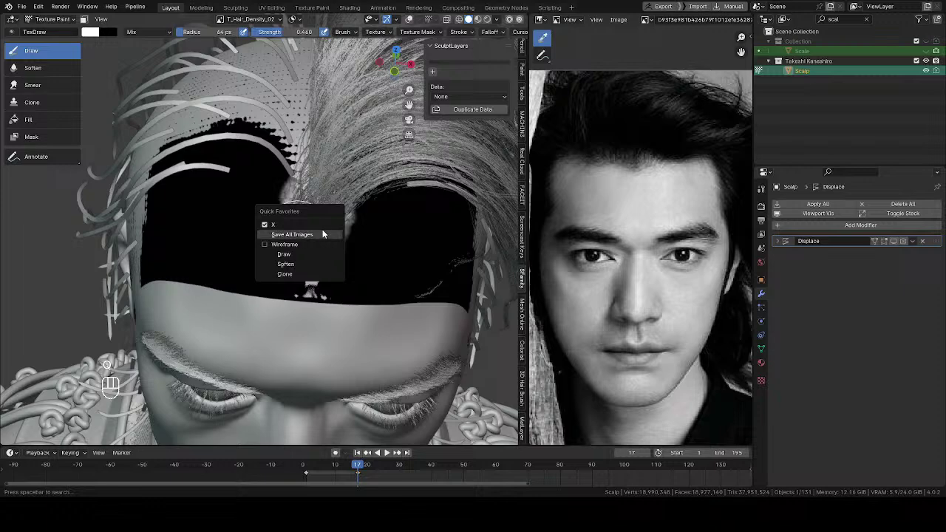
{"action": "left_click", "coordinate": [323, 232]}
Return to Object Mode, add a Shrinkwrap modifier to the Scalp with the Takeshi Kaneshiro mesh as target, and apply it
{"action": "key", "text": "Tab"}
{"action": "mouse_move", "coordinate": [320, 203]}
{"action": "middle_mouse_down"}
{"action": "mouse_move", "coordinate": [294, 181]}
{"action": "mouse_move", "coordinate": [281, 130]}
{"action": "middle_mouse_up"}
{"action": "left_click", "coordinate": [255, 185]}
{"action": "middle_click_drag", "start_coordinate": [281, 129], "coordinate": [300, 240], "text": "ctrl"}
{"action": "left_click", "coordinate": [789, 224]}
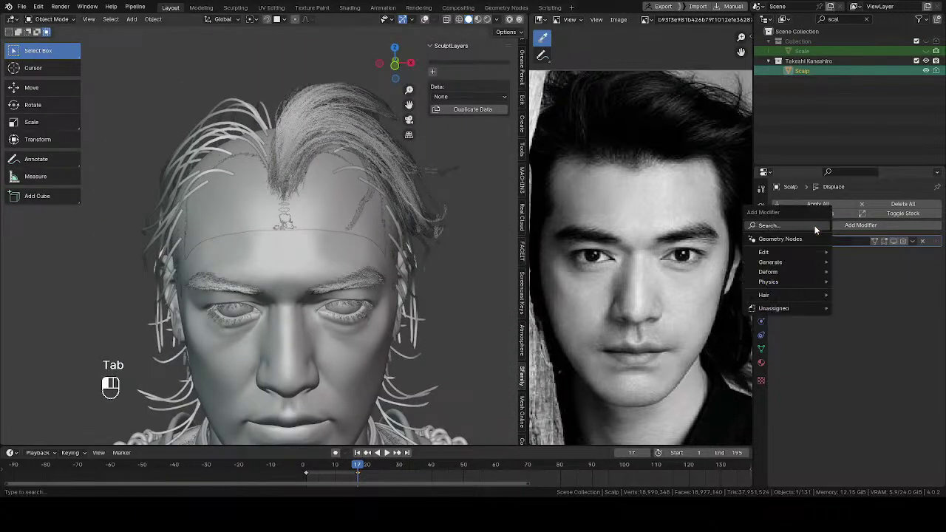
{"action": "mouse_move", "coordinate": [827, 271]}
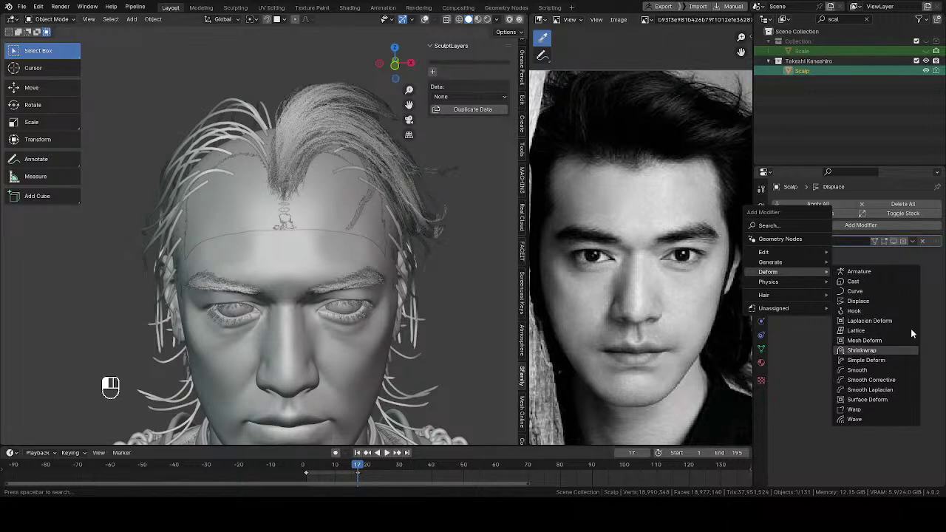
{"action": "left_click", "coordinate": [908, 350]}
{"action": "left_click", "coordinate": [922, 292]}
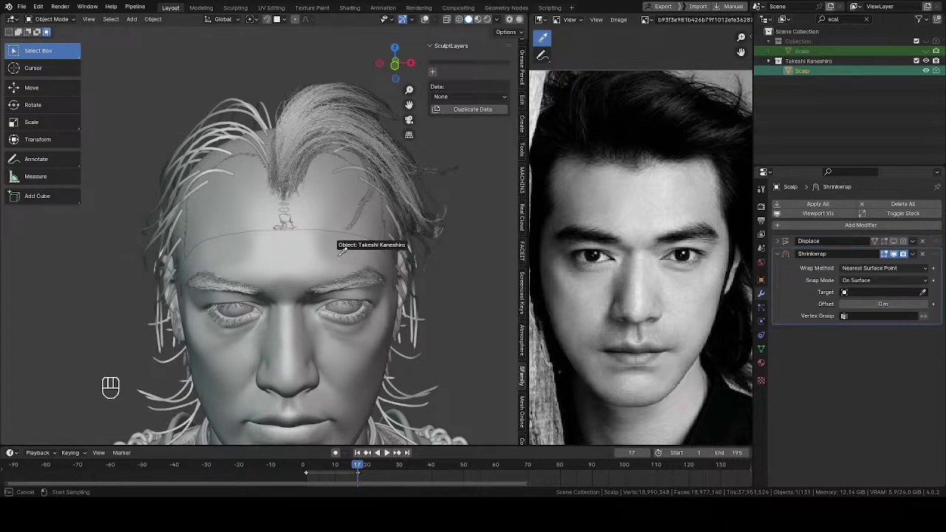
{"action": "left_click", "coordinate": [347, 280]}
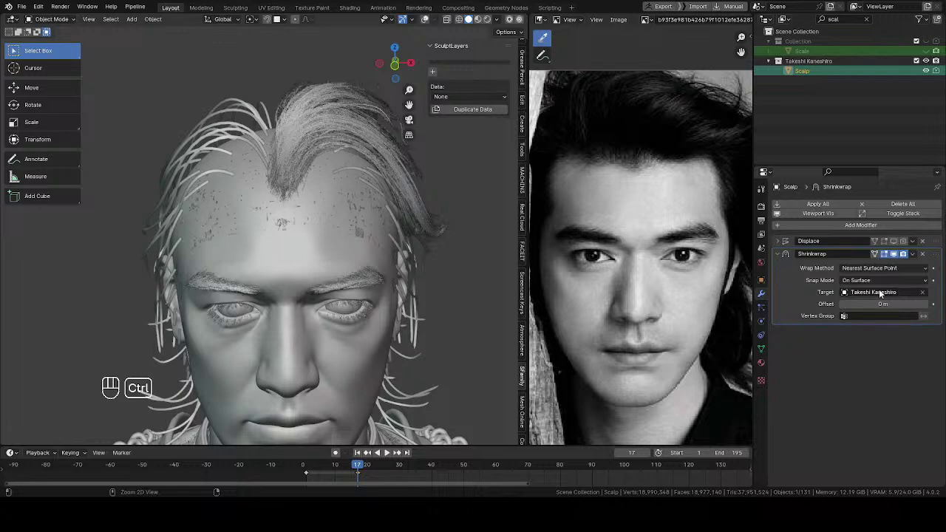
{"action": "key", "text": "ctrl+a"}
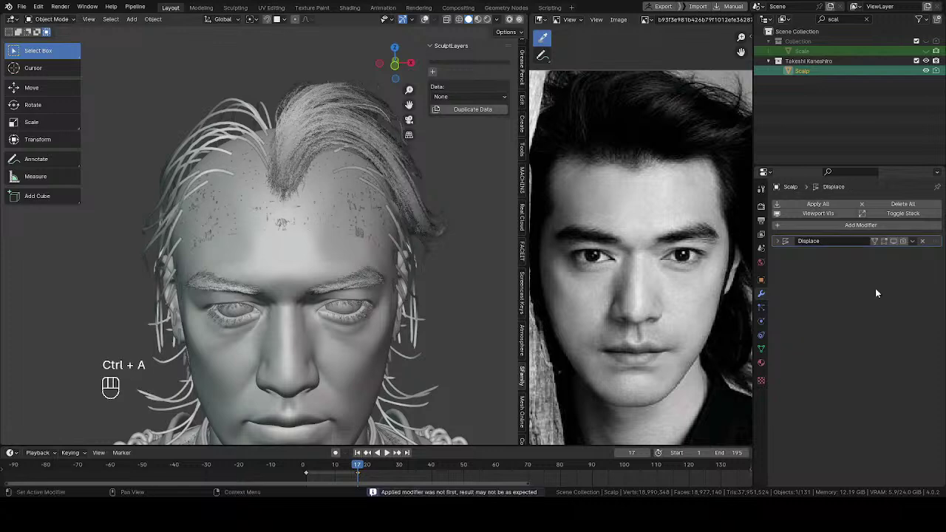
Hide the Scalp mesh in the viewport and clear the outliner search filter
{"action": "left_click", "coordinate": [925, 71]}
{"action": "left_click", "coordinate": [868, 20]}
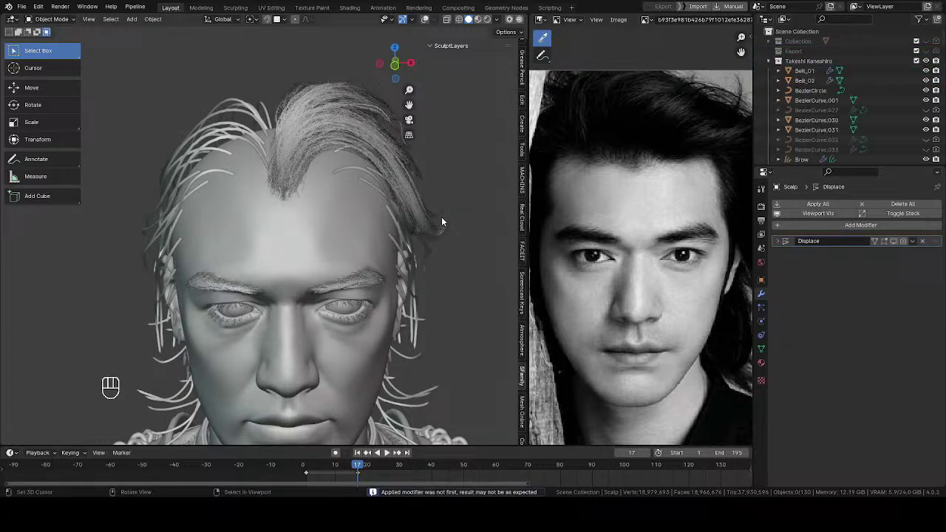
{"action": "middle_click_drag", "start_coordinate": [441, 217], "coordinate": [373, 155]}
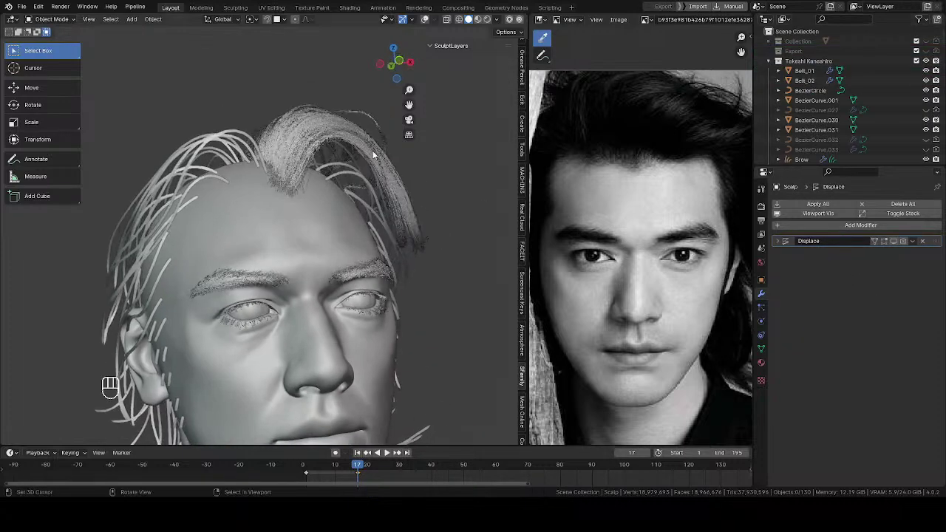
Select Hair_01, turn the viewport display of its GeometryNodes.001 modifier back on, and save the file
{"action": "left_click", "coordinate": [231, 127]}
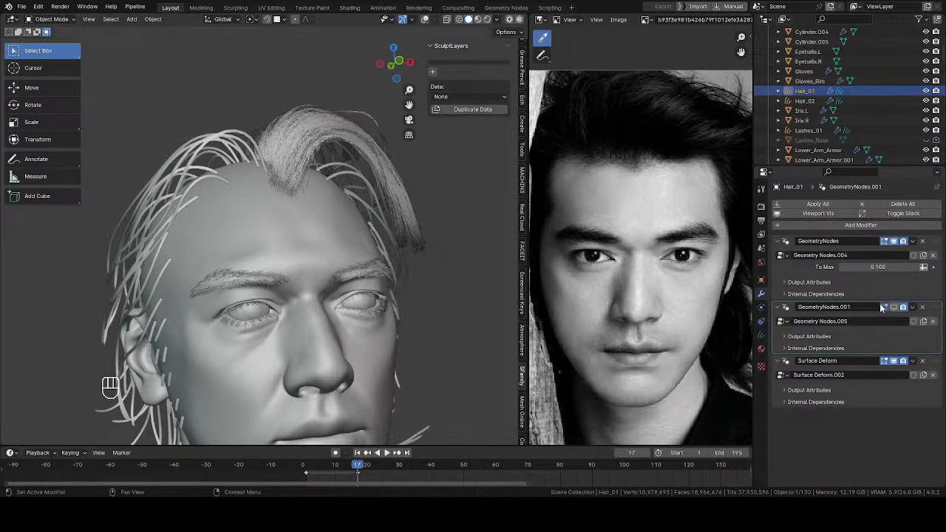
{"action": "mouse_move", "coordinate": [300, 199]}
{"action": "middle_mouse_down"}
{"action": "mouse_move", "coordinate": [120, 233]}
{"action": "mouse_move", "coordinate": [111, 247]}
{"action": "mouse_move", "coordinate": [283, 207]}
{"action": "middle_mouse_up"}
{"action": "scroll", "coordinate": [284, 210], "scroll_direction": "down", "scroll_amount": 4}
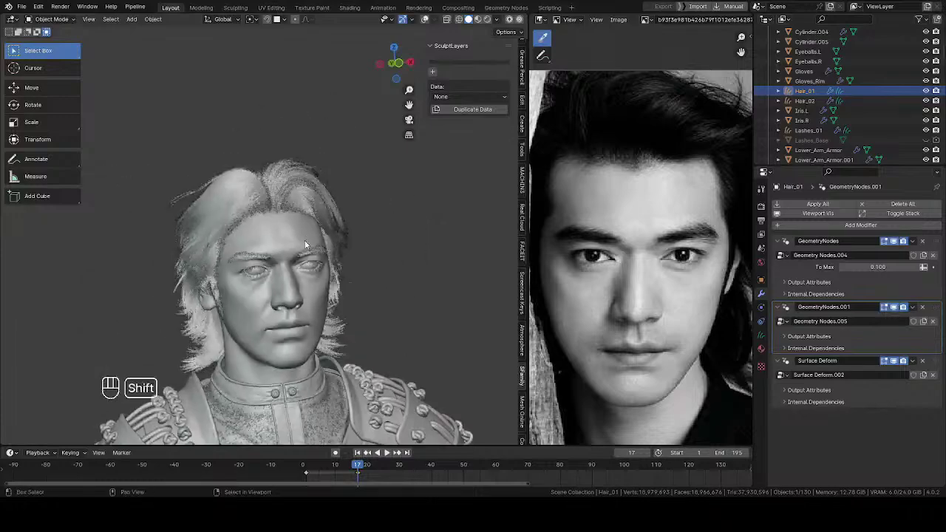
{"action": "middle_click_drag", "start_coordinate": [304, 242], "coordinate": [287, 209], "text": "shift"}
{"action": "middle_click_drag", "start_coordinate": [287, 208], "coordinate": [326, 221]}
{"action": "key", "text": "ctrl+s"}
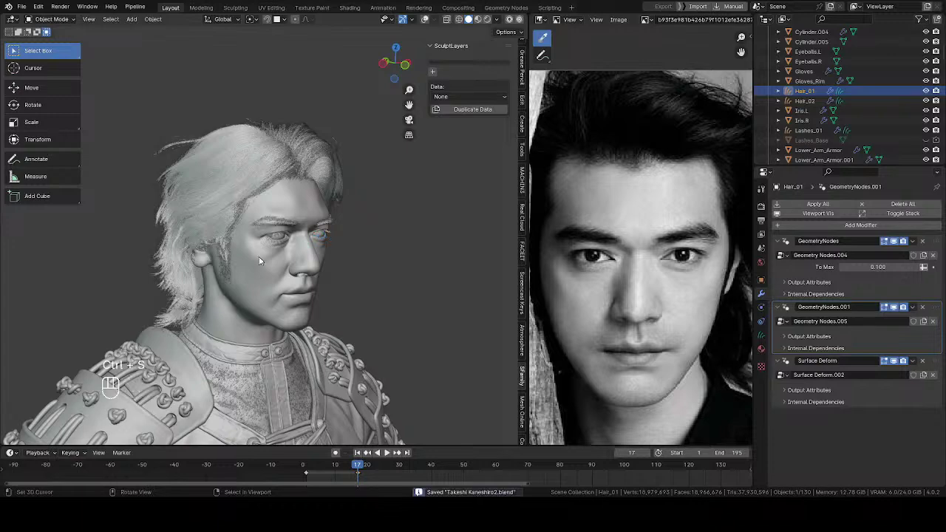
Switch the viewport to Rendered shading with the character's head and shoulders in view
{"action": "mouse_move", "coordinate": [258, 256]}
{"action": "middle_mouse_down"}
{"action": "mouse_move", "coordinate": [171, 223]}
{"action": "mouse_move", "coordinate": [213, 195]}
{"action": "mouse_move", "coordinate": [204, 188]}
{"action": "mouse_move", "coordinate": [238, 174]}
{"action": "middle_mouse_up"}
{"action": "key", "text": "z"}
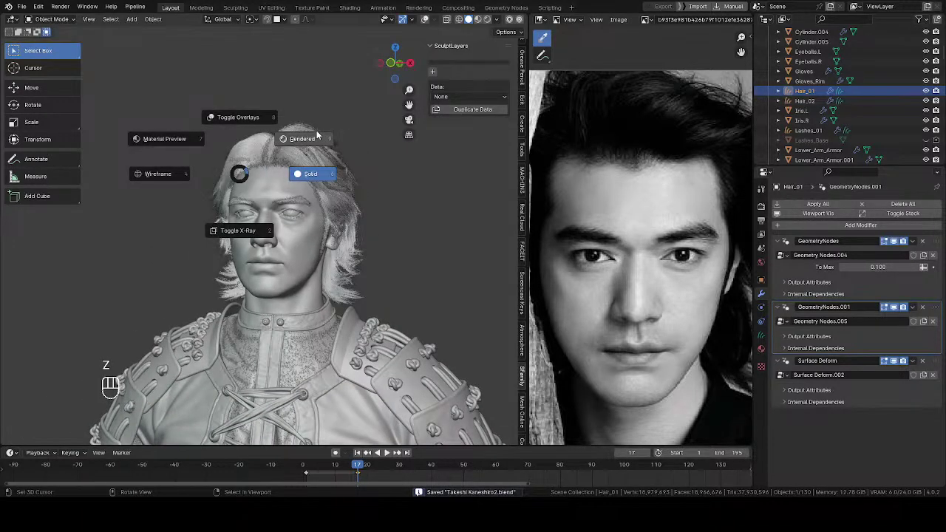
{"action": "left_click", "coordinate": [316, 135]}
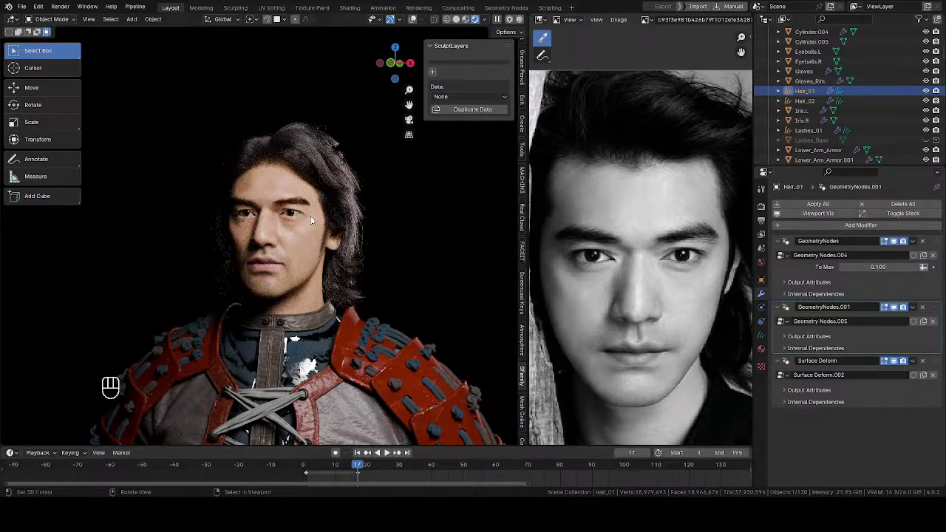
Examine the rendered hairline and overall likeness in close-up, from the front and from the side, against the reference photo
{"action": "middle_click_drag", "start_coordinate": [311, 220], "coordinate": [303, 251]}
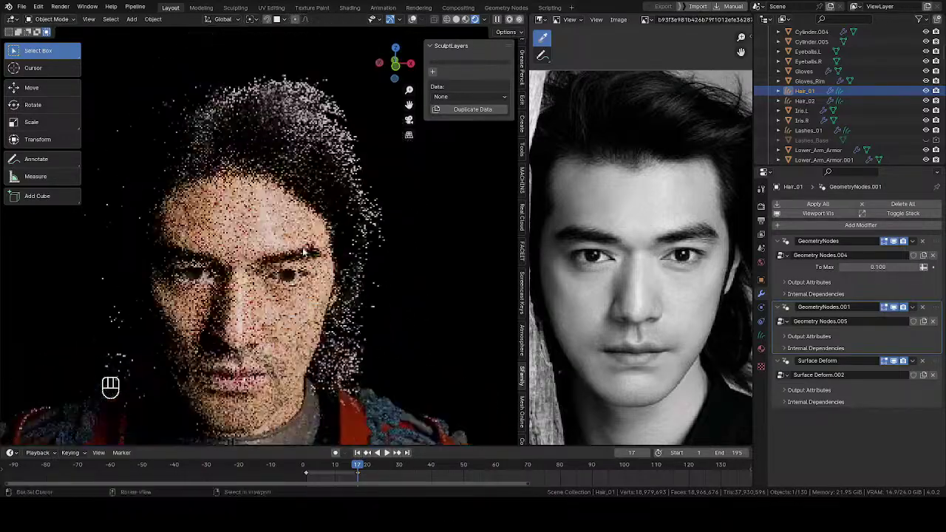
{"action": "scroll", "coordinate": [303, 251], "scroll_direction": "up", "scroll_amount": 10}
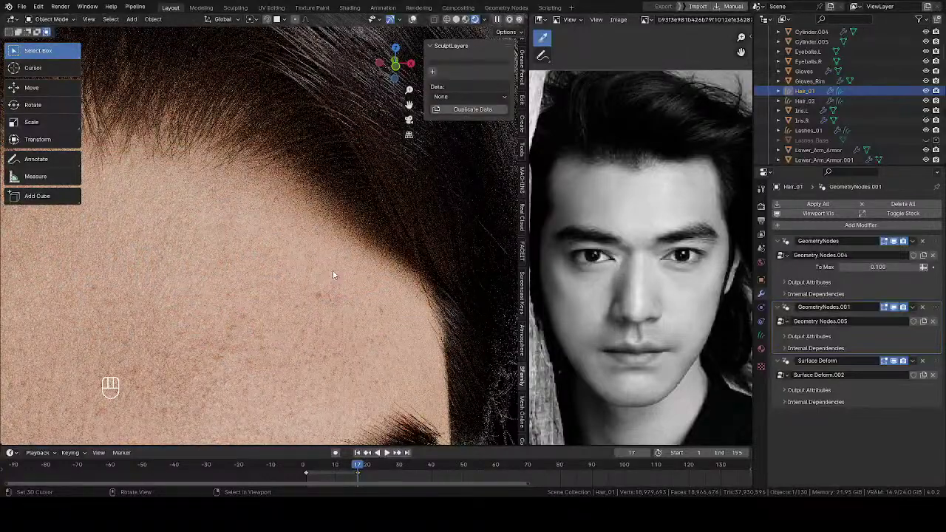
{"action": "middle_click_drag", "start_coordinate": [344, 274], "coordinate": [408, 260]}
{"action": "scroll", "coordinate": [407, 260], "scroll_direction": "down", "scroll_amount": 6}
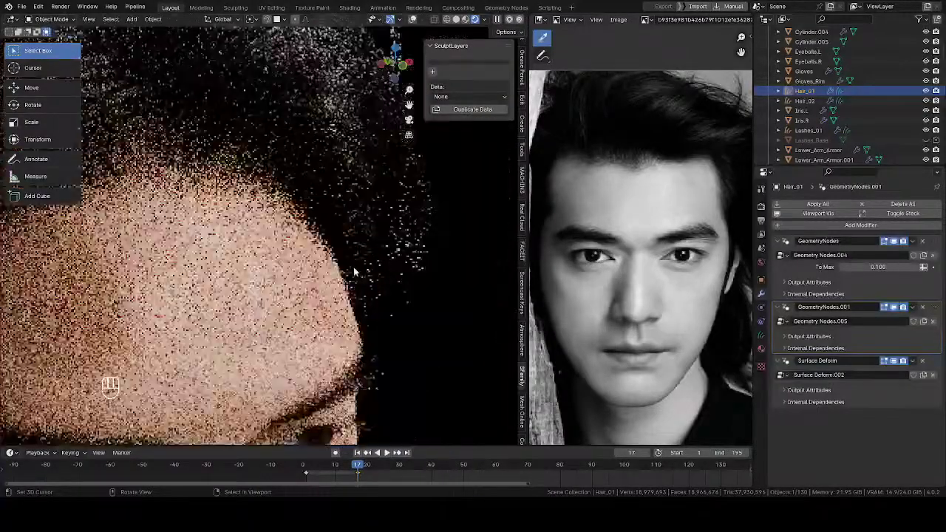
{"action": "middle_click_drag", "start_coordinate": [298, 307], "coordinate": [294, 235], "text": "shift"}
{"action": "middle_click_drag", "start_coordinate": [294, 235], "coordinate": [237, 238]}
{"action": "middle_click_drag", "start_coordinate": [274, 210], "coordinate": [194, 210]}
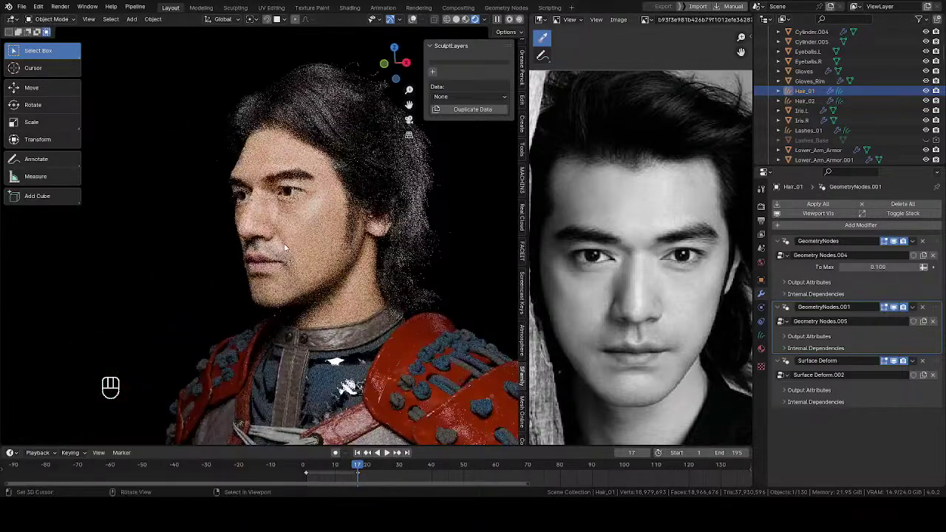
{"action": "middle_click_drag", "start_coordinate": [303, 250], "coordinate": [354, 222]}
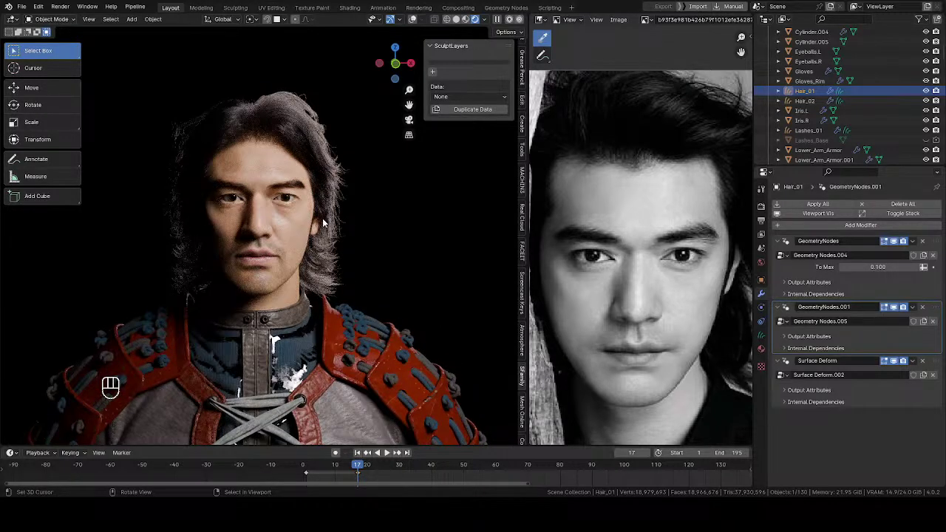
{"action": "middle_click_drag", "start_coordinate": [303, 235], "coordinate": [301, 275]}
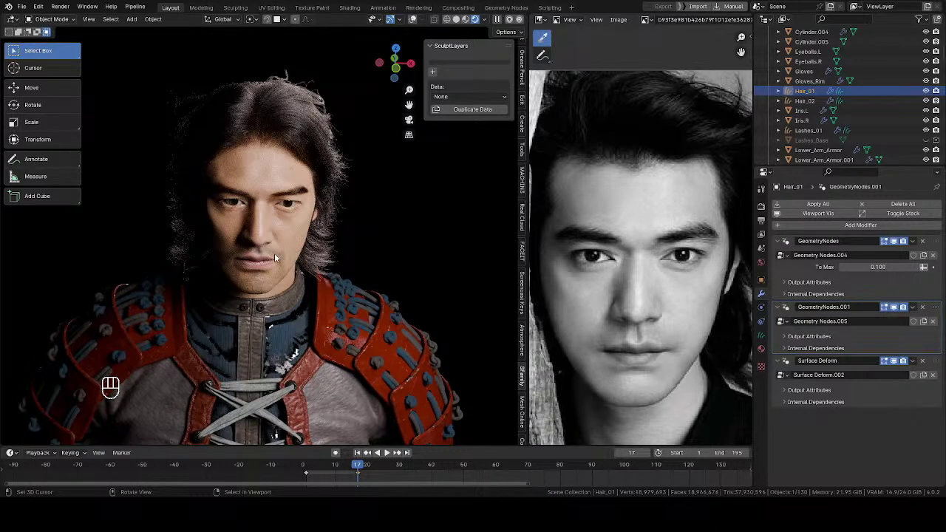
{"action": "middle_click_drag", "start_coordinate": [274, 253], "coordinate": [272, 227]}
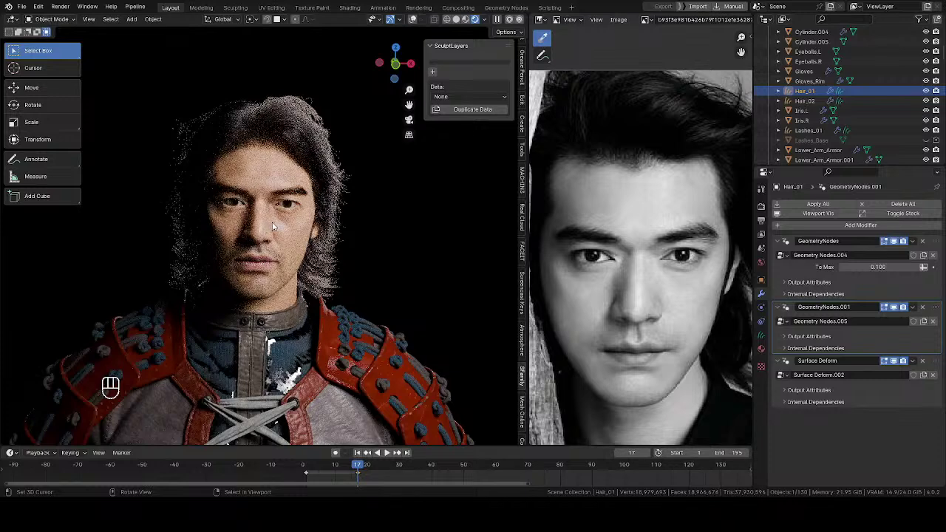
{"action": "middle_click_drag", "start_coordinate": [265, 224], "coordinate": [205, 221]}
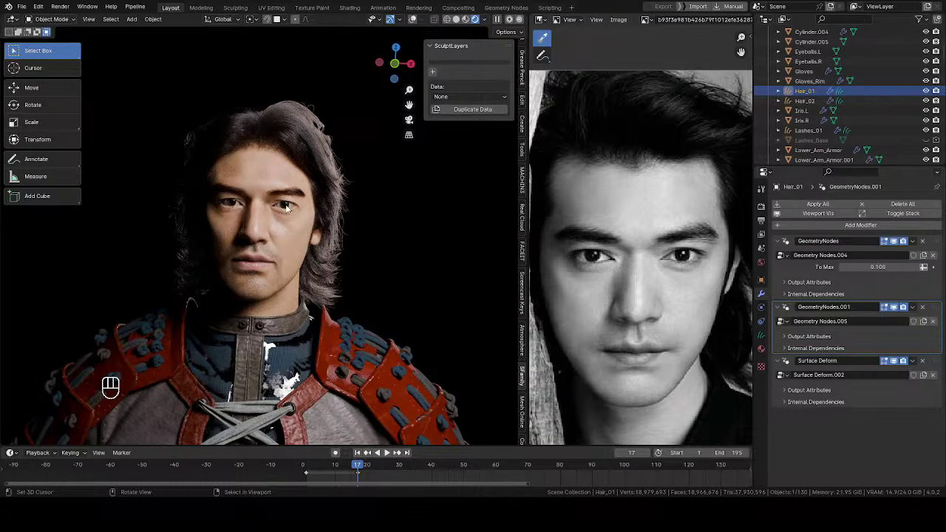
Inspect the rendered moustache and chin stubble around the mouth in close-up and in profile
{"action": "middle_click_drag", "start_coordinate": [287, 209], "coordinate": [224, 211]}
{"action": "scroll", "coordinate": [244, 236], "scroll_direction": "up", "scroll_amount": 6}
{"action": "middle_click_drag", "start_coordinate": [312, 327], "coordinate": [281, 282], "text": "shift"}
{"action": "scroll", "coordinate": [282, 283], "scroll_direction": "up", "scroll_amount": 2}
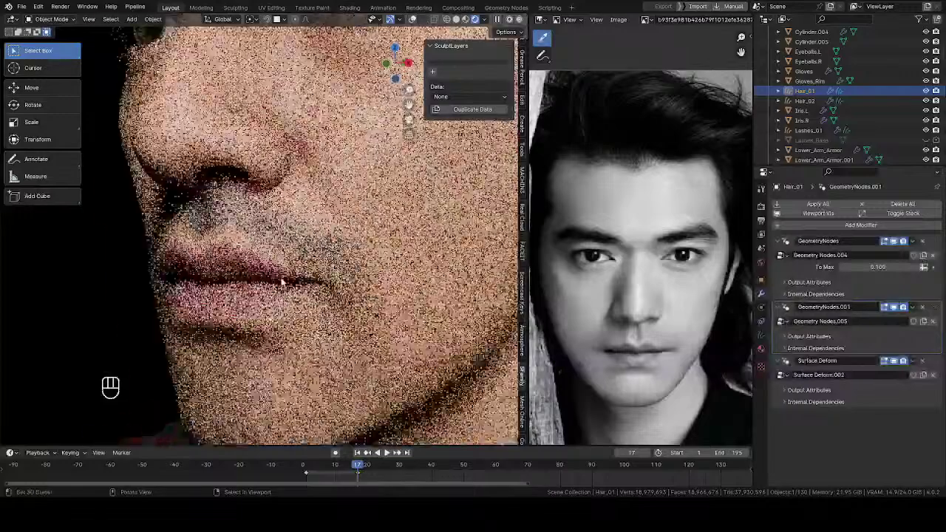
{"action": "middle_click_drag", "start_coordinate": [294, 247], "coordinate": [184, 254]}
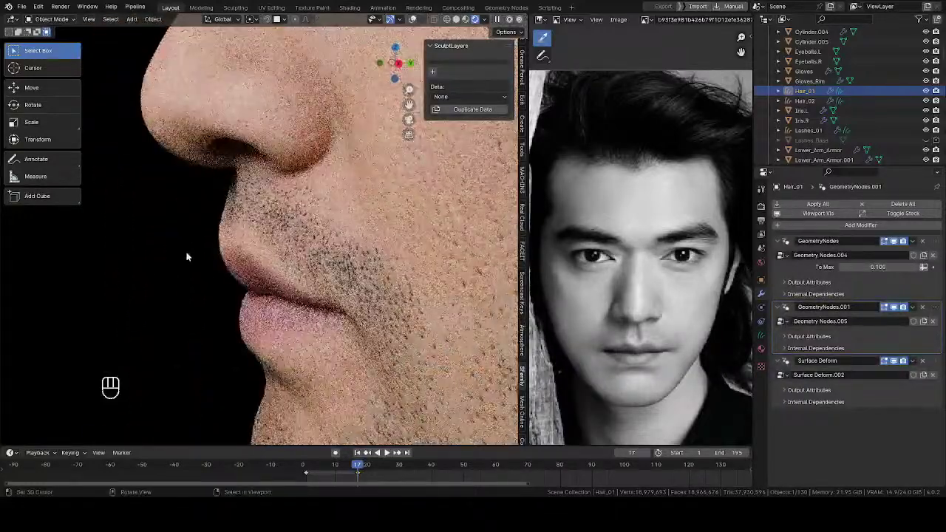
{"action": "scroll", "coordinate": [196, 257], "scroll_direction": "down", "scroll_amount": 5}
Show the Shader Editor beside the viewport and select the Takeshi Kaneshiro head mesh to display its M_Takeshi Kaneshiro_Head material nodes
{"action": "left_click", "coordinate": [540, 20]}
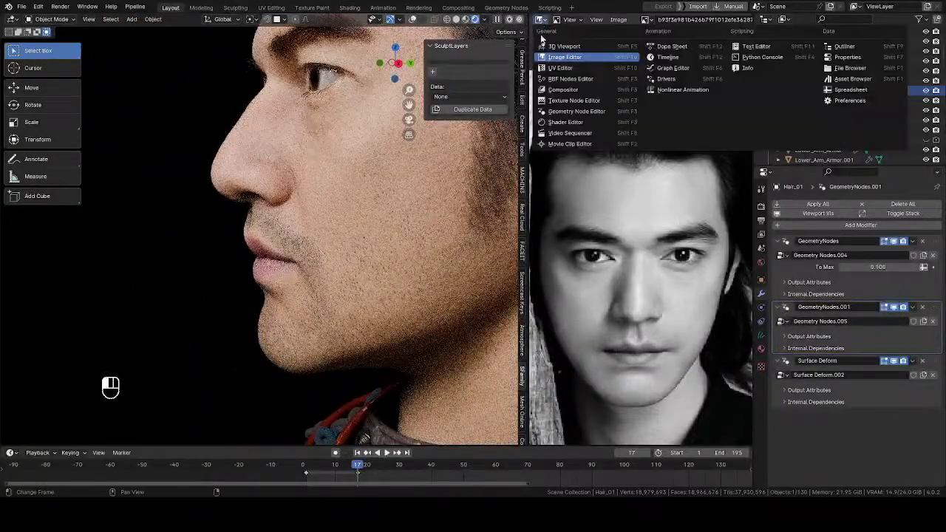
{"action": "left_click", "coordinate": [557, 124]}
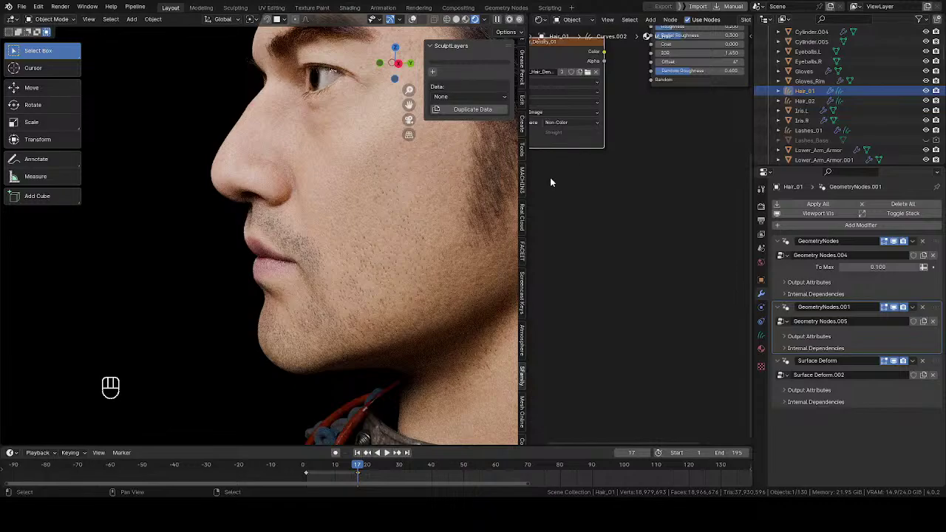
{"action": "middle_click_drag", "start_coordinate": [345, 184], "coordinate": [258, 209], "text": "shift"}
{"action": "scroll", "coordinate": [258, 209], "scroll_direction": "down", "scroll_amount": 3}
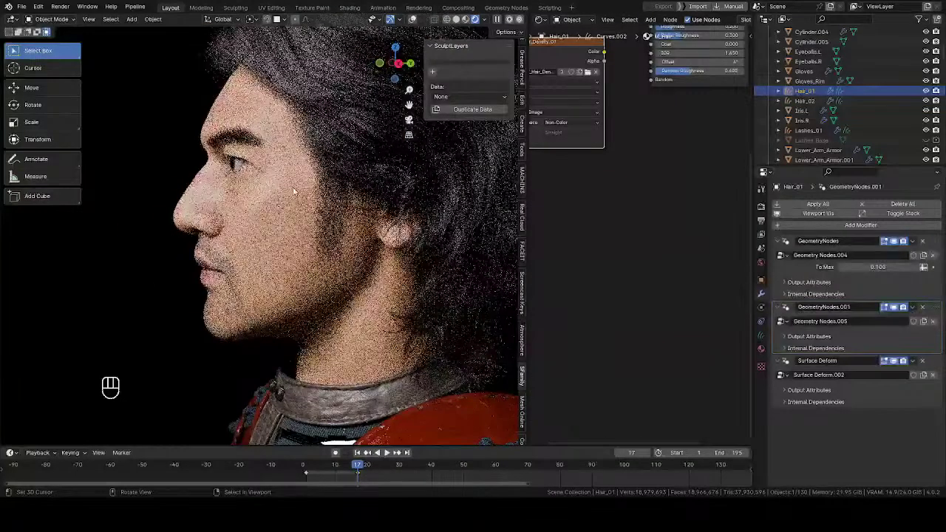
{"action": "left_click", "coordinate": [258, 209]}
{"action": "middle_click_drag", "start_coordinate": [687, 122], "coordinate": [701, 249]}
{"action": "scroll", "coordinate": [701, 249], "scroll_direction": "down", "scroll_amount": 6}
{"action": "middle_click_drag", "start_coordinate": [631, 192], "coordinate": [568, 276]}
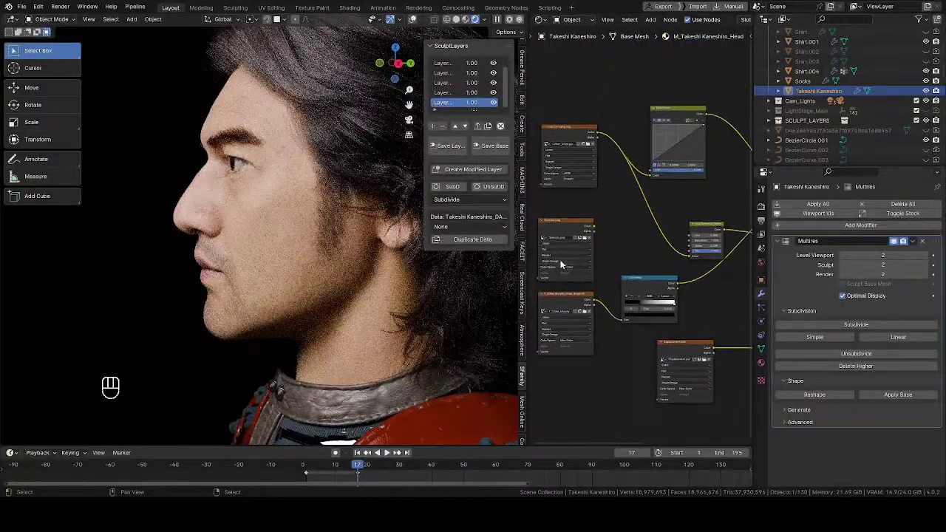
Set the factor of the head material's RGB Curves node to 0.5
{"action": "scroll", "coordinate": [610, 217], "scroll_direction": "up", "scroll_amount": 5}
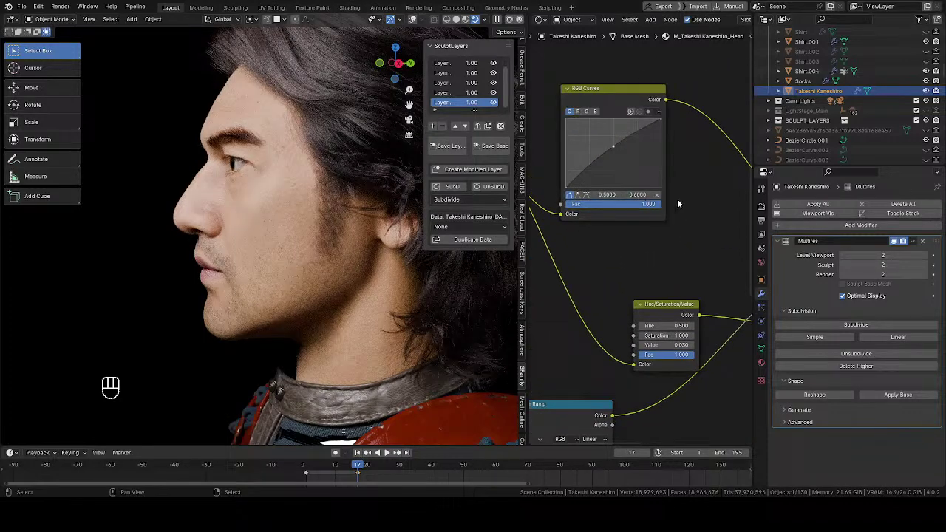
{"action": "scroll", "coordinate": [665, 111], "scroll_direction": "up", "scroll_amount": 2}
{"action": "left_click", "coordinate": [636, 250]}
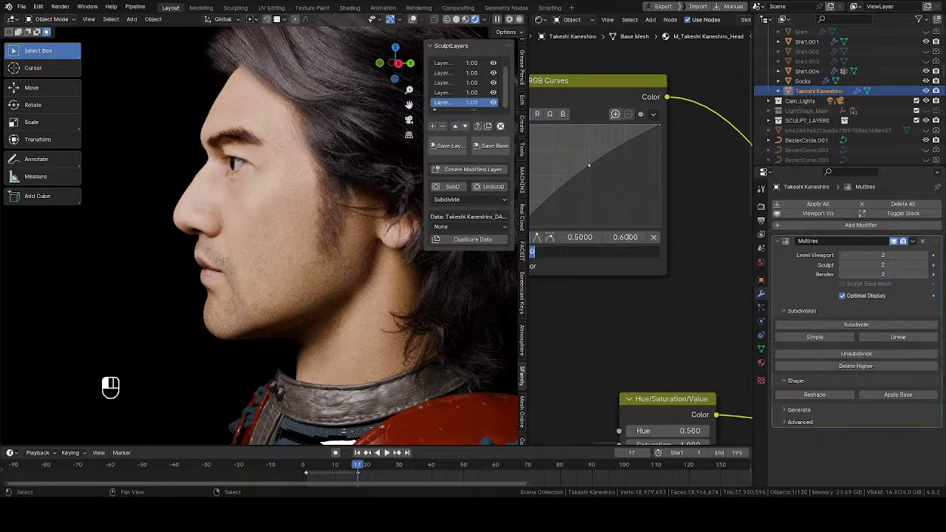
{"action": "left_click", "coordinate": [628, 237]}
{"action": "left_click", "coordinate": [624, 251]}
{"action": "type", "text": "0.5"}
{"action": "key", "text": "Return"}
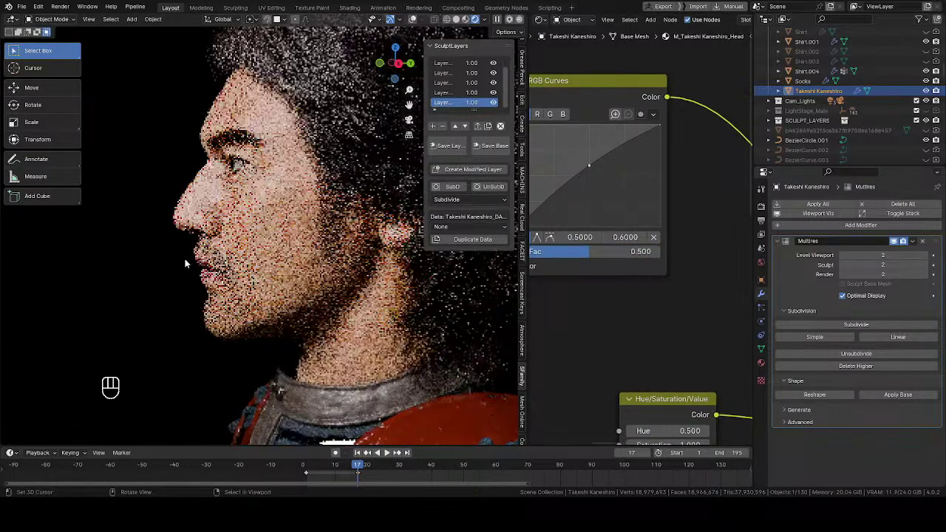
Examine the rendered skin, lips and stubble in close-up from the side and the front with the reduced curves factor
{"action": "middle_click_drag", "start_coordinate": [226, 250], "coordinate": [380, 240]}
{"action": "middle_click_drag", "start_coordinate": [301, 232], "coordinate": [407, 202]}
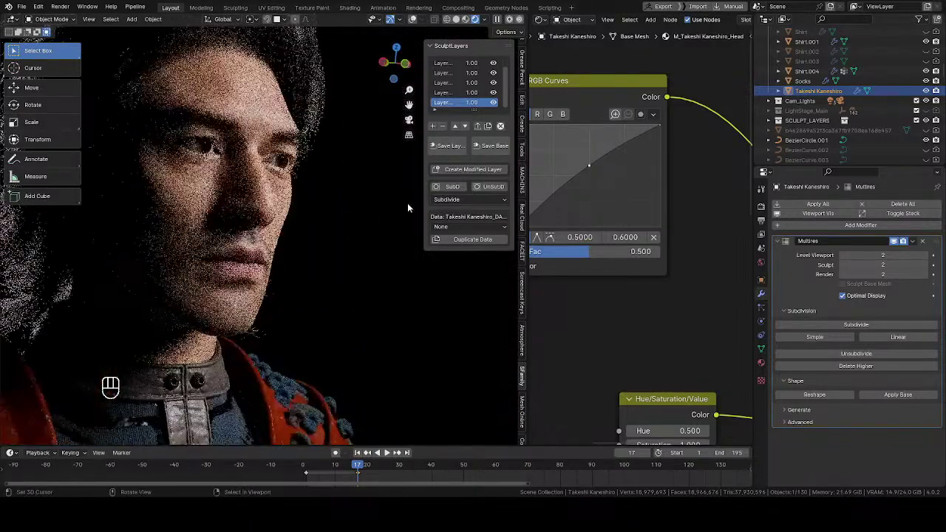
{"action": "scroll", "coordinate": [248, 247], "scroll_direction": "up", "scroll_amount": 5}
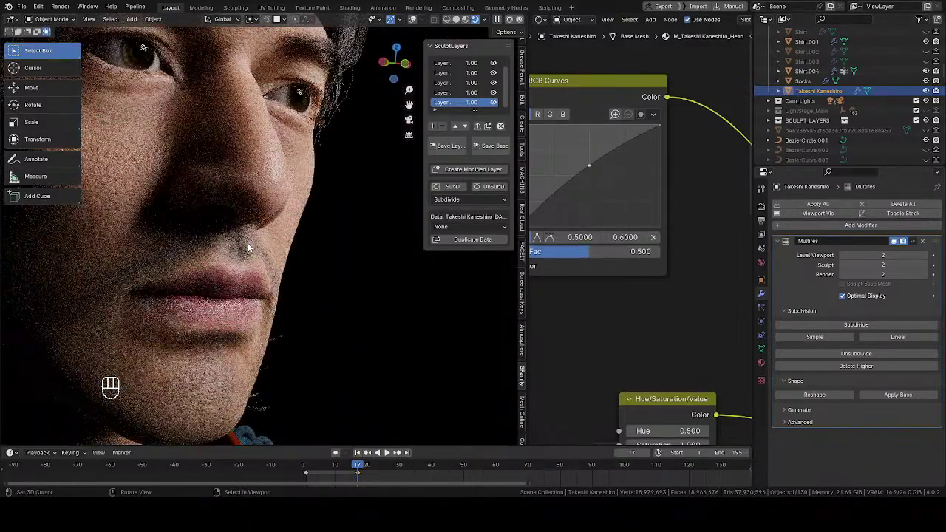
{"action": "middle_click_drag", "start_coordinate": [247, 242], "coordinate": [184, 238]}
{"action": "scroll", "coordinate": [185, 242], "scroll_direction": "up", "scroll_amount": 3}
{"action": "middle_click_drag", "start_coordinate": [310, 344], "coordinate": [330, 242], "text": "shift"}
{"action": "scroll", "coordinate": [330, 241], "scroll_direction": "up", "scroll_amount": 4}
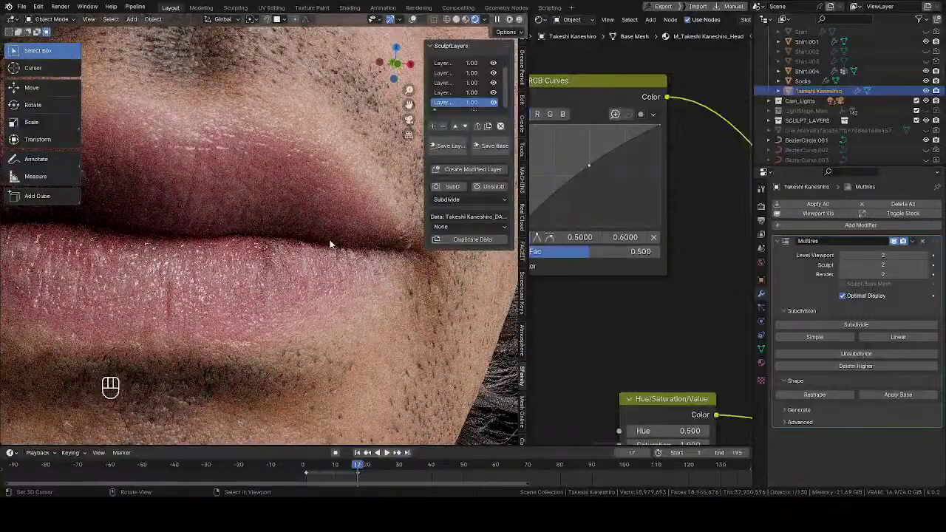
{"action": "scroll", "coordinate": [272, 267], "scroll_direction": "down", "scroll_amount": 6}
{"action": "scroll", "coordinate": [613, 300], "scroll_direction": "down", "scroll_amount": 4}
Preview the head's roughness texture directly on the model and inspect it around the lips and across the face
{"action": "middle_click_drag", "start_coordinate": [628, 313], "coordinate": [594, 201]}
{"action": "middle_click_drag", "start_coordinate": [619, 294], "coordinate": [699, 295]}
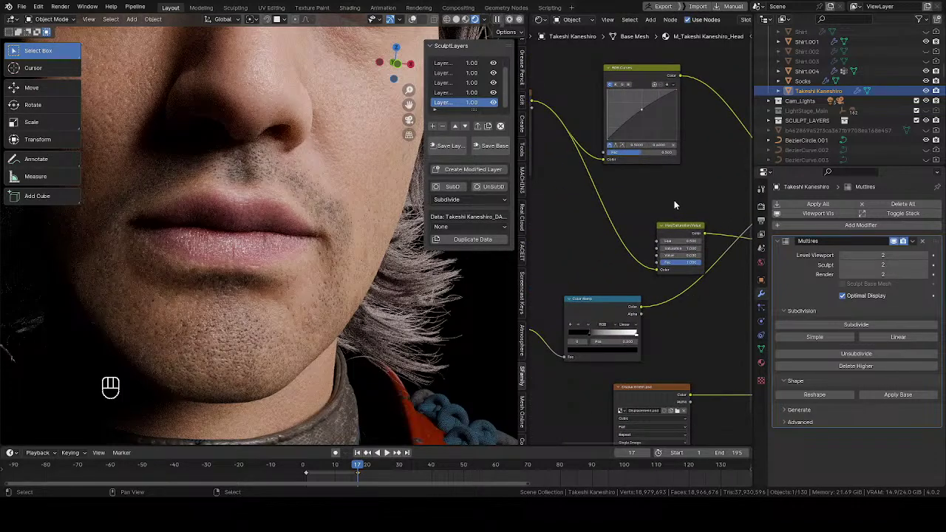
{"action": "middle_click_drag", "start_coordinate": [610, 205], "coordinate": [731, 185]}
{"action": "middle_click_drag", "start_coordinate": [680, 315], "coordinate": [615, 216]}
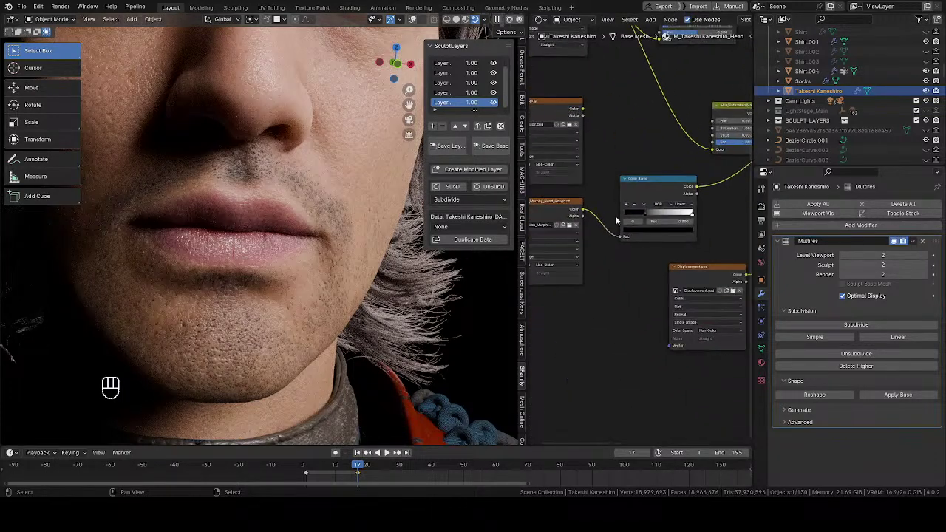
{"action": "scroll", "coordinate": [615, 222], "scroll_direction": "up", "scroll_amount": 2}
{"action": "middle_click_drag", "start_coordinate": [613, 276], "coordinate": [628, 305]}
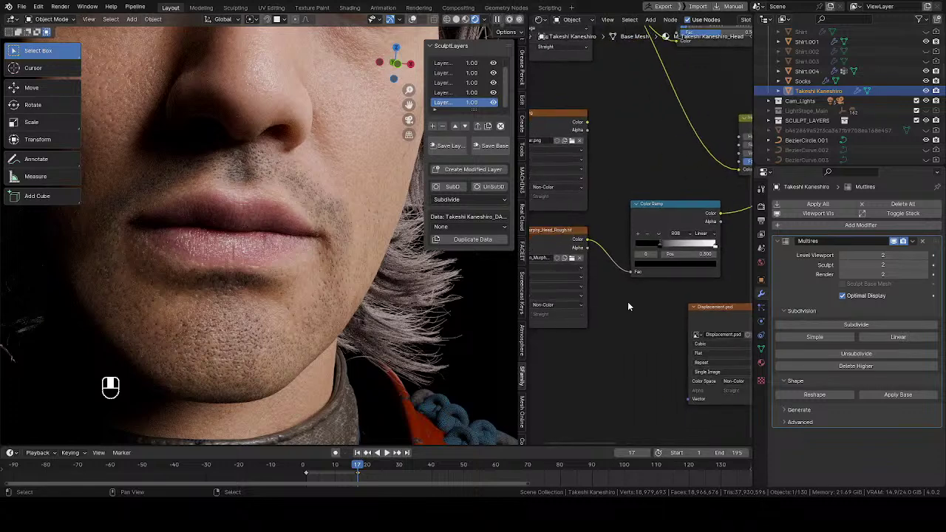
{"action": "left_click", "coordinate": [571, 261], "text": "ctrl+shift"}
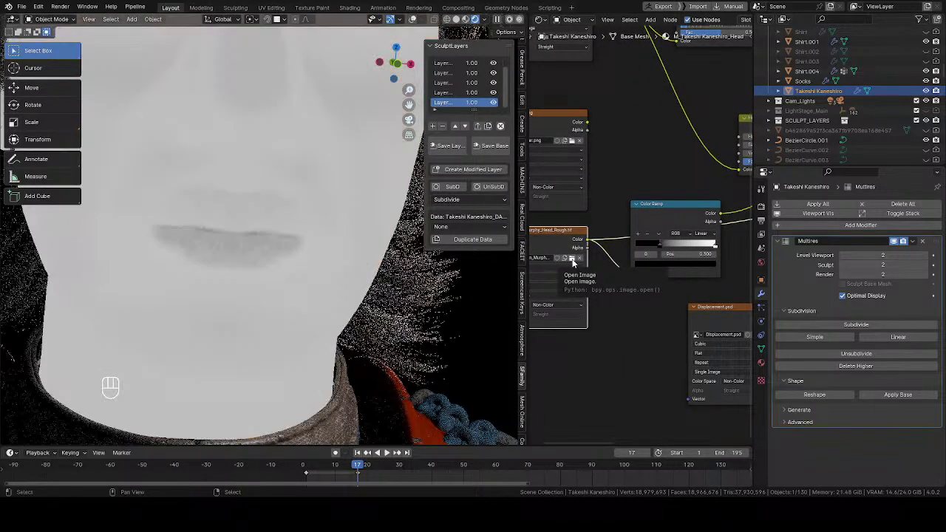
{"action": "scroll", "coordinate": [288, 277], "scroll_direction": "up", "scroll_amount": 5}
{"action": "middle_click_drag", "start_coordinate": [289, 278], "coordinate": [266, 365]}
{"action": "scroll", "coordinate": [252, 284], "scroll_direction": "down", "scroll_amount": 5}
{"action": "scroll", "coordinate": [251, 283], "scroll_direction": "down", "scroll_amount": 5}
{"action": "middle_click_drag", "start_coordinate": [299, 277], "coordinate": [260, 282]}
{"action": "middle_click_drag", "start_coordinate": [260, 248], "coordinate": [231, 214], "text": "shift"}
Preview the output of the roughness Color Ramp on the head and inspect the nose and lip area
{"action": "middle_click_drag", "start_coordinate": [617, 281], "coordinate": [646, 317]}
{"action": "middle_click_drag", "start_coordinate": [678, 211], "coordinate": [725, 226]}
{"action": "left_click", "coordinate": [592, 230], "text": "ctrl+shift"}
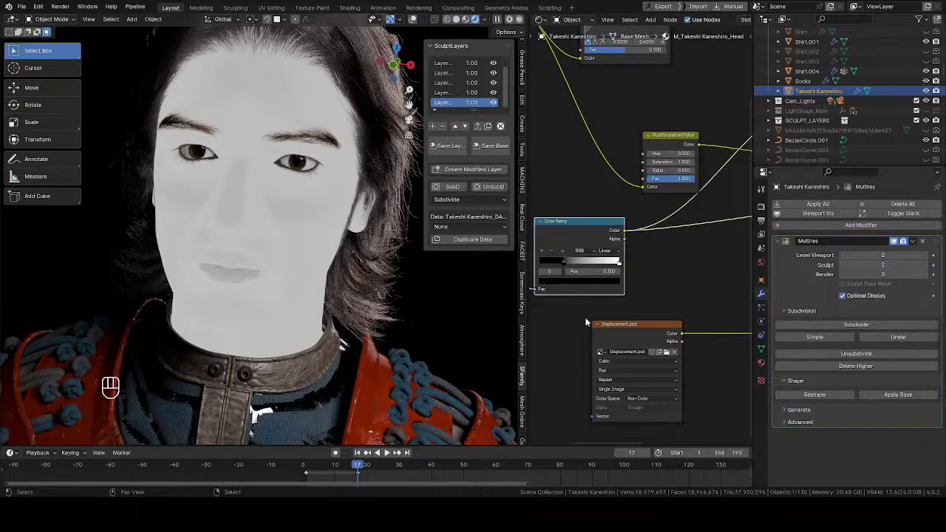
{"action": "scroll", "coordinate": [595, 309], "scroll_direction": "up", "scroll_amount": 5}
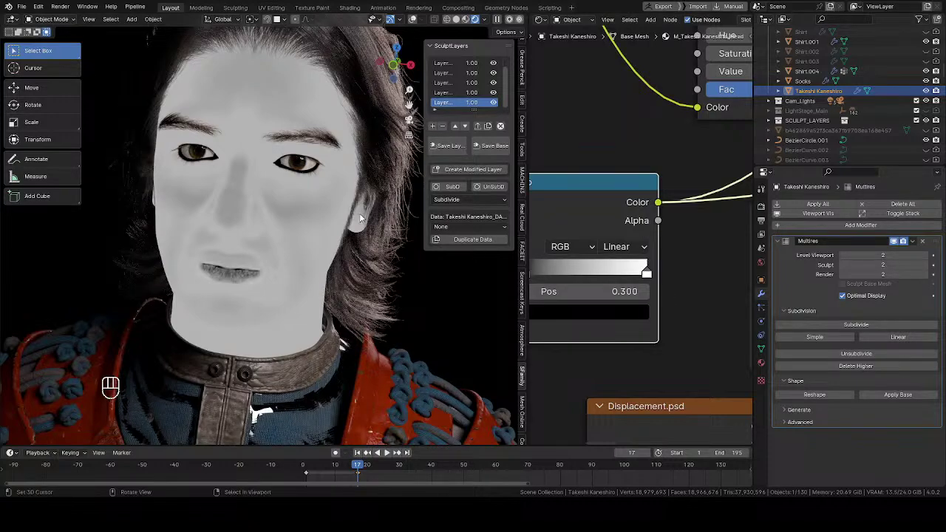
{"action": "scroll", "coordinate": [359, 215], "scroll_direction": "up", "scroll_amount": 5}
{"action": "middle_click_drag", "start_coordinate": [330, 245], "coordinate": [345, 217], "text": "shift"}
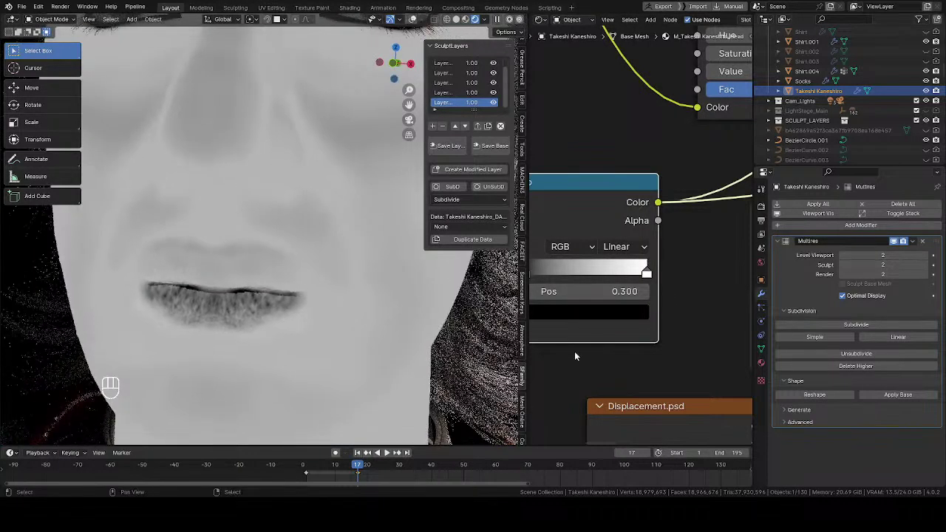
Brighten the roughness Color Ramp's dark stop at position 0.300 to a dark grey and check the result on the face
{"action": "middle_click_drag", "start_coordinate": [574, 356], "coordinate": [676, 345]}
{"action": "left_click", "coordinate": [637, 304]}
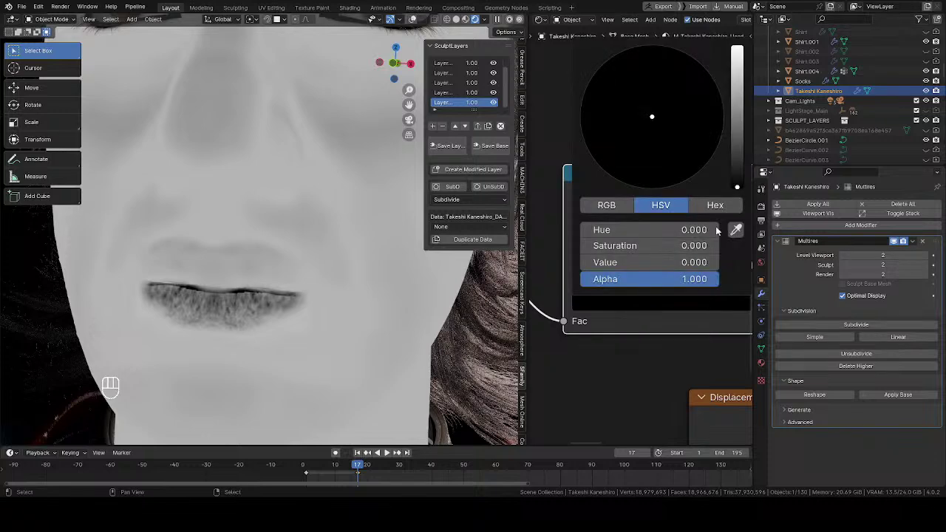
{"action": "left_click_drag", "start_coordinate": [737, 187], "coordinate": [737, 169]}
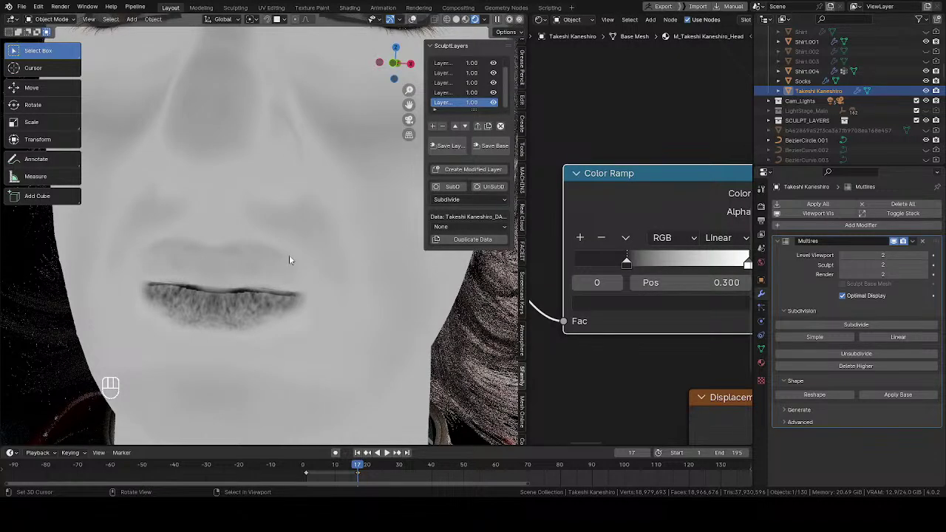
{"action": "left_click", "coordinate": [658, 308]}
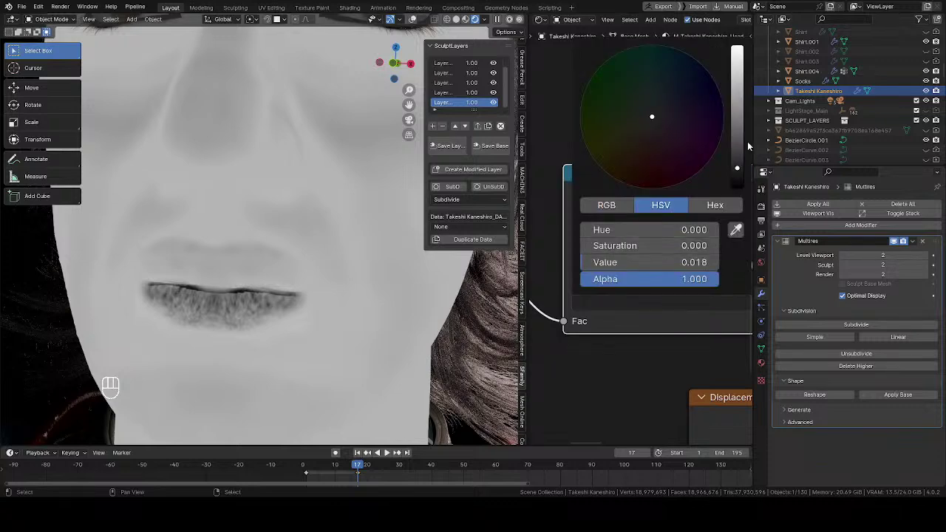
{"action": "left_click", "coordinate": [739, 149]}
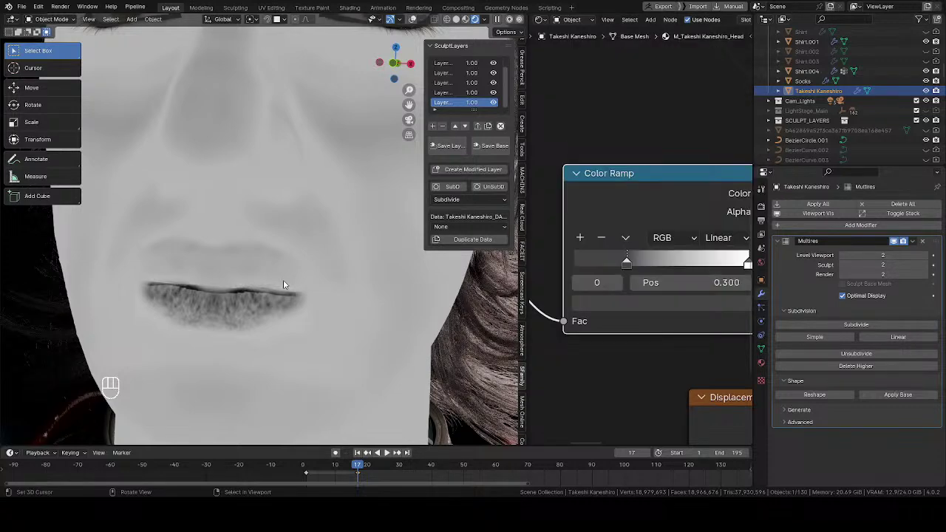
{"action": "scroll", "coordinate": [282, 280], "scroll_direction": "down", "scroll_amount": 5}
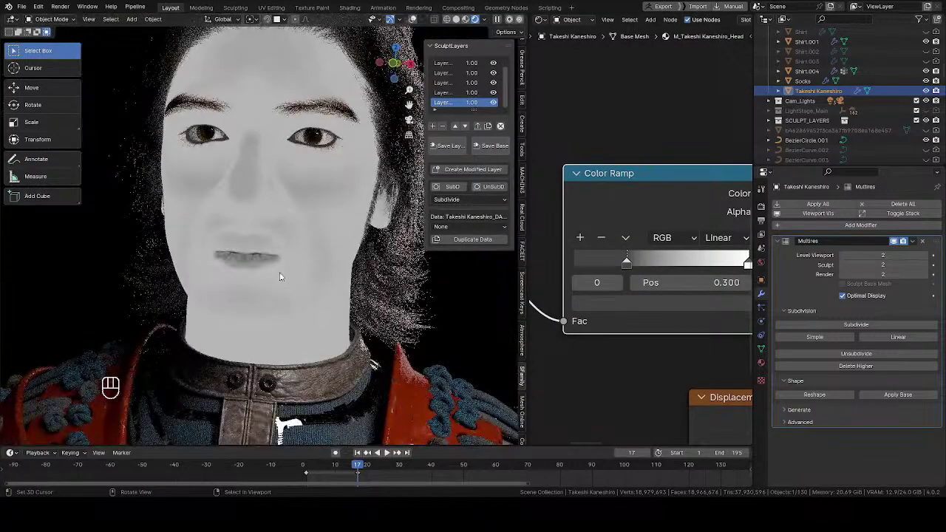
{"action": "middle_click_drag", "start_coordinate": [245, 235], "coordinate": [287, 255]}
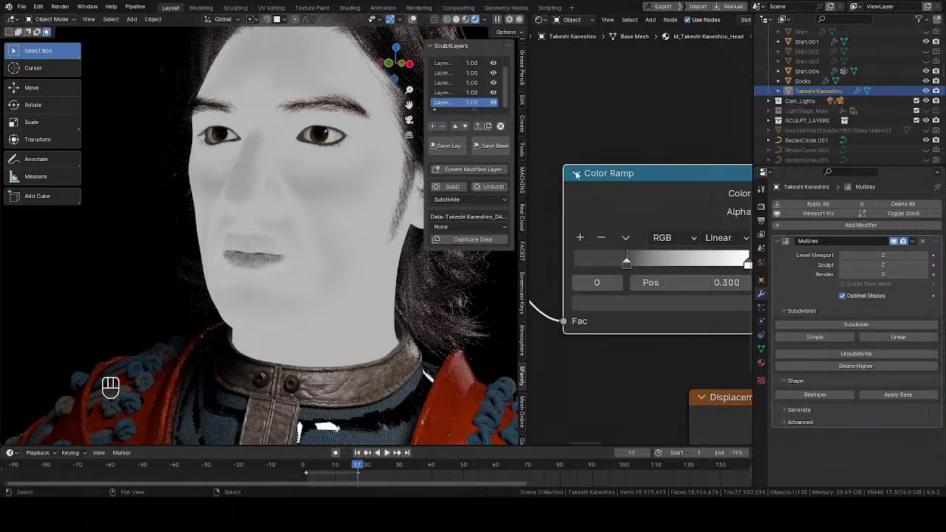
Switch the viewport to Solid shading and put the head mesh into Texture Paint mode, framed on the mouth
{"action": "scroll", "coordinate": [576, 174], "scroll_direction": "down", "scroll_amount": 2}
{"action": "middle_click_drag", "start_coordinate": [591, 176], "coordinate": [642, 184]}
{"action": "key", "text": "z"}
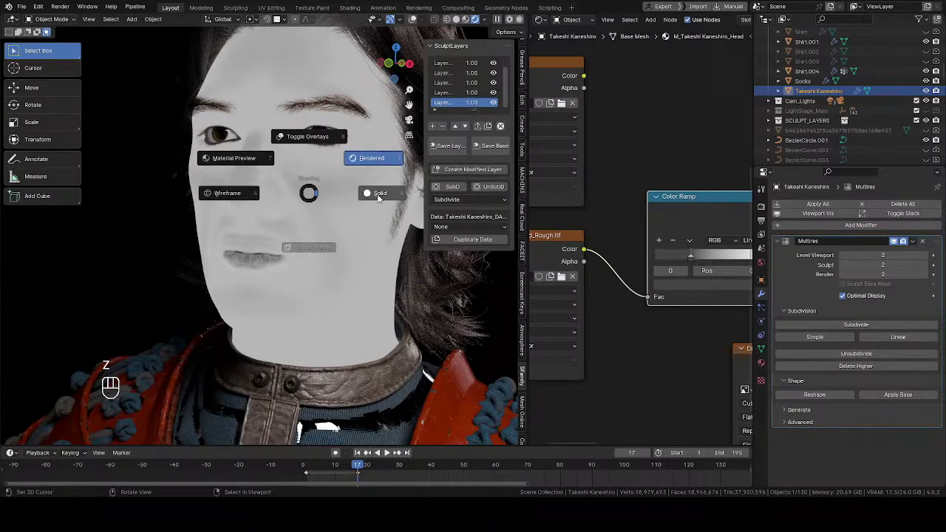
{"action": "left_click", "coordinate": [377, 194]}
{"action": "scroll", "coordinate": [266, 250], "scroll_direction": "up", "scroll_amount": 4}
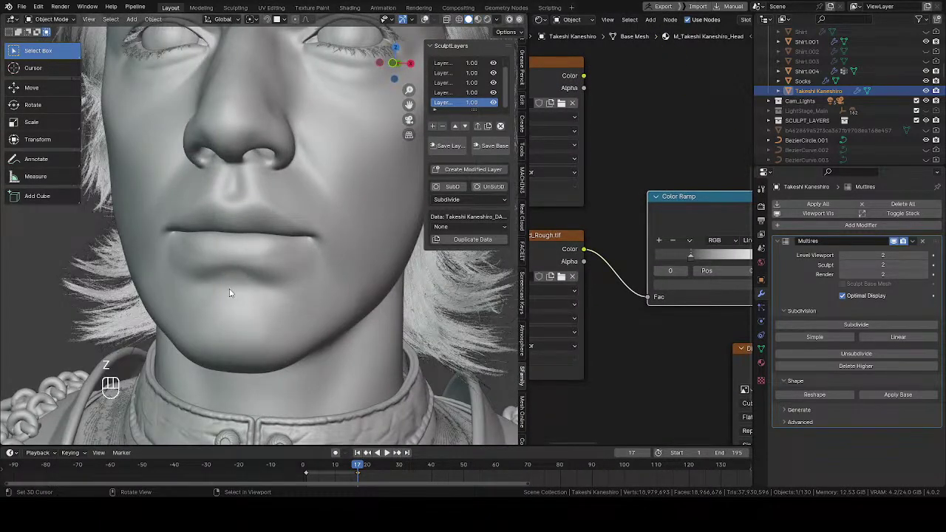
{"action": "key", "text": "ctrl+Tab"}
{"action": "left_click", "coordinate": [285, 256]}
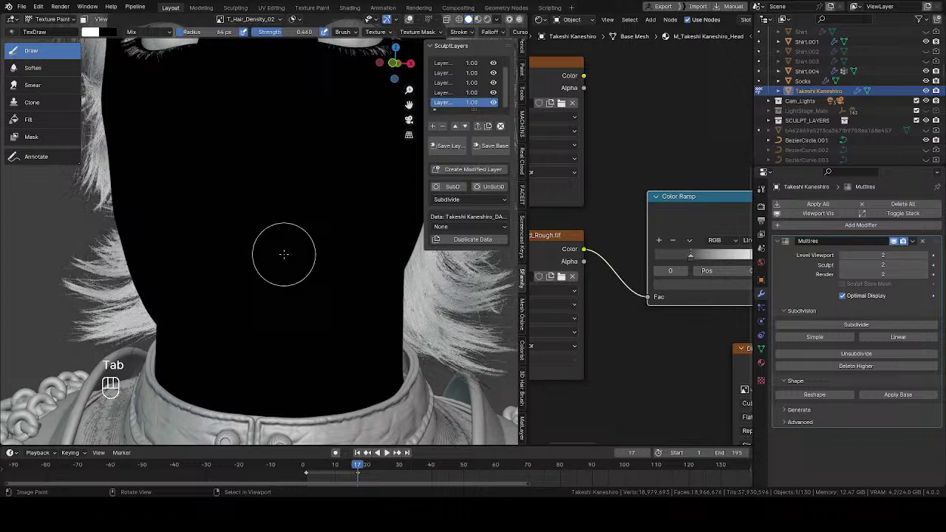
Set the texture paint canvas to the image T_Cillian_Murphy_Head_Rough.tif
{"action": "left_click", "coordinate": [221, 20]}
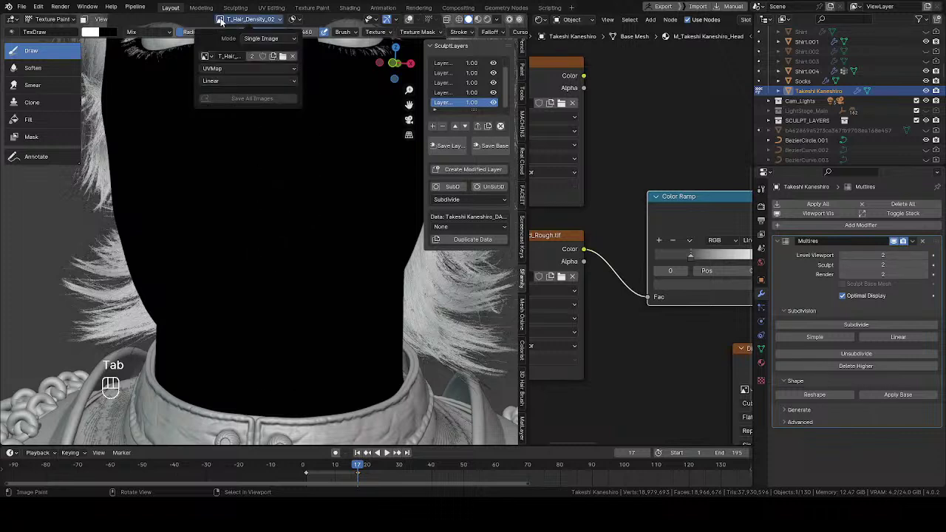
{"action": "left_click", "coordinate": [206, 58]}
{"action": "type", "text": "rough"}
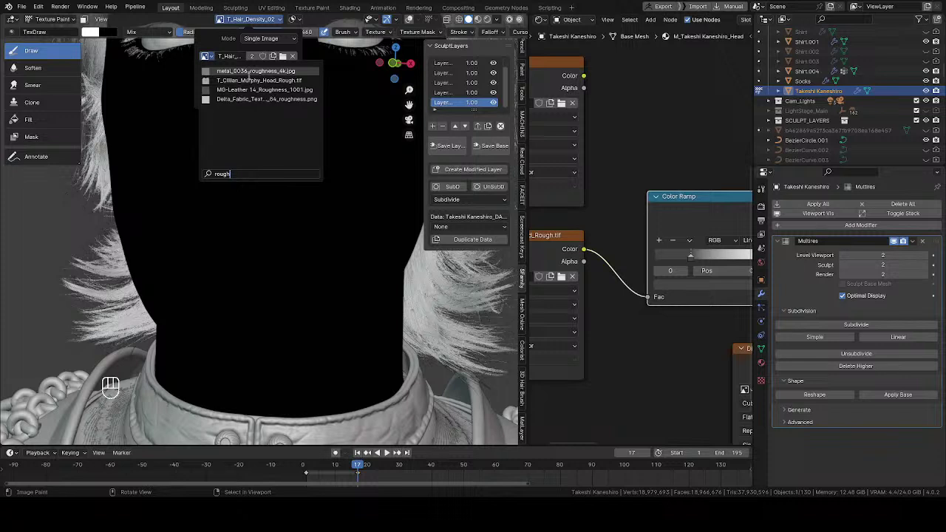
{"action": "left_click", "coordinate": [251, 79]}
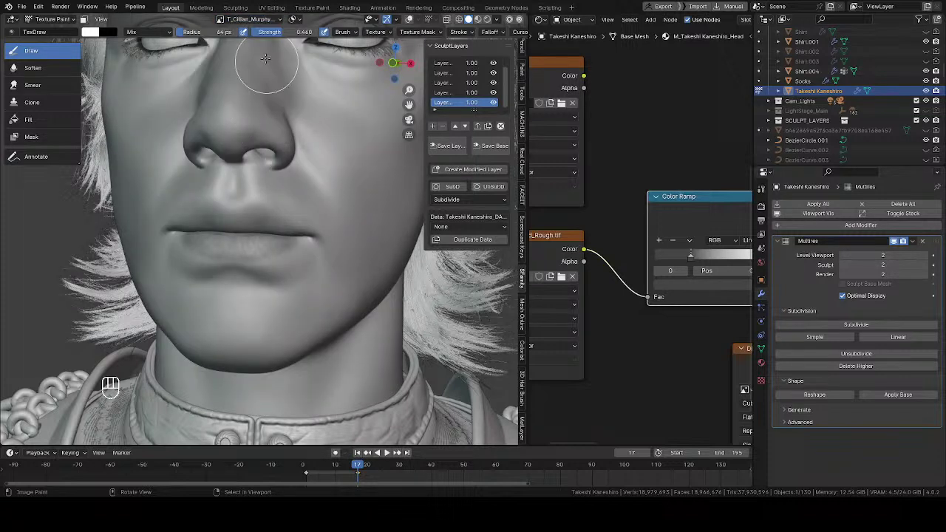
Display T_Cillian_Murphy_Head_Rough.tif in the Image Editor beside the viewport and frame the lips closely for painting
{"action": "left_click", "coordinate": [542, 19]}
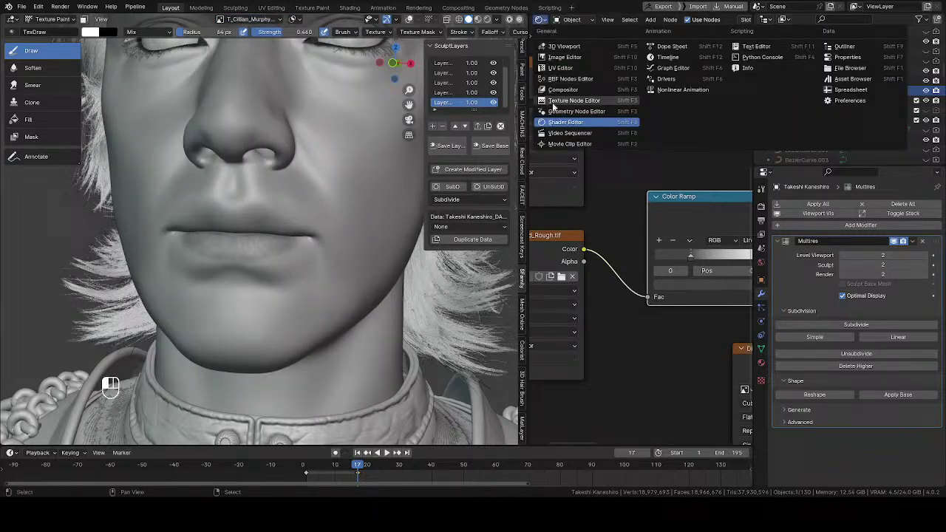
{"action": "left_click", "coordinate": [566, 57]}
{"action": "left_click", "coordinate": [645, 20]}
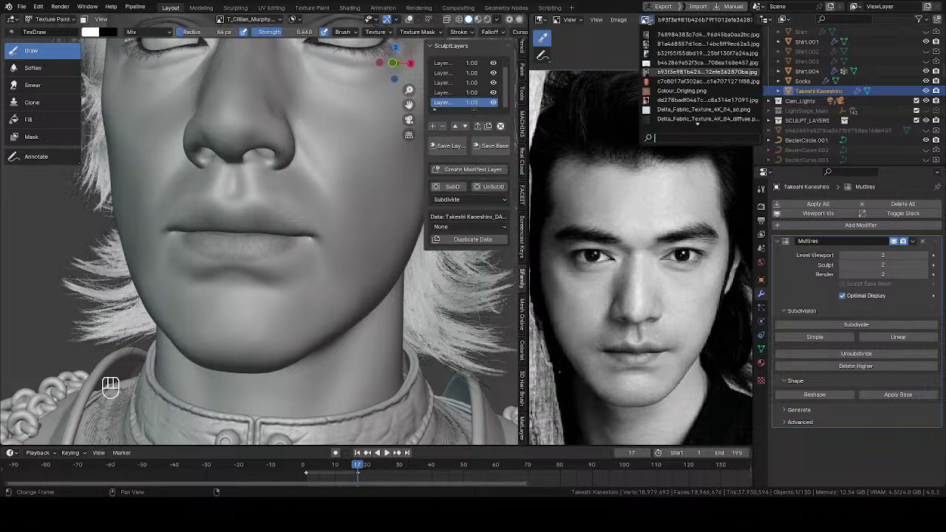
{"action": "type", "text": "rough"}
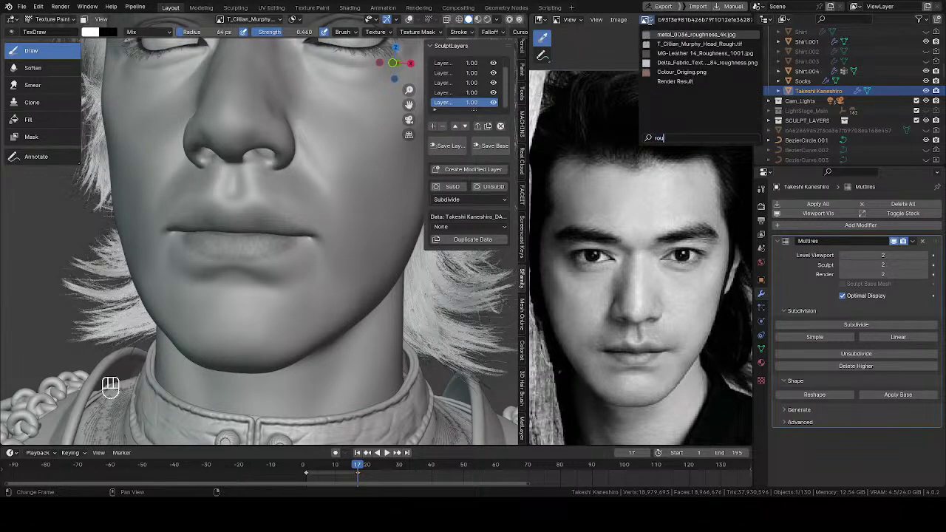
{"action": "left_click", "coordinate": [681, 46]}
{"action": "scroll", "coordinate": [670, 158], "scroll_direction": "down", "scroll_amount": 5}
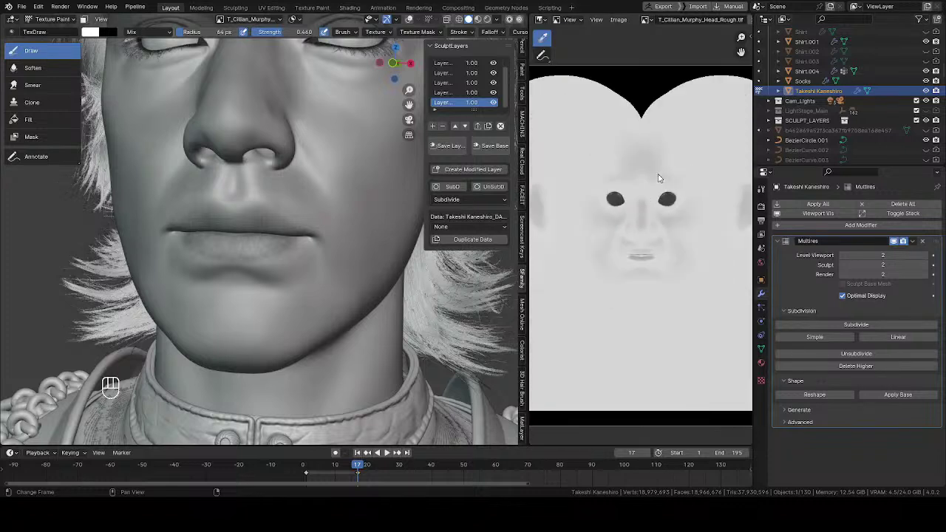
{"action": "left_click", "coordinate": [621, 20]}
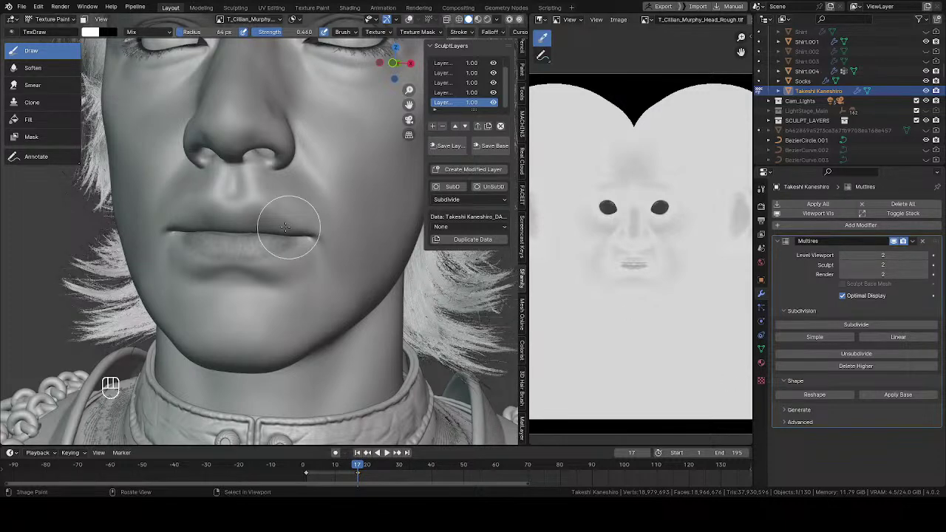
{"action": "scroll", "coordinate": [263, 244], "scroll_direction": "up", "scroll_amount": 5}
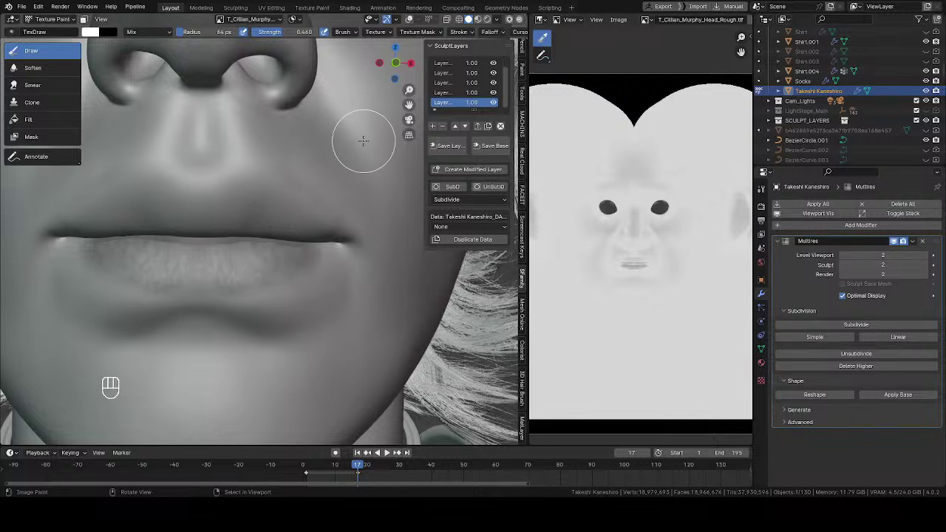
Frame the lower lip closely, set the brush radius to 55 px and enable X-axis mirroring for painting
{"action": "mouse_move", "coordinate": [202, 226]}
{"action": "middle_mouse_down", "text": "ctrl"}
{"action": "mouse_move", "coordinate": [221, 202]}
{"action": "mouse_move", "coordinate": [100, 238]}
{"action": "mouse_move", "coordinate": [185, 294]}
{"action": "mouse_move", "coordinate": [186, 266]}
{"action": "mouse_move", "coordinate": [276, 260]}
{"action": "mouse_move", "coordinate": [251, 236]}
{"action": "mouse_move", "coordinate": [252, 255]}
{"action": "middle_mouse_up", "text": "ctrl"}
{"action": "key", "text": "f"}
{"action": "left_click", "coordinate": [249, 211]}
{"action": "middle_click_drag", "start_coordinate": [416, 35], "coordinate": [317, 37]}
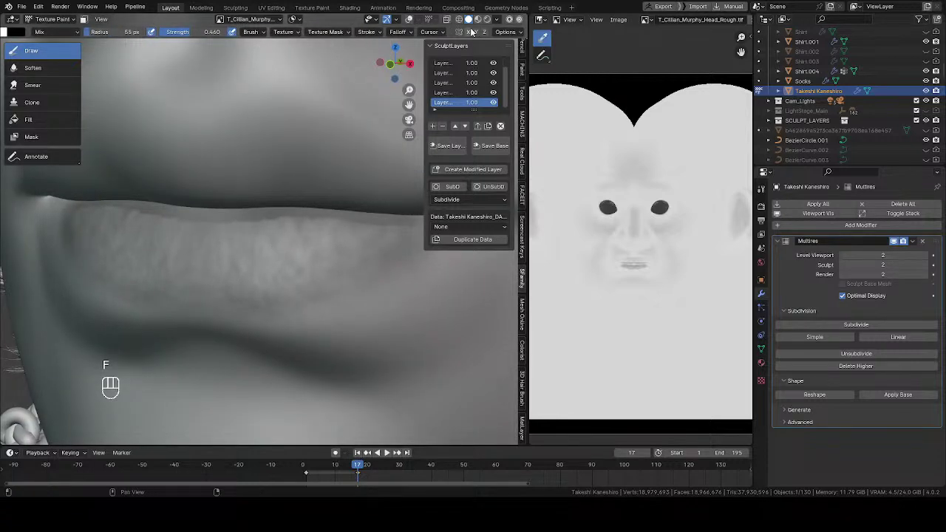
{"action": "middle_click_drag", "start_coordinate": [248, 203], "coordinate": [247, 214]}
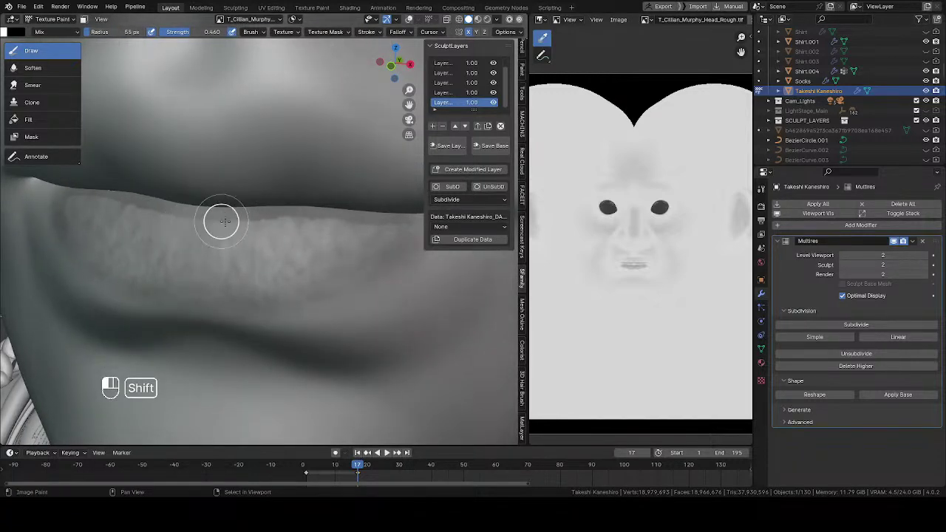
Soften the roughness along the lower lip's inner edge, raising the brush strength to 1.000 and the radius to 60 px
{"action": "left_click_drag", "start_coordinate": [293, 213], "coordinate": [299, 213], "text": "shift"}
{"action": "middle_click_drag", "start_coordinate": [267, 217], "coordinate": [264, 207]}
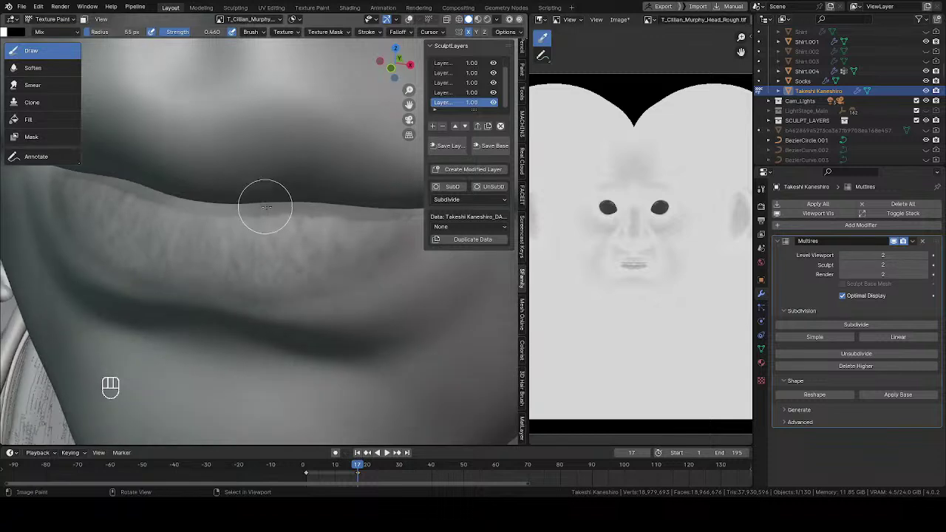
{"action": "key", "text": "f"}
{"action": "left_click", "coordinate": [278, 201]}
{"action": "key", "text": "shift+f"}
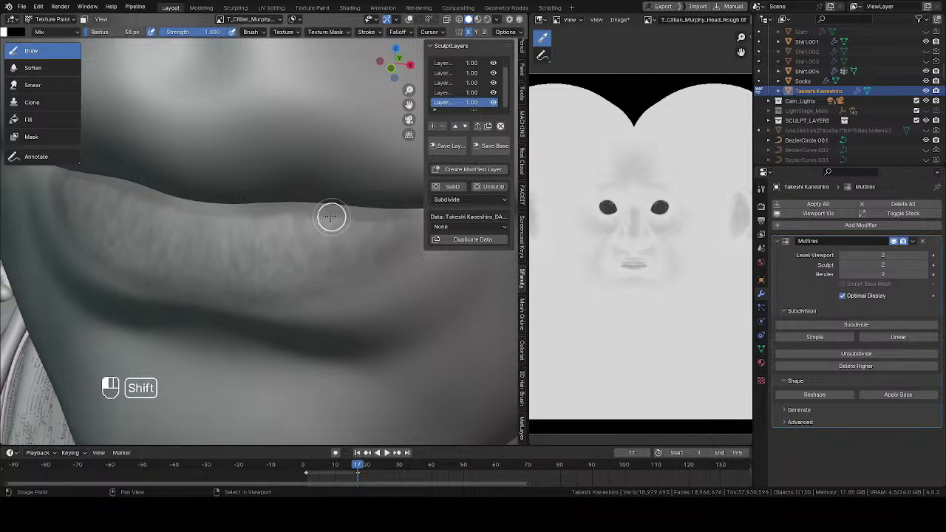
{"action": "mouse_move", "coordinate": [357, 217]}
{"action": "middle_mouse_down", "text": "ctrl"}
{"action": "mouse_move", "coordinate": [285, 202]}
{"action": "mouse_move", "coordinate": [283, 191]}
{"action": "middle_mouse_up", "text": "ctrl"}
{"action": "middle_click_drag", "start_coordinate": [212, 243], "coordinate": [242, 240], "text": "ctrl"}
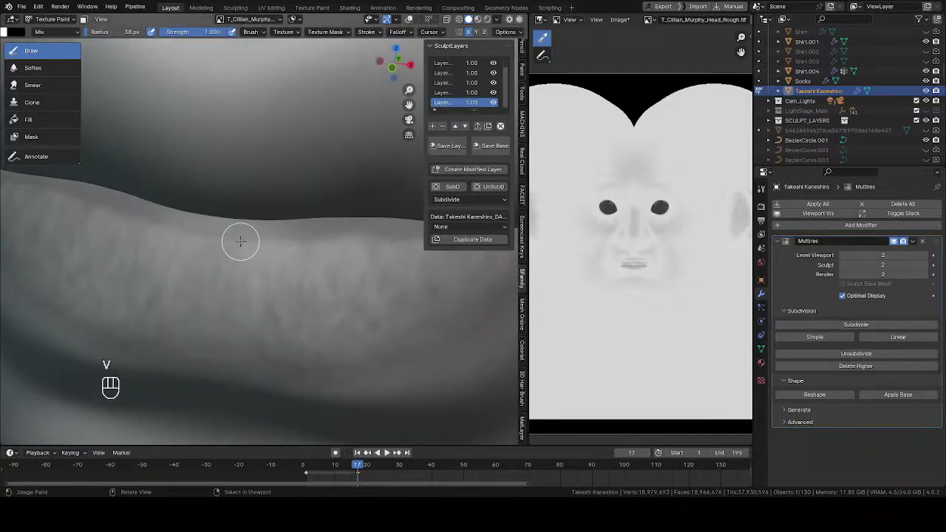
{"action": "key", "text": "f"}
{"action": "left_click", "coordinate": [268, 232]}
Switch the Solid viewport lighting from MatCap to Flat
{"action": "key", "text": "q"}
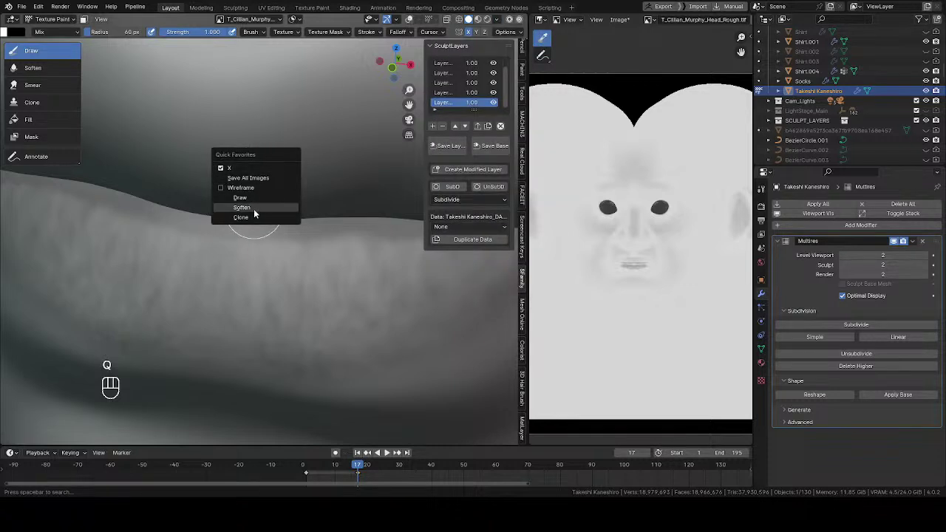
{"action": "left_click", "coordinate": [496, 20]}
{"action": "right_click", "coordinate": [525, 66]}
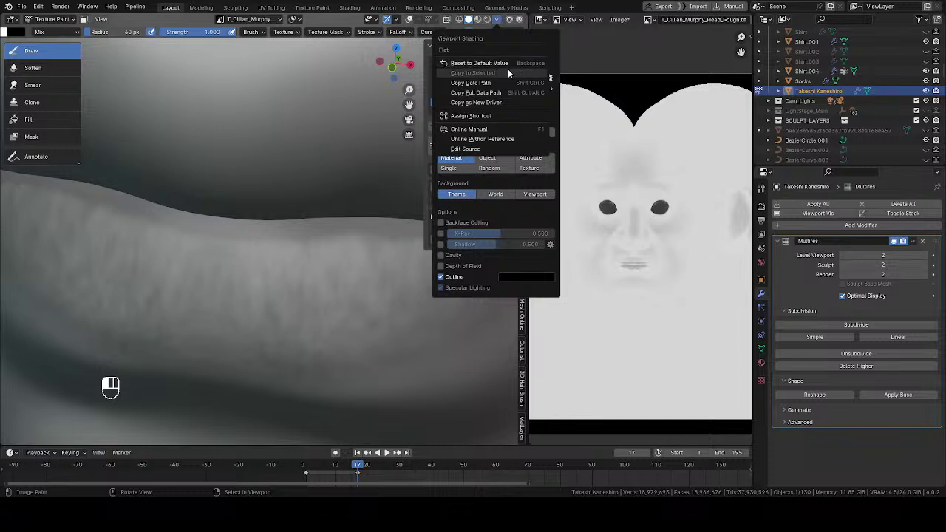
{"action": "key", "text": "Escape"}
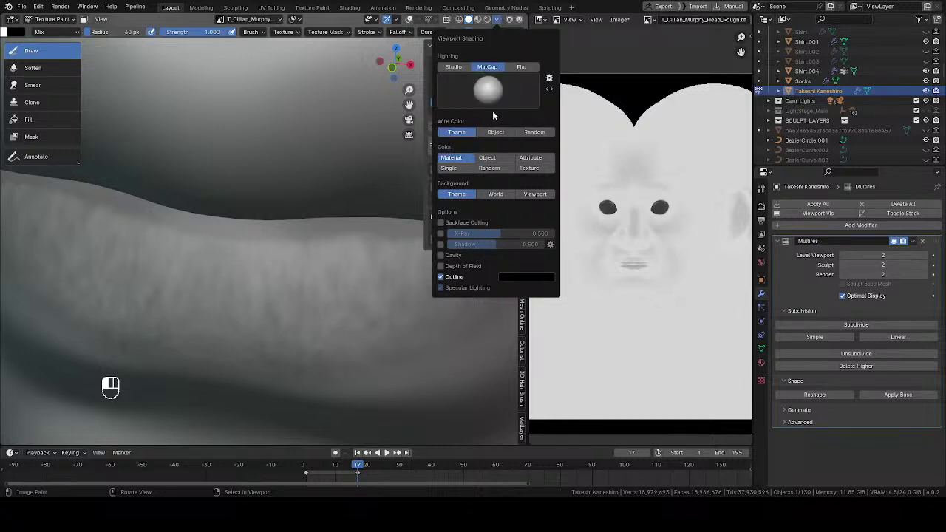
{"action": "right_click", "coordinate": [529, 68]}
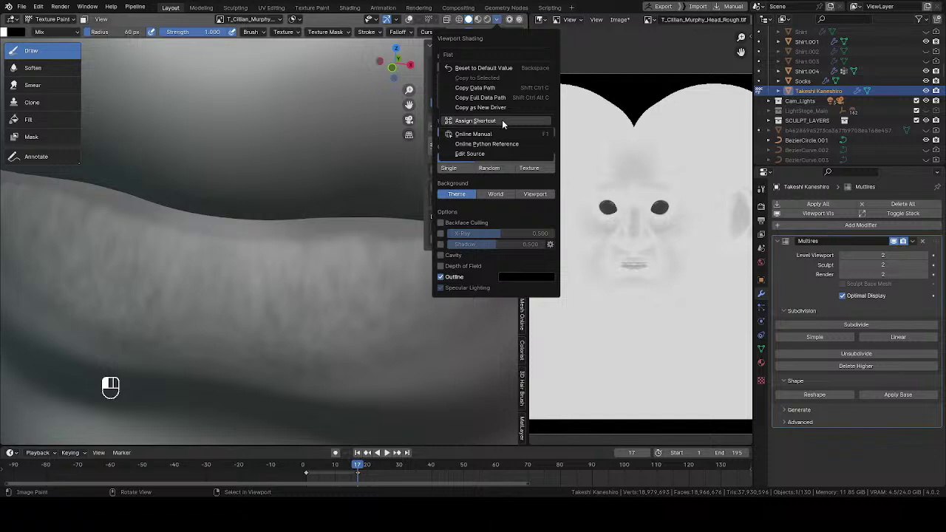
{"action": "key", "text": "Escape"}
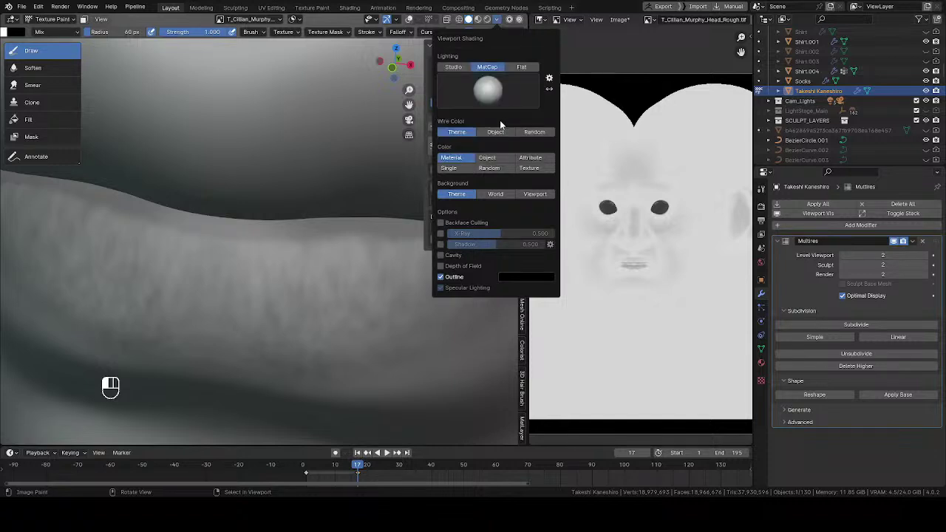
{"action": "left_click", "coordinate": [524, 67]}
{"action": "middle_click_drag", "start_coordinate": [235, 248], "coordinate": [238, 252]}
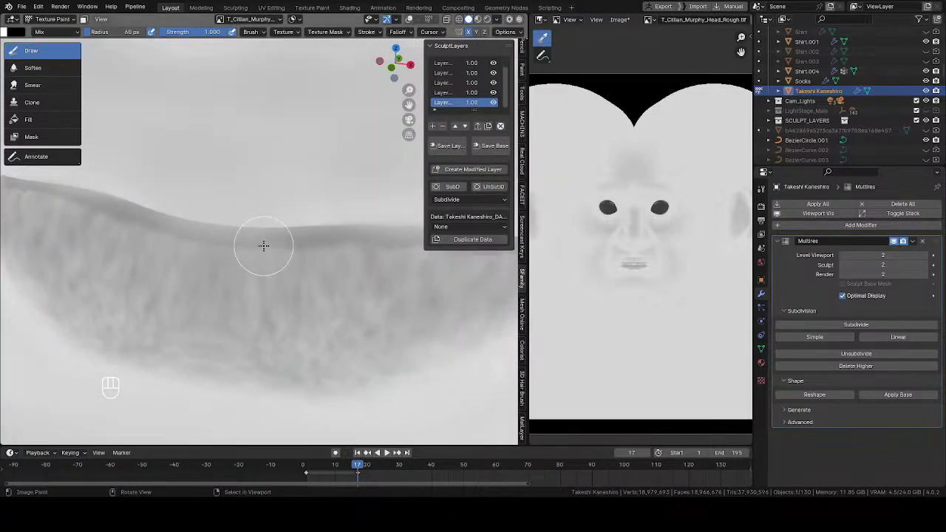
Sample a grey from the lower lip, paint over the dark band along its inner edge and set the brush radius to 64 px
{"action": "key", "text": "shift+x"}
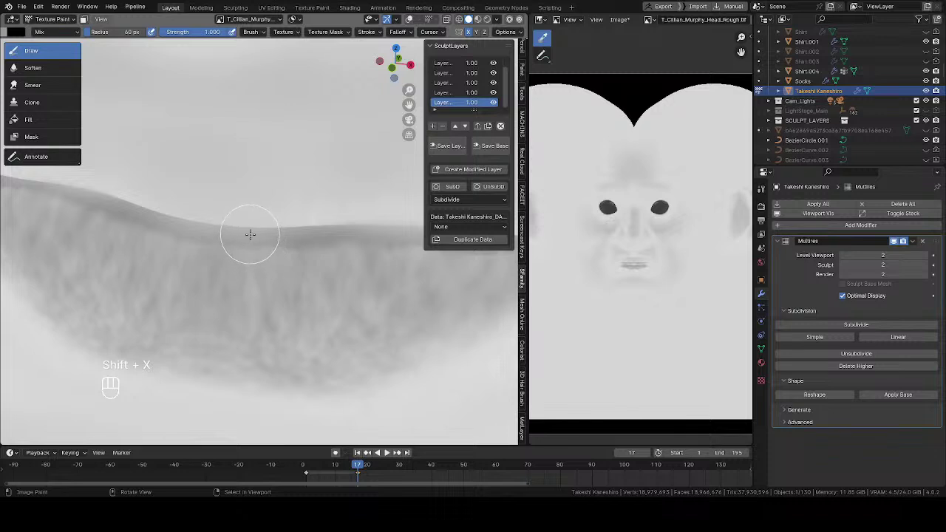
{"action": "key", "text": "f"}
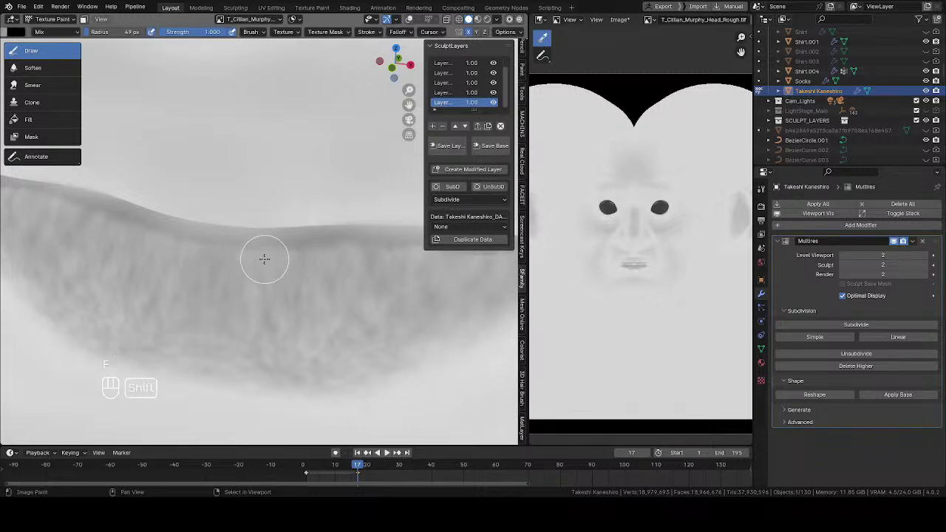
{"action": "key", "text": "shift+x"}
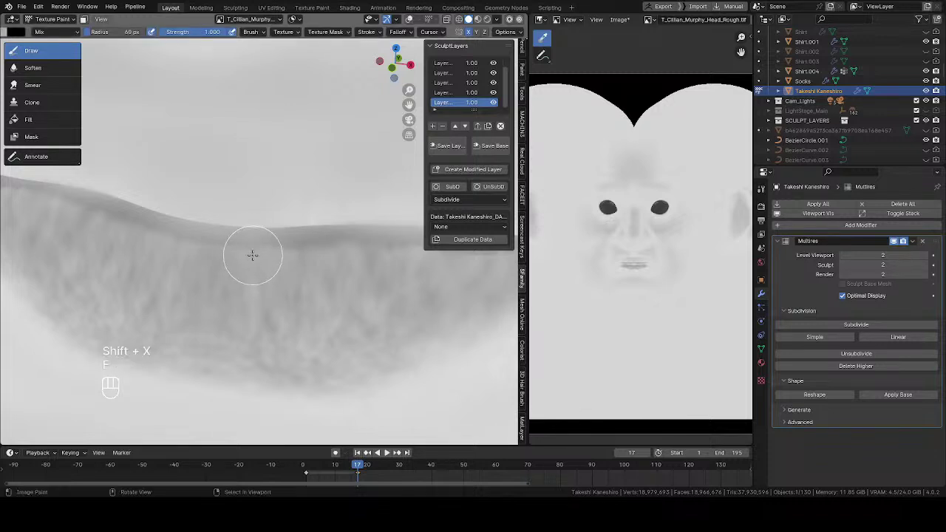
{"action": "left_click_drag", "start_coordinate": [197, 243], "coordinate": [224, 251]}
{"action": "key", "text": "f"}
{"action": "left_click", "coordinate": [263, 259]}
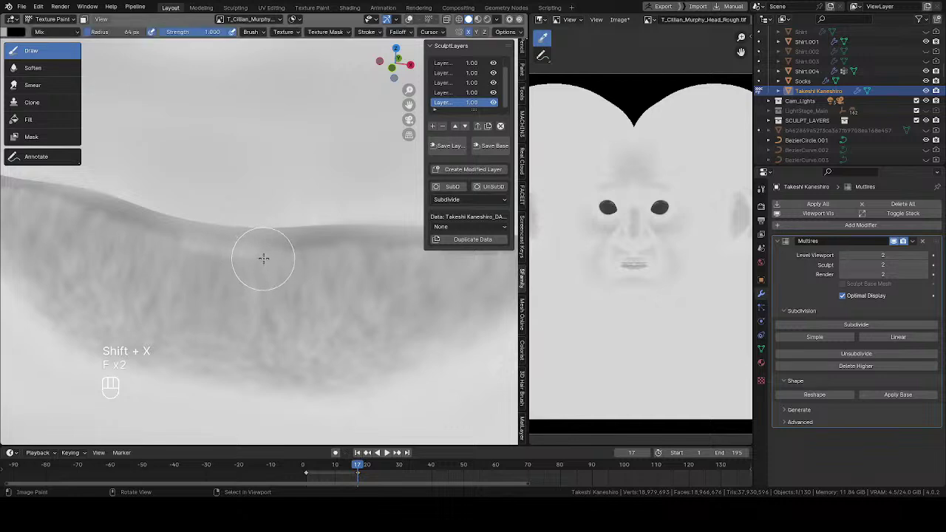
Lower the brush strength to 0.374 and blend the centre of the lower lip's inner edge with sampled lip greys
{"action": "key", "text": "shift+x"}
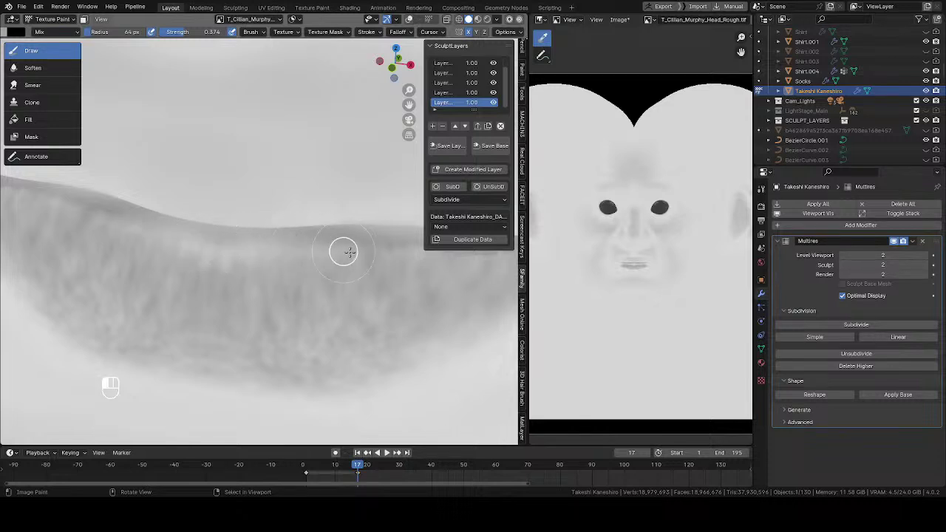
{"action": "mouse_move", "coordinate": [392, 241]}
{"action": "middle_mouse_down"}
{"action": "mouse_move", "coordinate": [296, 221]}
{"action": "mouse_move", "coordinate": [268, 229]}
{"action": "middle_mouse_up"}
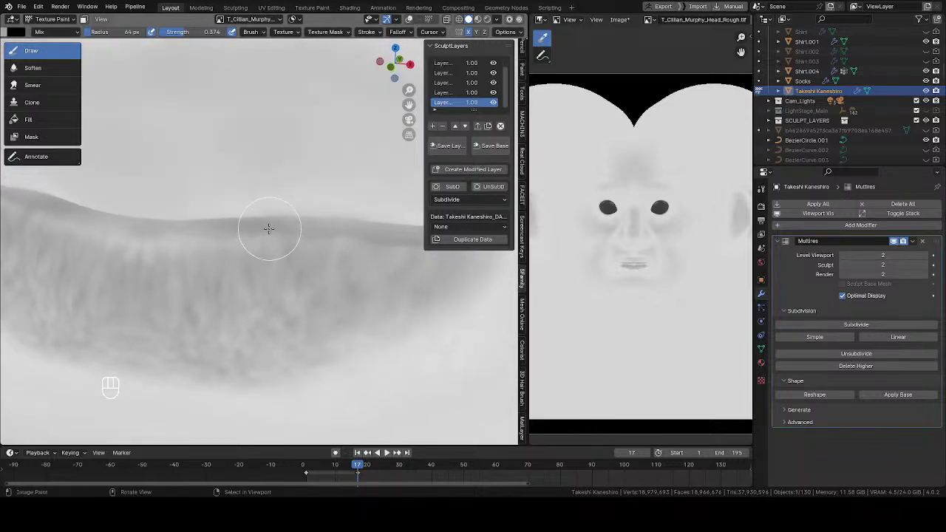
{"action": "key", "text": "shift+x"}
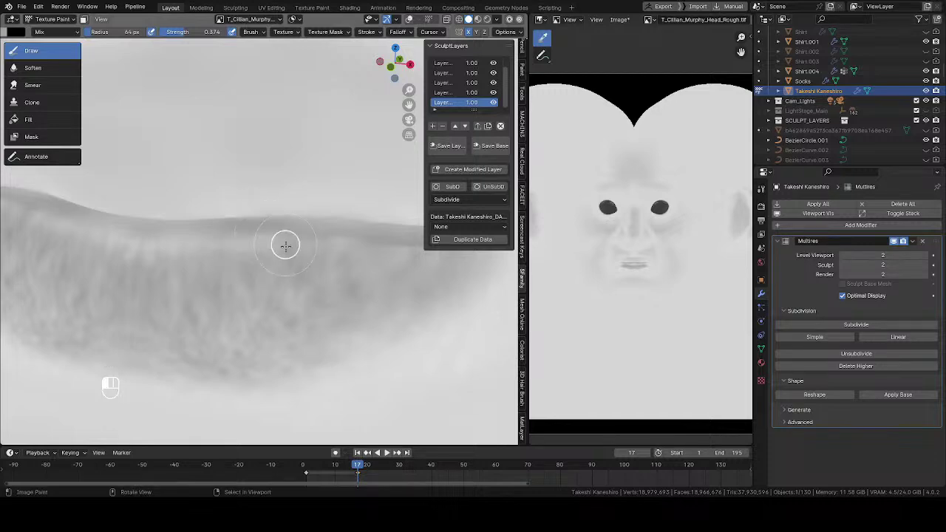
{"action": "middle_click_drag", "start_coordinate": [252, 234], "coordinate": [276, 216], "text": "shift"}
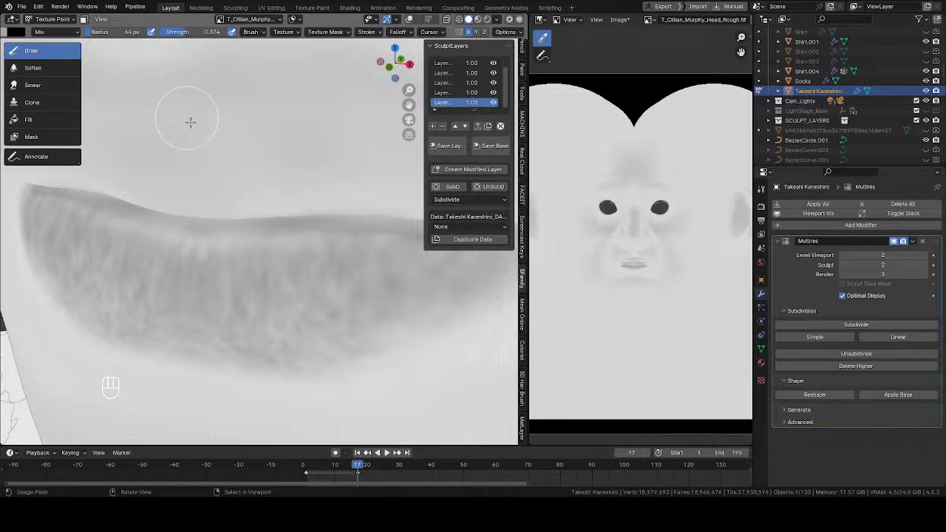
Adjust the brush colour to a mid grey and paint over the light streaks at the lower lip's inner edge
{"action": "key", "text": "w"}
{"action": "left_click_drag", "start_coordinate": [297, 173], "coordinate": [295, 182]}
{"action": "mouse_move", "coordinate": [268, 260]}
{"action": "left_mouse_down"}
{"action": "mouse_move", "coordinate": [318, 261]}
{"action": "mouse_move", "coordinate": [232, 246]}
{"action": "mouse_move", "coordinate": [327, 241]}
{"action": "left_mouse_up"}
{"action": "key", "text": "w"}
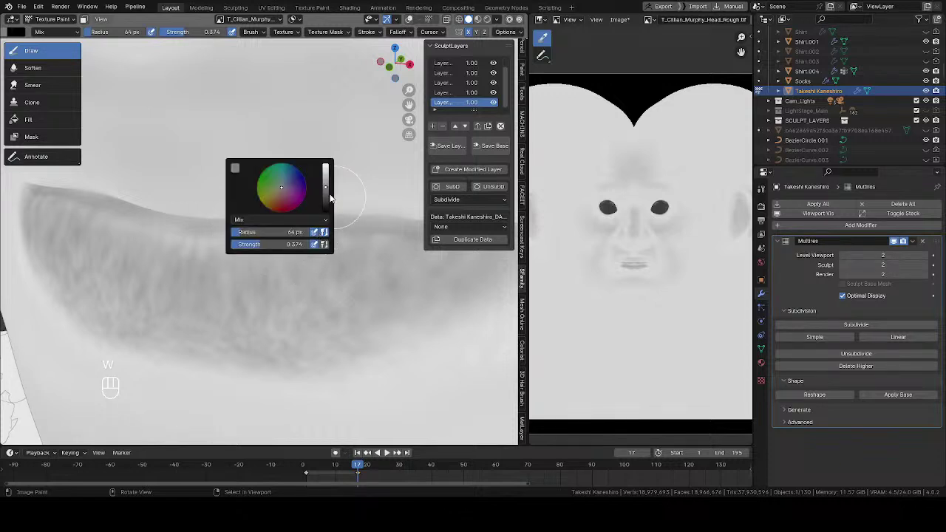
{"action": "mouse_move", "coordinate": [219, 249]}
{"action": "left_mouse_down"}
{"action": "mouse_move", "coordinate": [201, 237]}
{"action": "mouse_move", "coordinate": [225, 246]}
{"action": "left_mouse_up"}
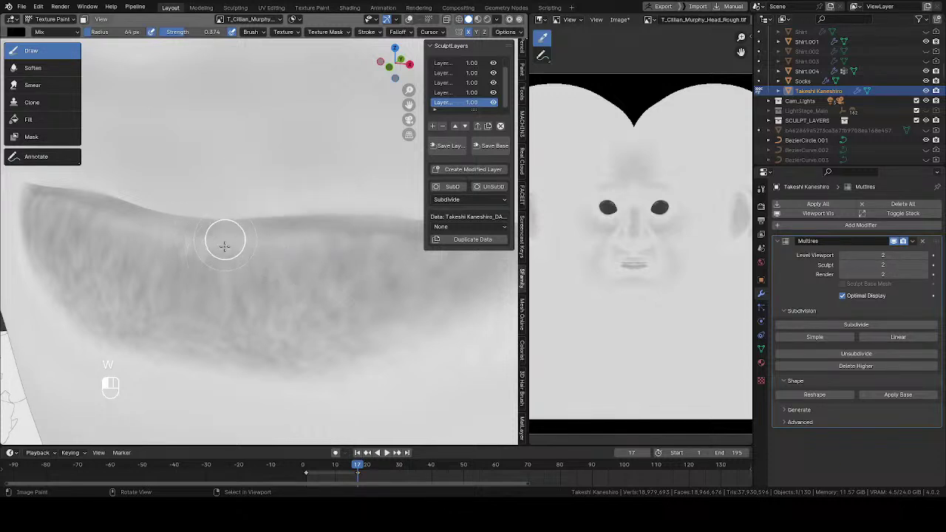
Set the brush radius to 51 px and strength to 0.489, and even out the lower lip's inner edge towards the mouth corner
{"action": "middle_click_drag", "start_coordinate": [224, 246], "coordinate": [231, 246]}
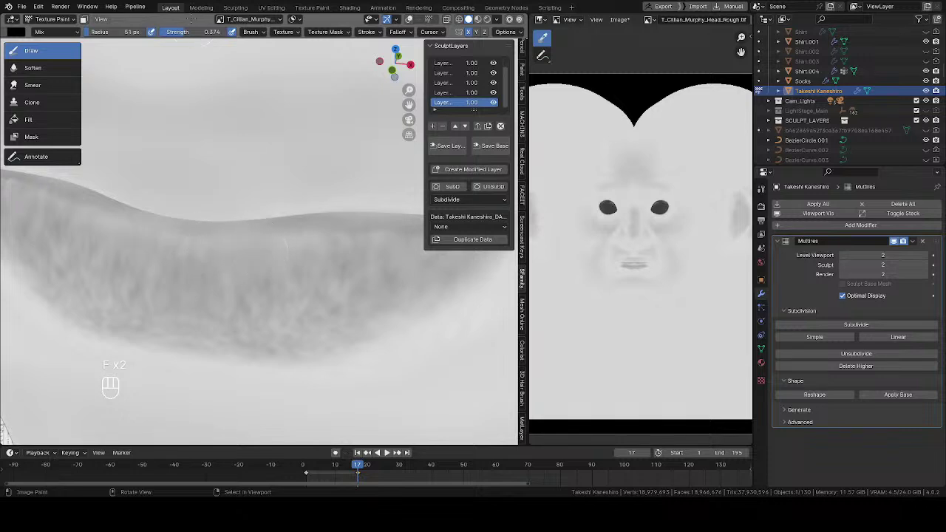
{"action": "left_click_drag", "start_coordinate": [209, 33], "coordinate": [217, 34]}
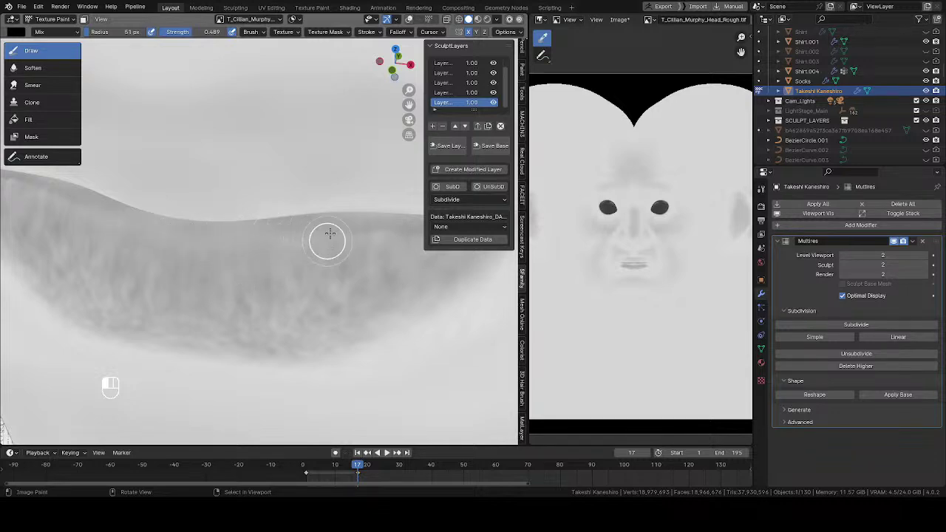
{"action": "mouse_move", "coordinate": [392, 226]}
{"action": "middle_mouse_down", "text": "ctrl"}
{"action": "mouse_move", "coordinate": [261, 318]}
{"action": "mouse_move", "coordinate": [274, 203]}
{"action": "middle_mouse_up", "text": "ctrl"}
{"action": "scroll", "coordinate": [299, 238], "scroll_direction": "up", "scroll_amount": 3}
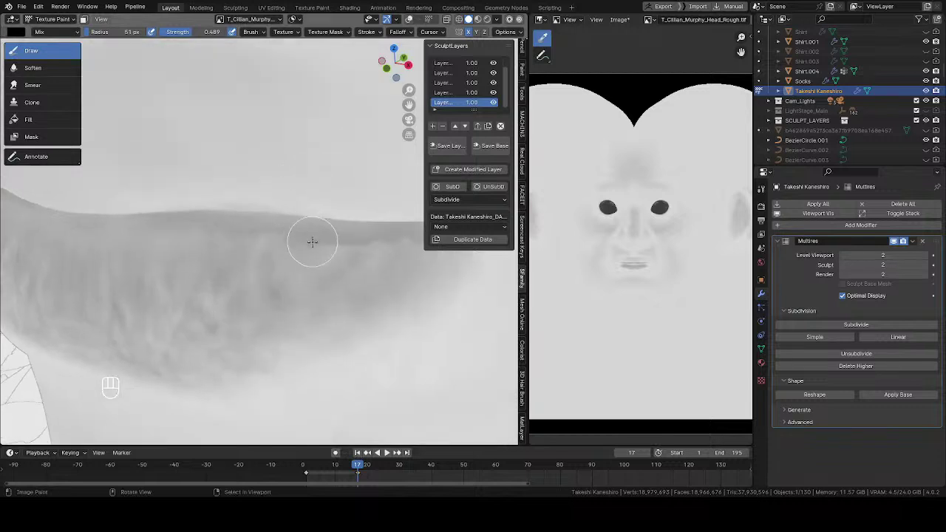
{"action": "mouse_move", "coordinate": [304, 237]}
{"action": "left_mouse_down"}
{"action": "mouse_move", "coordinate": [389, 258]}
{"action": "mouse_move", "coordinate": [336, 238]}
{"action": "mouse_move", "coordinate": [365, 245]}
{"action": "mouse_move", "coordinate": [337, 251]}
{"action": "left_mouse_up"}
{"action": "middle_click_drag", "start_coordinate": [323, 248], "coordinate": [269, 242], "text": "shift"}
{"action": "mouse_move", "coordinate": [320, 239]}
{"action": "left_mouse_down"}
{"action": "mouse_move", "coordinate": [280, 237]}
{"action": "mouse_move", "coordinate": [310, 251]}
{"action": "mouse_move", "coordinate": [273, 237]}
{"action": "left_mouse_up"}
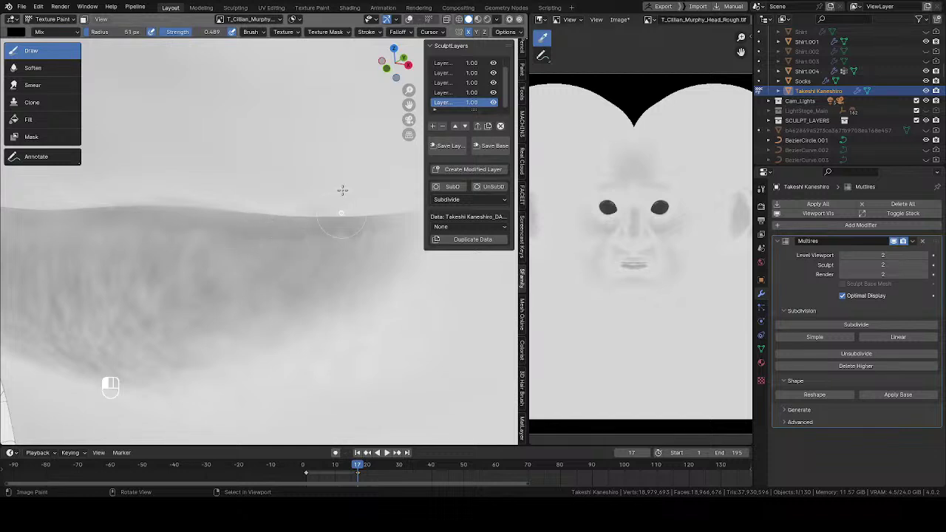
Undo the last stroke near the mouth corner and repaint the lower lip's inner edge with a 41 px brush radius
{"action": "key", "text": "ctrl+z"}
{"action": "middle_click_drag", "start_coordinate": [314, 265], "coordinate": [284, 257]}
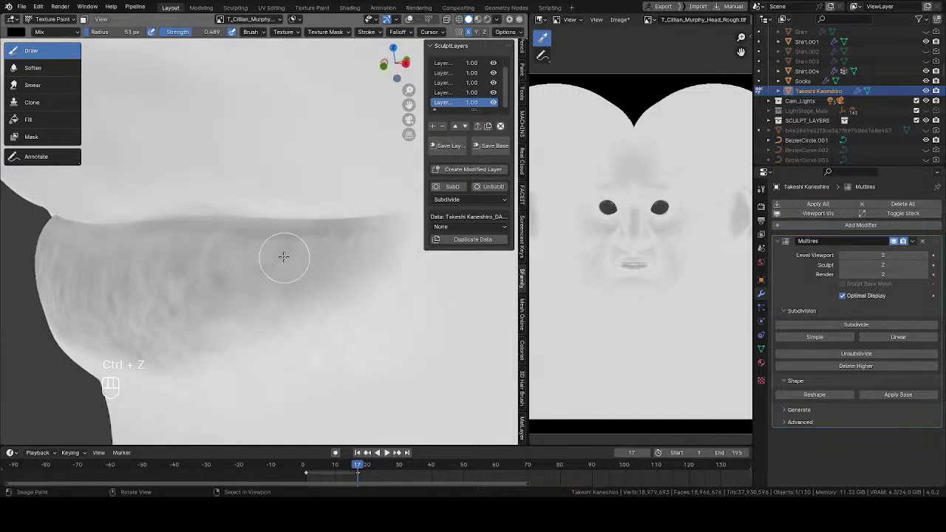
{"action": "key", "text": "f"}
{"action": "left_click", "coordinate": [276, 249]}
{"action": "left_click_drag", "start_coordinate": [273, 245], "coordinate": [266, 241]}
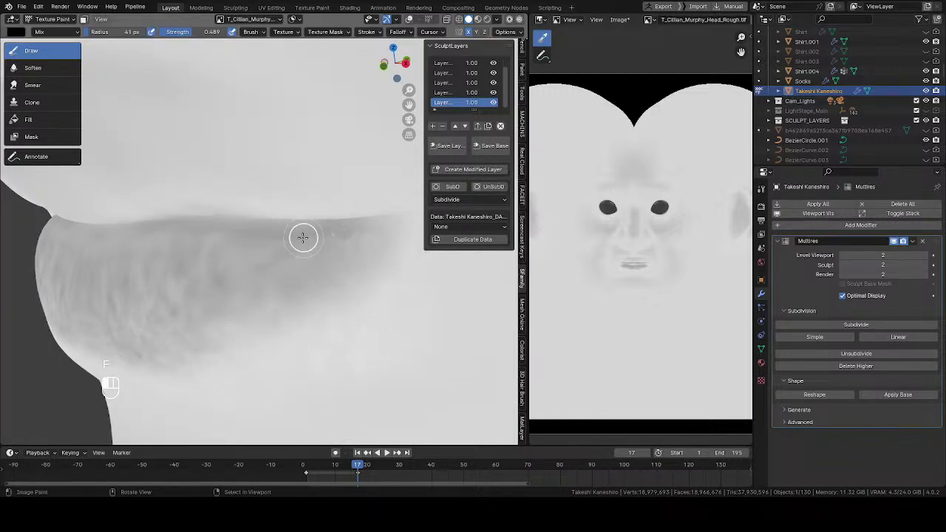
Undo the last stroke and repaint the lower lip's inner edge with a 49 px brush radius at strength 0.806
{"action": "mouse_move", "coordinate": [355, 224]}
{"action": "middle_mouse_down"}
{"action": "mouse_move", "coordinate": [244, 215]}
{"action": "mouse_move", "coordinate": [345, 237]}
{"action": "mouse_move", "coordinate": [272, 407]}
{"action": "mouse_move", "coordinate": [300, 266]}
{"action": "mouse_move", "coordinate": [287, 231]}
{"action": "middle_mouse_up"}
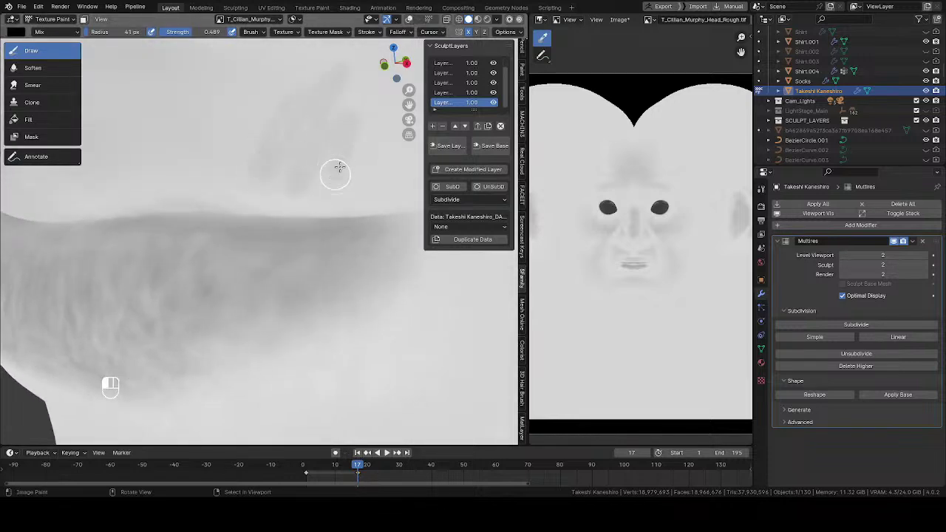
{"action": "key", "text": "ctrl+z"}
{"action": "key", "text": "f"}
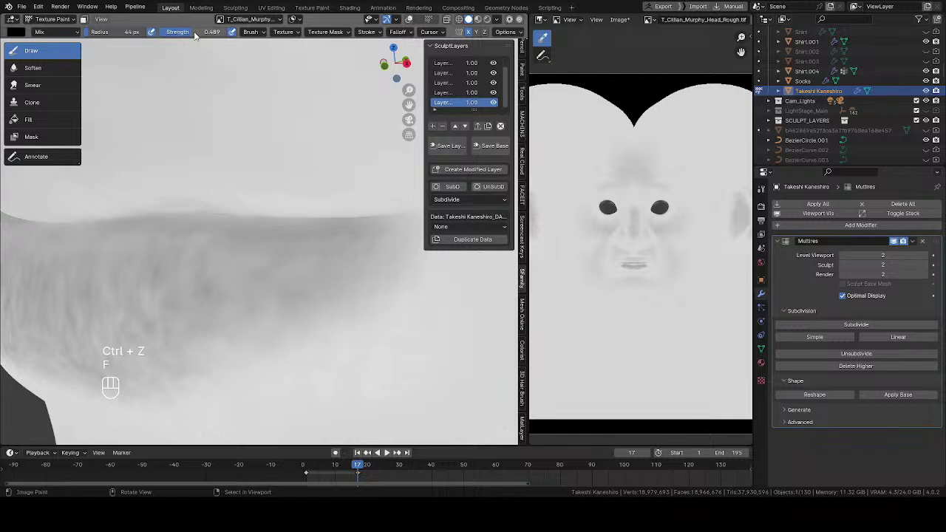
{"action": "key", "text": "f"}
{"action": "left_click", "coordinate": [267, 244]}
{"action": "left_click_drag", "start_coordinate": [266, 242], "coordinate": [187, 252]}
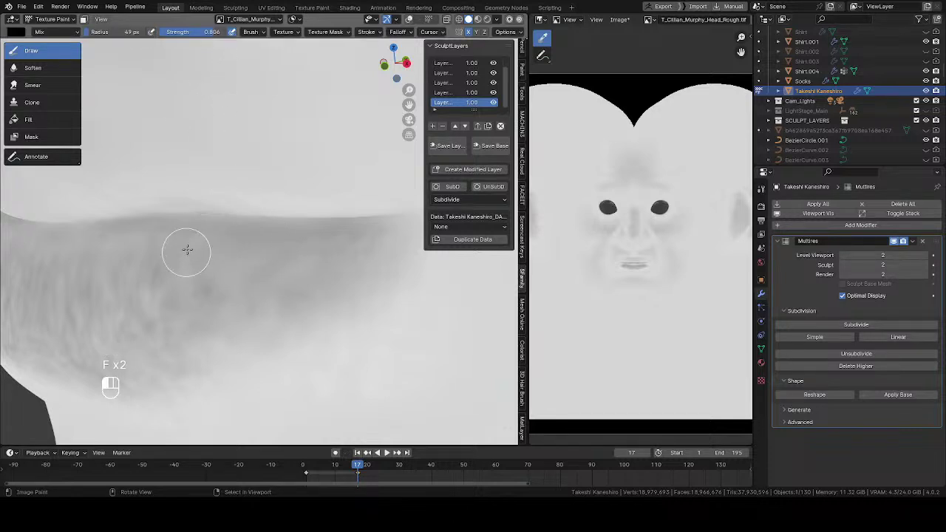
Soften the lip edge near the mouth corner and blend the side of the lower lip with a 71 px brush radius
{"action": "mouse_move", "coordinate": [179, 249]}
{"action": "middle_mouse_down"}
{"action": "mouse_move", "coordinate": [209, 173]}
{"action": "mouse_move", "coordinate": [224, 191]}
{"action": "middle_mouse_up"}
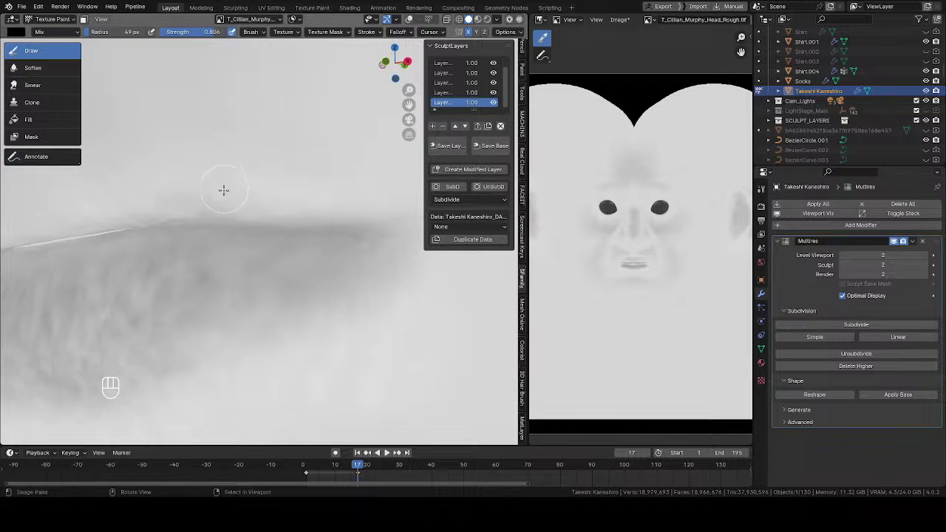
{"action": "key", "text": "shift"}
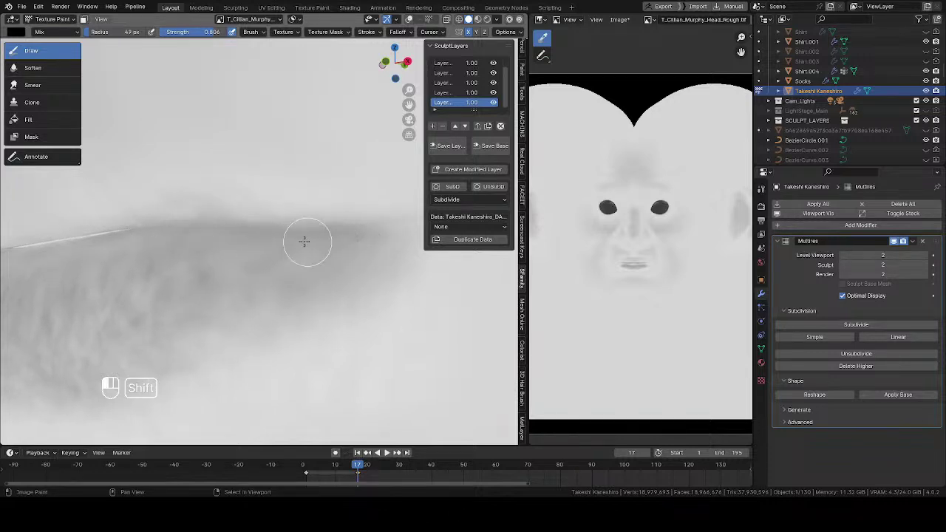
{"action": "left_click_drag", "start_coordinate": [305, 242], "coordinate": [322, 235], "text": "shift"}
{"action": "middle_click_drag", "start_coordinate": [230, 256], "coordinate": [232, 243]}
{"action": "key", "text": "f"}
{"action": "left_click", "coordinate": [214, 266]}
{"action": "left_click_drag", "start_coordinate": [161, 244], "coordinate": [137, 323]}
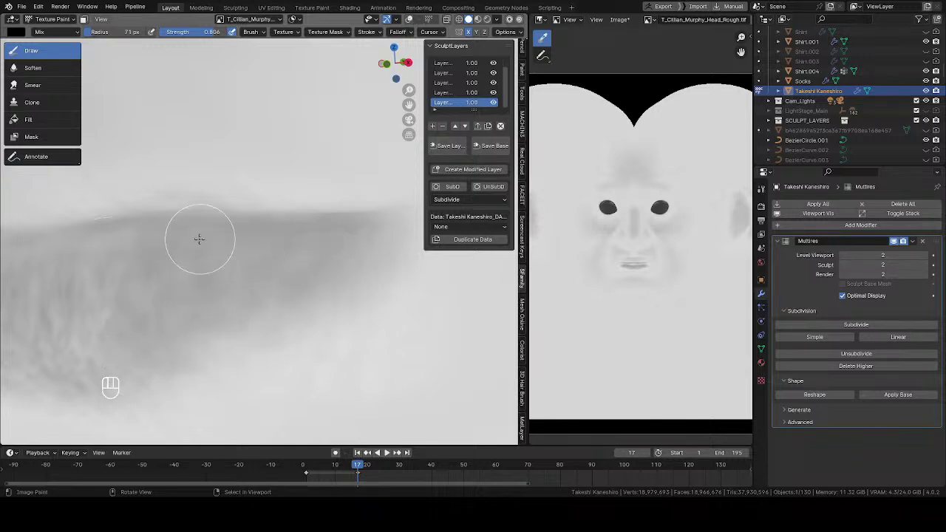
Set the brush radius to 76 px and even out the roughness shading across the middle of the lower lip
{"action": "middle_click_drag", "start_coordinate": [192, 243], "coordinate": [281, 285]}
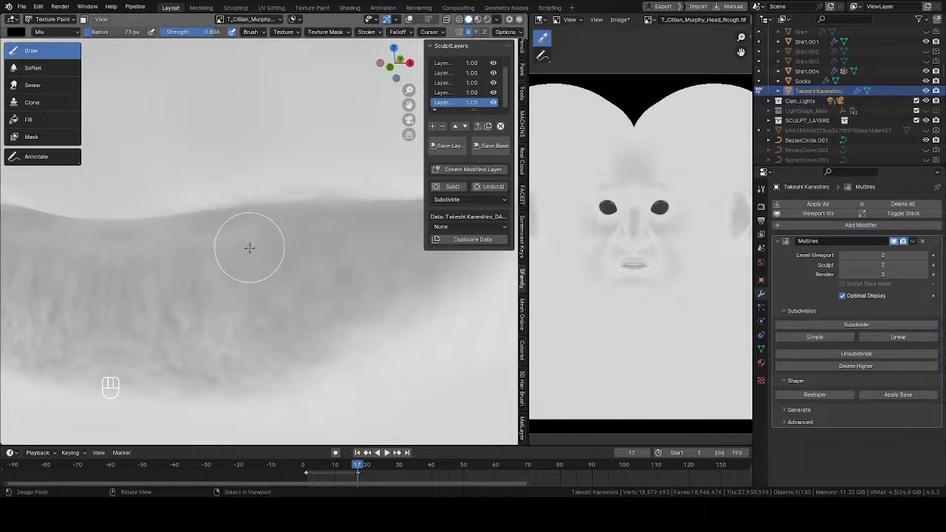
{"action": "key", "text": "w"}
{"action": "left_click", "coordinate": [252, 207]}
{"action": "key", "text": "f"}
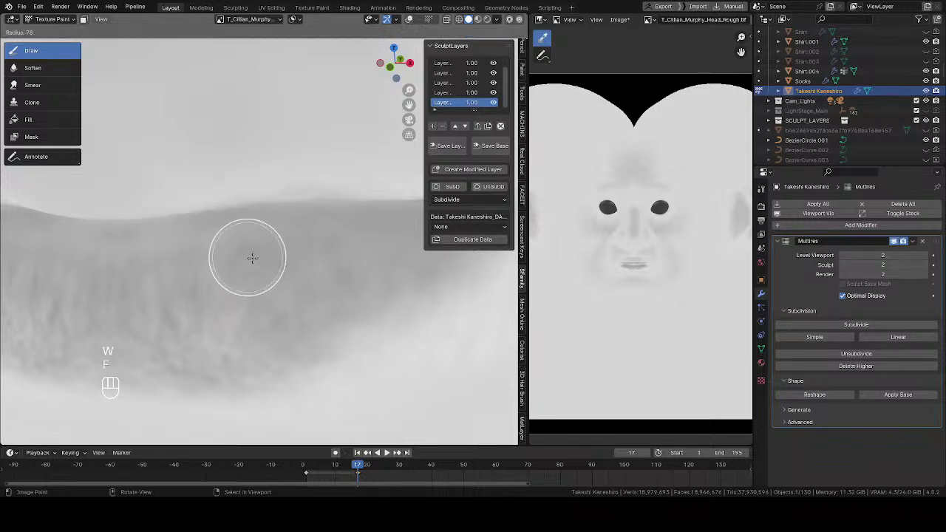
{"action": "left_click", "coordinate": [251, 258]}
{"action": "mouse_move", "coordinate": [209, 251]}
{"action": "left_mouse_down"}
{"action": "mouse_move", "coordinate": [198, 306]}
{"action": "mouse_move", "coordinate": [224, 254]}
{"action": "left_mouse_up"}
{"action": "mouse_move", "coordinate": [251, 316]}
{"action": "left_mouse_down"}
{"action": "mouse_move", "coordinate": [285, 234]}
{"action": "mouse_move", "coordinate": [318, 257]}
{"action": "mouse_move", "coordinate": [378, 264]}
{"action": "left_mouse_up"}
Blend the lower lip's outer edge towards the mouth corner with the 76 px brush at strength 0.806
{"action": "key", "text": "f"}
{"action": "left_click", "coordinate": [336, 232]}
{"action": "mouse_move", "coordinate": [378, 263]}
{"action": "middle_mouse_down", "text": "shift"}
{"action": "mouse_move", "coordinate": [245, 268]}
{"action": "mouse_move", "coordinate": [260, 271]}
{"action": "middle_mouse_up", "text": "shift"}
{"action": "key", "text": "f"}
{"action": "left_click", "coordinate": [260, 271]}
{"action": "left_click_drag", "start_coordinate": [247, 274], "coordinate": [249, 269]}
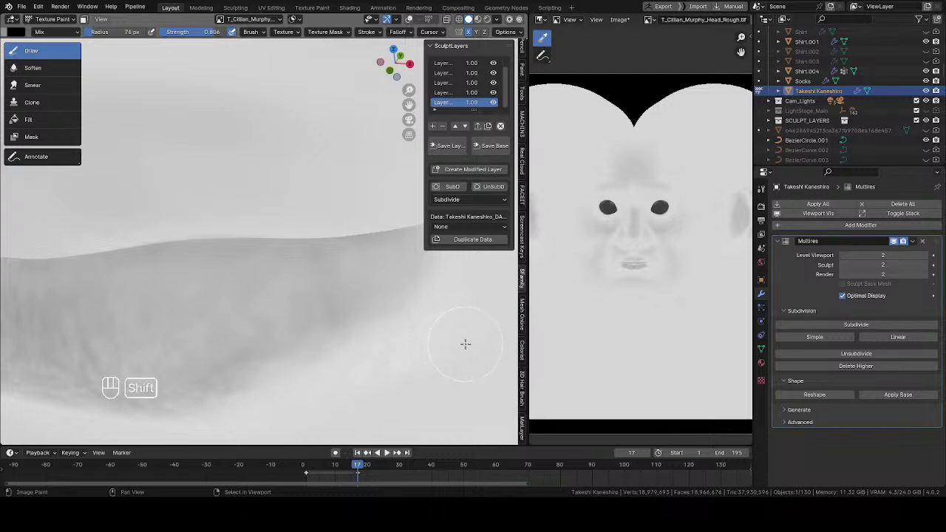
{"action": "key", "text": "shift+x"}
{"action": "middle_click_drag", "start_coordinate": [374, 364], "coordinate": [354, 297], "text": "shift"}
{"action": "key", "text": "w"}
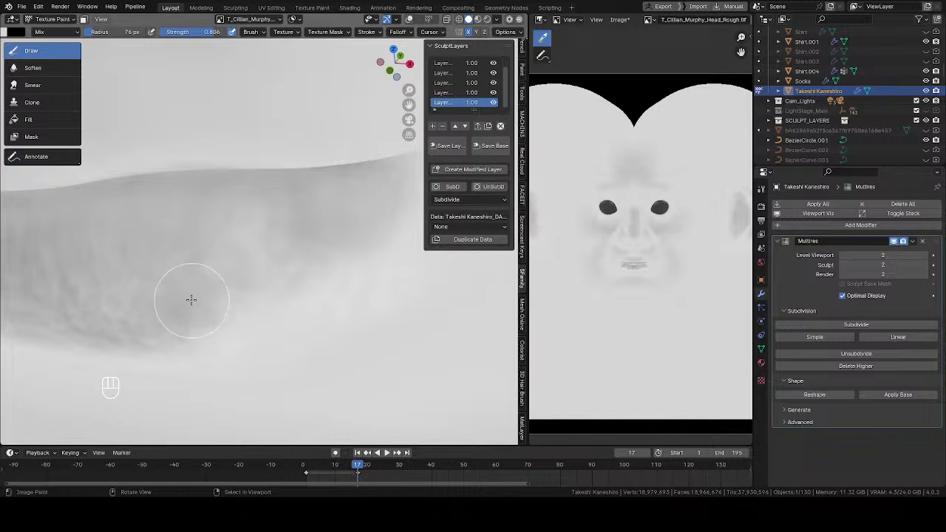
Set the brush radius to 97 px and smooth the dark patches along the lower lip's front and underside
{"action": "middle_click_drag", "start_coordinate": [152, 314], "coordinate": [240, 260]}
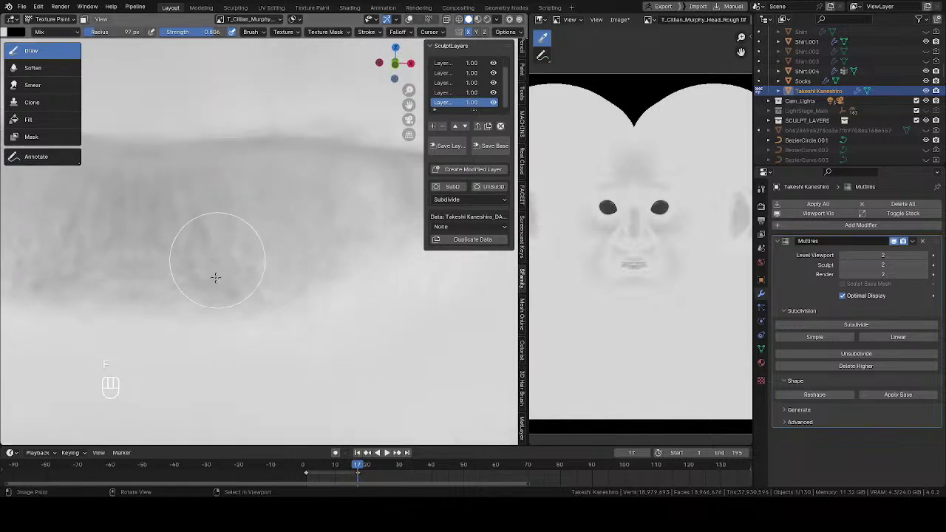
{"action": "key", "text": "f"}
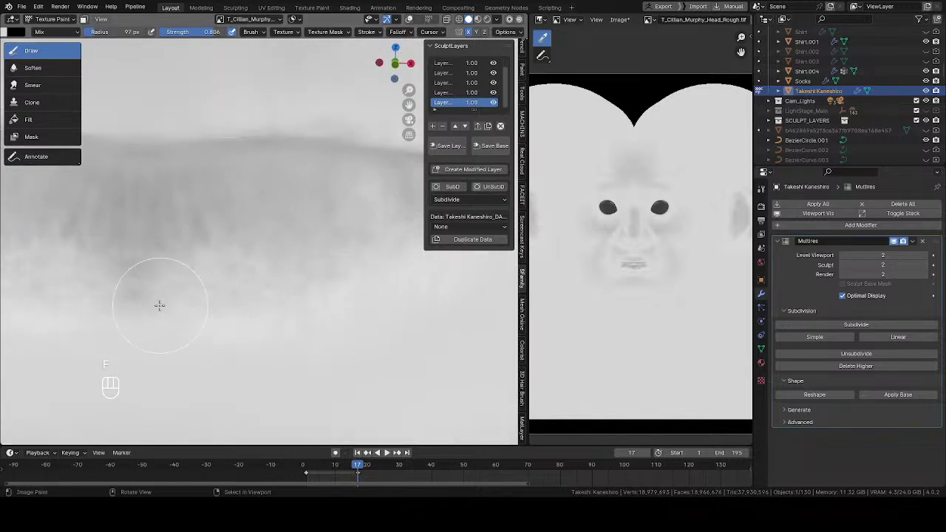
{"action": "mouse_move", "coordinate": [158, 304]}
{"action": "middle_mouse_down"}
{"action": "mouse_move", "coordinate": [107, 246]}
{"action": "mouse_move", "coordinate": [140, 274]}
{"action": "middle_mouse_up"}
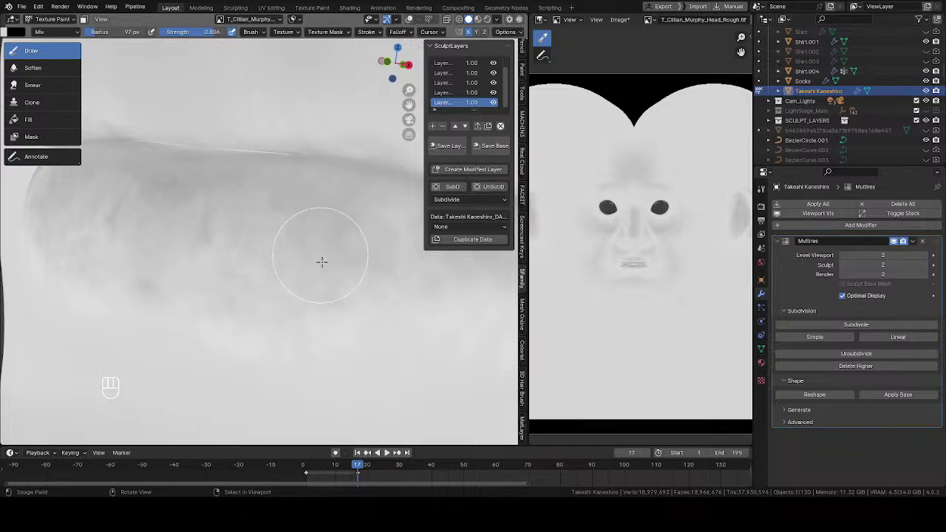
{"action": "key", "text": "shift+x"}
{"action": "mouse_move", "coordinate": [260, 255]}
{"action": "left_mouse_down"}
{"action": "mouse_move", "coordinate": [223, 246]}
{"action": "mouse_move", "coordinate": [224, 234]}
{"action": "mouse_move", "coordinate": [259, 221]}
{"action": "left_mouse_up"}
{"action": "key", "text": "w"}
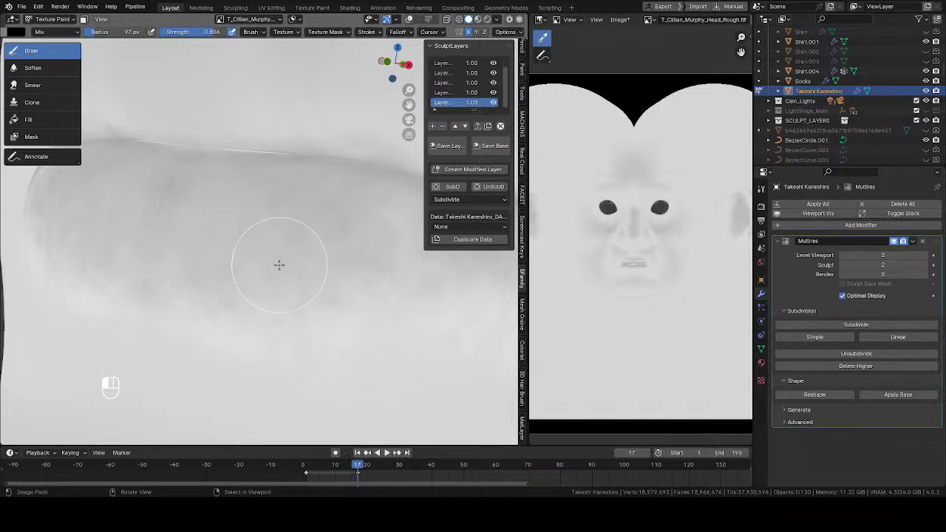
Reduce the brush radius to 61 px and repaint the side of the lower lip towards the mouth corner
{"action": "mouse_move", "coordinate": [278, 264]}
{"action": "middle_mouse_down", "text": "ctrl"}
{"action": "mouse_move", "coordinate": [241, 402]}
{"action": "mouse_move", "coordinate": [177, 348]}
{"action": "middle_mouse_up", "text": "ctrl"}
{"action": "middle_click_drag", "start_coordinate": [192, 318], "coordinate": [226, 214], "text": "ctrl"}
{"action": "key", "text": "f"}
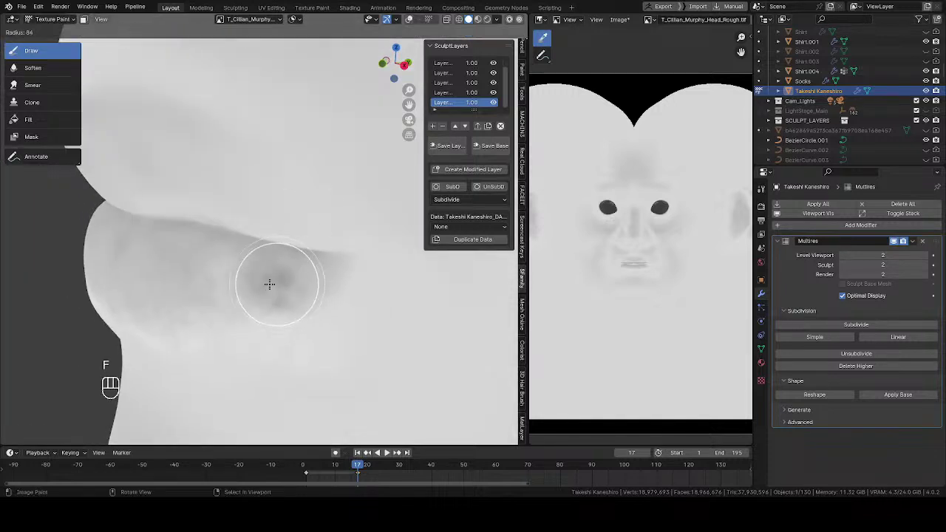
{"action": "left_click", "coordinate": [255, 269]}
{"action": "mouse_move", "coordinate": [243, 261]}
{"action": "left_mouse_down"}
{"action": "mouse_move", "coordinate": [262, 274]}
{"action": "mouse_move", "coordinate": [258, 260]}
{"action": "mouse_move", "coordinate": [347, 309]}
{"action": "left_mouse_up"}
{"action": "key", "text": "w"}
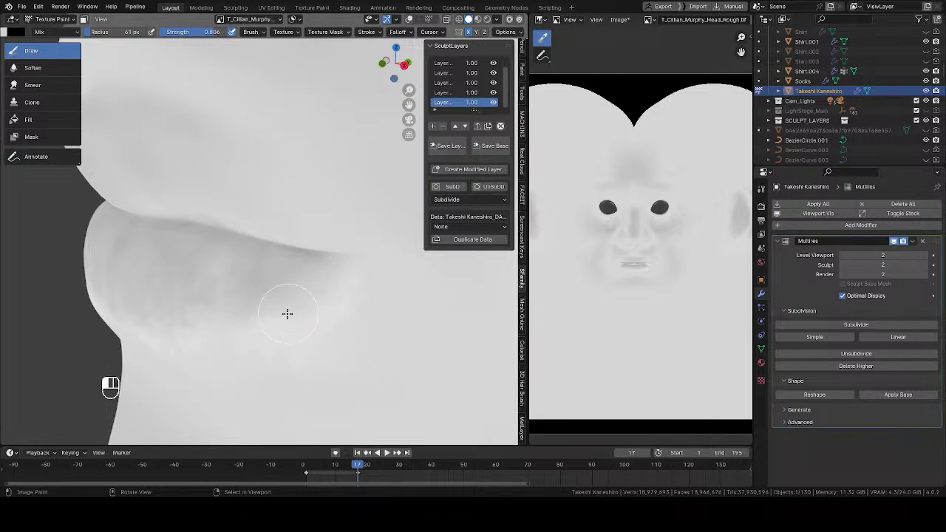
Soften the lower lip's bottom edge near the mouth corner with the 61 px brush
{"action": "middle_click_drag", "start_coordinate": [287, 314], "coordinate": [264, 325]}
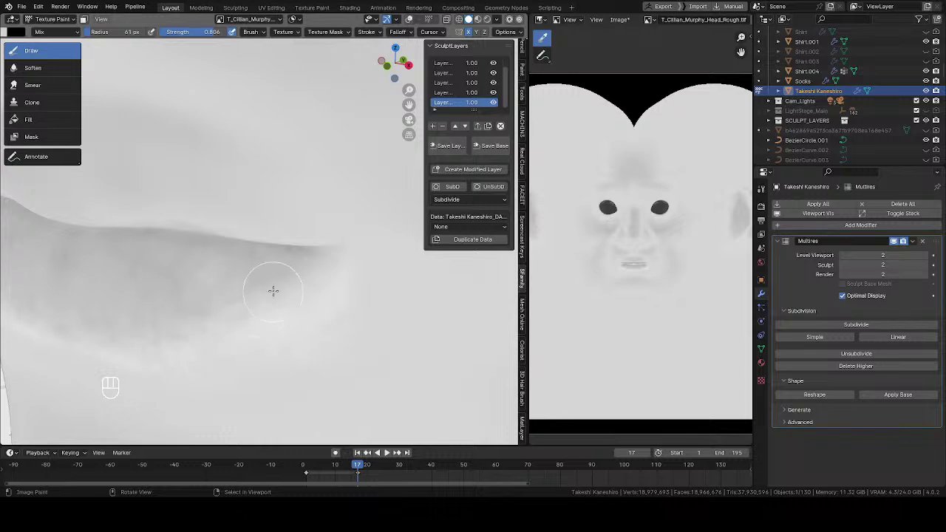
{"action": "middle_click_drag", "start_coordinate": [293, 464], "coordinate": [293, 468], "text": "ctrl"}
{"action": "middle_click_drag", "start_coordinate": [309, 271], "coordinate": [257, 230]}
{"action": "middle_click_drag", "start_coordinate": [337, 259], "coordinate": [345, 235], "text": "ctrl"}
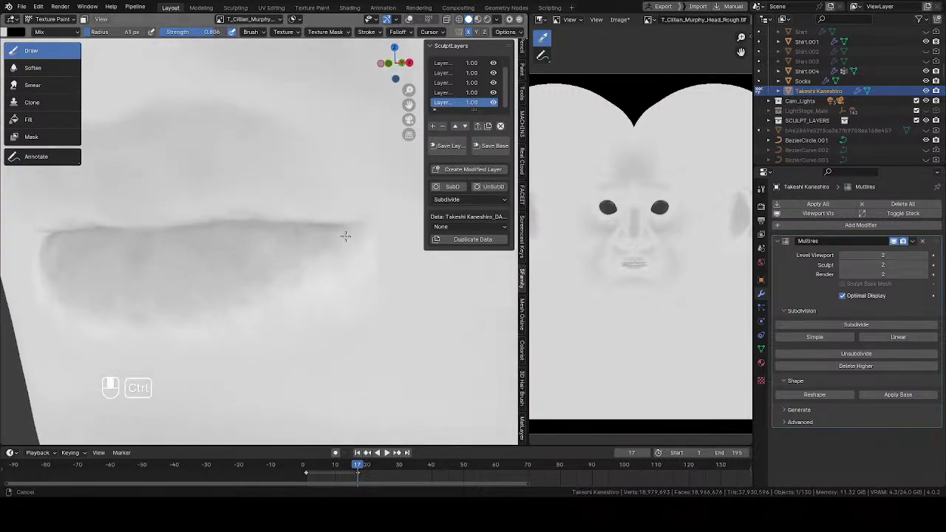
{"action": "middle_click_drag", "start_coordinate": [381, 279], "coordinate": [323, 270], "text": "shift"}
{"action": "key", "text": "w"}
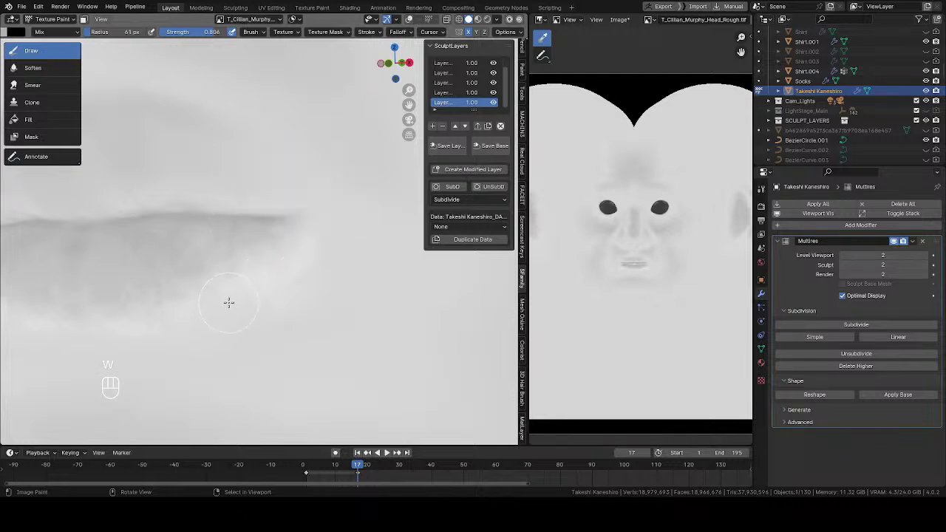
{"action": "middle_click_drag", "start_coordinate": [299, 277], "coordinate": [308, 243], "text": "ctrl"}
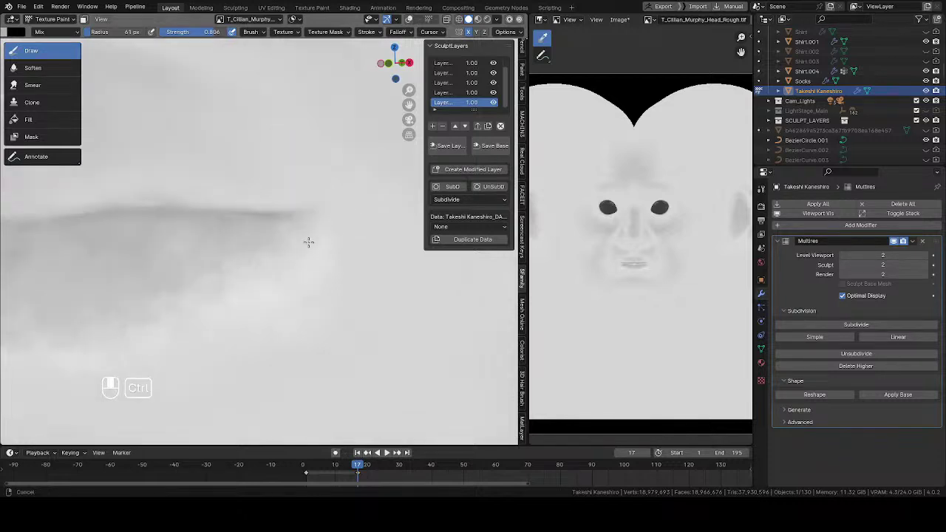
Set the brush radius to 60 px and blend the lip's roughness into the skin below the mouth corner
{"action": "key", "text": "f"}
{"action": "left_click", "coordinate": [345, 260]}
{"action": "mouse_move", "coordinate": [308, 299]}
{"action": "left_mouse_down"}
{"action": "mouse_move", "coordinate": [327, 251]}
{"action": "mouse_move", "coordinate": [318, 271]}
{"action": "left_mouse_up"}
{"action": "key", "text": "f"}
{"action": "left_click", "coordinate": [312, 269]}
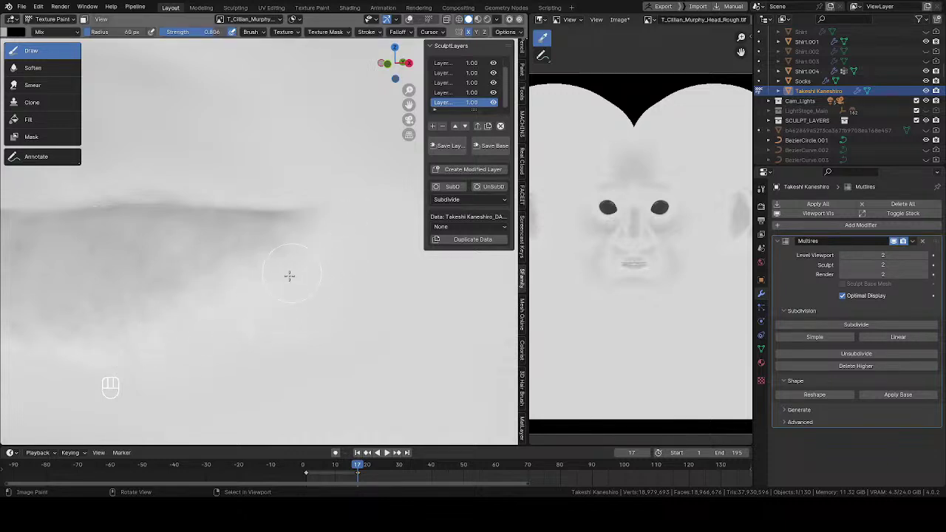
{"action": "mouse_move", "coordinate": [280, 222]}
{"action": "middle_mouse_down", "text": "ctrl"}
{"action": "mouse_move", "coordinate": [301, 285]}
{"action": "mouse_move", "coordinate": [323, 186]}
{"action": "middle_mouse_up", "text": "ctrl"}
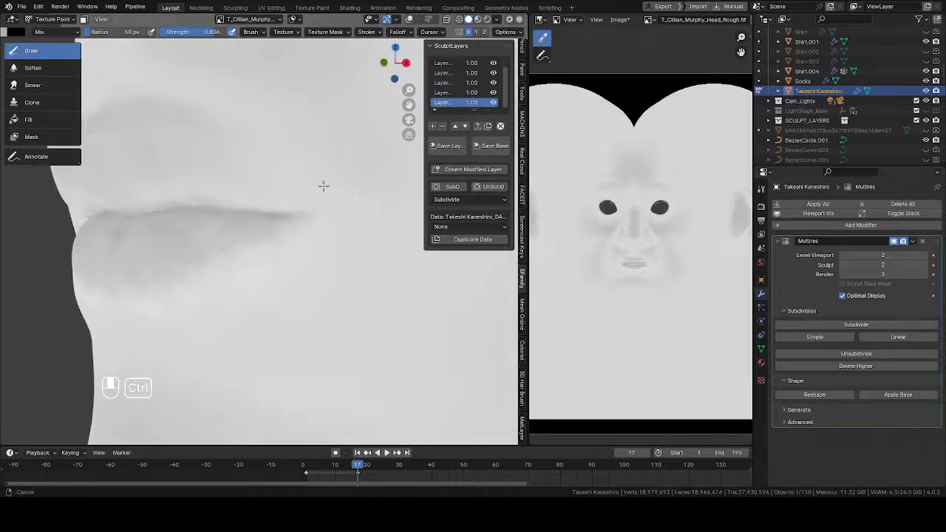
{"action": "key", "text": "w"}
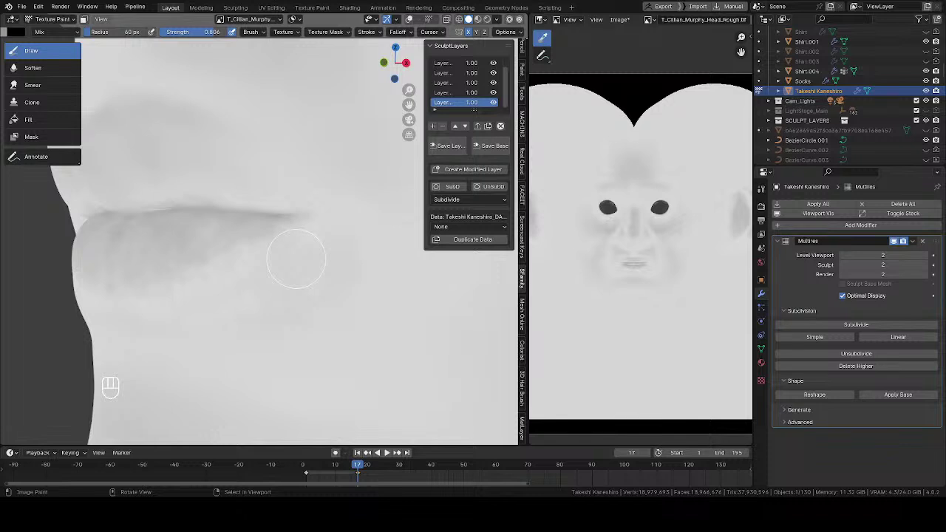
{"action": "middle_click_drag", "start_coordinate": [271, 205], "coordinate": [258, 245]}
{"action": "mouse_move", "coordinate": [258, 247]}
{"action": "left_mouse_down"}
{"action": "mouse_move", "coordinate": [286, 230]}
{"action": "mouse_move", "coordinate": [193, 280]}
{"action": "left_mouse_up"}
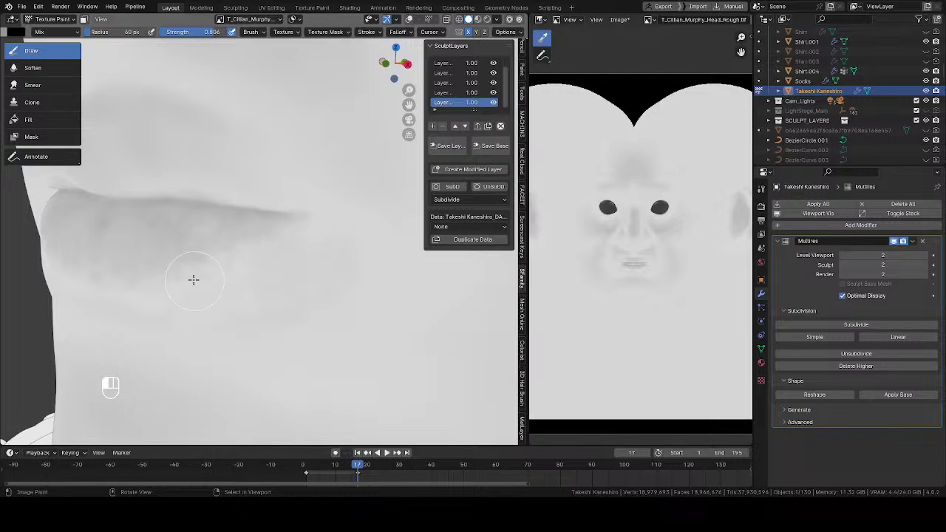
Enlarge the brush radius to 81 px, then 97 px, and even out the remaining tone variations across the lower lip
{"action": "scroll", "coordinate": [272, 353], "scroll_direction": "down", "scroll_amount": 5}
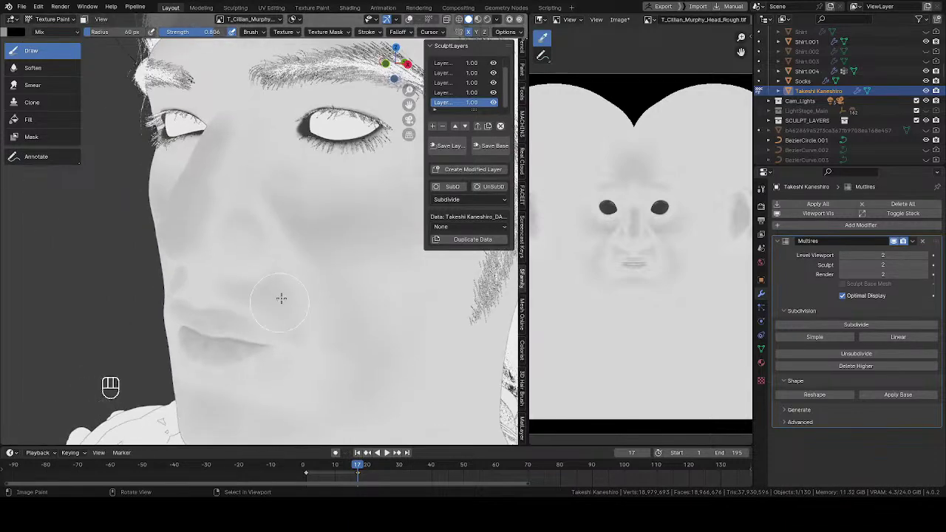
{"action": "middle_click_drag", "start_coordinate": [281, 298], "coordinate": [314, 296]}
{"action": "middle_click_drag", "start_coordinate": [292, 327], "coordinate": [285, 175], "text": "shift"}
{"action": "key", "text": "f"}
{"action": "left_click", "coordinate": [153, 260]}
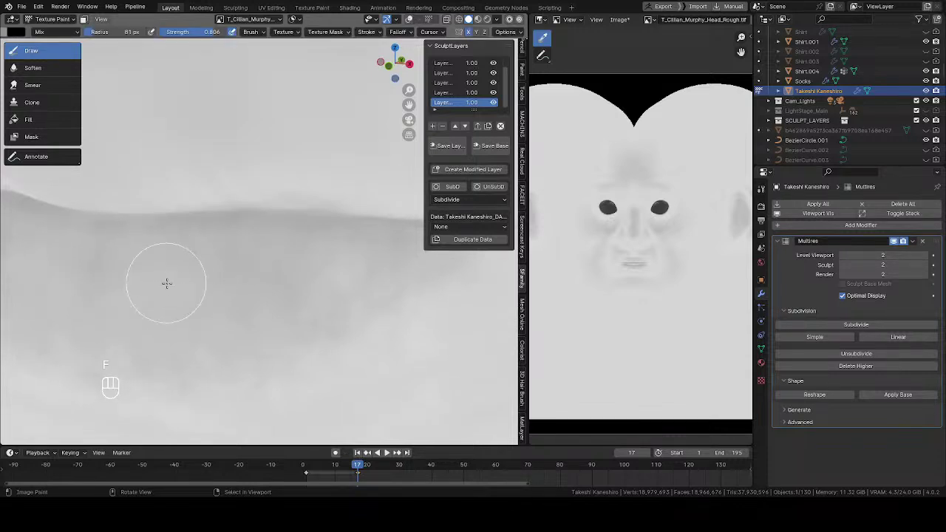
{"action": "key", "text": "f"}
{"action": "left_click", "coordinate": [274, 306]}
{"action": "middle_click_drag", "start_coordinate": [302, 266], "coordinate": [301, 274], "text": "ctrl"}
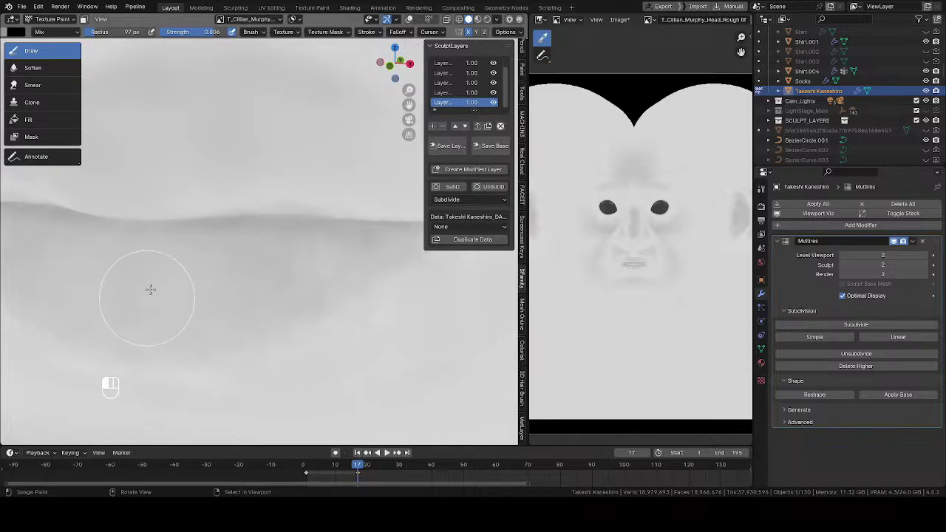
Save all painted images and switch the head to Object Mode
{"action": "scroll", "coordinate": [236, 354], "scroll_direction": "down", "scroll_amount": 4}
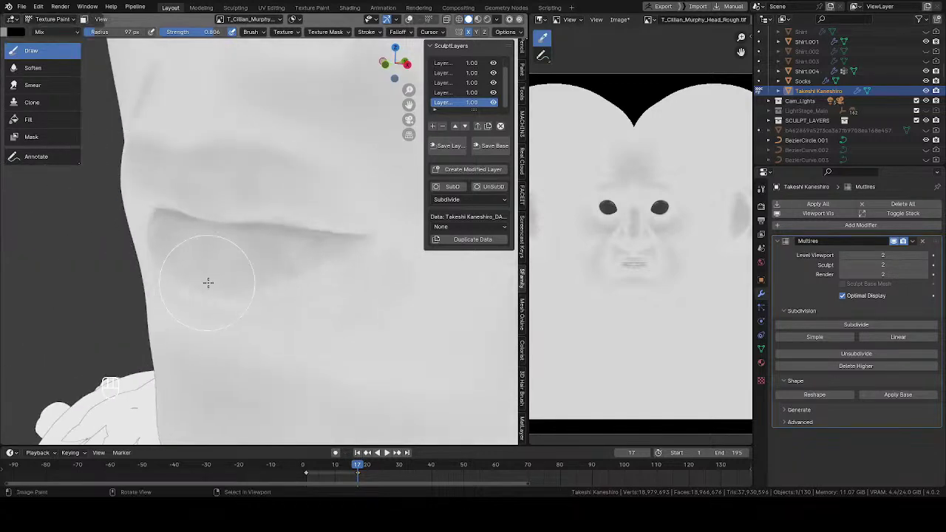
{"action": "scroll", "coordinate": [239, 266], "scroll_direction": "down", "scroll_amount": 2}
{"action": "middle_click_drag", "start_coordinate": [238, 266], "coordinate": [289, 194]}
{"action": "key", "text": "q"}
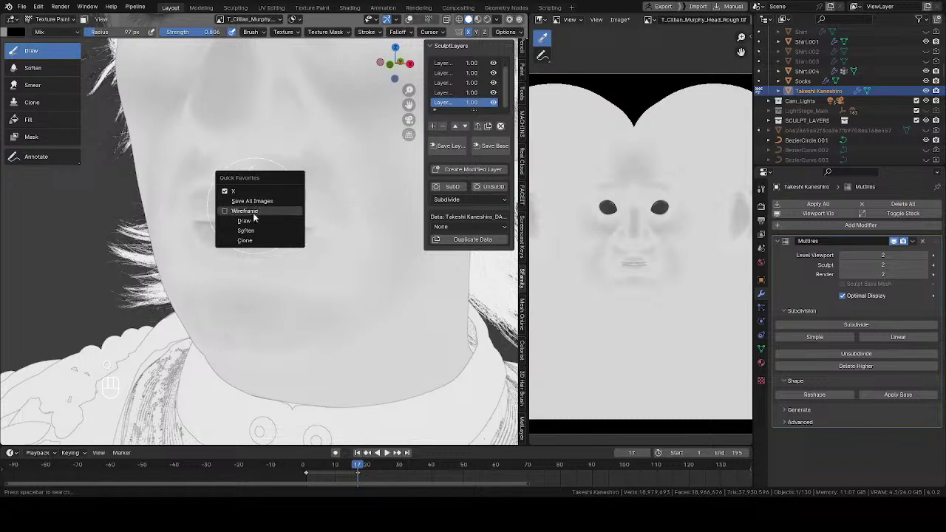
{"action": "key", "text": "Tab"}
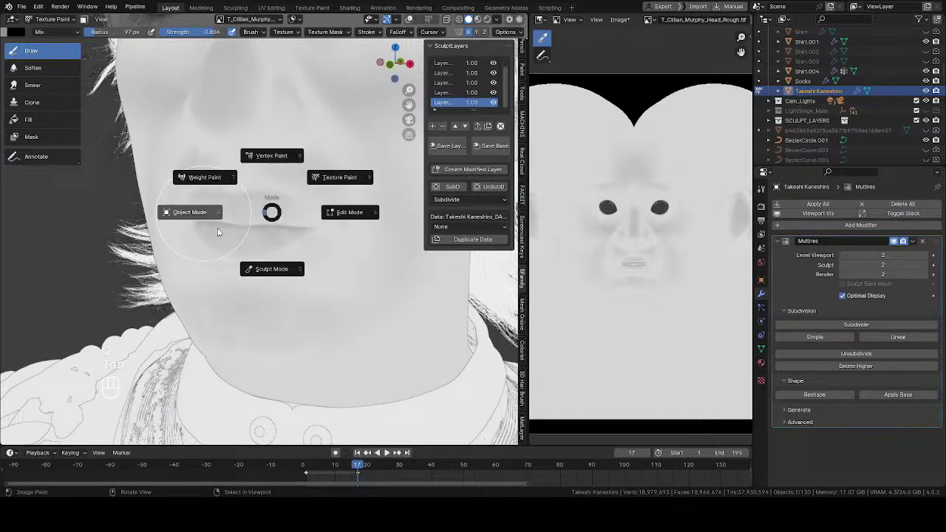
{"action": "left_click", "coordinate": [217, 232]}
Change the solid viewport lighting from Flat to MatCap and frame the whole bust at a three-quarter angle
{"action": "scroll", "coordinate": [276, 175], "scroll_direction": "down", "scroll_amount": 3}
{"action": "left_click", "coordinate": [496, 20]}
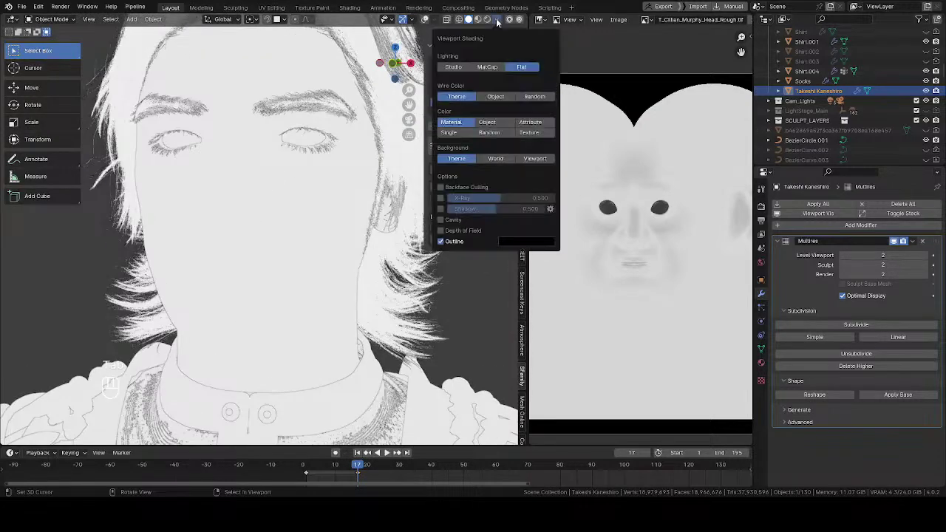
{"action": "left_click", "coordinate": [486, 66]}
{"action": "left_click", "coordinate": [454, 68]}
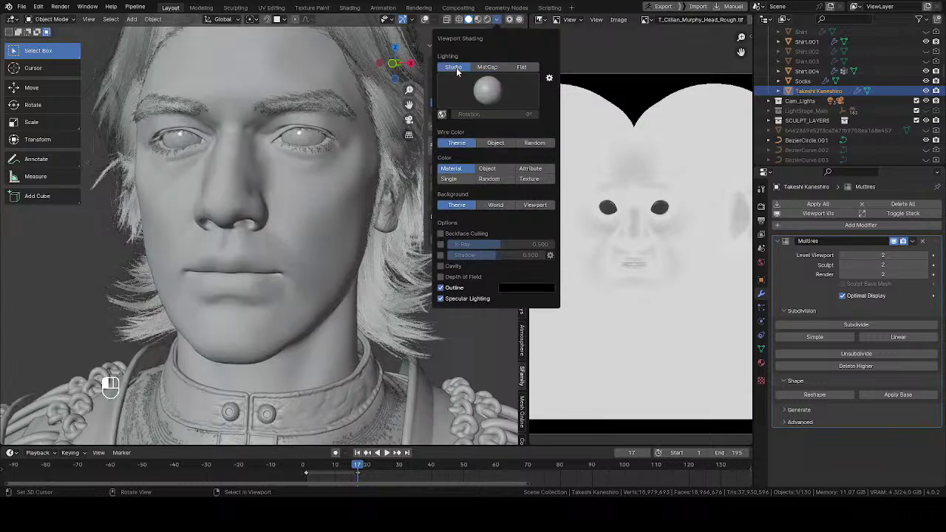
{"action": "left_click", "coordinate": [488, 68]}
{"action": "middle_click_drag", "start_coordinate": [255, 194], "coordinate": [190, 129], "text": "ctrl"}
{"action": "mouse_move", "coordinate": [259, 229]}
{"action": "middle_mouse_down"}
{"action": "mouse_move", "coordinate": [229, 231]}
{"action": "mouse_move", "coordinate": [288, 235]}
{"action": "mouse_move", "coordinate": [237, 238]}
{"action": "mouse_move", "coordinate": [225, 225]}
{"action": "middle_mouse_up"}
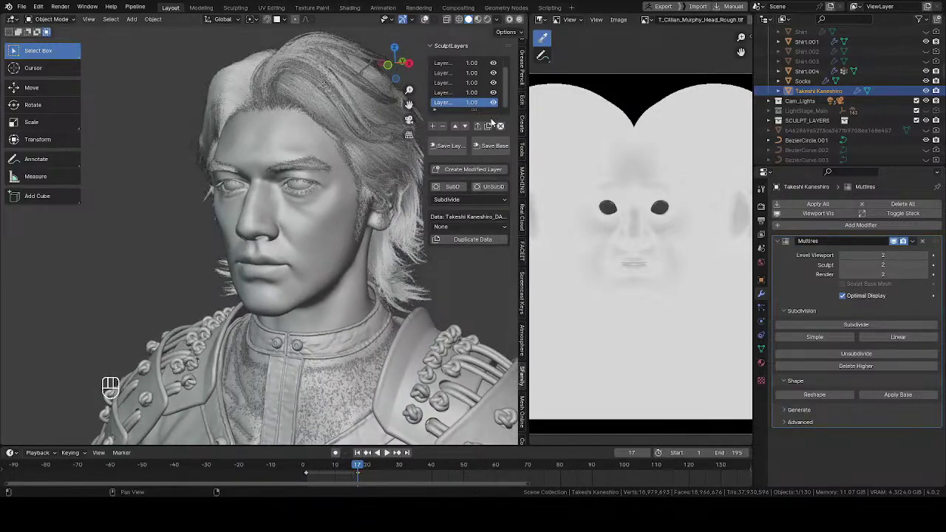
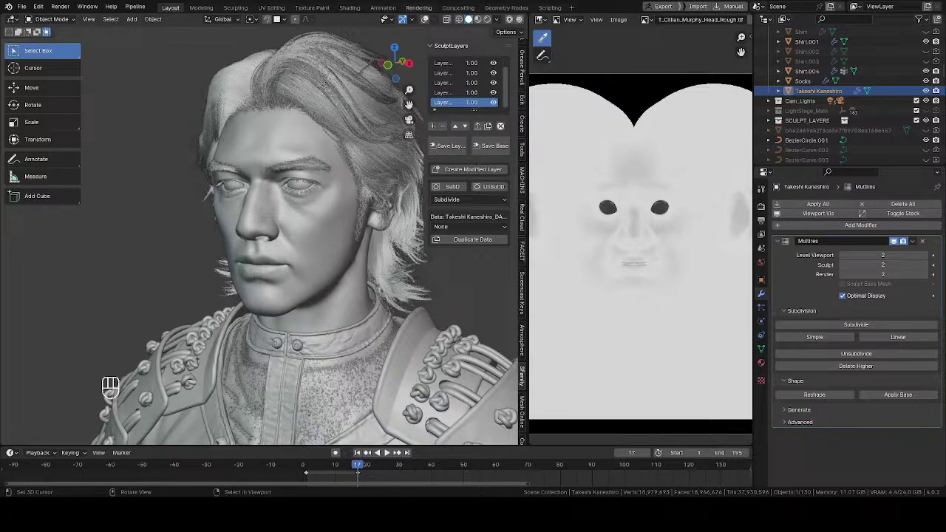
Switch the image area to the Shader Editor and bring the roughness texture's Color Ramp node into view
{"action": "mouse_move", "coordinate": [178, 199]}
{"action": "middle_mouse_down"}
{"action": "mouse_move", "coordinate": [206, 205]}
{"action": "mouse_move", "coordinate": [227, 272]}
{"action": "mouse_move", "coordinate": [296, 245]}
{"action": "mouse_move", "coordinate": [270, 225]}
{"action": "mouse_move", "coordinate": [358, 227]}
{"action": "middle_mouse_up"}
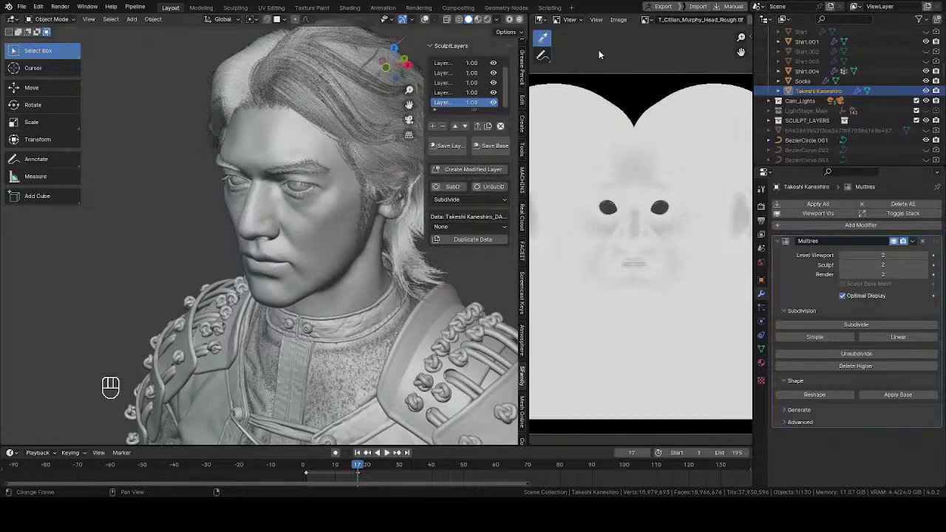
{"action": "middle_click_drag", "start_coordinate": [694, 26], "coordinate": [577, 25]}
{"action": "middle_click_drag", "start_coordinate": [304, 197], "coordinate": [321, 200]}
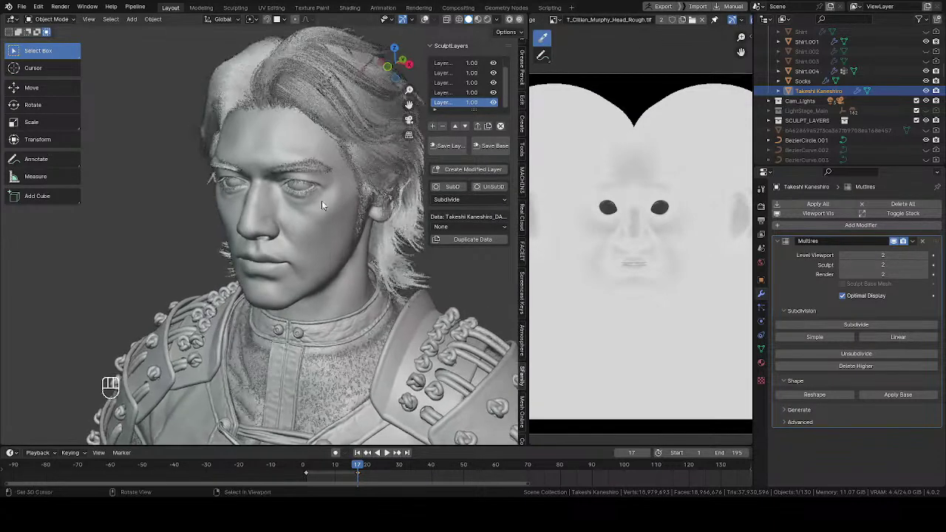
{"action": "scroll", "coordinate": [555, 25], "scroll_direction": "up", "scroll_amount": 3}
{"action": "left_click", "coordinate": [541, 19]}
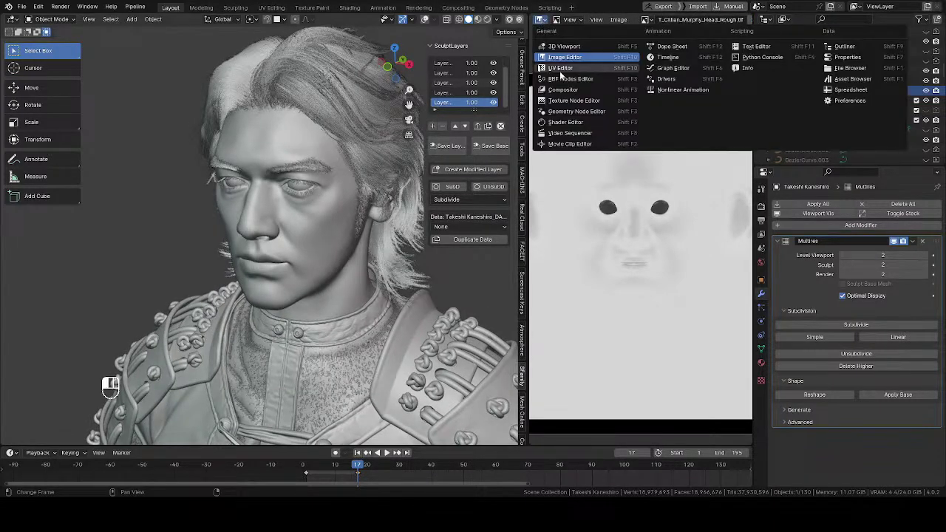
{"action": "left_click", "coordinate": [563, 125]}
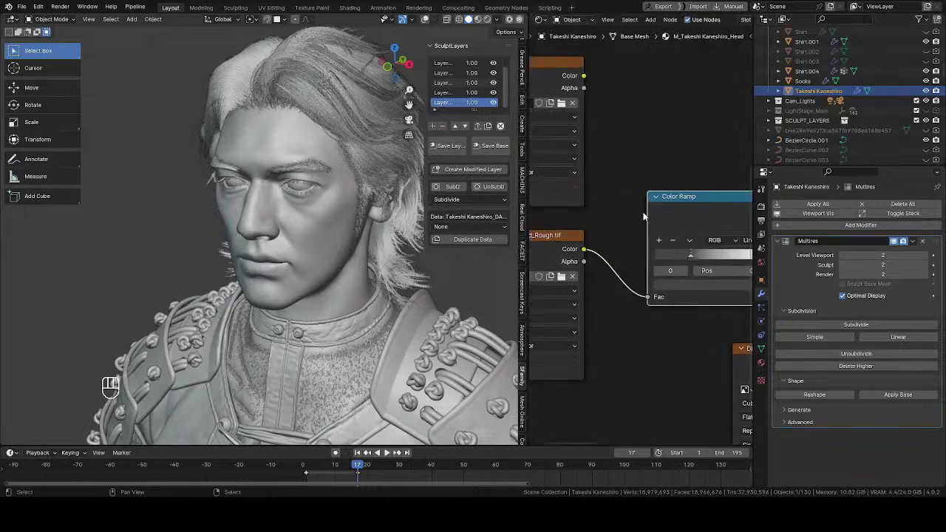
{"action": "middle_click_drag", "start_coordinate": [641, 228], "coordinate": [599, 231]}
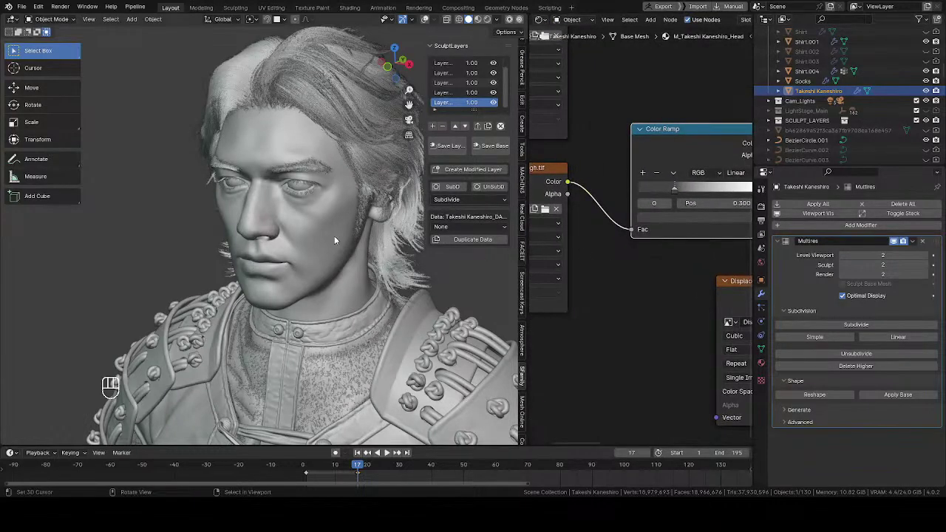
Switch the viewport from solid to Rendered shading with the bust framed at a three-quarter angle
{"action": "mouse_move", "coordinate": [334, 235]}
{"action": "middle_mouse_down"}
{"action": "mouse_move", "coordinate": [221, 221]}
{"action": "mouse_move", "coordinate": [222, 240]}
{"action": "mouse_move", "coordinate": [234, 235]}
{"action": "middle_mouse_up"}
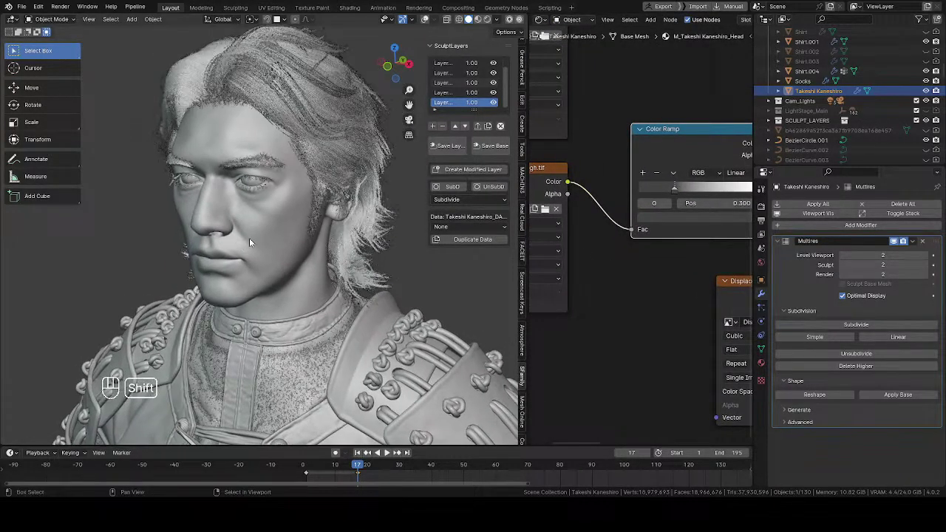
{"action": "key", "text": "z"}
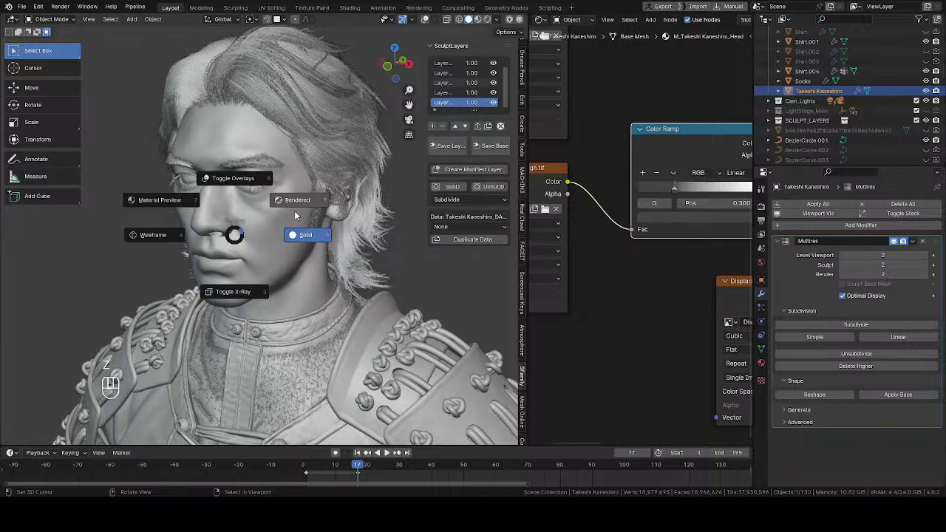
{"action": "left_click", "coordinate": [294, 220]}
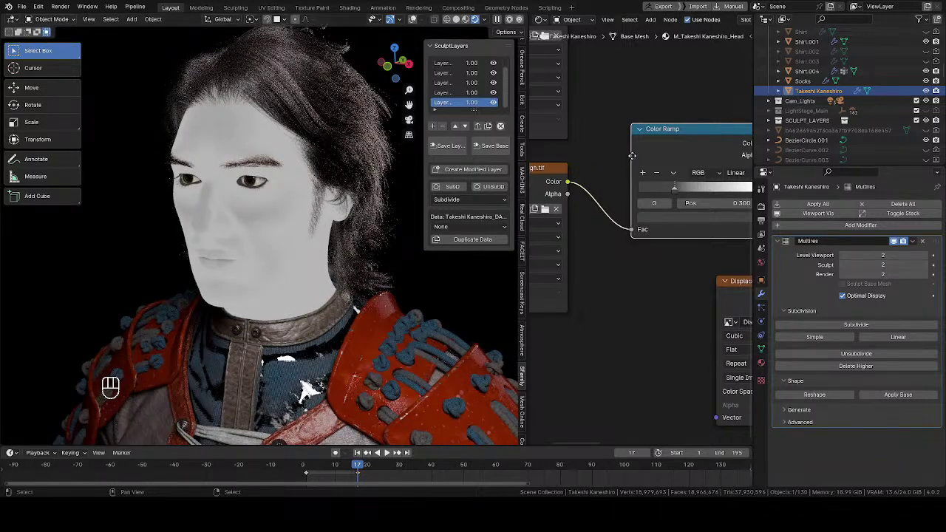
Route the Principled BSDF back to the head material's output in place of the roughness preview
{"action": "middle_click_drag", "start_coordinate": [680, 150], "coordinate": [603, 154]}
{"action": "middle_click_drag", "start_coordinate": [603, 140], "coordinate": [605, 164], "text": "ctrl"}
{"action": "middle_click_drag", "start_coordinate": [719, 182], "coordinate": [626, 207]}
{"action": "scroll", "coordinate": [625, 208], "scroll_direction": "right", "scroll_amount": 5, "text": "ctrl"}
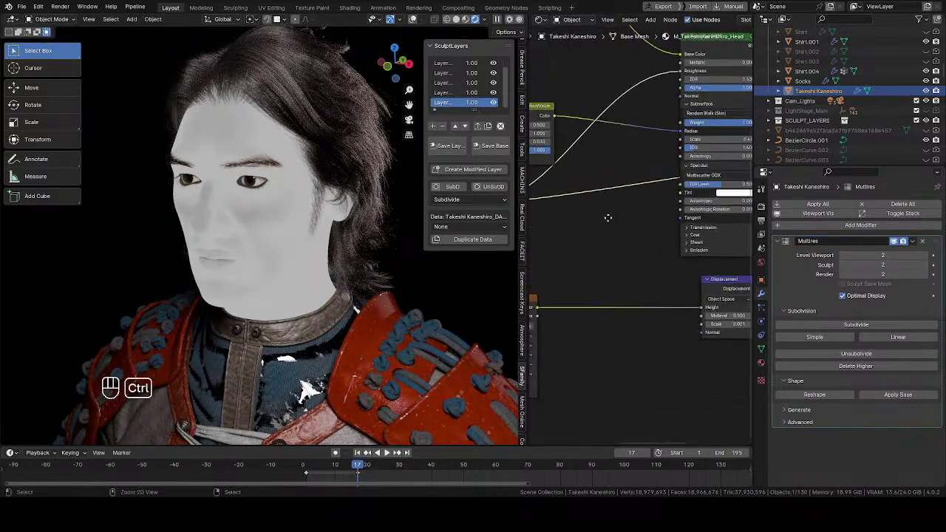
{"action": "left_click", "coordinate": [673, 125], "text": "ctrl+shift"}
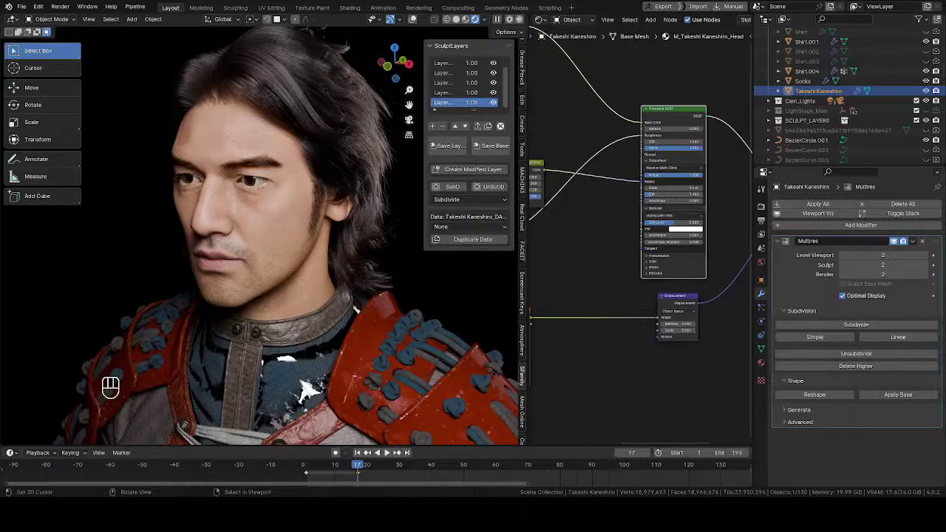
Examine the rendered skin, lips and stubble up close and under the light from both sides of the face
{"action": "middle_click_drag", "start_coordinate": [293, 222], "coordinate": [325, 147]}
{"action": "middle_click_drag", "start_coordinate": [235, 285], "coordinate": [334, 189], "text": "shift"}
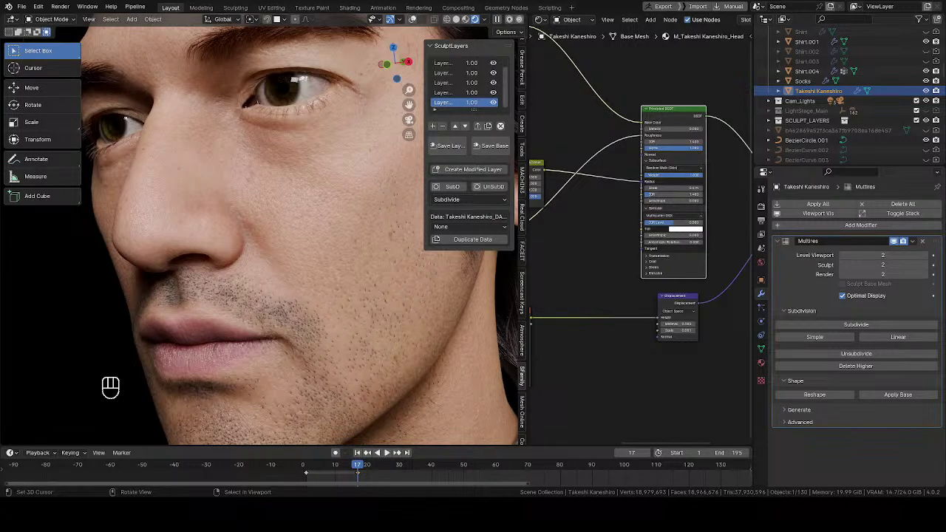
{"action": "middle_click_drag", "start_coordinate": [221, 214], "coordinate": [297, 219]}
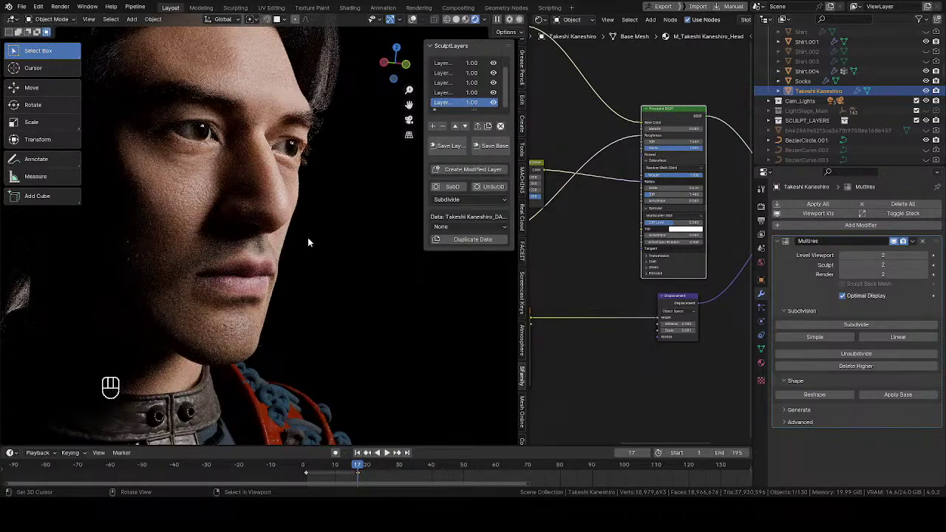
{"action": "middle_click_drag", "start_coordinate": [251, 231], "coordinate": [90, 239]}
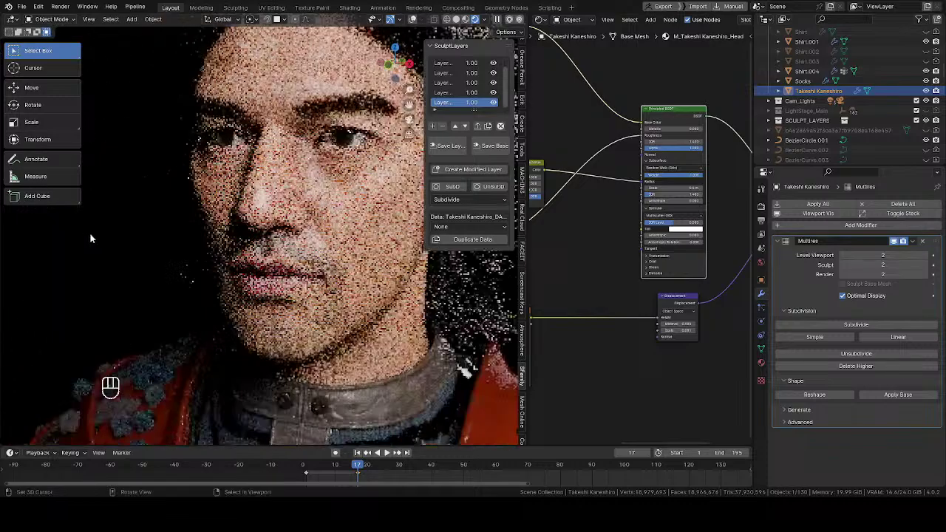
{"action": "middle_click_drag", "start_coordinate": [327, 258], "coordinate": [473, 248], "text": "shift"}
{"action": "scroll", "coordinate": [254, 224], "scroll_direction": "up", "scroll_amount": 3}
{"action": "scroll", "coordinate": [164, 224], "scroll_direction": "down", "scroll_amount": 4}
{"action": "scroll", "coordinate": [227, 242], "scroll_direction": "down", "scroll_amount": 3}
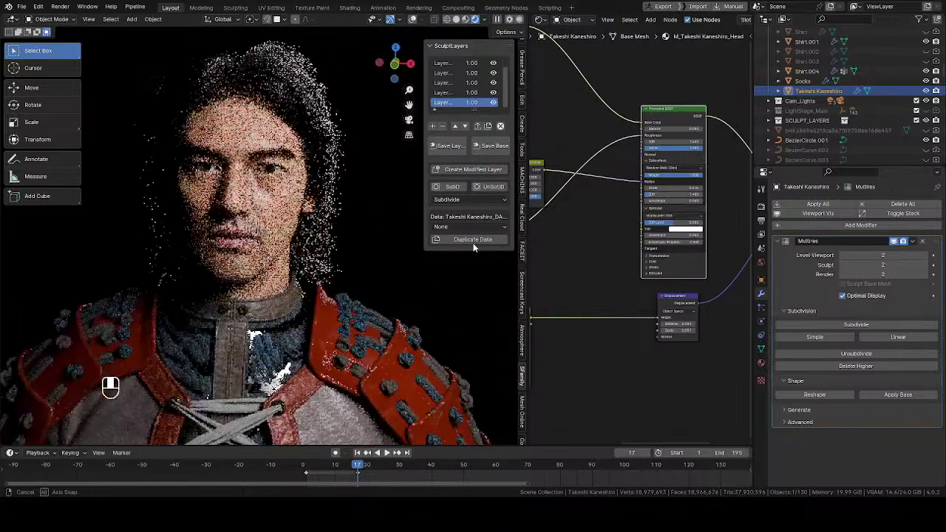
Frame the rendered bust from the front and save the blend file
{"action": "middle_click_drag", "start_coordinate": [248, 271], "coordinate": [282, 254], "text": "shift"}
{"action": "middle_click_drag", "start_coordinate": [282, 253], "coordinate": [334, 224]}
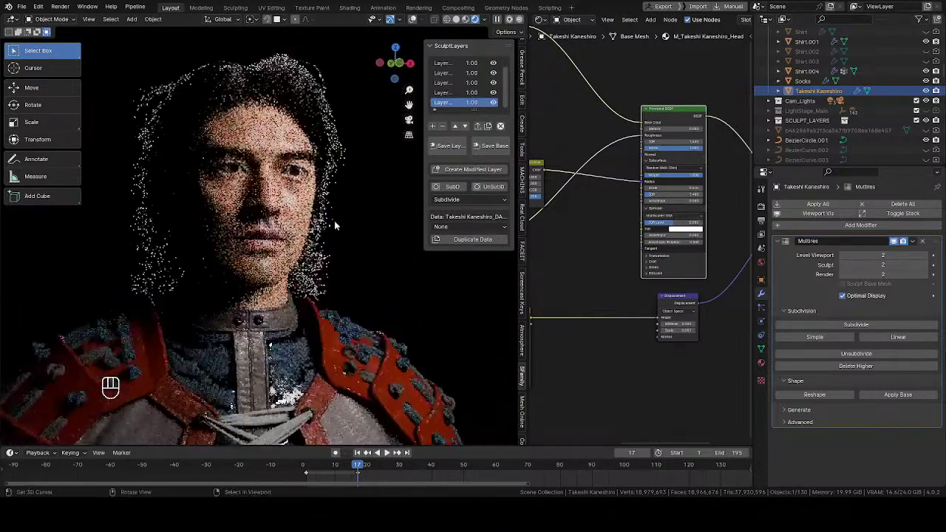
{"action": "key", "text": "ctrl+s"}
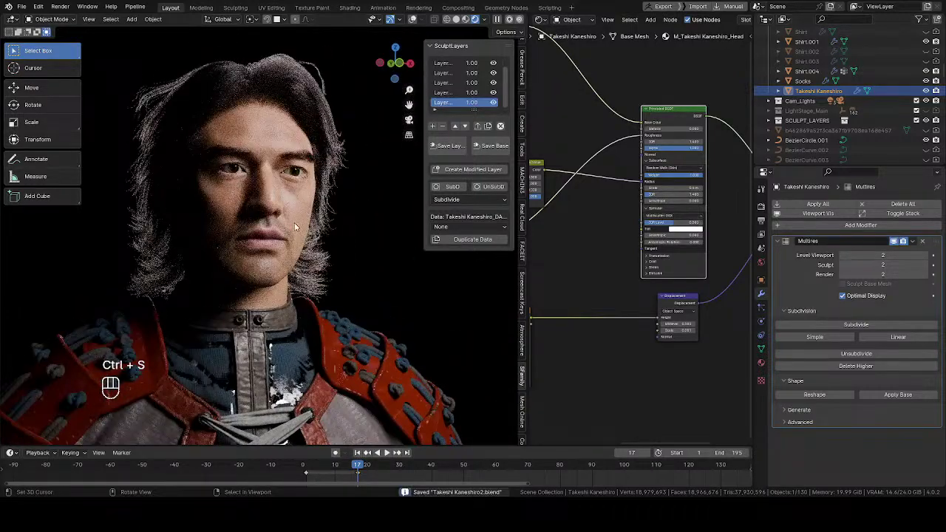
Check the rendered lips from the front and change the Shader Editor area to the Image Editor
{"action": "middle_click_drag", "start_coordinate": [294, 227], "coordinate": [240, 229]}
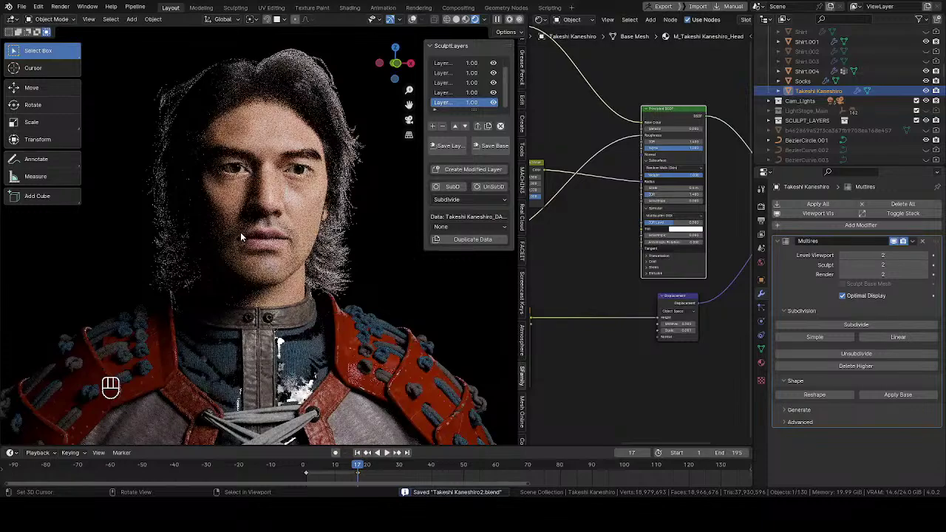
{"action": "scroll", "coordinate": [264, 248], "scroll_direction": "up", "scroll_amount": 3}
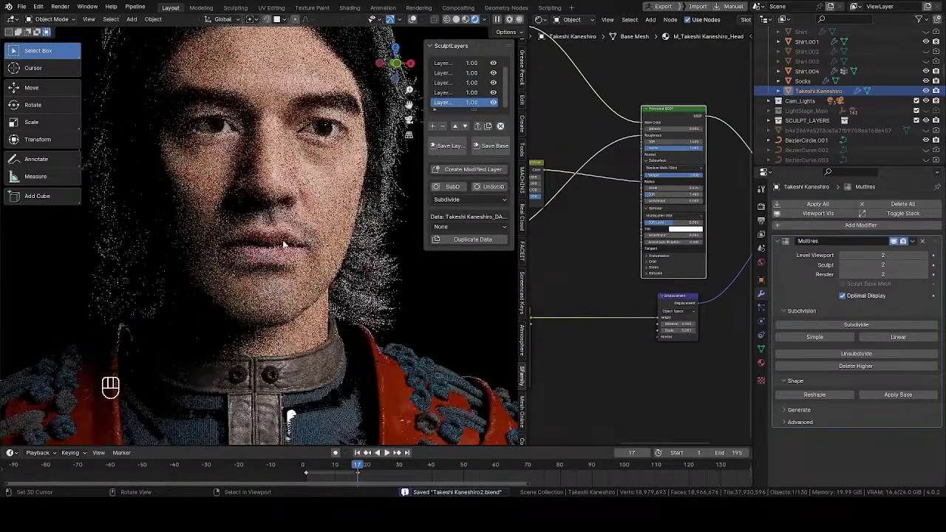
{"action": "middle_click_drag", "start_coordinate": [284, 244], "coordinate": [259, 242]}
{"action": "middle_click_drag", "start_coordinate": [319, 246], "coordinate": [296, 250]}
{"action": "scroll", "coordinate": [297, 251], "scroll_direction": "down", "scroll_amount": 5}
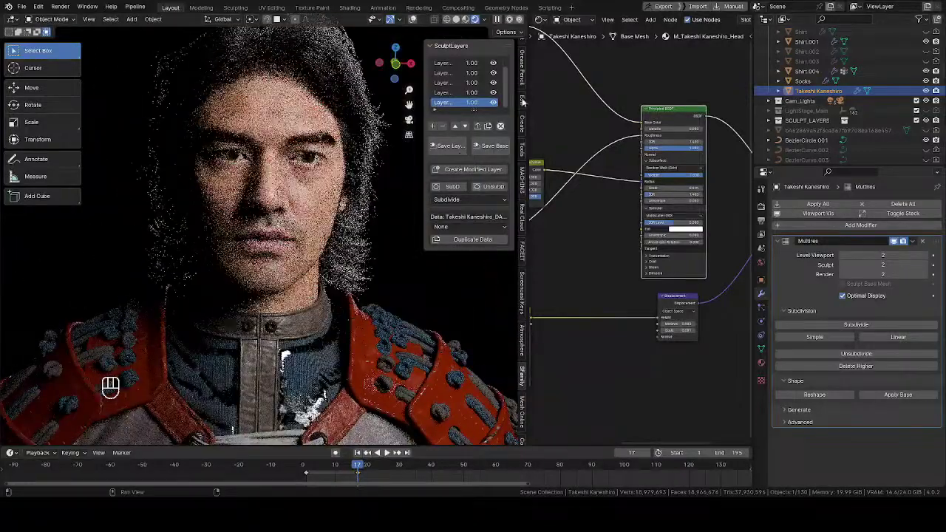
{"action": "left_click", "coordinate": [540, 19]}
{"action": "left_click", "coordinate": [584, 54]}
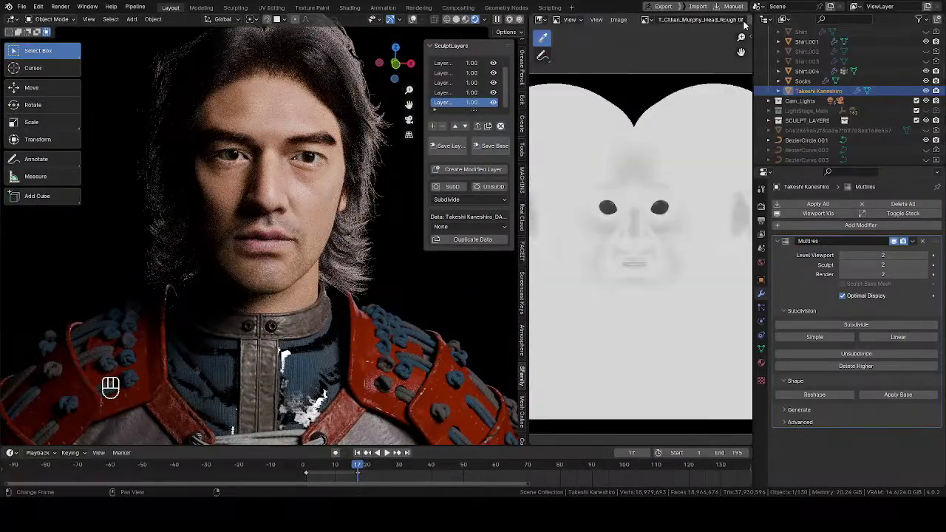
Display the black-and-white portrait of the actor beside a tree trunk as the reference image, with his face centred
{"action": "left_click", "coordinate": [646, 20]}
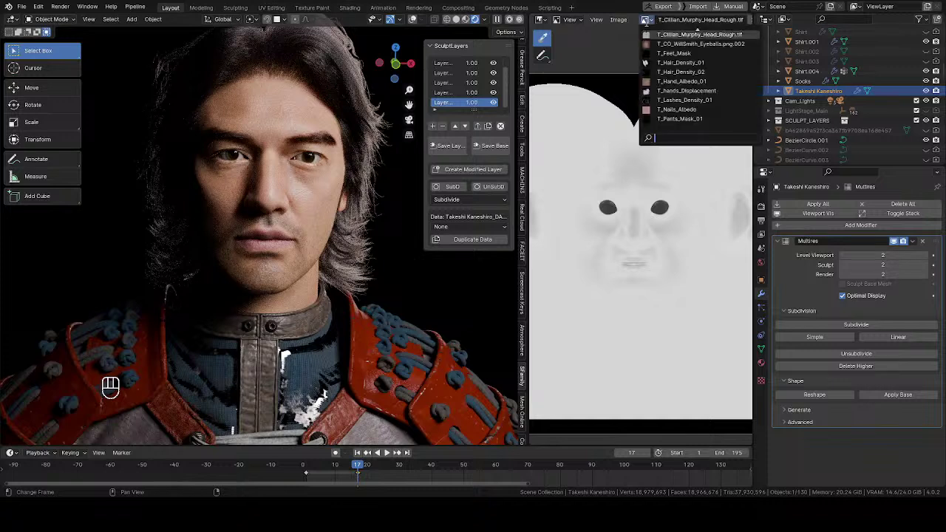
{"action": "scroll", "coordinate": [683, 42], "scroll_direction": "up", "scroll_amount": 3}
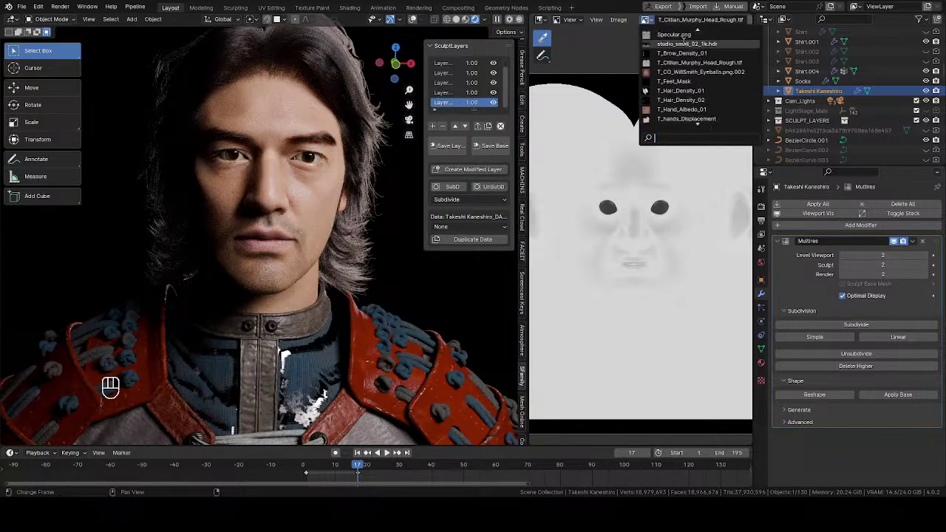
{"action": "scroll", "coordinate": [683, 41], "scroll_direction": "up", "scroll_amount": 10}
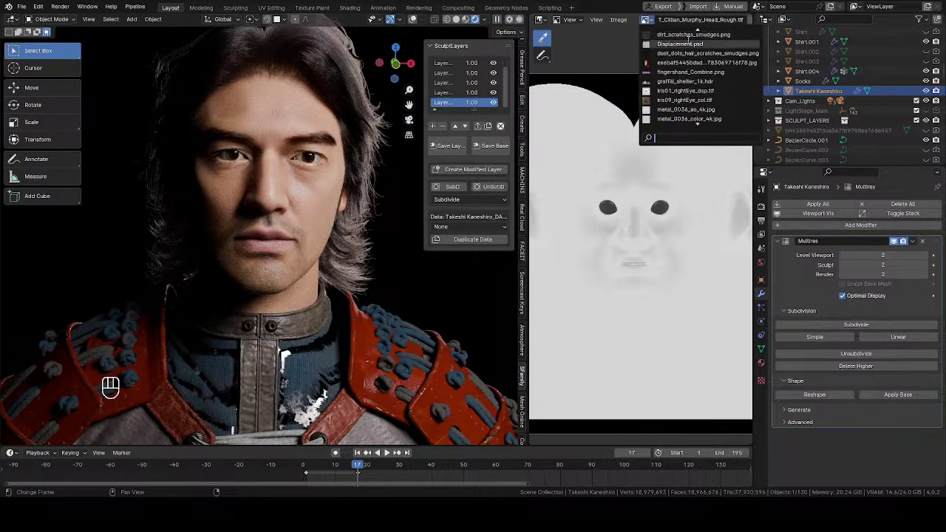
{"action": "scroll", "coordinate": [688, 40], "scroll_direction": "up", "scroll_amount": 10}
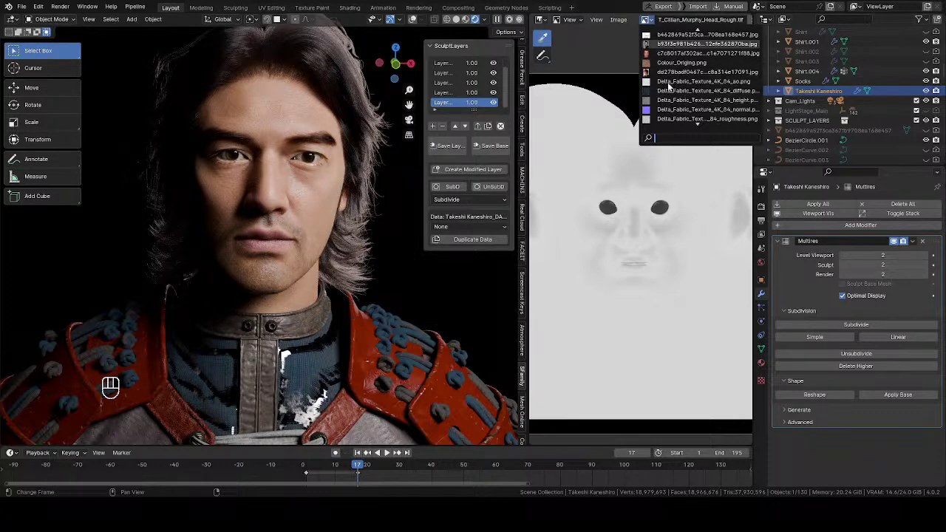
{"action": "key", "text": "Return"}
{"action": "scroll", "coordinate": [637, 319], "scroll_direction": "up", "scroll_amount": 6}
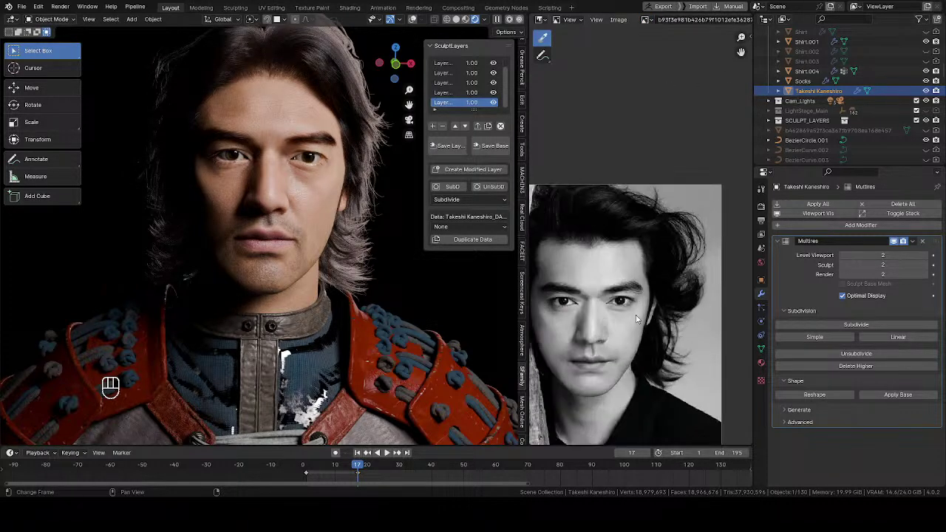
{"action": "middle_click_drag", "start_coordinate": [637, 319], "coordinate": [696, 211]}
Compare the rendered face and lips with the black-and-white reference portrait
{"action": "middle_click_drag", "start_coordinate": [198, 240], "coordinate": [219, 235]}
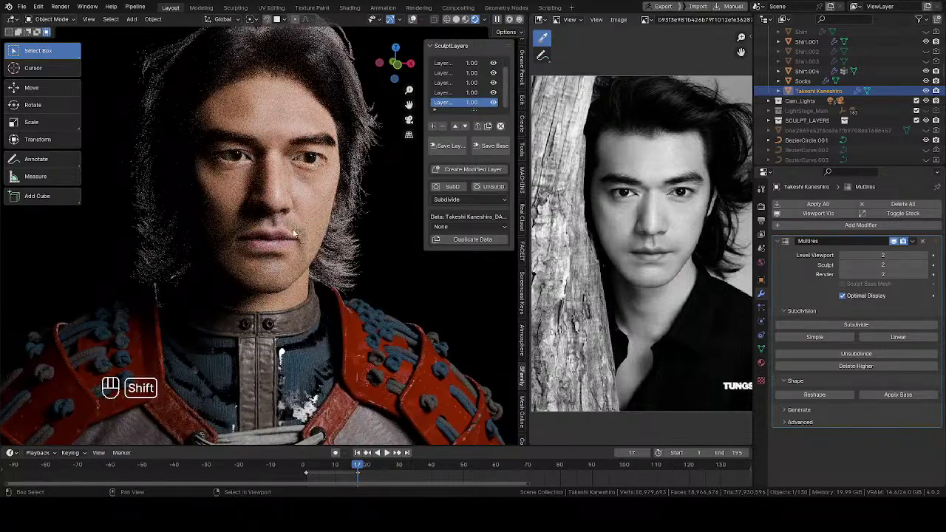
{"action": "scroll", "coordinate": [295, 215], "scroll_direction": "up", "scroll_amount": 4}
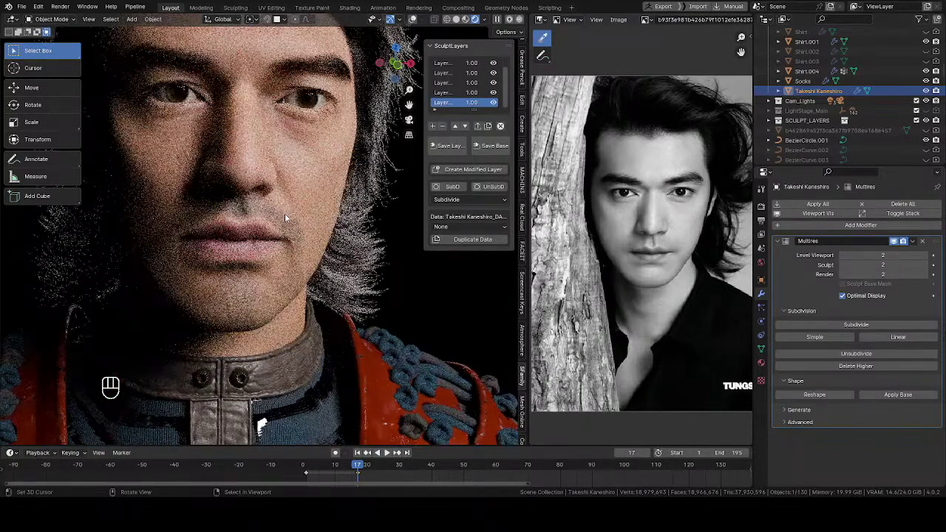
{"action": "middle_click_drag", "start_coordinate": [304, 226], "coordinate": [268, 241]}
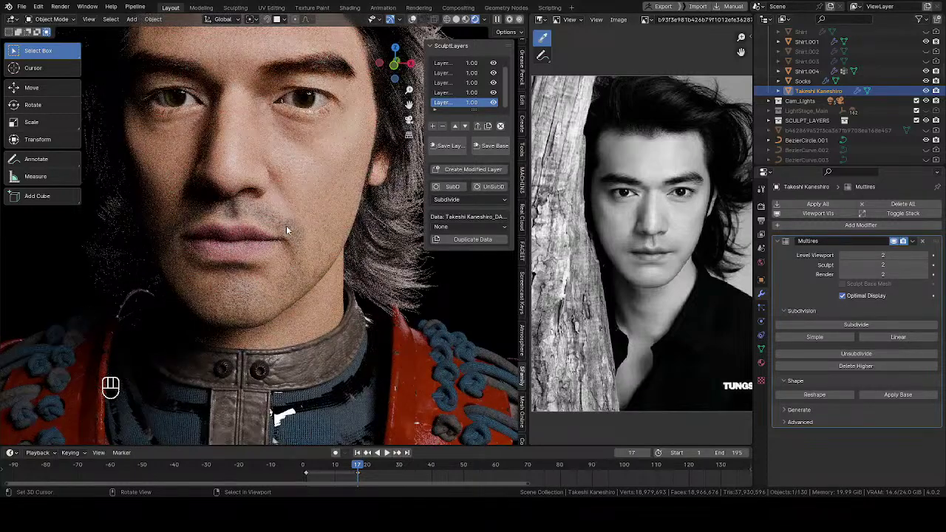
{"action": "mouse_move", "coordinate": [267, 244]}
{"action": "middle_mouse_down"}
{"action": "mouse_move", "coordinate": [183, 245]}
{"action": "mouse_move", "coordinate": [266, 244]}
{"action": "middle_mouse_up"}
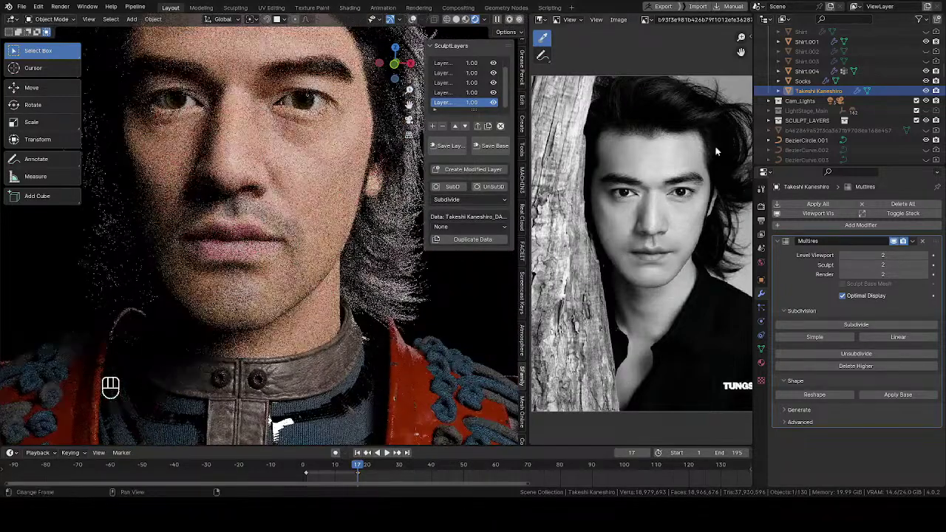
Change the reference photo to the colour portrait and on to the GQ magazine cover, and save the blend file
{"action": "left_click", "coordinate": [645, 19]}
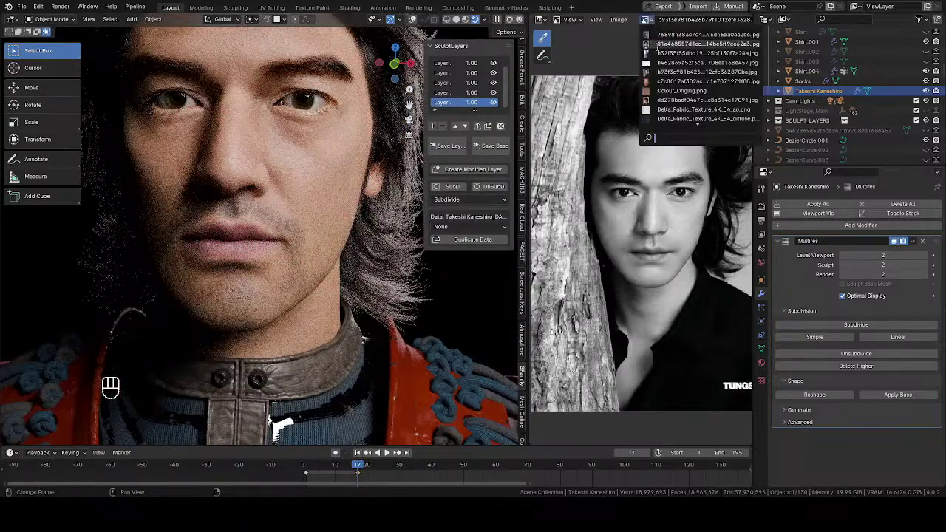
{"action": "left_click", "coordinate": [664, 43]}
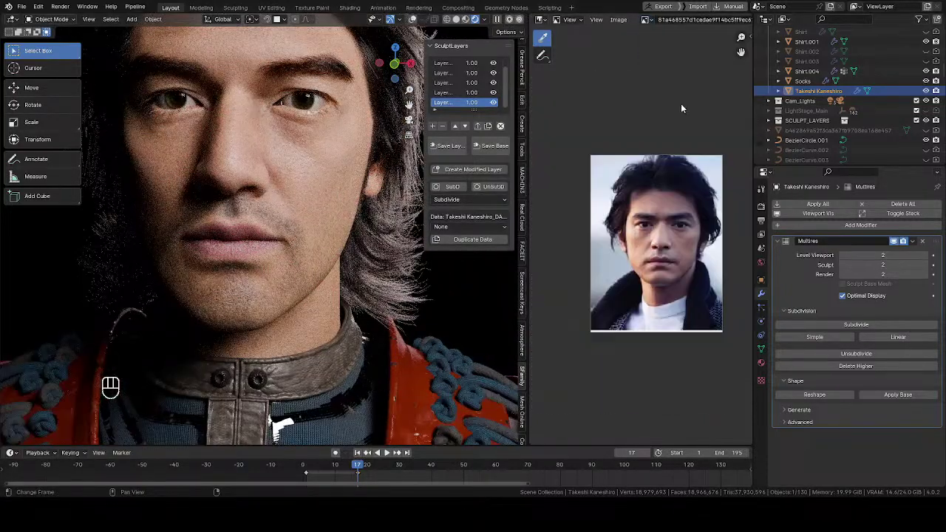
{"action": "left_click", "coordinate": [646, 20]}
{"action": "left_click", "coordinate": [659, 35]}
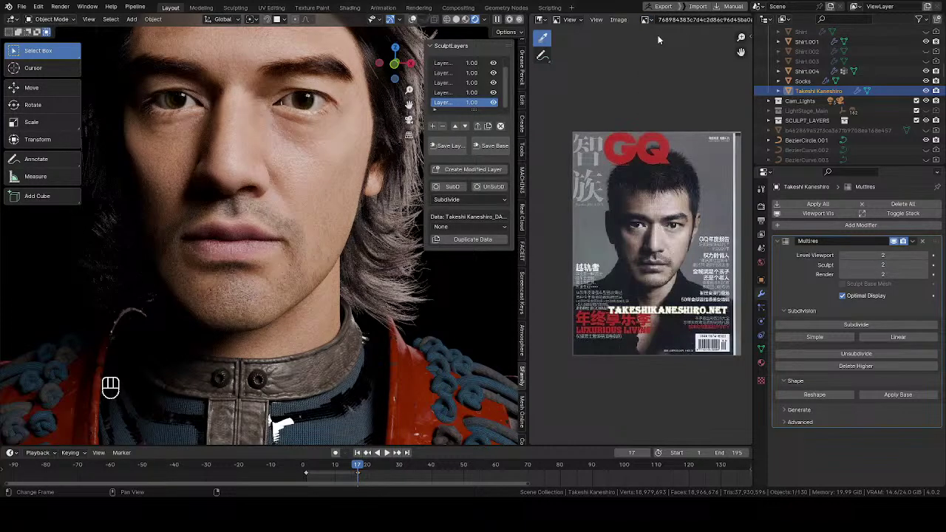
{"action": "middle_click_drag", "start_coordinate": [256, 262], "coordinate": [253, 242]}
{"action": "key", "text": "ctrl+s"}
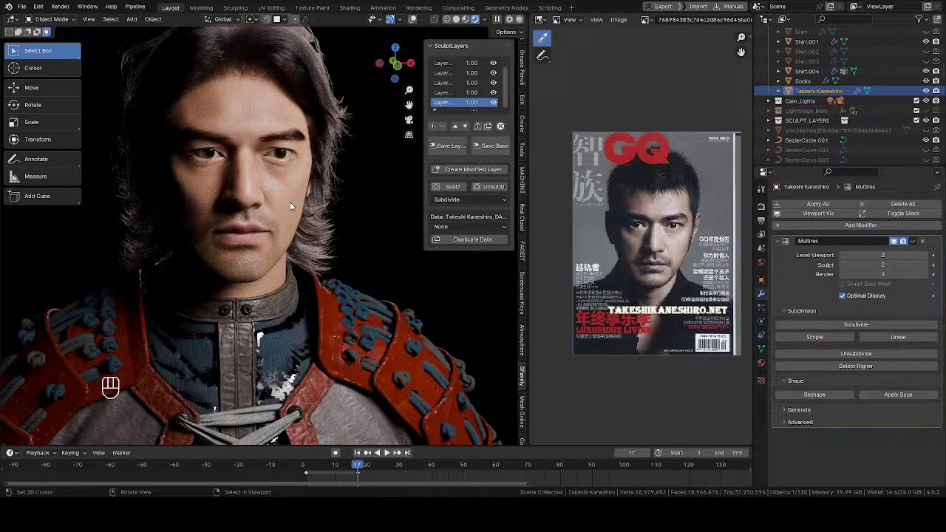
Examine the rendered lips, cheek and the skin and lashes below the eye at close range
{"action": "middle_click_drag", "start_coordinate": [289, 202], "coordinate": [312, 254]}
{"action": "scroll", "coordinate": [286, 227], "scroll_direction": "up", "scroll_amount": 3}
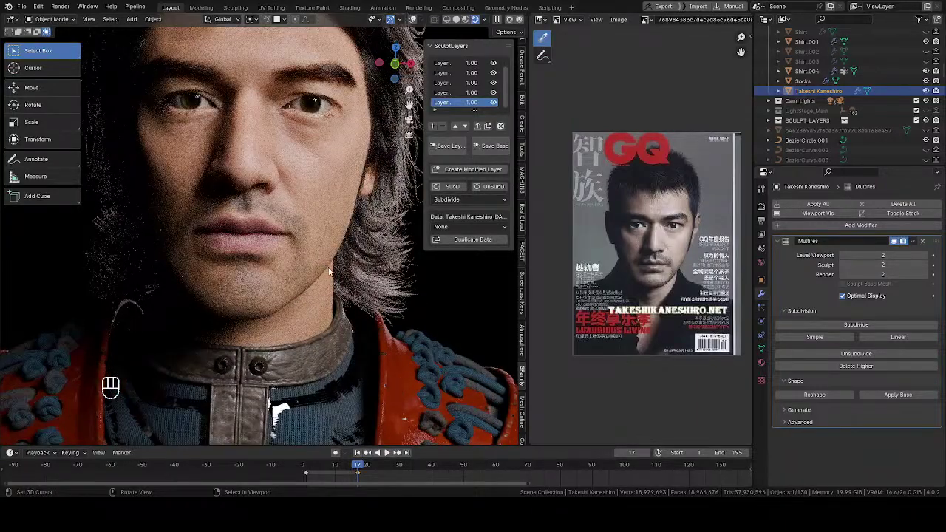
{"action": "middle_click_drag", "start_coordinate": [258, 203], "coordinate": [241, 232], "text": "shift"}
{"action": "scroll", "coordinate": [311, 248], "scroll_direction": "up", "scroll_amount": 5}
{"action": "middle_click_drag", "start_coordinate": [332, 228], "coordinate": [293, 251], "text": "shift"}
{"action": "middle_click_drag", "start_coordinate": [293, 251], "coordinate": [167, 297]}
{"action": "scroll", "coordinate": [259, 258], "scroll_direction": "up", "scroll_amount": 5}
{"action": "scroll", "coordinate": [275, 280], "scroll_direction": "up", "scroll_amount": 3}
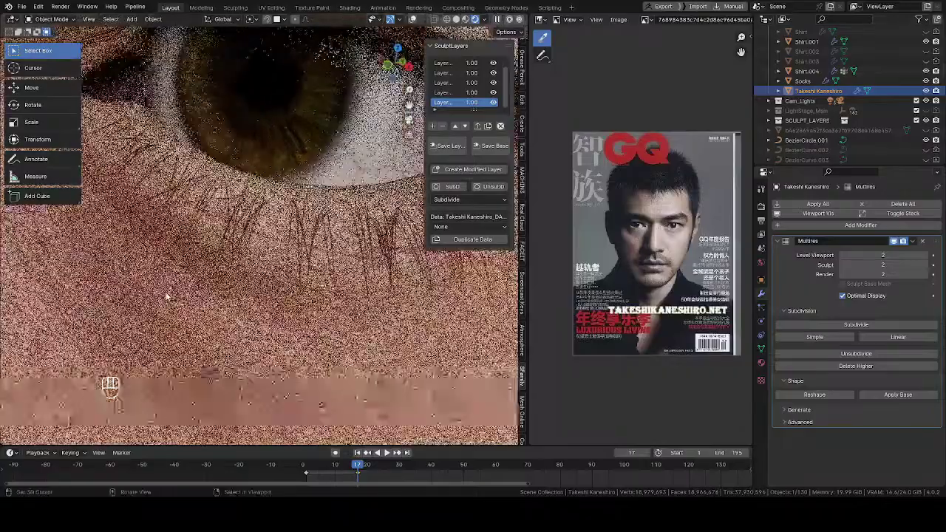
{"action": "middle_click_drag", "start_coordinate": [323, 283], "coordinate": [159, 272], "text": "shift"}
Compare the whole rendered face with the GQ cover from front and three-quarter angles
{"action": "scroll", "coordinate": [220, 289], "scroll_direction": "down", "scroll_amount": 7}
{"action": "scroll", "coordinate": [221, 289], "scroll_direction": "down", "scroll_amount": 4}
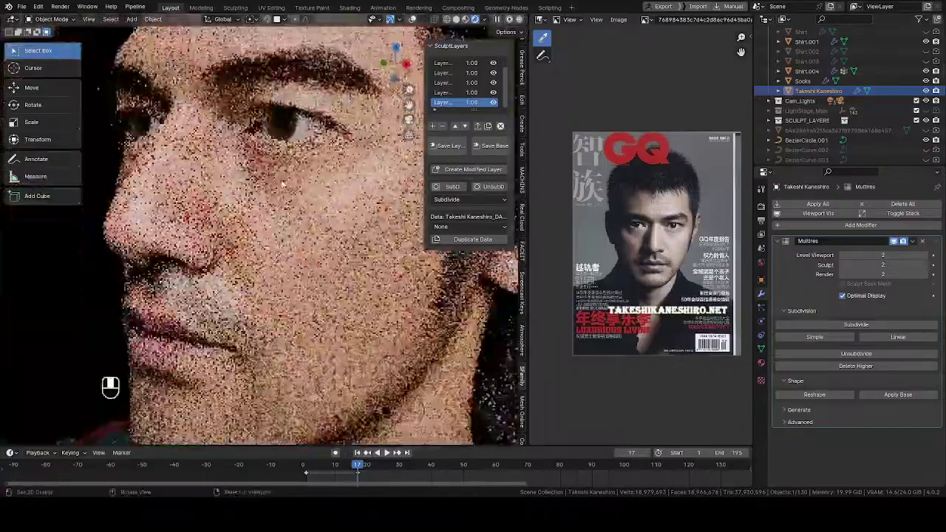
{"action": "middle_click_drag", "start_coordinate": [278, 232], "coordinate": [279, 232]}
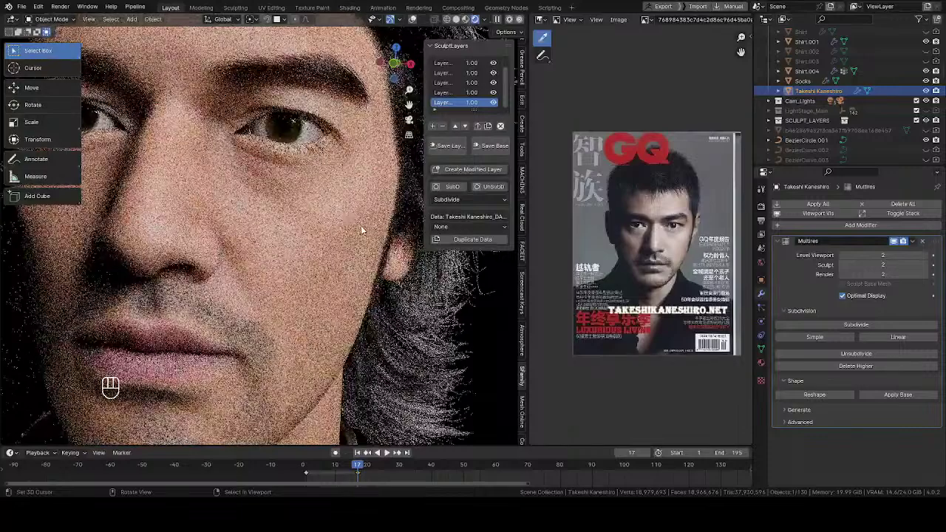
{"action": "key", "text": "shift"}
{"action": "scroll", "coordinate": [251, 258], "scroll_direction": "down", "scroll_amount": 4}
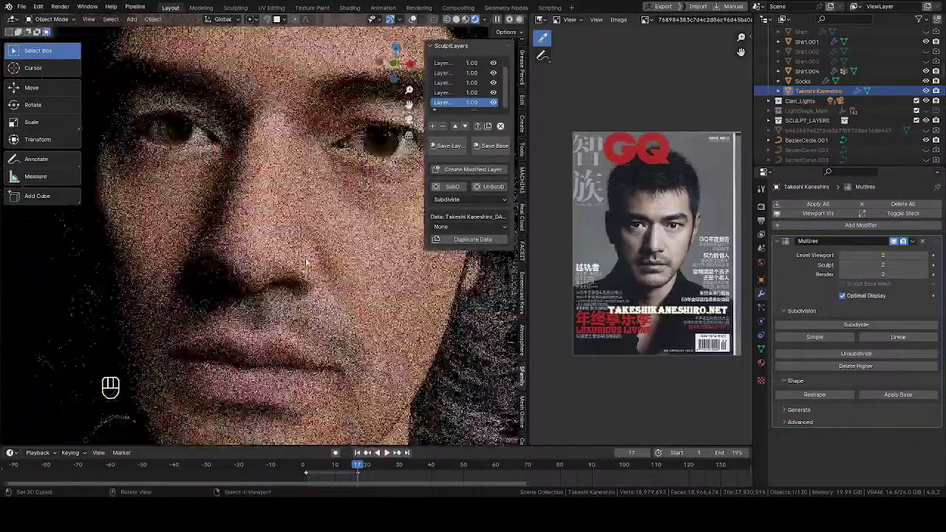
{"action": "middle_click_drag", "start_coordinate": [250, 258], "coordinate": [248, 218], "text": "shift"}
{"action": "middle_click_drag", "start_coordinate": [247, 218], "coordinate": [212, 221]}
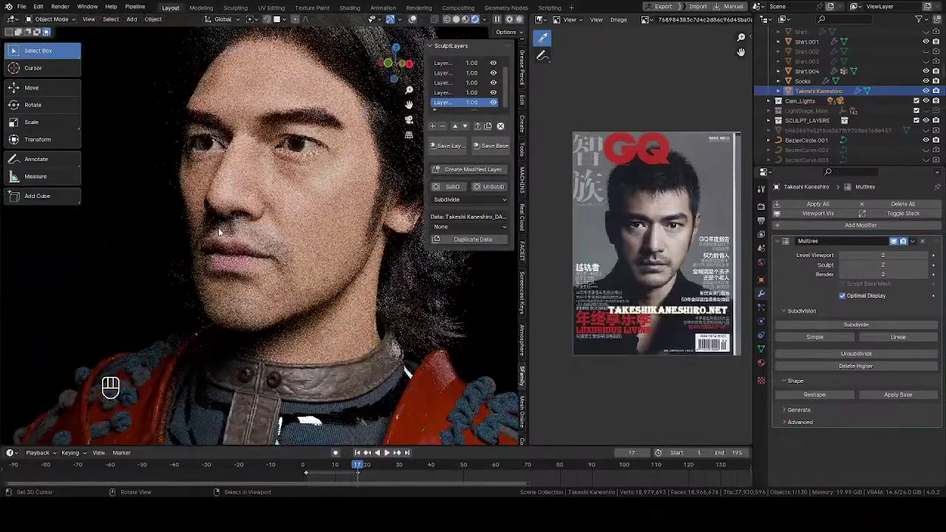
Return the viewport to Solid shading and turn the head to face the front
{"action": "key", "text": "z"}
{"action": "left_click", "coordinate": [304, 236]}
{"action": "middle_click_drag", "start_coordinate": [217, 258], "coordinate": [254, 226]}
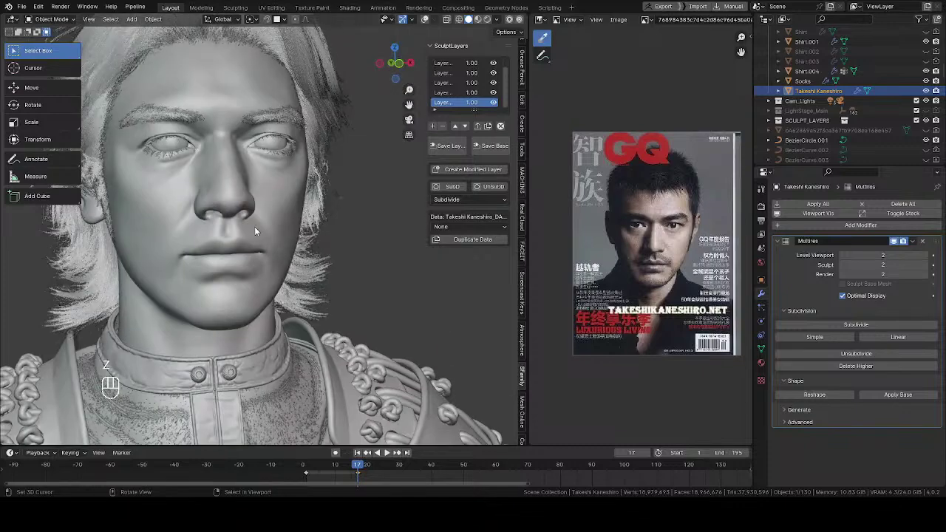
Put the Takeshi Kaneshiro head into Texture Paint mode and unlink the existing image from its texture slot
{"action": "key", "text": "Tab"}
{"action": "left_click", "coordinate": [336, 183]}
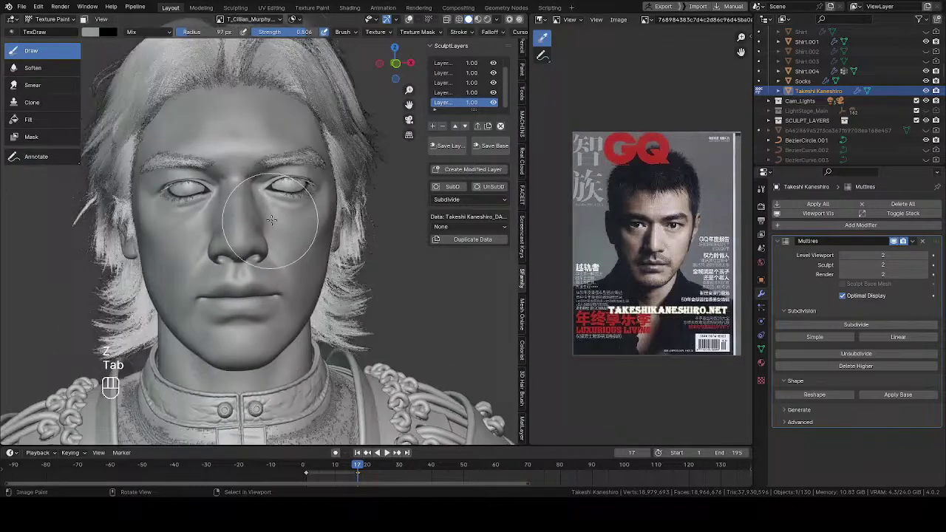
{"action": "left_click", "coordinate": [221, 20]}
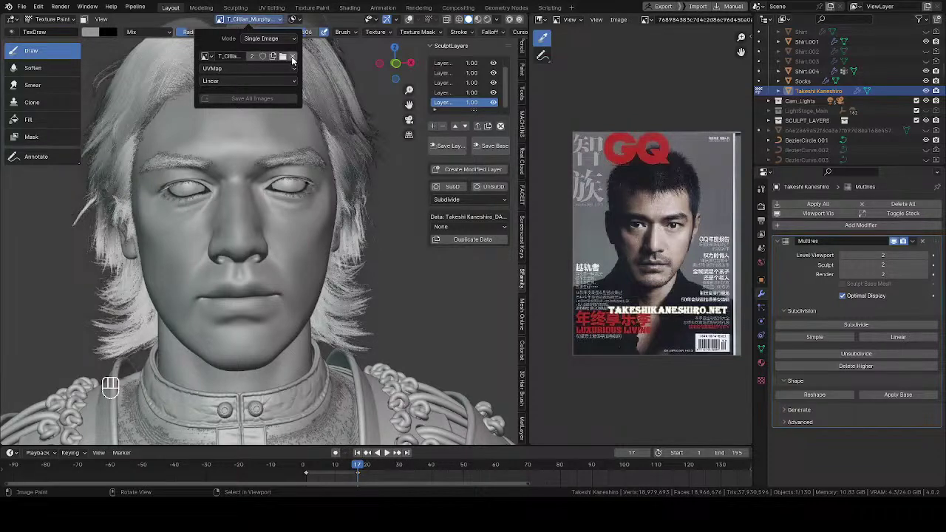
{"action": "left_click", "coordinate": [292, 57]}
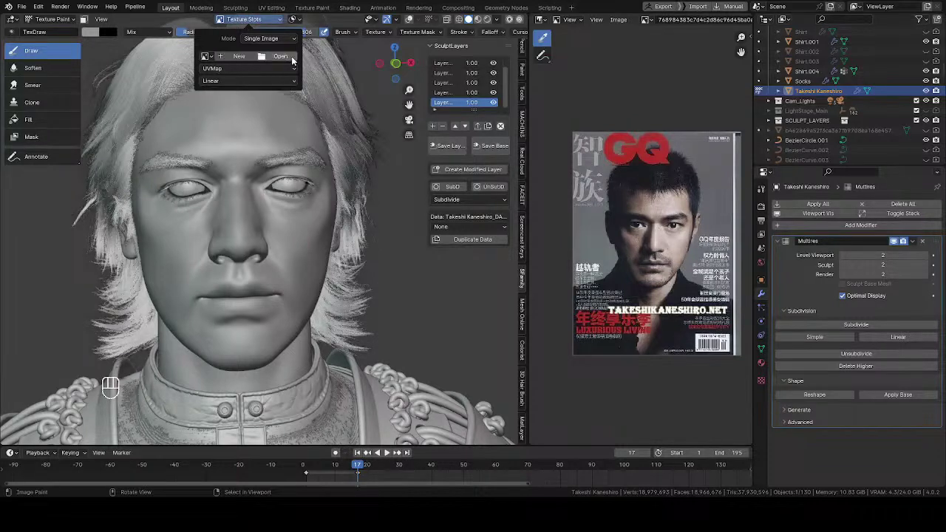
Start a new paint image for the head named T_Takeshi Kaneshiro_Face_Mask_01
{"action": "left_click", "coordinate": [236, 56]}
{"action": "left_click", "coordinate": [242, 71]}
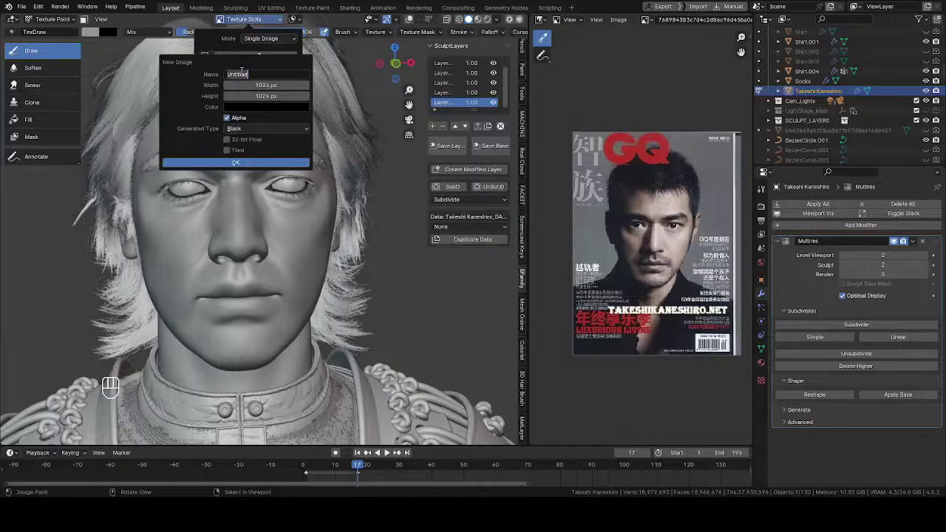
{"action": "key", "text": "shift"}
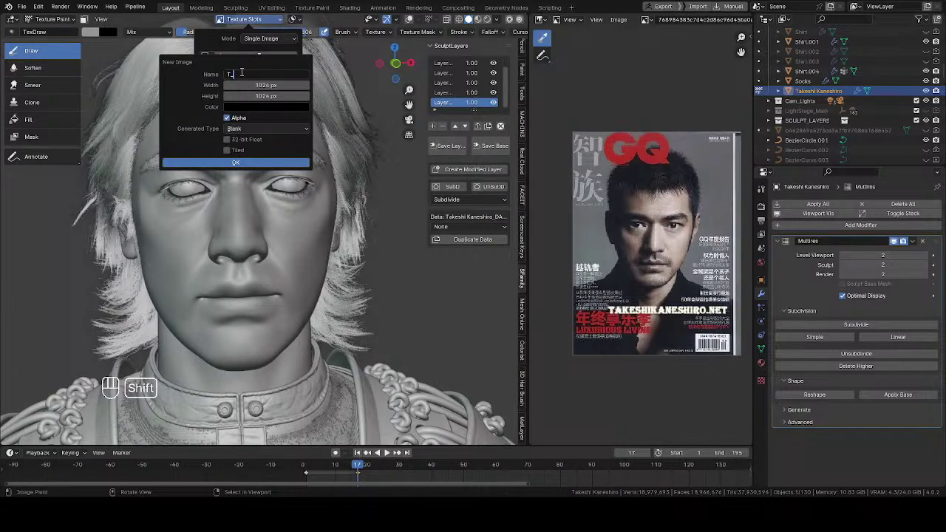
{"action": "type", "text": "T_"}
{"action": "type", "text": "Takeshi Kaneshiro"}
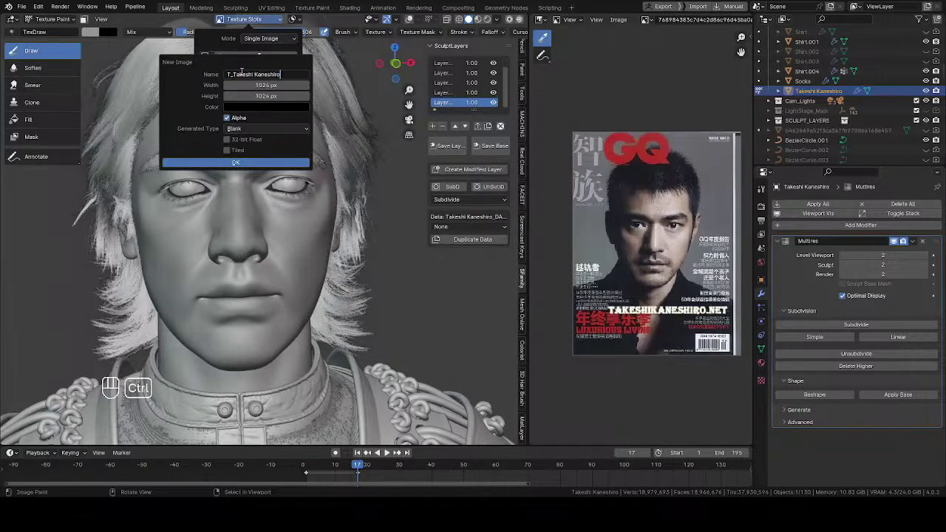
{"action": "key", "text": "shift"}
{"action": "type", "text": "_Face_Mask"}
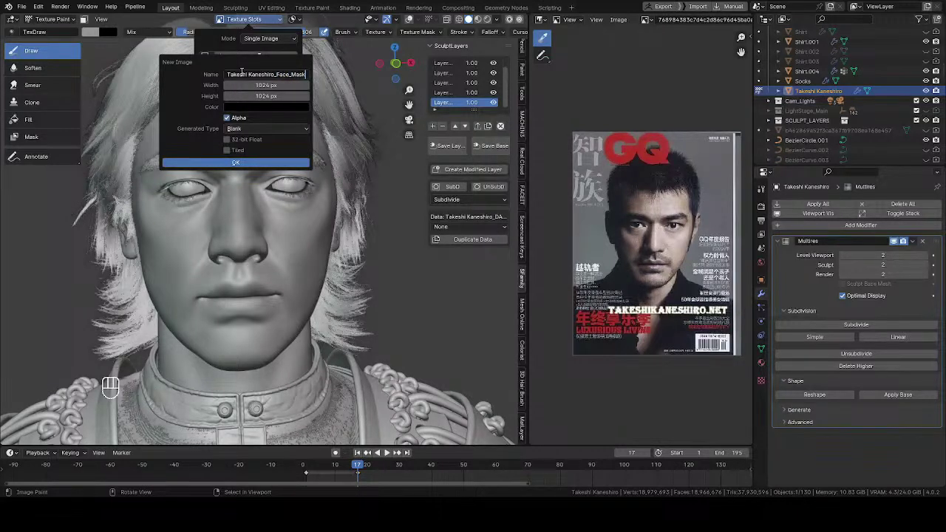
{"action": "type", "text": "_01"}
{"action": "key", "text": "Return"}
Set the new image's width and height to 4096 px and create it with the black fill
{"action": "left_click", "coordinate": [253, 84]}
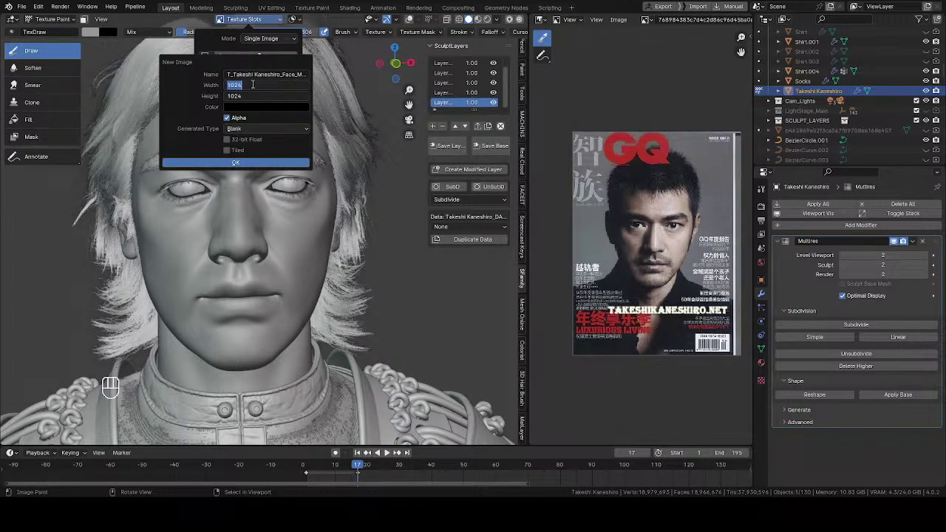
{"action": "type", "text": "4096"}
{"action": "key", "text": "Return"}
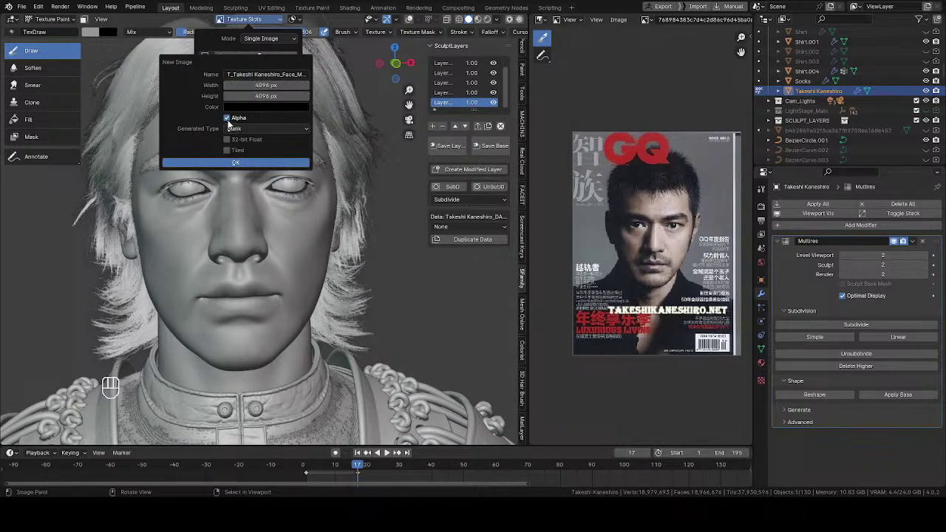
{"action": "left_click", "coordinate": [237, 162]}
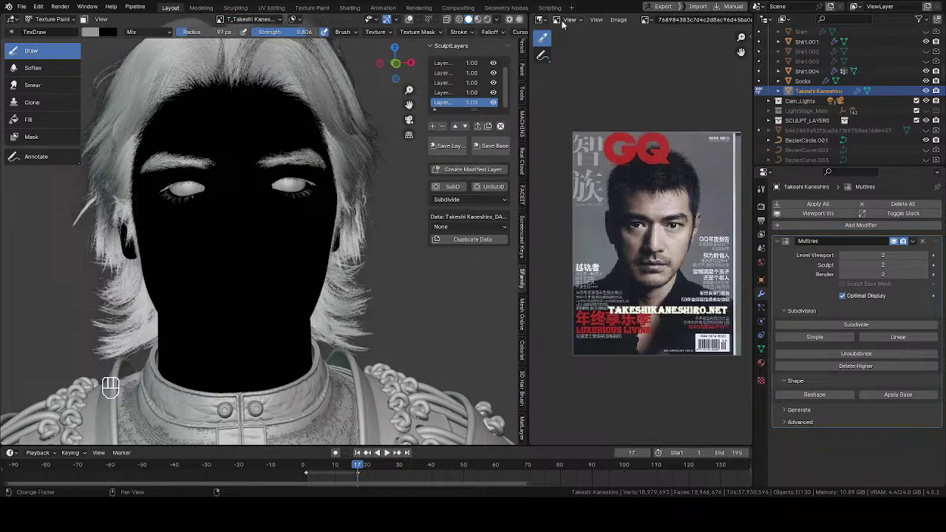
Replace the GQ cover in the image editor with the T_Takeshi Kaneshiro_Face_Mask_01 image
{"action": "left_click", "coordinate": [646, 21]}
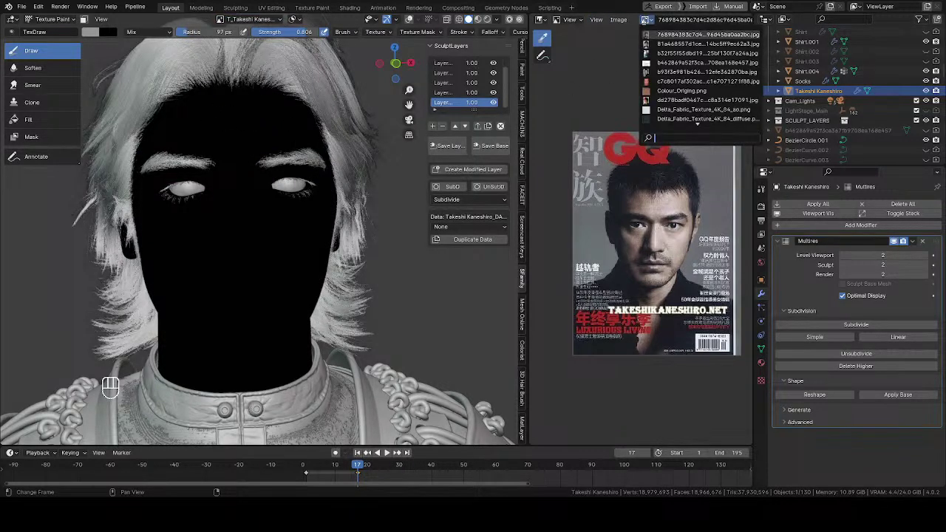
{"action": "type", "text": "face"}
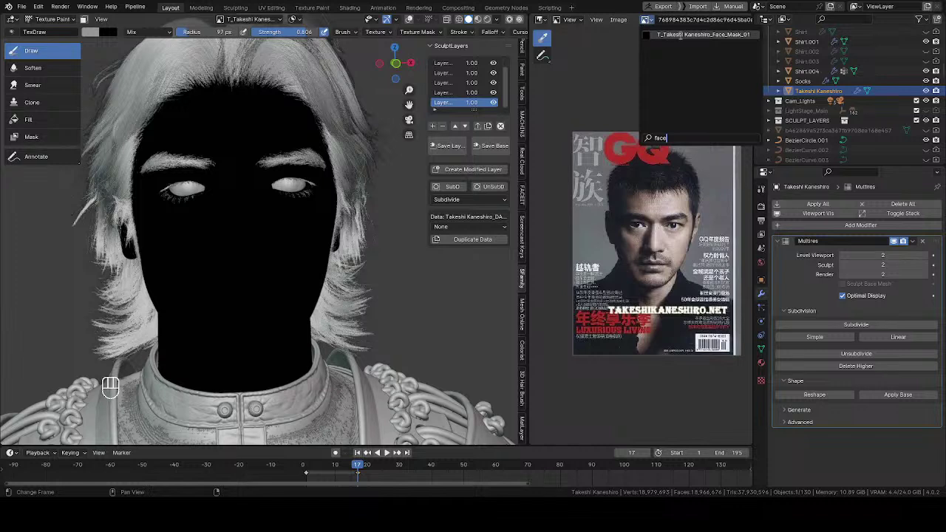
{"action": "left_click", "coordinate": [680, 35]}
{"action": "left_click", "coordinate": [618, 19]}
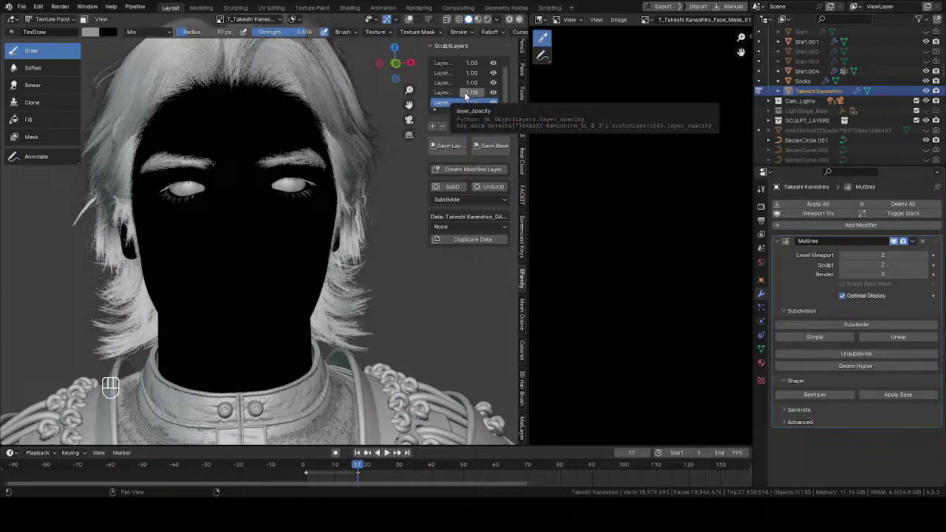
Set the Draw brush colour to pure green with red 0, green 1 and blue 0
{"action": "mouse_move", "coordinate": [229, 211]}
{"action": "middle_mouse_down"}
{"action": "mouse_move", "coordinate": [232, 238]}
{"action": "mouse_move", "coordinate": [200, 230]}
{"action": "mouse_move", "coordinate": [204, 198]}
{"action": "mouse_move", "coordinate": [211, 215]}
{"action": "mouse_move", "coordinate": [227, 204]}
{"action": "mouse_move", "coordinate": [226, 218]}
{"action": "middle_mouse_up"}
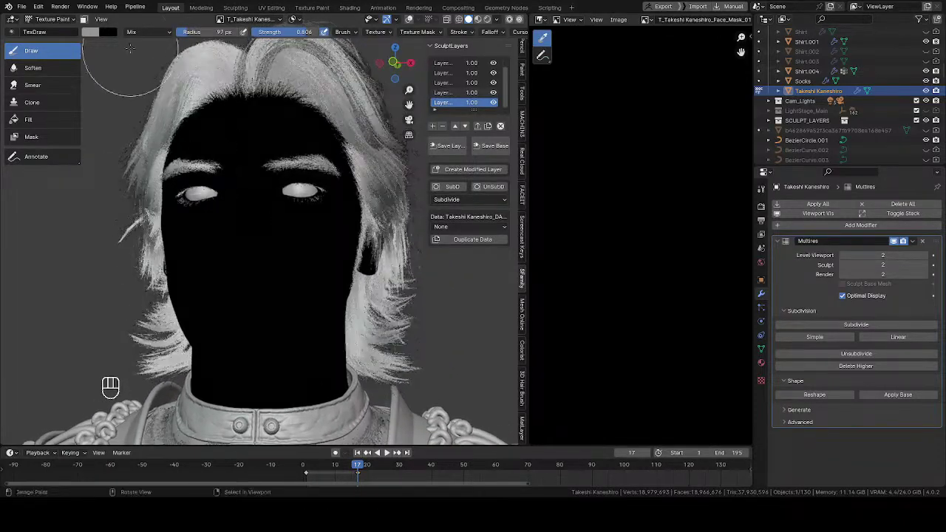
{"action": "left_click", "coordinate": [90, 33]}
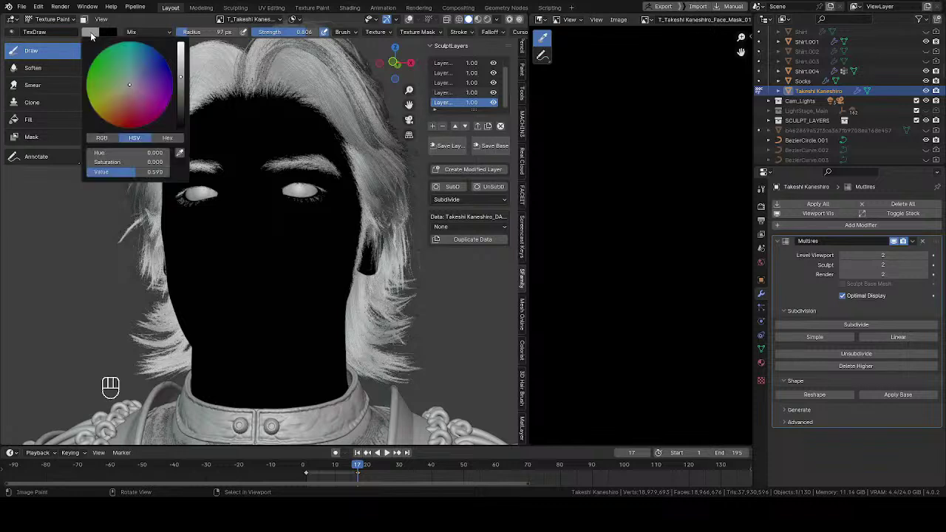
{"action": "left_click_drag", "start_coordinate": [179, 78], "coordinate": [185, 13]}
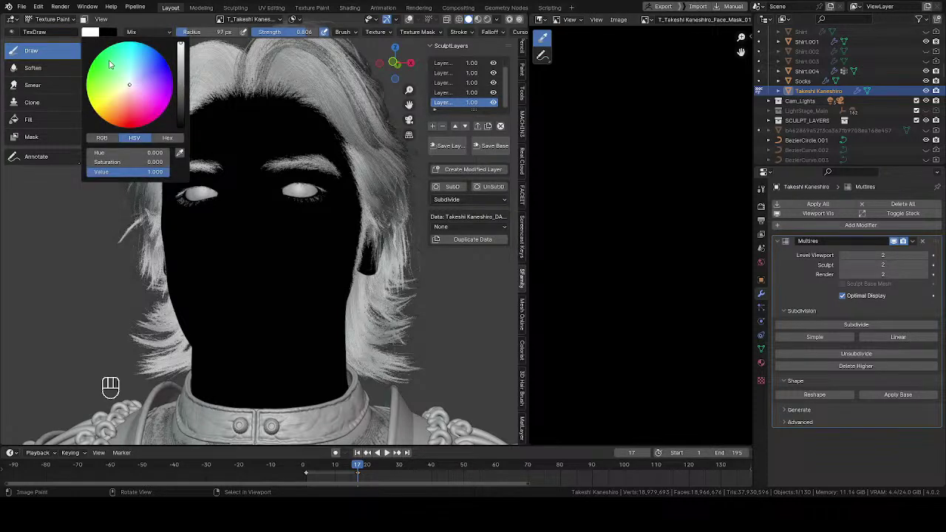
{"action": "left_click_drag", "start_coordinate": [110, 65], "coordinate": [83, 52]}
{"action": "left_click", "coordinate": [107, 138]}
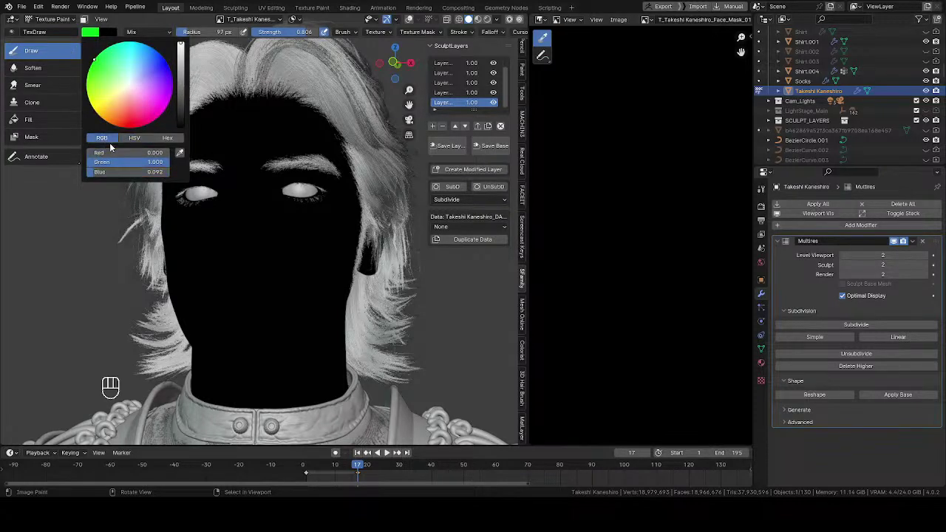
{"action": "left_click", "coordinate": [128, 162]}
{"action": "left_click", "coordinate": [100, 173]}
{"action": "left_click_drag", "start_coordinate": [101, 175], "coordinate": [58, 166]}
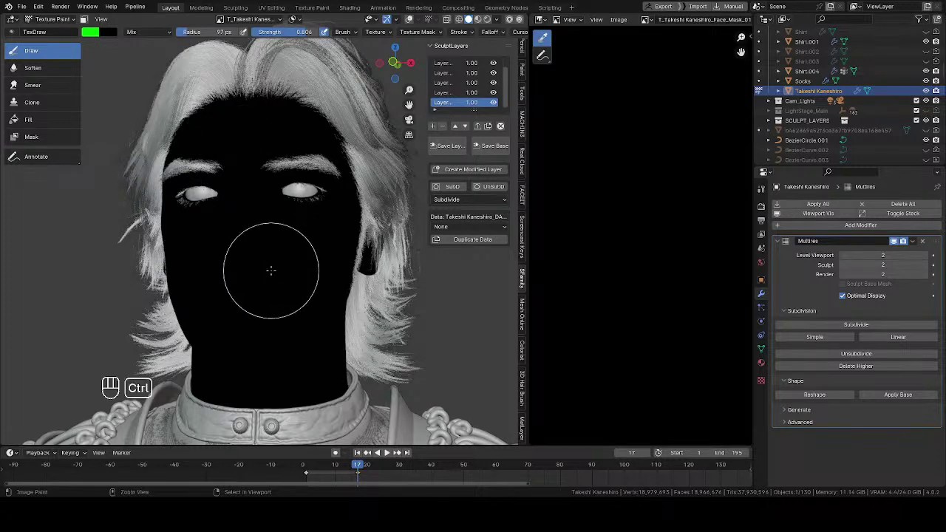
Display the head's UVs over the mask image and widen the image editor around the lip island
{"action": "middle_click_drag", "start_coordinate": [271, 270], "coordinate": [286, 162], "text": "ctrl"}
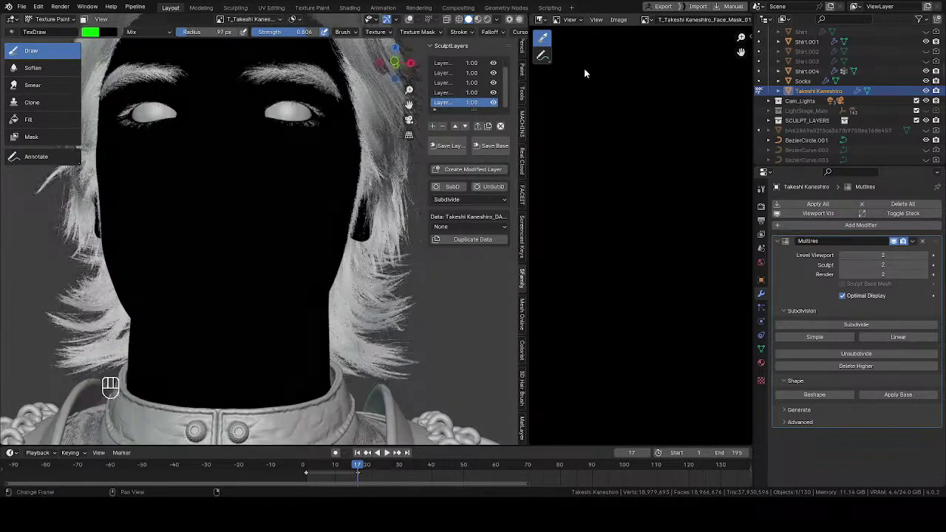
{"action": "left_click", "coordinate": [600, 24]}
{"action": "left_click", "coordinate": [595, 104]}
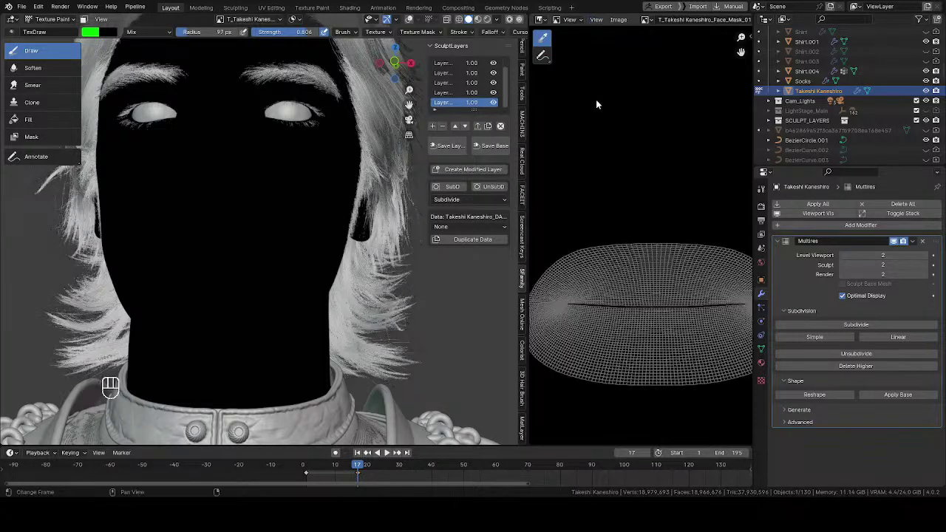
{"action": "middle_click_drag", "start_coordinate": [639, 334], "coordinate": [626, 271]}
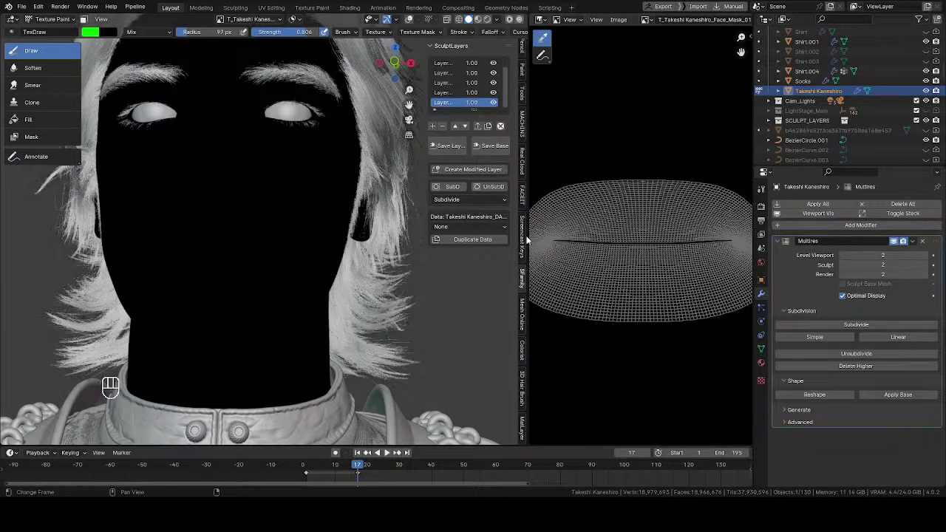
{"action": "left_click_drag", "start_coordinate": [526, 239], "coordinate": [304, 238]}
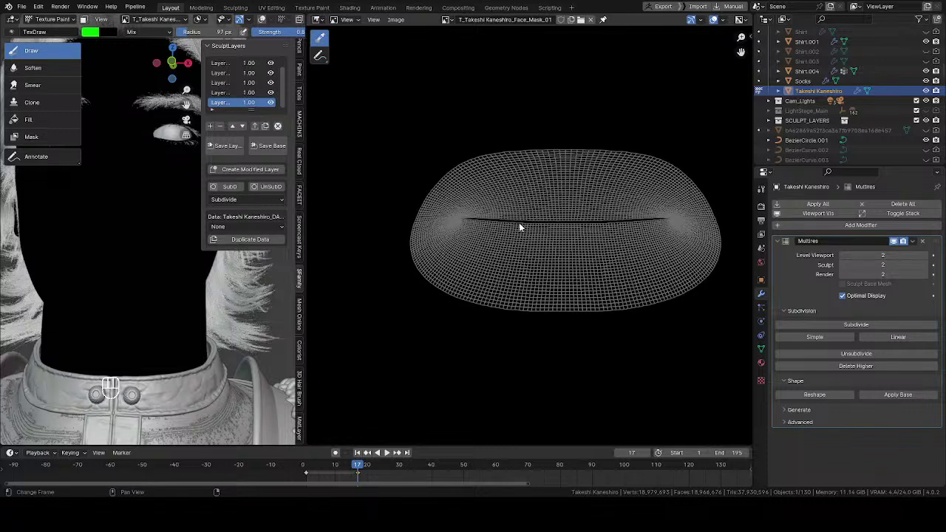
{"action": "middle_click_drag", "start_coordinate": [516, 186], "coordinate": [517, 164]}
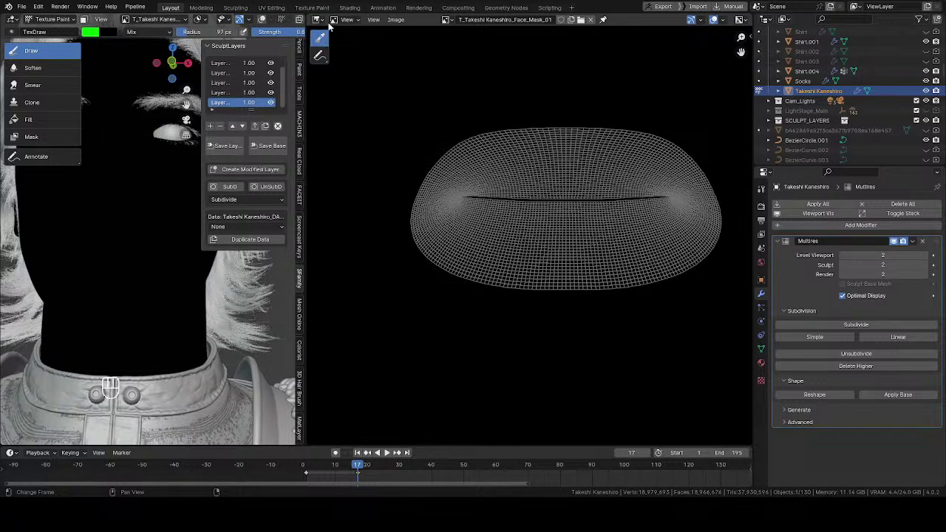
Switch the image editor to Paint mode with the Draw tool and set the brush radius to 41 px
{"action": "left_click", "coordinate": [348, 21]}
{"action": "left_click", "coordinate": [349, 54]}
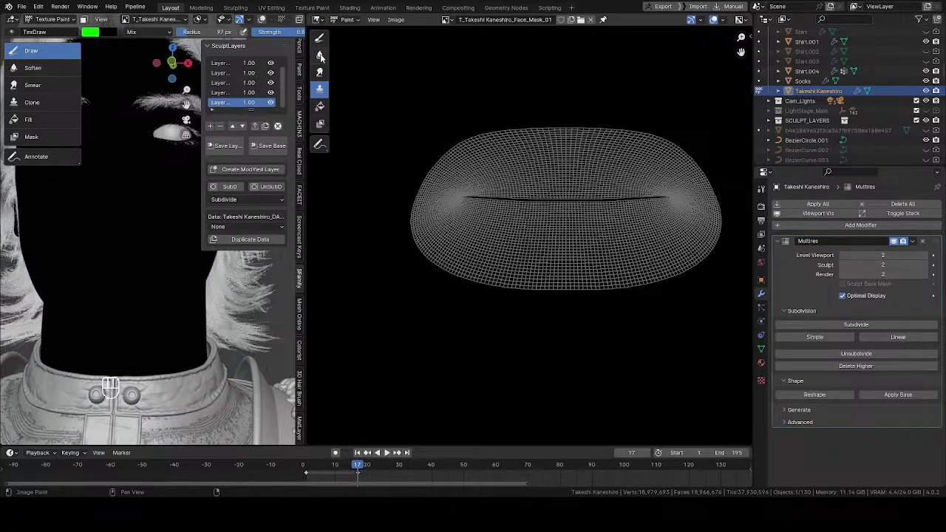
{"action": "left_click", "coordinate": [320, 37]}
{"action": "key", "text": "f"}
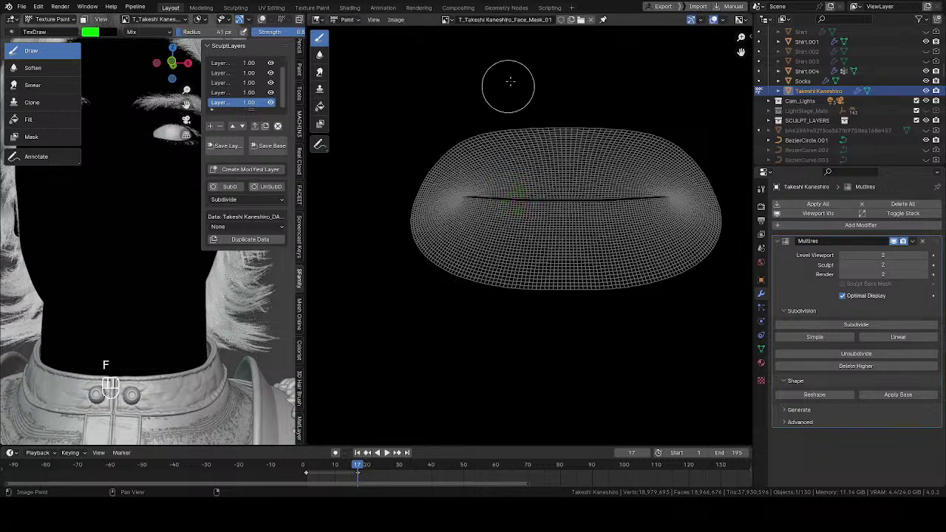
Clear the texture from the brush's texture mask and set the brush radius to 35 px
{"action": "middle_click_drag", "start_coordinate": [212, 20], "coordinate": [144, 18]}
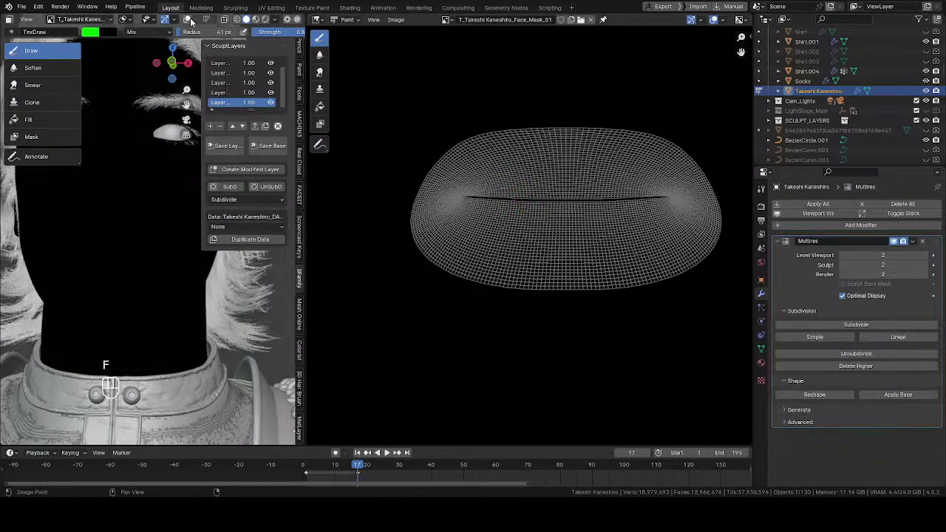
{"action": "scroll", "coordinate": [170, 34], "scroll_direction": "down", "scroll_amount": 8}
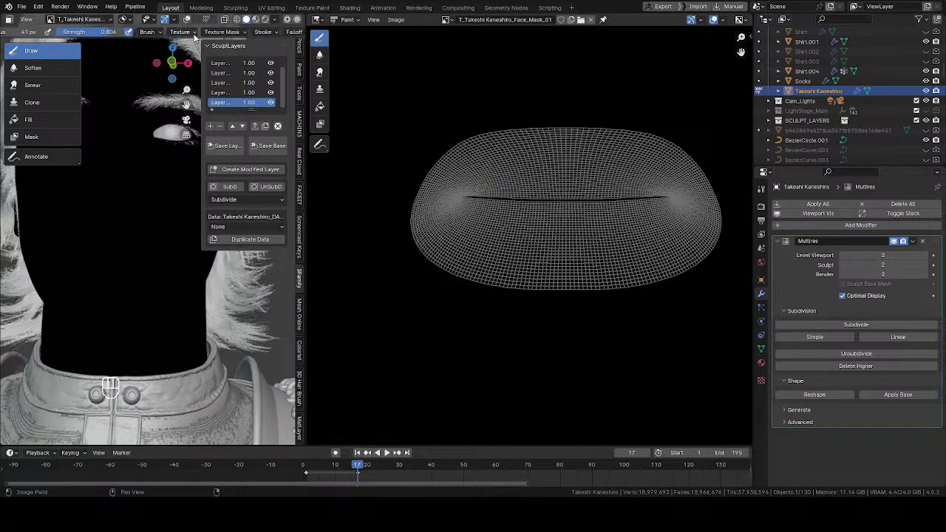
{"action": "left_click", "coordinate": [220, 33]}
{"action": "left_click", "coordinate": [257, 52]}
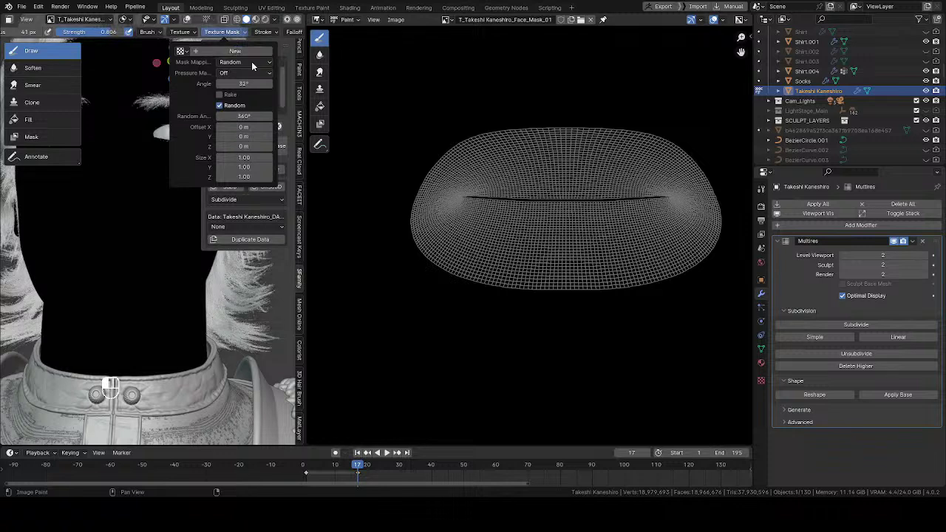
{"action": "key", "text": "f"}
{"action": "left_click", "coordinate": [478, 224]}
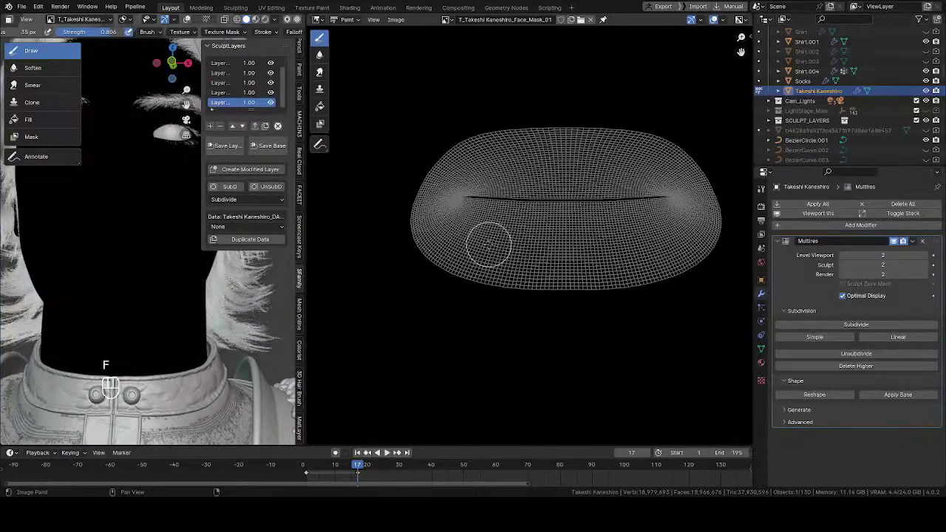
Undo a trial stroke, raise the brush strength to 1.000 and paint the lower lip of the UV island green
{"action": "mouse_move", "coordinate": [486, 243]}
{"action": "left_mouse_down"}
{"action": "mouse_move", "coordinate": [475, 247]}
{"action": "mouse_move", "coordinate": [539, 267]}
{"action": "left_mouse_up"}
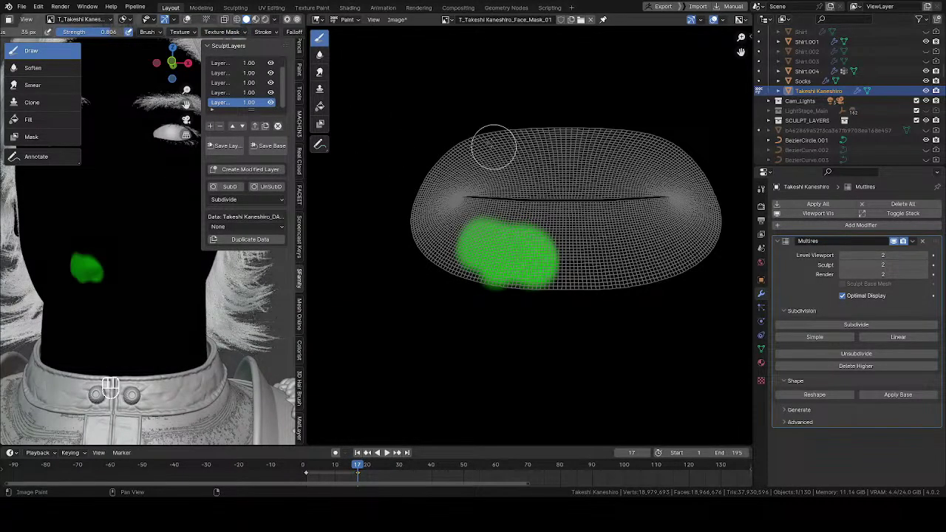
{"action": "key", "text": "ctrl+z"}
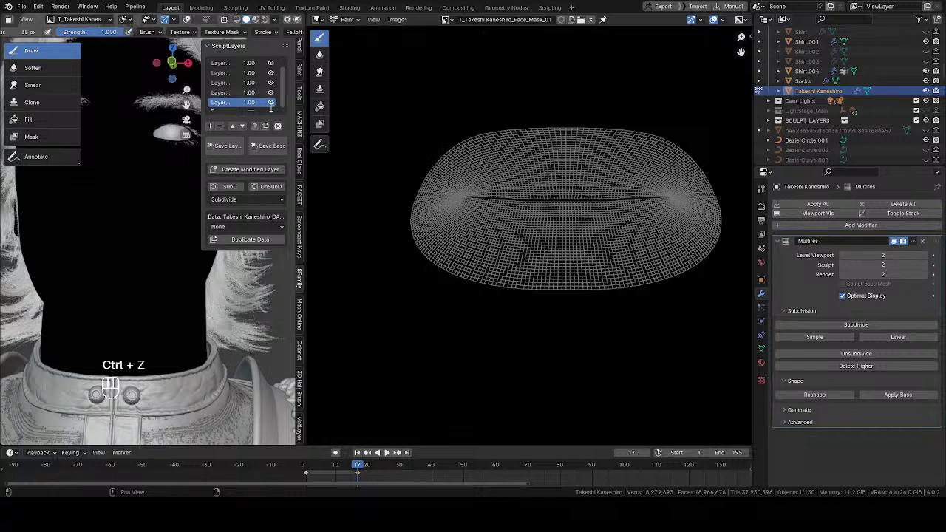
{"action": "mouse_move", "coordinate": [507, 258]}
{"action": "left_mouse_down"}
{"action": "mouse_move", "coordinate": [509, 273]}
{"action": "mouse_move", "coordinate": [554, 289]}
{"action": "mouse_move", "coordinate": [450, 215]}
{"action": "mouse_move", "coordinate": [561, 235]}
{"action": "mouse_move", "coordinate": [680, 232]}
{"action": "mouse_move", "coordinate": [543, 218]}
{"action": "mouse_move", "coordinate": [667, 217]}
{"action": "mouse_move", "coordinate": [702, 248]}
{"action": "mouse_move", "coordinate": [562, 285]}
{"action": "mouse_move", "coordinate": [624, 267]}
{"action": "mouse_move", "coordinate": [472, 255]}
{"action": "mouse_move", "coordinate": [429, 238]}
{"action": "mouse_move", "coordinate": [449, 224]}
{"action": "mouse_move", "coordinate": [463, 260]}
{"action": "left_mouse_up"}
{"action": "middle_click_drag", "start_coordinate": [464, 260], "coordinate": [490, 271]}
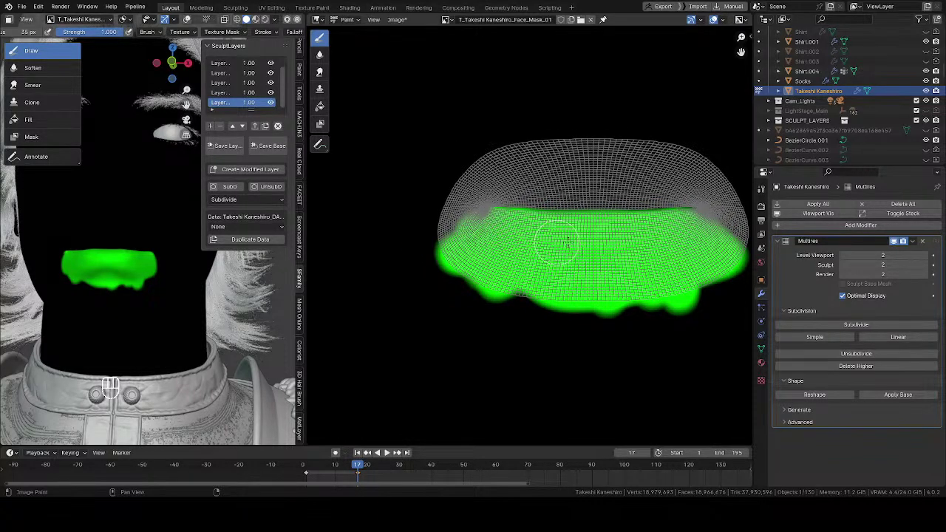
Extend the green paint over the left mouth corner of the lip UV island
{"action": "middle_click_drag", "start_coordinate": [642, 223], "coordinate": [576, 235]}
{"action": "scroll", "coordinate": [575, 235], "scroll_direction": "up", "scroll_amount": 6}
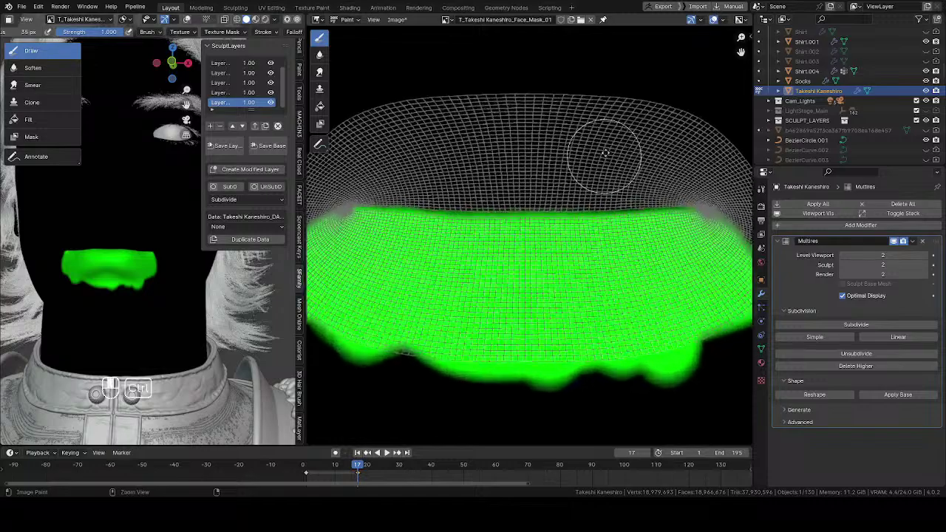
{"action": "left_click_drag", "start_coordinate": [464, 213], "coordinate": [392, 251]}
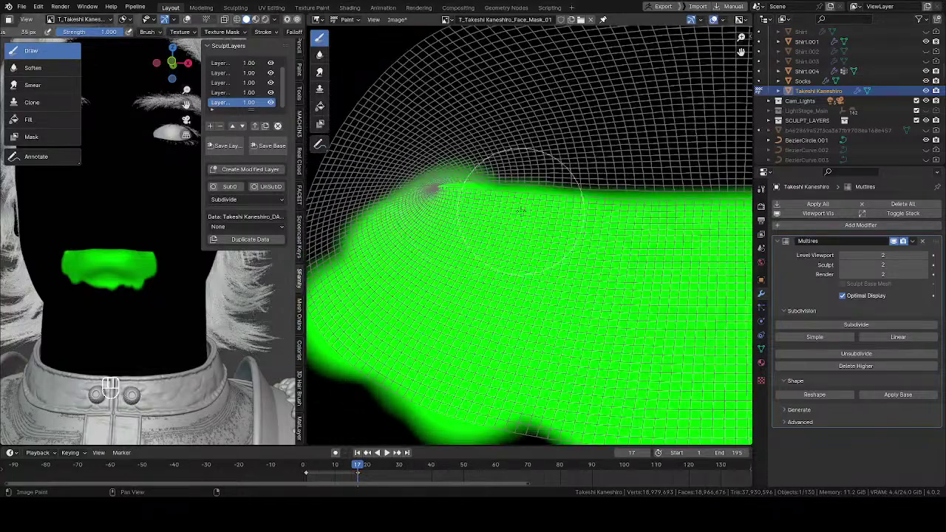
{"action": "middle_click_drag", "start_coordinate": [535, 214], "coordinate": [490, 237]}
Swap the brush colours and change the active colour from black to pure red
{"action": "middle_click_drag", "start_coordinate": [78, 22], "coordinate": [287, 23]}
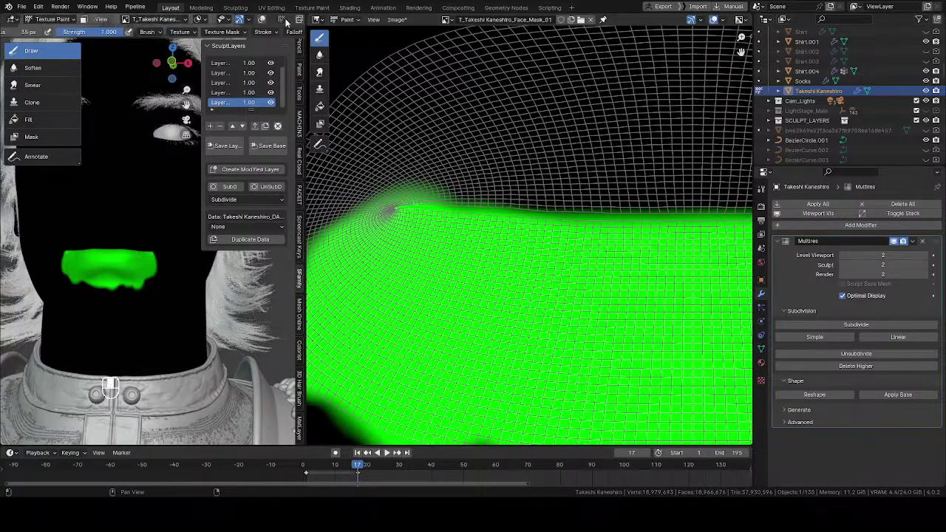
{"action": "scroll", "coordinate": [52, 33], "scroll_direction": "left", "scroll_amount": 5}
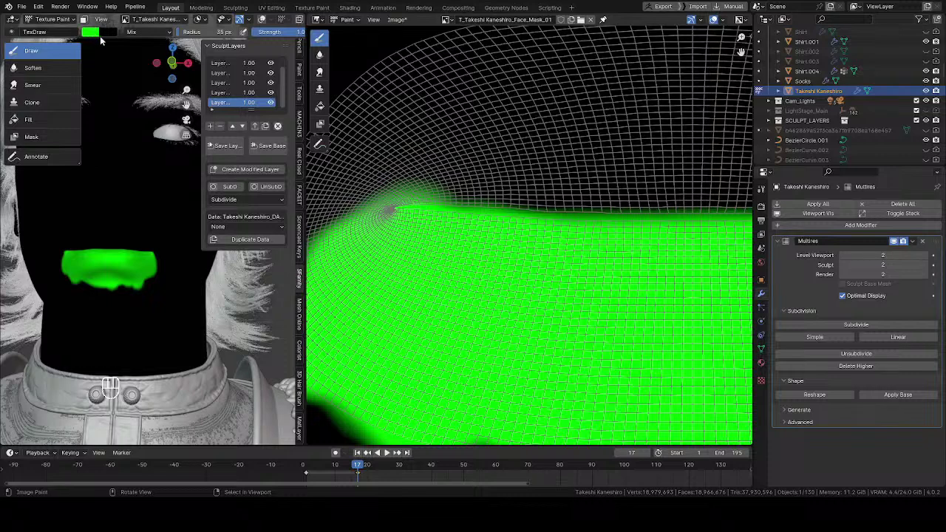
{"action": "key", "text": "x"}
{"action": "left_click", "coordinate": [92, 33]}
{"action": "left_click_drag", "start_coordinate": [180, 84], "coordinate": [179, 43]}
{"action": "left_click", "coordinate": [128, 124]}
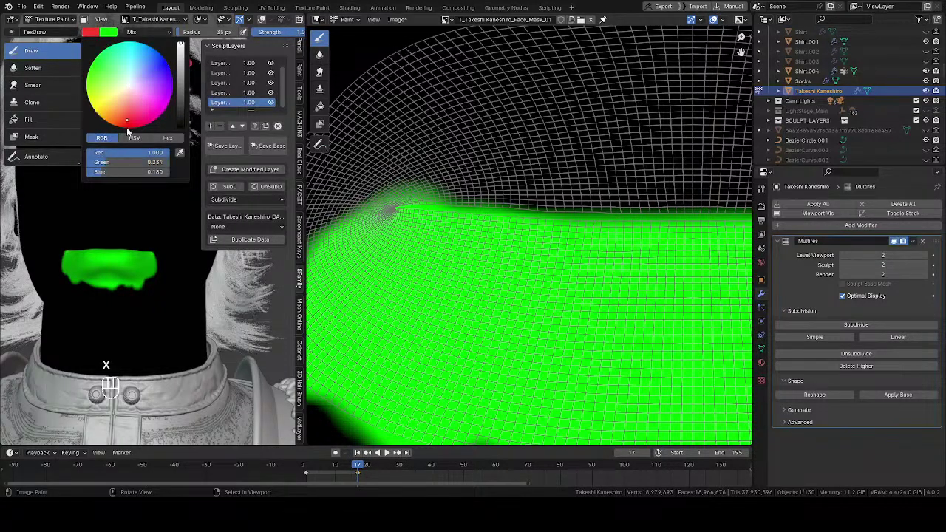
{"action": "left_click_drag", "start_coordinate": [92, 163], "coordinate": [48, 171]}
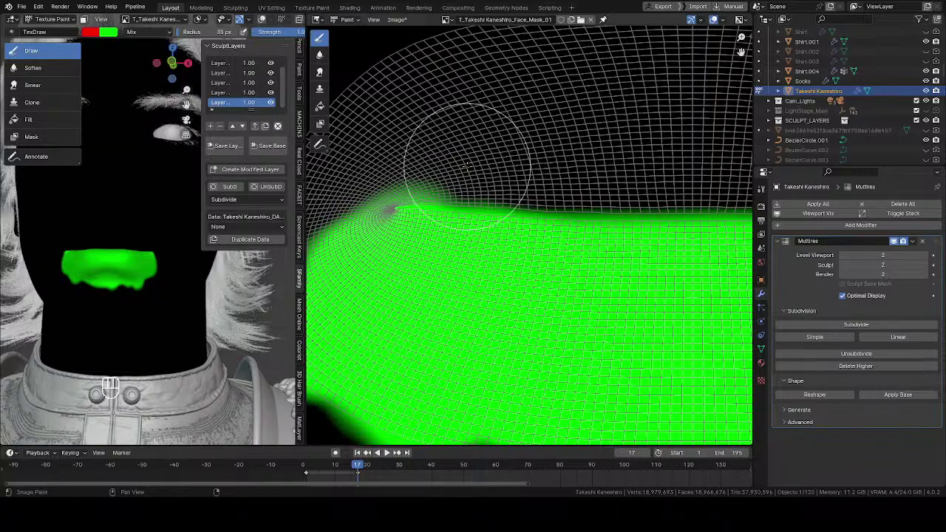
Set the brush radius to 25 px and paint the upper lip of the UV island red
{"action": "middle_click_drag", "start_coordinate": [469, 168], "coordinate": [451, 214], "text": "ctrl"}
{"action": "middle_click_drag", "start_coordinate": [518, 170], "coordinate": [467, 166]}
{"action": "key", "text": "f"}
{"action": "left_click", "coordinate": [502, 173]}
{"action": "mouse_move", "coordinate": [544, 162]}
{"action": "left_mouse_down"}
{"action": "mouse_move", "coordinate": [460, 170]}
{"action": "mouse_move", "coordinate": [391, 190]}
{"action": "mouse_move", "coordinate": [480, 182]}
{"action": "left_mouse_up"}
{"action": "middle_click_drag", "start_coordinate": [480, 173], "coordinate": [420, 154]}
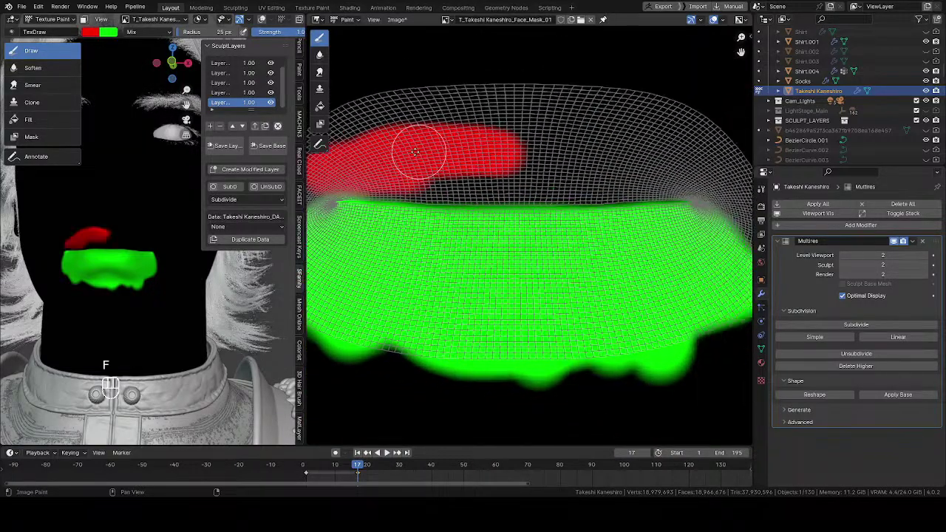
{"action": "left_click_drag", "start_coordinate": [444, 166], "coordinate": [515, 175]}
{"action": "mouse_move", "coordinate": [420, 170]}
{"action": "left_mouse_down"}
{"action": "mouse_move", "coordinate": [479, 176]}
{"action": "mouse_move", "coordinate": [498, 167]}
{"action": "mouse_move", "coordinate": [466, 171]}
{"action": "mouse_move", "coordinate": [508, 180]}
{"action": "mouse_move", "coordinate": [574, 169]}
{"action": "mouse_move", "coordinate": [524, 172]}
{"action": "mouse_move", "coordinate": [574, 169]}
{"action": "mouse_move", "coordinate": [512, 150]}
{"action": "mouse_move", "coordinate": [574, 148]}
{"action": "mouse_move", "coordinate": [612, 173]}
{"action": "mouse_move", "coordinate": [638, 165]}
{"action": "mouse_move", "coordinate": [602, 178]}
{"action": "mouse_move", "coordinate": [612, 172]}
{"action": "left_mouse_up"}
Set the brush radius to 9 px and paint red along the lip seam up to the UV island's right mouth corner
{"action": "mouse_move", "coordinate": [621, 167]}
{"action": "middle_mouse_down"}
{"action": "mouse_move", "coordinate": [481, 152]}
{"action": "mouse_move", "coordinate": [522, 141]}
{"action": "mouse_move", "coordinate": [515, 103]}
{"action": "middle_mouse_up"}
{"action": "middle_click_drag", "start_coordinate": [515, 100], "coordinate": [506, 142]}
{"action": "key", "text": "f"}
{"action": "left_click", "coordinate": [538, 152]}
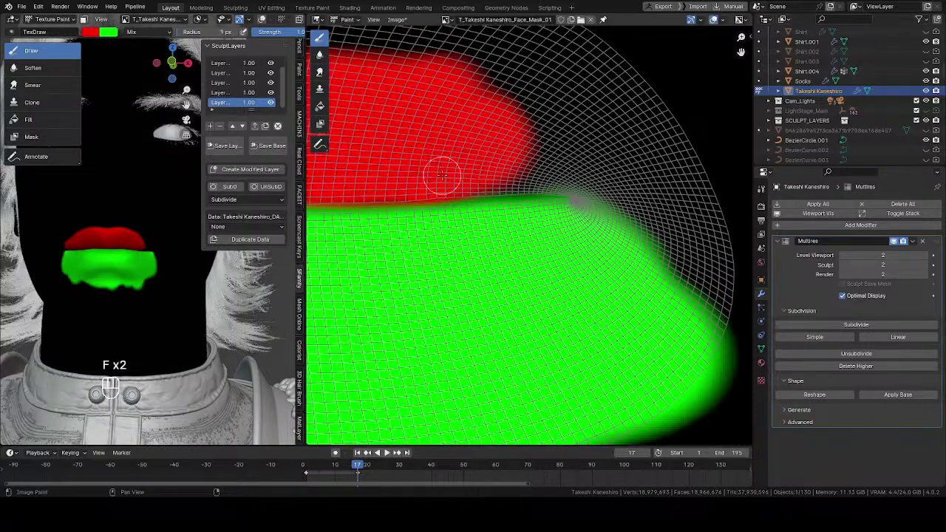
{"action": "left_click_drag", "start_coordinate": [462, 181], "coordinate": [539, 181]}
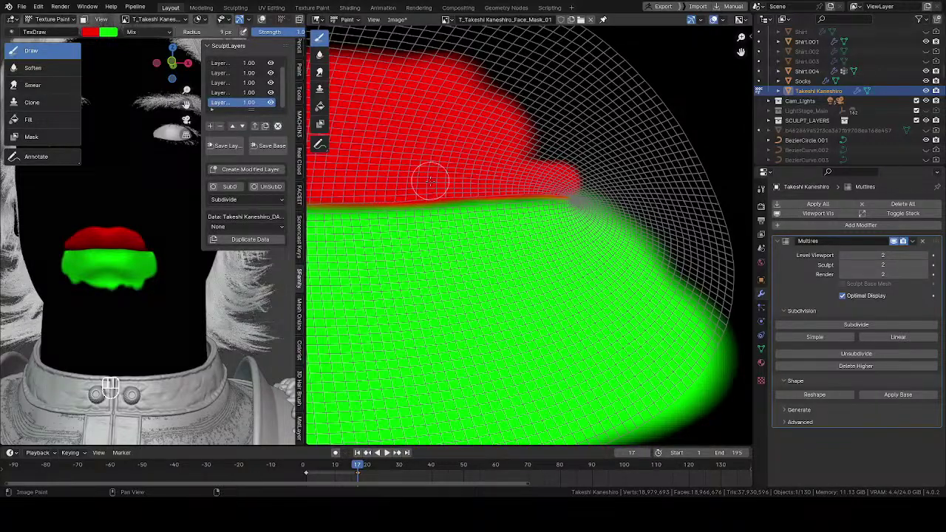
{"action": "left_click_drag", "start_coordinate": [499, 129], "coordinate": [574, 177]}
{"action": "middle_click_drag", "start_coordinate": [329, 157], "coordinate": [541, 153]}
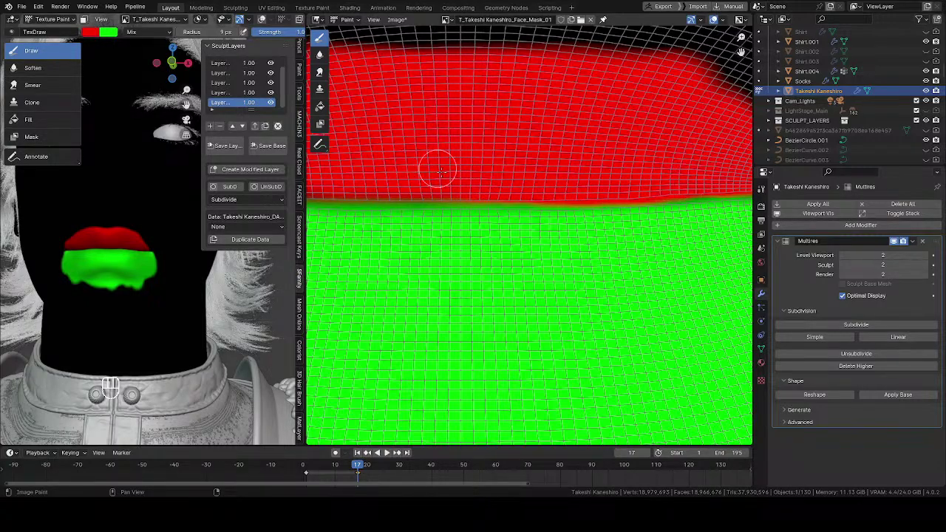
{"action": "mouse_move", "coordinate": [400, 181]}
{"action": "middle_mouse_down"}
{"action": "mouse_move", "coordinate": [421, 173]}
{"action": "mouse_move", "coordinate": [524, 176]}
{"action": "mouse_move", "coordinate": [519, 158]}
{"action": "mouse_move", "coordinate": [413, 158]}
{"action": "middle_mouse_up"}
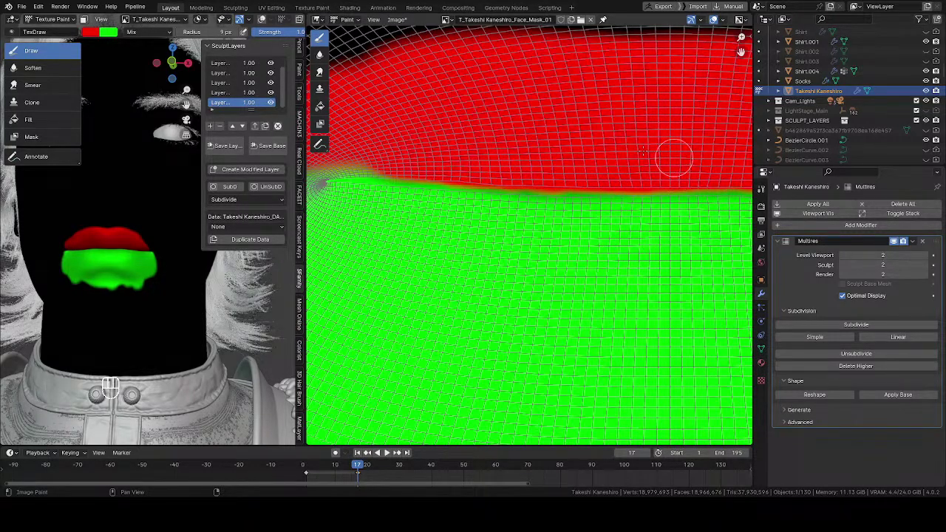
Set the brush radius to 6 px and paint red along the seam around the UV island's left mouth corner
{"action": "mouse_move", "coordinate": [670, 156]}
{"action": "middle_mouse_down"}
{"action": "mouse_move", "coordinate": [468, 155]}
{"action": "mouse_move", "coordinate": [485, 105]}
{"action": "mouse_move", "coordinate": [481, 158]}
{"action": "mouse_move", "coordinate": [449, 172]}
{"action": "middle_mouse_up"}
{"action": "key", "text": "f"}
{"action": "mouse_move", "coordinate": [424, 182]}
{"action": "left_mouse_down"}
{"action": "mouse_move", "coordinate": [483, 158]}
{"action": "mouse_move", "coordinate": [652, 179]}
{"action": "mouse_move", "coordinate": [486, 183]}
{"action": "left_mouse_up"}
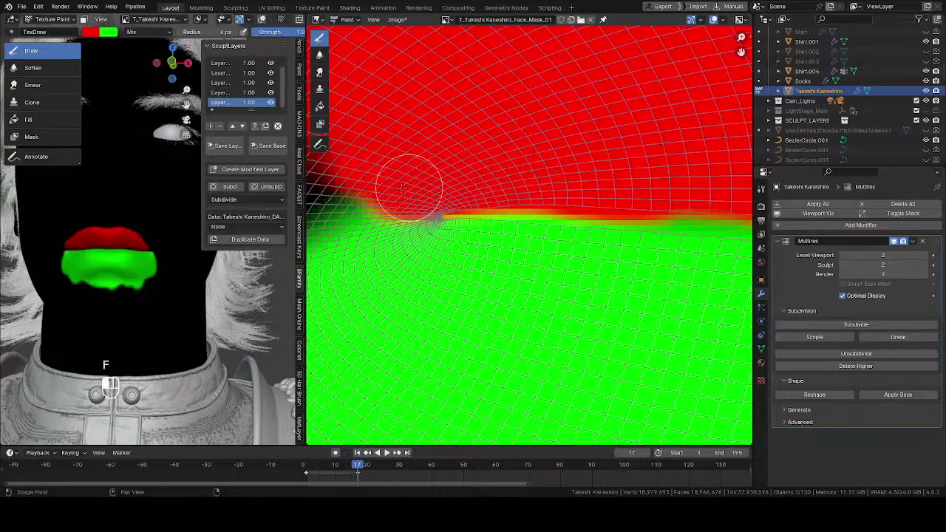
{"action": "left_click_drag", "start_coordinate": [402, 188], "coordinate": [372, 187]}
{"action": "middle_click_drag", "start_coordinate": [375, 172], "coordinate": [462, 178]}
{"action": "left_click_drag", "start_coordinate": [452, 181], "coordinate": [425, 195]}
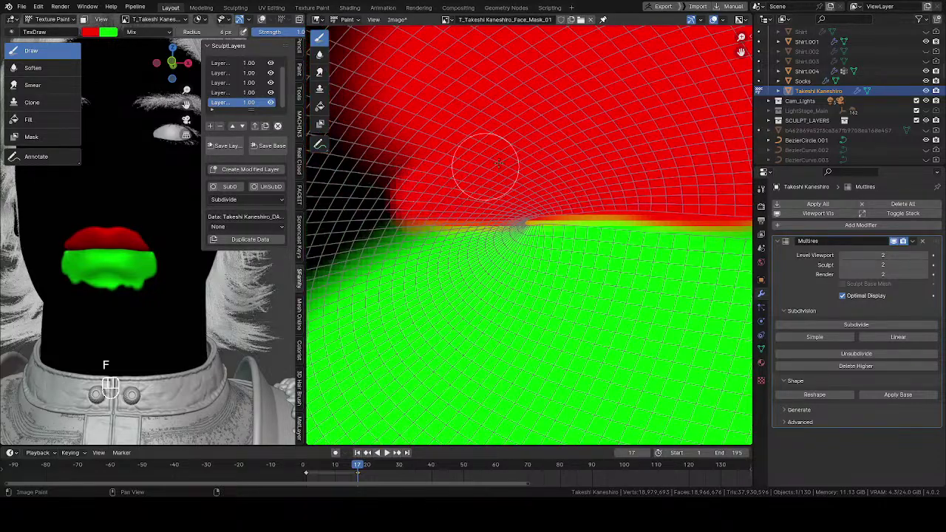
{"action": "middle_click_drag", "start_coordinate": [490, 127], "coordinate": [475, 191]}
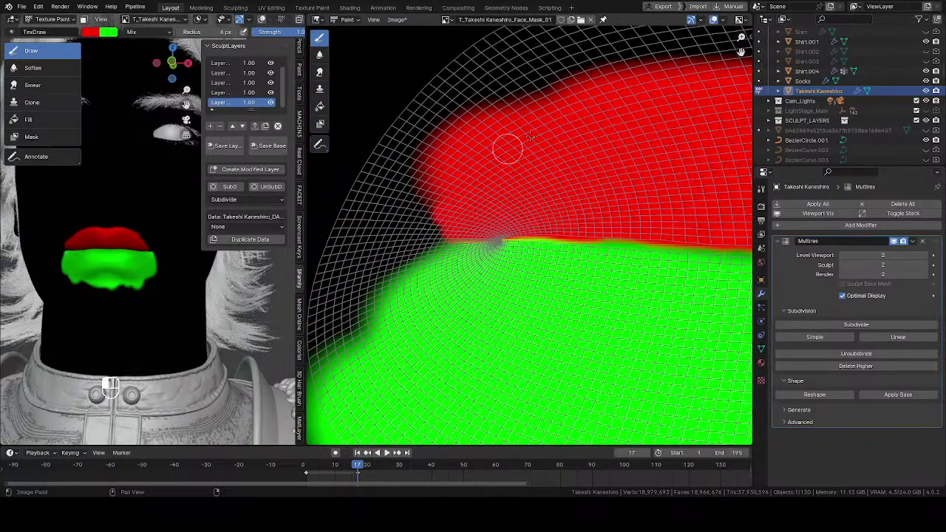
{"action": "middle_click_drag", "start_coordinate": [589, 97], "coordinate": [569, 111]}
Widen the 3D viewport around the mouth, set the brush radius to 42 px and paint the upper lip's corner red on the model
{"action": "middle_click_drag", "start_coordinate": [163, 247], "coordinate": [137, 221]}
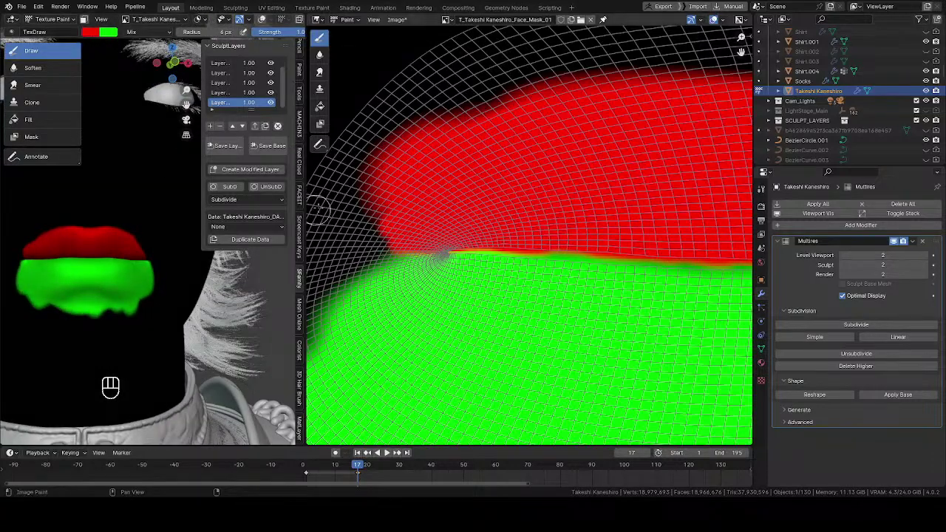
{"action": "left_click_drag", "start_coordinate": [306, 201], "coordinate": [593, 196]}
{"action": "middle_click_drag", "start_coordinate": [284, 220], "coordinate": [399, 169], "text": "shift"}
{"action": "scroll", "coordinate": [322, 174], "scroll_direction": "up", "scroll_amount": 2}
{"action": "middle_click_drag", "start_coordinate": [323, 174], "coordinate": [392, 166]}
{"action": "mouse_move", "coordinate": [391, 166]}
{"action": "middle_mouse_down", "text": "shift"}
{"action": "mouse_move", "coordinate": [362, 197]}
{"action": "mouse_move", "coordinate": [399, 185]}
{"action": "middle_mouse_up", "text": "shift"}
{"action": "middle_click_drag", "start_coordinate": [399, 185], "coordinate": [419, 125]}
{"action": "mouse_move", "coordinate": [296, 212]}
{"action": "middle_mouse_down"}
{"action": "mouse_move", "coordinate": [310, 228]}
{"action": "mouse_move", "coordinate": [306, 194]}
{"action": "middle_mouse_up"}
{"action": "middle_click_drag", "start_coordinate": [303, 229], "coordinate": [296, 242]}
{"action": "key", "text": "f"}
{"action": "left_click", "coordinate": [274, 288]}
{"action": "left_click_drag", "start_coordinate": [244, 284], "coordinate": [230, 294]}
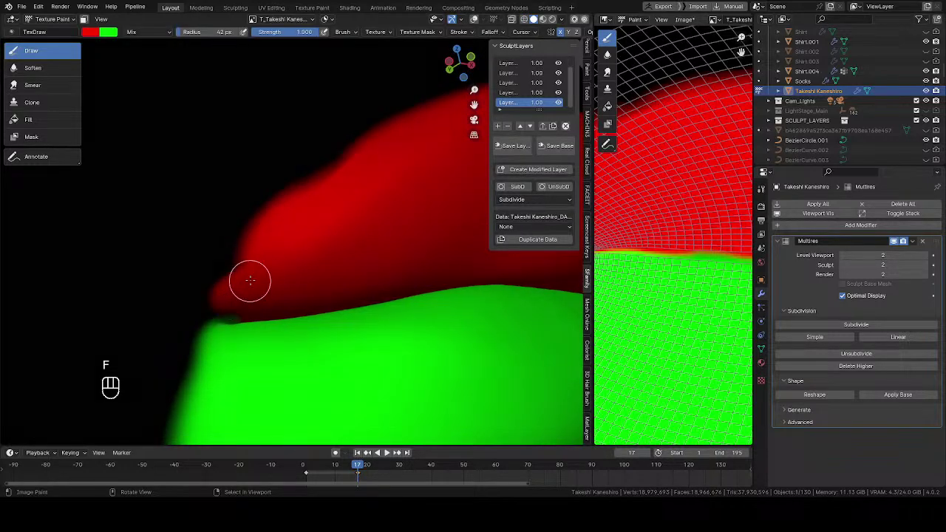
Refine the red at the model's mouth corner with brush radii of 37 px and 27 px, down to the green edge
{"action": "middle_click_drag", "start_coordinate": [251, 279], "coordinate": [246, 289]}
{"action": "key", "text": "f"}
{"action": "left_click", "coordinate": [238, 293]}
{"action": "left_click_drag", "start_coordinate": [236, 297], "coordinate": [229, 307]}
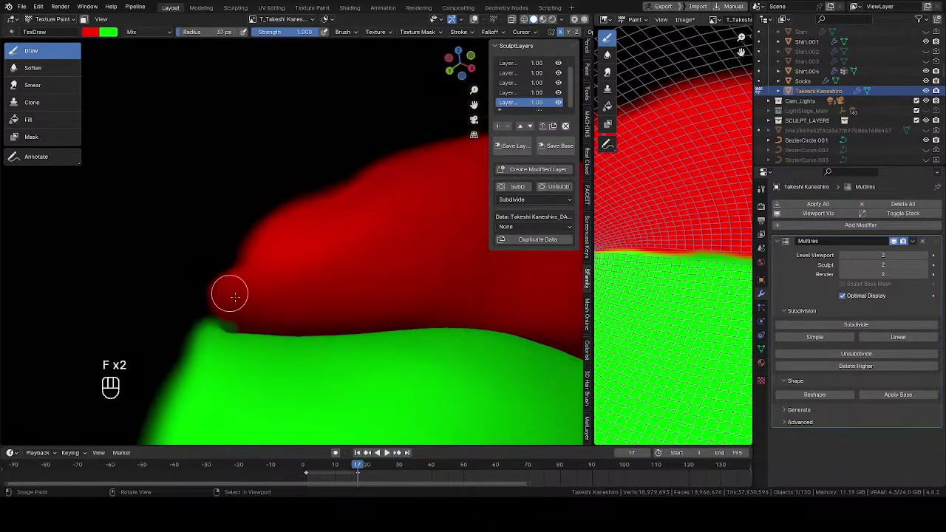
{"action": "key", "text": "f"}
{"action": "left_click", "coordinate": [237, 318]}
{"action": "left_click_drag", "start_coordinate": [237, 318], "coordinate": [230, 320]}
Reduce the brush radius to 8 px and widen the image editor around the lip UVs
{"action": "mouse_move", "coordinate": [619, 214]}
{"action": "middle_mouse_down"}
{"action": "mouse_move", "coordinate": [676, 184]}
{"action": "mouse_move", "coordinate": [687, 107]}
{"action": "middle_mouse_up"}
{"action": "mouse_move", "coordinate": [643, 170]}
{"action": "middle_mouse_down"}
{"action": "mouse_move", "coordinate": [765, 204]}
{"action": "mouse_move", "coordinate": [760, 193]}
{"action": "middle_mouse_up"}
{"action": "key", "text": "f"}
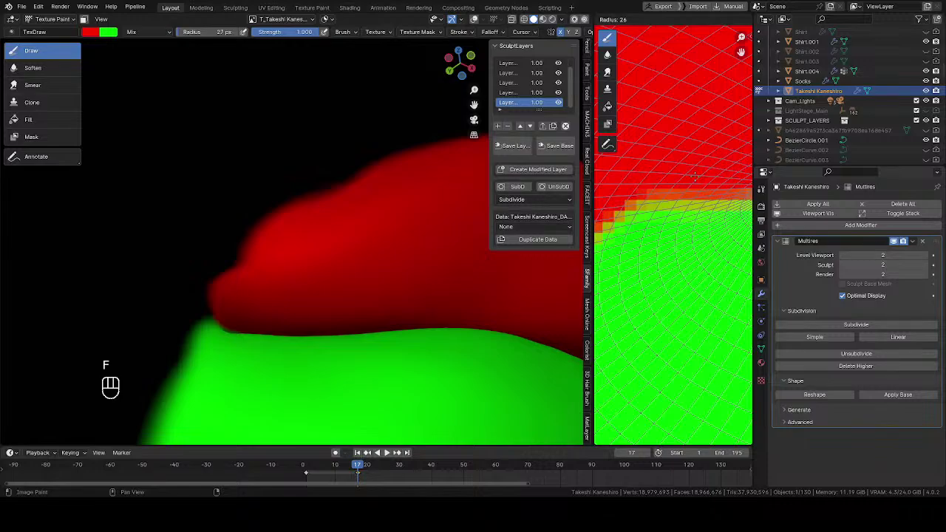
{"action": "left_click", "coordinate": [493, 182]}
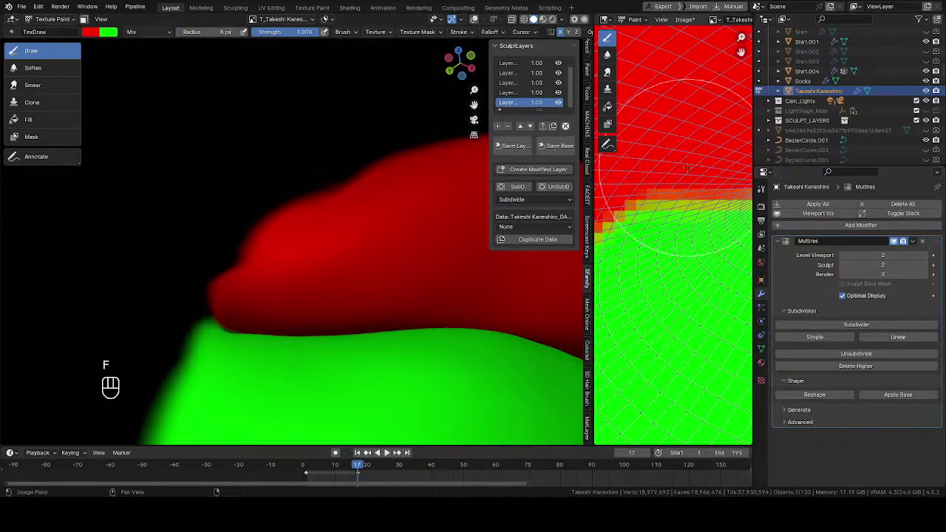
{"action": "left_click_drag", "start_coordinate": [592, 198], "coordinate": [436, 197]}
Set the brush radius to 7 px and paint red over and beyond the right mouth corner of the UV island
{"action": "middle_click_drag", "start_coordinate": [632, 159], "coordinate": [512, 369], "text": "ctrl"}
{"action": "mouse_move", "coordinate": [536, 292]}
{"action": "middle_mouse_down"}
{"action": "mouse_move", "coordinate": [435, 190]}
{"action": "mouse_move", "coordinate": [597, 217]}
{"action": "mouse_move", "coordinate": [472, 252]}
{"action": "middle_mouse_up"}
{"action": "middle_click_drag", "start_coordinate": [609, 215], "coordinate": [538, 270]}
{"action": "middle_click_drag", "start_coordinate": [565, 264], "coordinate": [557, 143], "text": "ctrl"}
{"action": "key", "text": "f"}
{"action": "left_click", "coordinate": [576, 147]}
{"action": "mouse_move", "coordinate": [495, 108]}
{"action": "left_mouse_down"}
{"action": "mouse_move", "coordinate": [645, 181]}
{"action": "mouse_move", "coordinate": [696, 194]}
{"action": "left_mouse_up"}
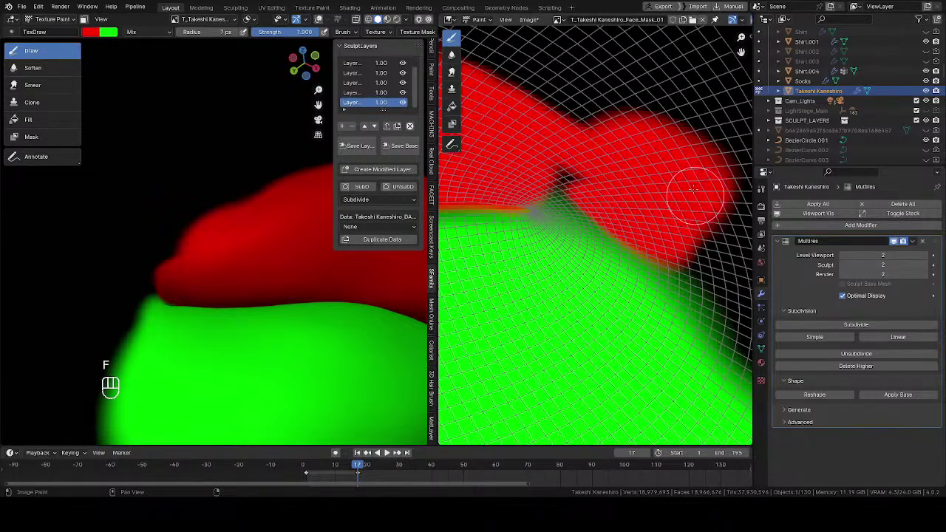
{"action": "mouse_move", "coordinate": [547, 161]}
{"action": "left_mouse_down"}
{"action": "mouse_move", "coordinate": [574, 168]}
{"action": "mouse_move", "coordinate": [584, 189]}
{"action": "left_mouse_up"}
Set the brush radius to 6 px and fill the remaining gap above the right corner's seam with red
{"action": "mouse_move", "coordinate": [537, 178]}
{"action": "middle_mouse_down"}
{"action": "mouse_move", "coordinate": [581, 196]}
{"action": "mouse_move", "coordinate": [635, 175]}
{"action": "middle_mouse_up"}
{"action": "key", "text": "f"}
{"action": "left_click", "coordinate": [634, 175]}
{"action": "mouse_move", "coordinate": [551, 184]}
{"action": "left_mouse_down"}
{"action": "mouse_move", "coordinate": [576, 197]}
{"action": "mouse_move", "coordinate": [582, 188]}
{"action": "left_mouse_up"}
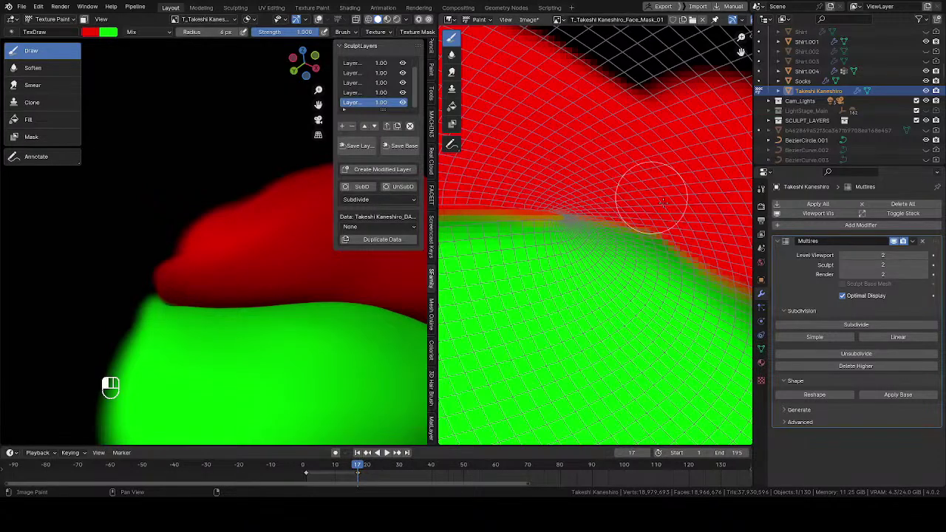
Set the brush radius to 28 px and smooth the red outer edge of the upper lip's opposite corner on the model
{"action": "middle_click_drag", "start_coordinate": [247, 289], "coordinate": [194, 290], "text": "shift"}
{"action": "middle_click_drag", "start_coordinate": [193, 289], "coordinate": [275, 301], "text": "ctrl"}
{"action": "middle_click_drag", "start_coordinate": [275, 301], "coordinate": [225, 211], "text": "shift"}
{"action": "middle_click_drag", "start_coordinate": [225, 210], "coordinate": [286, 299]}
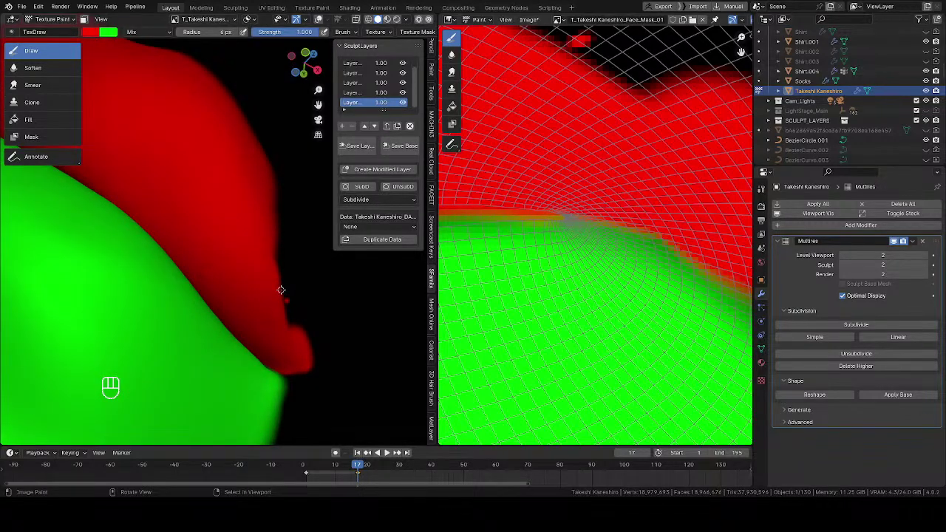
{"action": "key", "text": "f"}
{"action": "left_click", "coordinate": [296, 291]}
{"action": "left_click_drag", "start_coordinate": [265, 225], "coordinate": [294, 358]}
{"action": "left_click_drag", "start_coordinate": [272, 246], "coordinate": [293, 342]}
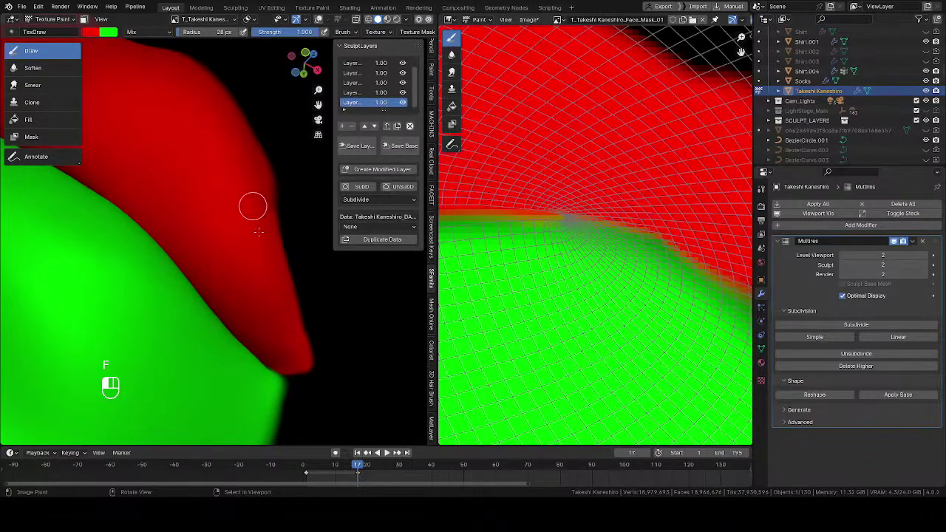
Enable X-axis mirrored painting and set the brush radius to 39 px
{"action": "middle_click_drag", "start_coordinate": [257, 241], "coordinate": [294, 306], "text": "ctrl"}
{"action": "mouse_move", "coordinate": [577, 179]}
{"action": "middle_mouse_down", "text": "ctrl"}
{"action": "mouse_move", "coordinate": [625, 371]}
{"action": "mouse_move", "coordinate": [638, 185]}
{"action": "mouse_move", "coordinate": [595, 164]}
{"action": "mouse_move", "coordinate": [582, 194]}
{"action": "mouse_move", "coordinate": [610, 122]}
{"action": "mouse_move", "coordinate": [624, 310]}
{"action": "middle_mouse_up", "text": "ctrl"}
{"action": "middle_click_drag", "start_coordinate": [624, 310], "coordinate": [525, 325]}
{"action": "mouse_move", "coordinate": [210, 188]}
{"action": "middle_mouse_down"}
{"action": "mouse_move", "coordinate": [152, 240]}
{"action": "mouse_move", "coordinate": [175, 241]}
{"action": "mouse_move", "coordinate": [203, 207]}
{"action": "mouse_move", "coordinate": [261, 99]}
{"action": "middle_mouse_up"}
{"action": "key", "text": "q"}
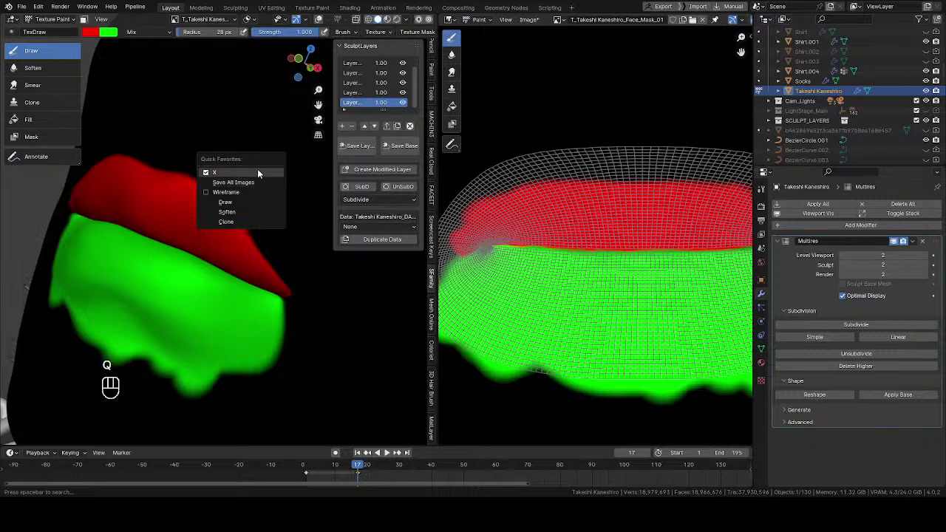
{"action": "left_click", "coordinate": [257, 171]}
{"action": "scroll", "coordinate": [250, 221], "scroll_direction": "up", "scroll_amount": 1}
{"action": "key", "text": "f"}
{"action": "left_click", "coordinate": [253, 180]}
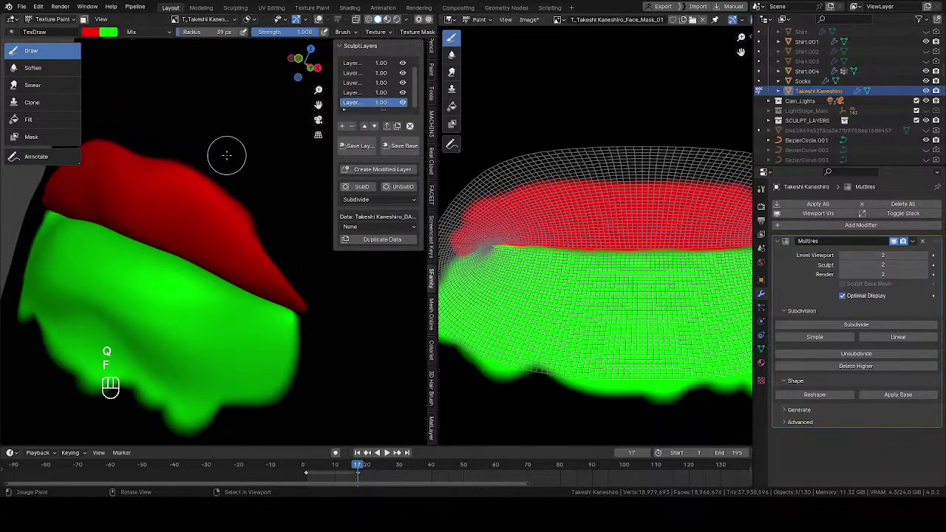
Sample black from the face as the brush colour and trim the upper edge of the red lip with it
{"action": "key", "text": "shift+x"}
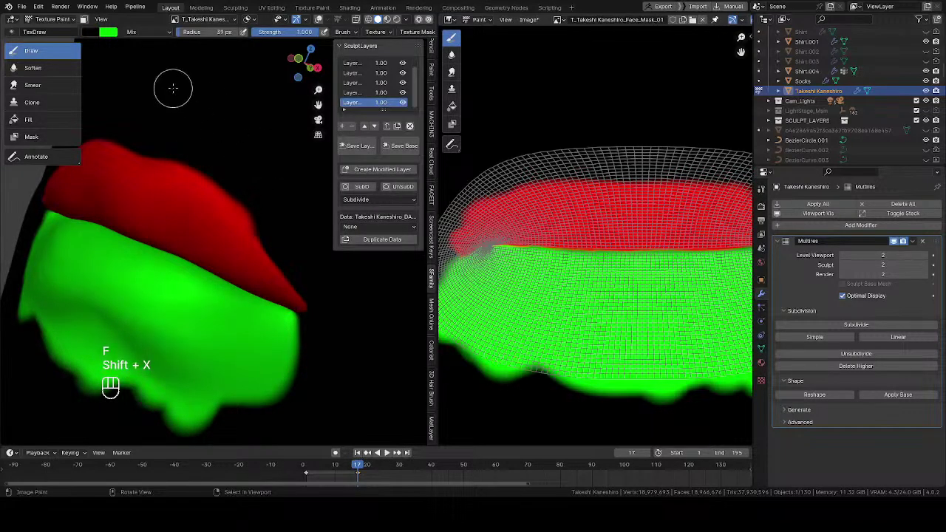
{"action": "key", "text": "w"}
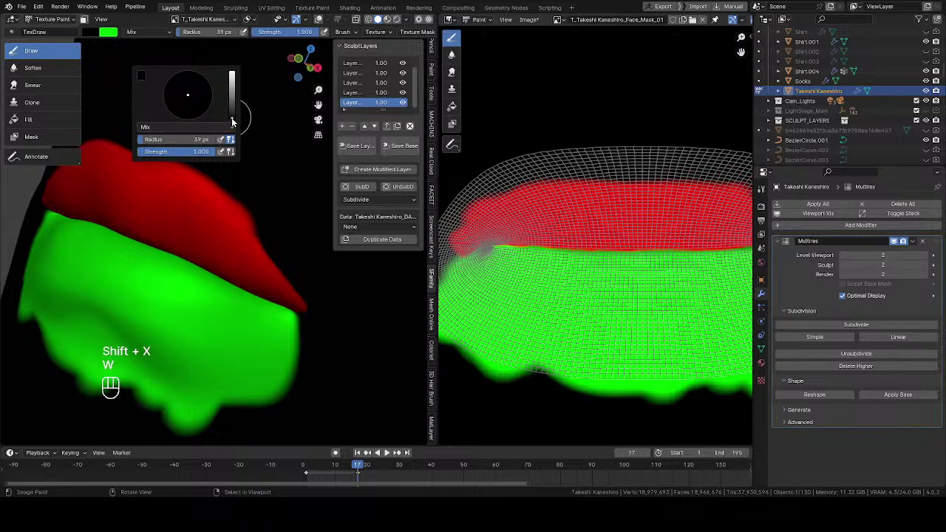
{"action": "middle_click_drag", "start_coordinate": [255, 223], "coordinate": [205, 175]}
{"action": "mouse_move", "coordinate": [208, 176]}
{"action": "left_mouse_down"}
{"action": "mouse_move", "coordinate": [249, 199]}
{"action": "mouse_move", "coordinate": [156, 152]}
{"action": "mouse_move", "coordinate": [249, 213]}
{"action": "mouse_move", "coordinate": [222, 189]}
{"action": "mouse_move", "coordinate": [287, 251]}
{"action": "left_mouse_up"}
Display the mesh wireframe overlay on the head in the 3D viewport
{"action": "key", "text": "q"}
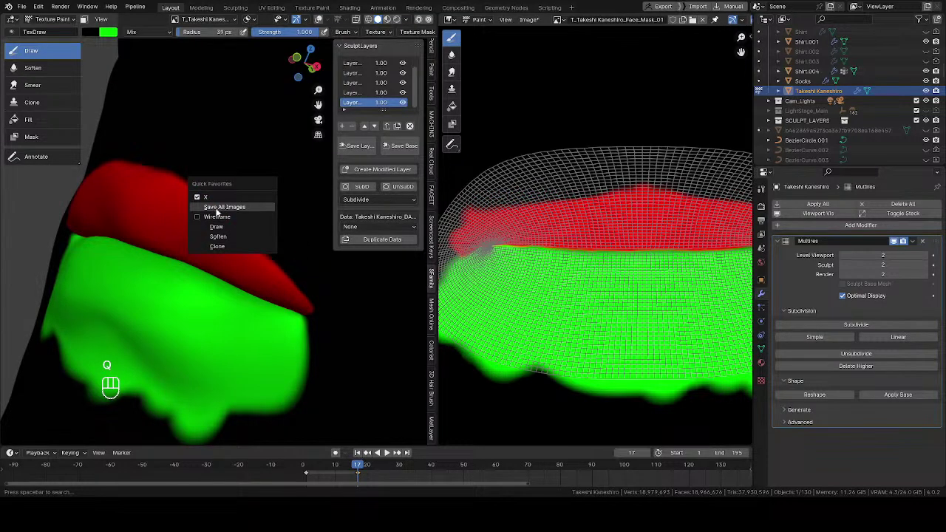
{"action": "left_click", "coordinate": [219, 214]}
{"action": "middle_click_drag", "start_coordinate": [235, 183], "coordinate": [271, 212], "text": "shift"}
{"action": "key", "text": "z"}
{"action": "mouse_move", "coordinate": [228, 103]}
{"action": "middle_mouse_down"}
{"action": "mouse_move", "coordinate": [200, 211]}
{"action": "mouse_move", "coordinate": [152, 153]}
{"action": "mouse_move", "coordinate": [116, 160]}
{"action": "middle_mouse_up"}
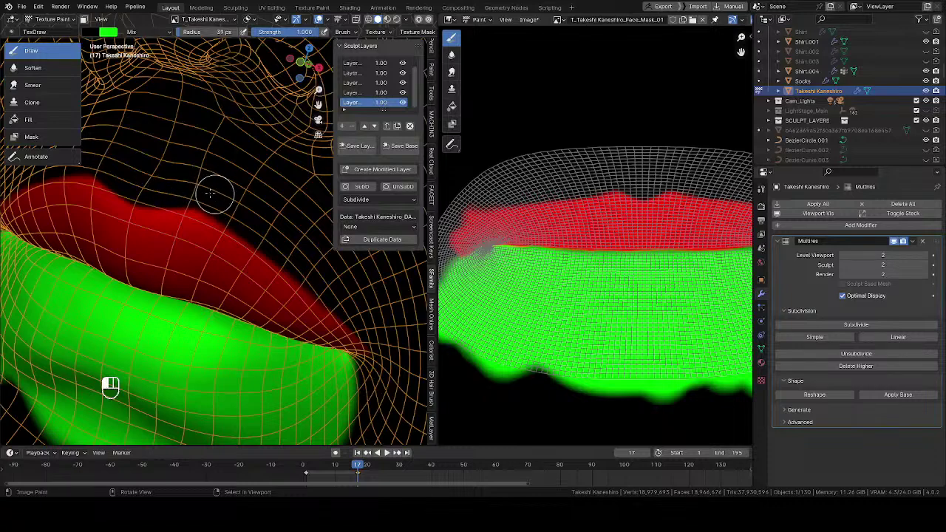
Set the brush radius to 46 px and trim the upper lip's outer edge in black along the wireframe
{"action": "middle_click_drag", "start_coordinate": [251, 219], "coordinate": [274, 247]}
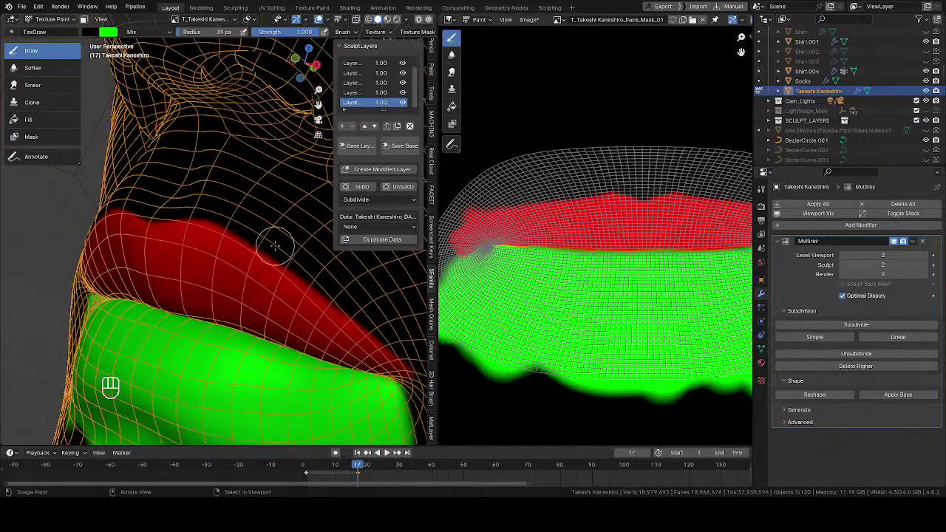
{"action": "key", "text": "f"}
{"action": "left_click", "coordinate": [294, 241]}
{"action": "middle_click_drag", "start_coordinate": [314, 273], "coordinate": [243, 234], "text": "shift"}
{"action": "mouse_move", "coordinate": [219, 222]}
{"action": "left_mouse_down"}
{"action": "mouse_move", "coordinate": [259, 253]}
{"action": "mouse_move", "coordinate": [243, 254]}
{"action": "mouse_move", "coordinate": [302, 294]}
{"action": "mouse_move", "coordinate": [286, 282]}
{"action": "left_mouse_up"}
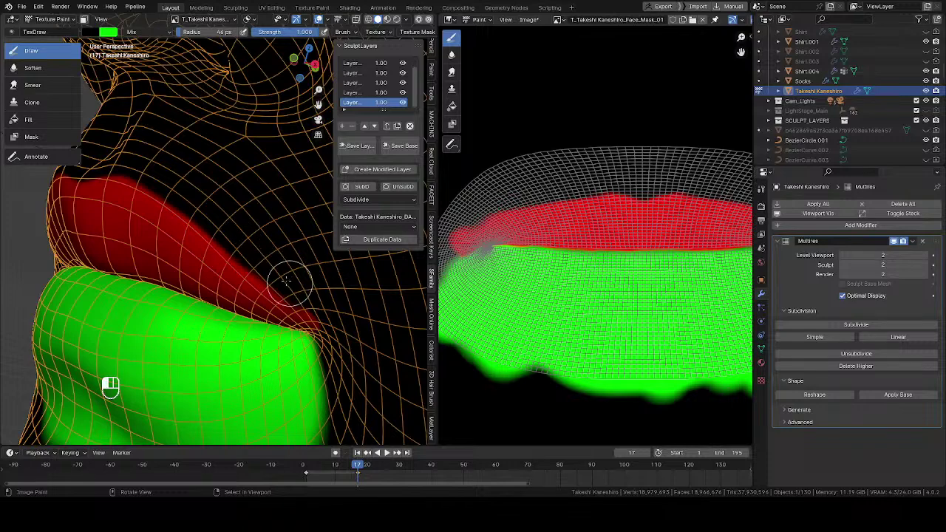
Set the brush radius to 49 px and paint black along the upper lip's edge to taper the red into the mouth corner
{"action": "mouse_move", "coordinate": [266, 264]}
{"action": "middle_mouse_down", "text": "shift"}
{"action": "mouse_move", "coordinate": [191, 228]}
{"action": "mouse_move", "coordinate": [182, 200]}
{"action": "mouse_move", "coordinate": [154, 190]}
{"action": "middle_mouse_up", "text": "shift"}
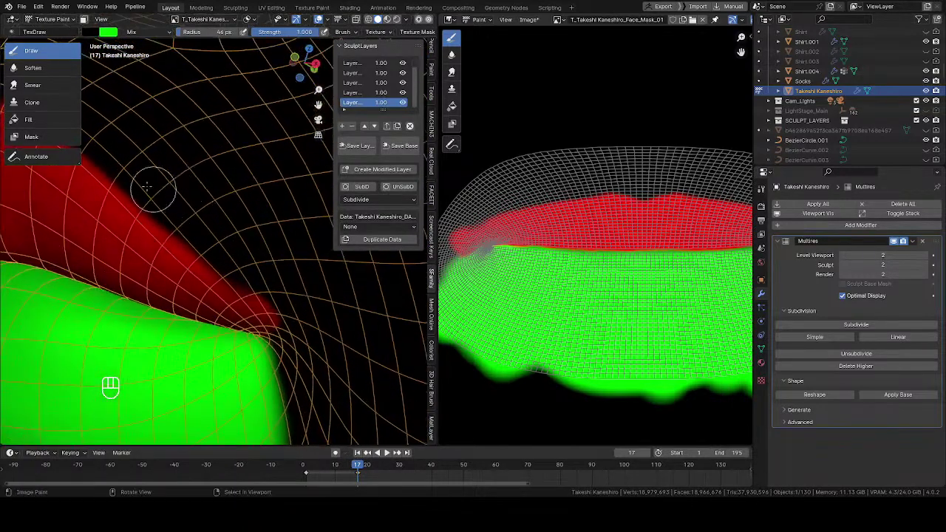
{"action": "key", "text": "f"}
{"action": "left_click", "coordinate": [196, 236]}
{"action": "mouse_move", "coordinate": [195, 236]}
{"action": "left_mouse_down"}
{"action": "mouse_move", "coordinate": [276, 301]}
{"action": "mouse_move", "coordinate": [268, 305]}
{"action": "mouse_move", "coordinate": [240, 277]}
{"action": "mouse_move", "coordinate": [287, 332]}
{"action": "left_mouse_up"}
{"action": "middle_click_drag", "start_coordinate": [244, 277], "coordinate": [223, 244]}
{"action": "left_click_drag", "start_coordinate": [164, 213], "coordinate": [272, 315]}
{"action": "left_click_drag", "start_coordinate": [194, 246], "coordinate": [296, 342]}
{"action": "left_click_drag", "start_coordinate": [241, 291], "coordinate": [287, 334]}
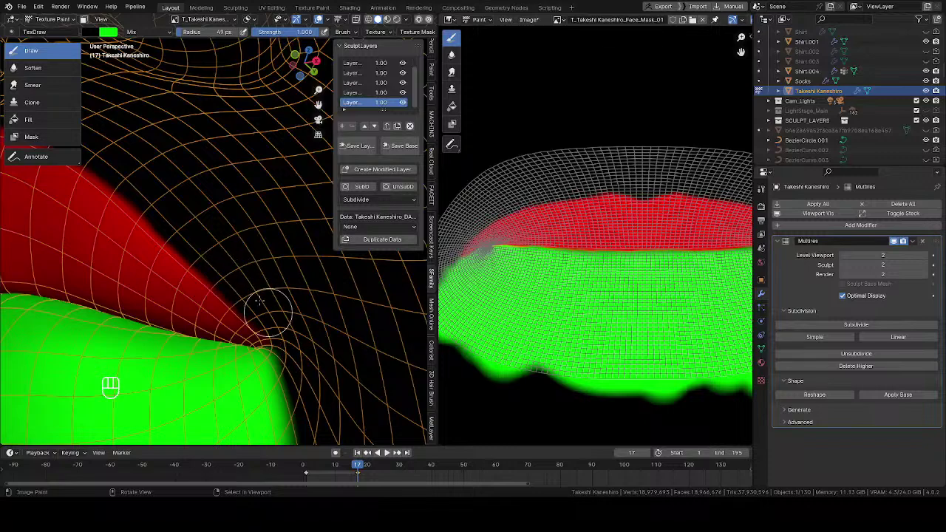
{"action": "middle_click_drag", "start_coordinate": [238, 279], "coordinate": [256, 315]}
{"action": "left_click_drag", "start_coordinate": [121, 177], "coordinate": [152, 202]}
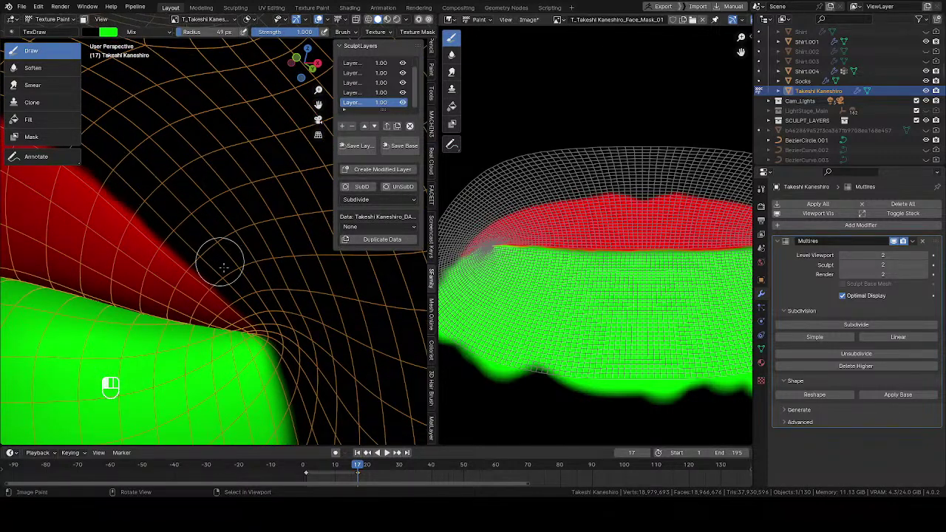
{"action": "middle_click_drag", "start_coordinate": [221, 264], "coordinate": [242, 295]}
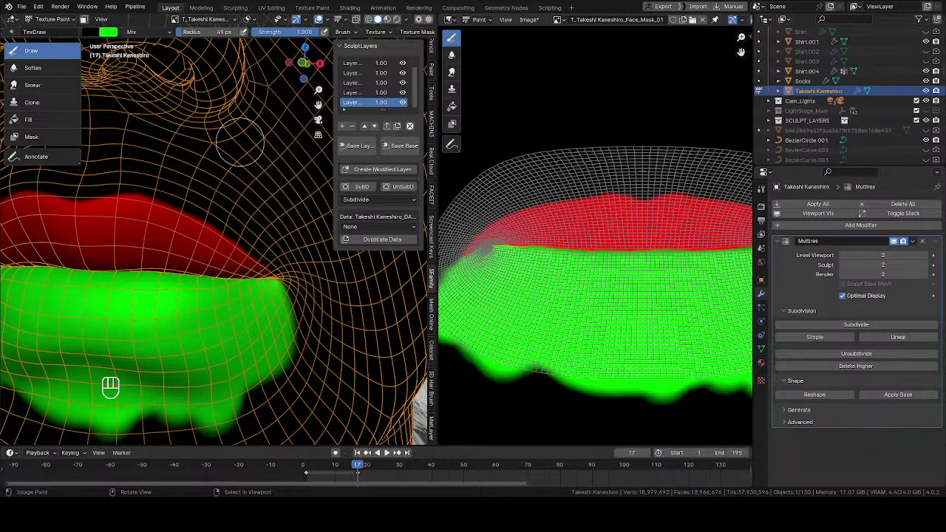
Set the brush radius to 67 px and paint black over the excess green below the lower lip, tapering it to the mouth corner
{"action": "mouse_move", "coordinate": [236, 272]}
{"action": "middle_mouse_down", "text": "shift"}
{"action": "mouse_move", "coordinate": [251, 222]}
{"action": "mouse_move", "coordinate": [270, 249]}
{"action": "mouse_move", "coordinate": [233, 252]}
{"action": "middle_mouse_up", "text": "shift"}
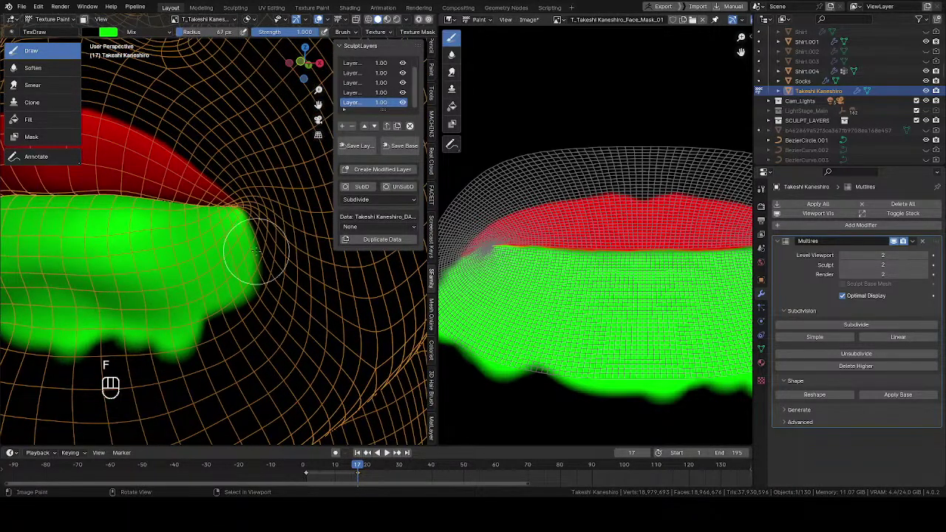
{"action": "key", "text": "f"}
{"action": "mouse_move", "coordinate": [256, 229]}
{"action": "left_mouse_down"}
{"action": "mouse_move", "coordinate": [218, 341]}
{"action": "mouse_move", "coordinate": [172, 314]}
{"action": "mouse_move", "coordinate": [152, 326]}
{"action": "left_mouse_up"}
{"action": "left_click_drag", "start_coordinate": [253, 250], "coordinate": [124, 331]}
{"action": "mouse_move", "coordinate": [238, 244]}
{"action": "left_mouse_down"}
{"action": "mouse_move", "coordinate": [122, 321]}
{"action": "mouse_move", "coordinate": [99, 314]}
{"action": "left_mouse_up"}
{"action": "mouse_move", "coordinate": [176, 274]}
{"action": "left_mouse_down"}
{"action": "mouse_move", "coordinate": [46, 305]}
{"action": "mouse_move", "coordinate": [196, 260]}
{"action": "mouse_move", "coordinate": [26, 283]}
{"action": "mouse_move", "coordinate": [178, 278]}
{"action": "left_mouse_up"}
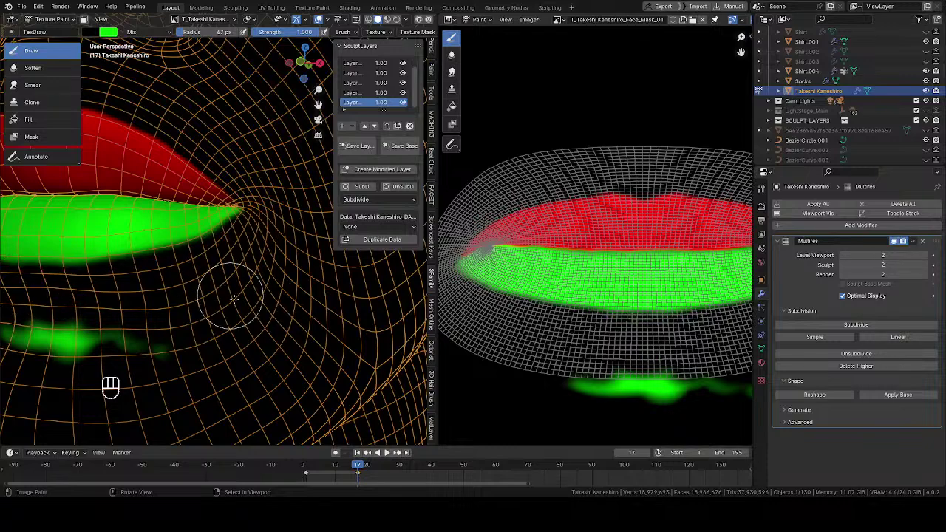
{"action": "mouse_move", "coordinate": [155, 353]}
{"action": "left_mouse_down"}
{"action": "mouse_move", "coordinate": [76, 354]}
{"action": "mouse_move", "coordinate": [86, 339]}
{"action": "mouse_move", "coordinate": [93, 352]}
{"action": "left_mouse_up"}
Switch the brush to green, set its radius to 84 px and extend the lower lip's bottom edge with smooth strokes
{"action": "mouse_move", "coordinate": [111, 294]}
{"action": "middle_mouse_down", "text": "shift"}
{"action": "mouse_move", "coordinate": [242, 322]}
{"action": "mouse_move", "coordinate": [211, 306]}
{"action": "mouse_move", "coordinate": [328, 231]}
{"action": "mouse_move", "coordinate": [222, 263]}
{"action": "middle_mouse_up", "text": "shift"}
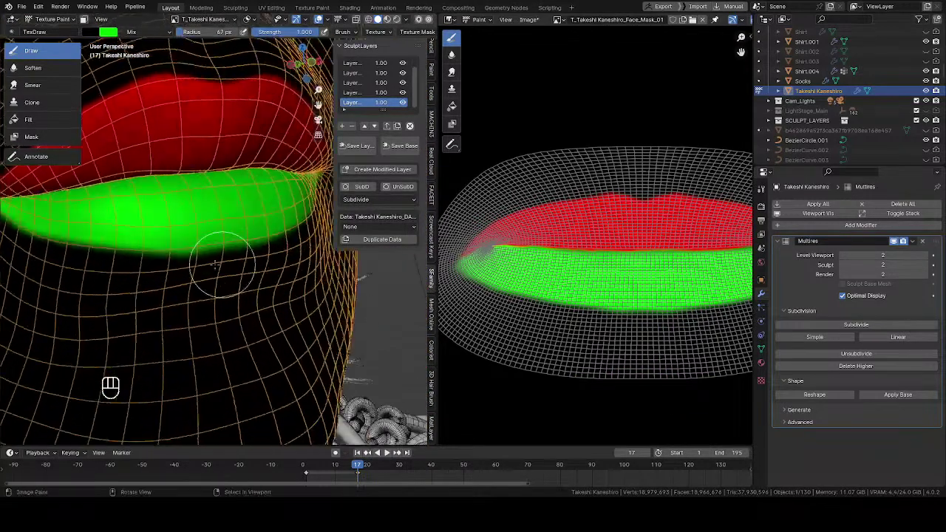
{"action": "key", "text": "f"}
{"action": "left_click", "coordinate": [167, 291]}
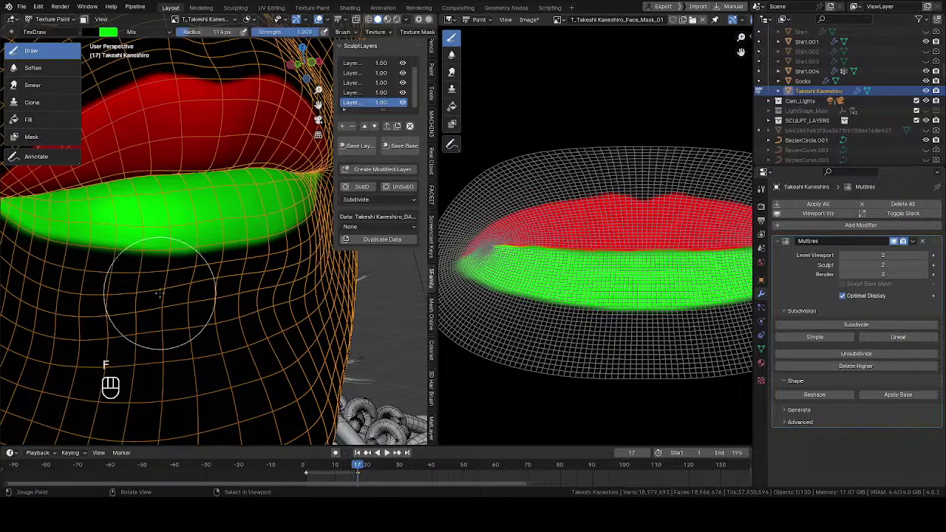
{"action": "middle_click_drag", "start_coordinate": [163, 294], "coordinate": [203, 288]}
{"action": "middle_click_drag", "start_coordinate": [203, 288], "coordinate": [164, 220], "text": "ctrl"}
{"action": "key", "text": "x"}
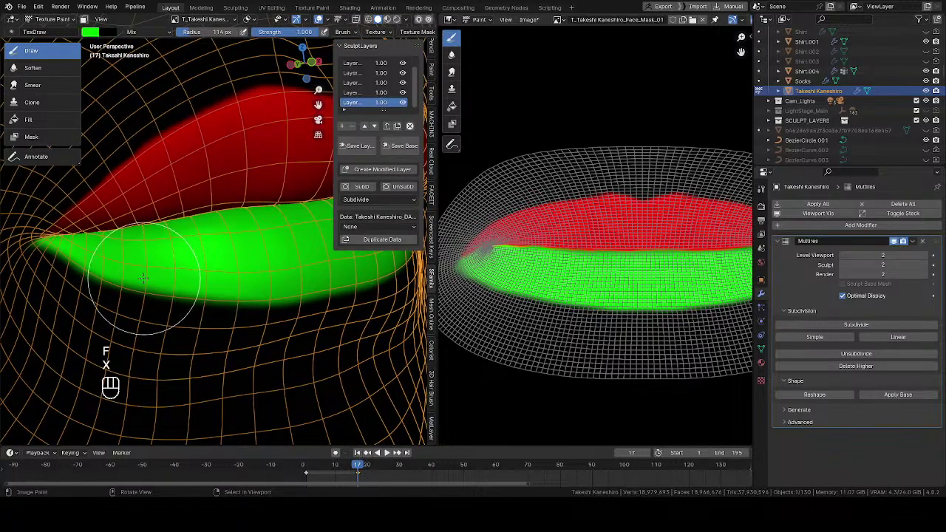
{"action": "key", "text": "f"}
{"action": "left_click_drag", "start_coordinate": [115, 276], "coordinate": [115, 302], "text": "shift"}
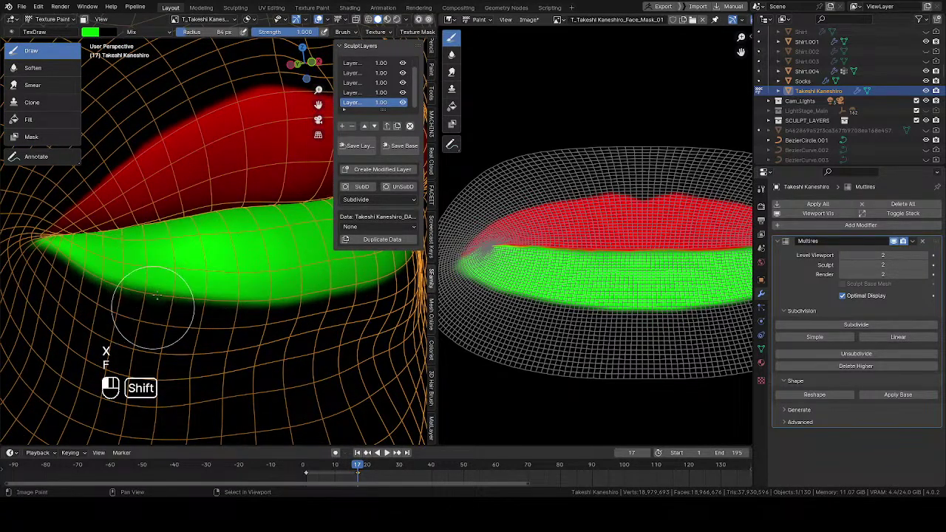
{"action": "mouse_move", "coordinate": [211, 327]}
{"action": "left_mouse_down", "text": "shift"}
{"action": "mouse_move", "coordinate": [279, 325]}
{"action": "mouse_move", "coordinate": [327, 301]}
{"action": "mouse_move", "coordinate": [336, 309]}
{"action": "left_mouse_up", "text": "shift"}
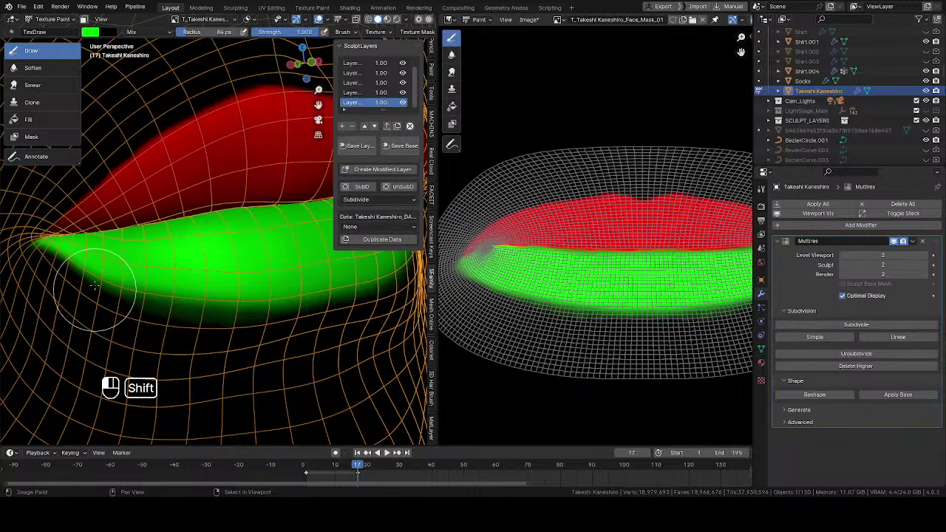
{"action": "mouse_move", "coordinate": [94, 284]}
{"action": "left_mouse_down", "text": "shift"}
{"action": "mouse_move", "coordinate": [46, 263]}
{"action": "mouse_move", "coordinate": [148, 292]}
{"action": "left_mouse_up", "text": "shift"}
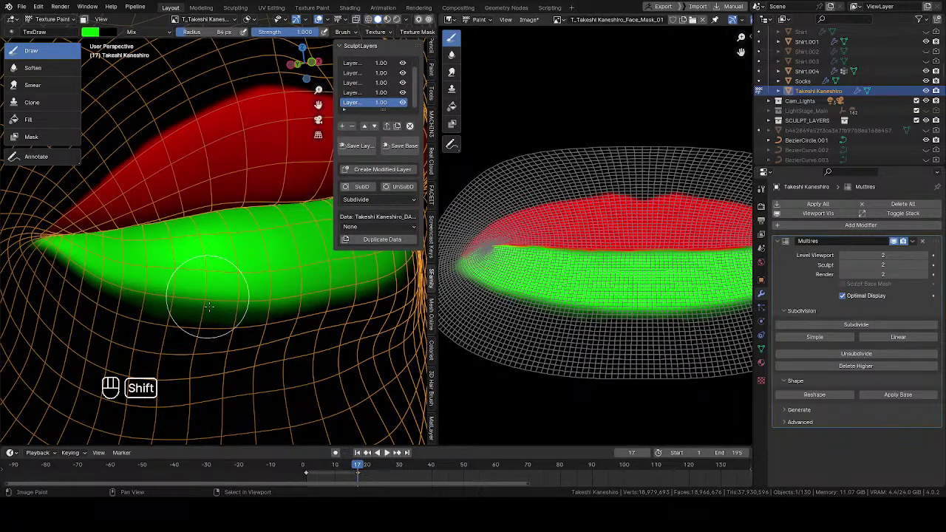
Switch the brush to black, set its radius to 85 px and trim the green lower lip's edge at the mouth corner
{"action": "middle_click_drag", "start_coordinate": [239, 310], "coordinate": [193, 303]}
{"action": "key", "text": "f"}
{"action": "left_click", "coordinate": [158, 297]}
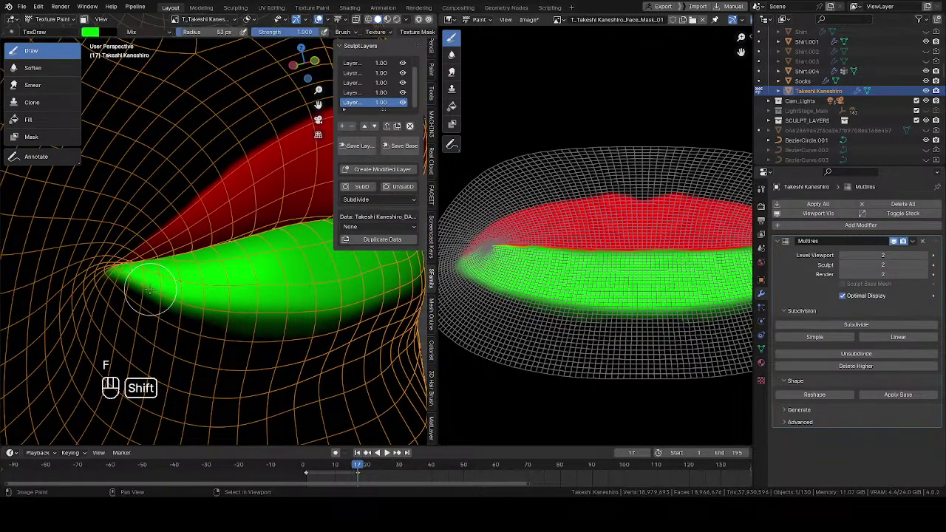
{"action": "scroll", "coordinate": [148, 266], "scroll_direction": "up", "scroll_amount": 2}
{"action": "mouse_move", "coordinate": [148, 266]}
{"action": "middle_mouse_down"}
{"action": "mouse_move", "coordinate": [100, 286]}
{"action": "mouse_move", "coordinate": [169, 245]}
{"action": "mouse_move", "coordinate": [148, 270]}
{"action": "middle_mouse_up"}
{"action": "key", "text": "x"}
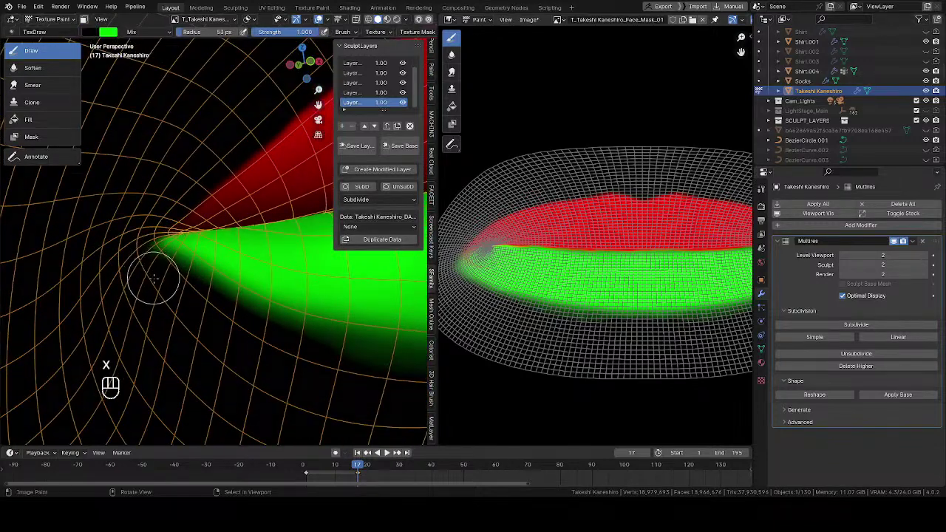
{"action": "key", "text": "f"}
{"action": "left_click", "coordinate": [141, 253]}
{"action": "left_click_drag", "start_coordinate": [131, 253], "coordinate": [264, 355]}
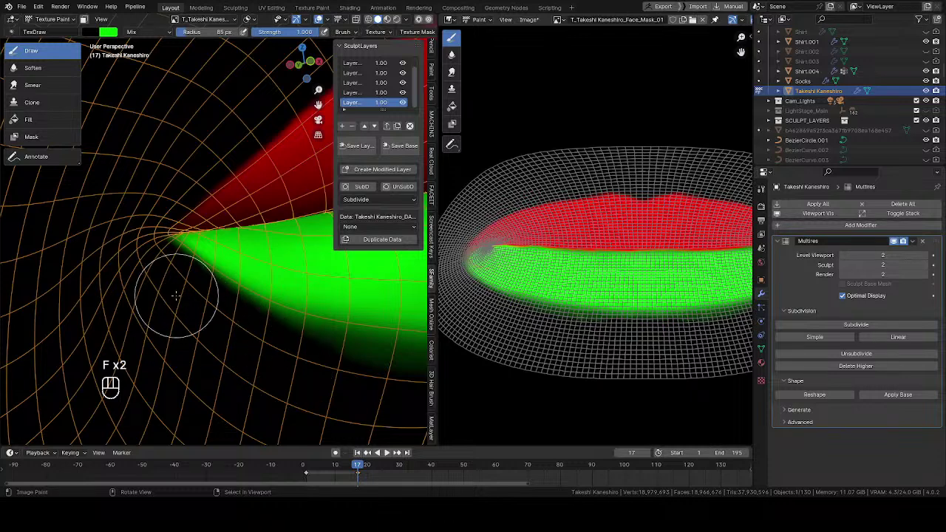
Set the brush radius to 100 px and trim the upper lip's outer edge in black from the mouth corner to the cupid's bow
{"action": "key", "text": "f"}
{"action": "left_click", "coordinate": [206, 309]}
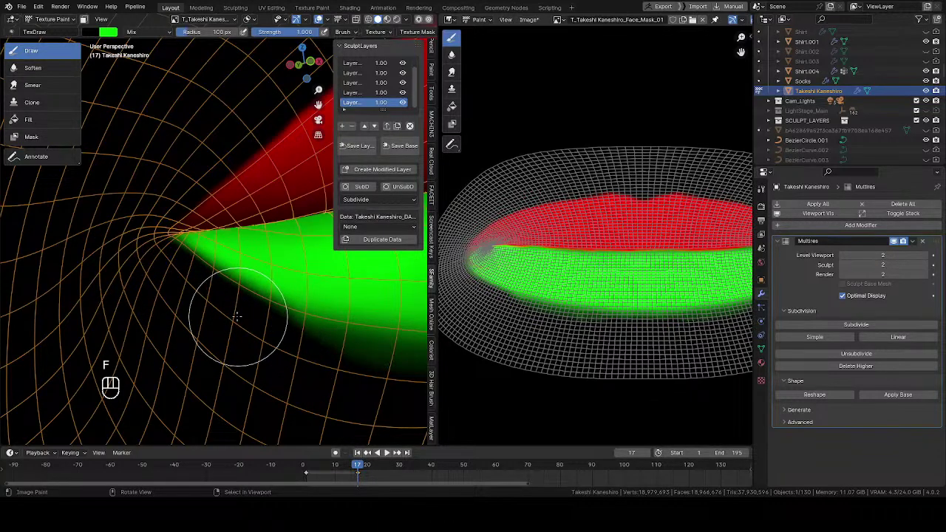
{"action": "middle_click_drag", "start_coordinate": [306, 369], "coordinate": [201, 301]}
{"action": "middle_click_drag", "start_coordinate": [180, 249], "coordinate": [201, 278], "text": "shift"}
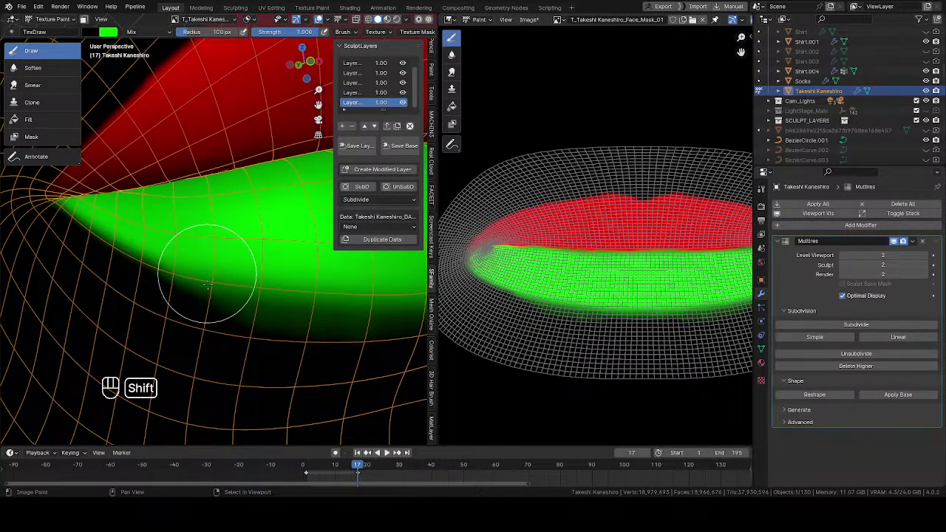
{"action": "middle_click_drag", "start_coordinate": [218, 336], "coordinate": [222, 254], "text": "shift"}
{"action": "left_click_drag", "start_coordinate": [109, 263], "coordinate": [244, 148], "text": "shift"}
{"action": "middle_click_drag", "start_coordinate": [266, 124], "coordinate": [136, 210], "text": "shift"}
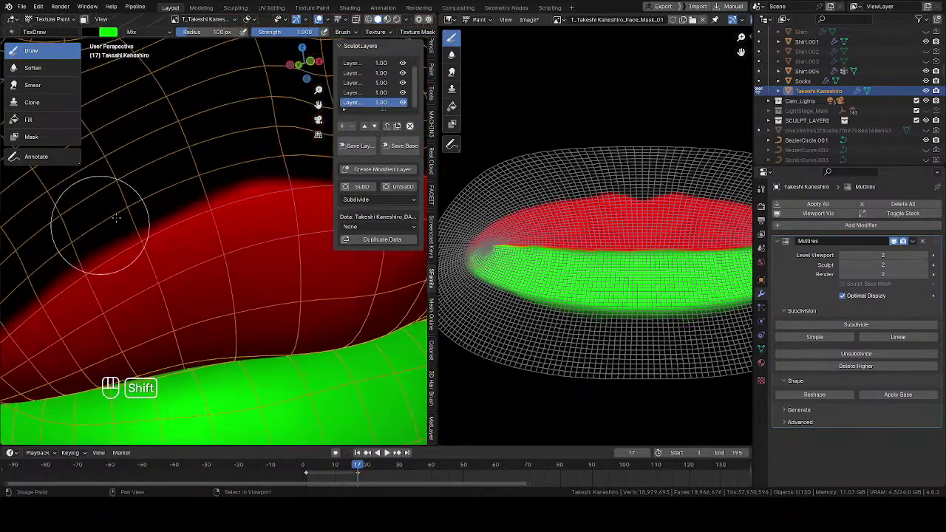
{"action": "mouse_move", "coordinate": [232, 166]}
{"action": "left_mouse_down", "text": "shift"}
{"action": "mouse_move", "coordinate": [210, 168]}
{"action": "mouse_move", "coordinate": [267, 140]}
{"action": "mouse_move", "coordinate": [297, 167]}
{"action": "left_mouse_up", "text": "shift"}
{"action": "middle_click_drag", "start_coordinate": [292, 169], "coordinate": [213, 173], "text": "shift"}
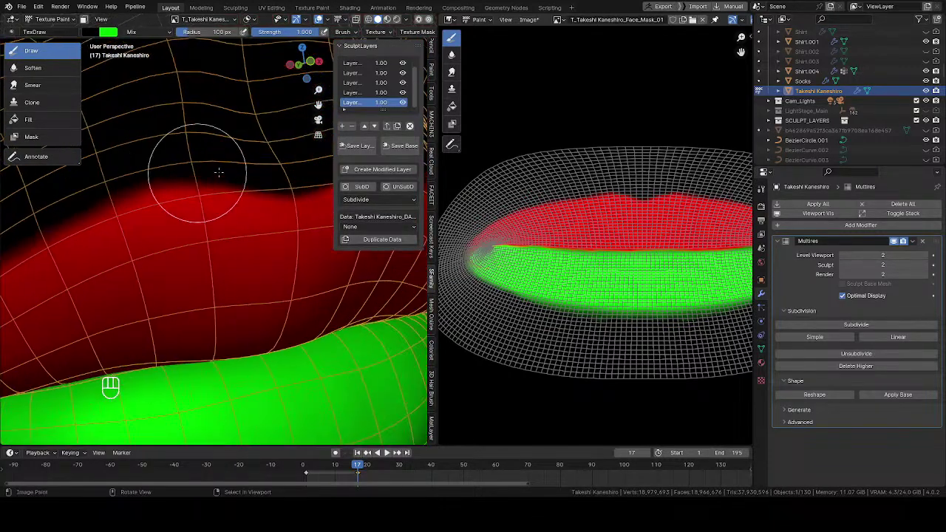
{"action": "mouse_move", "coordinate": [197, 162]}
{"action": "left_mouse_down", "text": "shift"}
{"action": "mouse_move", "coordinate": [297, 196]}
{"action": "mouse_move", "coordinate": [238, 173]}
{"action": "left_mouse_up", "text": "shift"}
Set the brush radius to 148 px and smooth the upper lip's outer edge in black from the peak toward the mouth corner
{"action": "middle_click_drag", "start_coordinate": [110, 199], "coordinate": [230, 159], "text": "shift"}
{"action": "key", "text": "f"}
{"action": "left_click", "coordinate": [242, 145]}
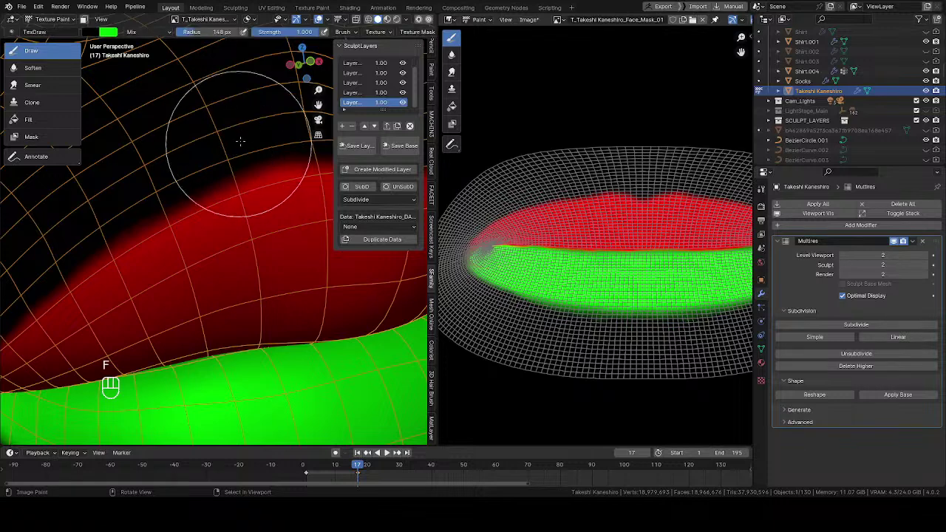
{"action": "left_click_drag", "start_coordinate": [238, 145], "coordinate": [89, 215], "text": "shift"}
{"action": "middle_click_drag", "start_coordinate": [89, 210], "coordinate": [237, 153], "text": "shift"}
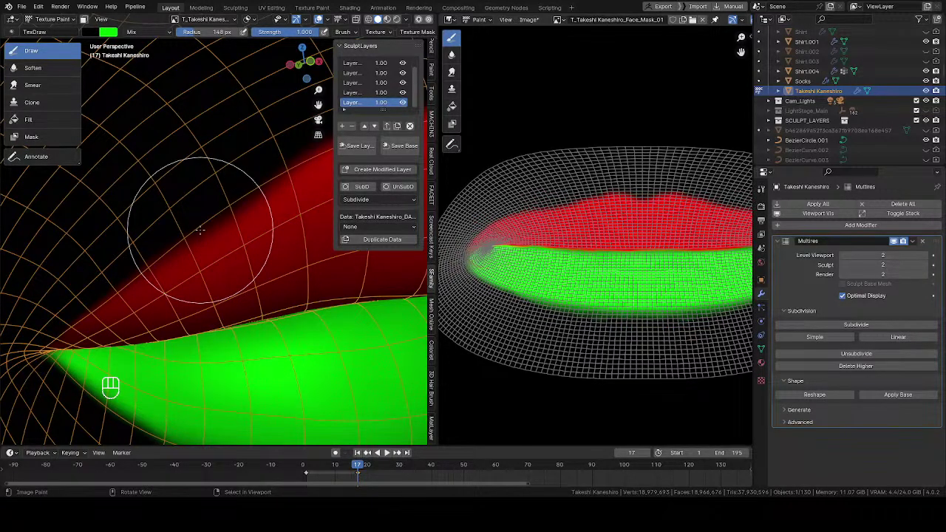
Set the brush colour to red with a 90 px radius, try a stroke along the upper lip's edge and undo it
{"action": "middle_click_drag", "start_coordinate": [200, 230], "coordinate": [188, 141], "text": "shift"}
{"action": "key", "text": "w"}
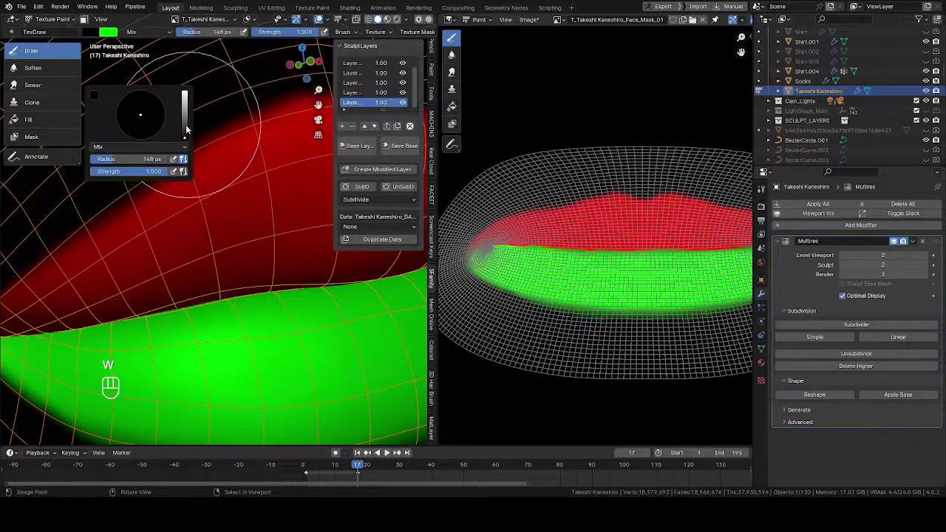
{"action": "left_click_drag", "start_coordinate": [186, 128], "coordinate": [185, 68]}
{"action": "left_click_drag", "start_coordinate": [140, 115], "coordinate": [139, 139]}
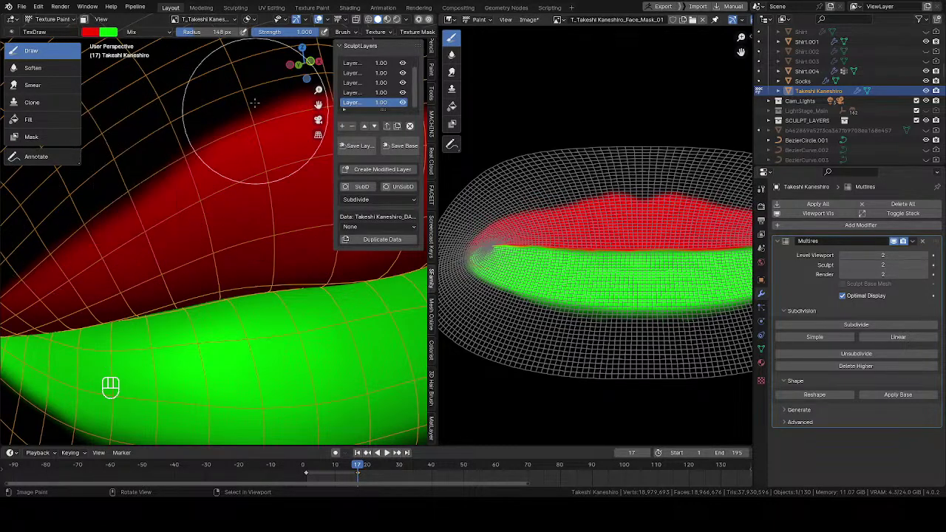
{"action": "key", "text": "f"}
{"action": "left_click", "coordinate": [197, 201]}
{"action": "mouse_move", "coordinate": [205, 185]}
{"action": "left_mouse_down"}
{"action": "mouse_move", "coordinate": [97, 252]}
{"action": "mouse_move", "coordinate": [111, 244]}
{"action": "left_mouse_up"}
{"action": "key", "text": "ctrl+z"}
Sample the dark colour above the upper lip, try trimming the red edge with it and undo the strokes
{"action": "middle_click_drag", "start_coordinate": [261, 126], "coordinate": [241, 179]}
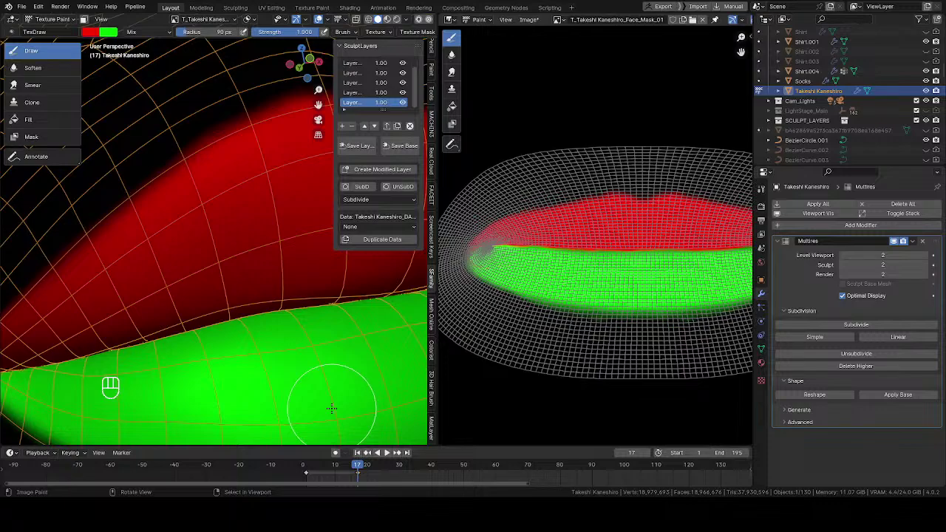
{"action": "mouse_move", "coordinate": [180, 257]}
{"action": "middle_mouse_down", "text": "ctrl"}
{"action": "mouse_move", "coordinate": [174, 325]}
{"action": "mouse_move", "coordinate": [151, 284]}
{"action": "mouse_move", "coordinate": [175, 264]}
{"action": "middle_mouse_up", "text": "ctrl"}
{"action": "scroll", "coordinate": [175, 264], "scroll_direction": "up", "scroll_amount": 8}
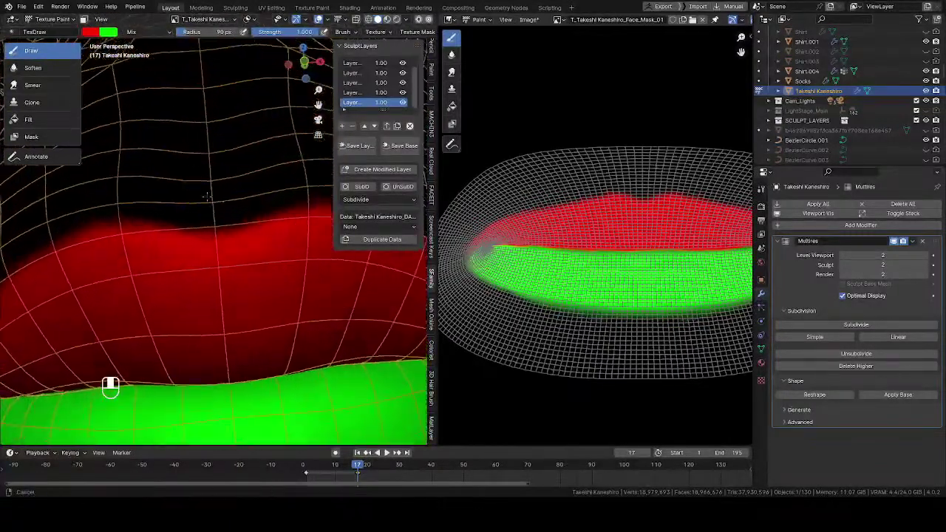
{"action": "middle_click_drag", "start_coordinate": [154, 207], "coordinate": [236, 205], "text": "shift"}
{"action": "key", "text": "shift+x"}
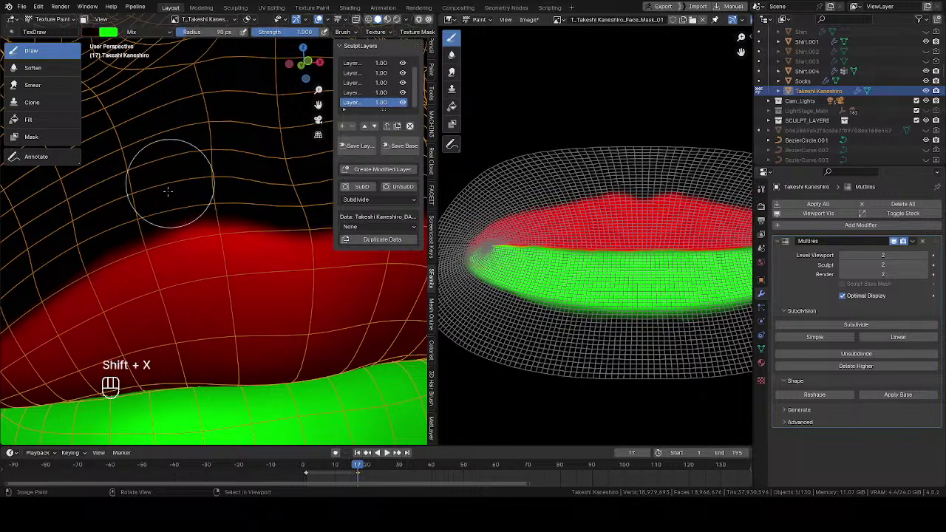
{"action": "mouse_move", "coordinate": [149, 209]}
{"action": "left_mouse_down"}
{"action": "mouse_move", "coordinate": [220, 185]}
{"action": "mouse_move", "coordinate": [157, 197]}
{"action": "left_mouse_up"}
{"action": "key", "text": "ctrl+z"}
{"action": "key", "text": "w"}
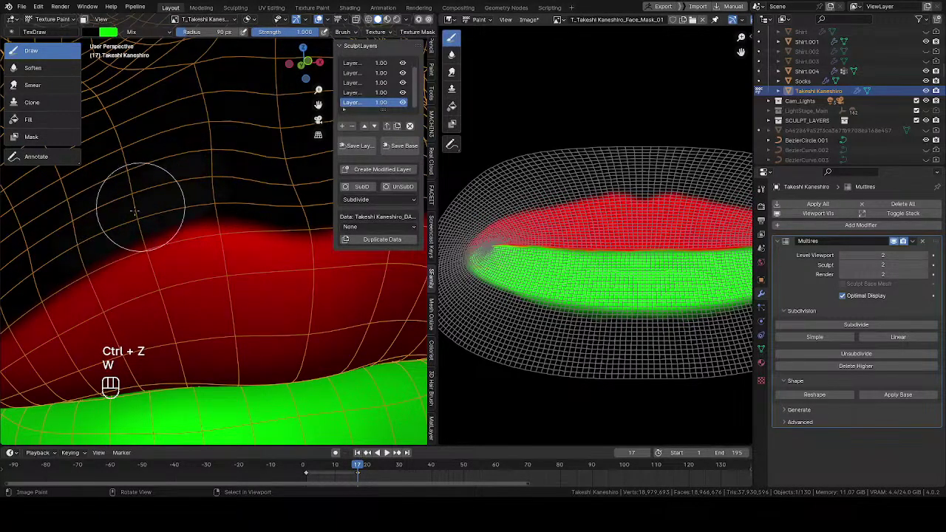
{"action": "key", "text": "ctrl+z"}
Set the brush colour to pure black (RGB 0.000) and trim the red upper lip's edge around the cupid's bow
{"action": "left_click", "coordinate": [91, 33]}
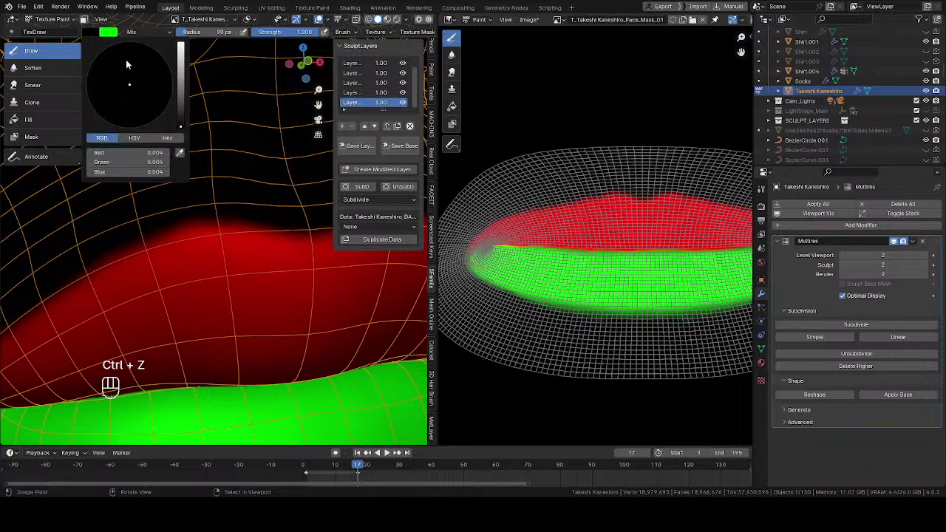
{"action": "left_click_drag", "start_coordinate": [181, 131], "coordinate": [176, 147]}
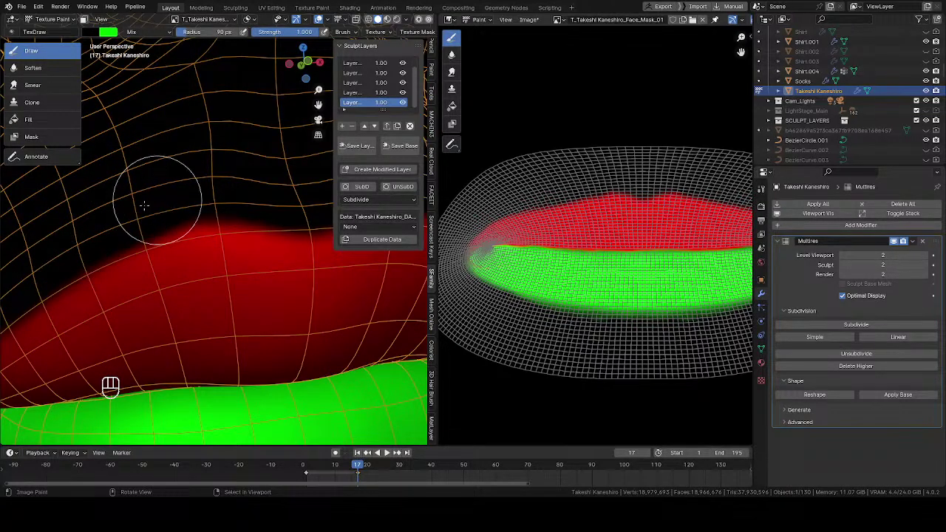
{"action": "left_click_drag", "start_coordinate": [88, 230], "coordinate": [198, 184]}
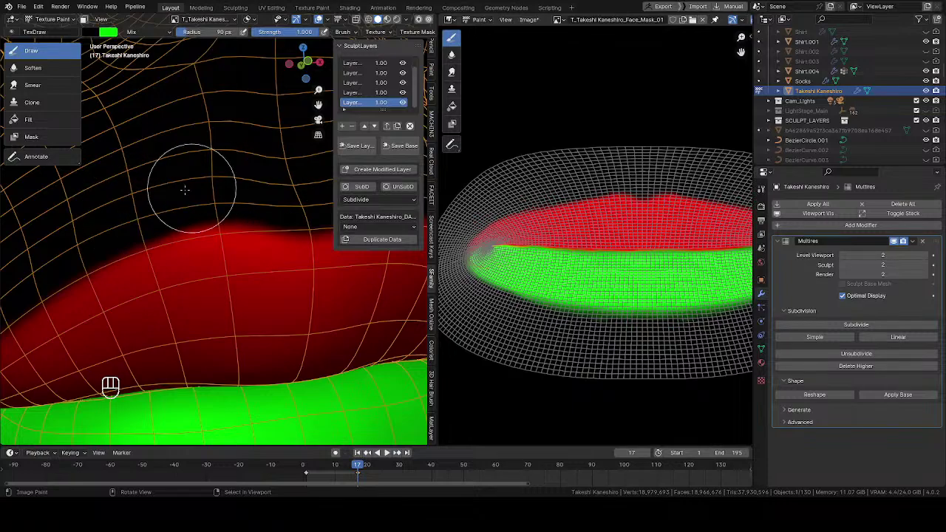
{"action": "mouse_move", "coordinate": [287, 187]}
{"action": "middle_mouse_down"}
{"action": "mouse_move", "coordinate": [143, 152]}
{"action": "mouse_move", "coordinate": [132, 171]}
{"action": "middle_mouse_up"}
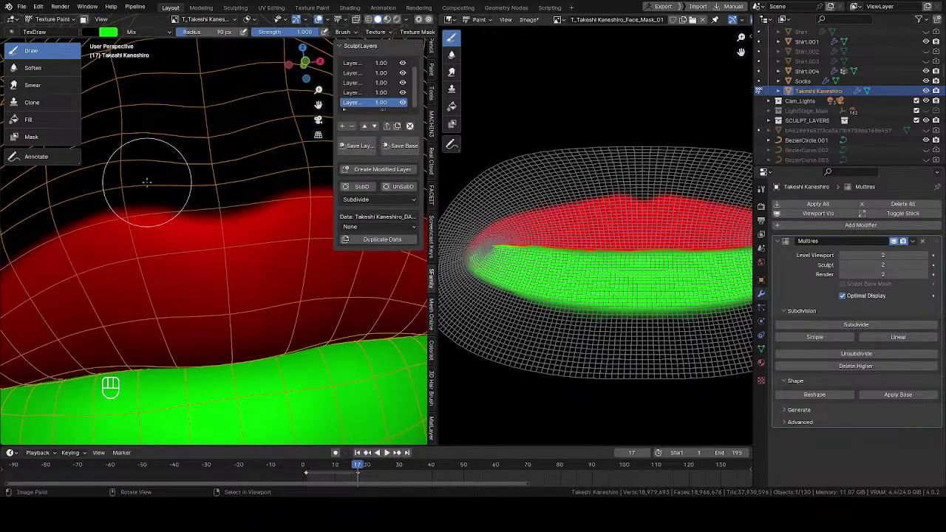
Bring the eye into close view and set the brush colour to pure blue
{"action": "middle_click_drag", "start_coordinate": [215, 165], "coordinate": [180, 221], "text": "ctrl"}
{"action": "middle_click_drag", "start_coordinate": [210, 214], "coordinate": [259, 211]}
{"action": "middle_click_drag", "start_coordinate": [251, 181], "coordinate": [222, 325], "text": "shift"}
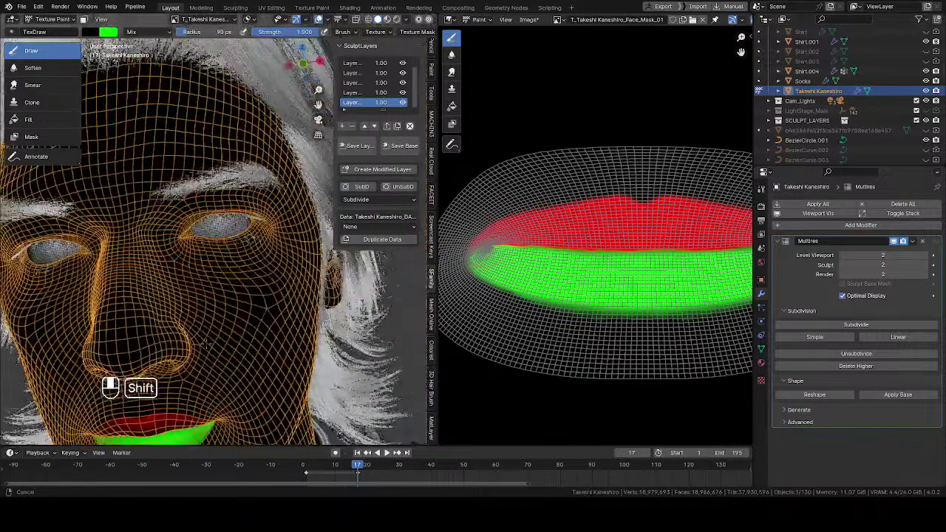
{"action": "middle_click_drag", "start_coordinate": [244, 273], "coordinate": [174, 178], "text": "ctrl"}
{"action": "left_click", "coordinate": [91, 33]}
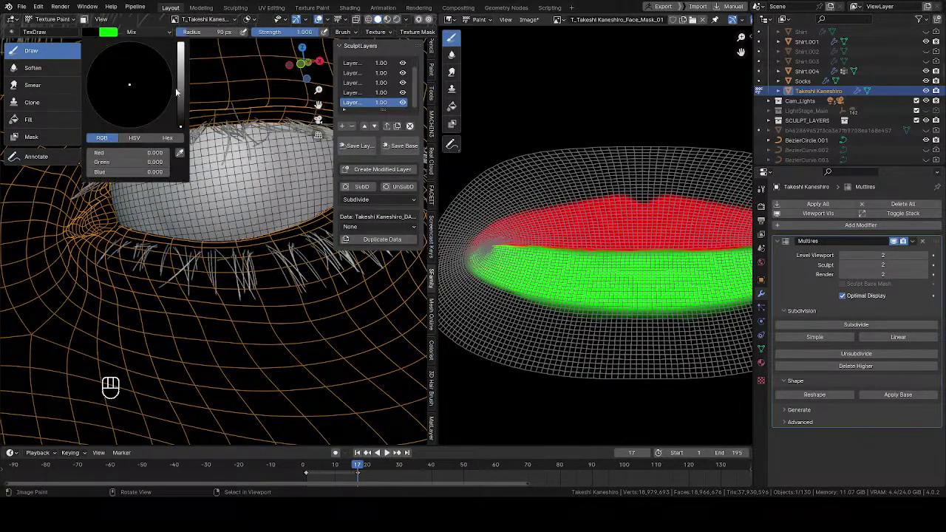
{"action": "left_click_drag", "start_coordinate": [159, 79], "coordinate": [163, 55]}
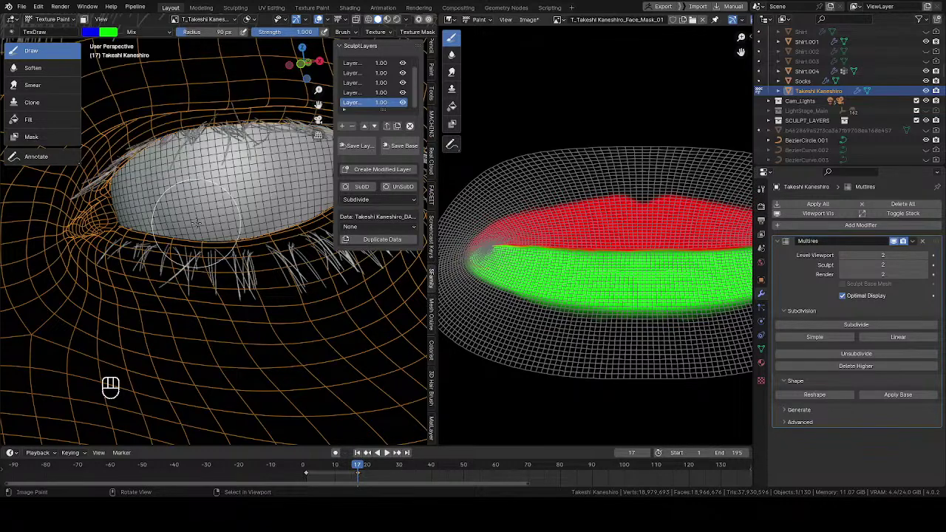
Set the brush radius to 65 px and paint blue on the skin at the inner corner of the eye
{"action": "middle_click_drag", "start_coordinate": [196, 223], "coordinate": [259, 252], "text": "shift"}
{"action": "scroll", "coordinate": [222, 222], "scroll_direction": "up", "scroll_amount": 4}
{"action": "key", "text": "f"}
{"action": "mouse_move", "coordinate": [183, 204]}
{"action": "middle_mouse_down"}
{"action": "mouse_move", "coordinate": [177, 193]}
{"action": "mouse_move", "coordinate": [119, 181]}
{"action": "mouse_move", "coordinate": [125, 204]}
{"action": "mouse_move", "coordinate": [151, 210]}
{"action": "middle_mouse_up"}
{"action": "left_click", "coordinate": [156, 185]}
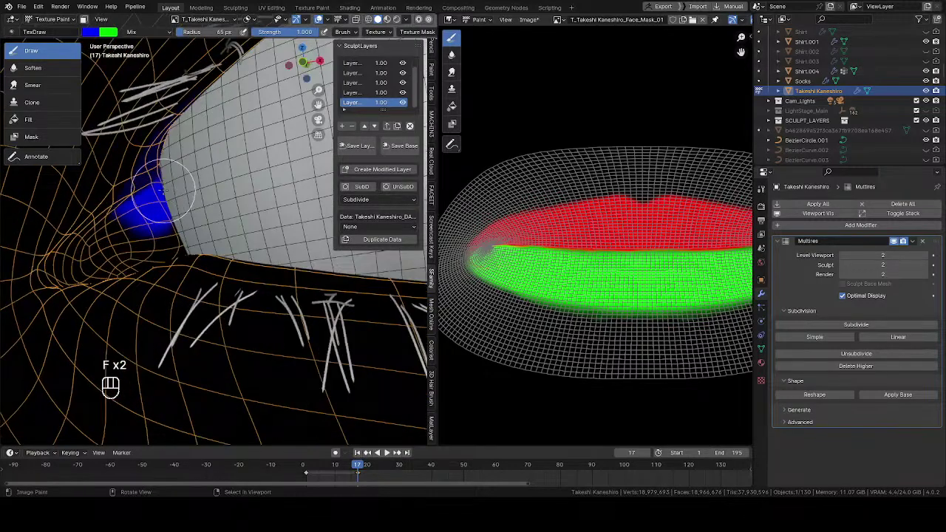
{"action": "mouse_move", "coordinate": [160, 171]}
{"action": "middle_mouse_down", "text": "shift"}
{"action": "mouse_move", "coordinate": [120, 220]}
{"action": "mouse_move", "coordinate": [146, 194]}
{"action": "mouse_move", "coordinate": [130, 223]}
{"action": "middle_mouse_up", "text": "shift"}
Paint a blue band along the lower eyelid rim from the inner corner around to the outer corner of the eye
{"action": "left_click_drag", "start_coordinate": [198, 283], "coordinate": [267, 322]}
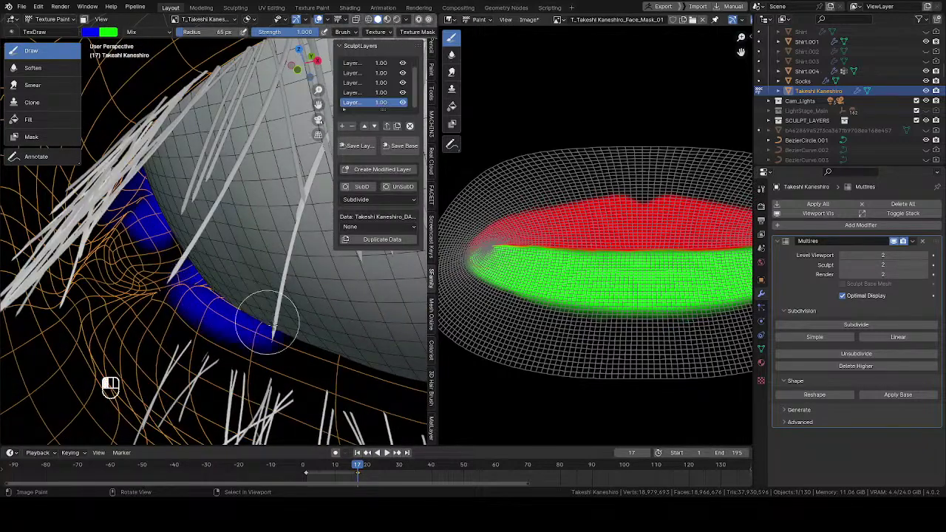
{"action": "mouse_move", "coordinate": [344, 358]}
{"action": "middle_mouse_down"}
{"action": "mouse_move", "coordinate": [102, 221]}
{"action": "mouse_move", "coordinate": [141, 266]}
{"action": "middle_mouse_up"}
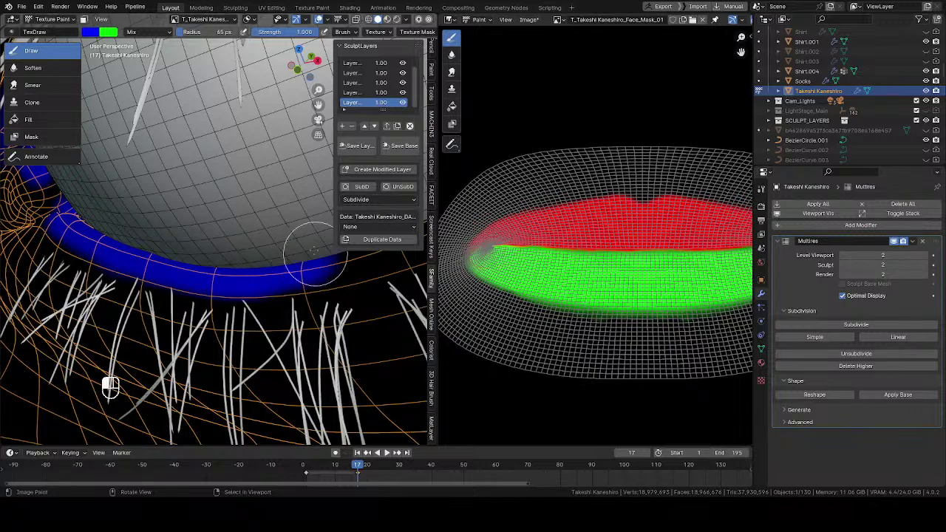
{"action": "middle_click_drag", "start_coordinate": [314, 254], "coordinate": [238, 240]}
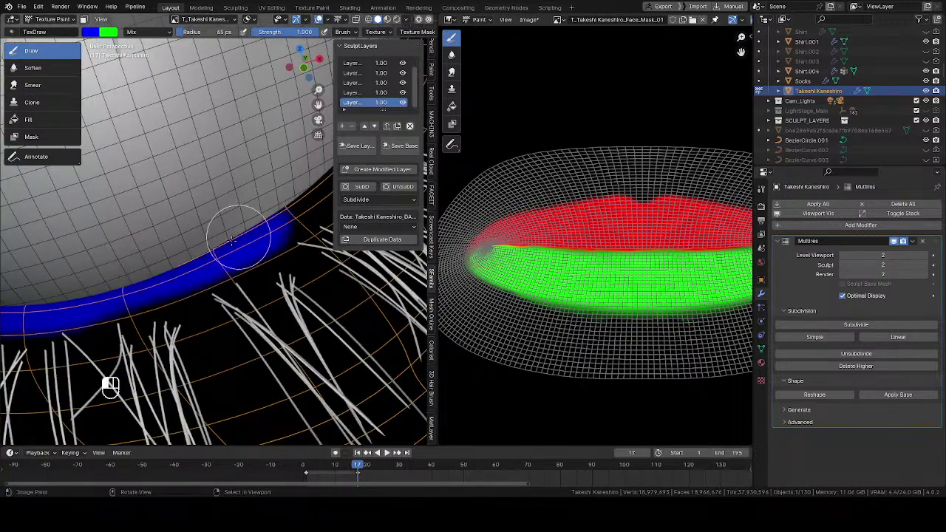
{"action": "left_click_drag", "start_coordinate": [158, 278], "coordinate": [254, 235]}
{"action": "mouse_move", "coordinate": [255, 235]}
{"action": "middle_mouse_down", "text": "shift"}
{"action": "mouse_move", "coordinate": [181, 275]}
{"action": "mouse_move", "coordinate": [269, 221]}
{"action": "mouse_move", "coordinate": [227, 187]}
{"action": "middle_mouse_up", "text": "shift"}
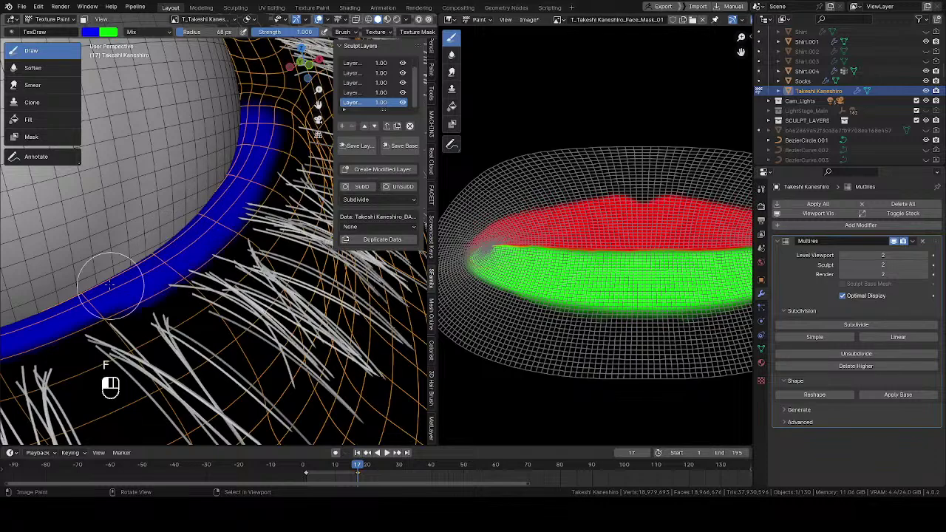
Paint a blue band along the upper eyelid rim from the outer corner around toward the inner corner, using a 68 px brush
{"action": "middle_click_drag", "start_coordinate": [227, 183], "coordinate": [215, 200]}
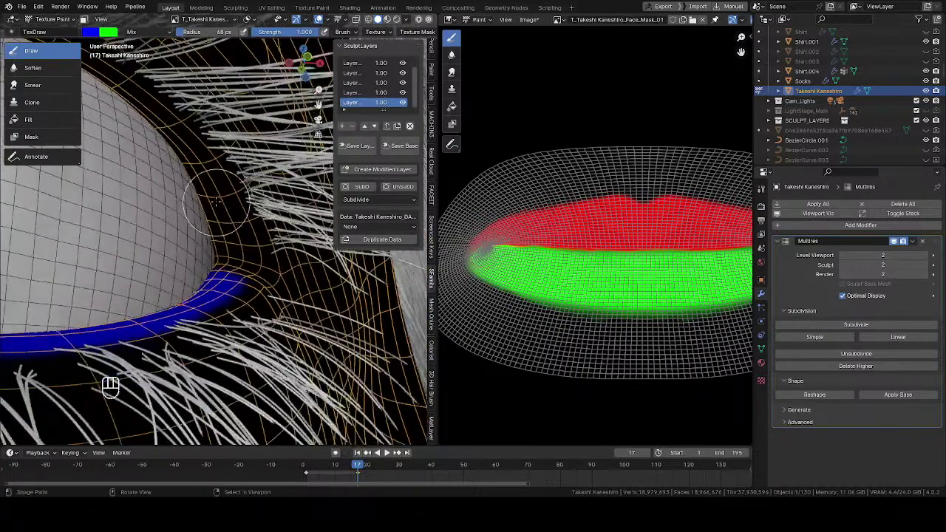
{"action": "middle_click_drag", "start_coordinate": [221, 259], "coordinate": [302, 250]}
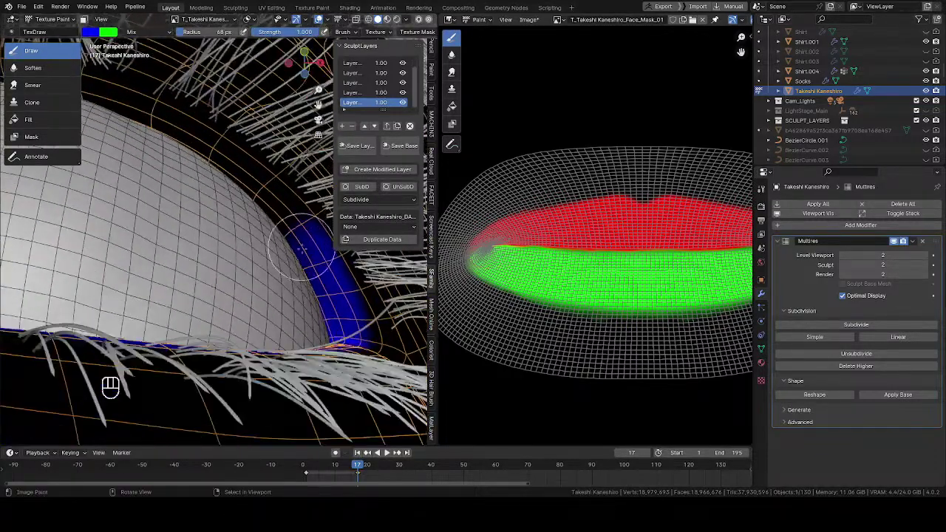
{"action": "left_click_drag", "start_coordinate": [157, 135], "coordinate": [121, 123]}
{"action": "mouse_move", "coordinate": [122, 123]}
{"action": "middle_mouse_down", "text": "shift"}
{"action": "mouse_move", "coordinate": [160, 138]}
{"action": "mouse_move", "coordinate": [184, 216]}
{"action": "mouse_move", "coordinate": [211, 193]}
{"action": "middle_mouse_up", "text": "shift"}
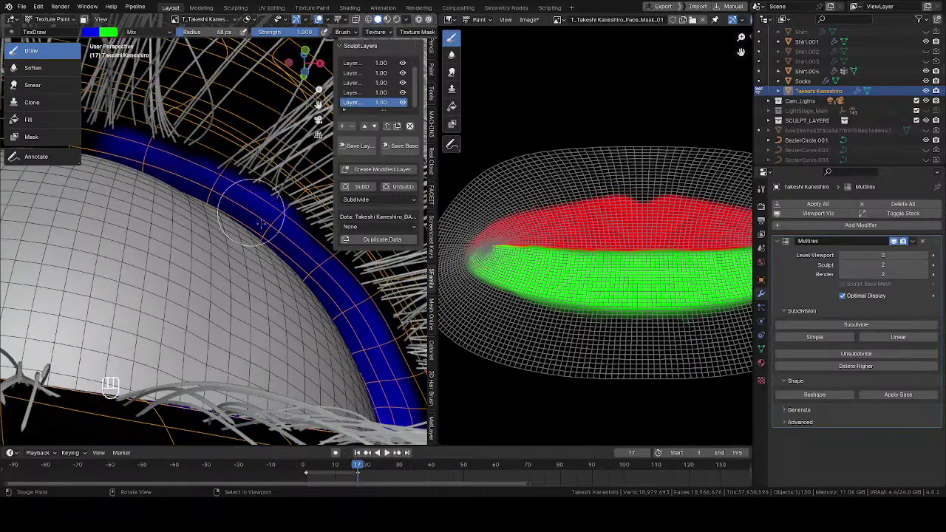
{"action": "middle_click_drag", "start_coordinate": [260, 223], "coordinate": [249, 177]}
{"action": "middle_click_drag", "start_coordinate": [125, 185], "coordinate": [267, 171]}
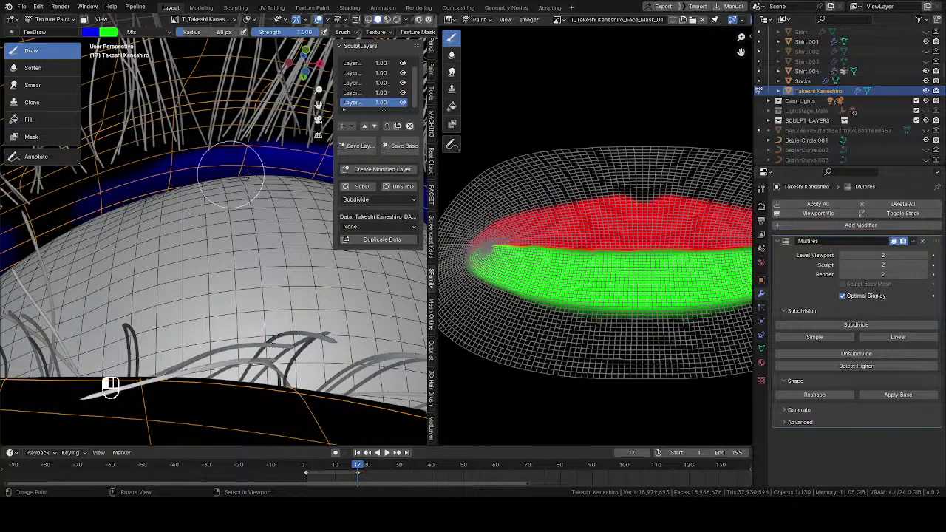
{"action": "middle_click_drag", "start_coordinate": [103, 211], "coordinate": [276, 168]}
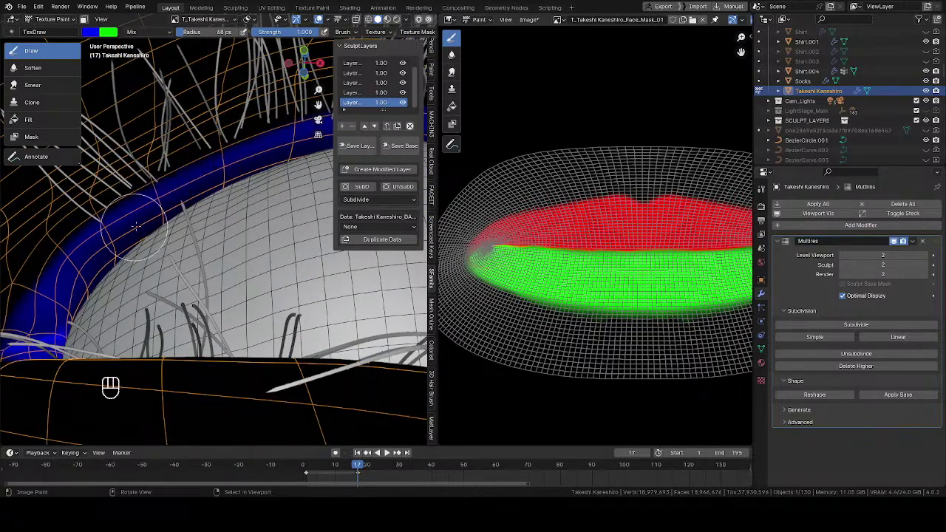
{"action": "left_click_drag", "start_coordinate": [243, 177], "coordinate": [113, 256]}
Paint blue where the upper eyelid rim meets the inner corner, adjusting the brush radius to about 67 px
{"action": "mouse_move", "coordinate": [113, 255]}
{"action": "middle_mouse_down", "text": "shift"}
{"action": "mouse_move", "coordinate": [224, 155]}
{"action": "mouse_move", "coordinate": [193, 222]}
{"action": "middle_mouse_up", "text": "shift"}
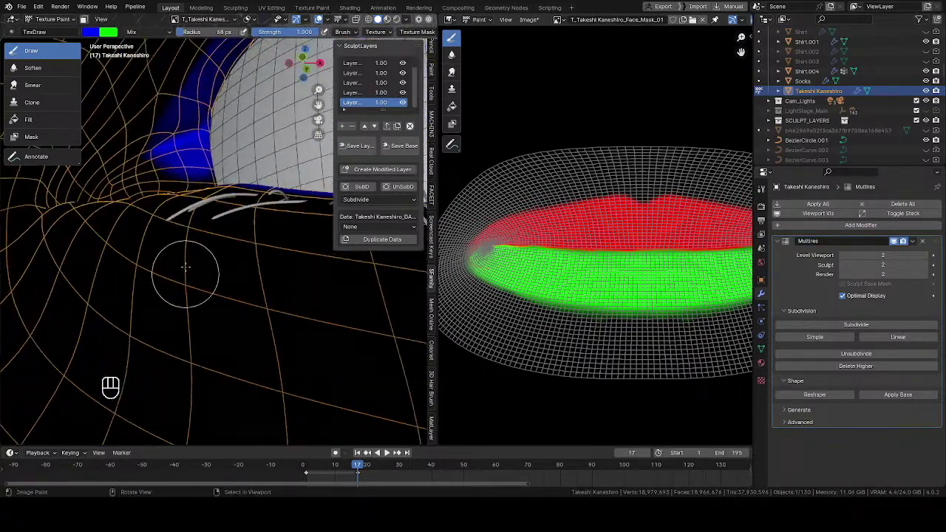
{"action": "middle_click_drag", "start_coordinate": [188, 159], "coordinate": [186, 273], "text": "shift"}
{"action": "key", "text": "f"}
{"action": "left_click", "coordinate": [184, 273]}
{"action": "left_click_drag", "start_coordinate": [184, 281], "coordinate": [189, 319]}
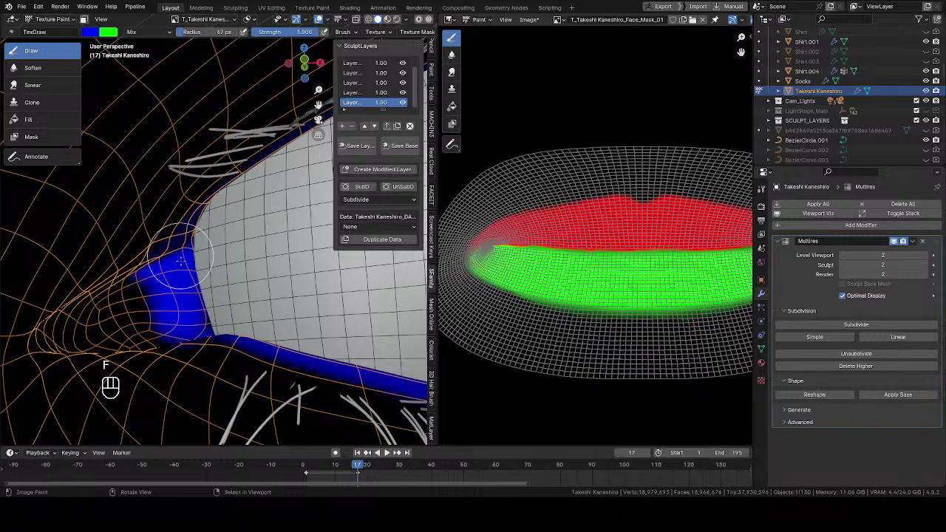
{"action": "mouse_move", "coordinate": [200, 320]}
{"action": "middle_mouse_down"}
{"action": "mouse_move", "coordinate": [183, 249]}
{"action": "mouse_move", "coordinate": [259, 193]}
{"action": "middle_mouse_up"}
{"action": "key", "text": "f"}
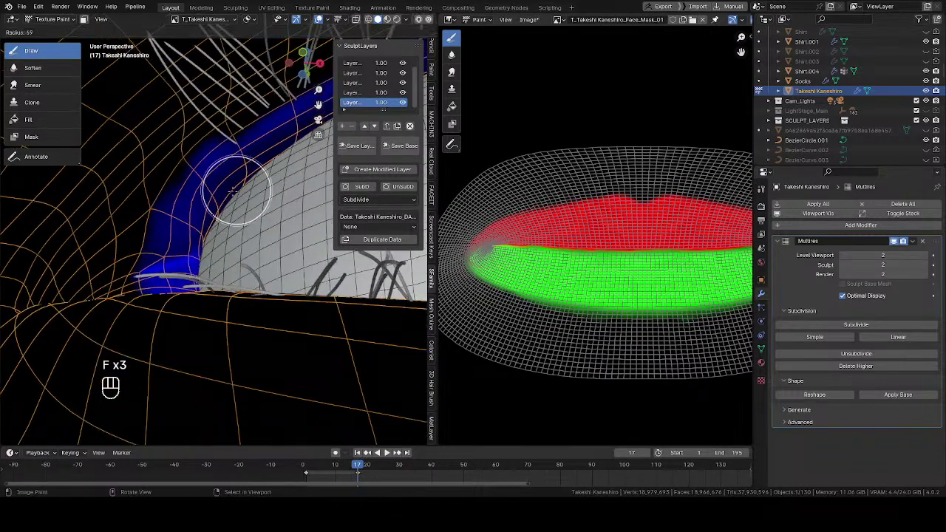
{"action": "left_click", "coordinate": [267, 188]}
{"action": "left_click_drag", "start_coordinate": [240, 156], "coordinate": [194, 229]}
Fill the fleshy inner corner of the eye with blue out to its tip, using a brush radius of about 60 px
{"action": "key", "text": "f"}
{"action": "mouse_move", "coordinate": [177, 226]}
{"action": "middle_mouse_down"}
{"action": "mouse_move", "coordinate": [167, 286]}
{"action": "mouse_move", "coordinate": [104, 317]}
{"action": "middle_mouse_up"}
{"action": "left_click_drag", "start_coordinate": [102, 328], "coordinate": [190, 324]}
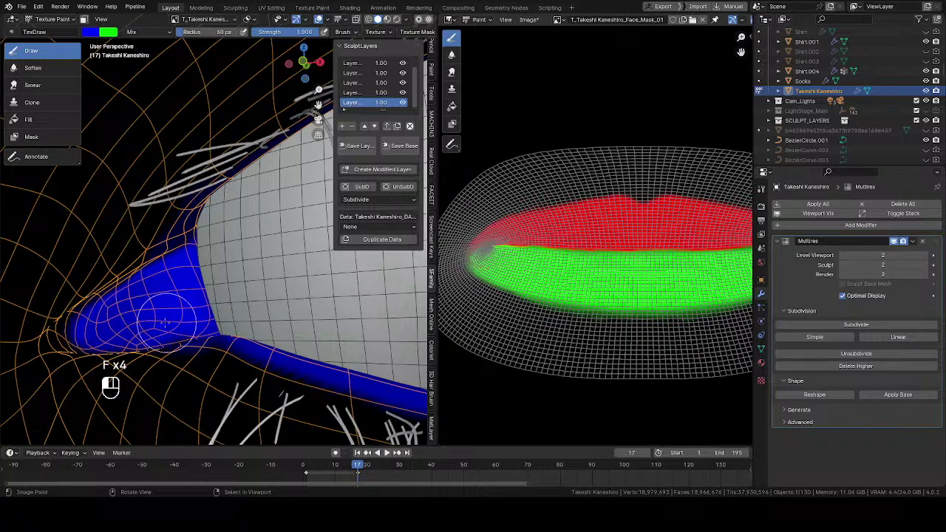
{"action": "middle_click_drag", "start_coordinate": [190, 318], "coordinate": [167, 328]}
{"action": "key", "text": "f"}
{"action": "left_click", "coordinate": [158, 307]}
{"action": "left_click_drag", "start_coordinate": [151, 310], "coordinate": [211, 305]}
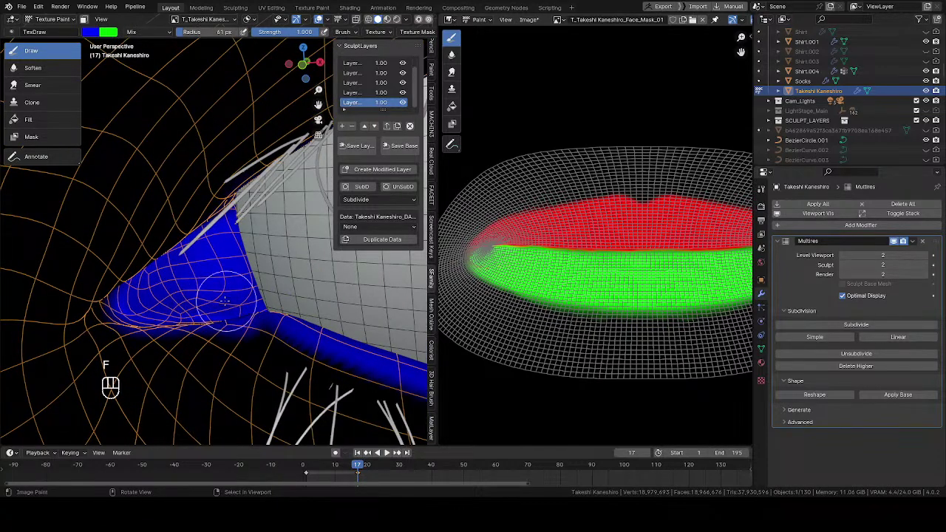
Set the brush radius to 56 px and extend the blue below the inner corner to join the lower eyelid rim
{"action": "middle_click_drag", "start_coordinate": [225, 299], "coordinate": [248, 336]}
{"action": "key", "text": "f"}
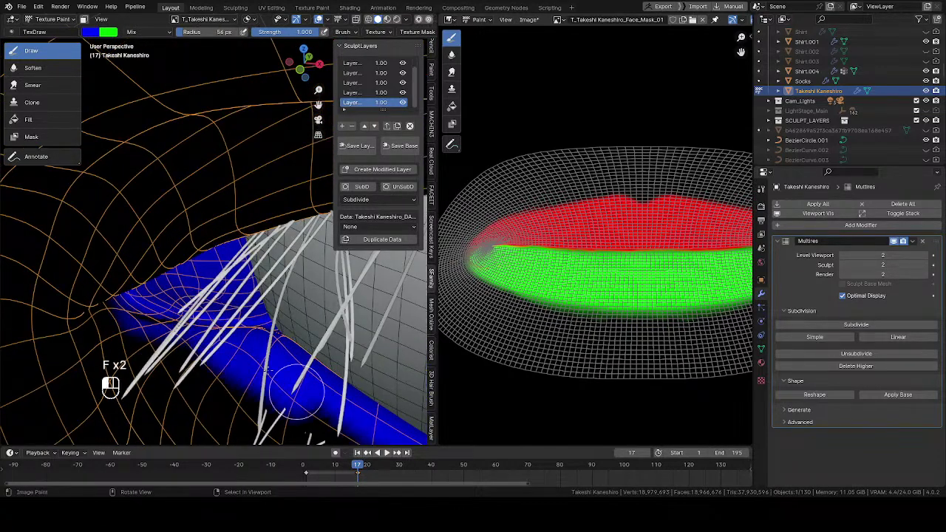
{"action": "mouse_move", "coordinate": [155, 360]}
{"action": "middle_mouse_down"}
{"action": "mouse_move", "coordinate": [169, 290]}
{"action": "mouse_move", "coordinate": [195, 255]}
{"action": "middle_mouse_up"}
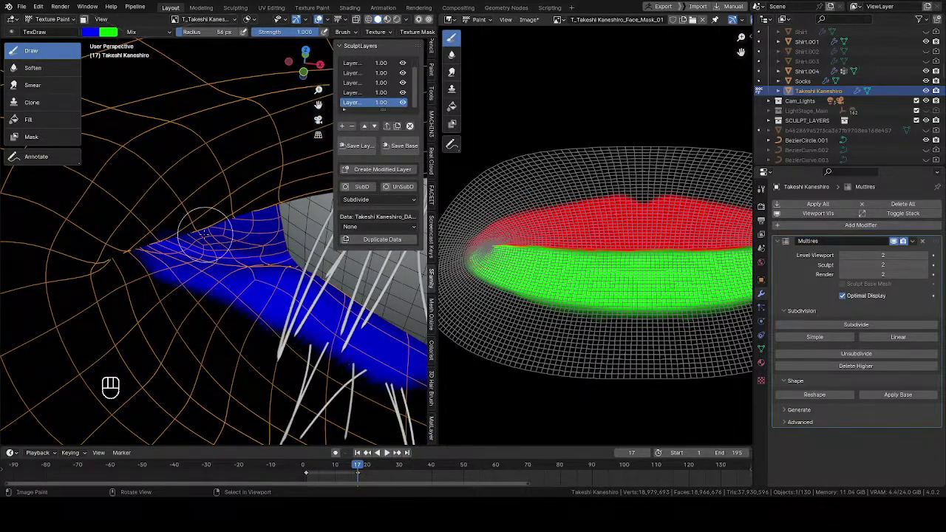
Swap the brush colour to black and trim the blue edge around the tip of the inner corner
{"action": "key", "text": "x"}
{"action": "key", "text": "w"}
{"action": "left_click_drag", "start_coordinate": [207, 148], "coordinate": [206, 158]}
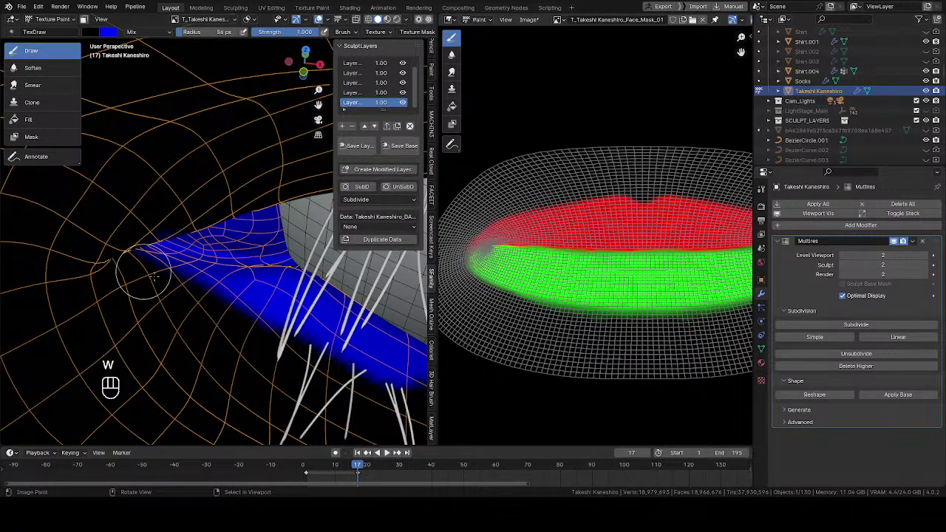
{"action": "middle_click_drag", "start_coordinate": [291, 352], "coordinate": [238, 265]}
{"action": "middle_click_drag", "start_coordinate": [214, 166], "coordinate": [138, 163], "text": "shift"}
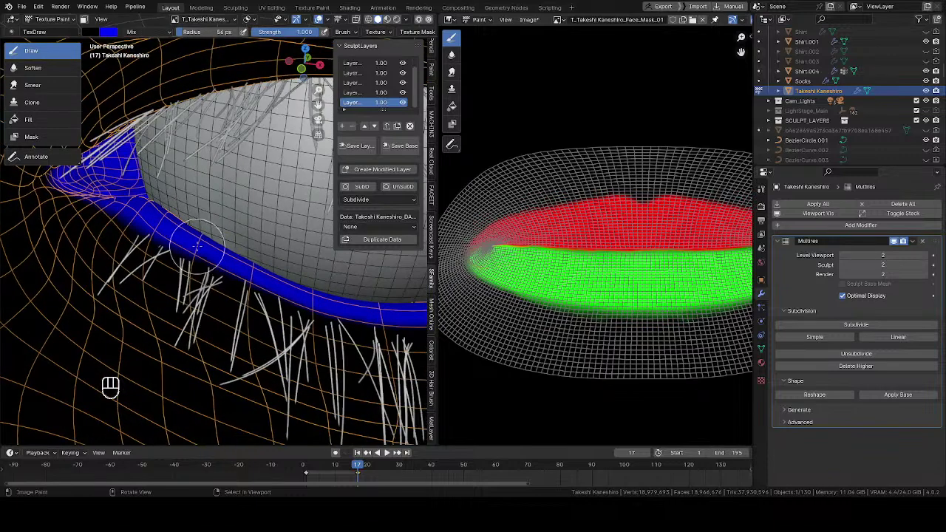
Swap the brush back to blue, set its radius to 63 px and reinforce the band along the lower eyelid rim
{"action": "key", "text": "x"}
{"action": "scroll", "coordinate": [178, 221], "scroll_direction": "up", "scroll_amount": 2}
{"action": "key", "text": "f"}
{"action": "left_click", "coordinate": [185, 227]}
{"action": "mouse_move", "coordinate": [174, 229]}
{"action": "left_mouse_down"}
{"action": "mouse_move", "coordinate": [244, 268]}
{"action": "mouse_move", "coordinate": [207, 268]}
{"action": "mouse_move", "coordinate": [345, 339]}
{"action": "left_mouse_up"}
{"action": "middle_click_drag", "start_coordinate": [344, 338], "coordinate": [239, 289]}
{"action": "middle_click_drag", "start_coordinate": [355, 338], "coordinate": [126, 300]}
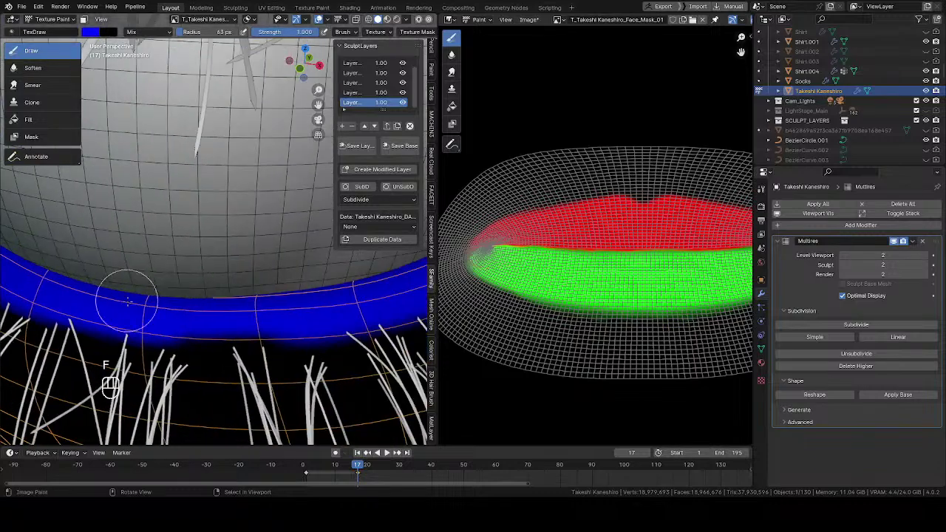
{"action": "middle_click_drag", "start_coordinate": [348, 310], "coordinate": [191, 281]}
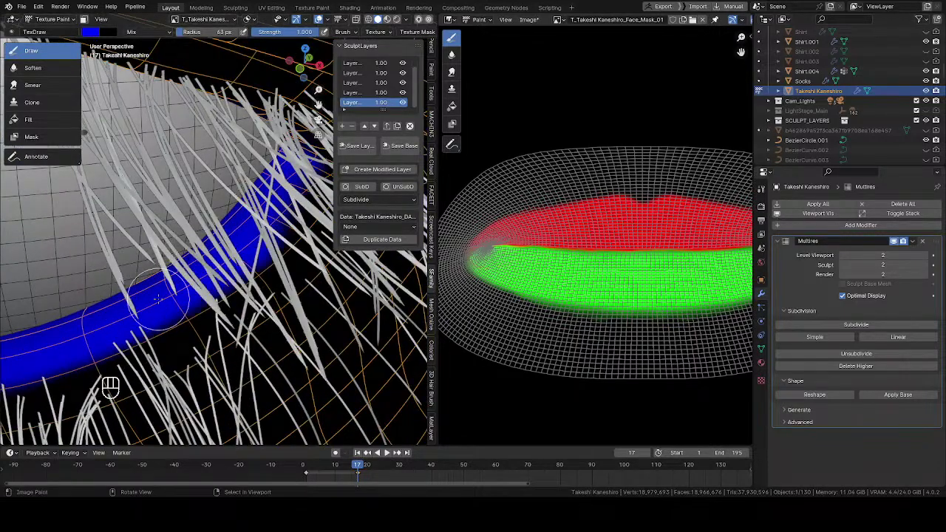
Set the brush radius to 45 px and paint blue around the outer corner where the two eyelid rims meet
{"action": "mouse_move", "coordinate": [85, 318]}
{"action": "middle_mouse_down"}
{"action": "mouse_move", "coordinate": [126, 311]}
{"action": "mouse_move", "coordinate": [235, 234]}
{"action": "middle_mouse_up"}
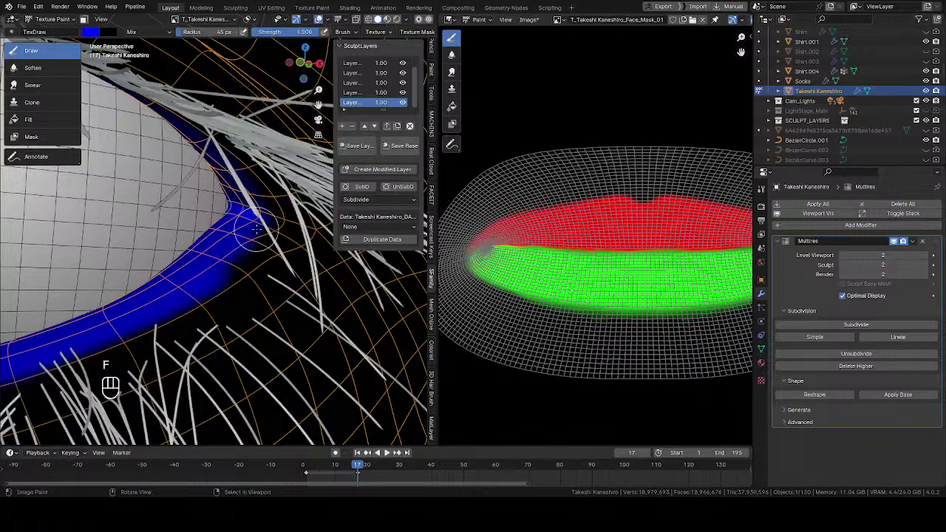
{"action": "mouse_move", "coordinate": [200, 270]}
{"action": "middle_mouse_down"}
{"action": "mouse_move", "coordinate": [229, 225]}
{"action": "mouse_move", "coordinate": [250, 216]}
{"action": "middle_mouse_up"}
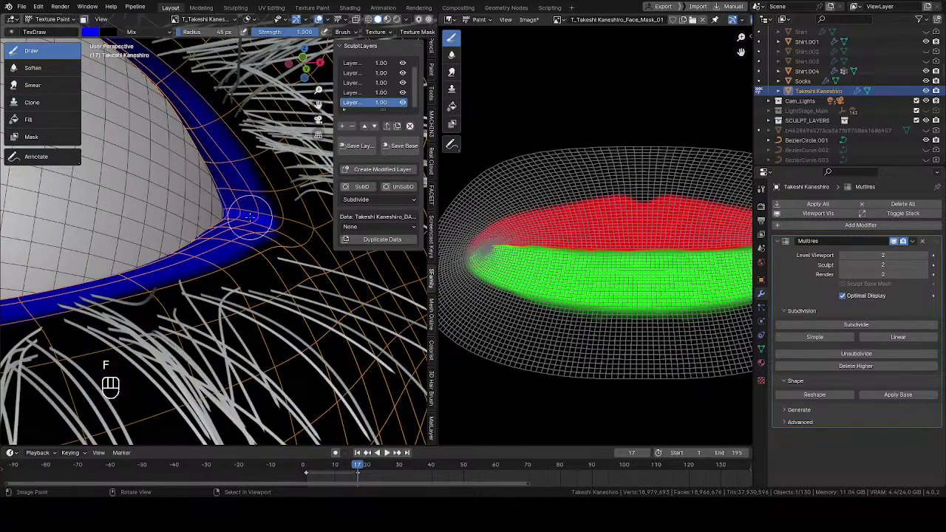
{"action": "mouse_move", "coordinate": [261, 223]}
{"action": "left_mouse_down"}
{"action": "mouse_move", "coordinate": [203, 238]}
{"action": "mouse_move", "coordinate": [215, 218]}
{"action": "left_mouse_up"}
Swap the brush colour to black and trim the edge of the blue upper eyelid band up to the inner corner
{"action": "middle_click_drag", "start_coordinate": [188, 200], "coordinate": [248, 209], "text": "shift"}
{"action": "scroll", "coordinate": [222, 217], "scroll_direction": "down", "scroll_amount": 5}
{"action": "middle_click_drag", "start_coordinate": [181, 230], "coordinate": [240, 274], "text": "shift"}
{"action": "middle_click_drag", "start_coordinate": [240, 273], "coordinate": [199, 214]}
{"action": "middle_click_drag", "start_coordinate": [184, 274], "coordinate": [172, 221], "text": "ctrl"}
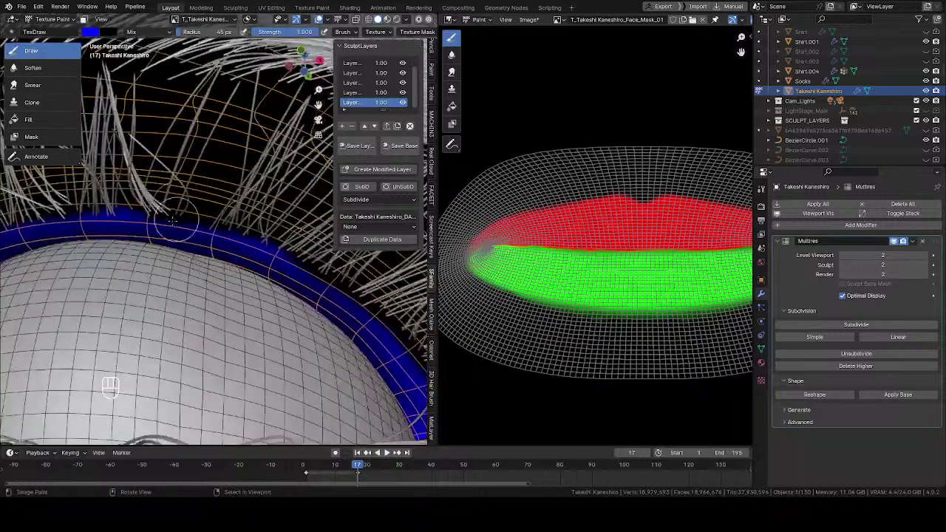
{"action": "middle_click_drag", "start_coordinate": [217, 247], "coordinate": [206, 211]}
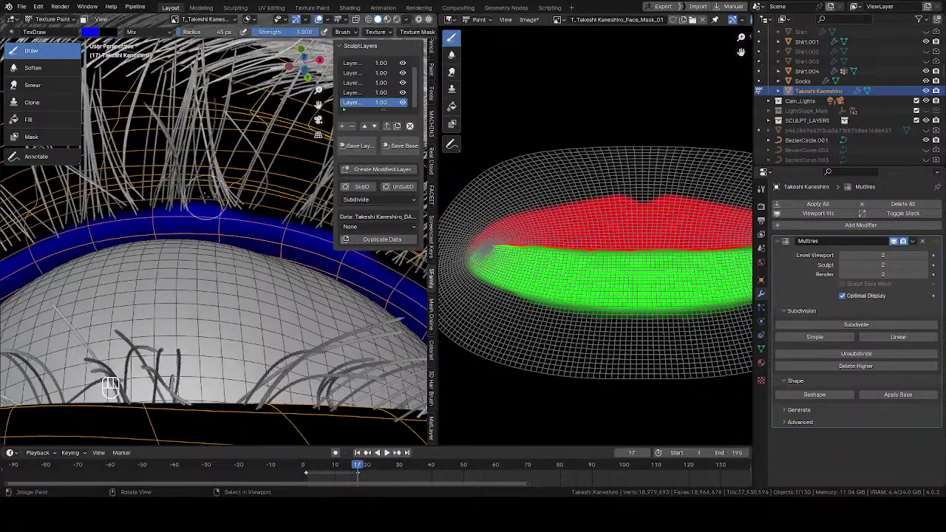
{"action": "key", "text": "x"}
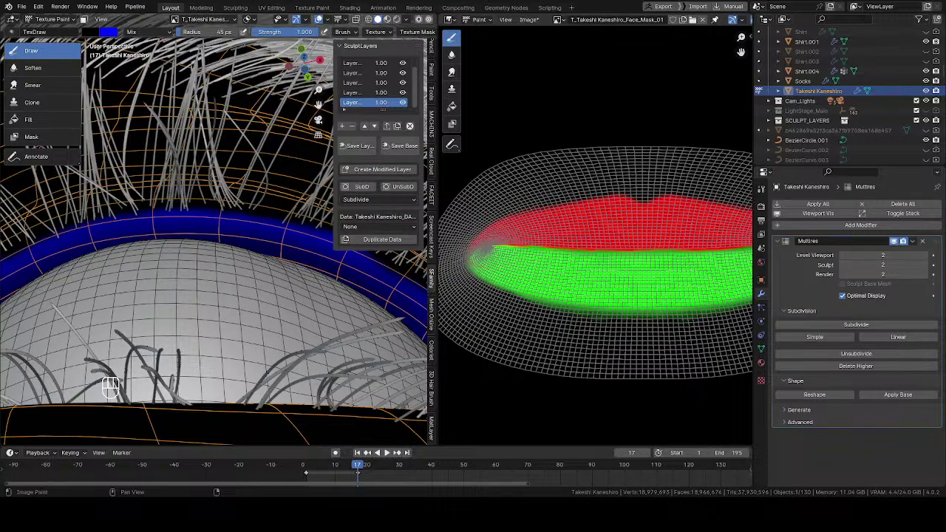
{"action": "mouse_move", "coordinate": [248, 219]}
{"action": "middle_mouse_down"}
{"action": "mouse_move", "coordinate": [230, 278]}
{"action": "mouse_move", "coordinate": [285, 248]}
{"action": "mouse_move", "coordinate": [280, 215]}
{"action": "middle_mouse_up"}
{"action": "middle_click_drag", "start_coordinate": [280, 214], "coordinate": [263, 236]}
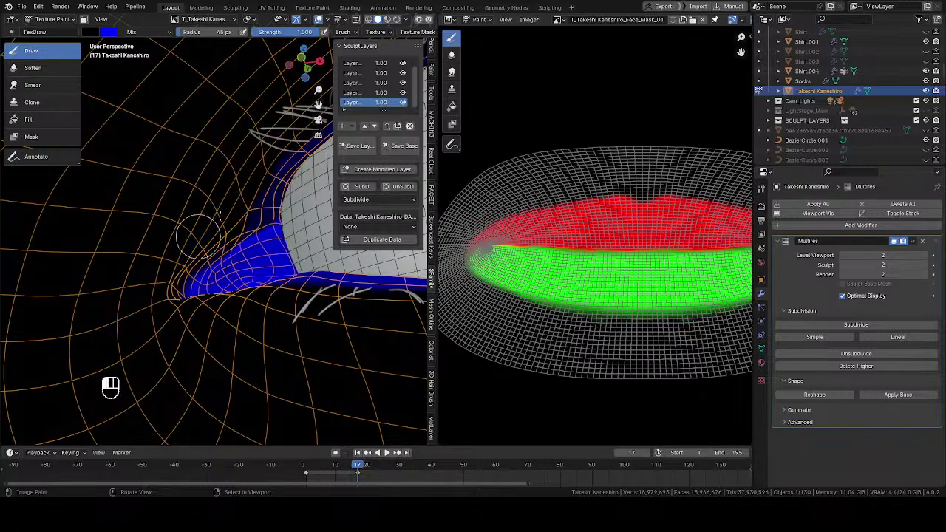
{"action": "mouse_move", "coordinate": [201, 211]}
{"action": "middle_mouse_down"}
{"action": "mouse_move", "coordinate": [137, 190]}
{"action": "mouse_move", "coordinate": [146, 186]}
{"action": "middle_mouse_up"}
{"action": "scroll", "coordinate": [236, 214], "scroll_direction": "up", "scroll_amount": 1}
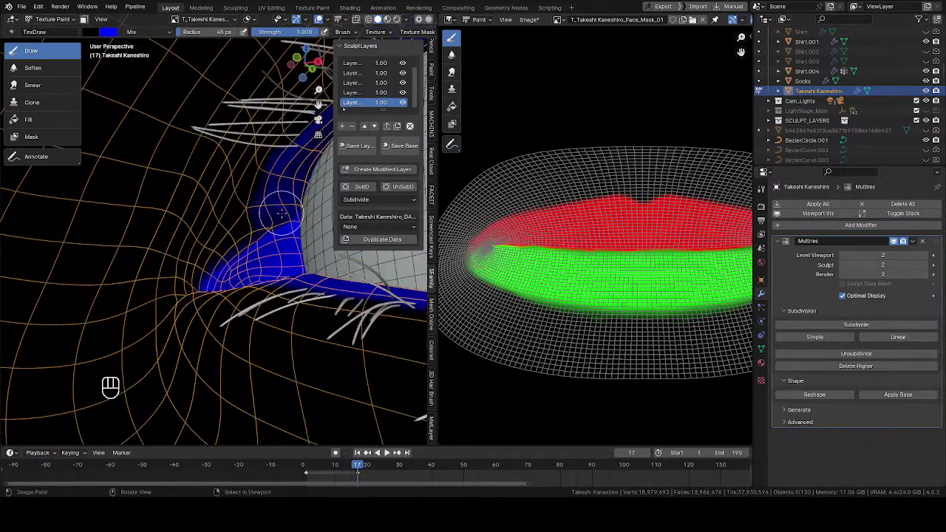
Swap the brush back to blue, set its radius to 47 px and retouch the upper side of the inner corner
{"action": "key", "text": "f"}
{"action": "left_click", "coordinate": [264, 210]}
{"action": "scroll", "coordinate": [274, 200], "scroll_direction": "up", "scroll_amount": 2}
{"action": "key", "text": "x"}
{"action": "key", "text": "f"}
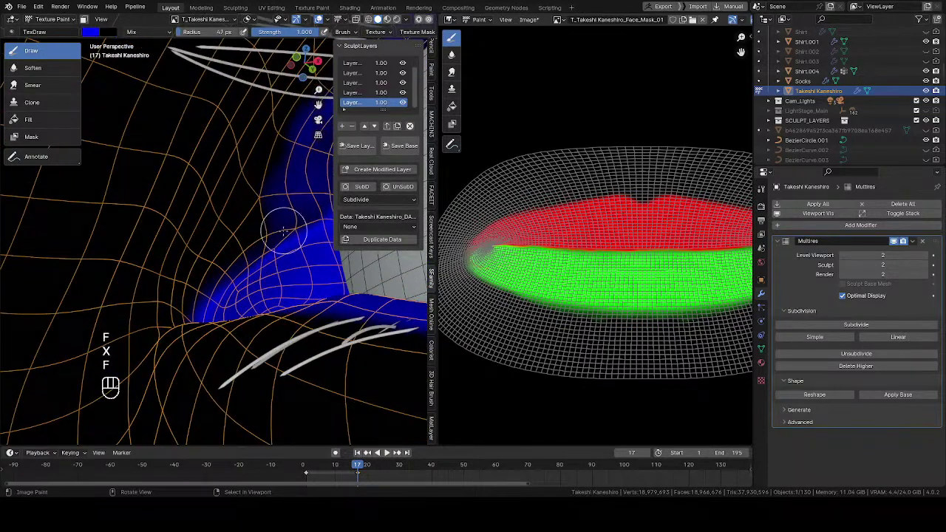
{"action": "left_click", "coordinate": [285, 215]}
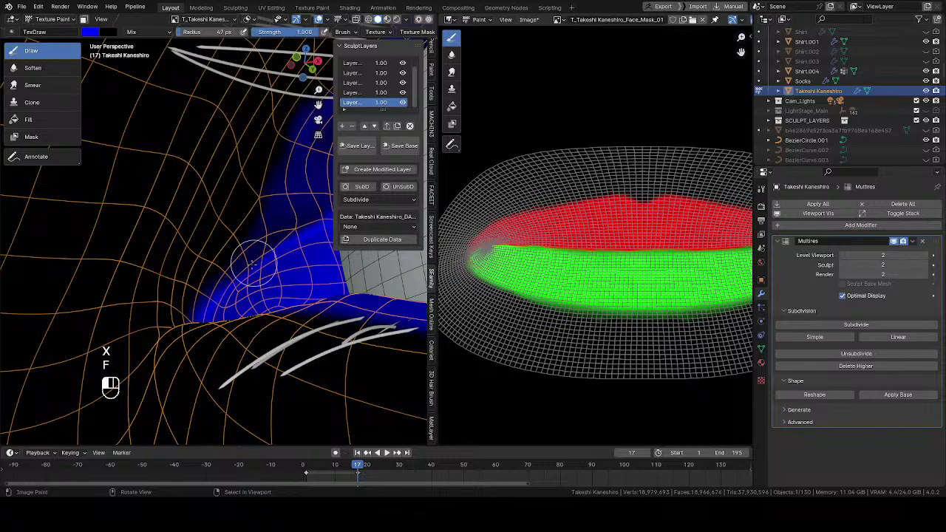
{"action": "mouse_move", "coordinate": [238, 270]}
{"action": "middle_mouse_down"}
{"action": "mouse_move", "coordinate": [282, 237]}
{"action": "mouse_move", "coordinate": [221, 208]}
{"action": "mouse_move", "coordinate": [208, 251]}
{"action": "mouse_move", "coordinate": [240, 302]}
{"action": "mouse_move", "coordinate": [211, 325]}
{"action": "middle_mouse_up"}
{"action": "key", "text": "f"}
{"action": "left_click", "coordinate": [285, 224]}
Switch to a black brush with a 52 px radius and undo the last stroke at the inner corner
{"action": "key", "text": "x"}
{"action": "key", "text": "f"}
{"action": "left_click", "coordinate": [249, 307]}
{"action": "key", "text": "ctrl+z"}
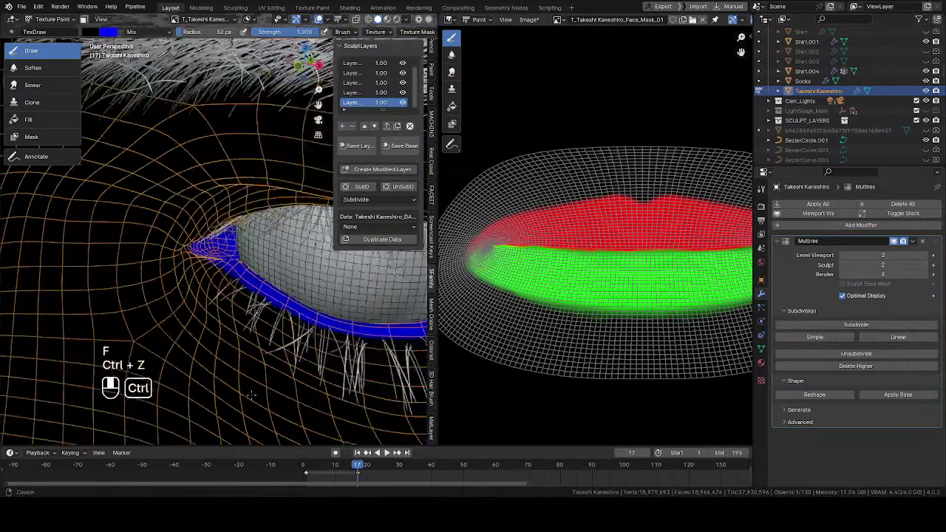
Bring the other eye into view and paint the missing blue along its lower eyelid rim with the 52 px brush
{"action": "mouse_move", "coordinate": [104, 277]}
{"action": "middle_mouse_down"}
{"action": "mouse_move", "coordinate": [233, 251]}
{"action": "mouse_move", "coordinate": [219, 211]}
{"action": "mouse_move", "coordinate": [238, 252]}
{"action": "mouse_move", "coordinate": [203, 253]}
{"action": "middle_mouse_up"}
{"action": "key", "text": "q"}
{"action": "left_click", "coordinate": [220, 202]}
{"action": "middle_click_drag", "start_coordinate": [203, 254], "coordinate": [230, 254]}
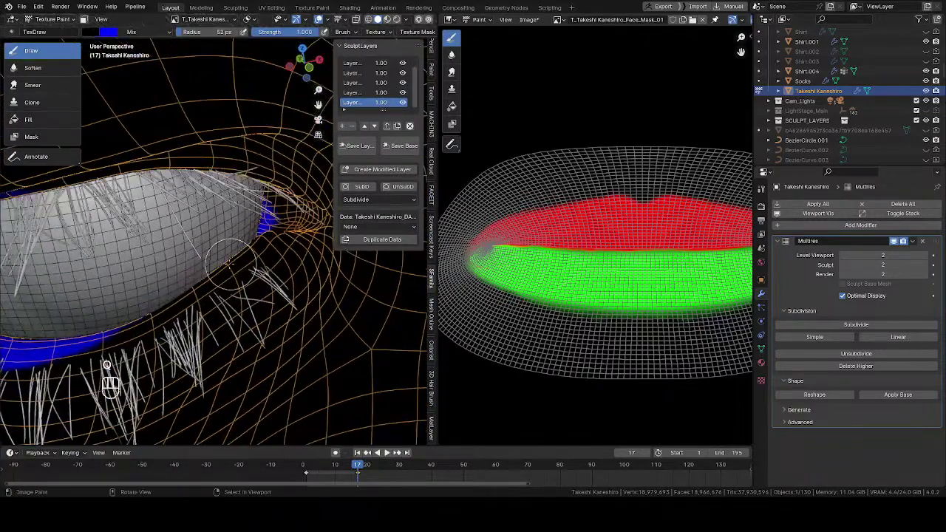
{"action": "key", "text": "f"}
{"action": "right_click", "coordinate": [232, 253]}
{"action": "key", "text": "x"}
{"action": "left_click_drag", "start_coordinate": [251, 238], "coordinate": [134, 305]}
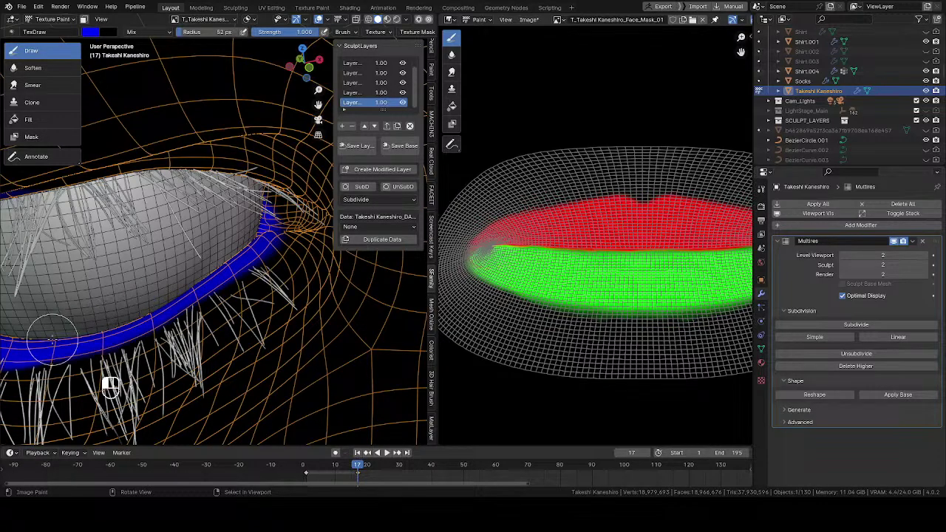
{"action": "left_click_drag", "start_coordinate": [189, 283], "coordinate": [252, 230]}
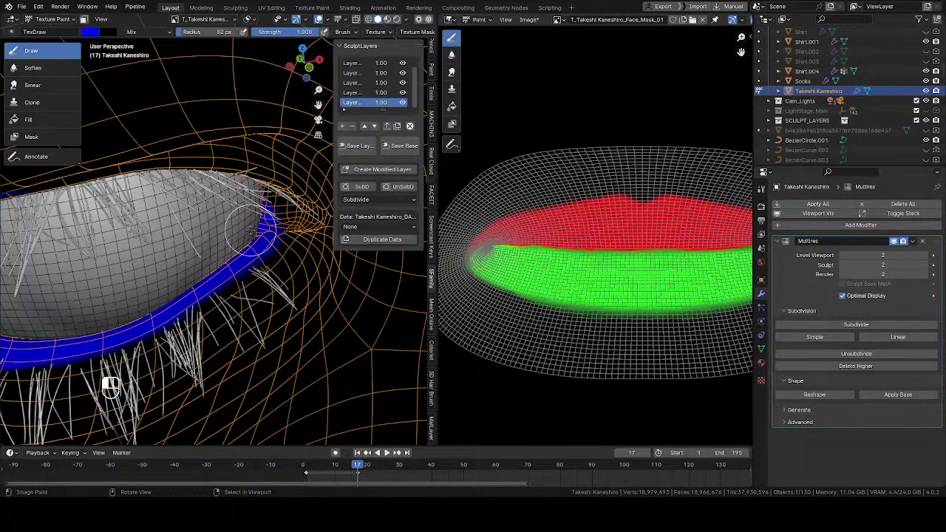
Paint blue on the other eye's inner corner beside the eyeball, resizing the brush between strokes
{"action": "mouse_move", "coordinate": [269, 229]}
{"action": "middle_mouse_down"}
{"action": "mouse_move", "coordinate": [259, 229]}
{"action": "mouse_move", "coordinate": [255, 211]}
{"action": "middle_mouse_up"}
{"action": "key", "text": "f"}
{"action": "left_click", "coordinate": [243, 212]}
{"action": "left_click_drag", "start_coordinate": [243, 213], "coordinate": [250, 208]}
{"action": "middle_click_drag", "start_coordinate": [250, 208], "coordinate": [246, 178]}
{"action": "key", "text": "f"}
{"action": "left_click", "coordinate": [246, 177]}
{"action": "mouse_move", "coordinate": [246, 176]}
{"action": "left_mouse_down"}
{"action": "mouse_move", "coordinate": [261, 208]}
{"action": "mouse_move", "coordinate": [252, 201]}
{"action": "left_mouse_up"}
{"action": "middle_click_drag", "start_coordinate": [252, 201], "coordinate": [262, 236]}
Extend the blue along the lower edge of the other eye's inner corner, enlarging the brush radius to 60 px
{"action": "key", "text": "f"}
{"action": "left_click", "coordinate": [262, 235]}
{"action": "left_click_drag", "start_coordinate": [262, 234], "coordinate": [294, 239]}
{"action": "middle_click_drag", "start_coordinate": [297, 240], "coordinate": [288, 244]}
{"action": "key", "text": "f"}
{"action": "left_click", "coordinate": [224, 260]}
{"action": "middle_click_drag", "start_coordinate": [225, 260], "coordinate": [267, 256]}
{"action": "key", "text": "f"}
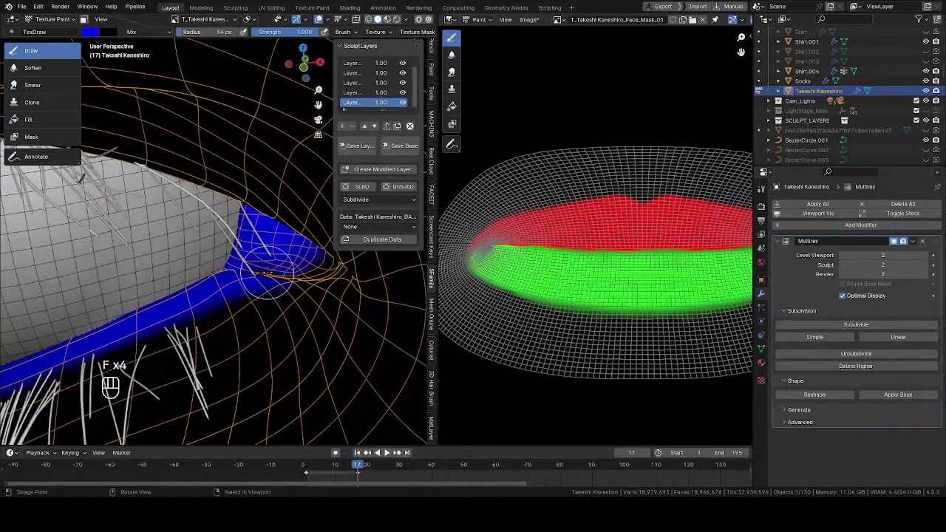
{"action": "left_click", "coordinate": [272, 257]}
{"action": "mouse_move", "coordinate": [270, 257]}
{"action": "left_mouse_down"}
{"action": "mouse_move", "coordinate": [217, 256]}
{"action": "mouse_move", "coordinate": [241, 254]}
{"action": "left_mouse_up"}
{"action": "mouse_move", "coordinate": [241, 253]}
{"action": "middle_mouse_down"}
{"action": "mouse_move", "coordinate": [246, 230]}
{"action": "mouse_move", "coordinate": [235, 265]}
{"action": "middle_mouse_up"}
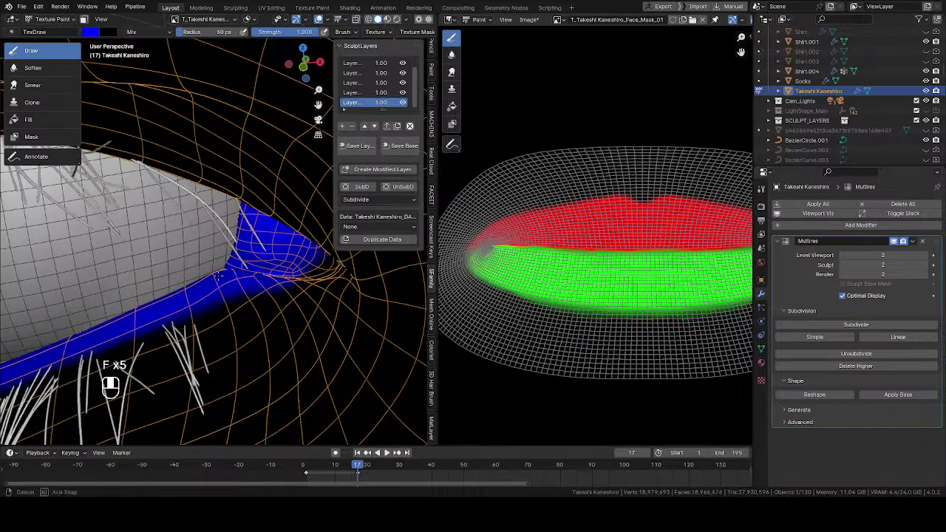
Finish the blue at the tip of the other eye's inner corner and reduce the brush radius to 48 px
{"action": "key", "text": "f"}
{"action": "left_click", "coordinate": [310, 263]}
{"action": "left_click_drag", "start_coordinate": [311, 263], "coordinate": [314, 266]}
{"action": "mouse_move", "coordinate": [315, 266]}
{"action": "middle_mouse_down"}
{"action": "mouse_move", "coordinate": [306, 240]}
{"action": "mouse_move", "coordinate": [166, 181]}
{"action": "mouse_move", "coordinate": [281, 208]}
{"action": "mouse_move", "coordinate": [157, 209]}
{"action": "middle_mouse_up"}
{"action": "key", "text": "f"}
{"action": "left_click", "coordinate": [306, 249]}
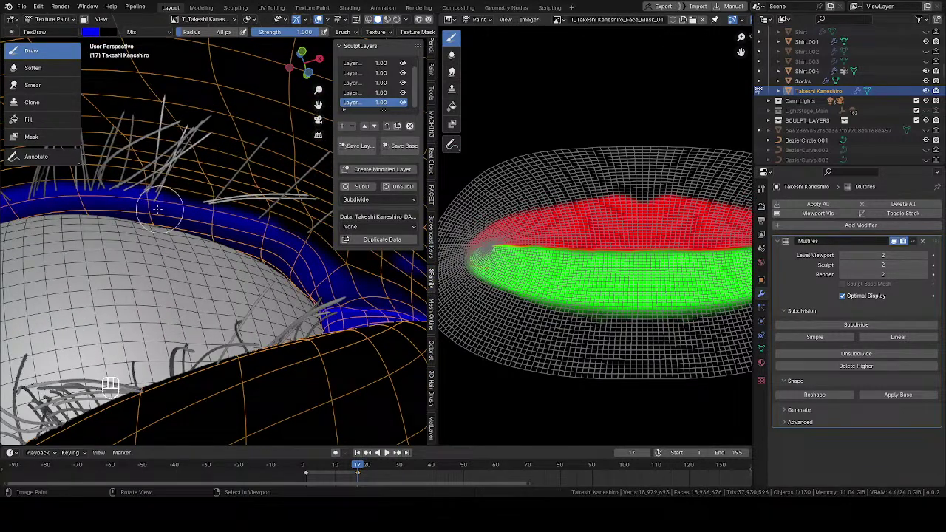
Swap the brush colours and touch up the band where the other eye's upper eyelid meets the inner corner
{"action": "mouse_move", "coordinate": [291, 244]}
{"action": "middle_mouse_down"}
{"action": "mouse_move", "coordinate": [276, 205]}
{"action": "mouse_move", "coordinate": [288, 178]}
{"action": "middle_mouse_up"}
{"action": "key", "text": "x"}
{"action": "mouse_move", "coordinate": [176, 261]}
{"action": "left_mouse_down"}
{"action": "mouse_move", "coordinate": [259, 308]}
{"action": "mouse_move", "coordinate": [249, 288]}
{"action": "left_mouse_up"}
{"action": "mouse_move", "coordinate": [249, 287]}
{"action": "middle_mouse_down", "text": "shift"}
{"action": "mouse_move", "coordinate": [296, 238]}
{"action": "mouse_move", "coordinate": [177, 214]}
{"action": "middle_mouse_up", "text": "shift"}
{"action": "mouse_move", "coordinate": [148, 238]}
{"action": "left_mouse_down"}
{"action": "mouse_move", "coordinate": [199, 268]}
{"action": "mouse_move", "coordinate": [228, 251]}
{"action": "left_mouse_up"}
{"action": "mouse_move", "coordinate": [228, 251]}
{"action": "middle_mouse_down"}
{"action": "mouse_move", "coordinate": [226, 224]}
{"action": "mouse_move", "coordinate": [171, 231]}
{"action": "middle_mouse_up"}
{"action": "mouse_move", "coordinate": [234, 266]}
{"action": "middle_mouse_down"}
{"action": "mouse_move", "coordinate": [231, 249]}
{"action": "mouse_move", "coordinate": [232, 265]}
{"action": "mouse_move", "coordinate": [254, 275]}
{"action": "mouse_move", "coordinate": [275, 269]}
{"action": "mouse_move", "coordinate": [186, 240]}
{"action": "mouse_move", "coordinate": [185, 207]}
{"action": "middle_mouse_up"}
Set the brush radius to 50 px for the blue eyelid band near the other eye's inner corner
{"action": "key", "text": "f"}
{"action": "left_click", "coordinate": [198, 231]}
{"action": "key", "text": "f"}
{"action": "left_click", "coordinate": [249, 260]}
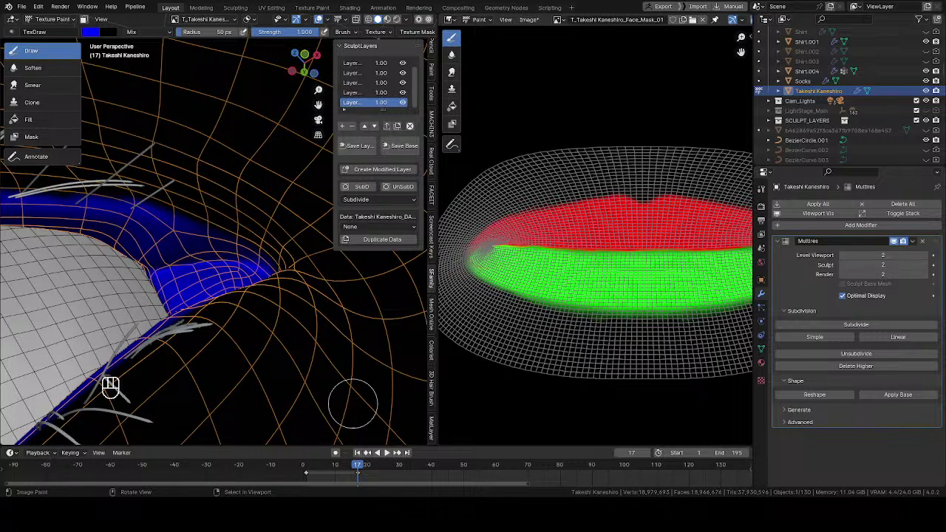
{"action": "middle_click_drag", "start_coordinate": [120, 226], "coordinate": [255, 214], "text": "shift"}
{"action": "mouse_move", "coordinate": [255, 214]}
{"action": "middle_mouse_down"}
{"action": "mouse_move", "coordinate": [234, 222]}
{"action": "mouse_move", "coordinate": [204, 212]}
{"action": "middle_mouse_up"}
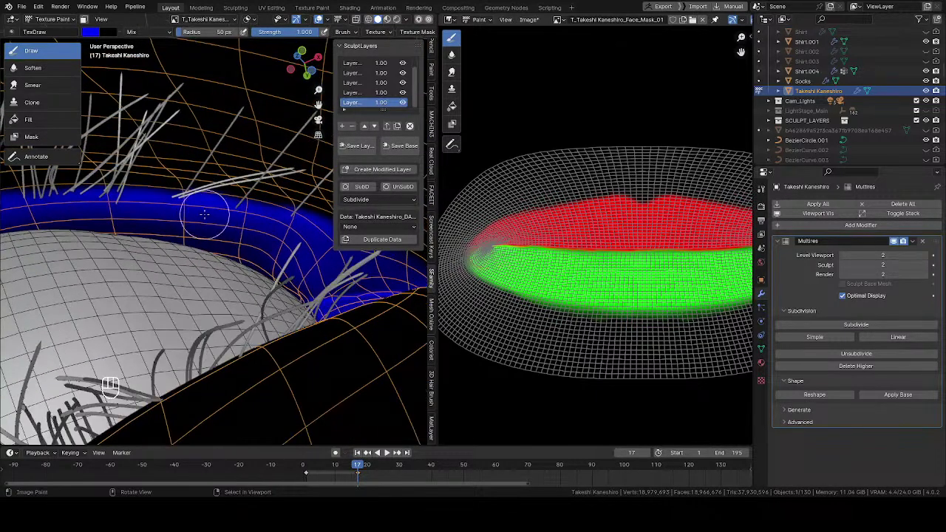
Swap the brush to black, reduce its radius to 32 px and trim the blue along the upper eyelid's outer edge
{"action": "key", "text": "x"}
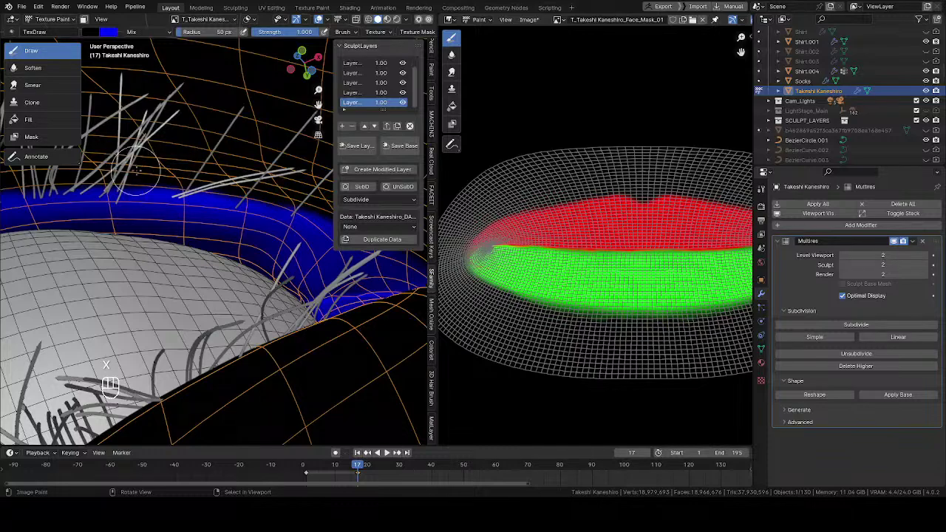
{"action": "mouse_move", "coordinate": [295, 183]}
{"action": "middle_mouse_down"}
{"action": "mouse_move", "coordinate": [221, 188]}
{"action": "mouse_move", "coordinate": [296, 199]}
{"action": "middle_mouse_up"}
{"action": "mouse_move", "coordinate": [222, 192]}
{"action": "middle_mouse_down"}
{"action": "mouse_move", "coordinate": [177, 181]}
{"action": "mouse_move", "coordinate": [193, 176]}
{"action": "middle_mouse_up"}
{"action": "middle_click_drag", "start_coordinate": [193, 176], "coordinate": [211, 172]}
{"action": "key", "text": "f"}
{"action": "left_click", "coordinate": [203, 170]}
{"action": "mouse_move", "coordinate": [124, 266]}
{"action": "left_mouse_down"}
{"action": "mouse_move", "coordinate": [222, 156]}
{"action": "mouse_move", "coordinate": [145, 251]}
{"action": "mouse_move", "coordinate": [198, 186]}
{"action": "left_mouse_up"}
{"action": "left_click_drag", "start_coordinate": [198, 186], "coordinate": [123, 269]}
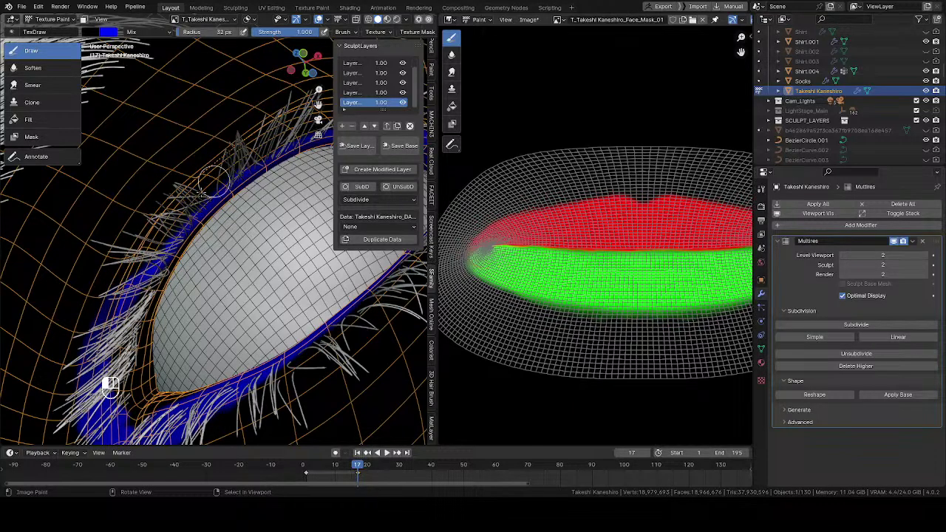
Continue painting black along the upper eyelid towards the eye's outer corner to remove the excess blue
{"action": "middle_click_drag", "start_coordinate": [137, 262], "coordinate": [88, 362]}
{"action": "left_click_drag", "start_coordinate": [69, 396], "coordinate": [83, 338]}
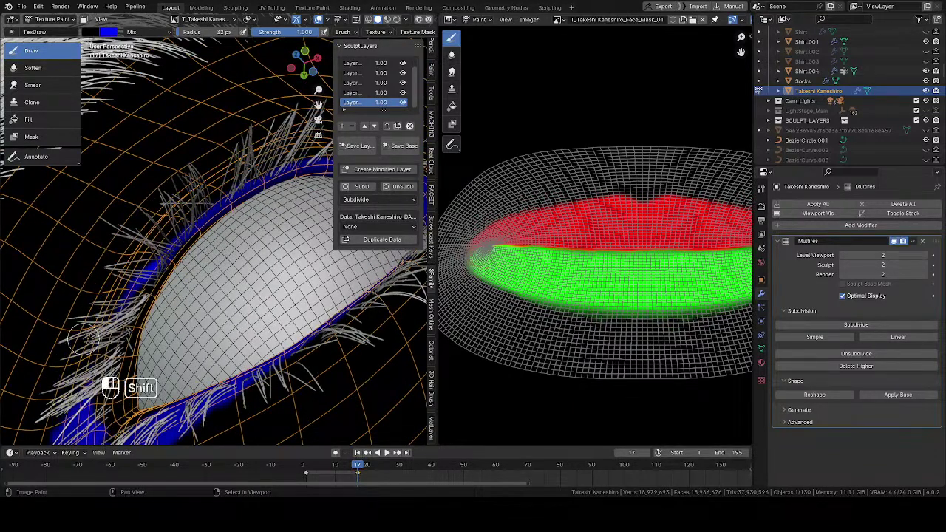
{"action": "middle_click_drag", "start_coordinate": [83, 339], "coordinate": [122, 270], "text": "shift"}
{"action": "middle_click_drag", "start_coordinate": [122, 270], "coordinate": [140, 277]}
{"action": "left_click_drag", "start_coordinate": [115, 311], "coordinate": [169, 215]}
{"action": "left_click_drag", "start_coordinate": [211, 132], "coordinate": [222, 122]}
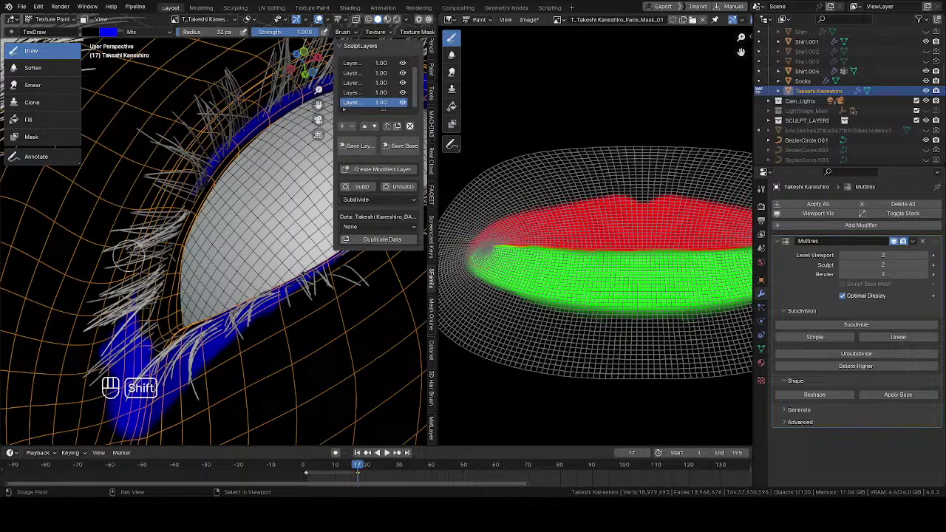
Enlarge the brush radius to 61 px and black out the blue spill around the eye's outer corner
{"action": "middle_click_drag", "start_coordinate": [148, 376], "coordinate": [174, 300], "text": "shift"}
{"action": "middle_click_drag", "start_coordinate": [173, 300], "coordinate": [151, 314]}
{"action": "key", "text": "f"}
{"action": "left_click", "coordinate": [165, 316]}
{"action": "left_click_drag", "start_coordinate": [139, 329], "coordinate": [147, 237]}
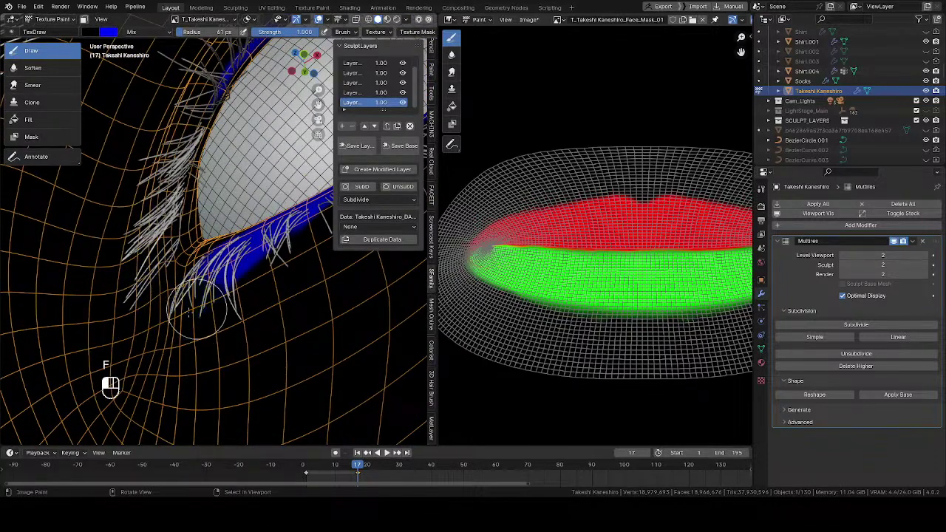
{"action": "left_click_drag", "start_coordinate": [188, 313], "coordinate": [325, 245]}
Set the brush radius to 57 px and trim the blue below the lower eyelid rim with black
{"action": "middle_click_drag", "start_coordinate": [325, 245], "coordinate": [258, 250]}
{"action": "key", "text": "f"}
{"action": "left_click", "coordinate": [248, 250]}
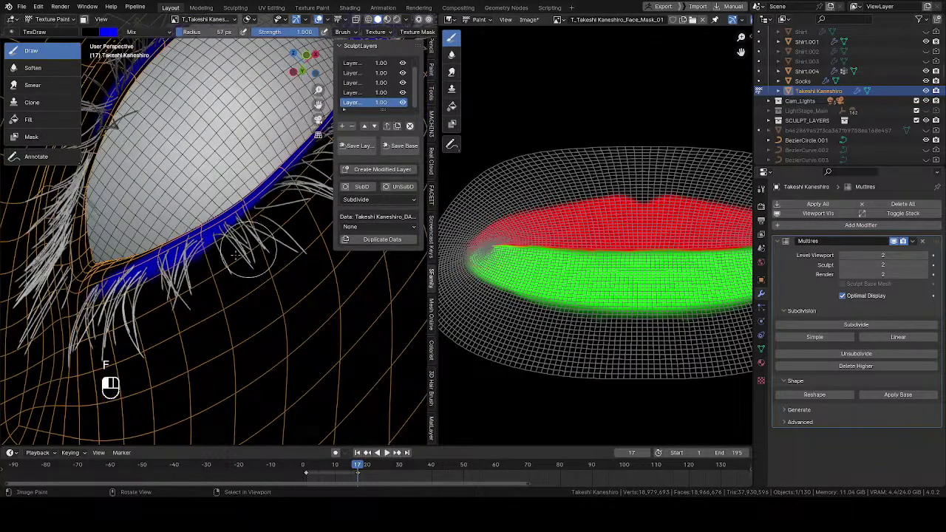
{"action": "left_click_drag", "start_coordinate": [185, 278], "coordinate": [236, 255]}
{"action": "middle_click_drag", "start_coordinate": [236, 255], "coordinate": [126, 310]}
{"action": "left_click_drag", "start_coordinate": [56, 363], "coordinate": [100, 346]}
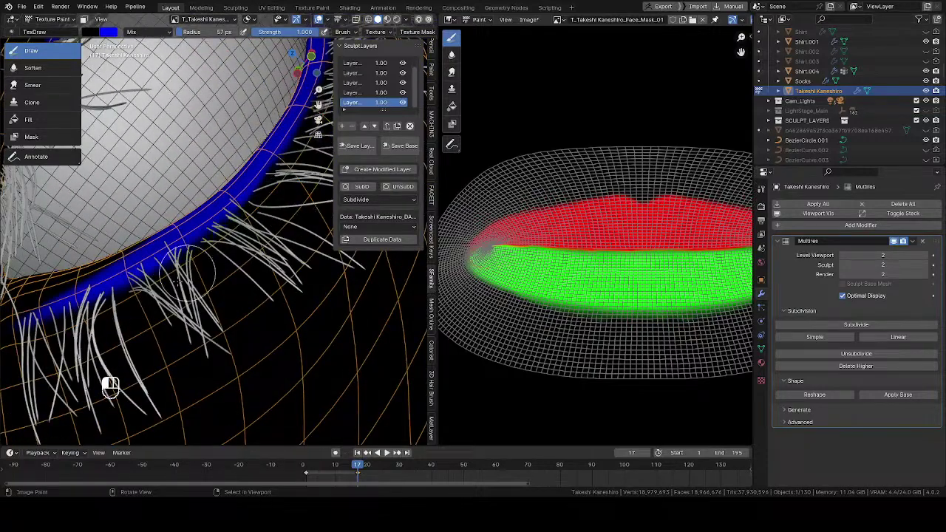
Swap the brush to blue and repaint the rim from the outer corner along the upper eyelid
{"action": "middle_click_drag", "start_coordinate": [185, 274], "coordinate": [115, 168]}
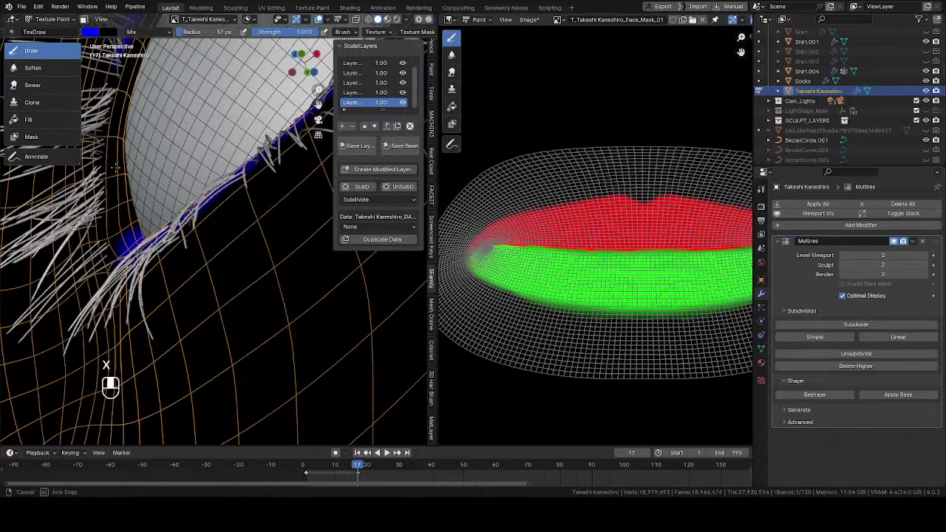
{"action": "left_click_drag", "start_coordinate": [115, 168], "coordinate": [127, 216]}
{"action": "middle_click_drag", "start_coordinate": [147, 88], "coordinate": [156, 122]}
{"action": "mouse_move", "coordinate": [284, 63]}
{"action": "left_mouse_down"}
{"action": "mouse_move", "coordinate": [166, 152]}
{"action": "mouse_move", "coordinate": [226, 108]}
{"action": "mouse_move", "coordinate": [210, 129]}
{"action": "left_mouse_up"}
Reduce the brush radius to 39 px and touch up the outer corner's rim, swapping between blue and black
{"action": "key", "text": "f"}
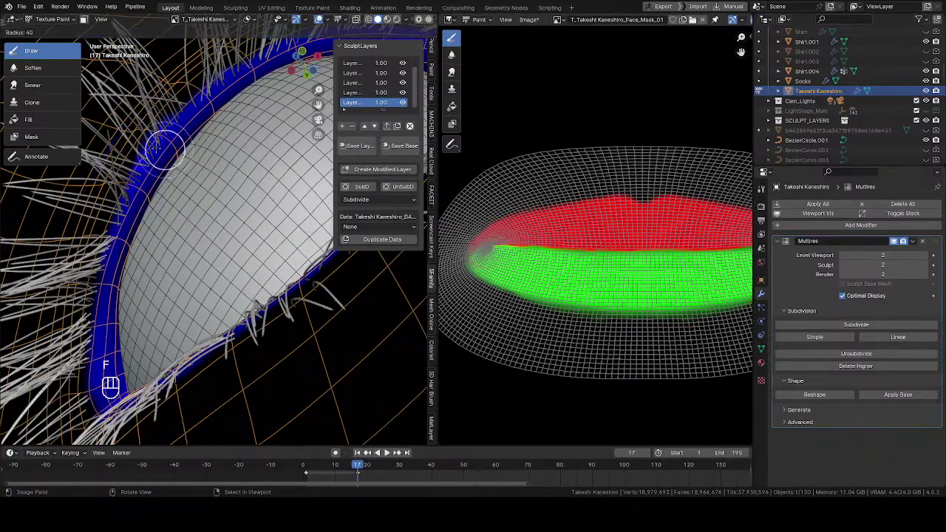
{"action": "left_click", "coordinate": [148, 142]}
{"action": "key", "text": "x"}
{"action": "middle_click_drag", "start_coordinate": [142, 122], "coordinate": [142, 228], "text": "shift"}
{"action": "key", "text": "x"}
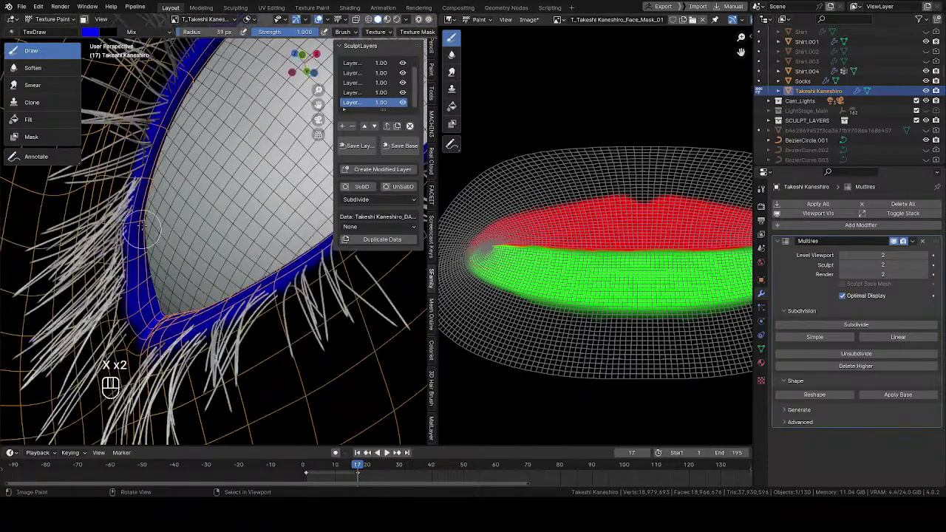
{"action": "key", "text": "x"}
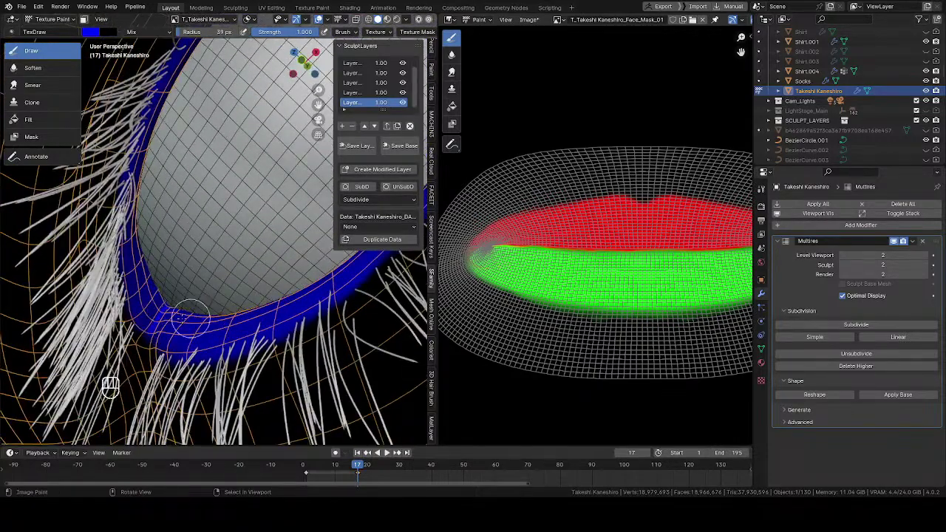
Sharpen the outer edge of the blue lower eyelid rim with black strokes
{"action": "mouse_move", "coordinate": [166, 318]}
{"action": "middle_mouse_down"}
{"action": "mouse_move", "coordinate": [181, 347]}
{"action": "mouse_move", "coordinate": [217, 352]}
{"action": "mouse_move", "coordinate": [219, 342]}
{"action": "middle_mouse_up"}
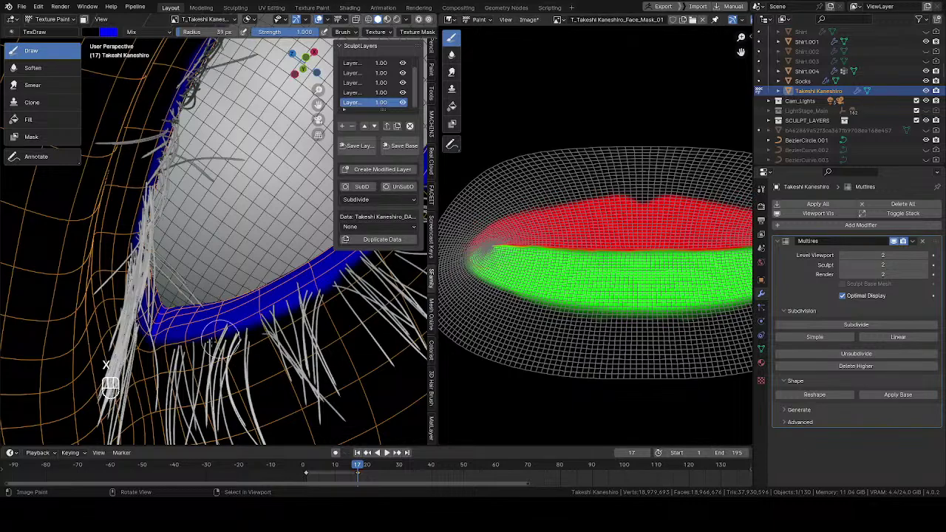
{"action": "left_click_drag", "start_coordinate": [327, 288], "coordinate": [275, 316]}
{"action": "middle_click_drag", "start_coordinate": [384, 259], "coordinate": [207, 275], "text": "shift"}
{"action": "middle_click_drag", "start_coordinate": [207, 275], "coordinate": [211, 255]}
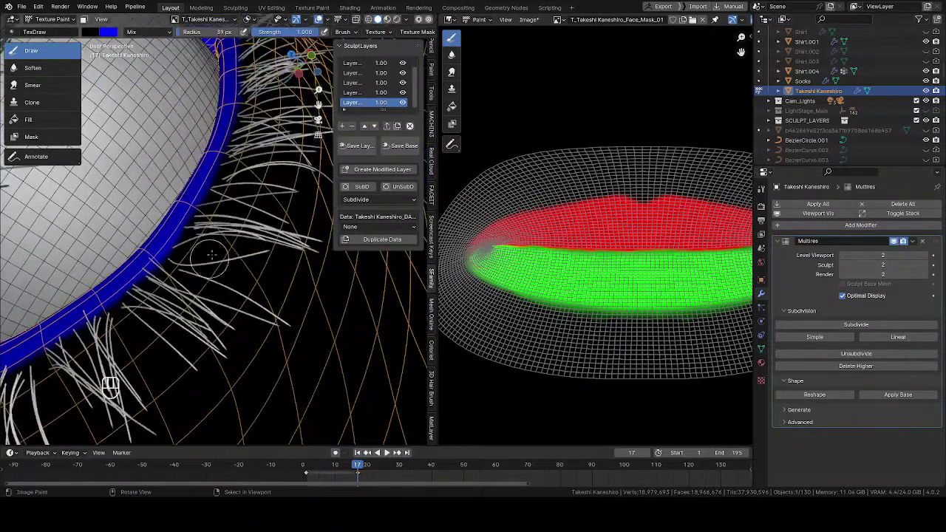
{"action": "middle_click_drag", "start_coordinate": [118, 355], "coordinate": [214, 407], "text": "shift"}
{"action": "mouse_move", "coordinate": [249, 288]}
{"action": "middle_mouse_down", "text": "shift"}
{"action": "mouse_move", "coordinate": [238, 297]}
{"action": "mouse_move", "coordinate": [214, 259]}
{"action": "middle_mouse_up", "text": "shift"}
{"action": "mouse_move", "coordinate": [253, 140]}
{"action": "left_mouse_down"}
{"action": "mouse_move", "coordinate": [249, 275]}
{"action": "mouse_move", "coordinate": [252, 183]}
{"action": "left_mouse_up"}
Make the last touch-up strokes along the edge of the eyelid rim from several angles
{"action": "mouse_move", "coordinate": [252, 182]}
{"action": "middle_mouse_down"}
{"action": "mouse_move", "coordinate": [208, 136]}
{"action": "mouse_move", "coordinate": [170, 151]}
{"action": "mouse_move", "coordinate": [188, 274]}
{"action": "middle_mouse_up"}
{"action": "mouse_move", "coordinate": [189, 274]}
{"action": "middle_mouse_down"}
{"action": "mouse_move", "coordinate": [233, 277]}
{"action": "mouse_move", "coordinate": [164, 306]}
{"action": "mouse_move", "coordinate": [185, 236]}
{"action": "mouse_move", "coordinate": [188, 174]}
{"action": "middle_mouse_up"}
{"action": "mouse_move", "coordinate": [178, 222]}
{"action": "middle_mouse_down"}
{"action": "mouse_move", "coordinate": [222, 192]}
{"action": "mouse_move", "coordinate": [181, 244]}
{"action": "mouse_move", "coordinate": [140, 272]}
{"action": "middle_mouse_up"}
{"action": "mouse_move", "coordinate": [111, 236]}
{"action": "left_mouse_down"}
{"action": "mouse_move", "coordinate": [108, 217]}
{"action": "mouse_move", "coordinate": [140, 331]}
{"action": "mouse_move", "coordinate": [117, 247]}
{"action": "mouse_move", "coordinate": [142, 318]}
{"action": "left_mouse_up"}
{"action": "mouse_move", "coordinate": [144, 325]}
{"action": "middle_mouse_down", "text": "shift"}
{"action": "mouse_move", "coordinate": [152, 222]}
{"action": "mouse_move", "coordinate": [201, 311]}
{"action": "middle_mouse_up", "text": "shift"}
{"action": "mouse_move", "coordinate": [178, 283]}
{"action": "left_mouse_down"}
{"action": "mouse_move", "coordinate": [199, 304]}
{"action": "mouse_move", "coordinate": [164, 264]}
{"action": "left_mouse_up"}
Switch the character to Object Mode and turn off the wireframe display
{"action": "mouse_move", "coordinate": [164, 264]}
{"action": "middle_mouse_down", "text": "ctrl"}
{"action": "mouse_move", "coordinate": [174, 314]}
{"action": "mouse_move", "coordinate": [274, 122]}
{"action": "middle_mouse_up", "text": "ctrl"}
{"action": "key", "text": "q"}
{"action": "left_click", "coordinate": [240, 130]}
{"action": "middle_click_drag", "start_coordinate": [187, 163], "coordinate": [154, 257], "text": "ctrl"}
{"action": "key", "text": "Tab"}
{"action": "left_click", "coordinate": [152, 219]}
{"action": "key", "text": "q"}
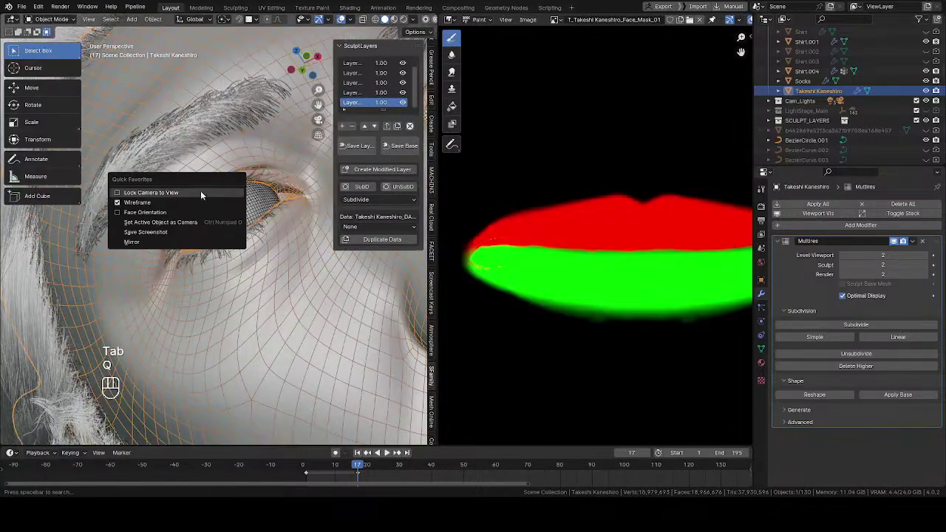
{"action": "left_click", "coordinate": [144, 202]}
{"action": "middle_click_drag", "start_coordinate": [143, 202], "coordinate": [187, 267], "text": "ctrl"}
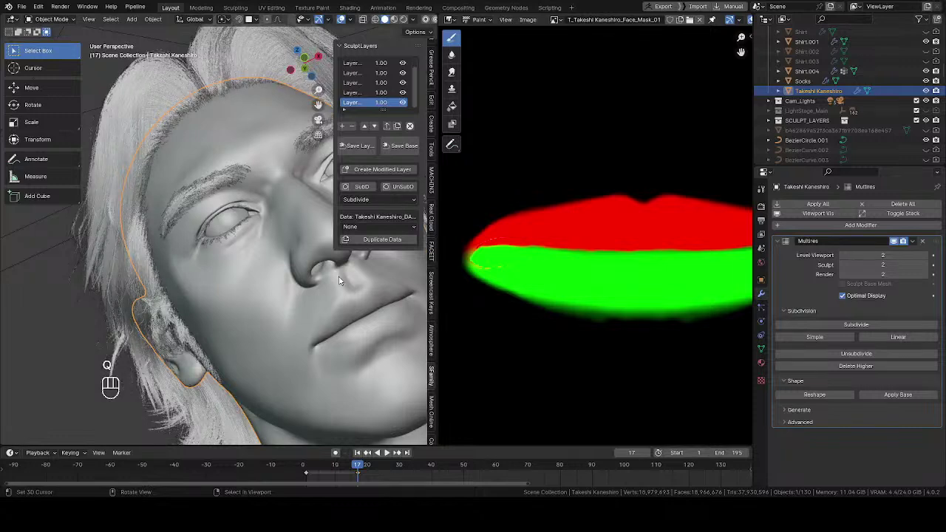
Resize the image brush and sample a lip colour near the mouth corner of the face mask
{"action": "middle_click_drag", "start_coordinate": [685, 276], "coordinate": [695, 226]}
{"action": "middle_click_drag", "start_coordinate": [591, 239], "coordinate": [569, 206], "text": "ctrl"}
{"action": "mouse_move", "coordinate": [568, 206]}
{"action": "middle_mouse_down"}
{"action": "mouse_move", "coordinate": [642, 222]}
{"action": "mouse_move", "coordinate": [553, 220]}
{"action": "middle_mouse_up"}
{"action": "mouse_move", "coordinate": [553, 220]}
{"action": "middle_mouse_down"}
{"action": "mouse_move", "coordinate": [534, 207]}
{"action": "mouse_move", "coordinate": [563, 219]}
{"action": "middle_mouse_up"}
{"action": "key", "text": "f"}
{"action": "left_click", "coordinate": [617, 210]}
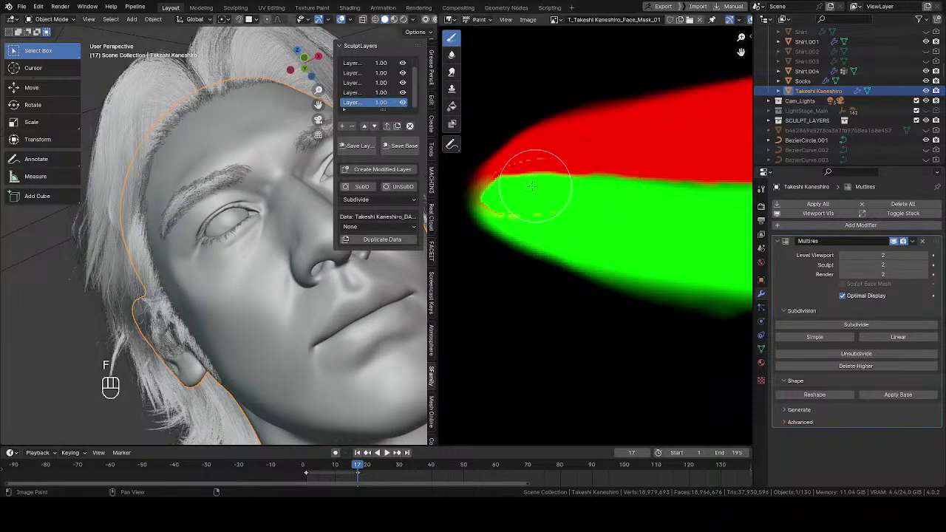
{"action": "key", "text": "shift+x"}
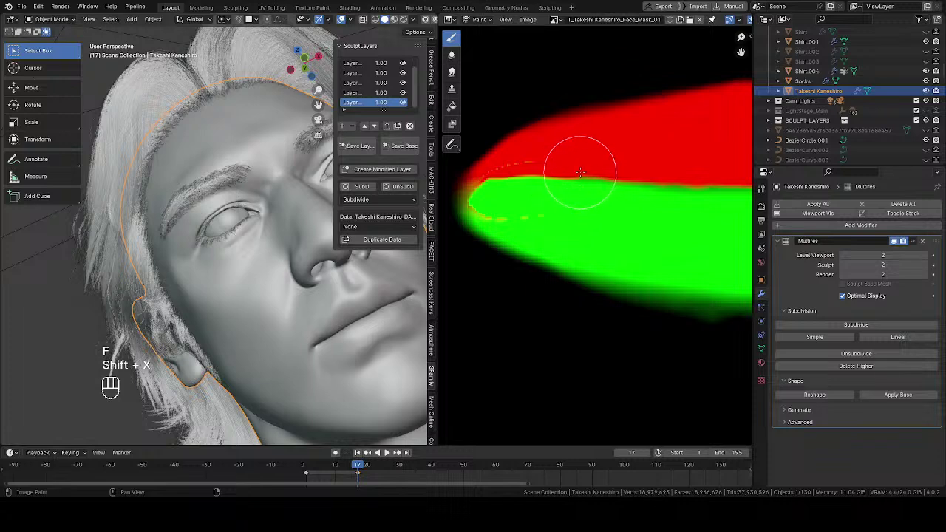
Put the head mesh in Edit Mode to overlay its UV layout on the face mask
{"action": "key", "text": "Tab"}
{"action": "key", "text": "Tab"}
{"action": "key", "text": "Tab"}
{"action": "key", "text": "Tab"}
{"action": "key", "text": "Tab"}
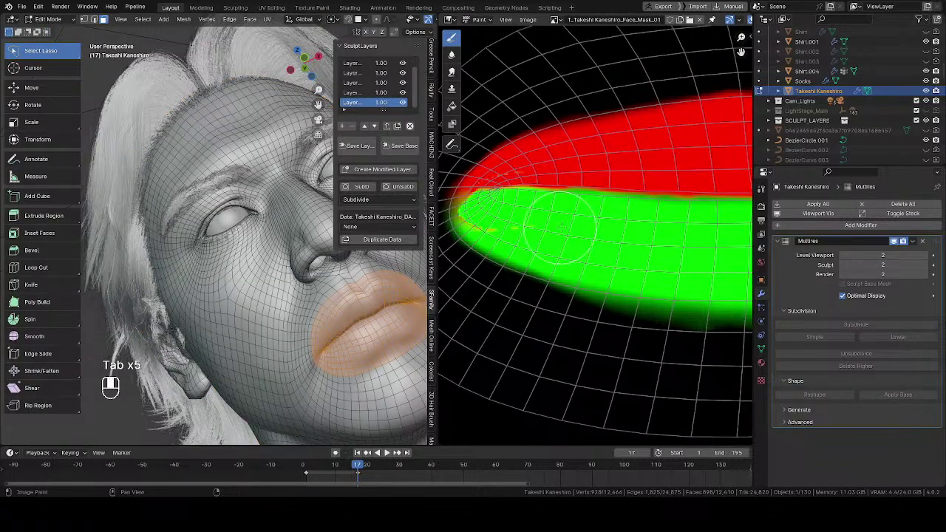
Shrink the image brush, sample the lower lip's green and paint over the yellow specks at the mouth corner
{"action": "key", "text": "f"}
{"action": "left_click", "coordinate": [534, 224]}
{"action": "mouse_move", "coordinate": [535, 224]}
{"action": "middle_mouse_down", "text": "ctrl"}
{"action": "mouse_move", "coordinate": [557, 202]}
{"action": "mouse_move", "coordinate": [597, 201]}
{"action": "middle_mouse_up", "text": "ctrl"}
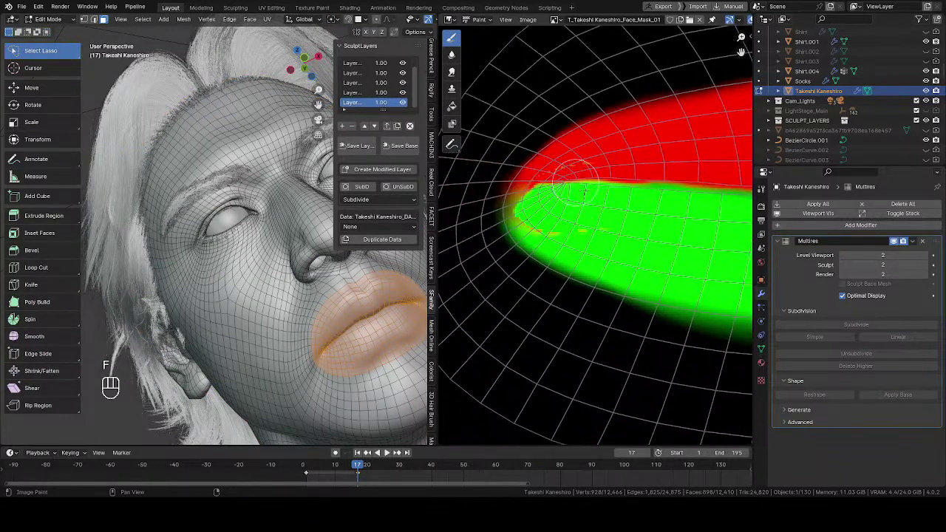
{"action": "middle_click_drag", "start_coordinate": [662, 239], "coordinate": [616, 229]}
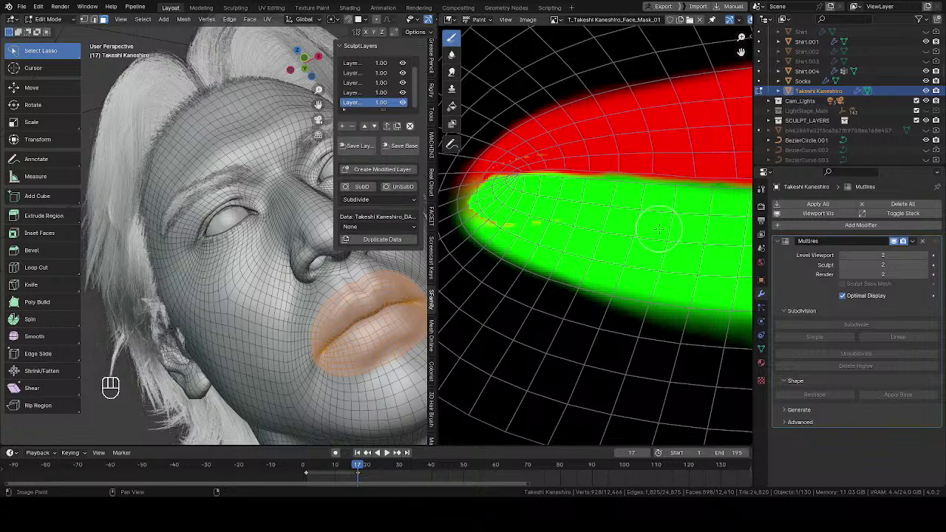
{"action": "key", "text": "shift+x"}
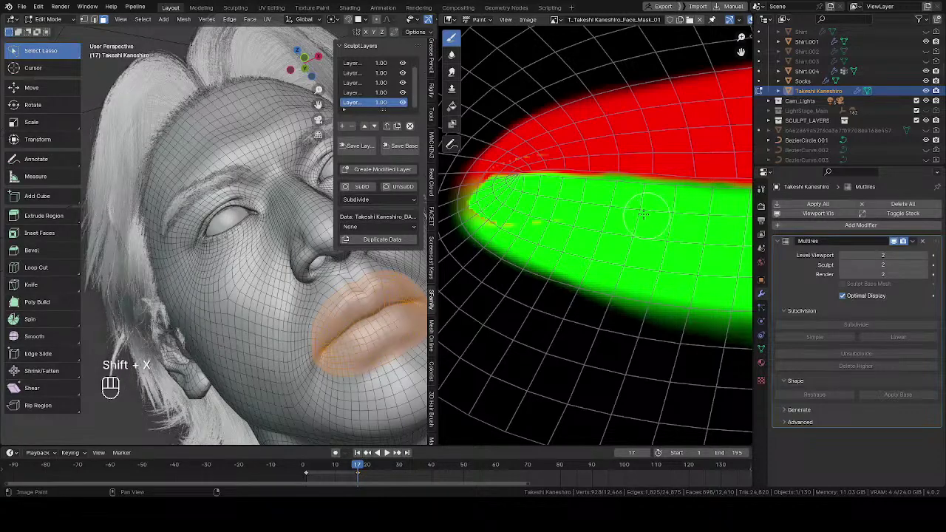
{"action": "middle_click_drag", "start_coordinate": [597, 209], "coordinate": [592, 209]}
{"action": "mouse_move", "coordinate": [554, 220]}
{"action": "left_mouse_down"}
{"action": "mouse_move", "coordinate": [485, 205]}
{"action": "mouse_move", "coordinate": [480, 213]}
{"action": "mouse_move", "coordinate": [483, 205]}
{"action": "left_mouse_up"}
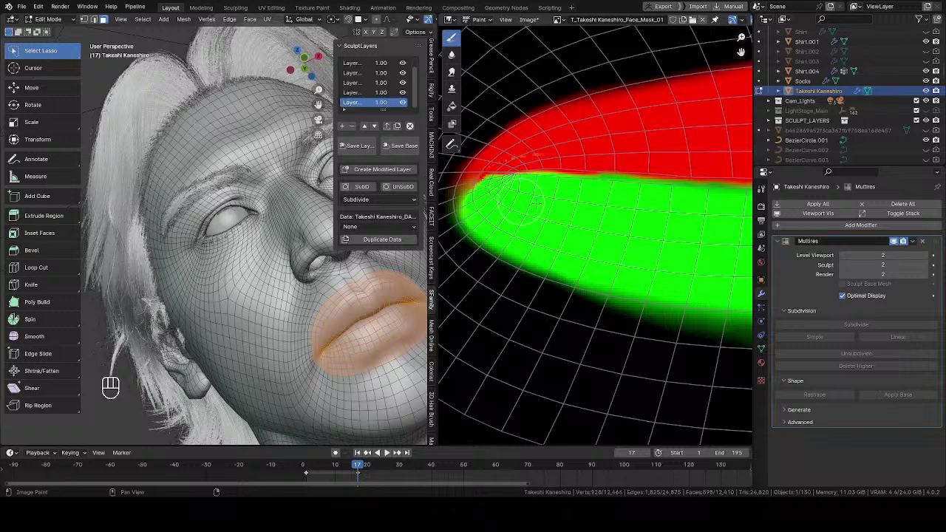
Cover the yellow specks at the opposite mouth corner of the lower lip with green
{"action": "middle_click_drag", "start_coordinate": [534, 287], "coordinate": [580, 279]}
{"action": "scroll", "coordinate": [580, 279], "scroll_direction": "down", "scroll_amount": 4}
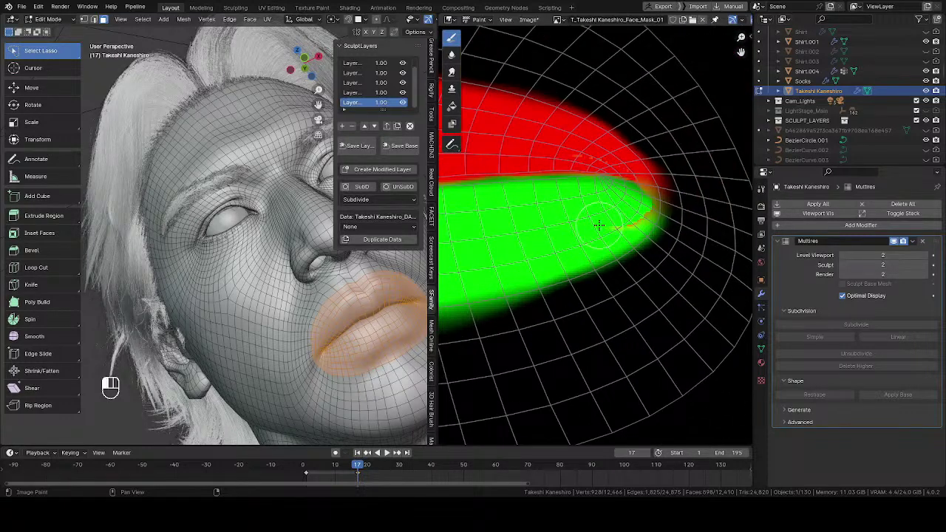
Touch up the green lower-lip area at the mouth corner of the face mask and save the mask image
{"action": "mouse_move", "coordinate": [621, 219]}
{"action": "left_mouse_down"}
{"action": "mouse_move", "coordinate": [633, 204]}
{"action": "mouse_move", "coordinate": [621, 205]}
{"action": "mouse_move", "coordinate": [634, 208]}
{"action": "left_mouse_up"}
{"action": "scroll", "coordinate": [617, 192], "scroll_direction": "down", "scroll_amount": 3}
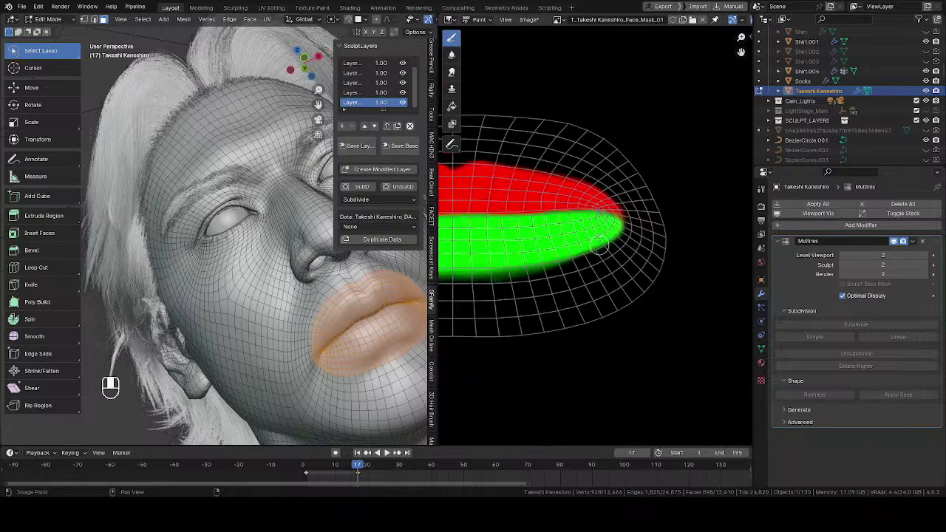
{"action": "key", "text": "alt+s"}
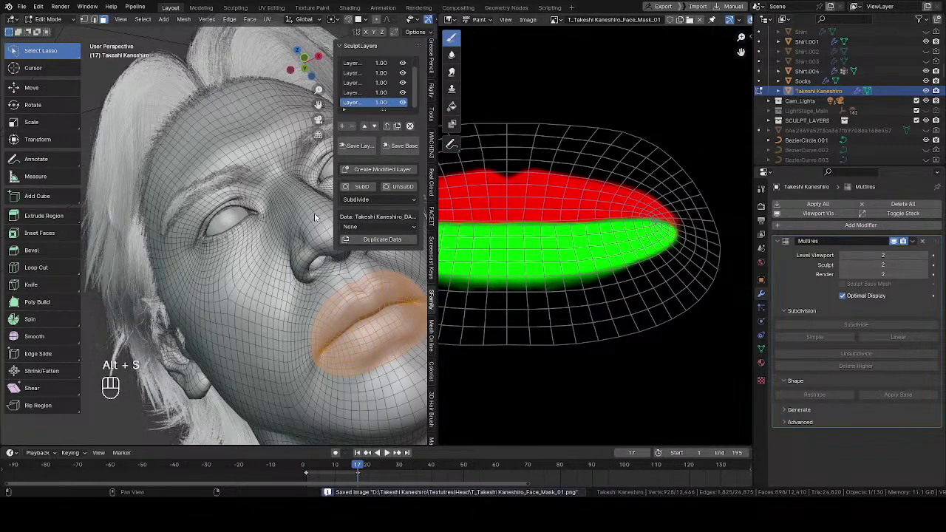
Return the head mesh to Object Mode and save the Blender file
{"action": "key", "text": "Tab"}
{"action": "left_click", "coordinate": [194, 216]}
{"action": "scroll", "coordinate": [205, 298], "scroll_direction": "down", "scroll_amount": 3}
{"action": "mouse_move", "coordinate": [247, 199]}
{"action": "middle_mouse_down"}
{"action": "mouse_move", "coordinate": [205, 297]}
{"action": "mouse_move", "coordinate": [199, 252]}
{"action": "mouse_move", "coordinate": [249, 183]}
{"action": "middle_mouse_up"}
{"action": "key", "text": "ctrl+s"}
{"action": "key", "text": "ctrl+s"}
{"action": "scroll", "coordinate": [219, 178], "scroll_direction": "up", "scroll_amount": 5}
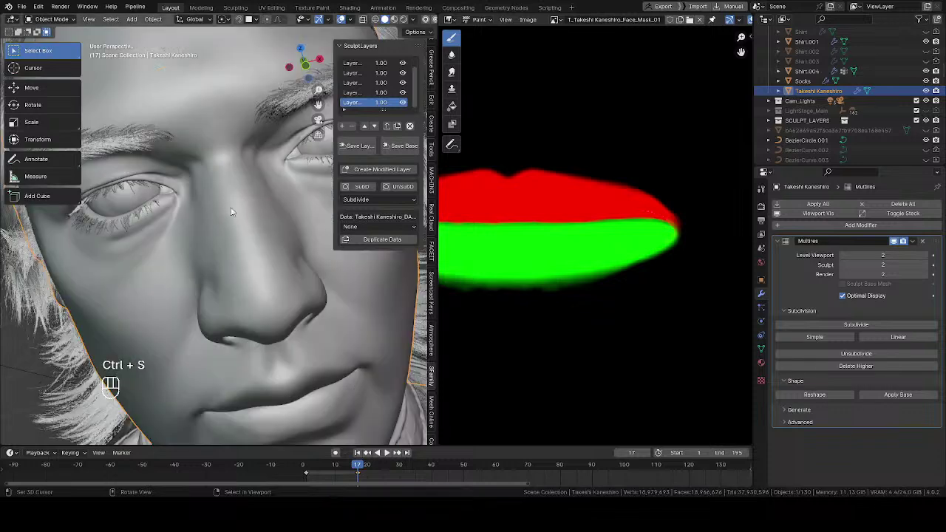
Change the image editing area to the Shader Editor and bring the head material's texture nodes into view
{"action": "left_click", "coordinate": [450, 19]}
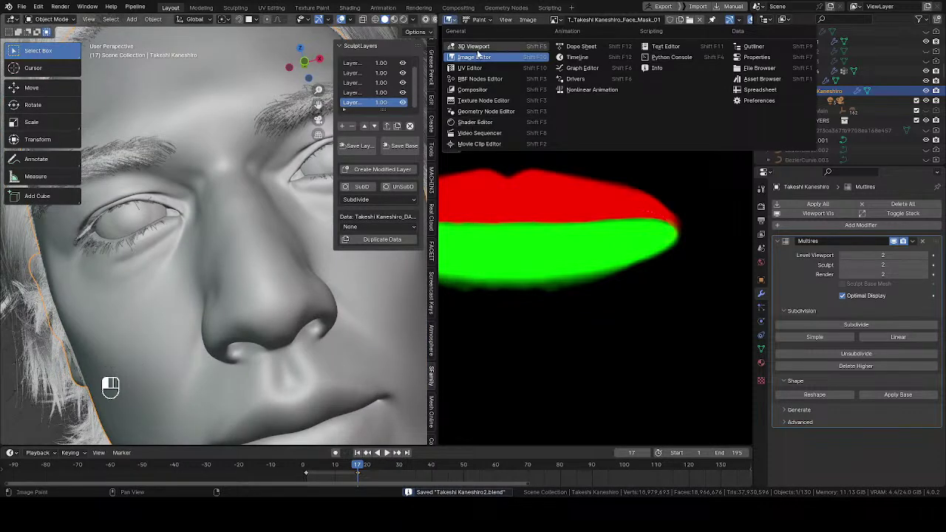
{"action": "left_click", "coordinate": [474, 125]}
{"action": "middle_click_drag", "start_coordinate": [560, 192], "coordinate": [544, 256], "text": "ctrl"}
{"action": "middle_click_drag", "start_coordinate": [556, 170], "coordinate": [568, 130]}
{"action": "middle_click_drag", "start_coordinate": [558, 120], "coordinate": [604, 122]}
Add an Image Texture node holding the Face_Mask_01 image and place it above the RGB Curves node
{"action": "key", "text": "shift+a"}
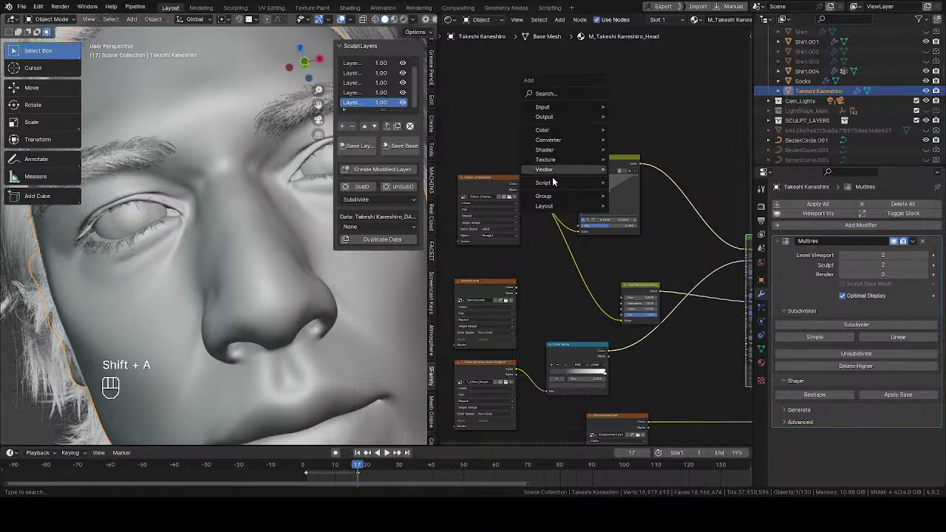
{"action": "mouse_move", "coordinate": [557, 161]}
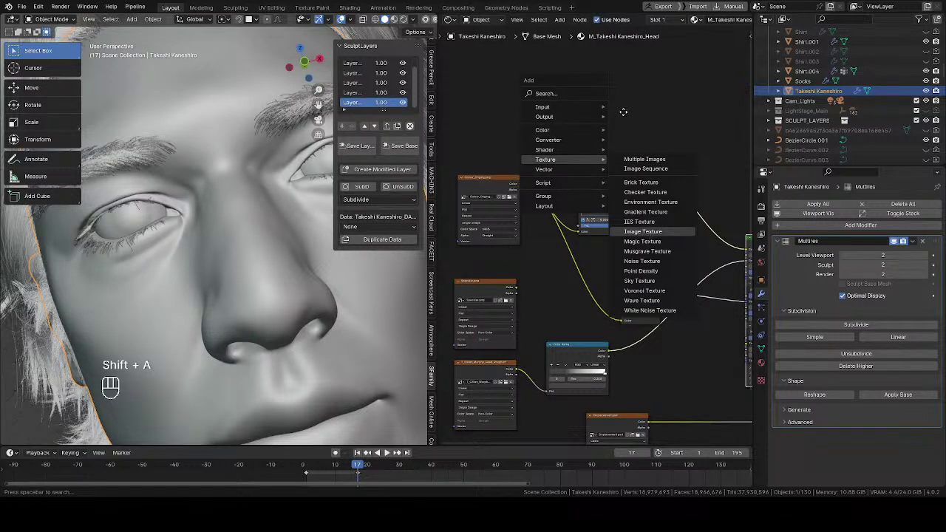
{"action": "left_click", "coordinate": [644, 231]}
{"action": "left_click", "coordinate": [578, 92]}
{"action": "left_click", "coordinate": [586, 112]}
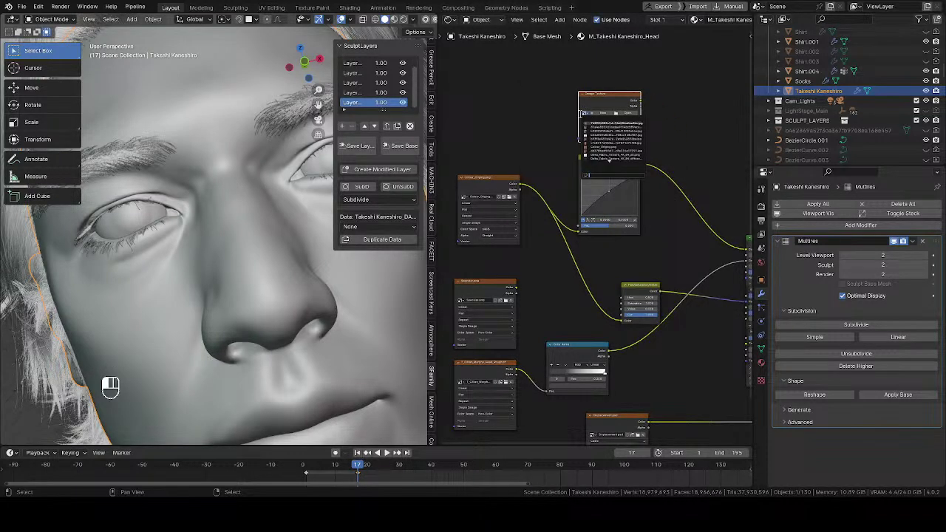
{"action": "type", "text": "mas"}
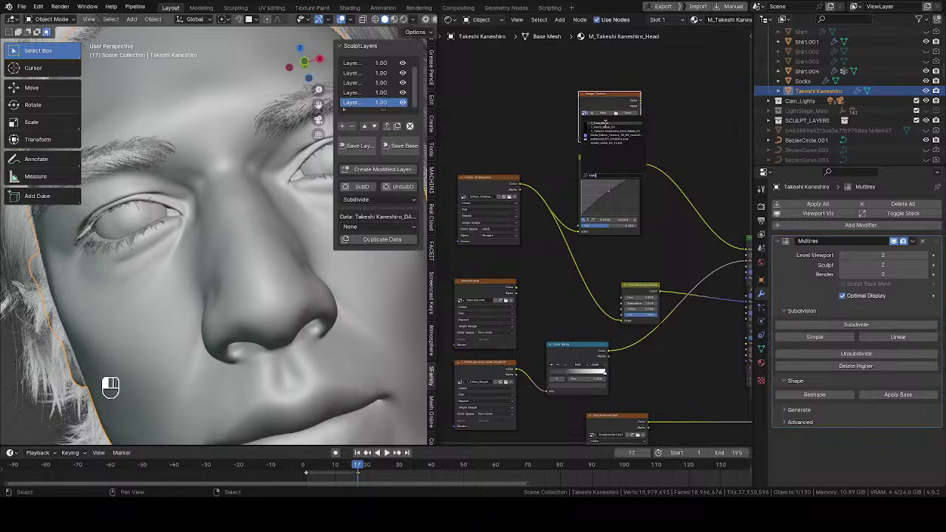
{"action": "left_click", "coordinate": [613, 133]}
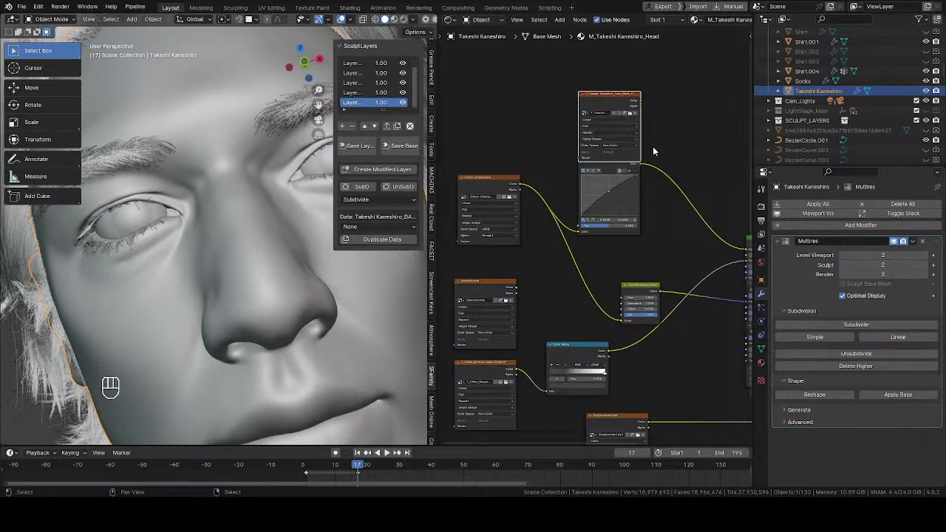
{"action": "middle_click_drag", "start_coordinate": [663, 159], "coordinate": [651, 186]}
{"action": "left_click_drag", "start_coordinate": [599, 121], "coordinate": [591, 87]}
{"action": "middle_click_drag", "start_coordinate": [630, 113], "coordinate": [615, 156]}
Show the 3D viewport in Rendered shading with its sidebar hidden and the face seen from the front
{"action": "middle_click_drag", "start_coordinate": [163, 240], "coordinate": [130, 177], "text": "shift"}
{"action": "scroll", "coordinate": [192, 214], "scroll_direction": "down", "scroll_amount": 3}
{"action": "mouse_move", "coordinate": [242, 230]}
{"action": "middle_mouse_down"}
{"action": "mouse_move", "coordinate": [257, 260]}
{"action": "mouse_move", "coordinate": [184, 200]}
{"action": "middle_mouse_up"}
{"action": "key", "text": "z"}
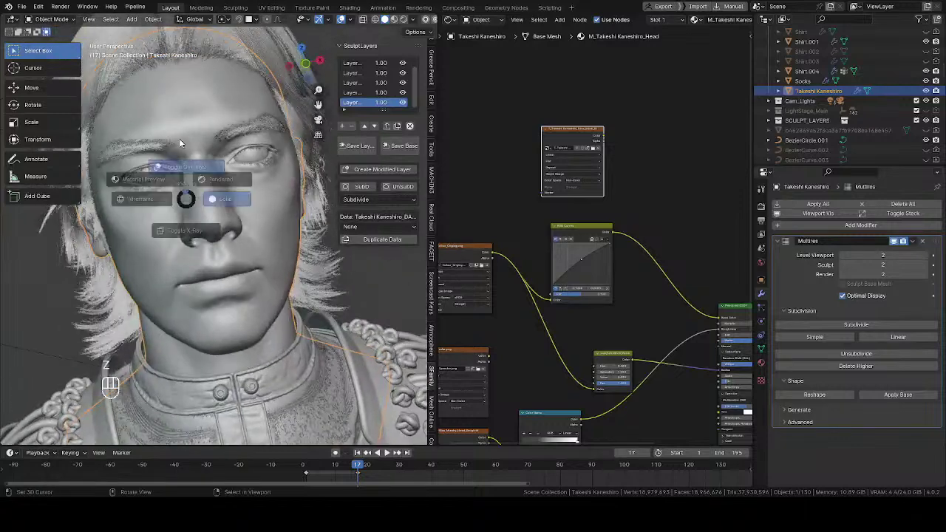
{"action": "left_click", "coordinate": [179, 140]}
{"action": "key", "text": "z"}
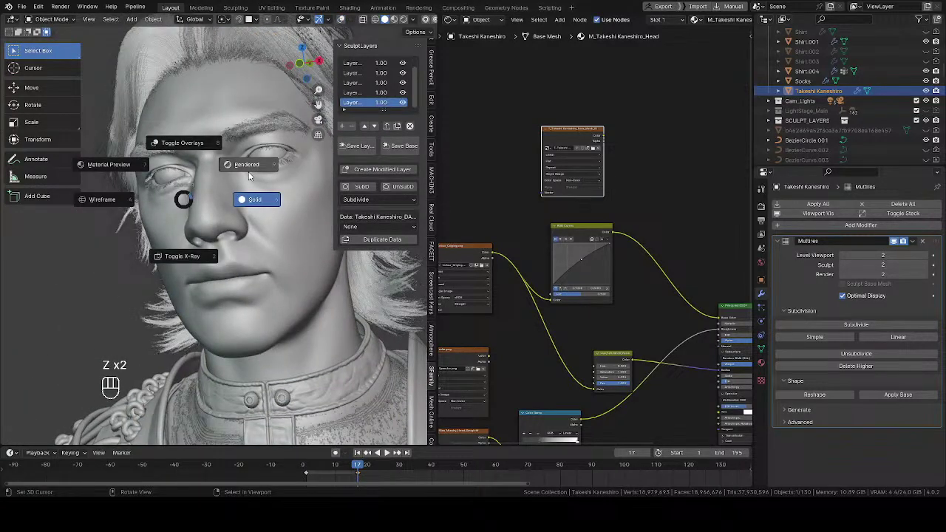
{"action": "left_click", "coordinate": [250, 178]}
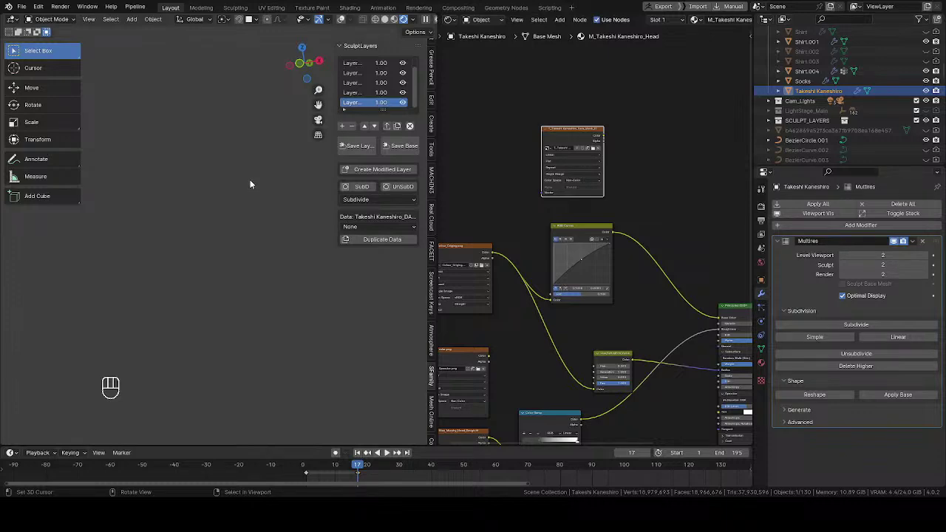
{"action": "key", "text": "n"}
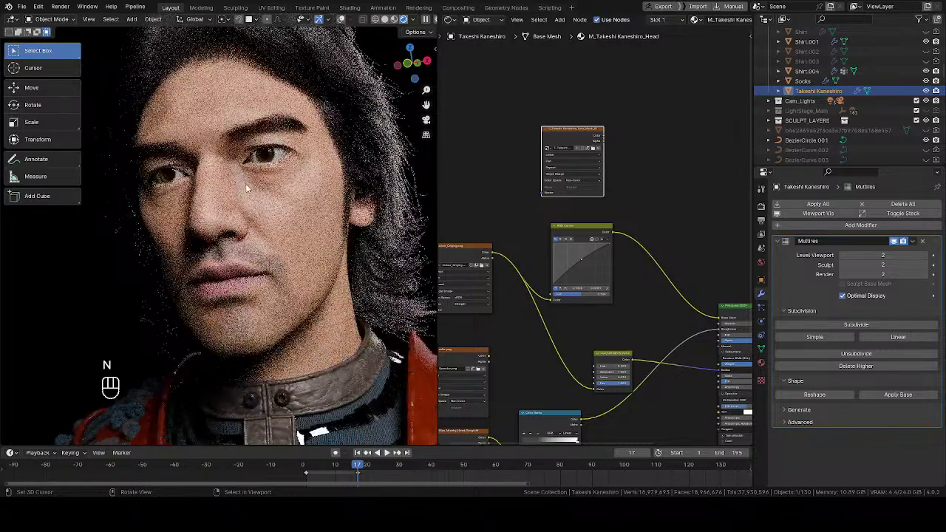
{"action": "middle_click_drag", "start_coordinate": [245, 183], "coordinate": [381, 212]}
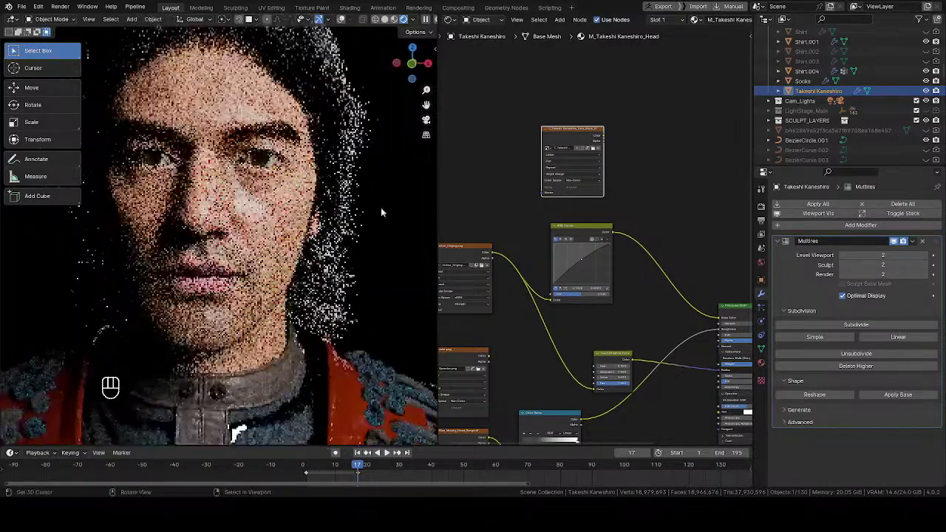
{"action": "scroll", "coordinate": [598, 180], "scroll_direction": "up", "scroll_amount": 3}
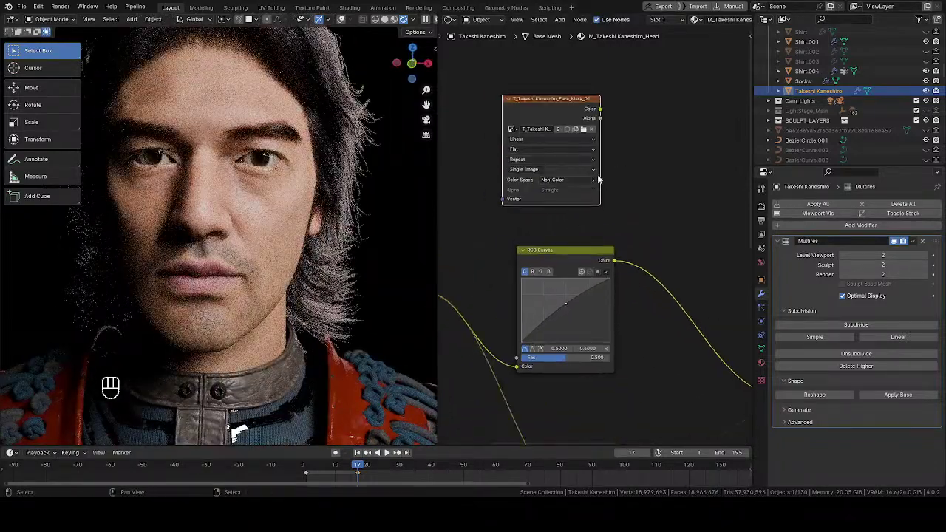
Preview the face mask texture's color output on the rendered head
{"action": "middle_click_drag", "start_coordinate": [559, 106], "coordinate": [534, 136]}
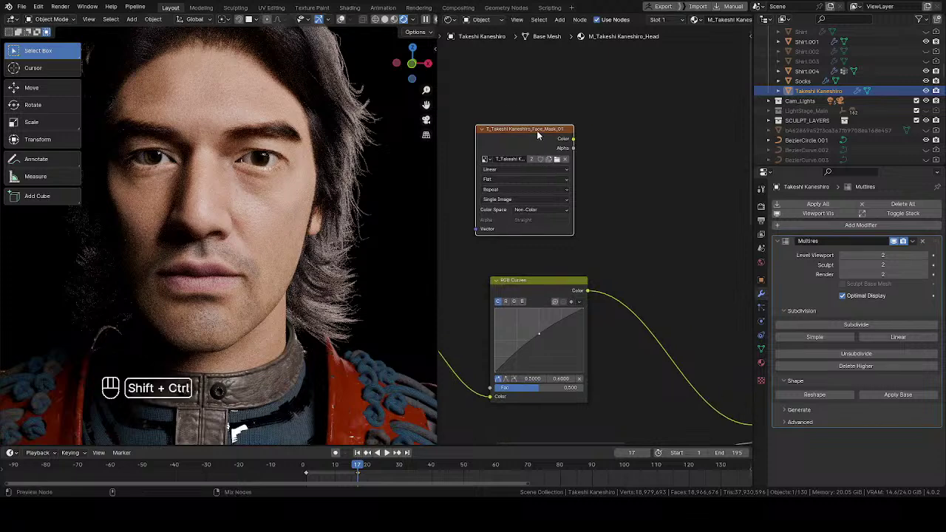
{"action": "left_click", "coordinate": [536, 130], "text": "ctrl+shift"}
{"action": "middle_click_drag", "start_coordinate": [608, 185], "coordinate": [597, 165]}
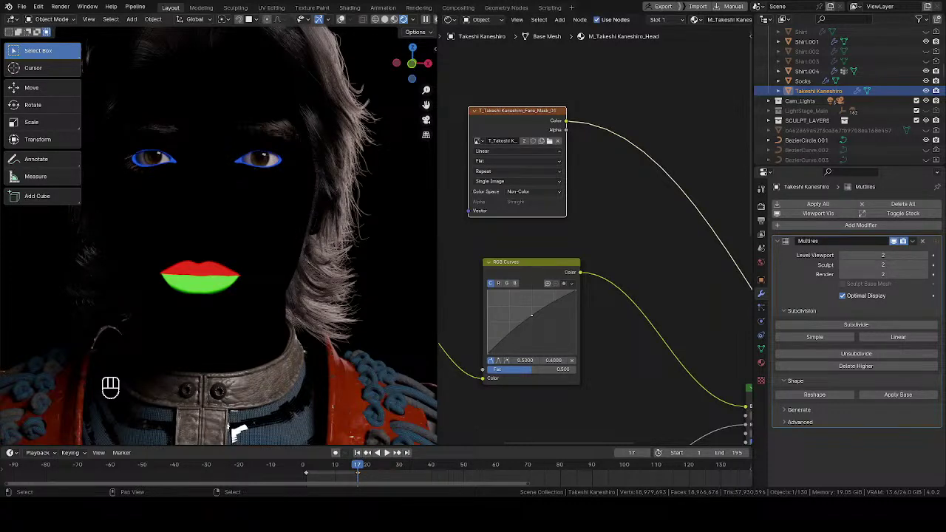
Add an RGB Separate Color node fed by the face mask's color and preview its Red channel on the lips
{"action": "middle_click_drag", "start_coordinate": [600, 158], "coordinate": [559, 147]}
{"action": "key", "text": "shift+a"}
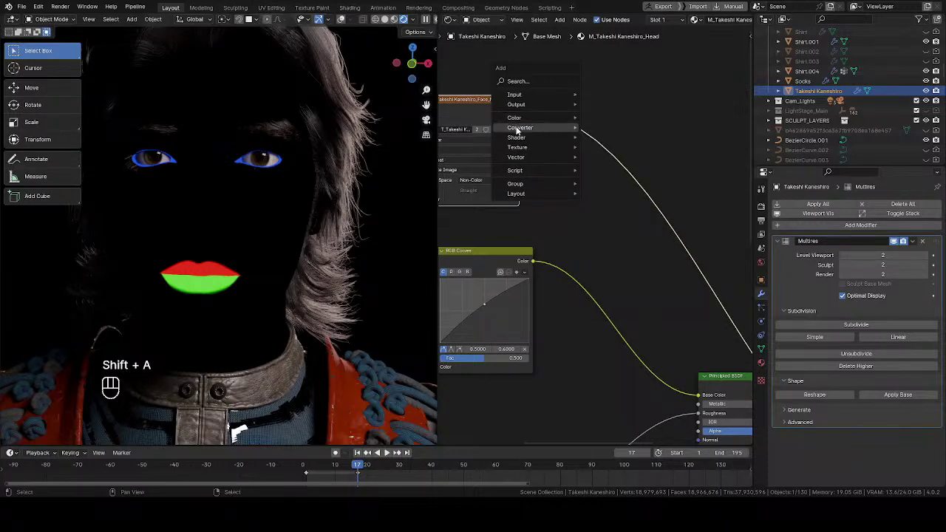
{"action": "mouse_move", "coordinate": [524, 127]}
{"action": "left_click", "coordinate": [632, 224]}
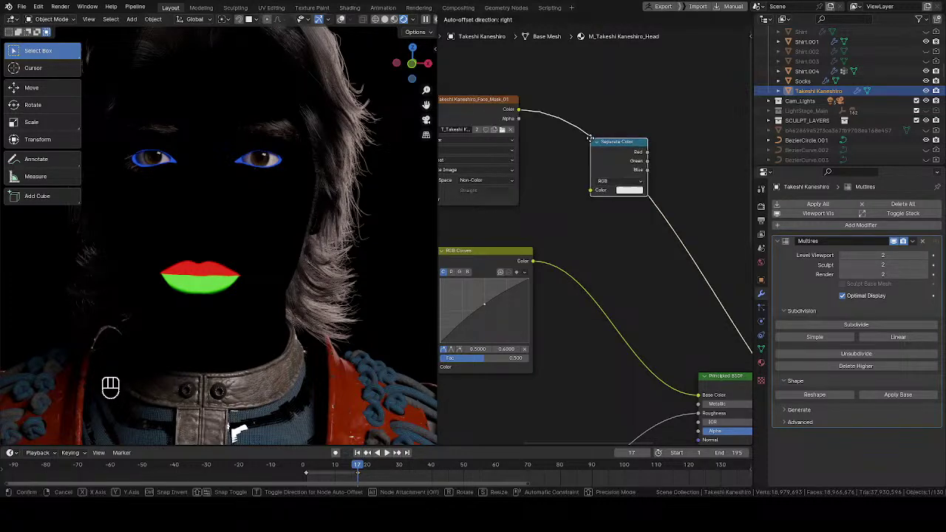
{"action": "left_click", "coordinate": [643, 194]}
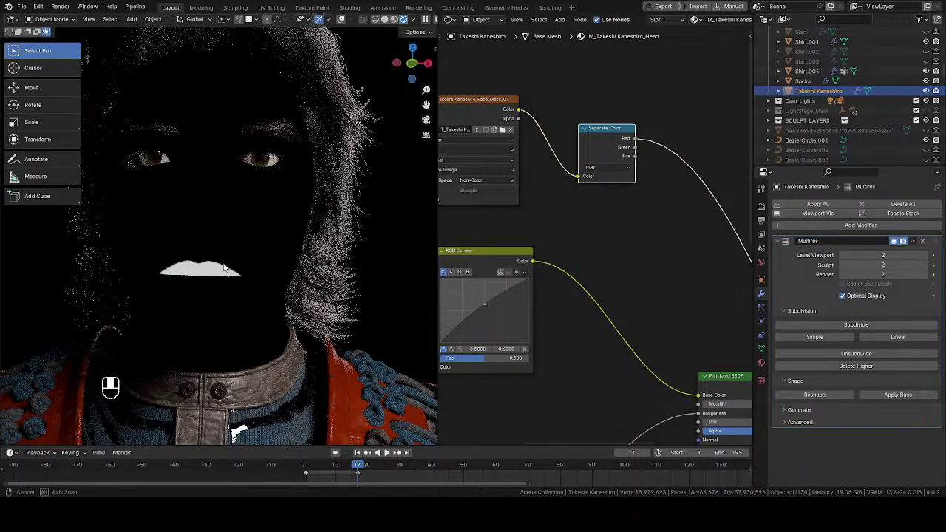
{"action": "scroll", "coordinate": [246, 272], "scroll_direction": "up", "scroll_amount": 4}
{"action": "middle_click_drag", "start_coordinate": [224, 316], "coordinate": [249, 311]}
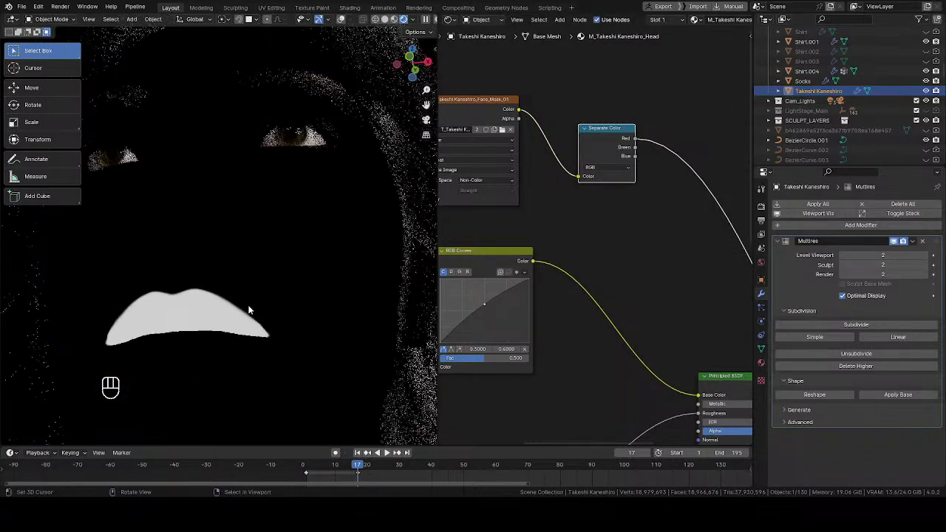
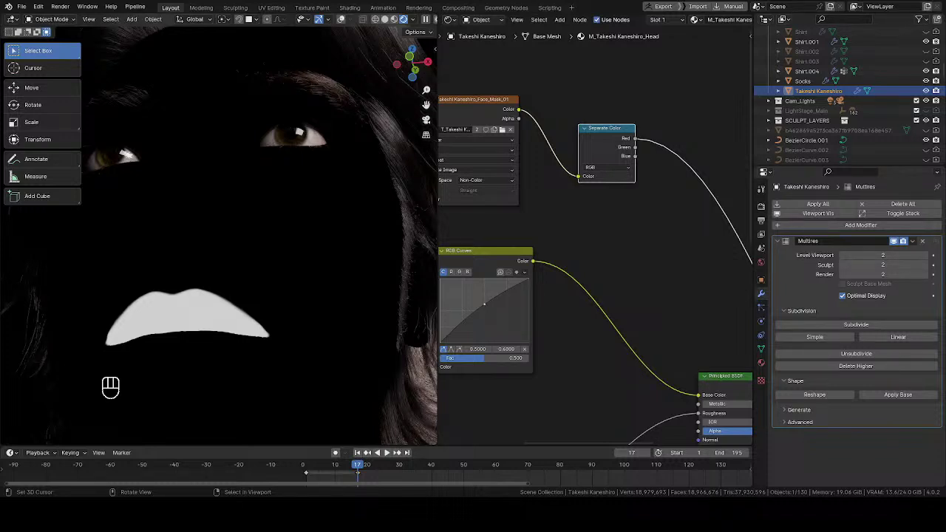
Preview the Separate Color node's Green and Blue channels on the face in turn
{"action": "scroll", "coordinate": [534, 276], "scroll_direction": "down", "scroll_amount": 1}
{"action": "left_click", "coordinate": [599, 162], "text": "ctrl+shift"}
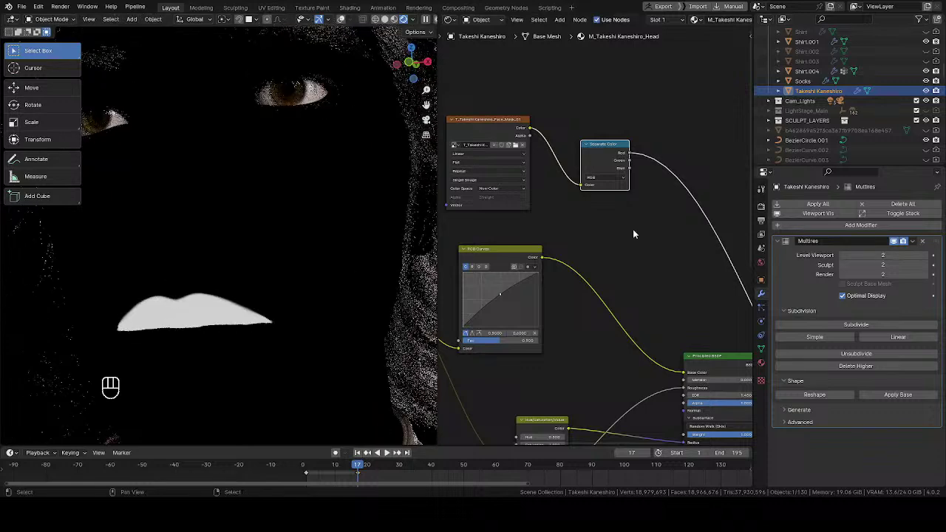
{"action": "left_click", "coordinate": [598, 164], "text": "ctrl+shift"}
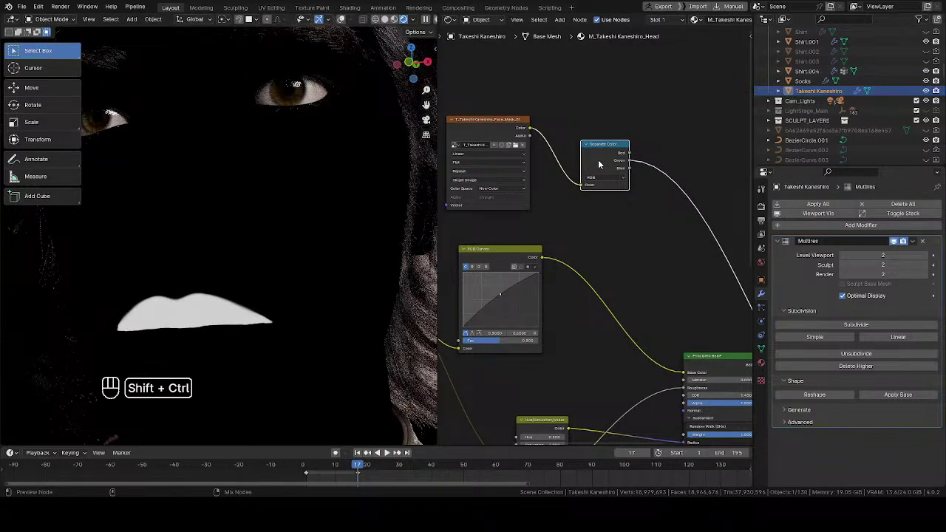
{"action": "middle_click_drag", "start_coordinate": [232, 230], "coordinate": [235, 271]}
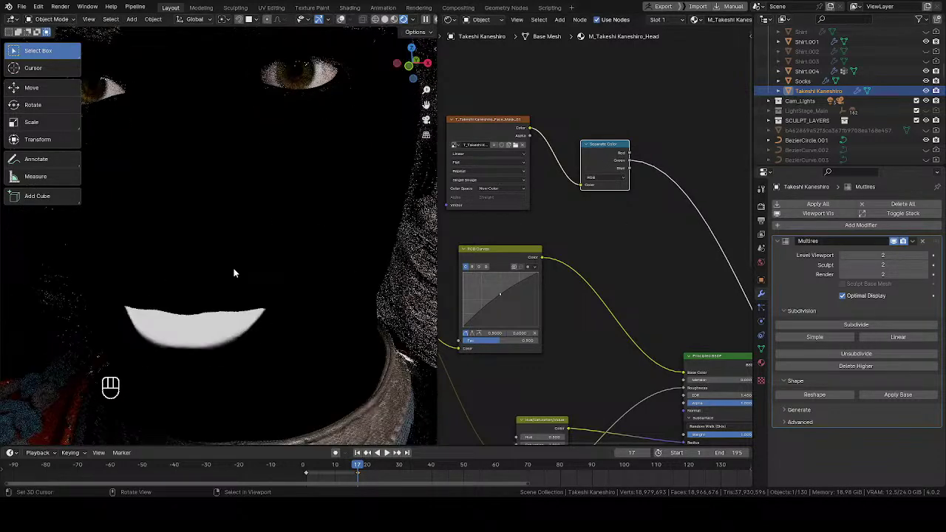
{"action": "left_click", "coordinate": [593, 161], "text": "ctrl+shift"}
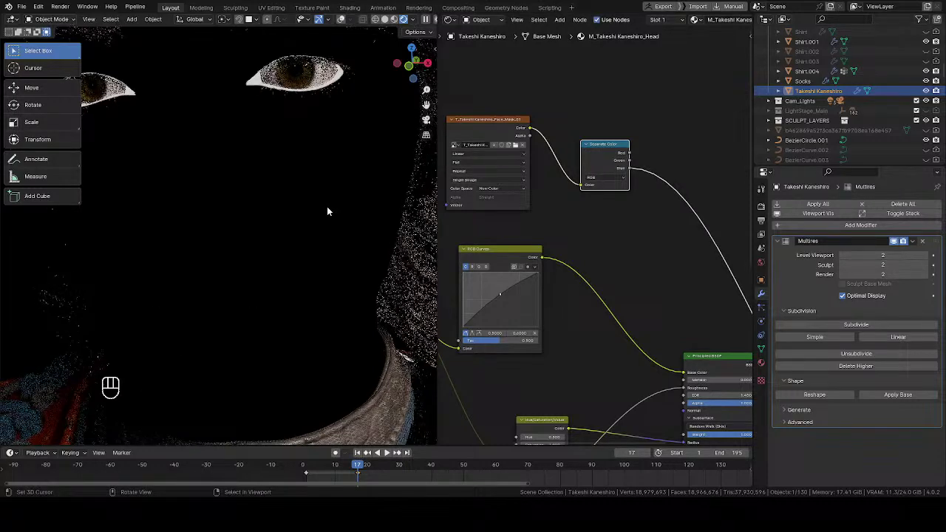
{"action": "scroll", "coordinate": [234, 218], "scroll_direction": "down", "scroll_amount": 3}
{"action": "scroll", "coordinate": [635, 235], "scroll_direction": "down", "scroll_amount": 2}
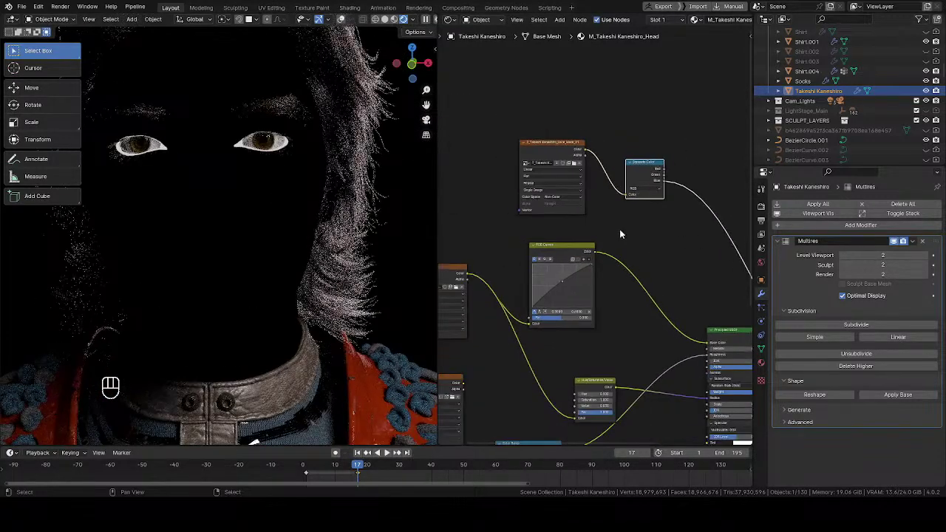
Move the mask texture, Separate Color and RGB Curves nodes further from the Principled BSDF to make room between them
{"action": "left_click_drag", "start_coordinate": [548, 135], "coordinate": [655, 191]}
{"action": "right_click_drag", "start_coordinate": [654, 191], "coordinate": [654, 194], "text": "ctrl"}
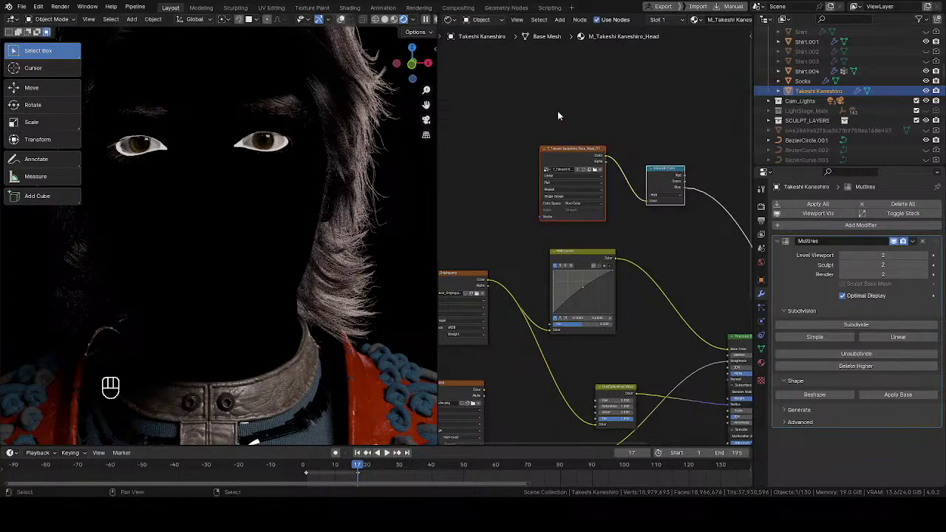
{"action": "left_click_drag", "start_coordinate": [561, 119], "coordinate": [673, 197]}
{"action": "left_click_drag", "start_coordinate": [663, 178], "coordinate": [669, 225]}
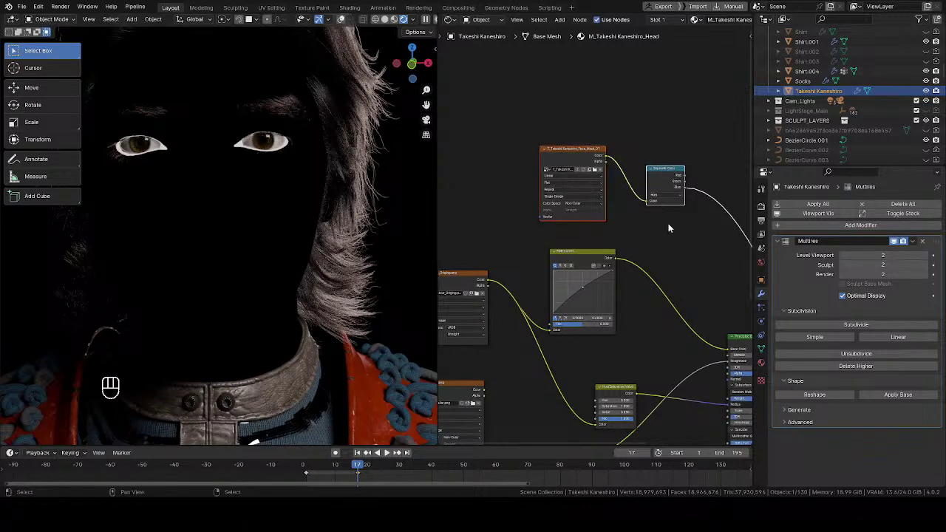
{"action": "key", "text": "g"}
{"action": "left_click", "coordinate": [590, 266]}
{"action": "middle_click_drag", "start_coordinate": [586, 260], "coordinate": [577, 247]}
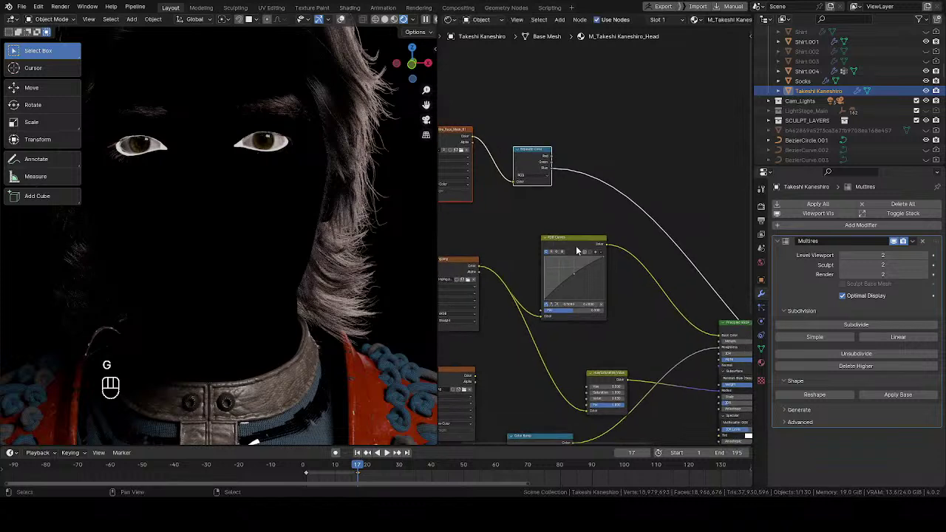
{"action": "left_click_drag", "start_coordinate": [542, 236], "coordinate": [513, 231]}
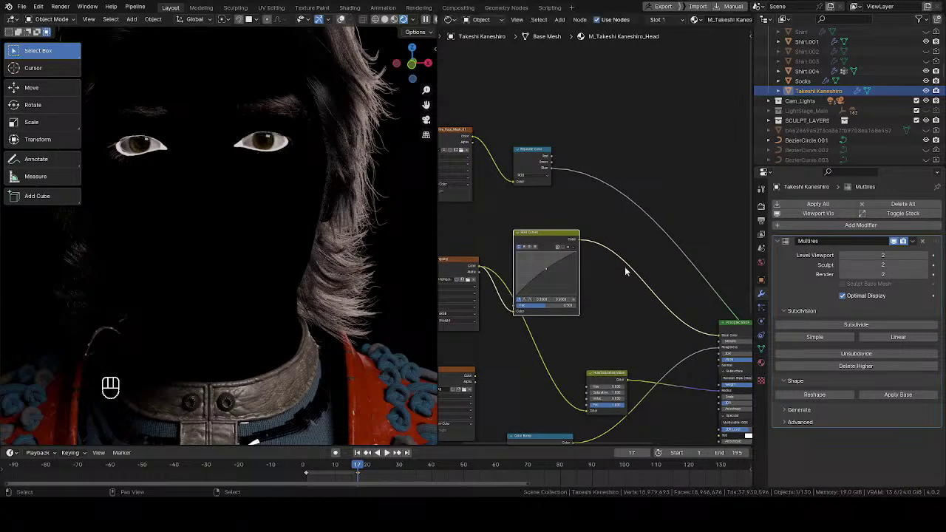
{"action": "middle_click_drag", "start_coordinate": [611, 279], "coordinate": [578, 275]}
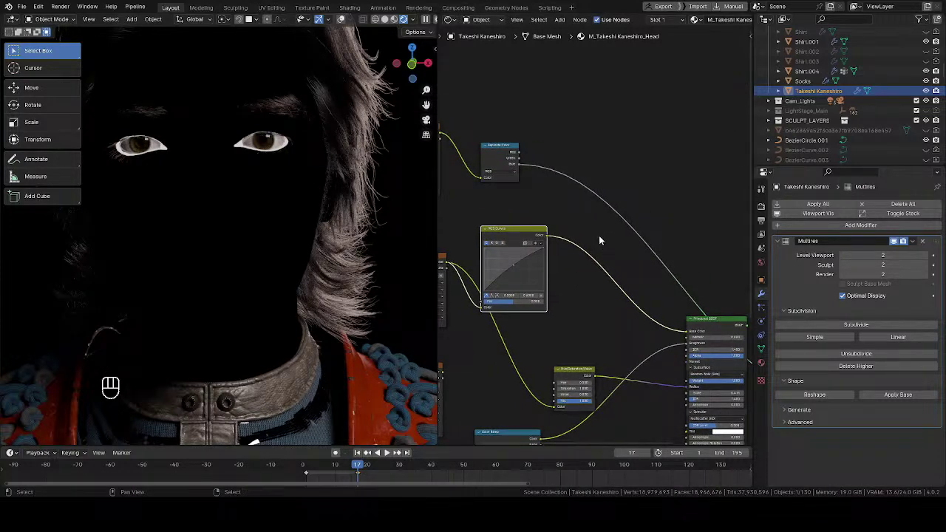
Insert a second RGB Curves node before the Principled BSDF's Base Color and connect the Separate Color's Red output to its Fac
{"action": "key", "text": "shift+a"}
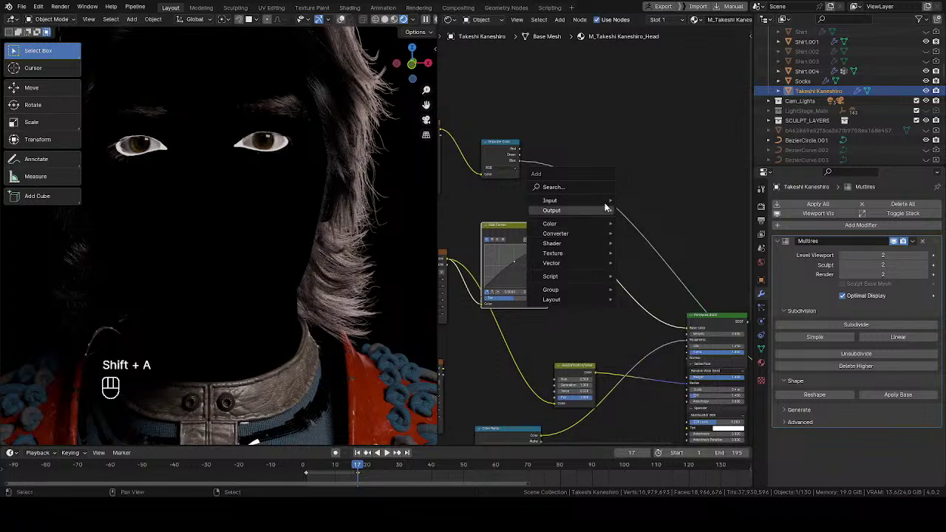
{"action": "mouse_move", "coordinate": [564, 224]}
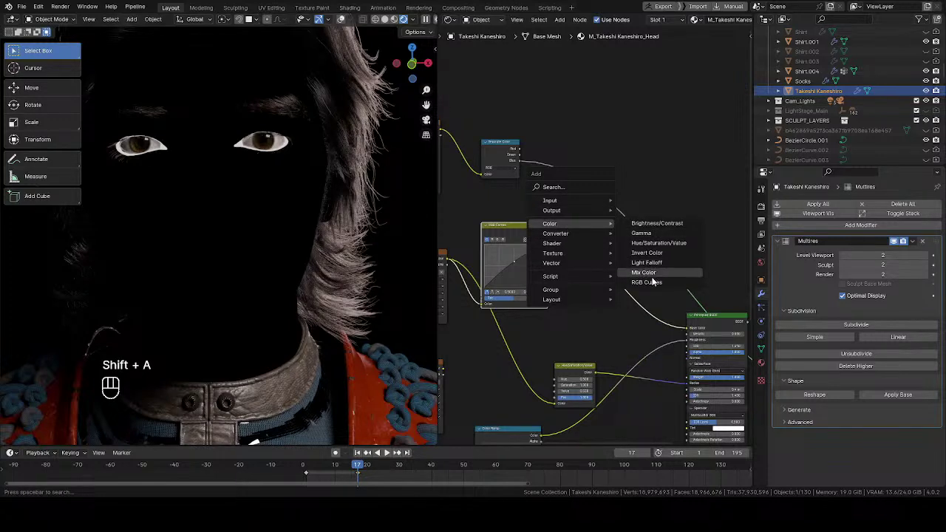
{"action": "left_click", "coordinate": [640, 282]}
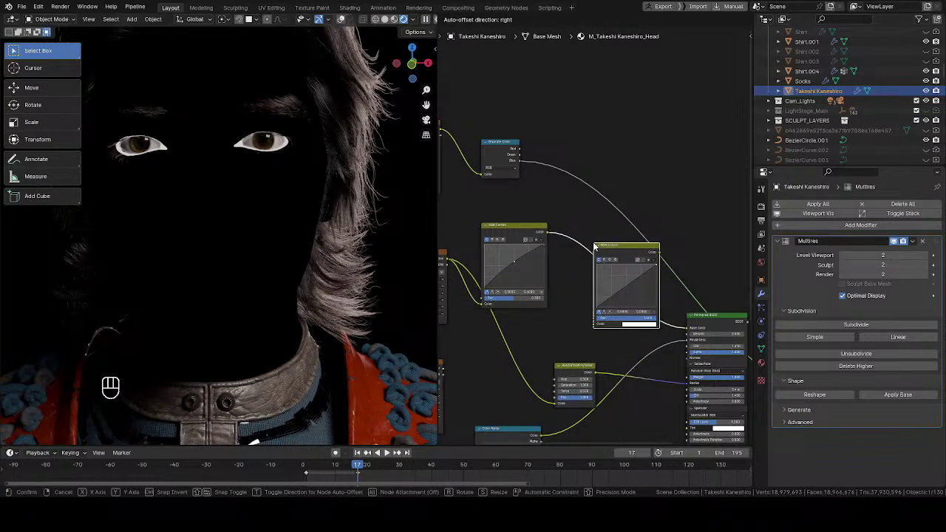
{"action": "left_click", "coordinate": [595, 246]}
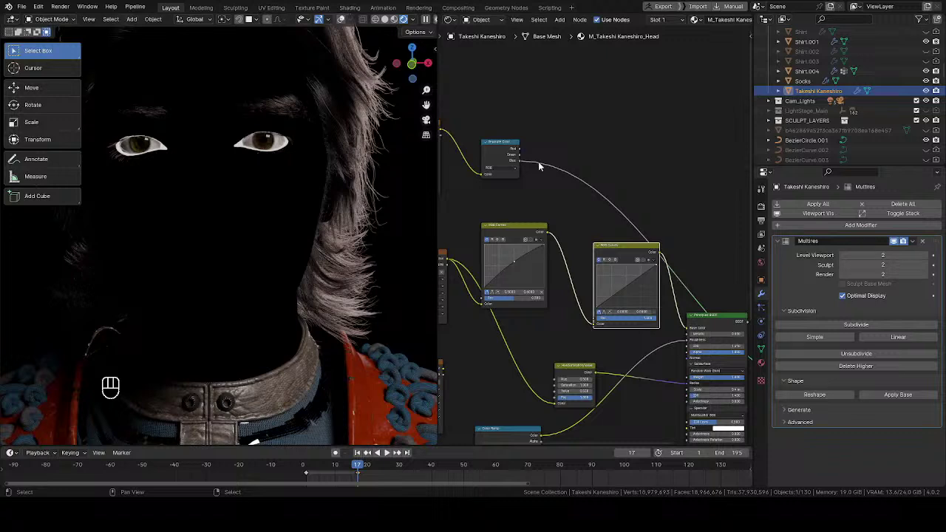
{"action": "left_click_drag", "start_coordinate": [519, 148], "coordinate": [595, 321]}
{"action": "middle_click_drag", "start_coordinate": [620, 227], "coordinate": [562, 182]}
{"action": "scroll", "coordinate": [594, 232], "scroll_direction": "up", "scroll_amount": 2}
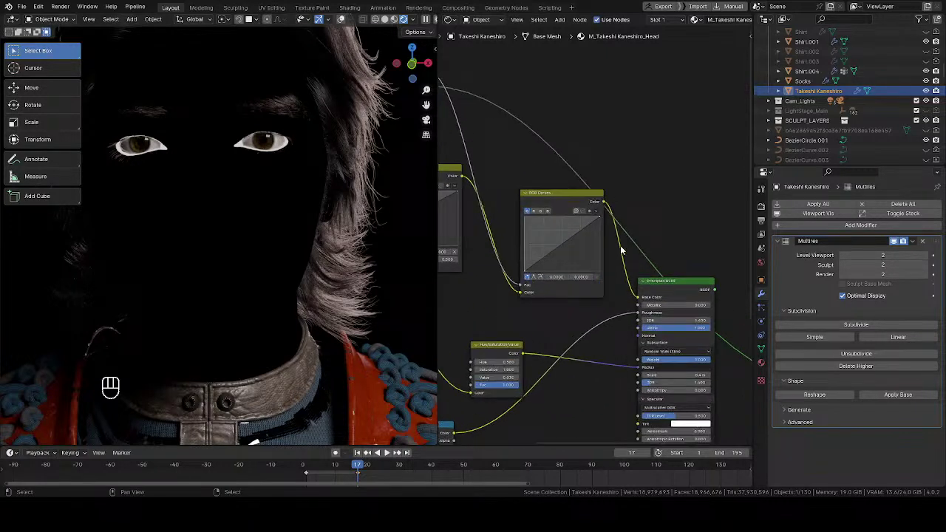
Restore the Principled BSDF shading on the head and drive the second RGB Curves node's Fac with the Green channel
{"action": "left_click", "coordinate": [681, 288], "text": "ctrl+shift"}
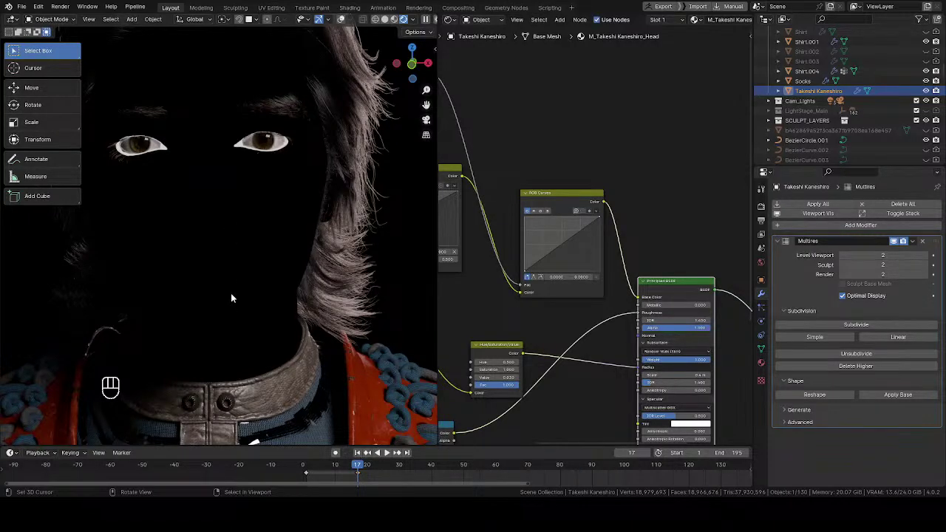
{"action": "scroll", "coordinate": [222, 292], "scroll_direction": "up", "scroll_amount": 4}
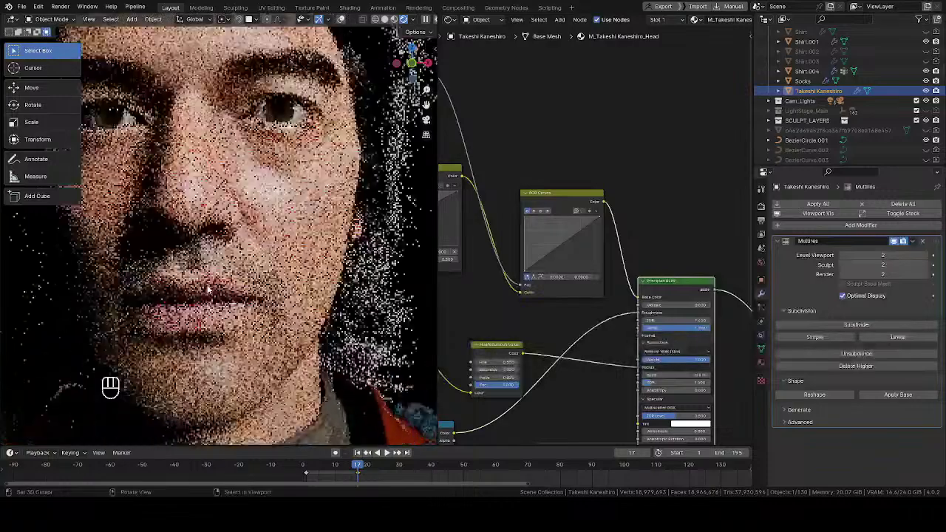
{"action": "scroll", "coordinate": [209, 291], "scroll_direction": "up", "scroll_amount": 1}
{"action": "middle_click_drag", "start_coordinate": [212, 309], "coordinate": [244, 249], "text": "shift"}
{"action": "scroll", "coordinate": [244, 249], "scroll_direction": "up", "scroll_amount": 3}
{"action": "middle_click_drag", "start_coordinate": [473, 173], "coordinate": [559, 197]}
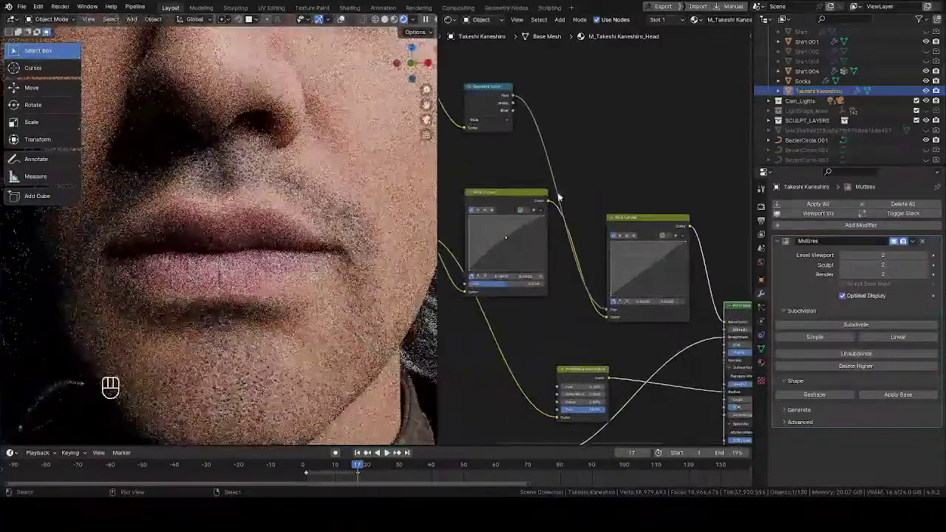
{"action": "left_click_drag", "start_coordinate": [515, 107], "coordinate": [610, 318]}
{"action": "middle_click_drag", "start_coordinate": [628, 196], "coordinate": [570, 165]}
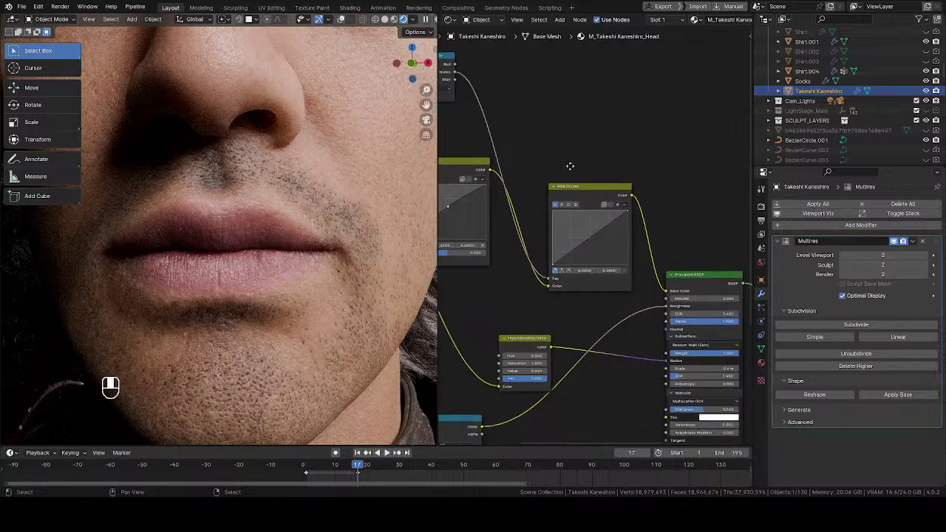
Darken the lips with the second RGB Curves node, setting the curve's end point to 0.7250 and a midpoint at 0.5772, 0.3562
{"action": "scroll", "coordinate": [572, 169], "scroll_direction": "up", "scroll_amount": 2}
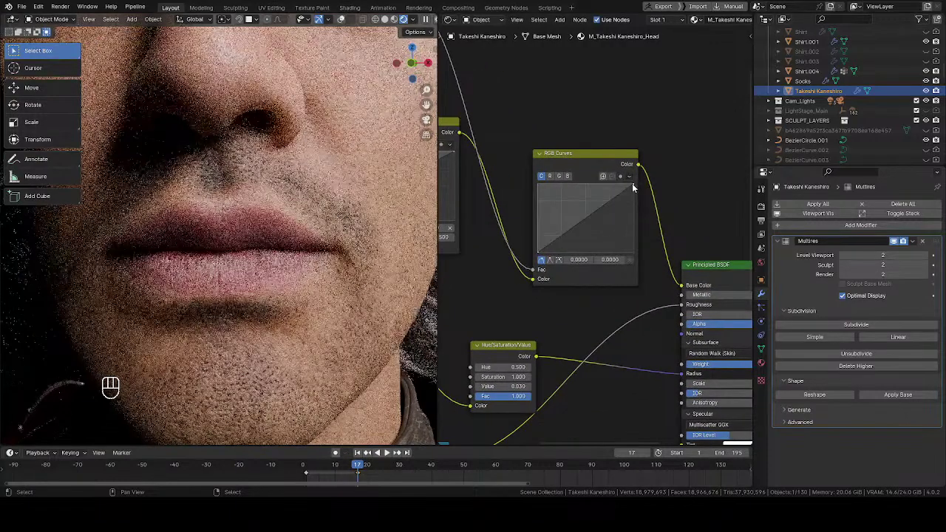
{"action": "left_click_drag", "start_coordinate": [632, 184], "coordinate": [633, 216]}
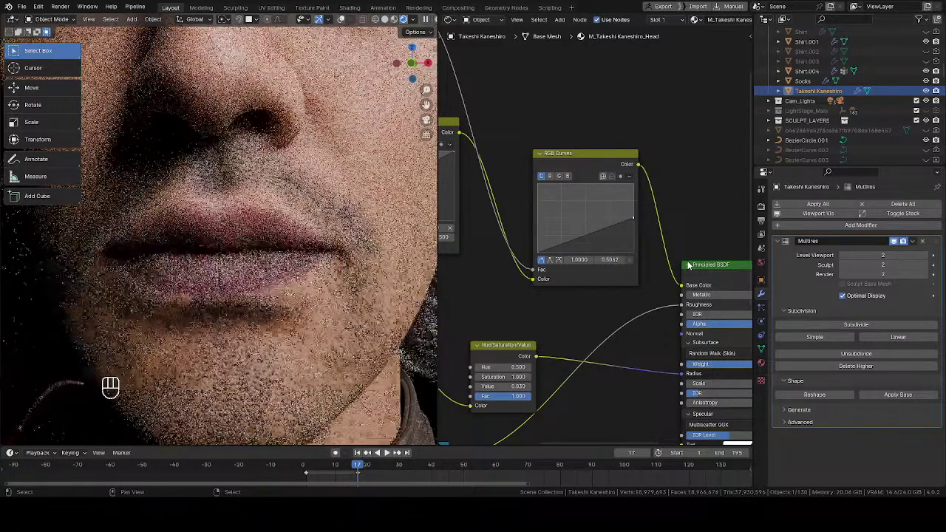
{"action": "left_click_drag", "start_coordinate": [593, 231], "coordinate": [591, 236]}
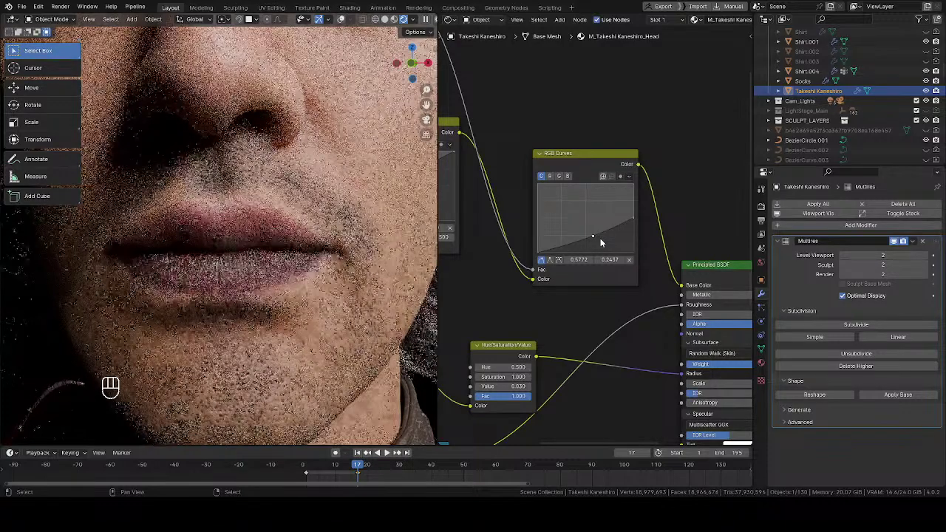
{"action": "left_click_drag", "start_coordinate": [593, 235], "coordinate": [633, 201]}
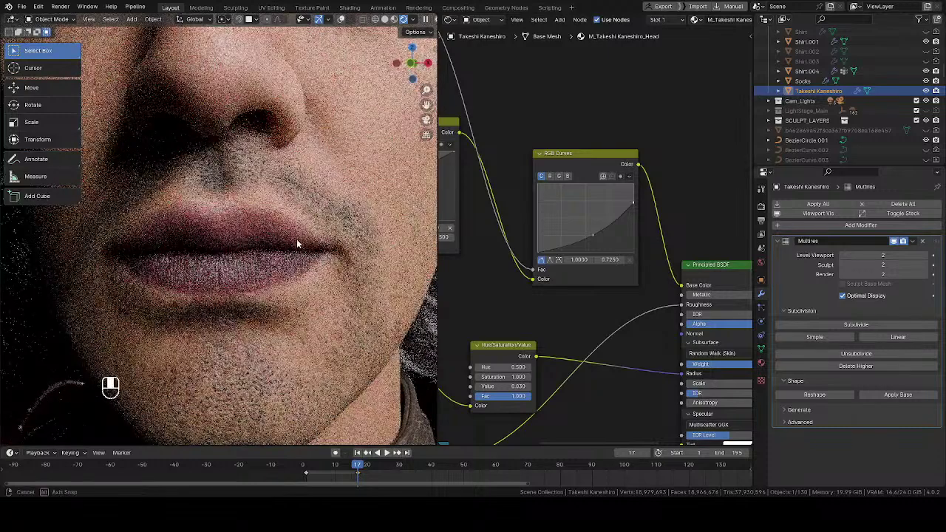
{"action": "middle_click_drag", "start_coordinate": [297, 239], "coordinate": [187, 244]}
{"action": "left_click_drag", "start_coordinate": [593, 235], "coordinate": [593, 230]}
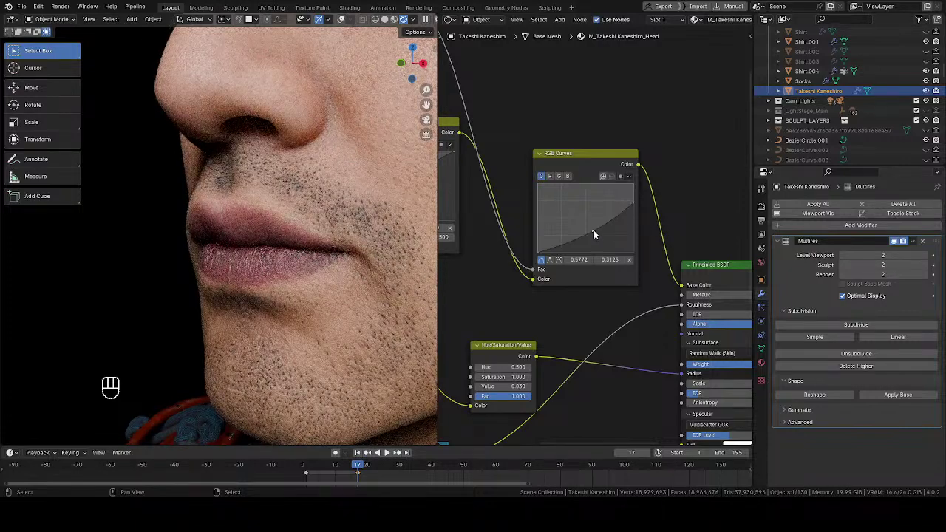
{"action": "left_click_drag", "start_coordinate": [593, 229], "coordinate": [593, 226]}
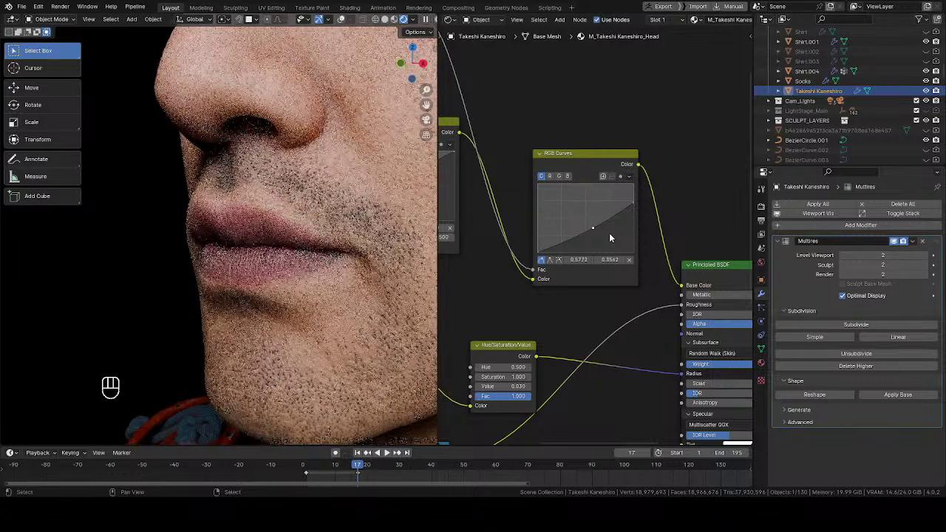
Place the second RGB Curves node beside the first and shift both, with the color texture, further from the Principled BSDF
{"action": "scroll", "coordinate": [564, 148], "scroll_direction": "down", "scroll_amount": 3}
{"action": "scroll", "coordinate": [565, 157], "scroll_direction": "down", "scroll_amount": 1}
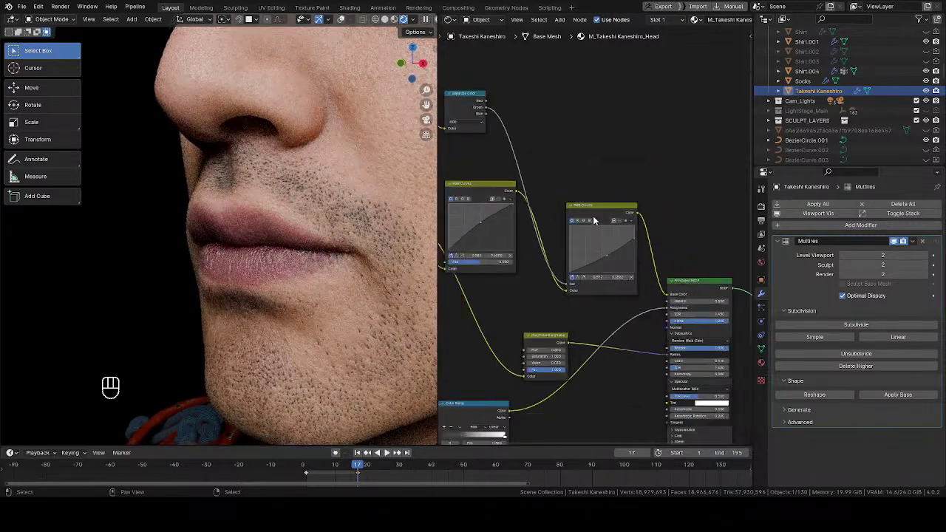
{"action": "key", "text": "g"}
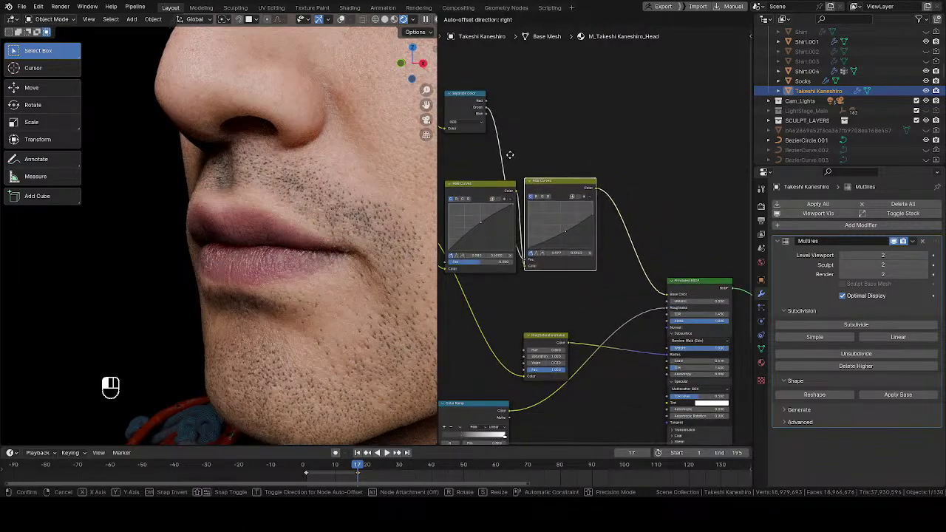
{"action": "left_click", "coordinate": [525, 164]}
{"action": "middle_click_drag", "start_coordinate": [524, 164], "coordinate": [561, 169]}
{"action": "scroll", "coordinate": [582, 167], "scroll_direction": "down", "scroll_amount": 3}
{"action": "left_click_drag", "start_coordinate": [486, 176], "coordinate": [664, 227]}
{"action": "key", "text": "g"}
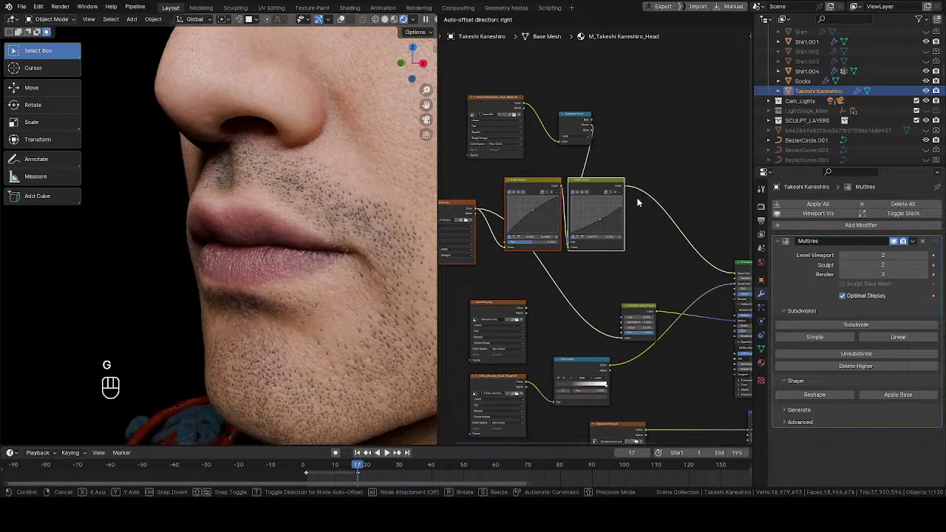
{"action": "left_click", "coordinate": [636, 198]}
Duplicate the second RGB Curves node into the link before Base Color and connect another Separate Color channel to its Fac
{"action": "middle_click_drag", "start_coordinate": [633, 199], "coordinate": [576, 229]}
{"action": "scroll", "coordinate": [519, 180], "scroll_direction": "up", "scroll_amount": 3}
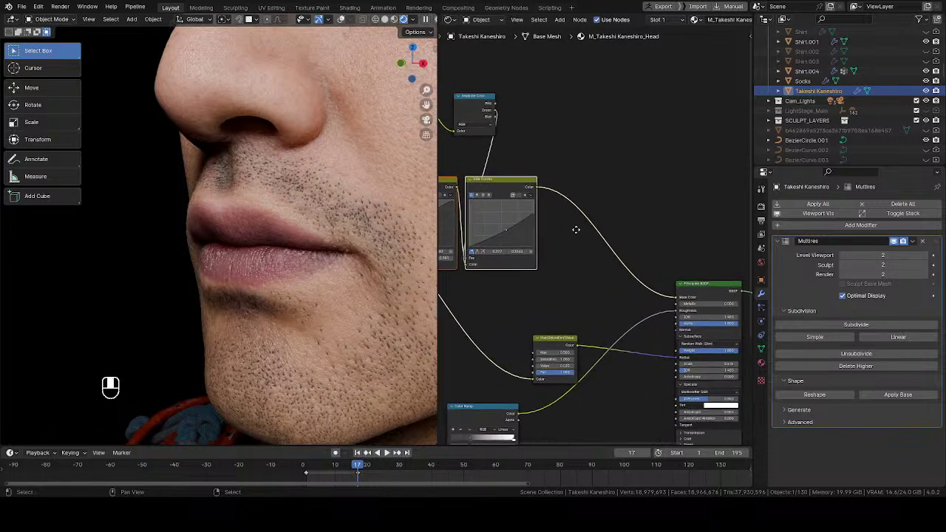
{"action": "left_click", "coordinate": [495, 188]}
{"action": "key", "text": "shift+d"}
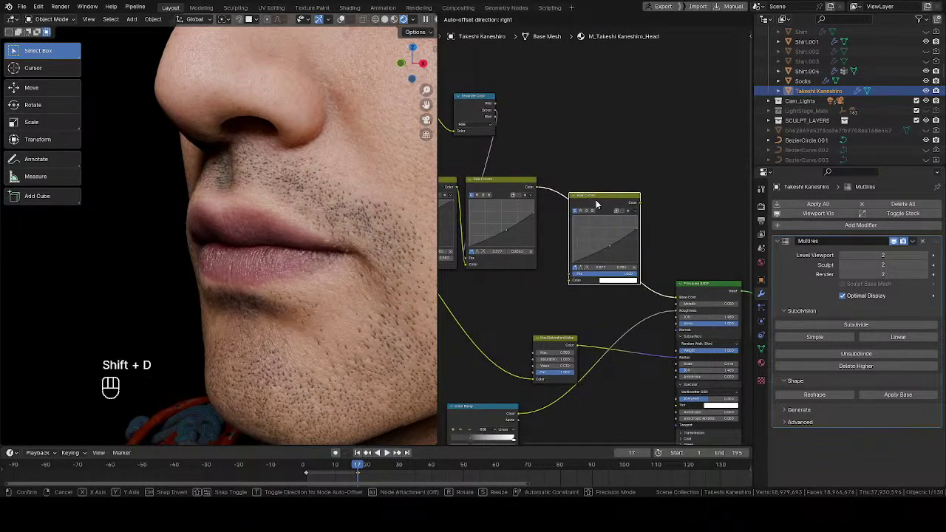
{"action": "left_click", "coordinate": [595, 199]}
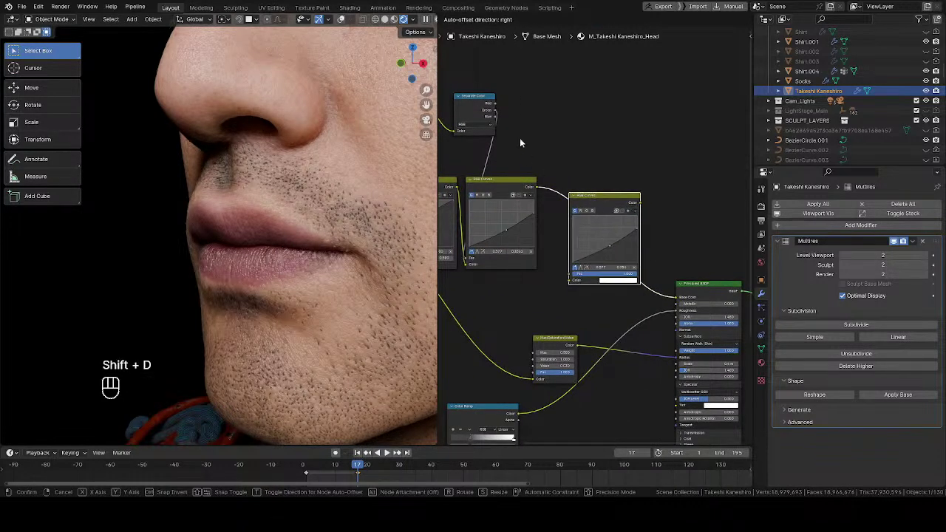
{"action": "left_click", "coordinate": [553, 235]}
Reshape the duplicated RGB Curves node's curve, setting the midpoint to 0.5681, 0.4687 and the end point to 0.9500
{"action": "scroll", "coordinate": [669, 239], "scroll_direction": "up", "scroll_amount": 2}
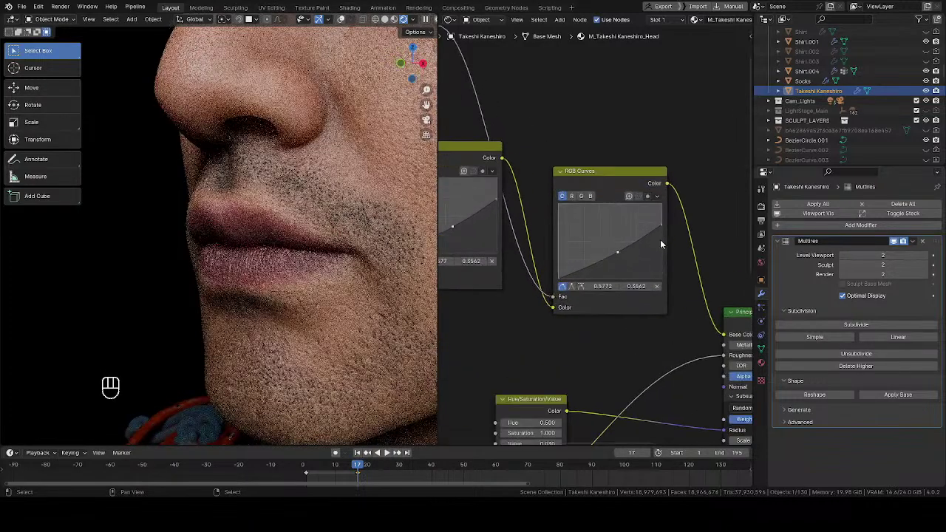
{"action": "middle_click_drag", "start_coordinate": [669, 242], "coordinate": [639, 223]}
{"action": "scroll", "coordinate": [639, 222], "scroll_direction": "up", "scroll_amount": 3}
{"action": "left_click_drag", "start_coordinate": [628, 198], "coordinate": [628, 191]}
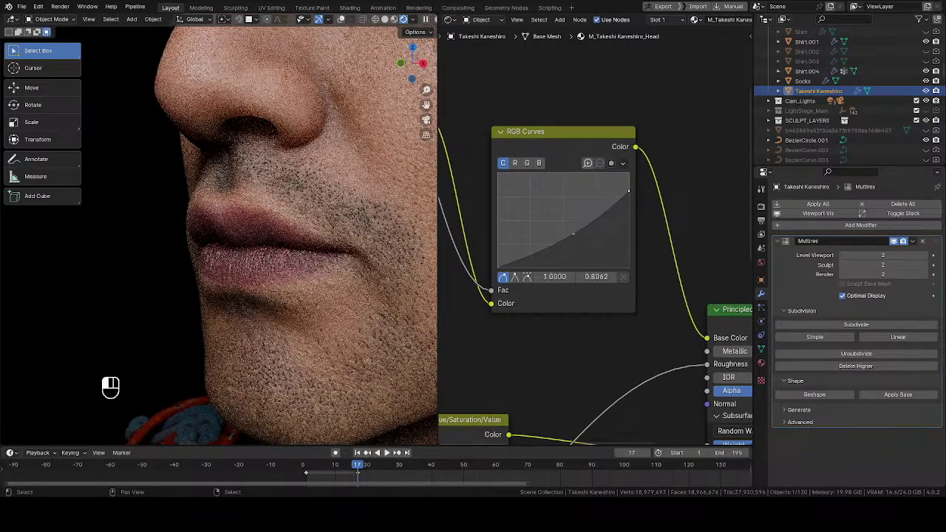
{"action": "left_click_drag", "start_coordinate": [574, 234], "coordinate": [572, 231]}
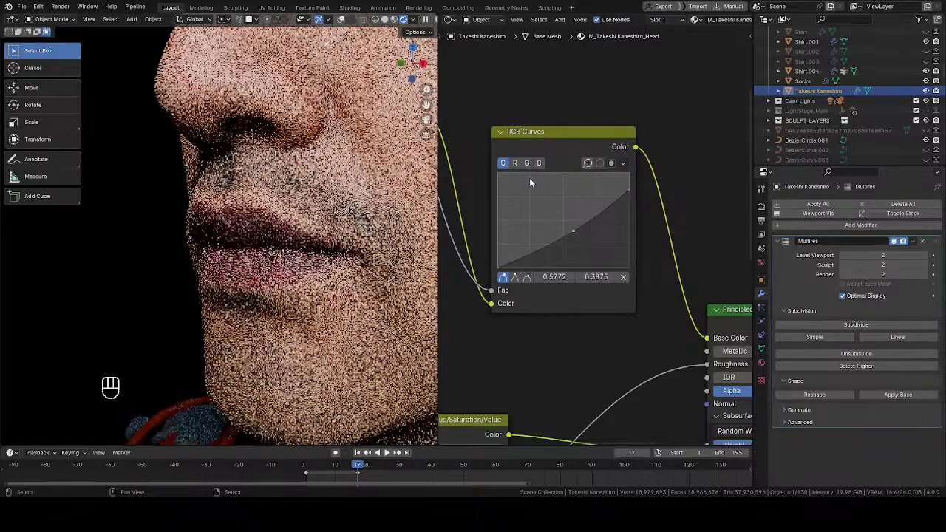
{"action": "left_click_drag", "start_coordinate": [570, 235], "coordinate": [573, 229]}
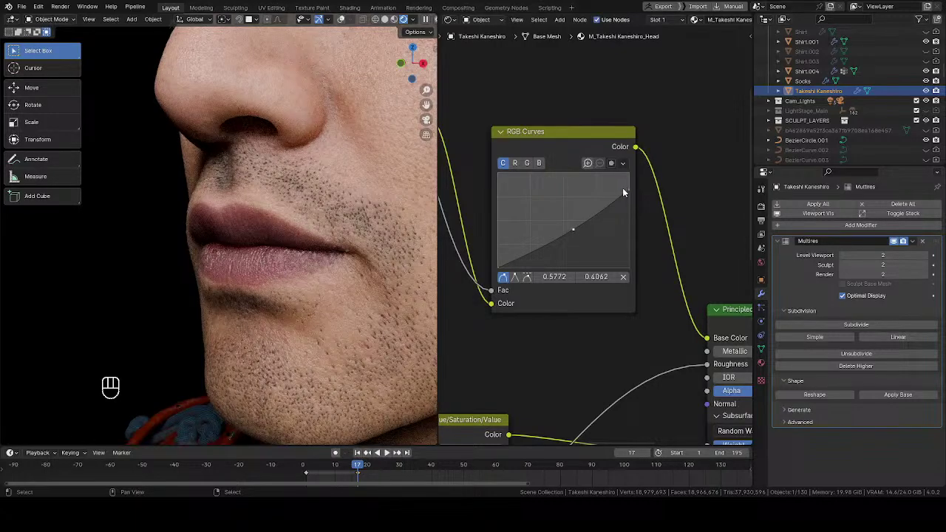
{"action": "scroll", "coordinate": [317, 257], "scroll_direction": "down", "scroll_amount": 4}
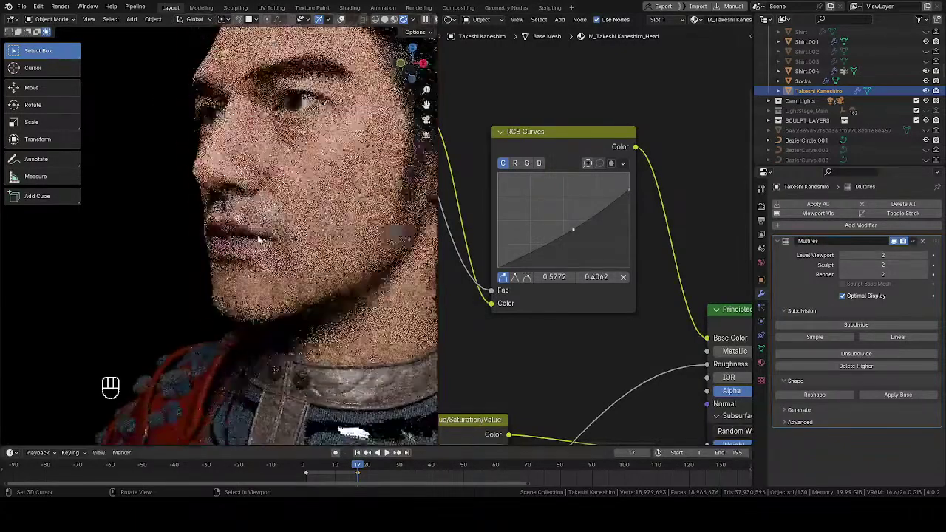
{"action": "middle_click_drag", "start_coordinate": [262, 241], "coordinate": [358, 257]}
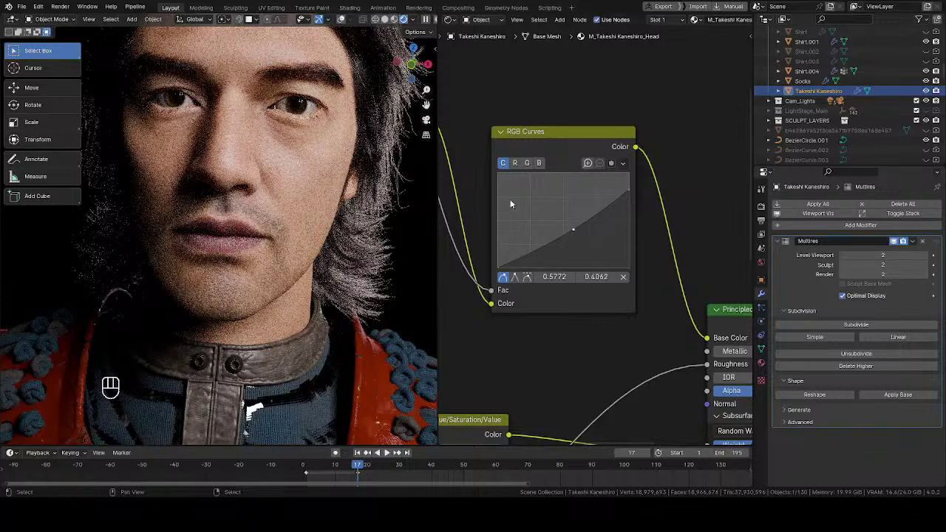
{"action": "middle_click_drag", "start_coordinate": [537, 200], "coordinate": [548, 204]}
{"action": "left_click_drag", "start_coordinate": [639, 195], "coordinate": [639, 184]}
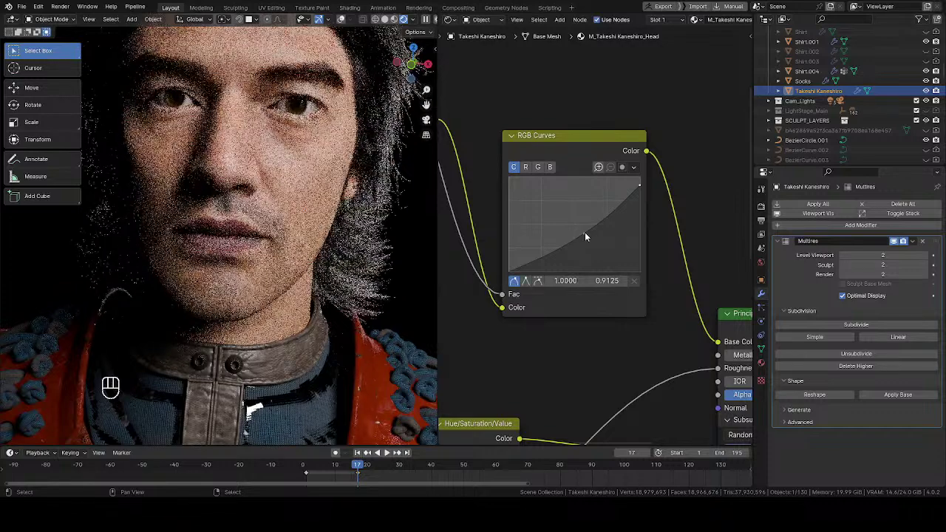
{"action": "left_click", "coordinate": [584, 228]}
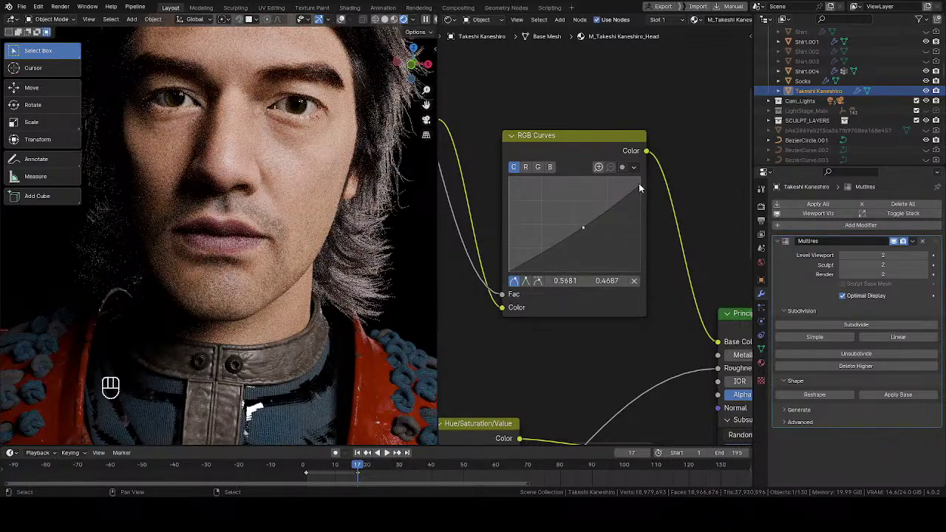
{"action": "left_click_drag", "start_coordinate": [639, 185], "coordinate": [639, 180]}
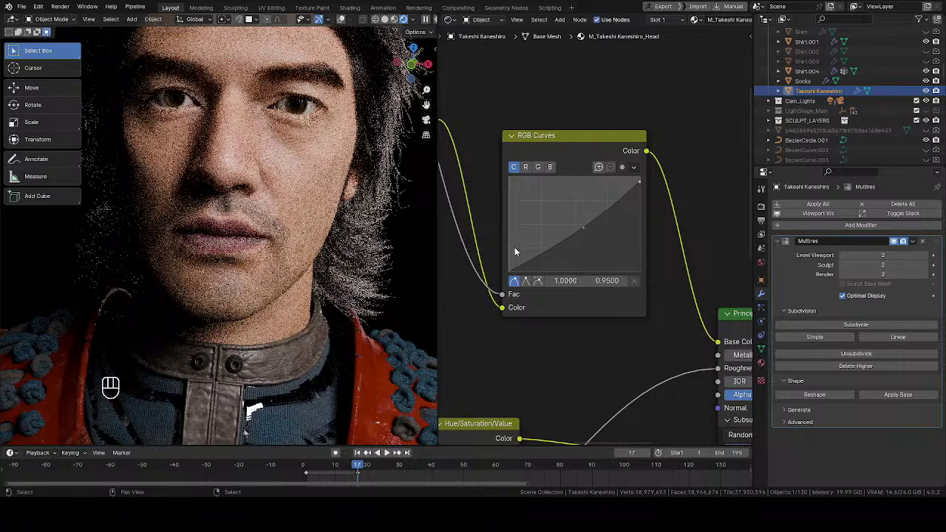
Brighten the second RGB Curves node's curve, setting its midpoint to 0.5818, 0.4125 and its end point to 0.8750
{"action": "middle_click_drag", "start_coordinate": [500, 241], "coordinate": [676, 234]}
{"action": "scroll", "coordinate": [597, 238], "scroll_direction": "up", "scroll_amount": 3}
{"action": "left_click_drag", "start_coordinate": [608, 144], "coordinate": [608, 132]}
{"action": "left_click_drag", "start_coordinate": [539, 190], "coordinate": [538, 184]}
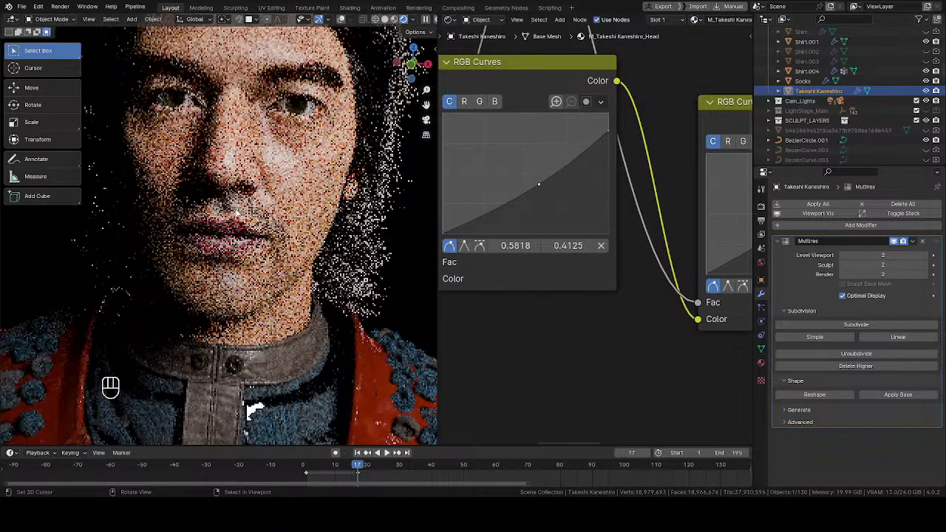
{"action": "middle_click_drag", "start_coordinate": [237, 214], "coordinate": [203, 212]}
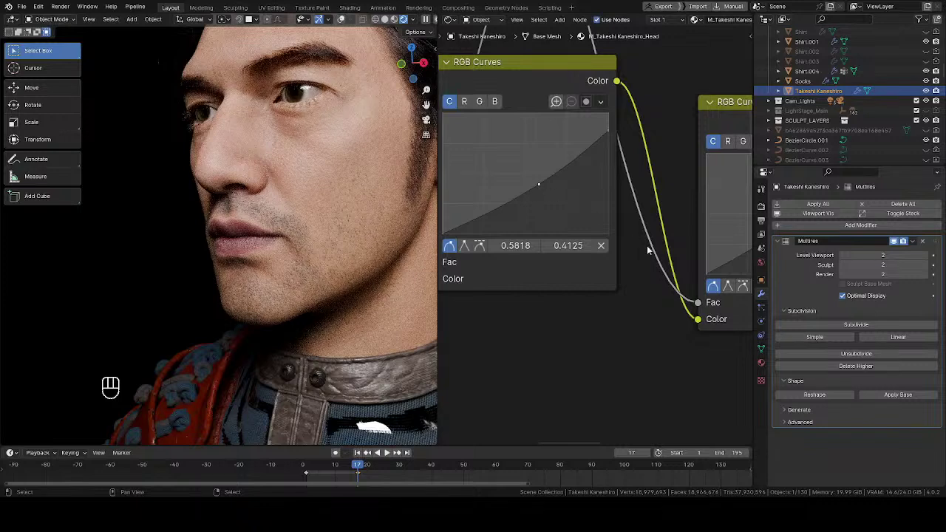
{"action": "middle_click_drag", "start_coordinate": [647, 245], "coordinate": [547, 246]}
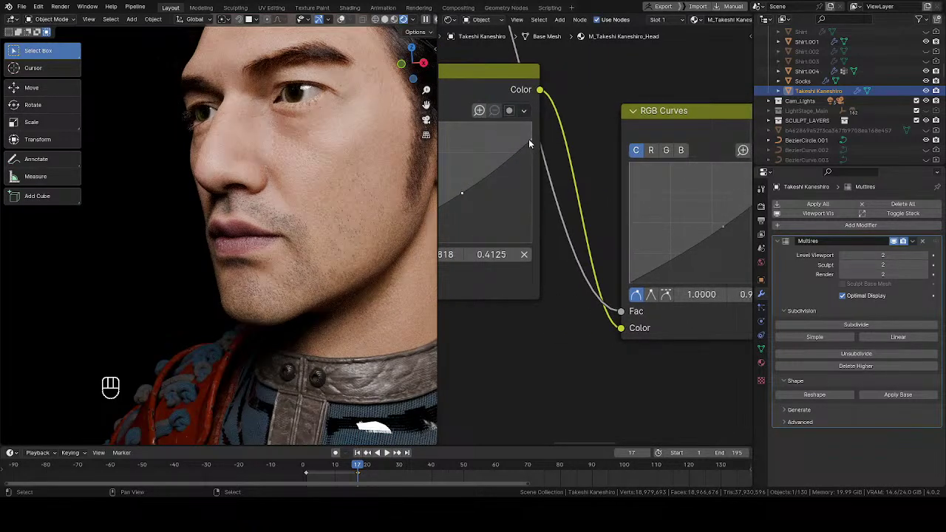
{"action": "left_click_drag", "start_coordinate": [532, 138], "coordinate": [530, 137]}
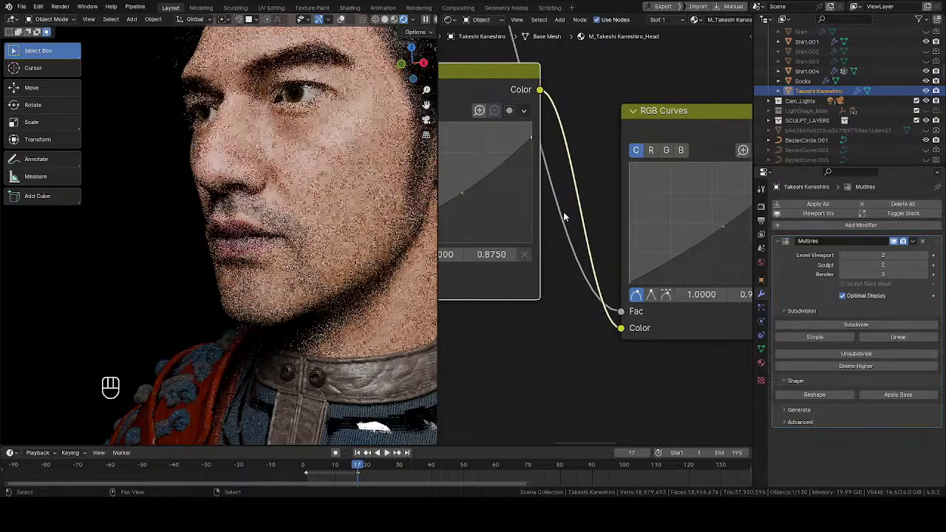
{"action": "middle_click_drag", "start_coordinate": [574, 213], "coordinate": [458, 212]}
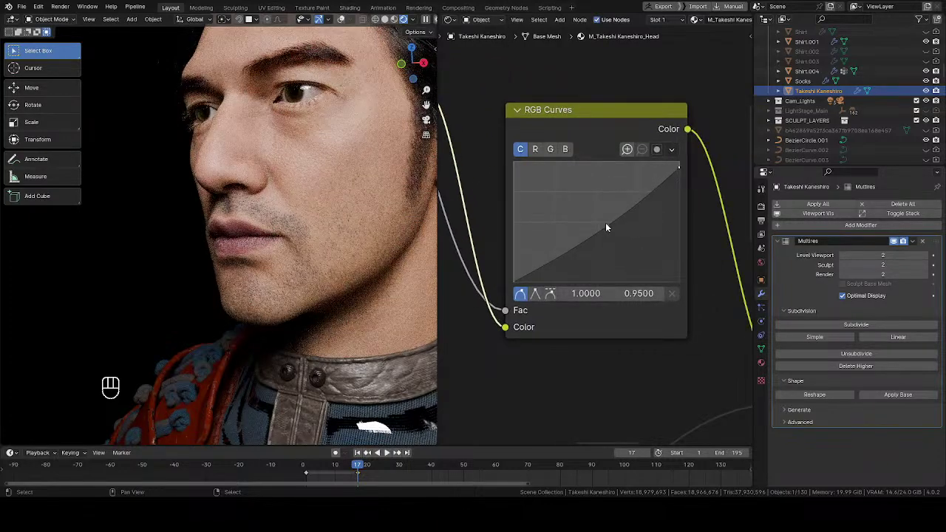
Raise the third RGB Curves node's curve midpoint to 0.5681, 0.4937 and save the file
{"action": "left_click", "coordinate": [606, 223]}
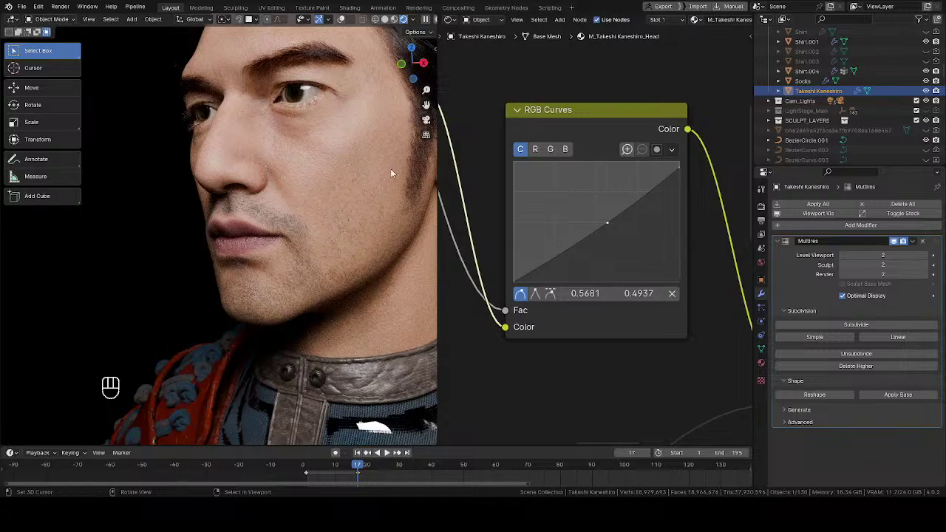
{"action": "middle_click_drag", "start_coordinate": [377, 177], "coordinate": [306, 252]}
{"action": "key", "text": "ctrl+s"}
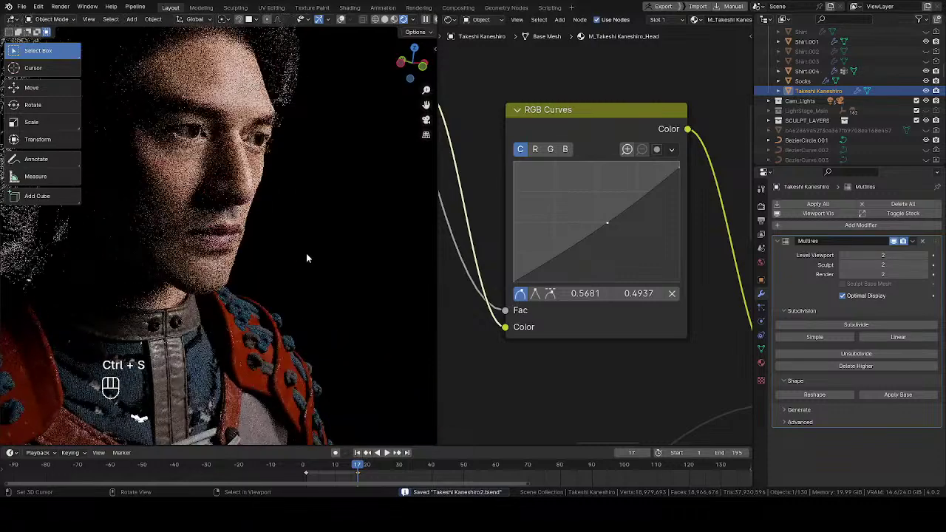
Move the third RGB Curves node close beside the second one
{"action": "middle_click_drag", "start_coordinate": [271, 205], "coordinate": [261, 237], "text": "shift"}
{"action": "scroll", "coordinate": [528, 174], "scroll_direction": "down", "scroll_amount": 5}
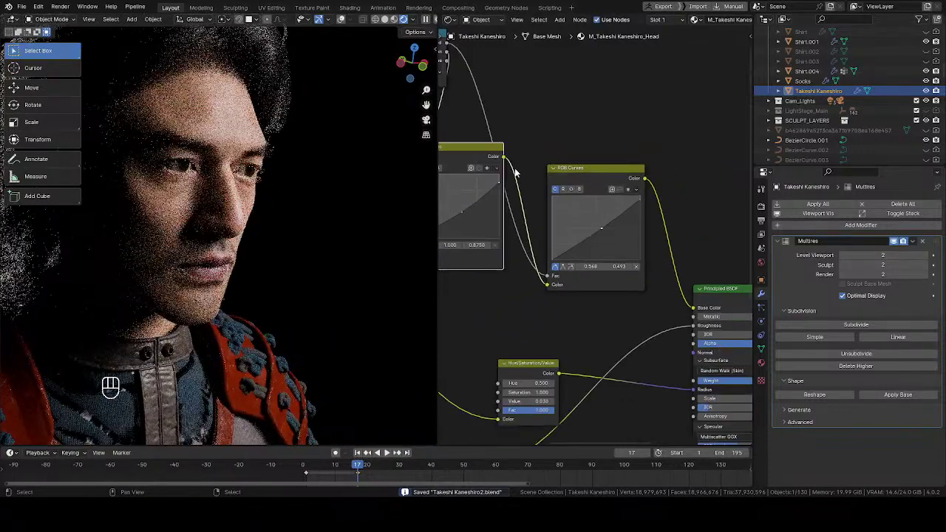
{"action": "middle_click_drag", "start_coordinate": [597, 177], "coordinate": [614, 204]}
{"action": "key", "text": "g"}
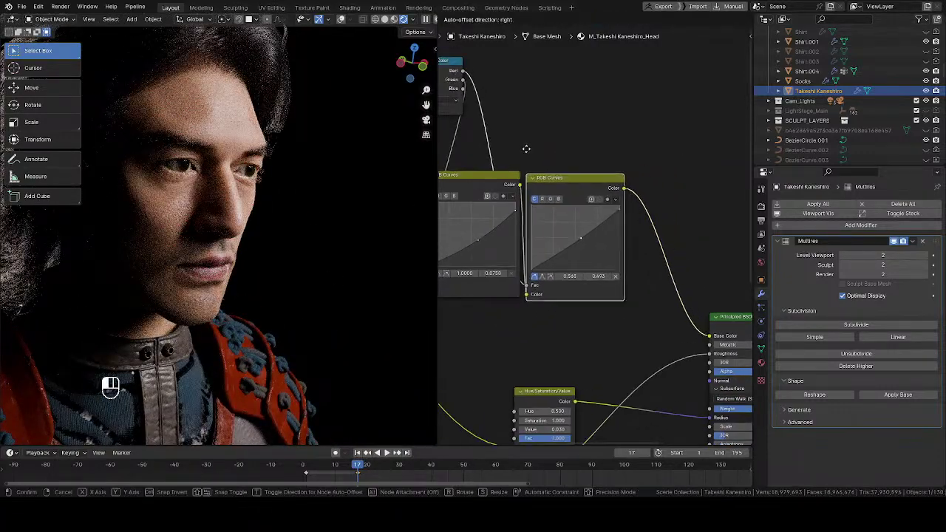
{"action": "left_click", "coordinate": [648, 205]}
Duplicate the third RGB Curves node into the link before Base Color and connect Separate Color's Blue output to its Fac
{"action": "middle_click_drag", "start_coordinate": [648, 205], "coordinate": [588, 194]}
{"action": "key", "text": "shift+d"}
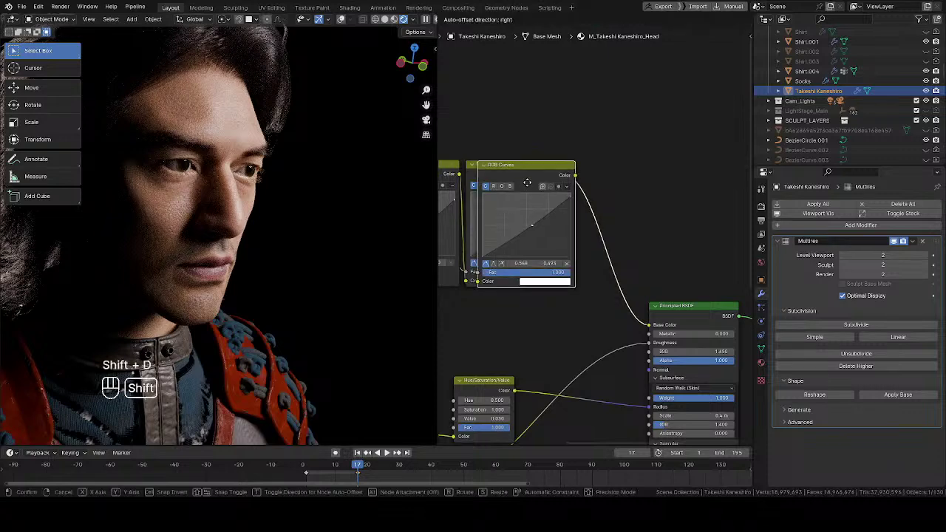
{"action": "left_click", "coordinate": [619, 190]}
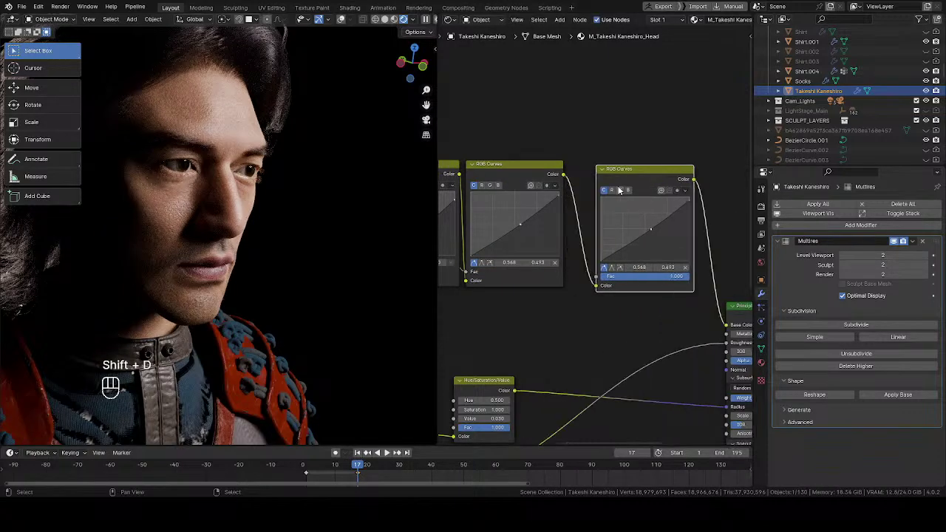
{"action": "middle_click_drag", "start_coordinate": [458, 113], "coordinate": [547, 158]}
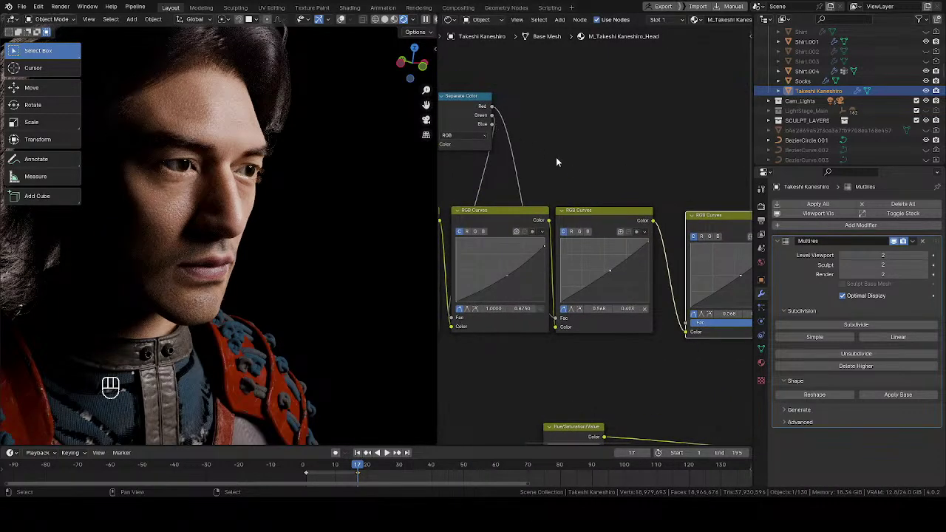
{"action": "left_click_drag", "start_coordinate": [491, 124], "coordinate": [685, 325]}
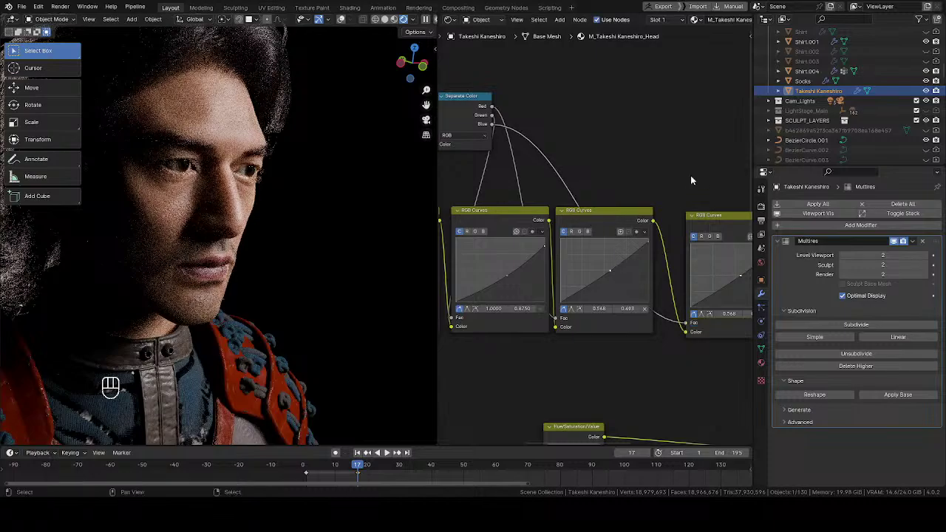
Darken the fourth RGB Curves node's combined curve for the eyelid, setting its midpoint to 0.5227, 0.3437
{"action": "middle_click_drag", "start_coordinate": [698, 177], "coordinate": [549, 148]}
{"action": "scroll", "coordinate": [549, 148], "scroll_direction": "up", "scroll_amount": 6}
{"action": "scroll", "coordinate": [558, 126], "scroll_direction": "up", "scroll_amount": 2}
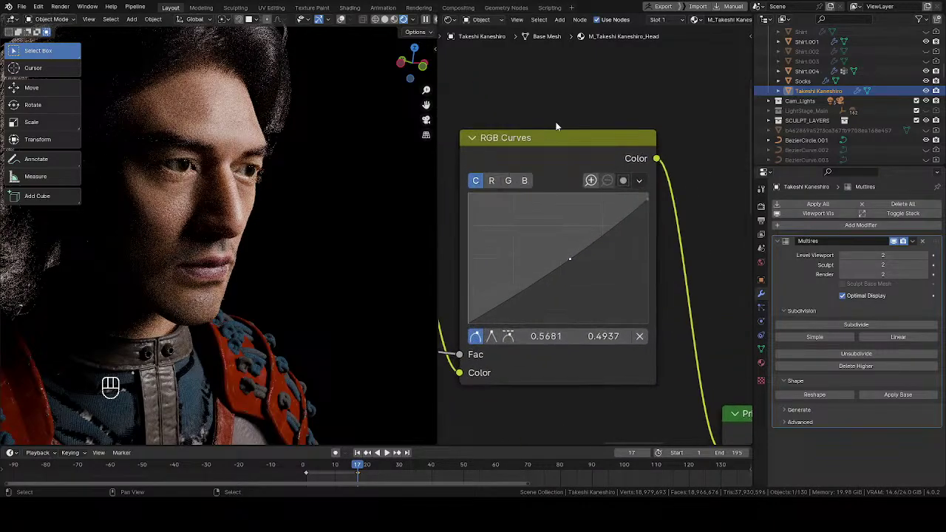
{"action": "middle_click_drag", "start_coordinate": [554, 116], "coordinate": [577, 106]}
{"action": "scroll", "coordinate": [255, 180], "scroll_direction": "up", "scroll_amount": 4}
{"action": "middle_click_drag", "start_coordinate": [256, 179], "coordinate": [231, 253], "text": "shift"}
{"action": "scroll", "coordinate": [261, 222], "scroll_direction": "up", "scroll_amount": 4}
{"action": "scroll", "coordinate": [231, 253], "scroll_direction": "up", "scroll_amount": 5}
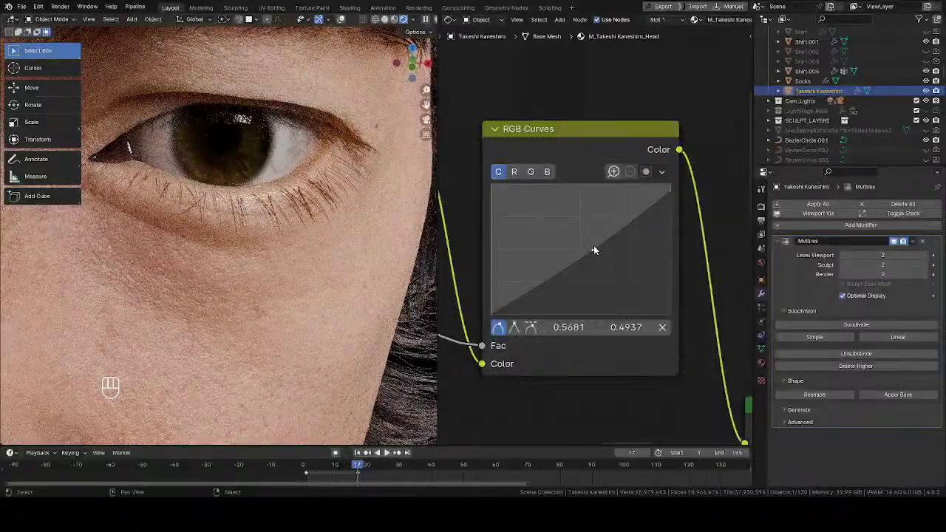
{"action": "left_click_drag", "start_coordinate": [592, 250], "coordinate": [585, 276]}
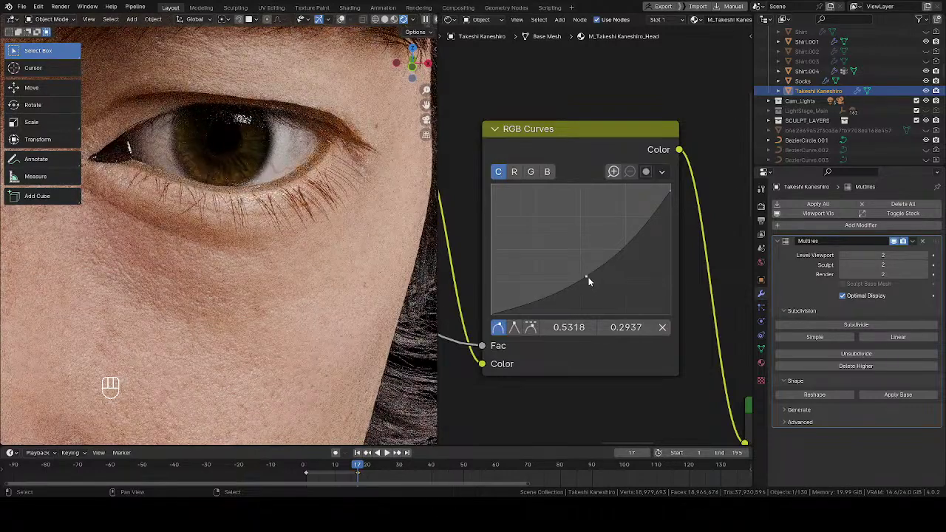
{"action": "left_click_drag", "start_coordinate": [588, 279], "coordinate": [585, 269]}
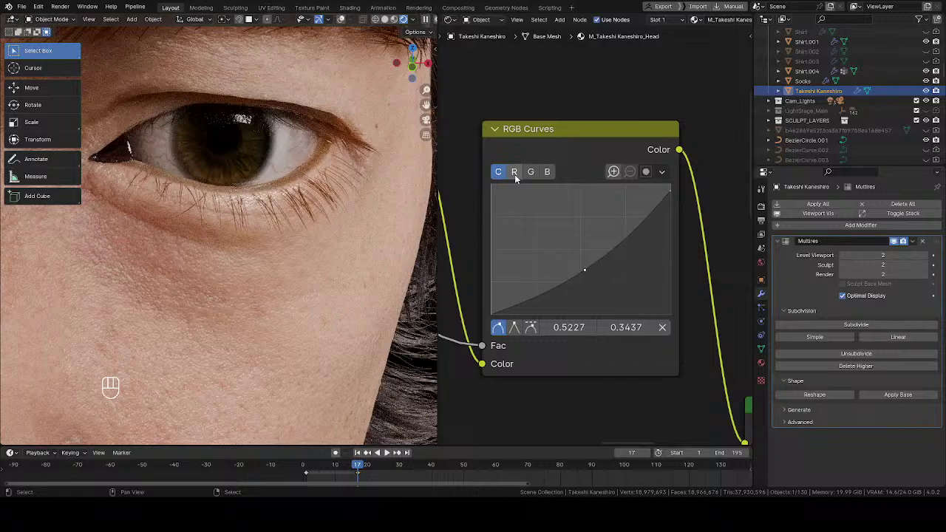
Lower the fourth RGB Curves node's green curve end point to 0.7500 and its blue curve end point to 0.6500
{"action": "left_click", "coordinate": [514, 172]}
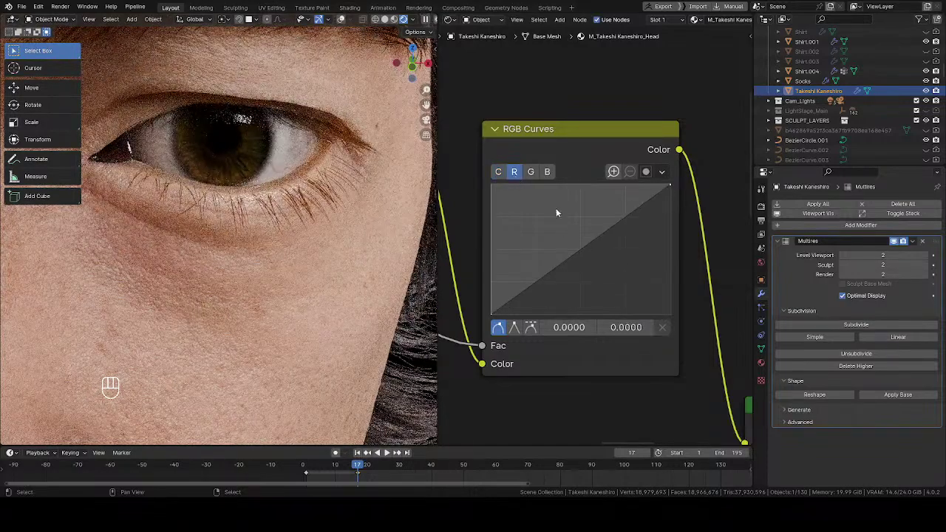
{"action": "left_click", "coordinate": [532, 172]}
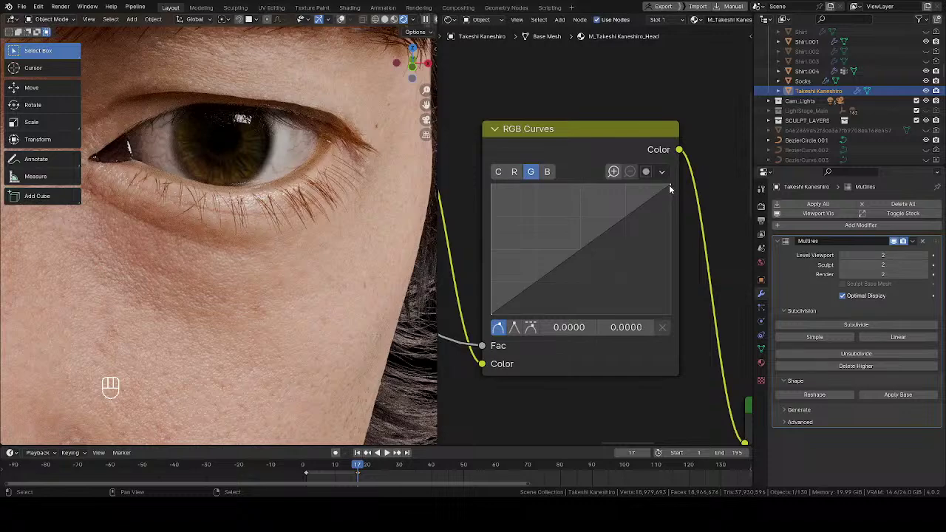
{"action": "left_click_drag", "start_coordinate": [669, 185], "coordinate": [664, 215]}
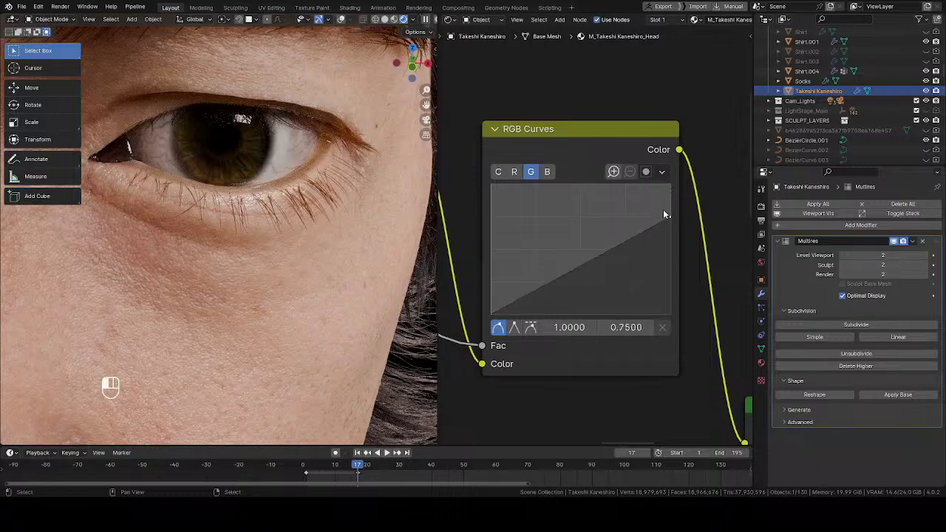
{"action": "left_click", "coordinate": [547, 172]}
{"action": "left_click_drag", "start_coordinate": [663, 189], "coordinate": [670, 230]}
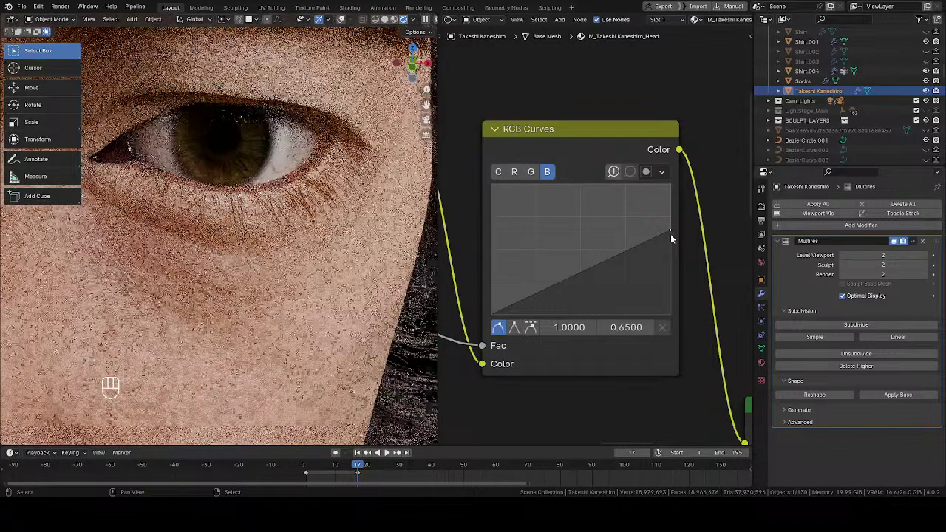
Raise the midpoint of the fourth RGB Curves node's combined curve to 0.5227, 0.4125
{"action": "left_click", "coordinate": [515, 172]}
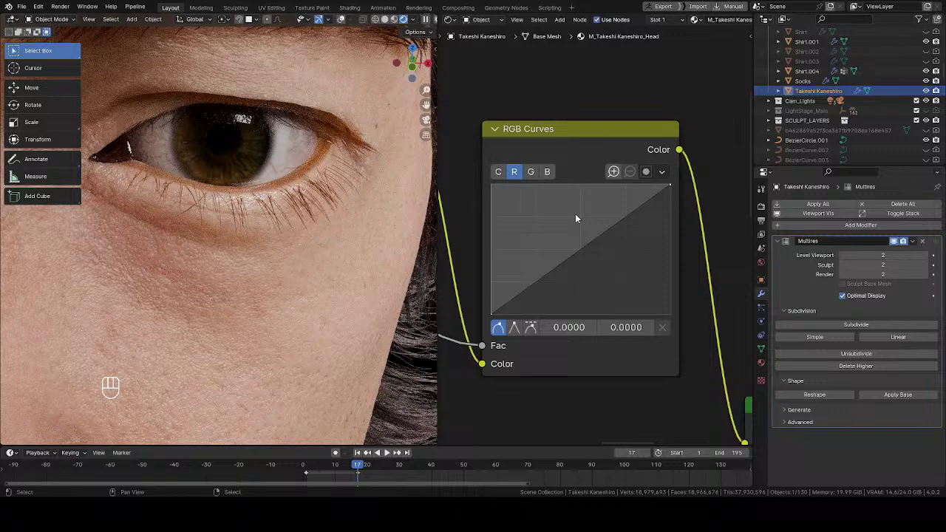
{"action": "left_click", "coordinate": [498, 172]}
{"action": "mouse_move", "coordinate": [583, 246]}
{"action": "left_mouse_down"}
{"action": "mouse_move", "coordinate": [584, 270]}
{"action": "mouse_move", "coordinate": [584, 261]}
{"action": "left_mouse_up"}
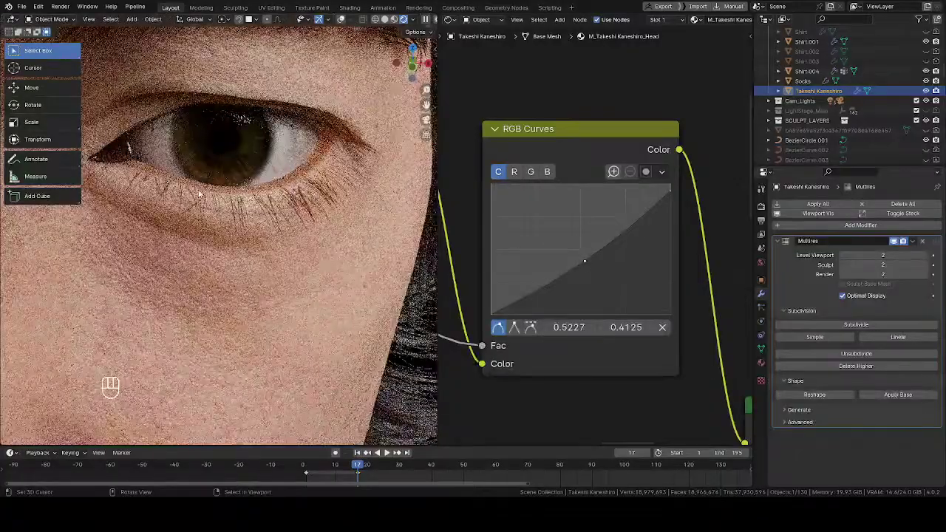
Brighten the third RGB Curves node's combined curve, setting its end point to 1.0000, 1.0000 and its midpoint to 0.5681, 0.5187
{"action": "scroll", "coordinate": [222, 237], "scroll_direction": "down", "scroll_amount": 6}
{"action": "scroll", "coordinate": [222, 237], "scroll_direction": "up", "scroll_amount": 2}
{"action": "middle_click_drag", "start_coordinate": [221, 236], "coordinate": [281, 103], "text": "shift"}
{"action": "scroll", "coordinate": [305, 199], "scroll_direction": "down", "scroll_amount": 5}
{"action": "scroll", "coordinate": [281, 104], "scroll_direction": "down", "scroll_amount": 1}
{"action": "middle_click_drag", "start_coordinate": [229, 148], "coordinate": [327, 196]}
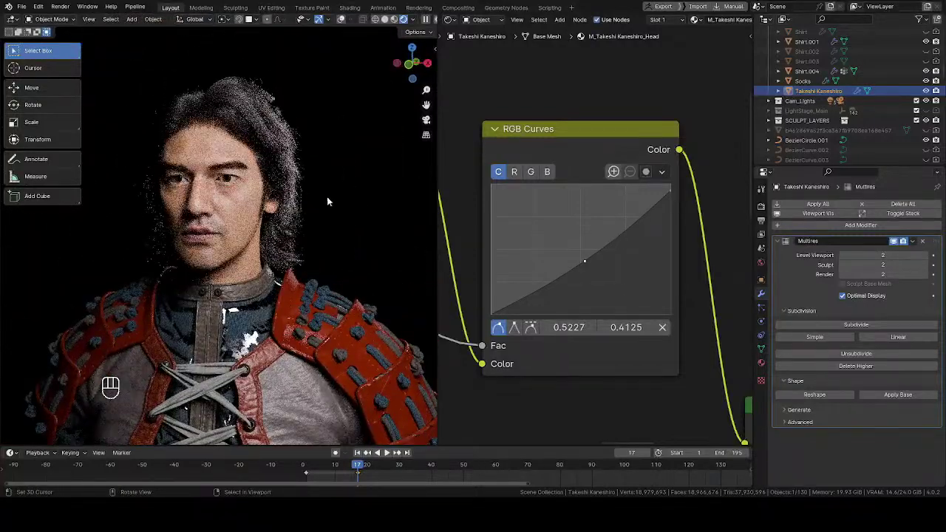
{"action": "middle_click_drag", "start_coordinate": [495, 248], "coordinate": [670, 227]}
{"action": "middle_click_drag", "start_coordinate": [563, 227], "coordinate": [641, 223]}
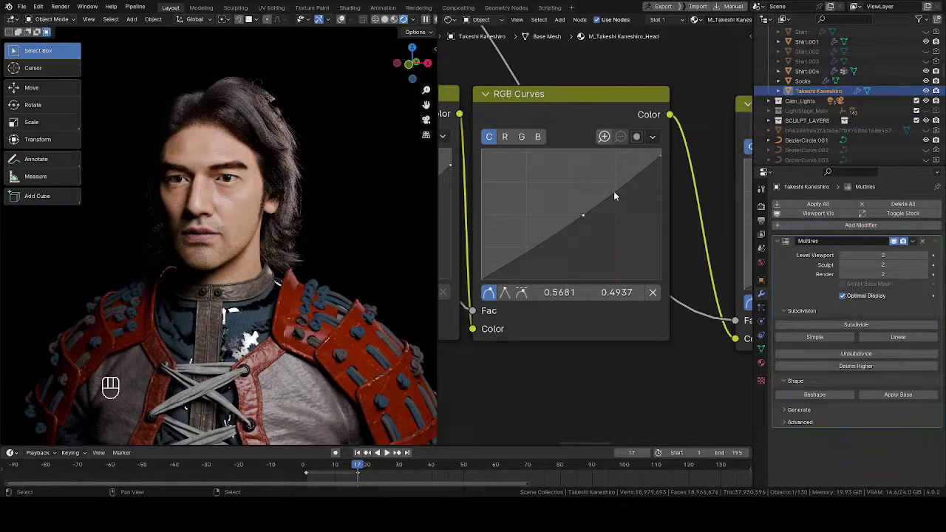
{"action": "middle_click_drag", "start_coordinate": [450, 195], "coordinate": [571, 192]}
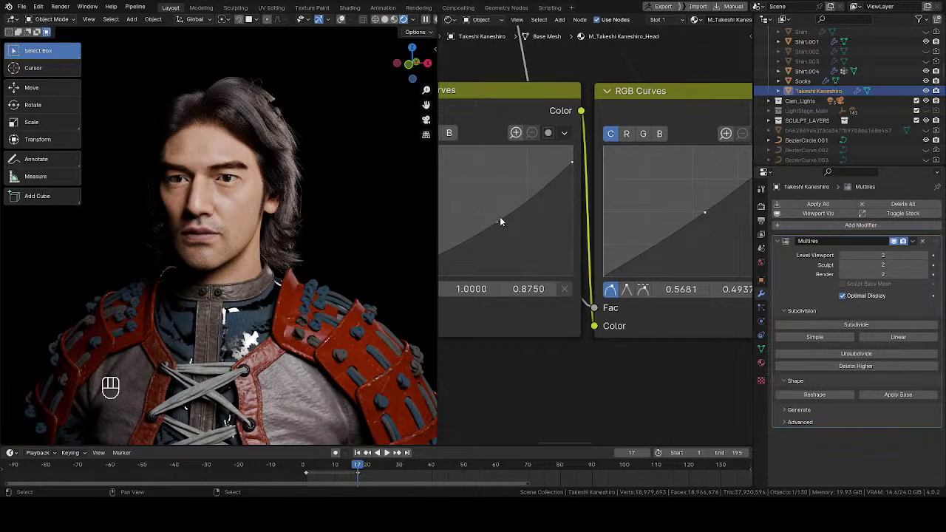
{"action": "scroll", "coordinate": [569, 197], "scroll_direction": "down", "scroll_amount": 3, "text": "ctrl"}
{"action": "scroll", "coordinate": [568, 198], "scroll_direction": "up", "scroll_amount": 1}
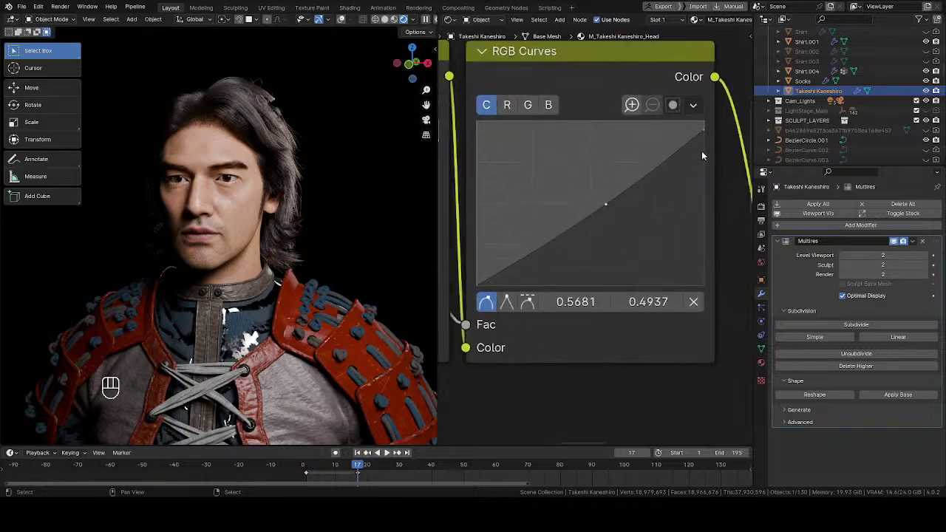
{"action": "left_click_drag", "start_coordinate": [702, 133], "coordinate": [704, 121]}
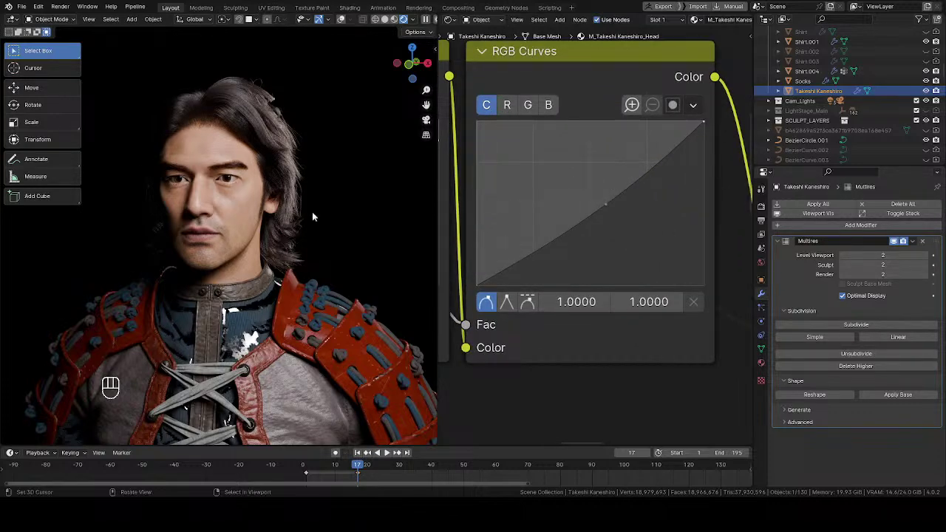
{"action": "scroll", "coordinate": [311, 211], "scroll_direction": "up", "scroll_amount": 5}
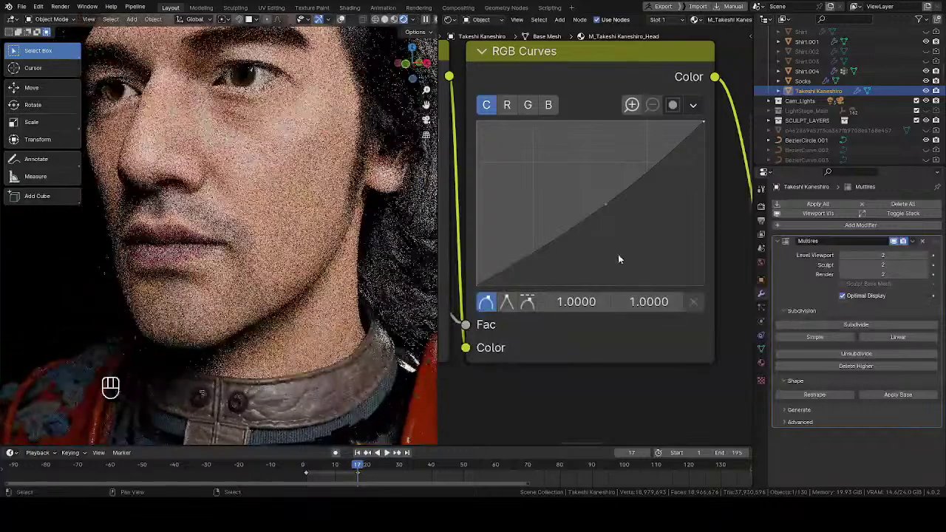
{"action": "left_click_drag", "start_coordinate": [603, 203], "coordinate": [605, 199]}
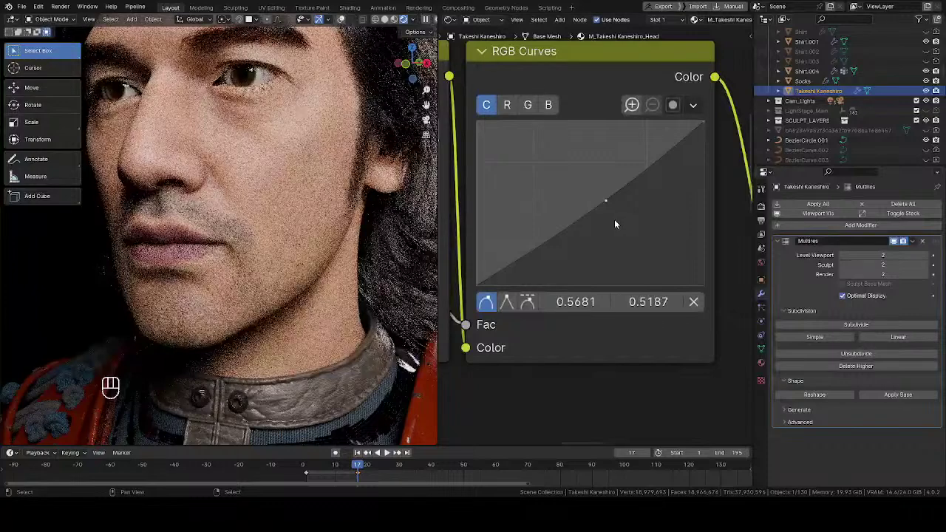
Save the file after viewing the whole character from the other side
{"action": "scroll", "coordinate": [247, 234], "scroll_direction": "down", "scroll_amount": 5}
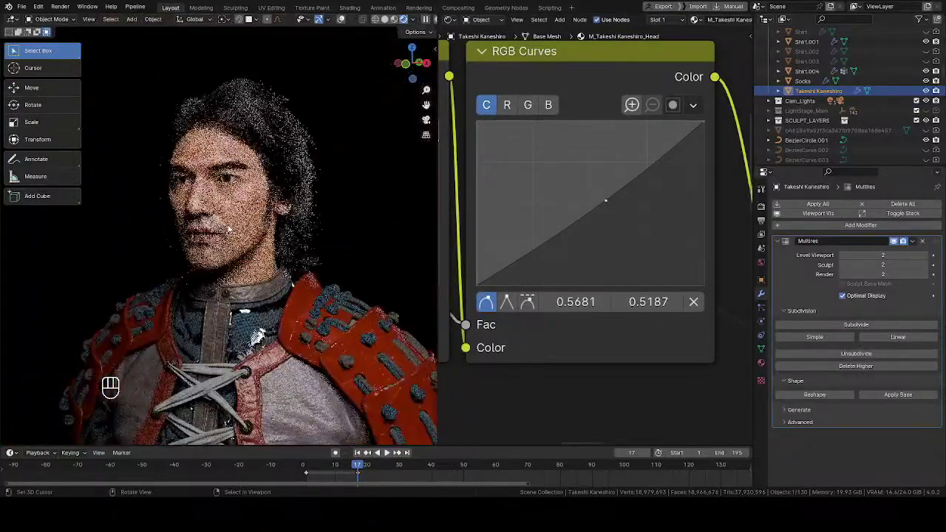
{"action": "middle_click_drag", "start_coordinate": [250, 231], "coordinate": [305, 222]}
{"action": "middle_click_drag", "start_coordinate": [253, 241], "coordinate": [322, 236], "text": "shift"}
{"action": "key", "text": "ctrl+s"}
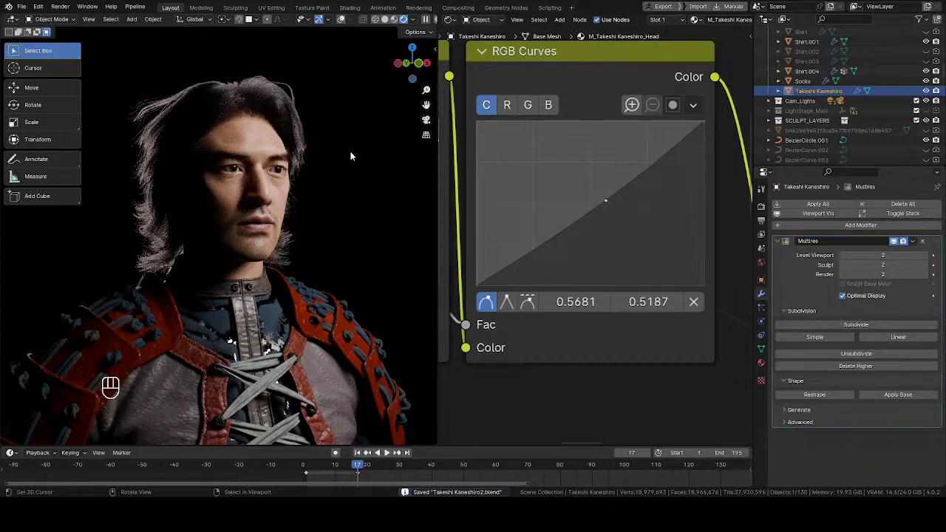
Set the viewport to solid shading and switch the head to Texture Paint mode to show the face mask at the eye
{"action": "middle_click_drag", "start_coordinate": [275, 219], "coordinate": [247, 225]}
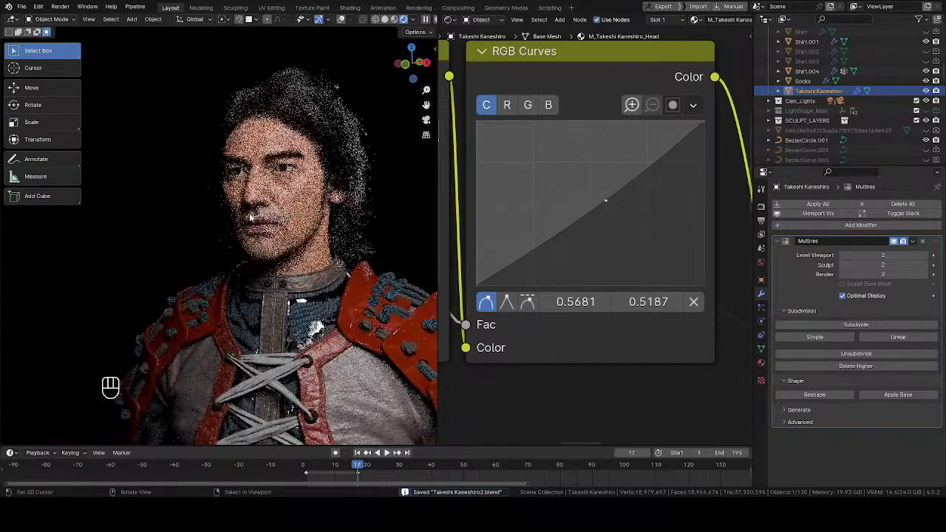
{"action": "scroll", "coordinate": [290, 183], "scroll_direction": "up", "scroll_amount": 4}
{"action": "scroll", "coordinate": [290, 184], "scroll_direction": "up", "scroll_amount": 8}
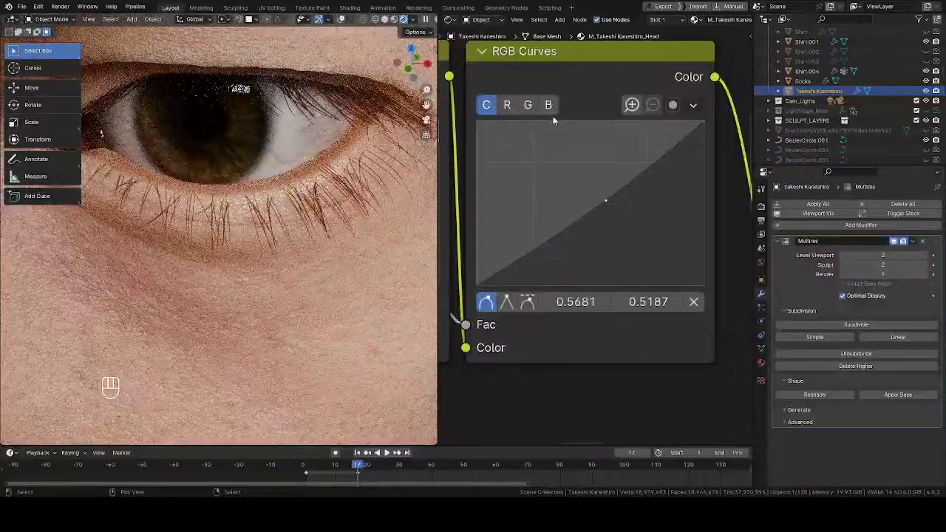
{"action": "key", "text": "z"}
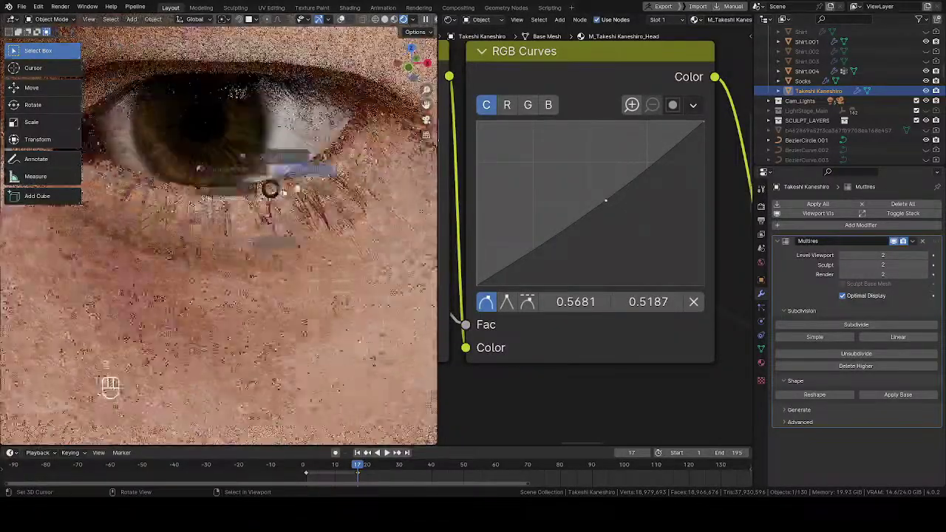
{"action": "left_click", "coordinate": [337, 189]}
{"action": "mouse_move", "coordinate": [277, 194]}
{"action": "middle_mouse_down", "text": "ctrl"}
{"action": "mouse_move", "coordinate": [275, 223]}
{"action": "mouse_move", "coordinate": [296, 204]}
{"action": "mouse_move", "coordinate": [270, 259]}
{"action": "middle_mouse_up", "text": "ctrl"}
{"action": "key", "text": "ctrl+Tab"}
{"action": "left_click", "coordinate": [326, 218]}
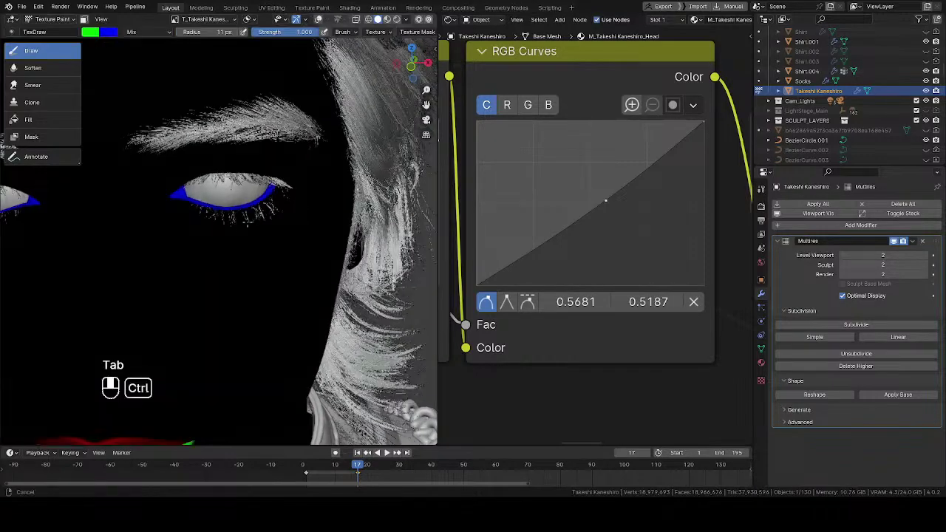
Examine the blue eyelid mask along the lower lash line and at the inner corner of the eye
{"action": "scroll", "coordinate": [265, 261], "scroll_direction": "up", "scroll_amount": 5}
{"action": "middle_click_drag", "start_coordinate": [258, 262], "coordinate": [261, 235], "text": "shift"}
{"action": "scroll", "coordinate": [261, 235], "scroll_direction": "up", "scroll_amount": 1}
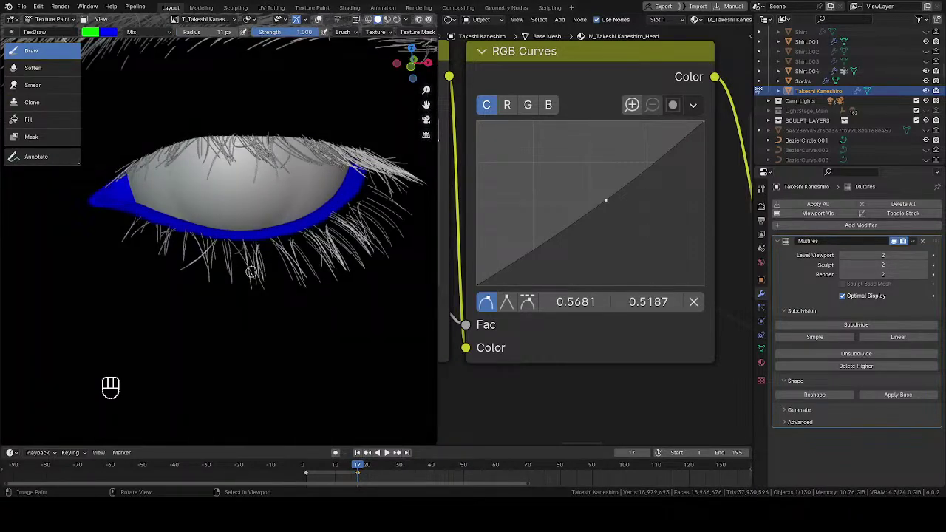
{"action": "middle_click_drag", "start_coordinate": [252, 271], "coordinate": [270, 290]}
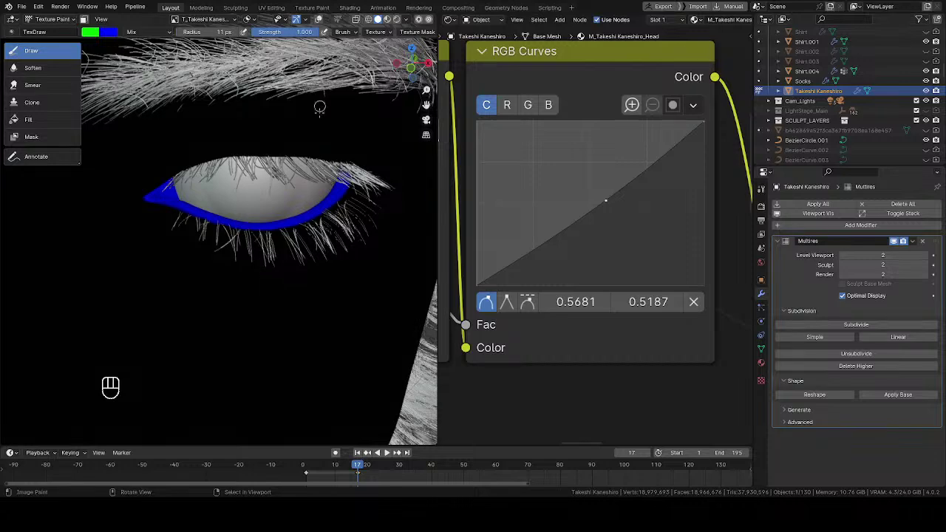
{"action": "key", "text": "q"}
{"action": "scroll", "coordinate": [195, 159], "scroll_direction": "up", "scroll_amount": 1}
{"action": "middle_click_drag", "start_coordinate": [195, 159], "coordinate": [243, 195], "text": "shift"}
{"action": "scroll", "coordinate": [244, 194], "scroll_direction": "up", "scroll_amount": 2}
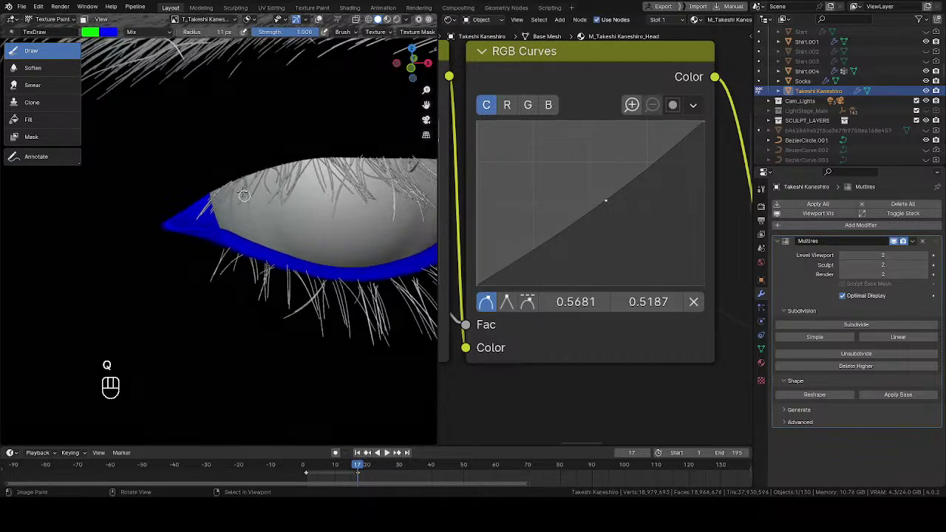
{"action": "scroll", "coordinate": [181, 196], "scroll_direction": "up", "scroll_amount": 3}
{"action": "middle_click_drag", "start_coordinate": [185, 194], "coordinate": [173, 237]}
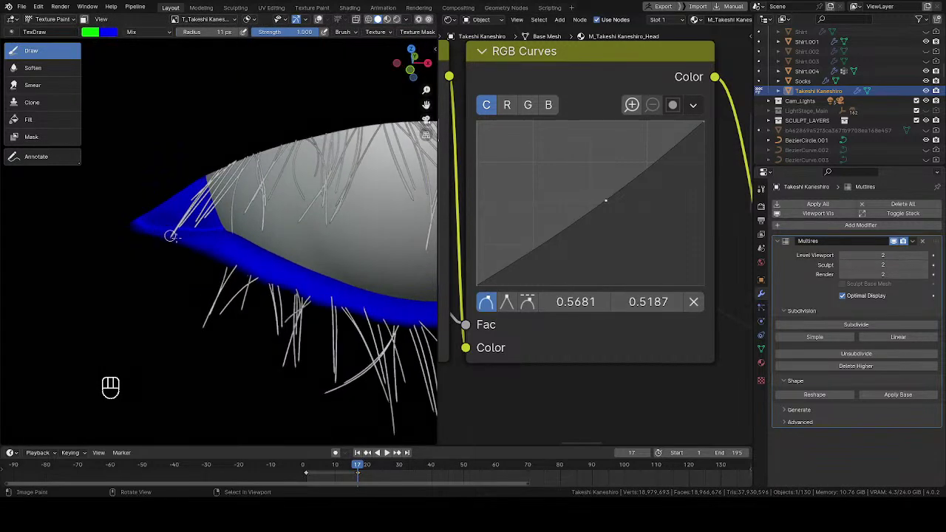
Set the blue brush to 35 px radius and full strength, and soften the eyelid mask's outer edge near the inner eye corner
{"action": "key", "text": "f"}
{"action": "left_click", "coordinate": [240, 253]}
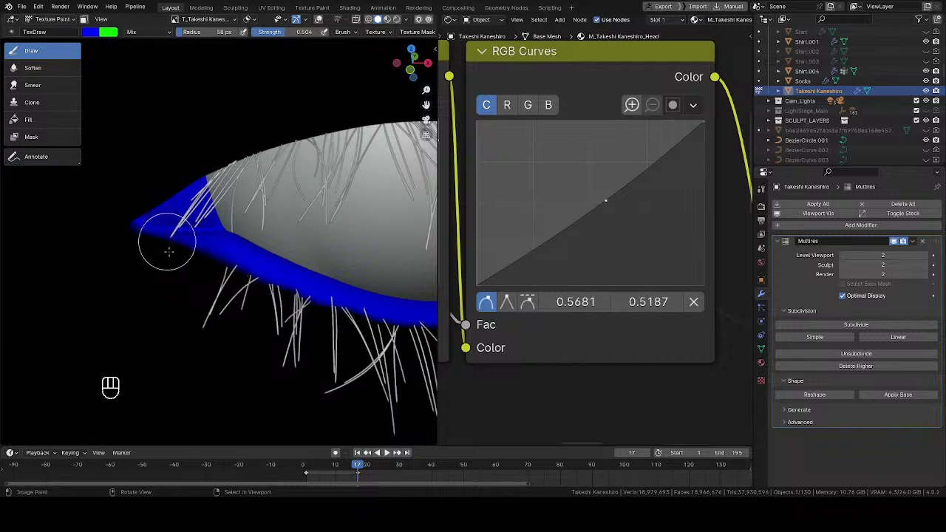
{"action": "middle_click_drag", "start_coordinate": [169, 252], "coordinate": [177, 261]}
{"action": "key", "text": "f"}
{"action": "left_click", "coordinate": [192, 257]}
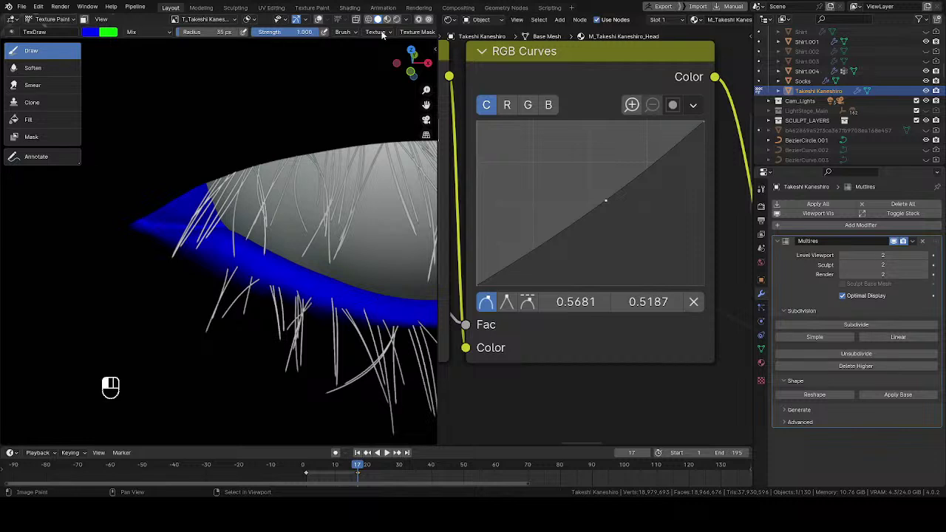
{"action": "mouse_move", "coordinate": [149, 235]}
{"action": "left_mouse_down", "text": "shift"}
{"action": "mouse_move", "coordinate": [191, 224]}
{"action": "mouse_move", "coordinate": [183, 239]}
{"action": "mouse_move", "coordinate": [161, 237]}
{"action": "mouse_move", "coordinate": [167, 243]}
{"action": "left_mouse_up", "text": "shift"}
{"action": "mouse_move", "coordinate": [299, 302]}
{"action": "left_mouse_down", "text": "shift"}
{"action": "mouse_move", "coordinate": [266, 292]}
{"action": "mouse_move", "coordinate": [311, 314]}
{"action": "left_mouse_up", "text": "shift"}
Soften the outer edge of the blue mask along the middle and outer part of the same eye's lower lash line
{"action": "middle_click_drag", "start_coordinate": [353, 338], "coordinate": [213, 274], "text": "shift"}
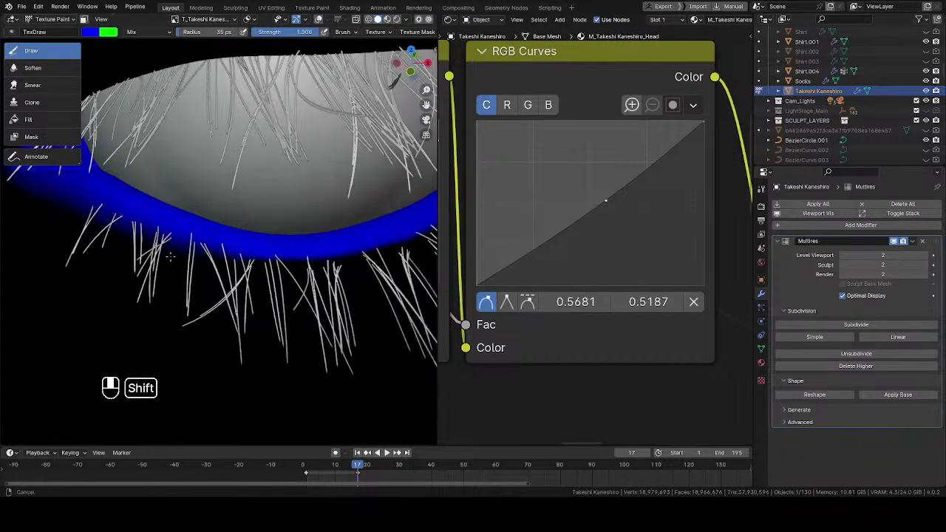
{"action": "left_click_drag", "start_coordinate": [247, 258], "coordinate": [375, 263], "text": "shift"}
{"action": "mouse_move", "coordinate": [375, 263]}
{"action": "middle_mouse_down"}
{"action": "mouse_move", "coordinate": [391, 242]}
{"action": "mouse_move", "coordinate": [280, 259]}
{"action": "middle_mouse_up"}
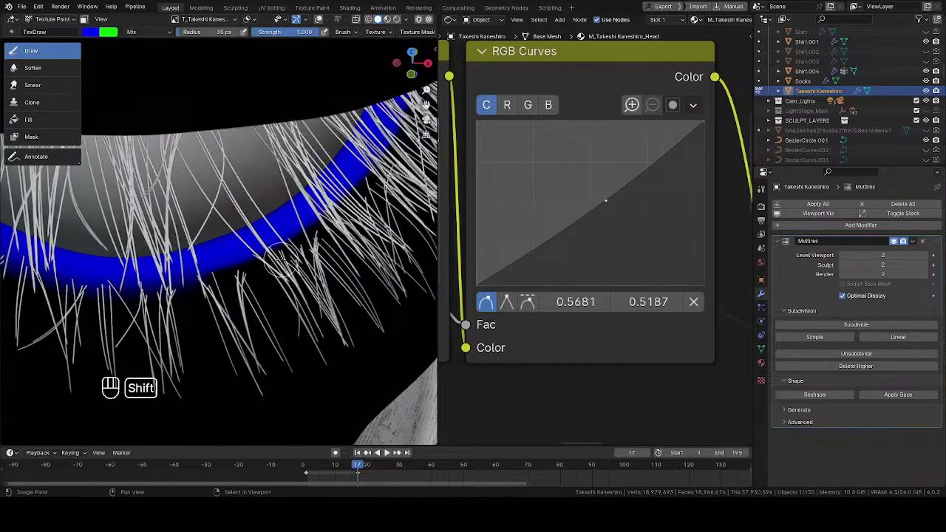
{"action": "left_click_drag", "start_coordinate": [305, 236], "coordinate": [209, 268], "text": "shift"}
{"action": "middle_click_drag", "start_coordinate": [210, 268], "coordinate": [314, 223]}
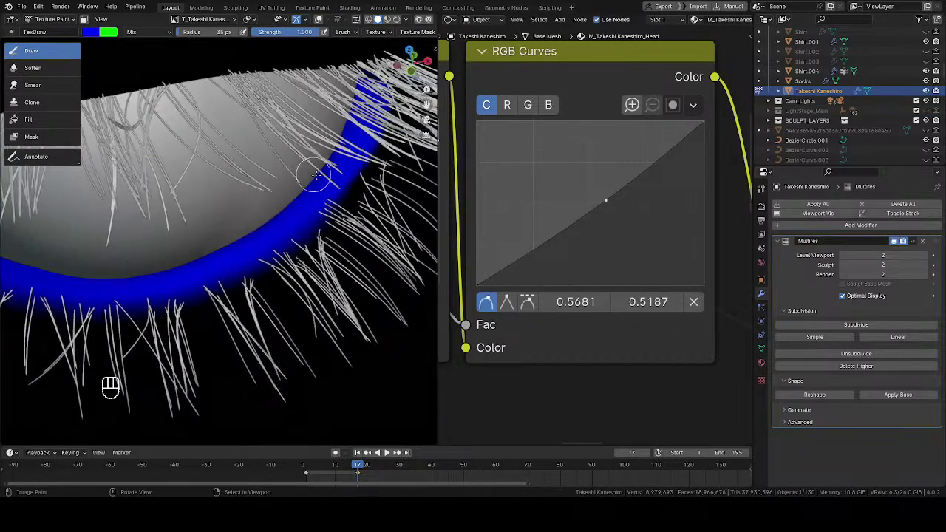
{"action": "mouse_move", "coordinate": [352, 175]}
{"action": "left_mouse_down", "text": "shift"}
{"action": "mouse_move", "coordinate": [309, 235]}
{"action": "mouse_move", "coordinate": [268, 260]}
{"action": "left_mouse_up", "text": "shift"}
{"action": "left_click_drag", "start_coordinate": [160, 304], "coordinate": [179, 303], "text": "shift"}
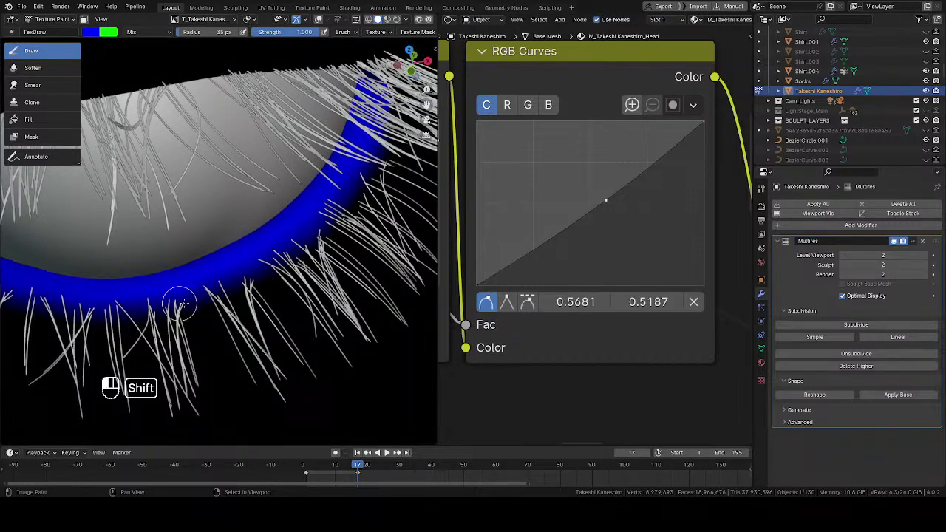
{"action": "left_click_drag", "start_coordinate": [254, 272], "coordinate": [267, 260], "text": "shift"}
Soften the blue mask's edge where the lower eyelid rises to the outer corner of the eye
{"action": "middle_click_drag", "start_coordinate": [288, 247], "coordinate": [296, 211]}
{"action": "left_click_drag", "start_coordinate": [296, 205], "coordinate": [280, 210], "text": "shift"}
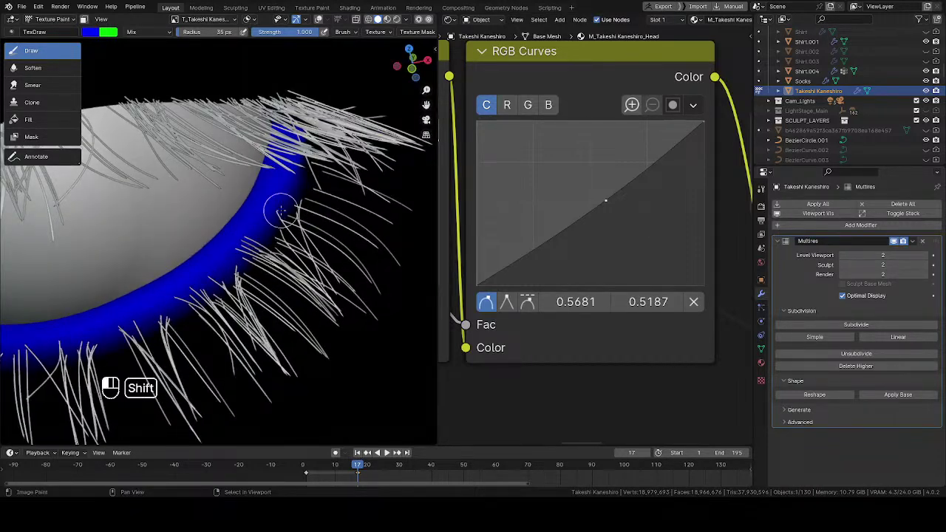
{"action": "middle_click_drag", "start_coordinate": [303, 157], "coordinate": [313, 169]}
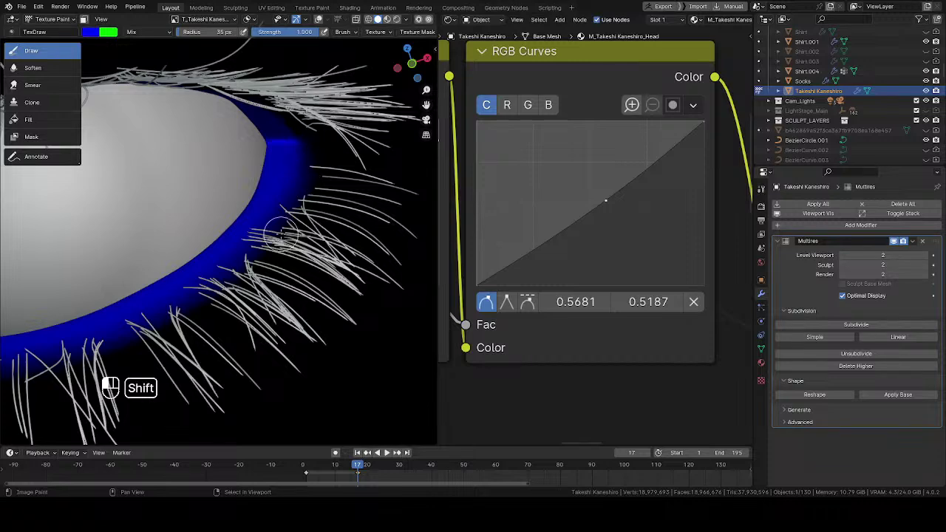
{"action": "mouse_move", "coordinate": [280, 235]}
{"action": "left_mouse_down", "text": "shift"}
{"action": "mouse_move", "coordinate": [298, 170]}
{"action": "mouse_move", "coordinate": [278, 219]}
{"action": "left_mouse_up", "text": "shift"}
{"action": "scroll", "coordinate": [318, 177], "scroll_direction": "up", "scroll_amount": 4}
{"action": "middle_click_drag", "start_coordinate": [319, 177], "coordinate": [354, 167]}
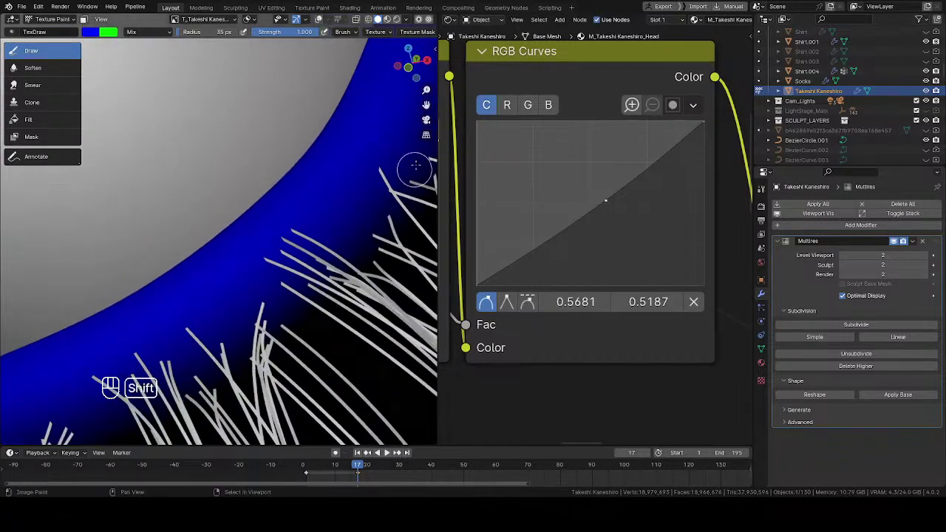
{"action": "middle_click_drag", "start_coordinate": [367, 229], "coordinate": [310, 200]}
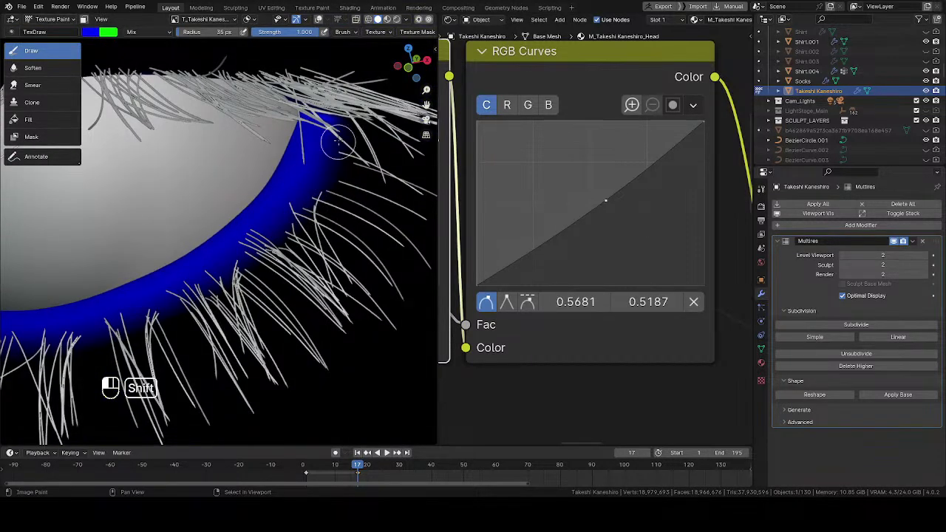
Blend the blue mask's lower edge from the middle of the lower eyelid back to the inner corner
{"action": "middle_click_drag", "start_coordinate": [219, 293], "coordinate": [284, 285]}
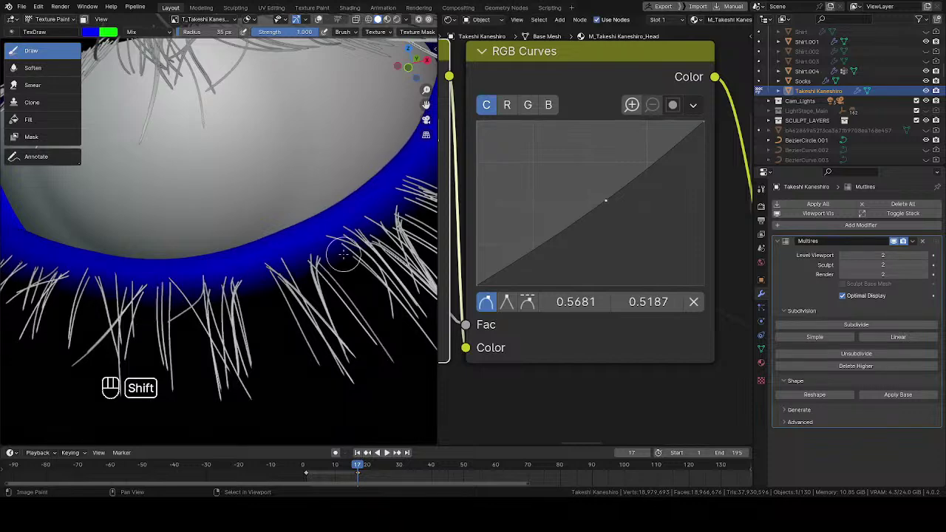
{"action": "left_click_drag", "start_coordinate": [98, 296], "coordinate": [155, 306], "text": "shift"}
{"action": "middle_click_drag", "start_coordinate": [155, 295], "coordinate": [235, 281]}
{"action": "left_click_drag", "start_coordinate": [235, 281], "coordinate": [121, 258], "text": "shift"}
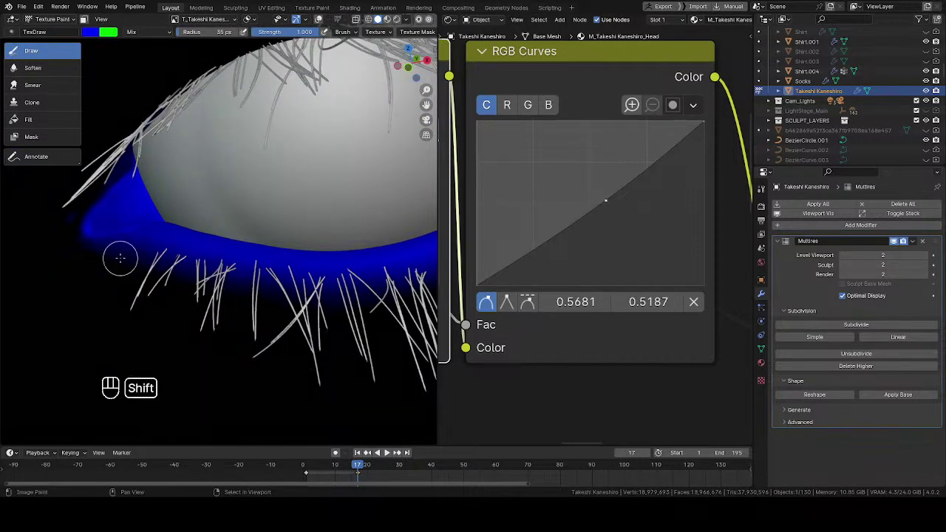
Soften the lower edge of the blue mask along the other eye's lower eyelid and fill in its outer part
{"action": "middle_click_drag", "start_coordinate": [121, 257], "coordinate": [347, 210], "text": "shift"}
{"action": "middle_click_drag", "start_coordinate": [244, 221], "coordinate": [365, 215], "text": "shift"}
{"action": "mouse_move", "coordinate": [103, 288]}
{"action": "middle_mouse_down", "text": "shift"}
{"action": "mouse_move", "coordinate": [223, 222]}
{"action": "mouse_move", "coordinate": [266, 277]}
{"action": "mouse_move", "coordinate": [271, 268]}
{"action": "middle_mouse_up", "text": "shift"}
{"action": "mouse_move", "coordinate": [298, 158]}
{"action": "left_mouse_down", "text": "shift"}
{"action": "mouse_move", "coordinate": [315, 148]}
{"action": "mouse_move", "coordinate": [306, 153]}
{"action": "left_mouse_up", "text": "shift"}
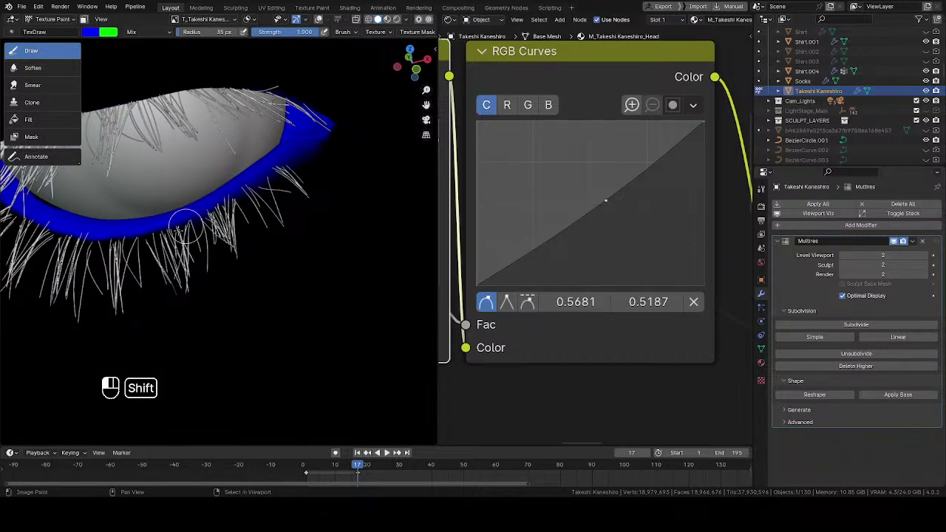
{"action": "left_click_drag", "start_coordinate": [103, 237], "coordinate": [75, 233], "text": "shift"}
{"action": "mouse_move", "coordinate": [75, 233]}
{"action": "middle_mouse_down", "text": "shift"}
{"action": "mouse_move", "coordinate": [214, 223]}
{"action": "mouse_move", "coordinate": [165, 214]}
{"action": "middle_mouse_up", "text": "shift"}
{"action": "scroll", "coordinate": [216, 222], "scroll_direction": "up", "scroll_amount": 4}
{"action": "left_click_drag", "start_coordinate": [88, 177], "coordinate": [190, 228]}
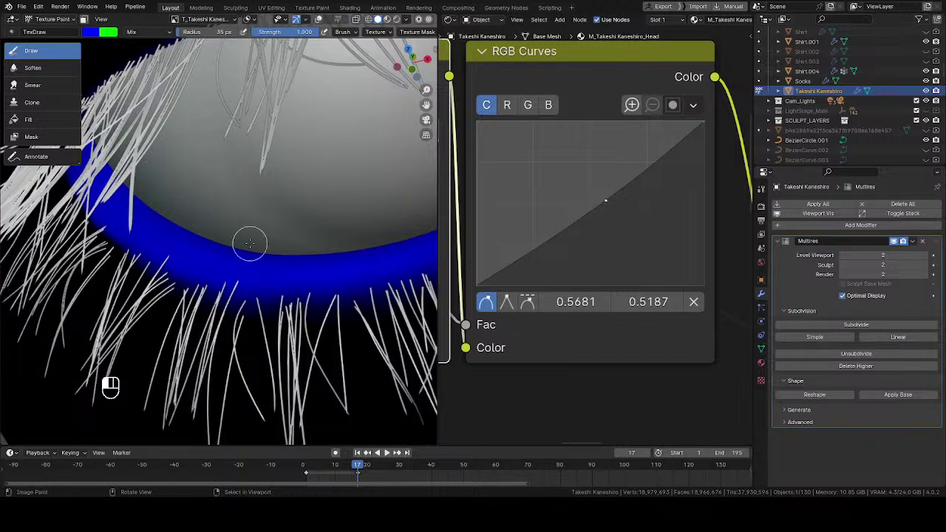
{"action": "middle_click_drag", "start_coordinate": [164, 253], "coordinate": [148, 225], "text": "ctrl"}
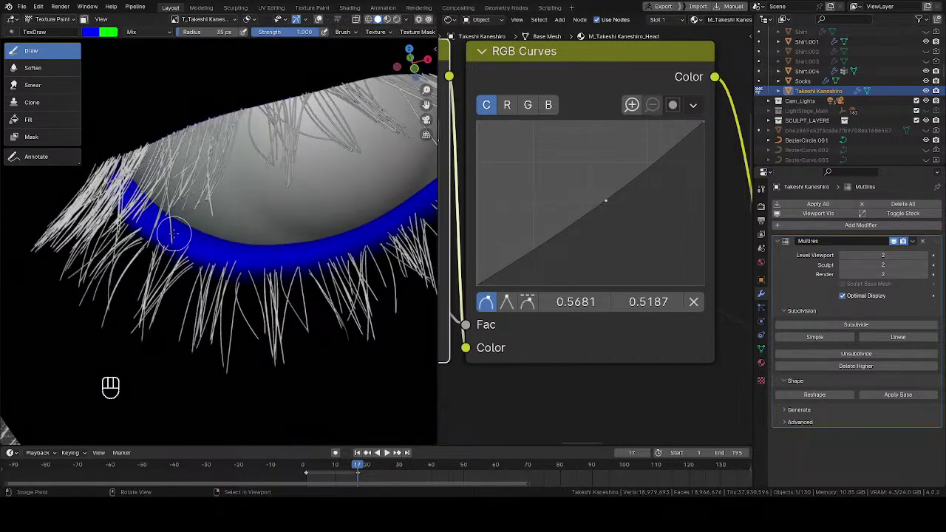
Enlarge the brush to 43 px and refine the second eye's lower-lid mask from the outer to the inner corner
{"action": "key", "text": "f"}
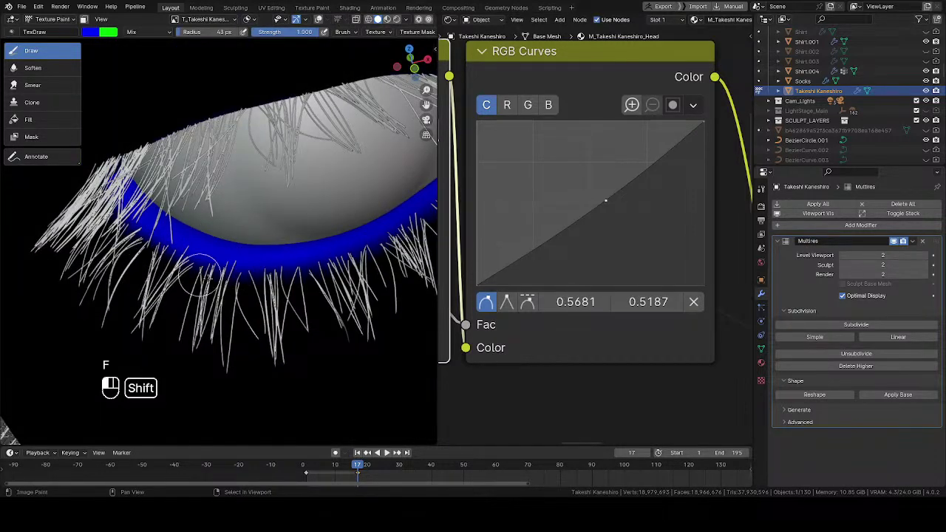
{"action": "middle_click_drag", "start_coordinate": [126, 236], "coordinate": [111, 188]}
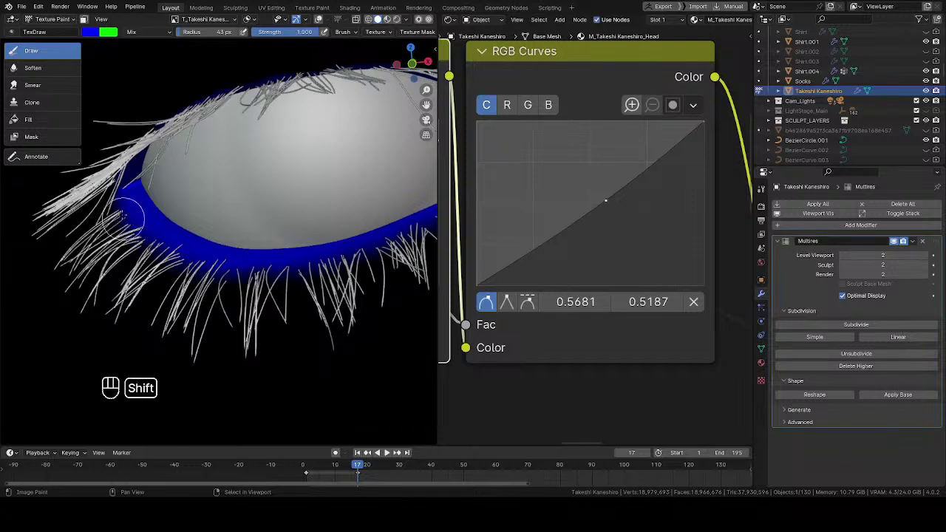
{"action": "middle_click_drag", "start_coordinate": [297, 268], "coordinate": [264, 199]}
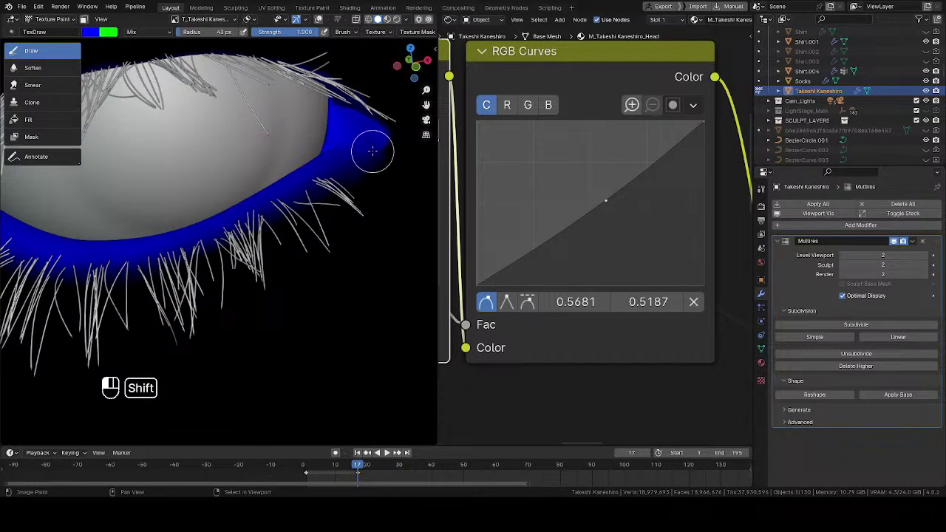
{"action": "mouse_move", "coordinate": [373, 151]}
{"action": "middle_mouse_down"}
{"action": "mouse_move", "coordinate": [275, 233]}
{"action": "mouse_move", "coordinate": [289, 204]}
{"action": "middle_mouse_up"}
{"action": "left_click_drag", "start_coordinate": [288, 204], "coordinate": [254, 224]}
{"action": "middle_click_drag", "start_coordinate": [263, 220], "coordinate": [218, 210]}
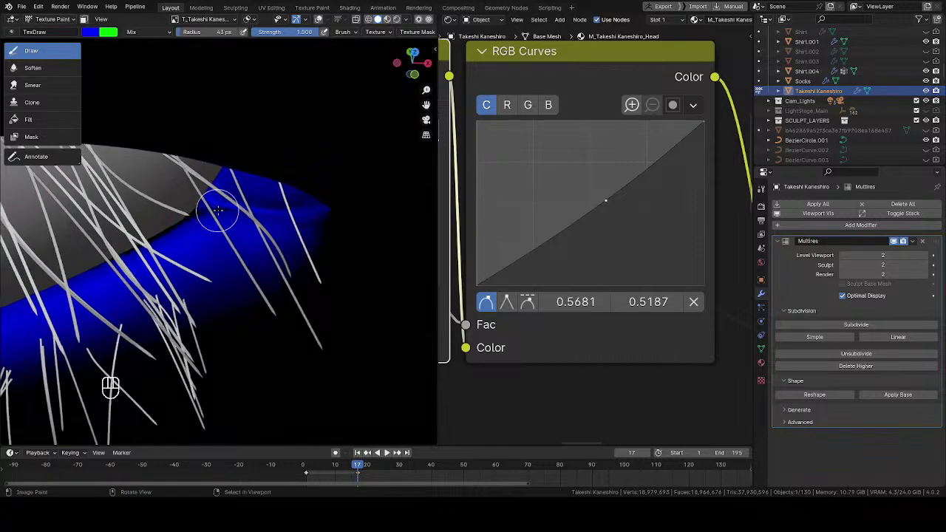
Paint blue along the lower eyelid rim beside the second eye's inner corner
{"action": "middle_click_drag", "start_coordinate": [294, 219], "coordinate": [312, 226], "text": "shift"}
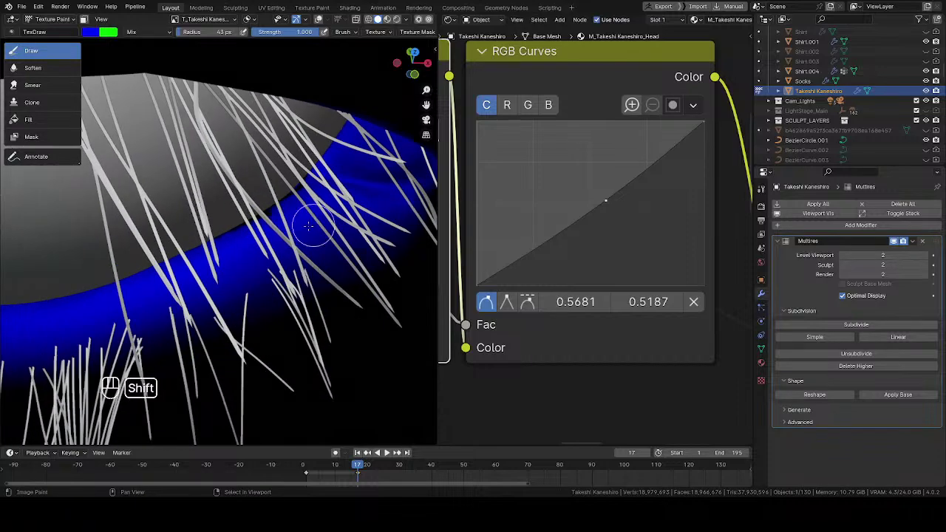
{"action": "left_click_drag", "start_coordinate": [295, 192], "coordinate": [282, 205]}
{"action": "mouse_move", "coordinate": [281, 204]}
{"action": "middle_mouse_down"}
{"action": "mouse_move", "coordinate": [260, 220]}
{"action": "mouse_move", "coordinate": [308, 192]}
{"action": "middle_mouse_up"}
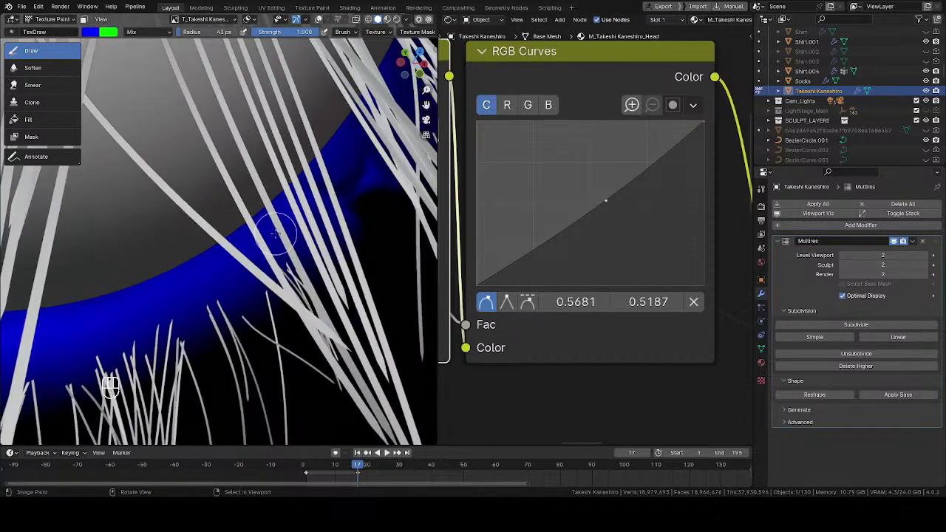
{"action": "middle_click_drag", "start_coordinate": [175, 309], "coordinate": [205, 282]}
{"action": "mouse_move", "coordinate": [271, 209]}
{"action": "middle_mouse_down"}
{"action": "mouse_move", "coordinate": [262, 220]}
{"action": "mouse_move", "coordinate": [211, 212]}
{"action": "mouse_move", "coordinate": [238, 210]}
{"action": "mouse_move", "coordinate": [237, 228]}
{"action": "middle_mouse_up"}
{"action": "middle_click_drag", "start_coordinate": [268, 285], "coordinate": [283, 207], "text": "ctrl"}
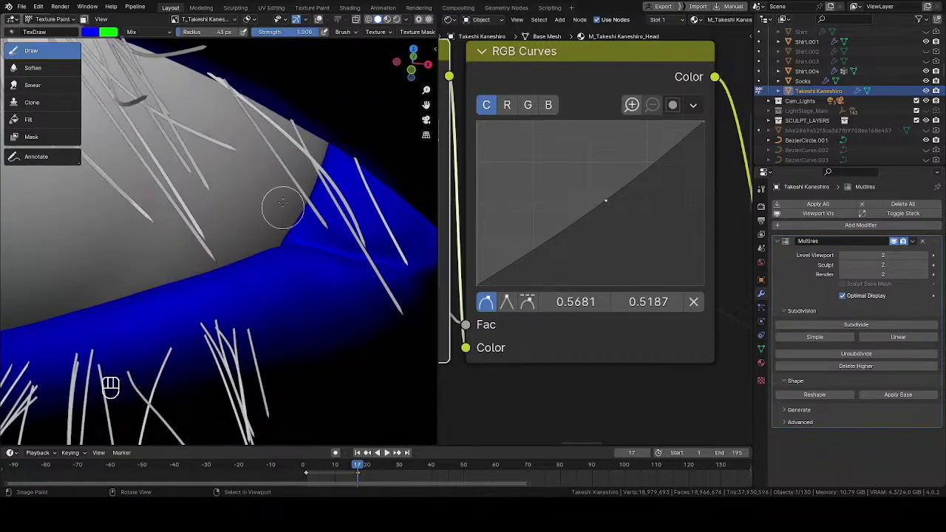
Sample black, set the brush radius to 77 px, then trim and soften the blue mask's lower edge at the second eye's inner corner
{"action": "middle_click_drag", "start_coordinate": [364, 275], "coordinate": [294, 274], "text": "shift"}
{"action": "key", "text": "x"}
{"action": "key", "text": "f"}
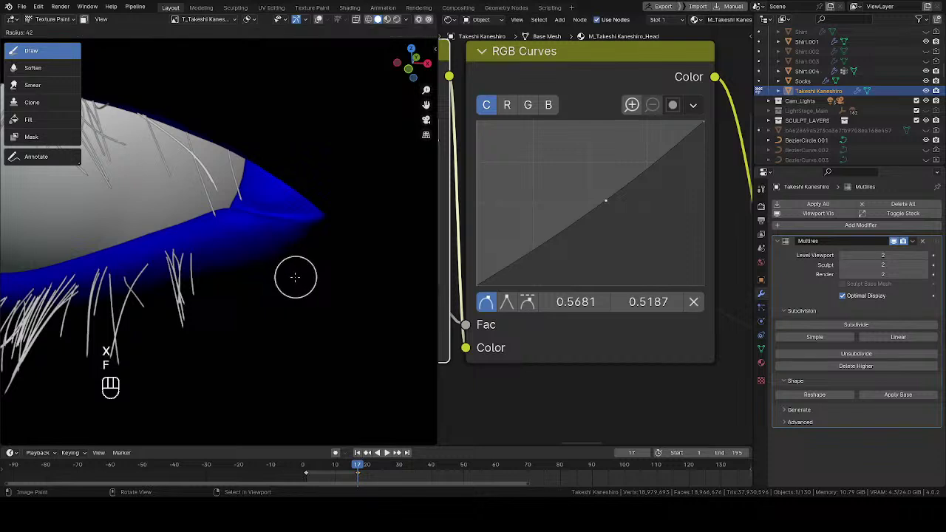
{"action": "left_click", "coordinate": [312, 278]}
{"action": "key", "text": "shift+x"}
{"action": "key", "text": "w"}
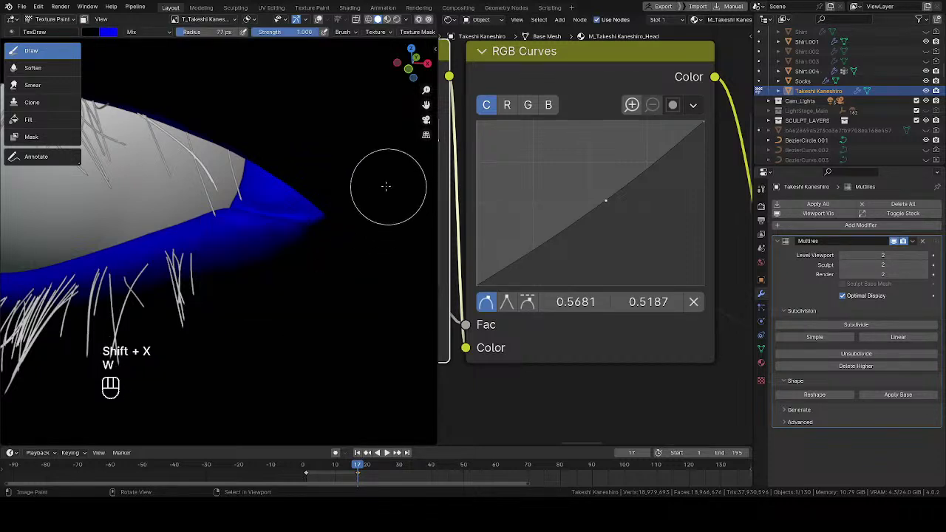
{"action": "key", "text": "ctrl+z"}
{"action": "key", "text": "w"}
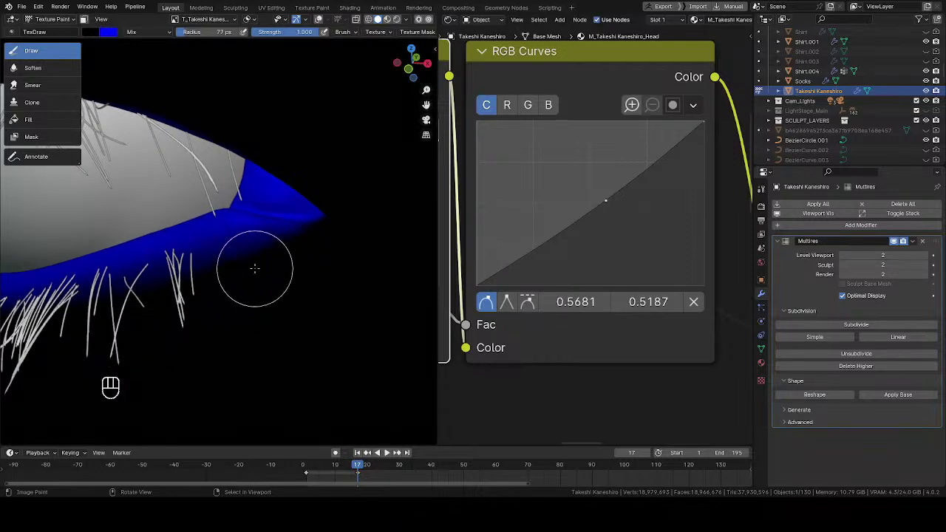
{"action": "mouse_move", "coordinate": [176, 325]}
{"action": "left_mouse_down"}
{"action": "mouse_move", "coordinate": [272, 256]}
{"action": "mouse_move", "coordinate": [311, 259]}
{"action": "mouse_move", "coordinate": [220, 288]}
{"action": "left_mouse_up"}
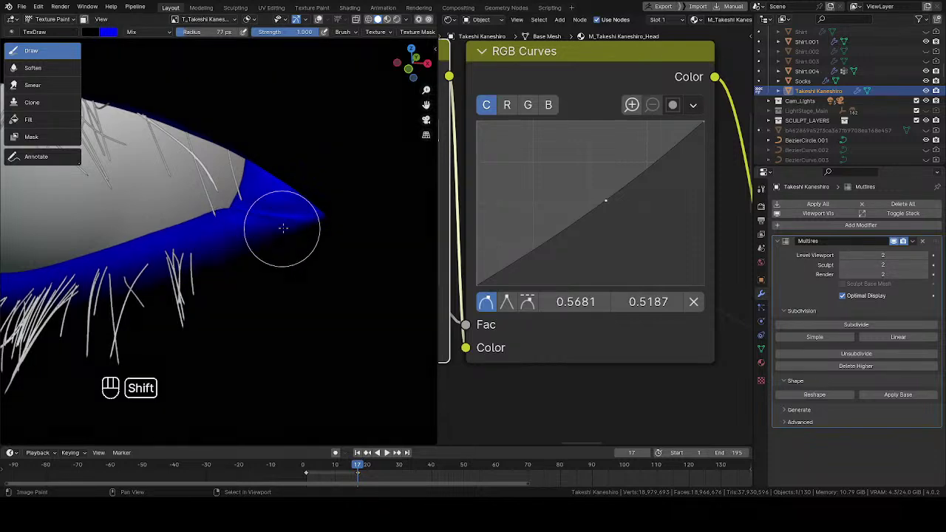
{"action": "left_click_drag", "start_coordinate": [304, 224], "coordinate": [192, 259], "text": "shift"}
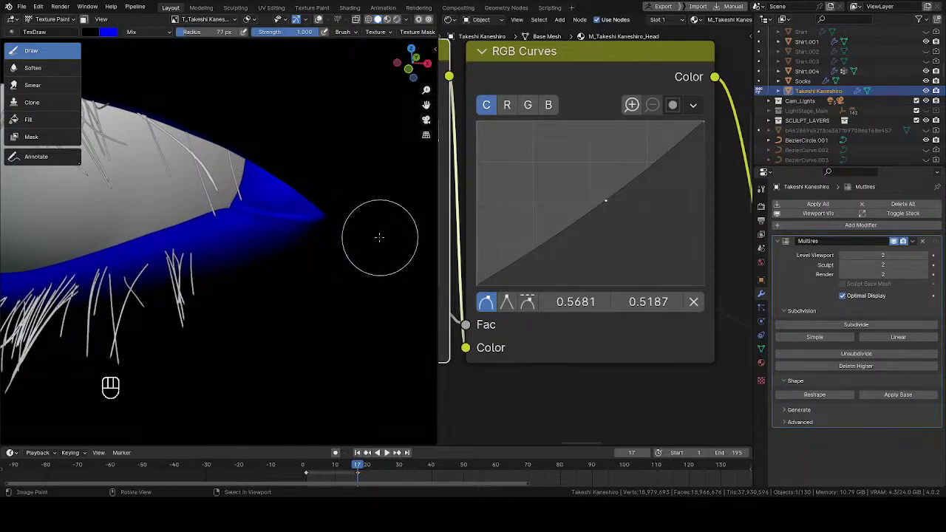
Save all modified images to keep the painted face mask
{"action": "mouse_move", "coordinate": [224, 308]}
{"action": "middle_mouse_down"}
{"action": "mouse_move", "coordinate": [166, 275]}
{"action": "mouse_move", "coordinate": [139, 234]}
{"action": "mouse_move", "coordinate": [156, 275]}
{"action": "mouse_move", "coordinate": [222, 258]}
{"action": "mouse_move", "coordinate": [105, 252]}
{"action": "mouse_move", "coordinate": [212, 245]}
{"action": "mouse_move", "coordinate": [220, 268]}
{"action": "mouse_move", "coordinate": [249, 185]}
{"action": "mouse_move", "coordinate": [251, 199]}
{"action": "middle_mouse_up"}
{"action": "key", "text": "q"}
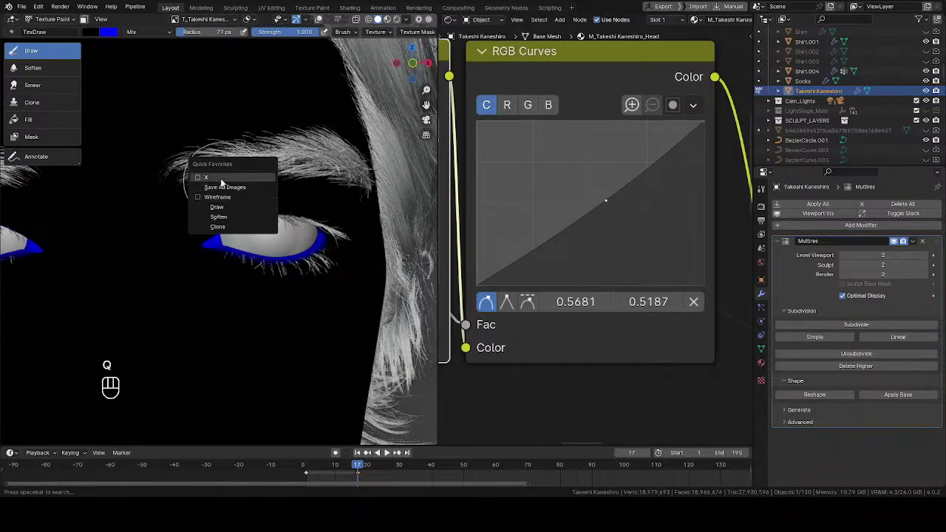
{"action": "left_click", "coordinate": [225, 190]}
Return the head to Object Mode and set the viewport to rendered shading
{"action": "middle_click_drag", "start_coordinate": [158, 154], "coordinate": [296, 107], "text": "shift"}
{"action": "middle_click_drag", "start_coordinate": [295, 107], "coordinate": [262, 255], "text": "ctrl"}
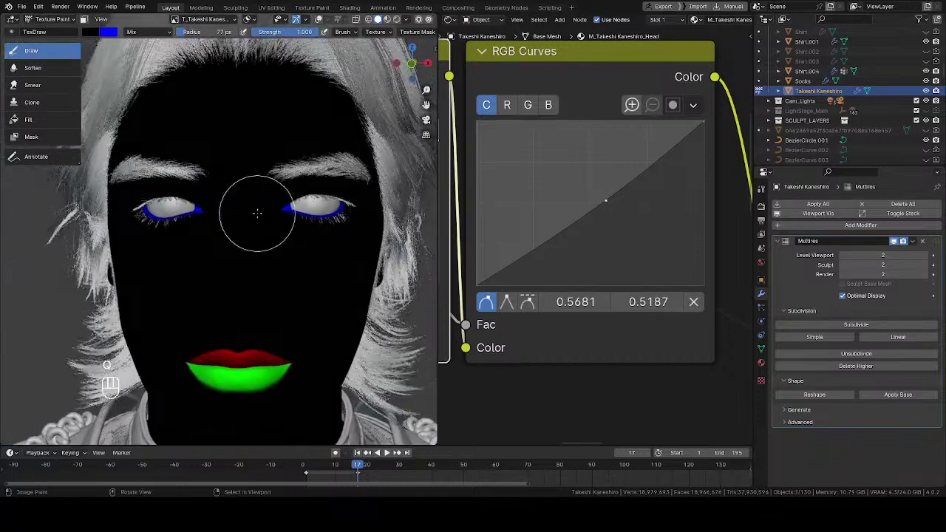
{"action": "key", "text": "Tab"}
{"action": "left_click", "coordinate": [189, 217]}
{"action": "middle_click_drag", "start_coordinate": [196, 223], "coordinate": [229, 183]}
{"action": "key", "text": "z"}
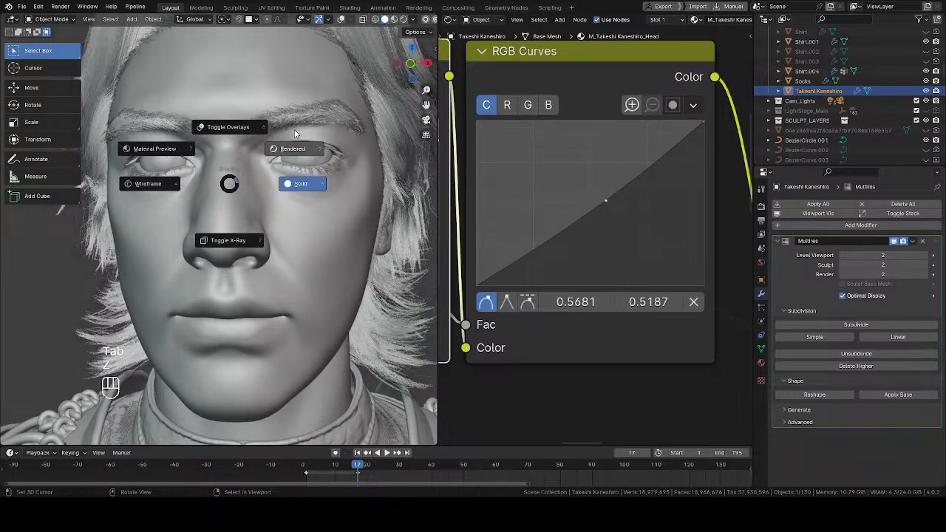
{"action": "left_click", "coordinate": [295, 131]}
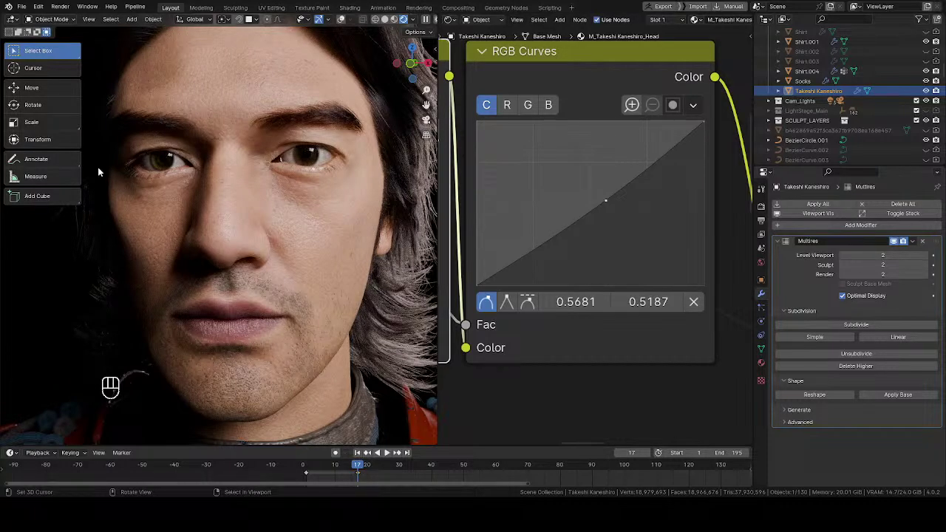
Examine the rendered face from both sides and the lower eyelid close up to judge the refined mask
{"action": "middle_click_drag", "start_coordinate": [209, 229], "coordinate": [124, 258], "text": "ctrl"}
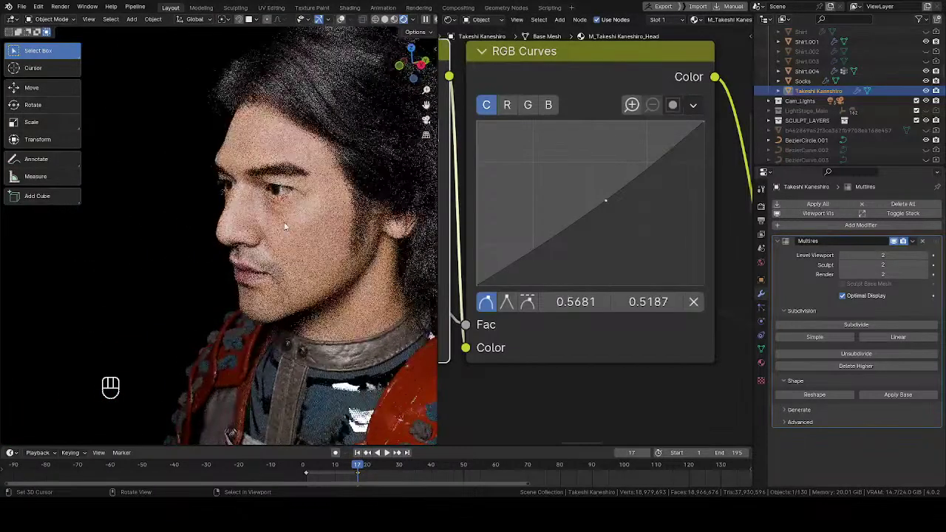
{"action": "middle_click_drag", "start_coordinate": [250, 245], "coordinate": [255, 266]}
{"action": "mouse_move", "coordinate": [254, 266]}
{"action": "middle_mouse_down", "text": "shift"}
{"action": "mouse_move", "coordinate": [297, 248]}
{"action": "mouse_move", "coordinate": [243, 259]}
{"action": "middle_mouse_up", "text": "shift"}
{"action": "mouse_move", "coordinate": [244, 258]}
{"action": "middle_mouse_down"}
{"action": "mouse_move", "coordinate": [240, 251]}
{"action": "mouse_move", "coordinate": [252, 275]}
{"action": "middle_mouse_up"}
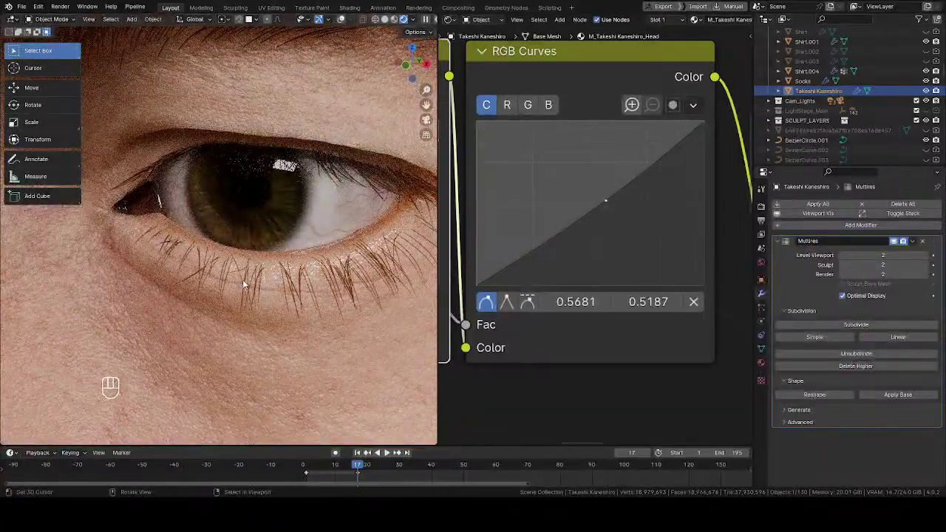
{"action": "middle_click_drag", "start_coordinate": [211, 285], "coordinate": [210, 272]}
{"action": "middle_click_drag", "start_coordinate": [196, 276], "coordinate": [296, 218], "text": "ctrl"}
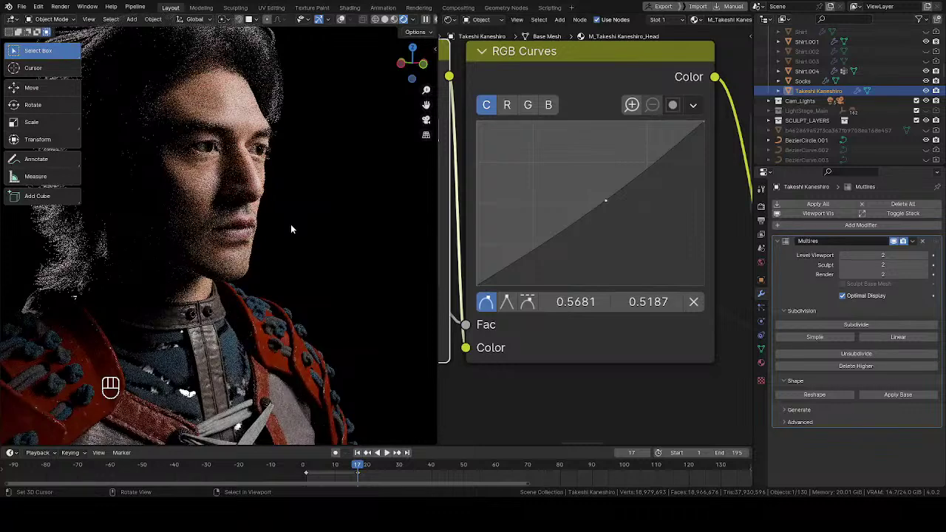
{"action": "middle_click_drag", "start_coordinate": [254, 243], "coordinate": [210, 241]}
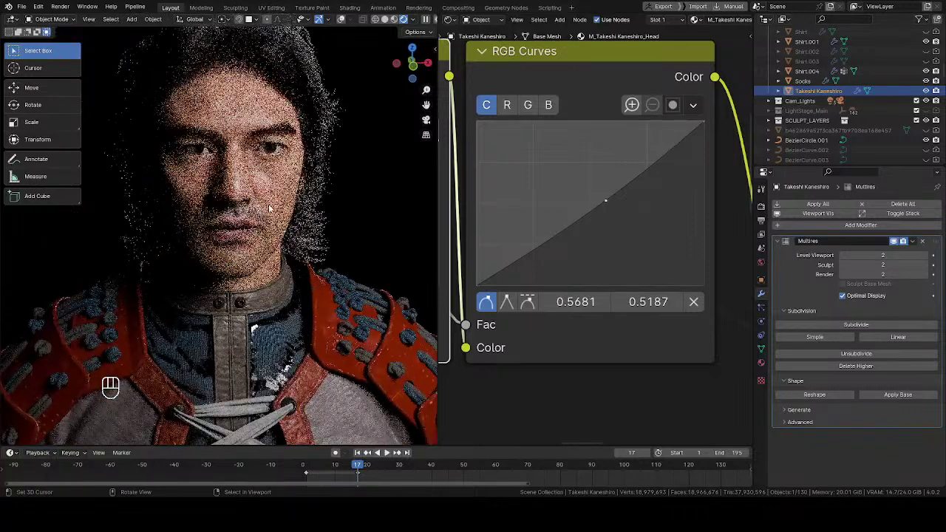
Replace the shader node view with an image view showing the reference photo 81a468557d1cedae9f14bc5ff9ec62a3.jpg, and save the blend file
{"action": "left_click", "coordinate": [452, 20]}
{"action": "left_click", "coordinate": [476, 56]}
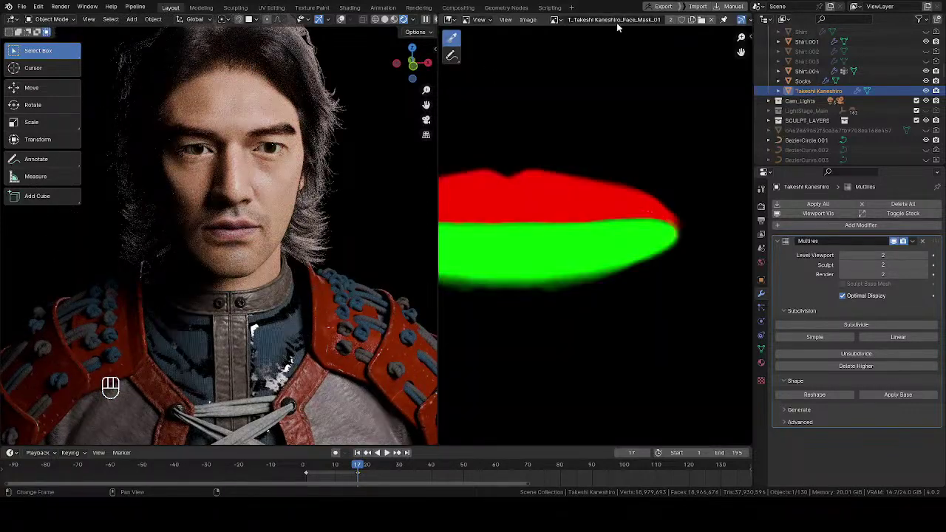
{"action": "left_click", "coordinate": [554, 21]}
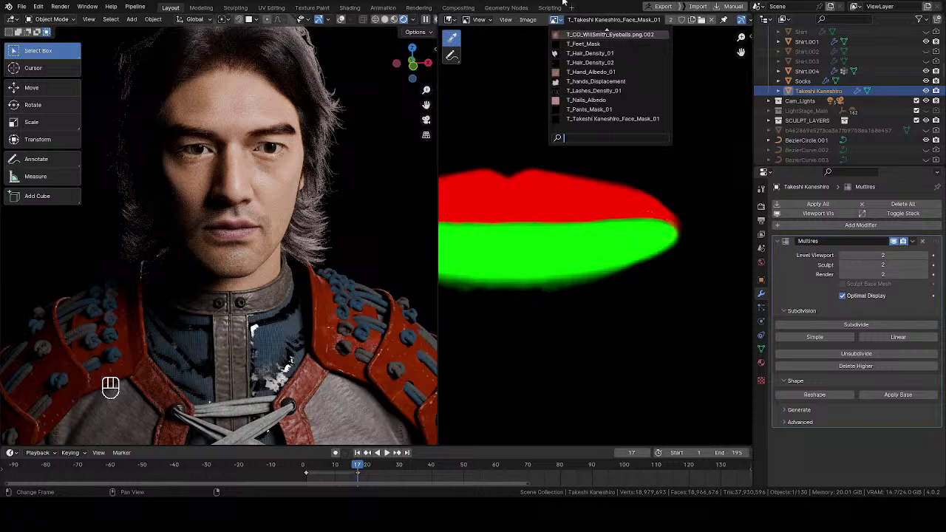
{"action": "scroll", "coordinate": [649, 47], "scroll_direction": "up", "scroll_amount": 15}
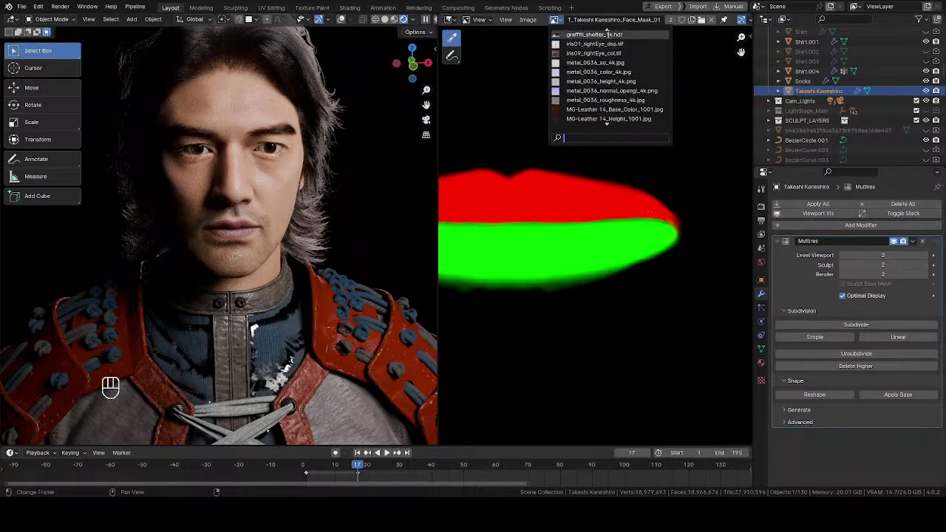
{"action": "scroll", "coordinate": [602, 45], "scroll_direction": "up", "scroll_amount": 10}
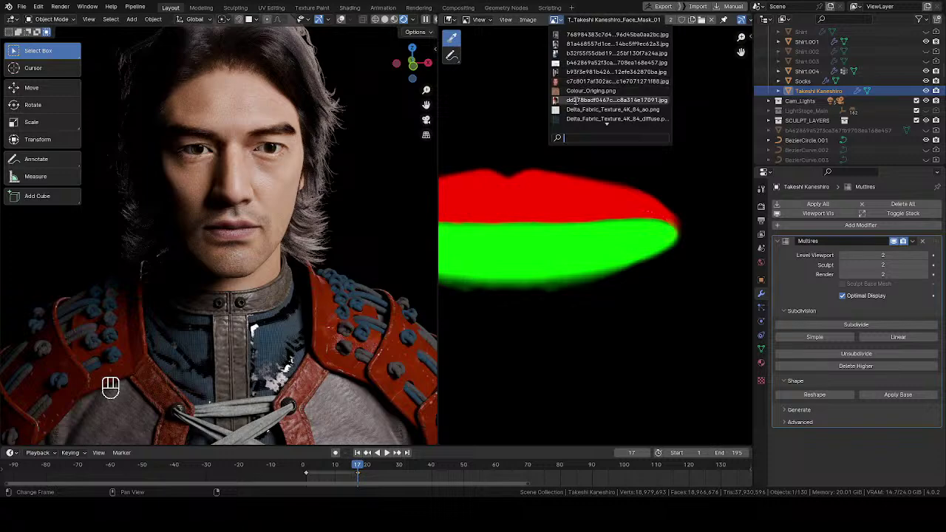
{"action": "left_click", "coordinate": [586, 44]}
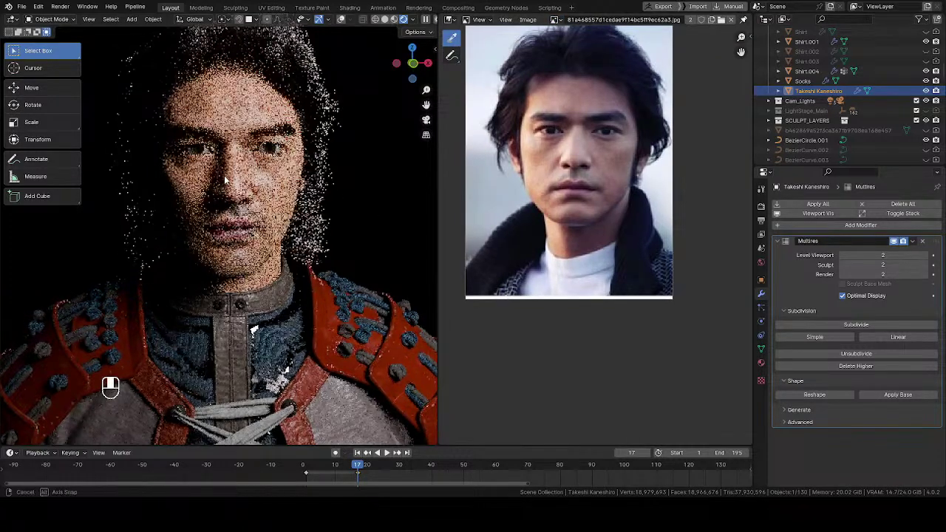
{"action": "scroll", "coordinate": [246, 220], "scroll_direction": "up", "scroll_amount": 1}
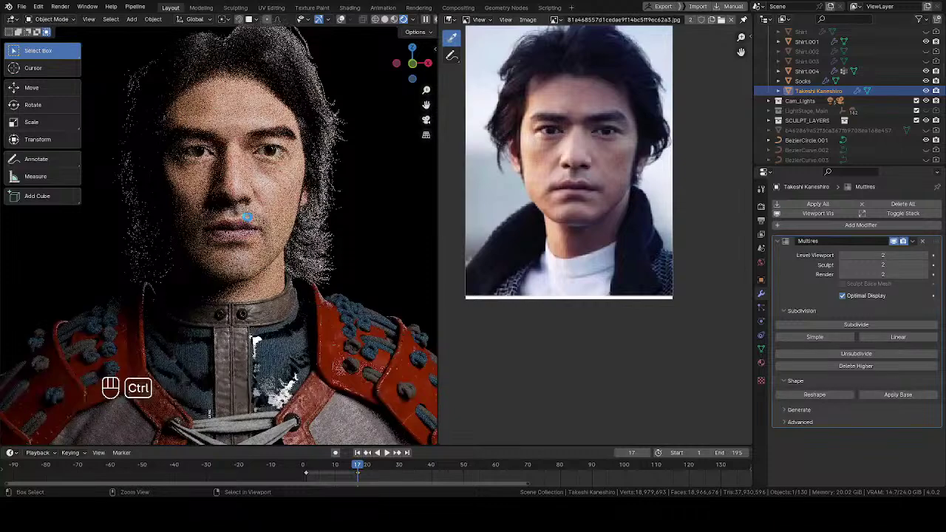
{"action": "key", "text": "ctrl+s"}
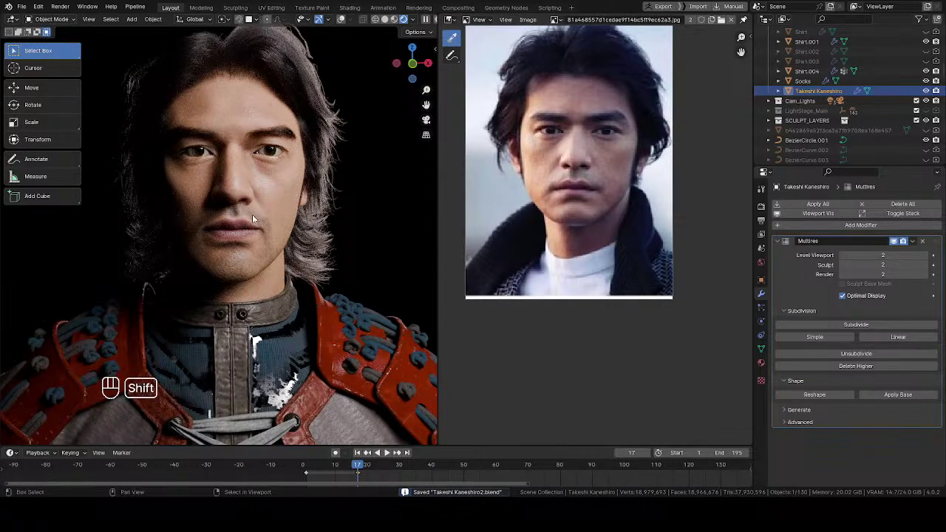
Frame the rendered mouth and swap the reference photo for the magazine cover image to compare the lips
{"action": "middle_click_drag", "start_coordinate": [251, 214], "coordinate": [236, 198], "text": "shift"}
{"action": "scroll", "coordinate": [242, 201], "scroll_direction": "up", "scroll_amount": 4}
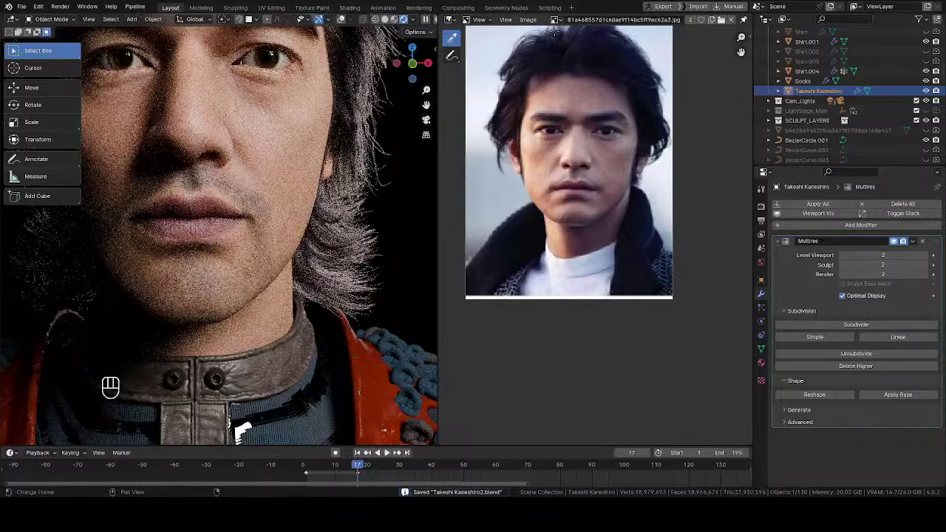
{"action": "left_click", "coordinate": [556, 19]}
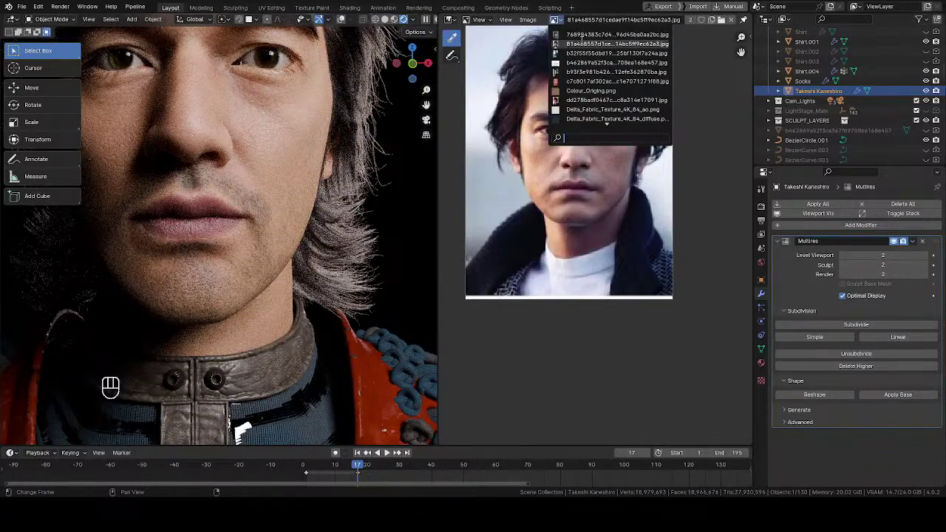
{"action": "left_click", "coordinate": [581, 44]}
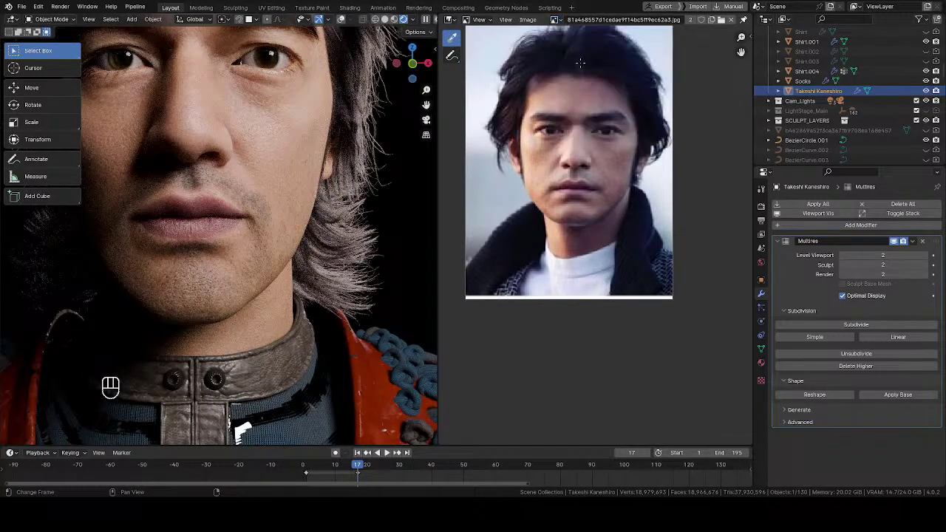
{"action": "left_click", "coordinate": [560, 20]}
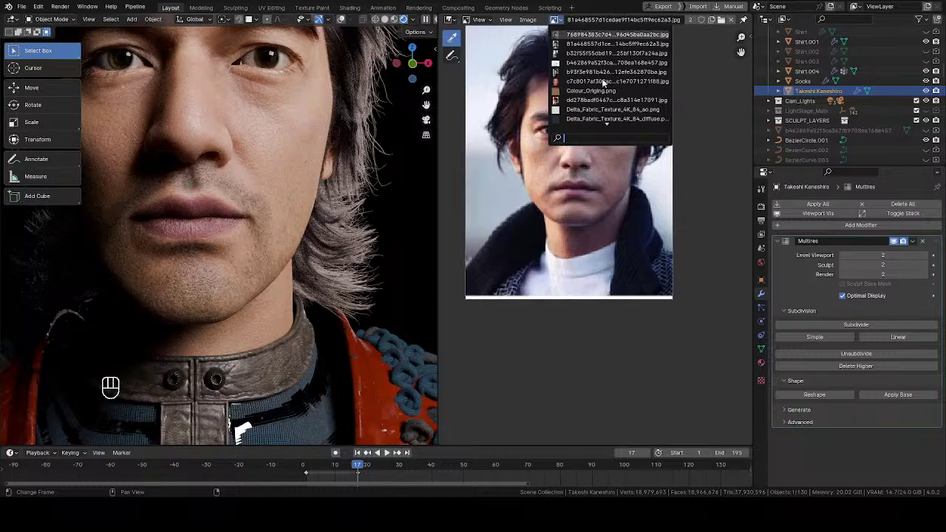
{"action": "left_click", "coordinate": [598, 35]}
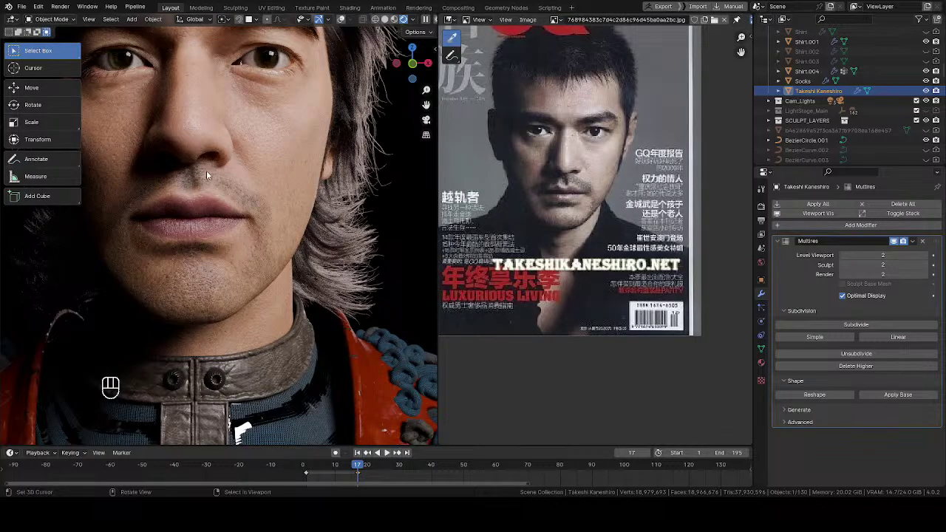
Examine the rendered lips and mouth corner close up and from both sides against the reference portrait
{"action": "scroll", "coordinate": [231, 235], "scroll_direction": "up", "scroll_amount": 6}
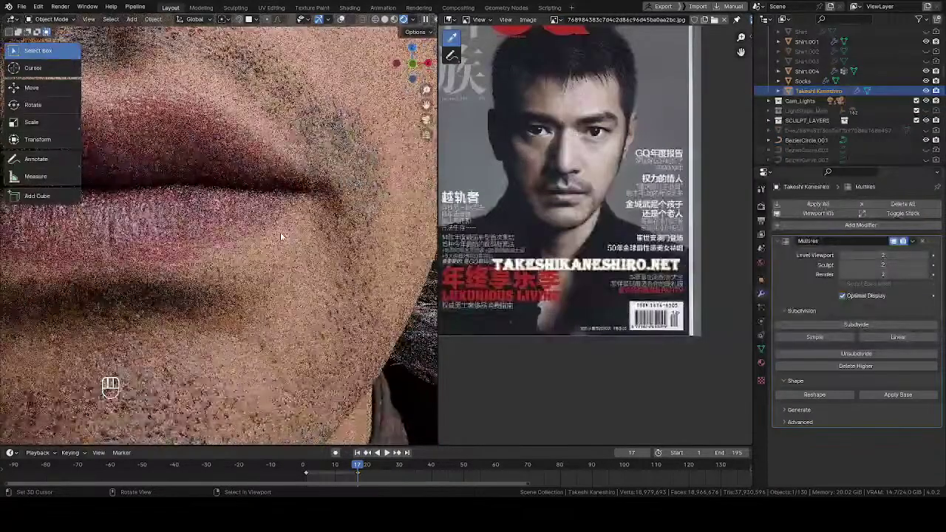
{"action": "scroll", "coordinate": [241, 225], "scroll_direction": "up", "scroll_amount": 4}
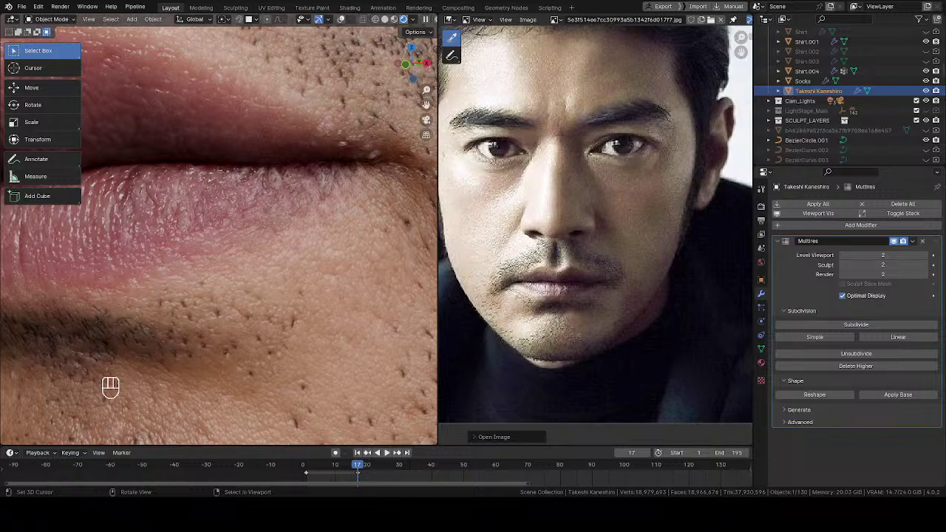
{"action": "scroll", "coordinate": [219, 237], "scroll_direction": "down", "scroll_amount": 1}
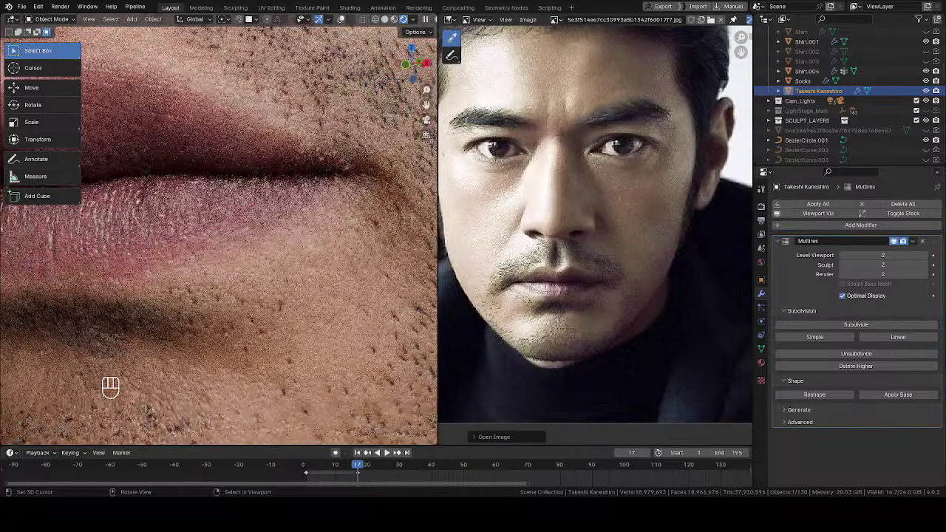
{"action": "middle_click_drag", "start_coordinate": [295, 203], "coordinate": [348, 213]}
{"action": "middle_click_drag", "start_coordinate": [274, 198], "coordinate": [294, 201]}
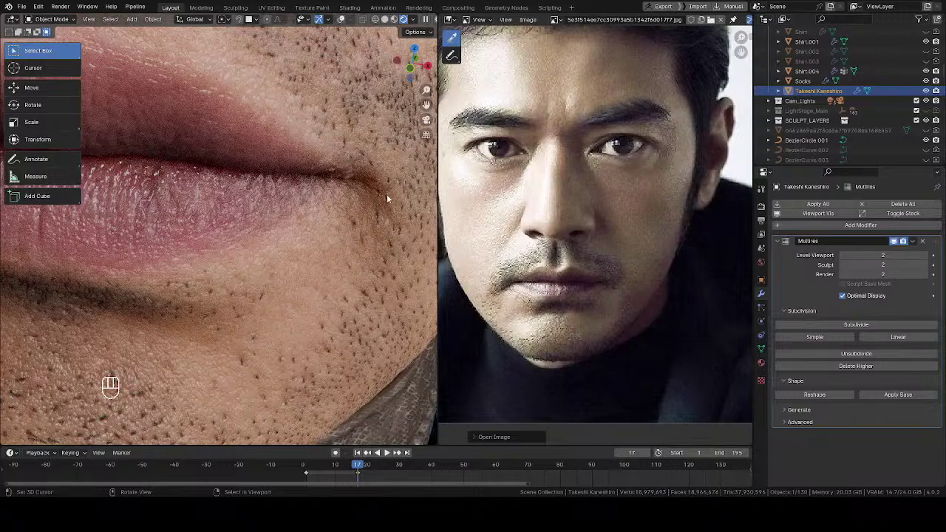
{"action": "middle_click_drag", "start_coordinate": [387, 195], "coordinate": [212, 281], "text": "ctrl"}
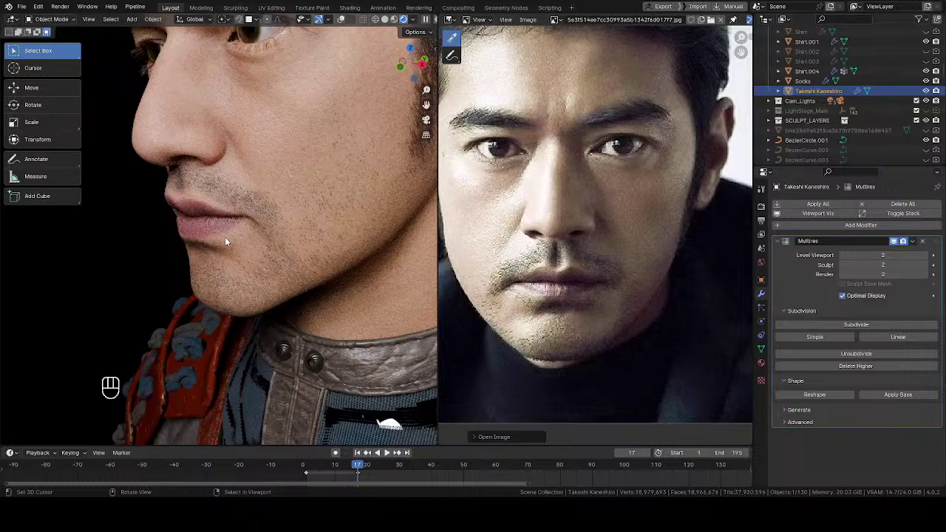
{"action": "middle_click_drag", "start_coordinate": [228, 236], "coordinate": [314, 225]}
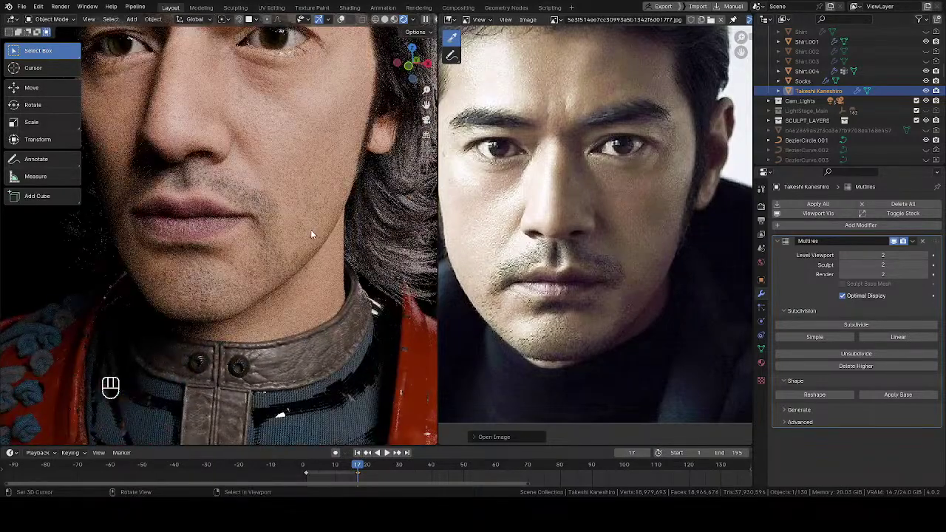
{"action": "mouse_move", "coordinate": [275, 222]}
{"action": "middle_mouse_down"}
{"action": "mouse_move", "coordinate": [324, 213]}
{"action": "mouse_move", "coordinate": [247, 232]}
{"action": "mouse_move", "coordinate": [313, 231]}
{"action": "mouse_move", "coordinate": [213, 207]}
{"action": "middle_mouse_up"}
Put the head into Sculpt Mode with solid shading and frame the lips
{"action": "key", "text": "Tab"}
{"action": "left_click", "coordinate": [232, 267]}
{"action": "left_click_drag", "start_coordinate": [226, 261], "coordinate": [228, 257], "text": "shift"}
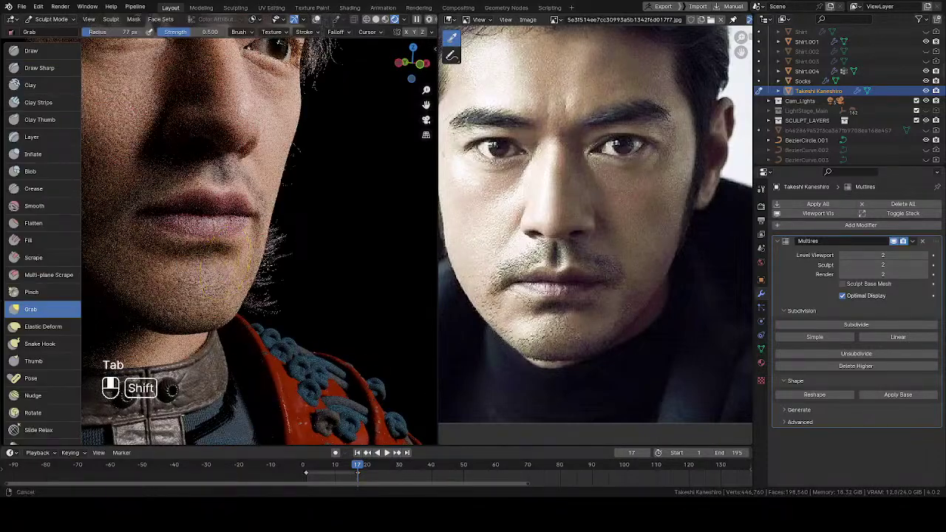
{"action": "key", "text": "z"}
{"action": "middle_click_drag", "start_coordinate": [227, 251], "coordinate": [289, 268], "text": "shift"}
{"action": "left_click", "coordinate": [329, 258]}
{"action": "middle_click_drag", "start_coordinate": [290, 267], "coordinate": [217, 249], "text": "ctrl"}
Choose the Crease brush, enable X symmetry, set the radius to 58 px and sculpt the lower lip's outer end
{"action": "key", "text": "shift+c"}
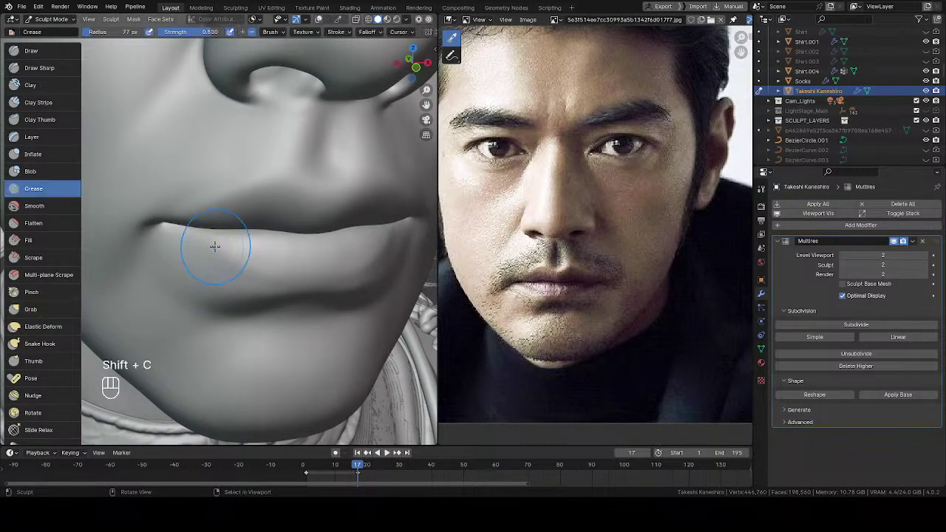
{"action": "key", "text": "f"}
{"action": "left_click", "coordinate": [201, 242]}
{"action": "key", "text": "q"}
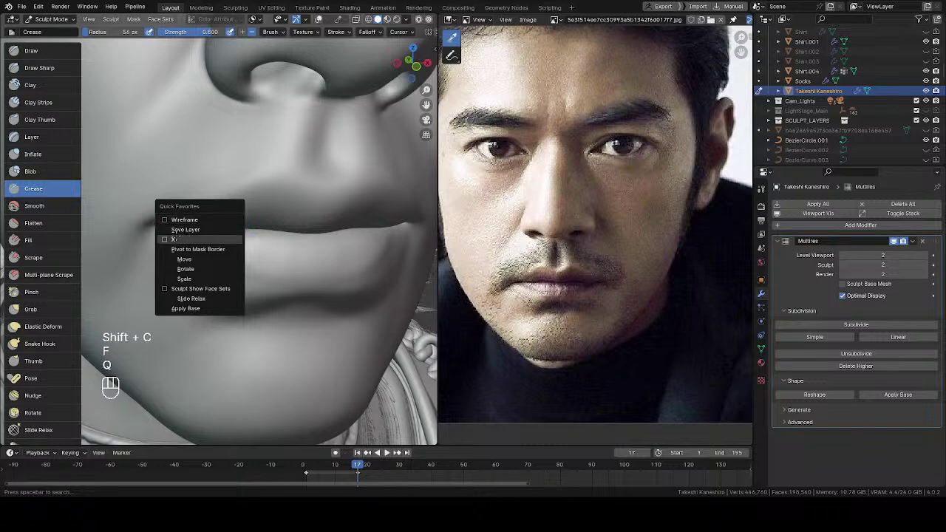
{"action": "left_click", "coordinate": [176, 238]}
{"action": "middle_click_drag", "start_coordinate": [233, 255], "coordinate": [196, 247], "text": "ctrl"}
{"action": "key", "text": "f"}
{"action": "left_click", "coordinate": [200, 243]}
{"action": "key", "text": "f"}
{"action": "left_click", "coordinate": [194, 249]}
{"action": "left_click_drag", "start_coordinate": [163, 232], "coordinate": [188, 245]}
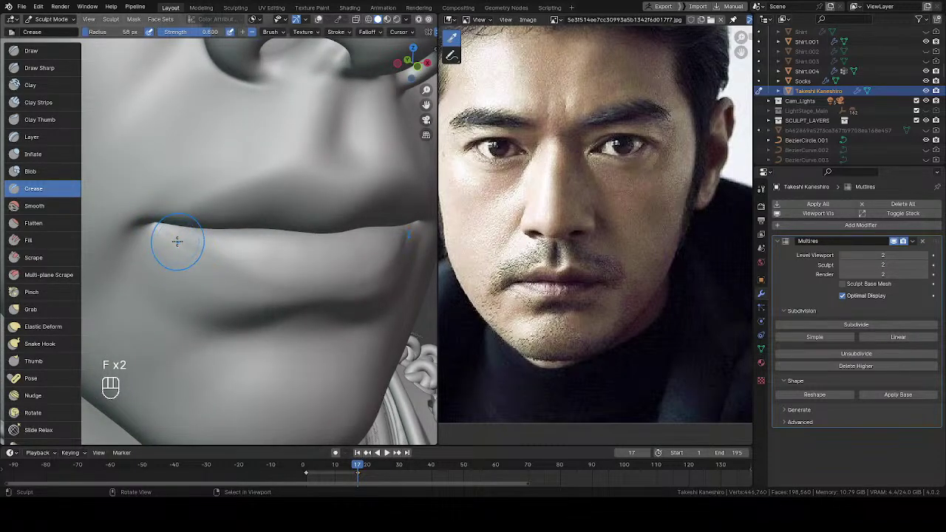
Refine and smooth the lower lip's edge from the mouth corner inward with Crease brush radii of 47, 46 and 59 px
{"action": "key", "text": "f"}
{"action": "left_click", "coordinate": [181, 245]}
{"action": "key", "text": "f"}
{"action": "left_click", "coordinate": [201, 258]}
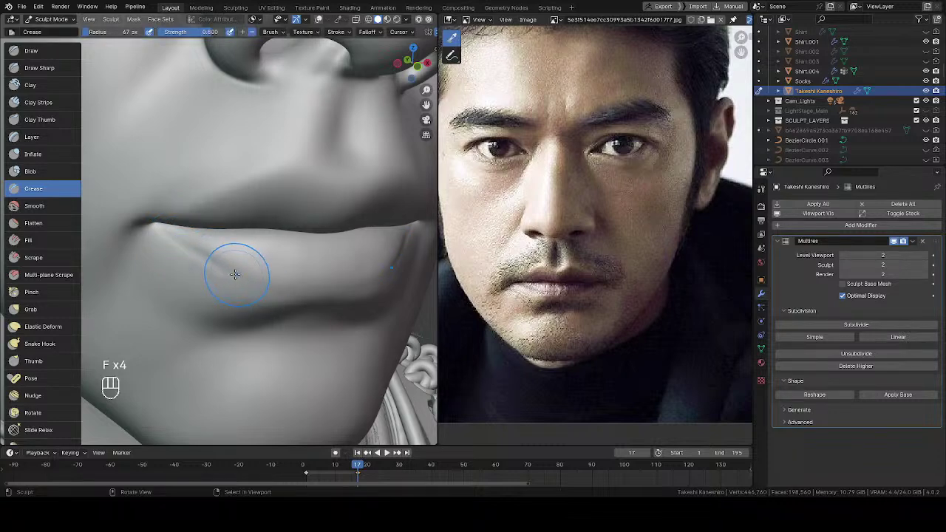
{"action": "key", "text": "f"}
{"action": "left_click", "coordinate": [201, 250]}
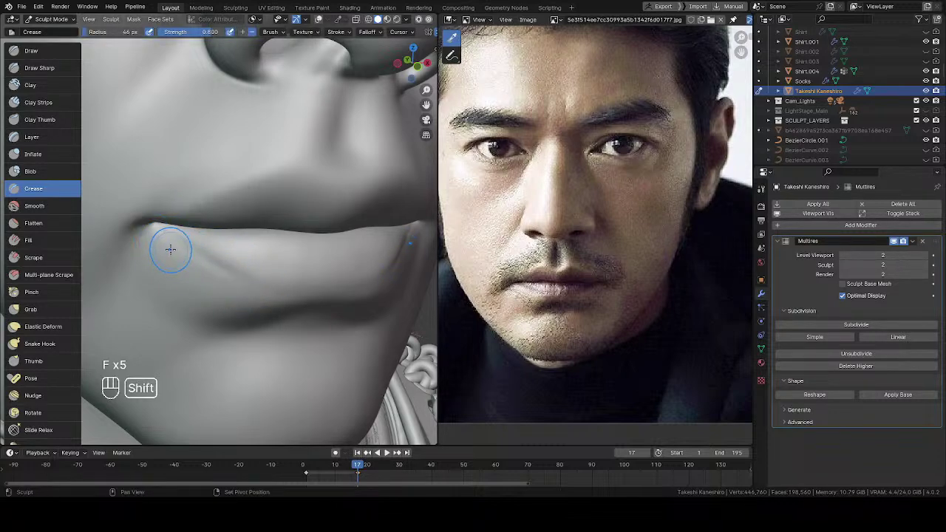
{"action": "key", "text": "f"}
{"action": "left_click", "coordinate": [167, 234]}
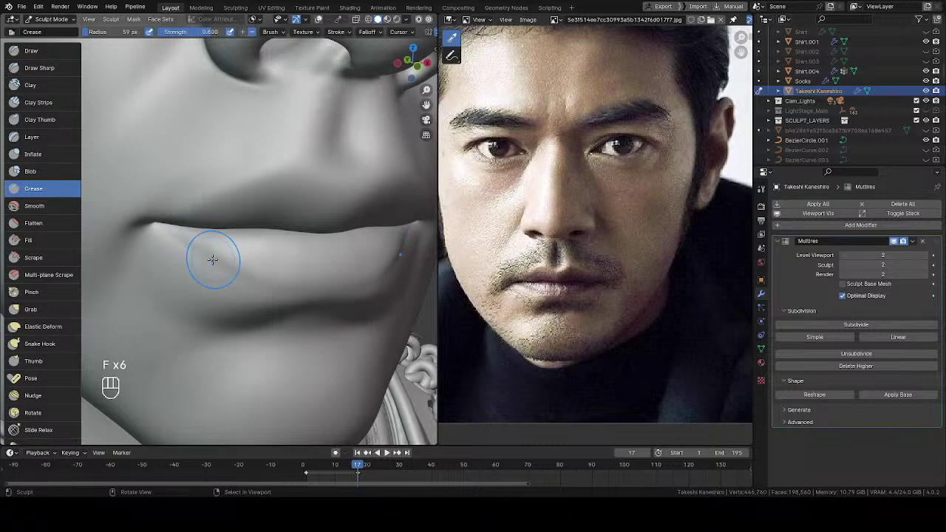
{"action": "key", "text": "shift"}
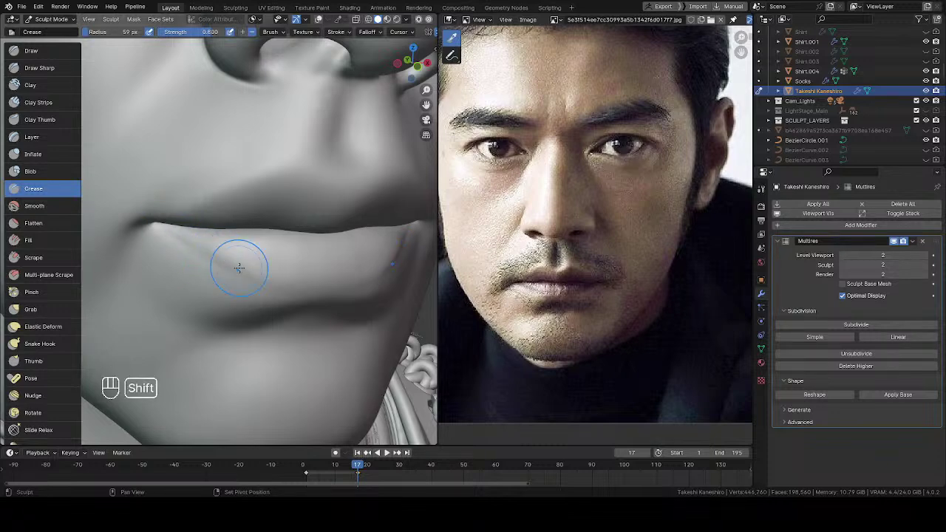
Choose the Slide Relax brush and show the wireframe over the head mesh around the mouth corner
{"action": "mouse_move", "coordinate": [239, 267]}
{"action": "middle_mouse_down"}
{"action": "mouse_move", "coordinate": [205, 207]}
{"action": "mouse_move", "coordinate": [91, 219]}
{"action": "mouse_move", "coordinate": [215, 223]}
{"action": "mouse_move", "coordinate": [211, 230]}
{"action": "middle_mouse_up"}
{"action": "mouse_move", "coordinate": [278, 236]}
{"action": "middle_mouse_down", "text": "shift"}
{"action": "mouse_move", "coordinate": [221, 224]}
{"action": "mouse_move", "coordinate": [234, 240]}
{"action": "mouse_move", "coordinate": [273, 211]}
{"action": "middle_mouse_up", "text": "shift"}
{"action": "scroll", "coordinate": [221, 223], "scroll_direction": "down", "scroll_amount": 2}
{"action": "key", "text": "Tab"}
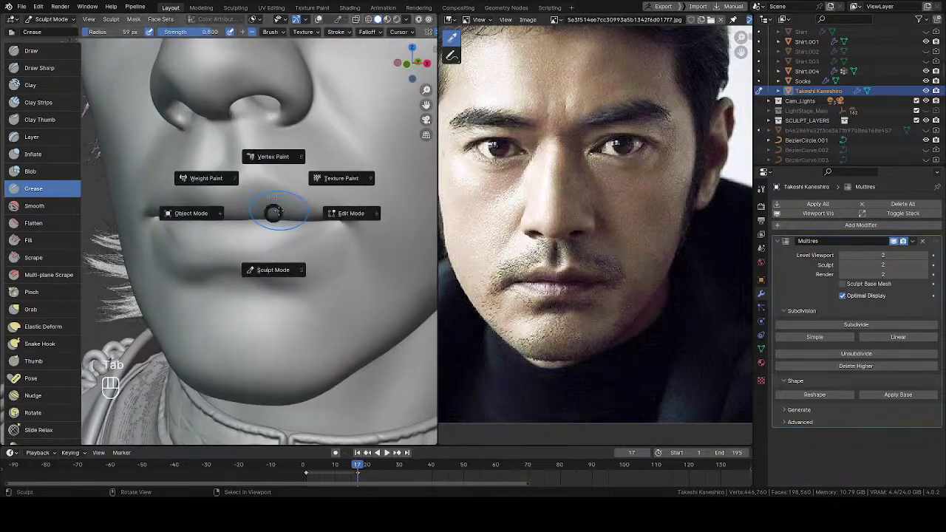
{"action": "key", "text": "q"}
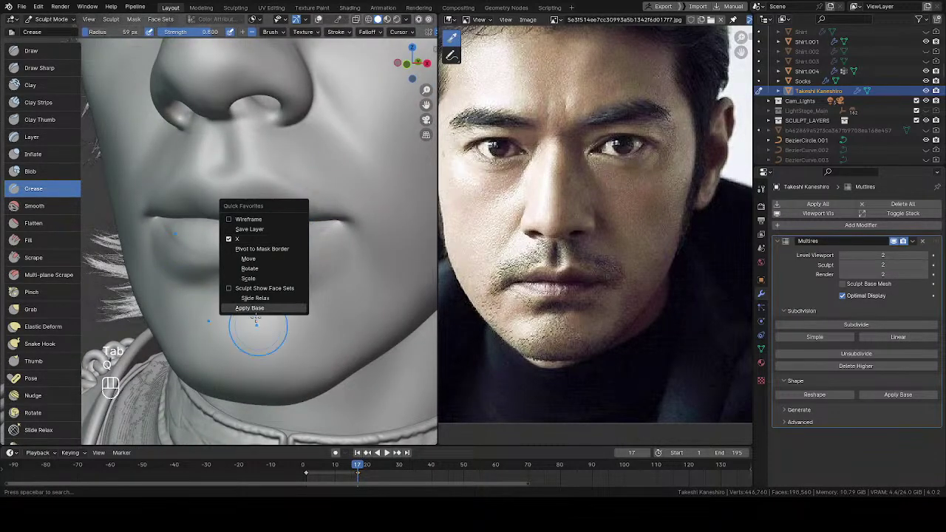
{"action": "left_click", "coordinate": [255, 297]}
{"action": "middle_click_drag", "start_coordinate": [310, 250], "coordinate": [257, 266], "text": "shift"}
{"action": "key", "text": "q"}
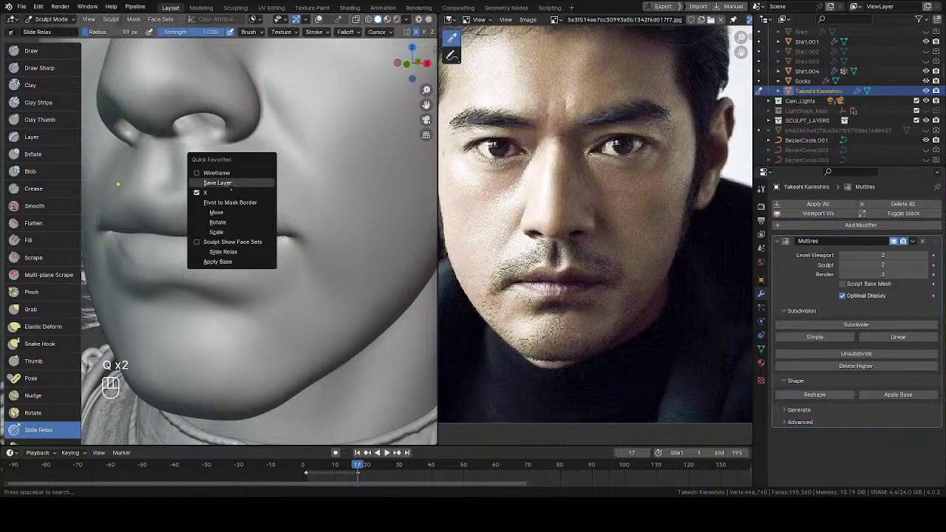
{"action": "left_click", "coordinate": [227, 173]}
{"action": "key", "text": "z"}
{"action": "mouse_move", "coordinate": [267, 215]}
{"action": "middle_mouse_down"}
{"action": "mouse_move", "coordinate": [249, 223]}
{"action": "mouse_move", "coordinate": [276, 232]}
{"action": "middle_mouse_up"}
Set the brush radius to 98 px and relax the mesh on the lower lip beside the mouth corner
{"action": "key", "text": "f"}
{"action": "left_click", "coordinate": [288, 244]}
{"action": "key", "text": "f"}
{"action": "left_click", "coordinate": [281, 244]}
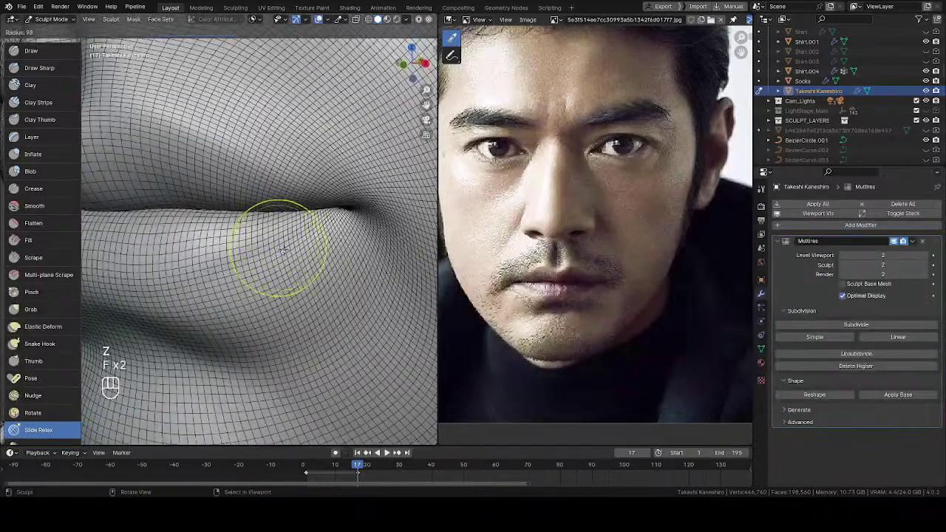
{"action": "mouse_move", "coordinate": [258, 235]}
{"action": "left_mouse_down"}
{"action": "mouse_move", "coordinate": [242, 222]}
{"action": "mouse_move", "coordinate": [291, 234]}
{"action": "left_mouse_up"}
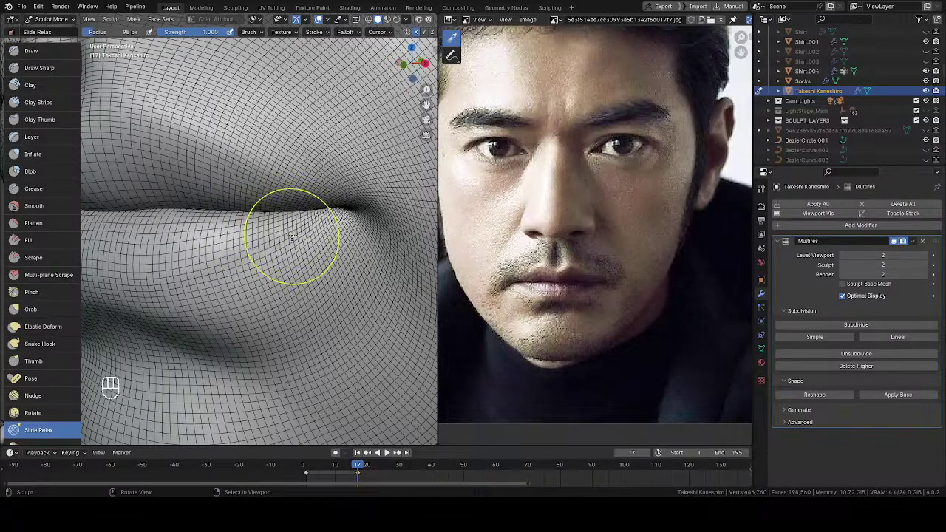
Enlarge the Slide Relax brush and even out the mesh flow along the lower lip and the skin below it
{"action": "key", "text": "f"}
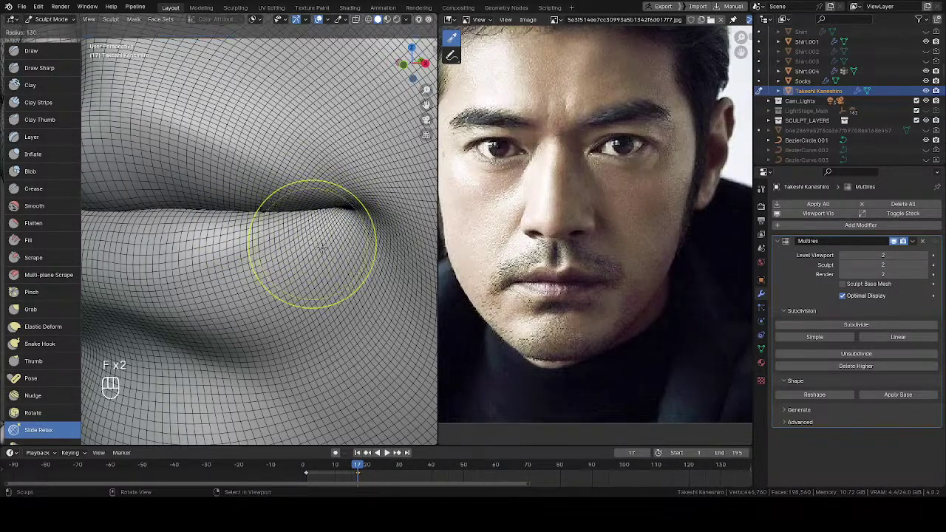
{"action": "left_click", "coordinate": [321, 248]}
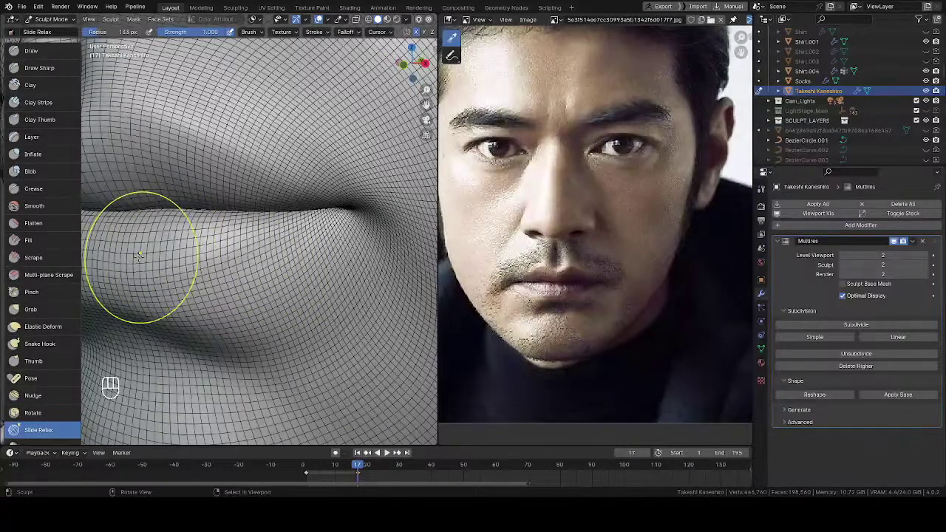
{"action": "key", "text": "f"}
{"action": "left_click", "coordinate": [214, 252]}
{"action": "mouse_move", "coordinate": [227, 242]}
{"action": "left_mouse_down"}
{"action": "mouse_move", "coordinate": [260, 250]}
{"action": "mouse_move", "coordinate": [297, 236]}
{"action": "left_mouse_up"}
{"action": "mouse_move", "coordinate": [300, 234]}
{"action": "left_mouse_down"}
{"action": "mouse_move", "coordinate": [295, 216]}
{"action": "mouse_move", "coordinate": [294, 235]}
{"action": "mouse_move", "coordinate": [327, 233]}
{"action": "mouse_move", "coordinate": [274, 238]}
{"action": "left_mouse_up"}
{"action": "mouse_move", "coordinate": [264, 240]}
{"action": "left_mouse_down"}
{"action": "mouse_move", "coordinate": [216, 242]}
{"action": "mouse_move", "coordinate": [271, 271]}
{"action": "mouse_move", "coordinate": [252, 277]}
{"action": "mouse_move", "coordinate": [262, 308]}
{"action": "mouse_move", "coordinate": [237, 316]}
{"action": "mouse_move", "coordinate": [262, 309]}
{"action": "left_mouse_up"}
Set the brush radius to 171 px and relax the mesh below the mouth corner
{"action": "key", "text": "f"}
{"action": "left_click", "coordinate": [296, 289]}
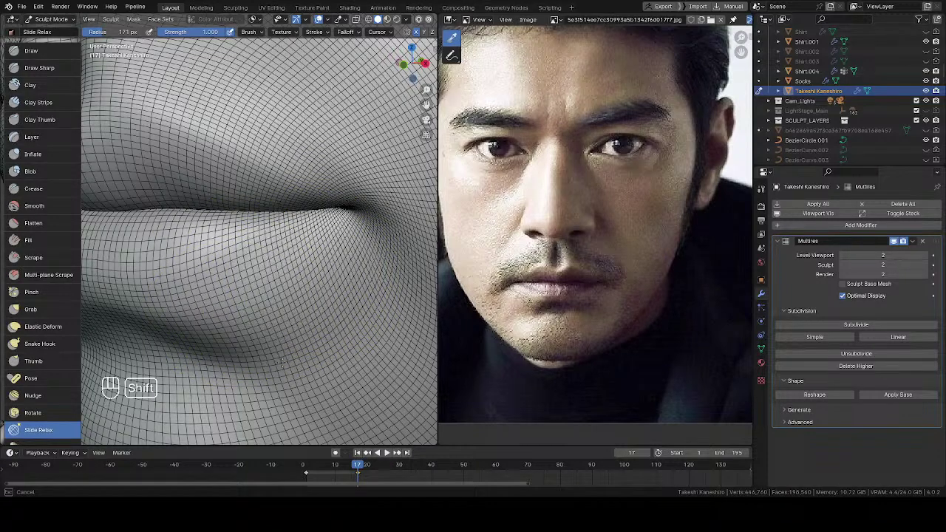
{"action": "left_click_drag", "start_coordinate": [341, 284], "coordinate": [337, 287], "text": "shift"}
{"action": "middle_click_drag", "start_coordinate": [328, 260], "coordinate": [347, 251]}
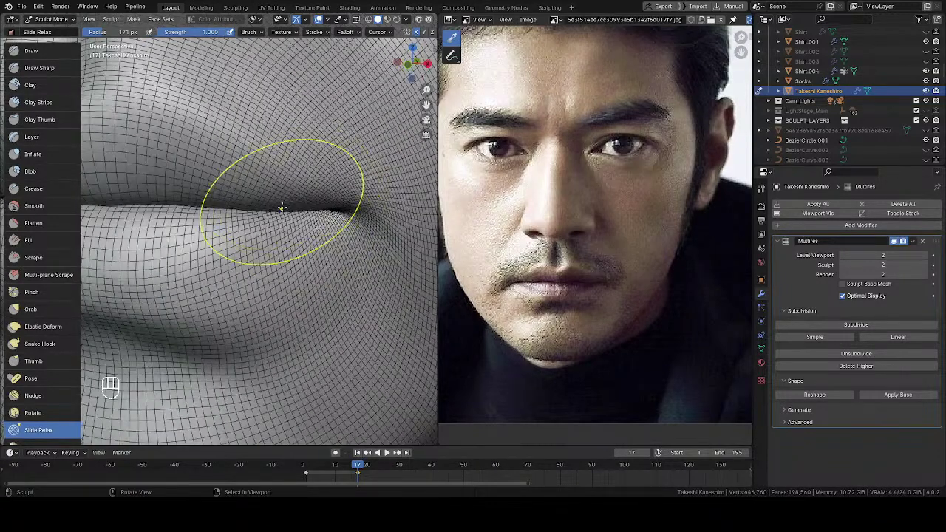
Return the head to Object Mode and turn off the wireframe overlay
{"action": "key", "text": "Tab"}
{"action": "left_click", "coordinate": [252, 214]}
{"action": "key", "text": "q"}
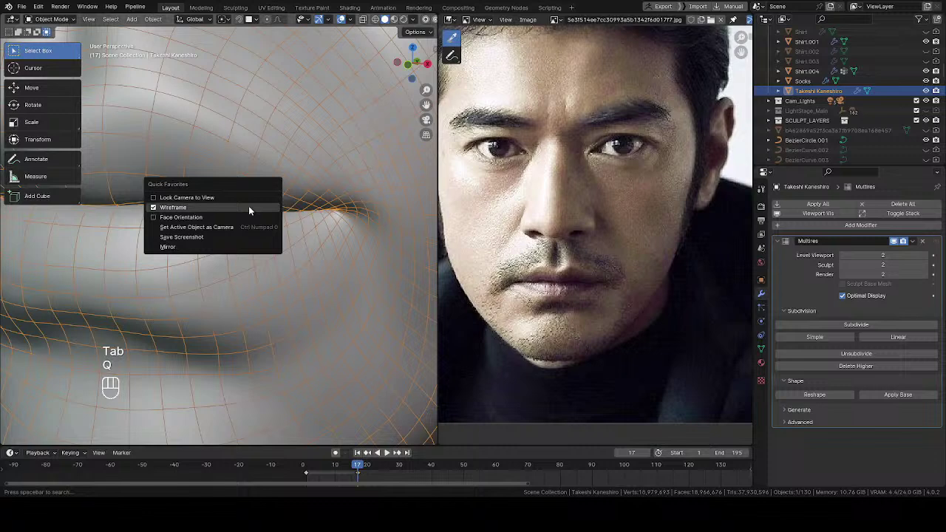
{"action": "left_click", "coordinate": [188, 208]}
{"action": "scroll", "coordinate": [249, 224], "scroll_direction": "down", "scroll_amount": 4}
Preview the face and upper body in rendered shading against the reference photo, and save the file
{"action": "key", "text": "z"}
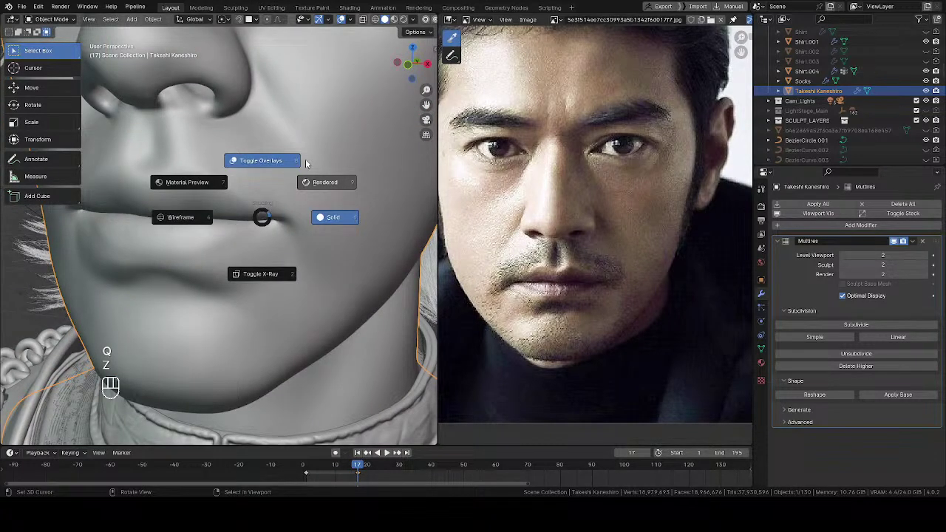
{"action": "left_click", "coordinate": [319, 192]}
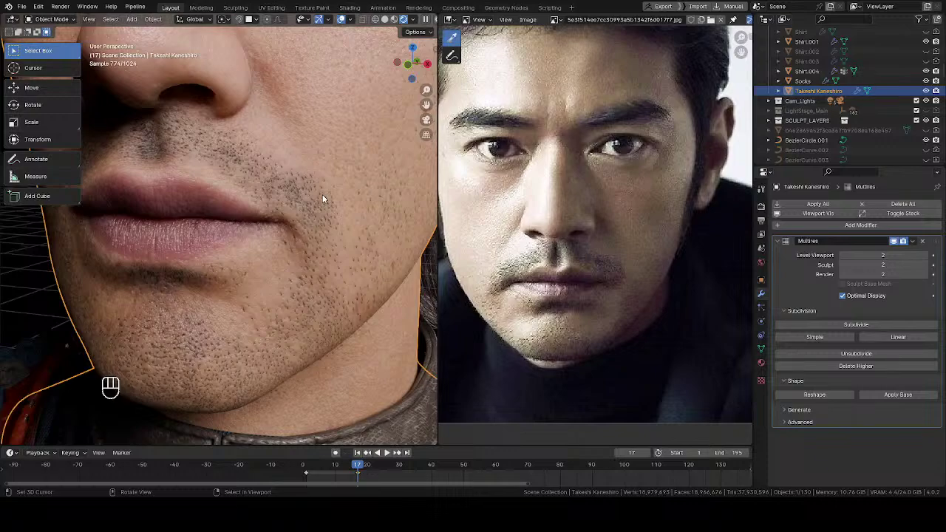
{"action": "scroll", "coordinate": [320, 194], "scroll_direction": "down", "scroll_amount": 6}
{"action": "key", "text": "z"}
{"action": "left_click", "coordinate": [275, 181]}
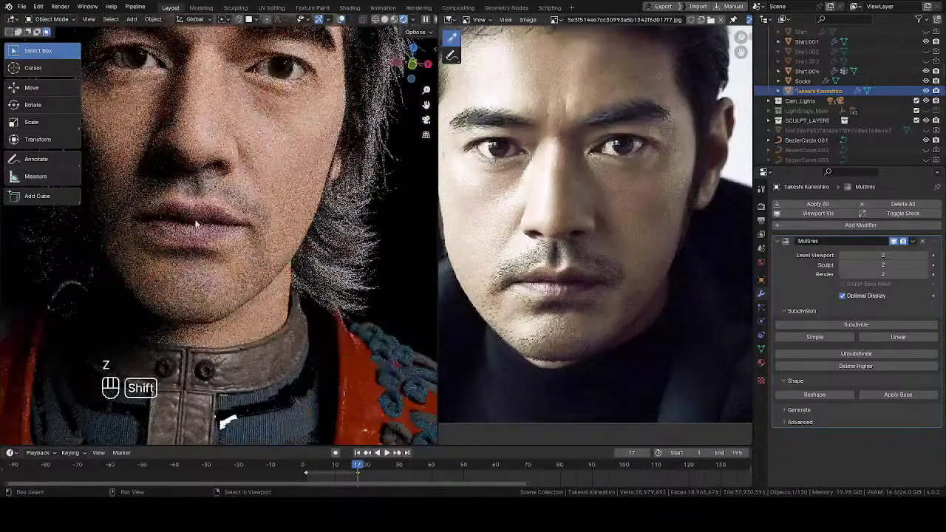
{"action": "middle_click_drag", "start_coordinate": [196, 224], "coordinate": [216, 251], "text": "shift"}
{"action": "scroll", "coordinate": [360, 221], "scroll_direction": "down", "scroll_amount": 2}
{"action": "middle_click_drag", "start_coordinate": [303, 230], "coordinate": [236, 217]}
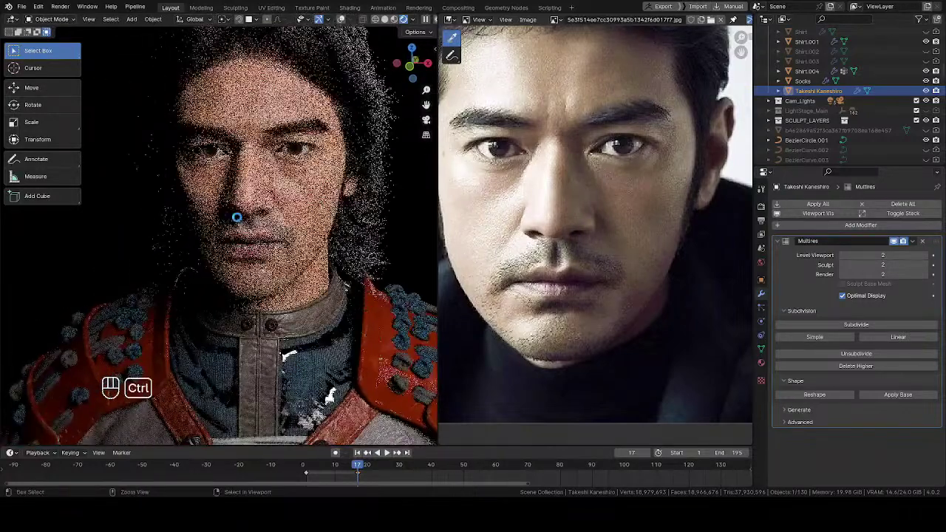
{"action": "key", "text": "ctrl+s"}
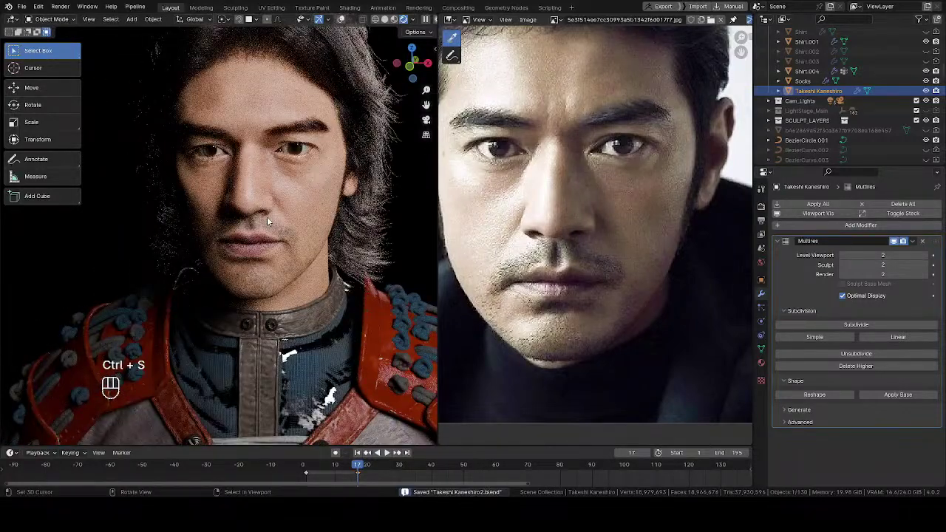
Split the reference image area horizontally, make its lower part a Shader Editor, and enlarge that editor
{"action": "middle_click_drag", "start_coordinate": [285, 216], "coordinate": [285, 248], "text": "shift"}
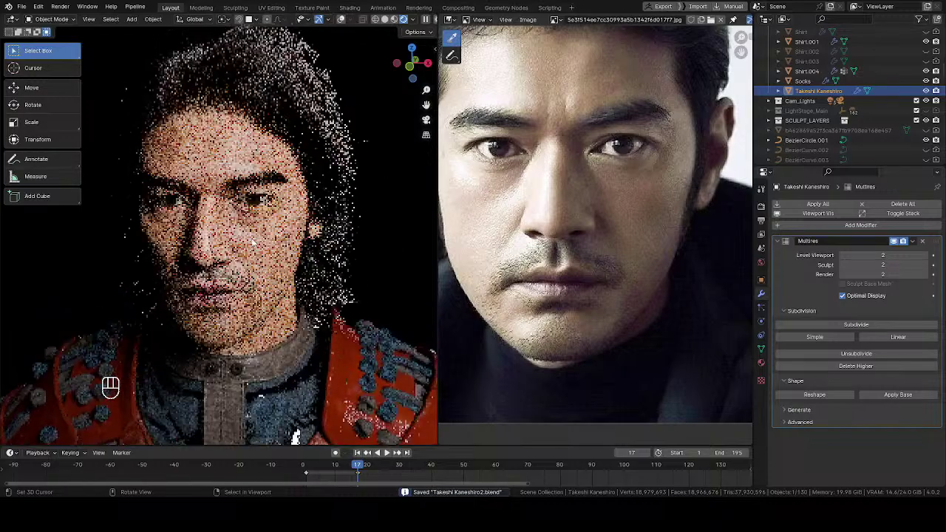
{"action": "scroll", "coordinate": [288, 229], "scroll_direction": "up", "scroll_amount": 7}
{"action": "middle_click_drag", "start_coordinate": [333, 196], "coordinate": [283, 263], "text": "shift"}
{"action": "scroll", "coordinate": [251, 265], "scroll_direction": "up", "scroll_amount": 4}
{"action": "left_click", "coordinate": [451, 19]}
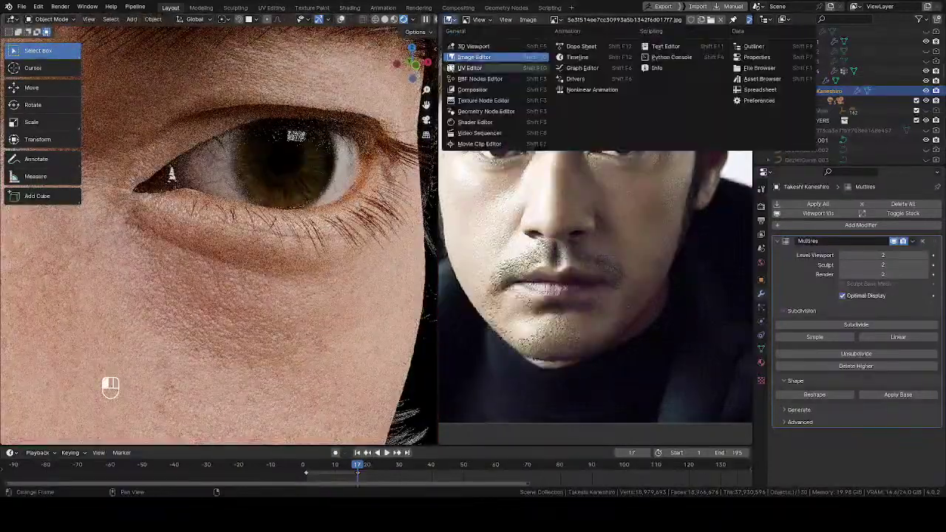
{"action": "key", "text": "Escape"}
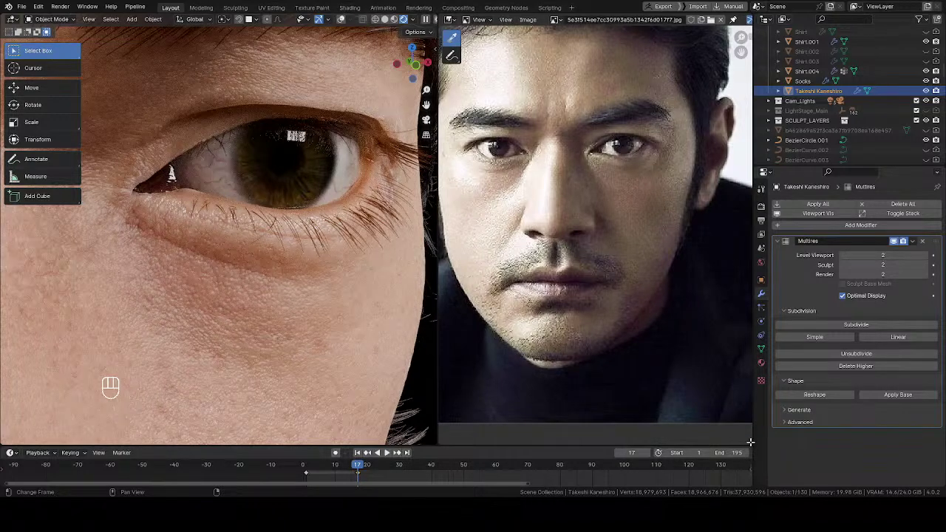
{"action": "left_click_drag", "start_coordinate": [441, 16], "coordinate": [513, 275]}
{"action": "middle_click_drag", "start_coordinate": [538, 210], "coordinate": [560, 252]}
{"action": "left_click", "coordinate": [448, 281]}
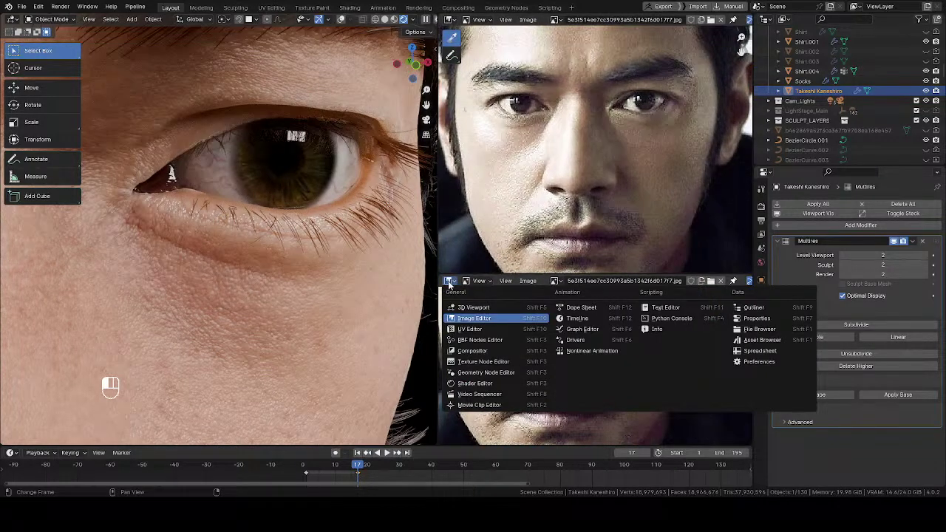
{"action": "left_click", "coordinate": [469, 383]}
{"action": "left_click", "coordinate": [558, 281]}
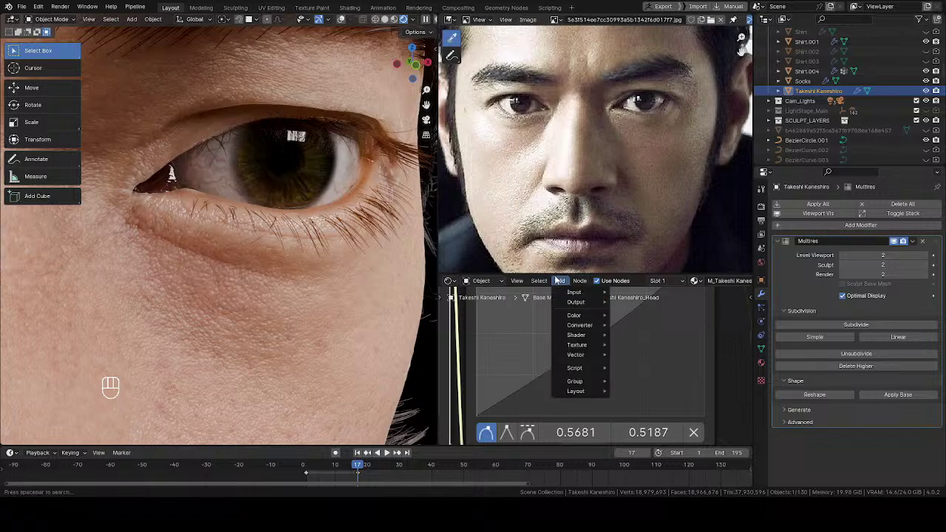
{"action": "key", "text": "Escape"}
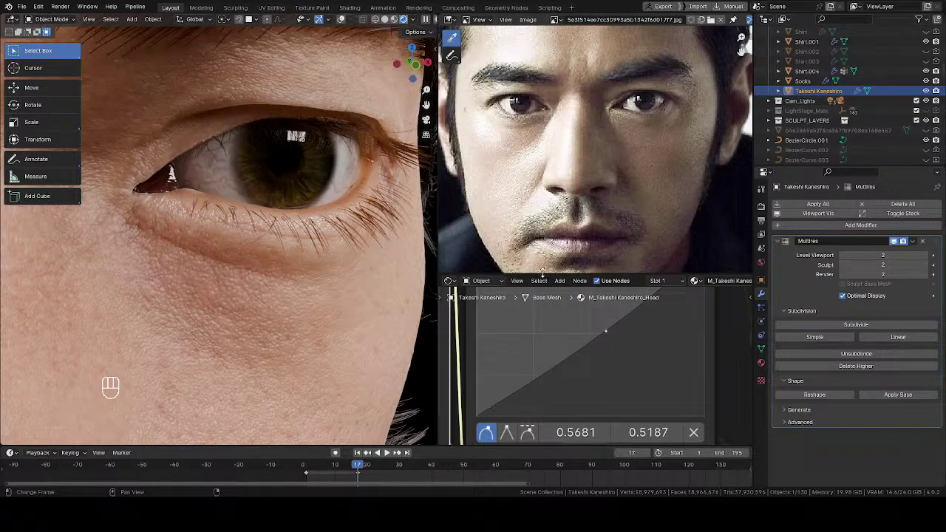
{"action": "left_click_drag", "start_coordinate": [543, 273], "coordinate": [543, 175]}
In the last RGB Curves node before the Principled BSDF, lower the green curve's end point to 0.5000
{"action": "scroll", "coordinate": [583, 304], "scroll_direction": "down", "scroll_amount": 4}
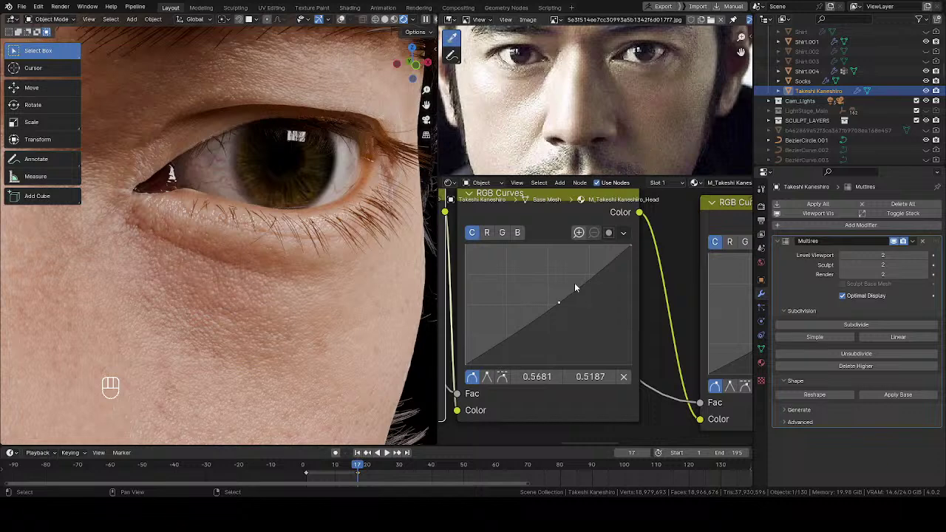
{"action": "scroll", "coordinate": [544, 292], "scroll_direction": "down", "scroll_amount": 4}
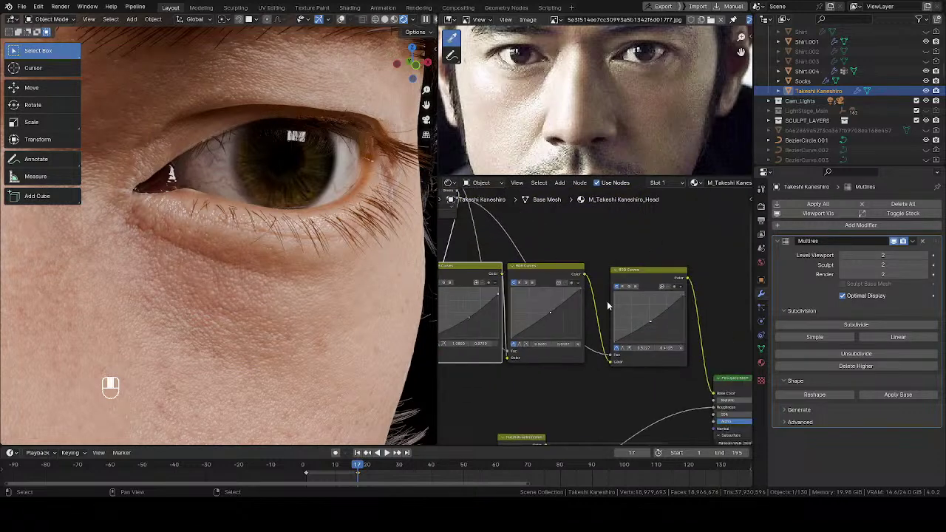
{"action": "scroll", "coordinate": [606, 301], "scroll_direction": "up", "scroll_amount": 3}
{"action": "left_click_drag", "start_coordinate": [607, 235], "coordinate": [588, 231]}
{"action": "left_click_drag", "start_coordinate": [557, 306], "coordinate": [566, 299]}
{"action": "scroll", "coordinate": [566, 299], "scroll_direction": "up", "scroll_amount": 5}
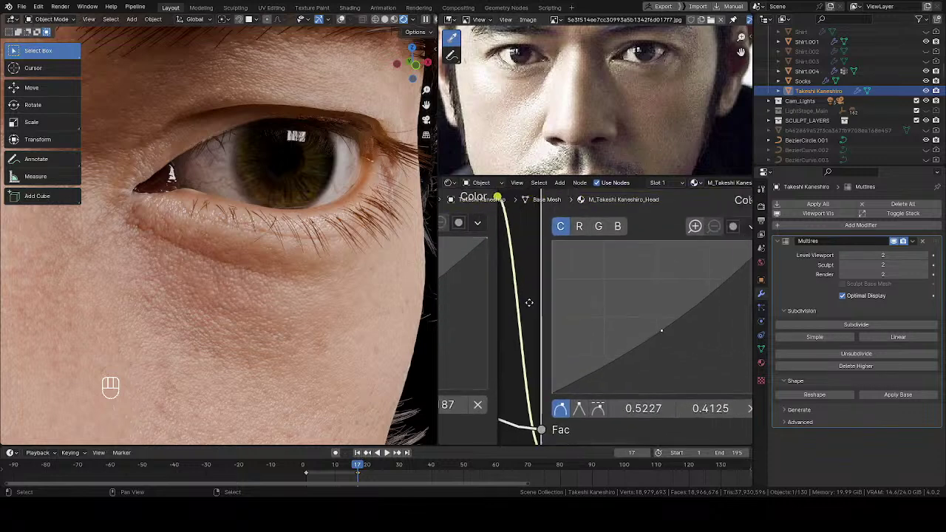
{"action": "left_click", "coordinate": [578, 227]}
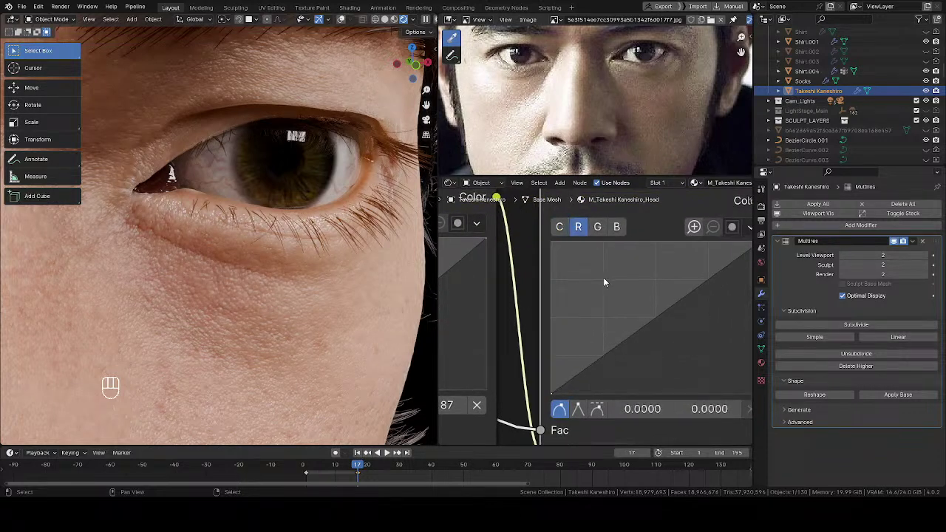
{"action": "left_click", "coordinate": [598, 226]}
{"action": "scroll", "coordinate": [668, 301], "scroll_direction": "down", "scroll_amount": 4, "text": "ctrl"}
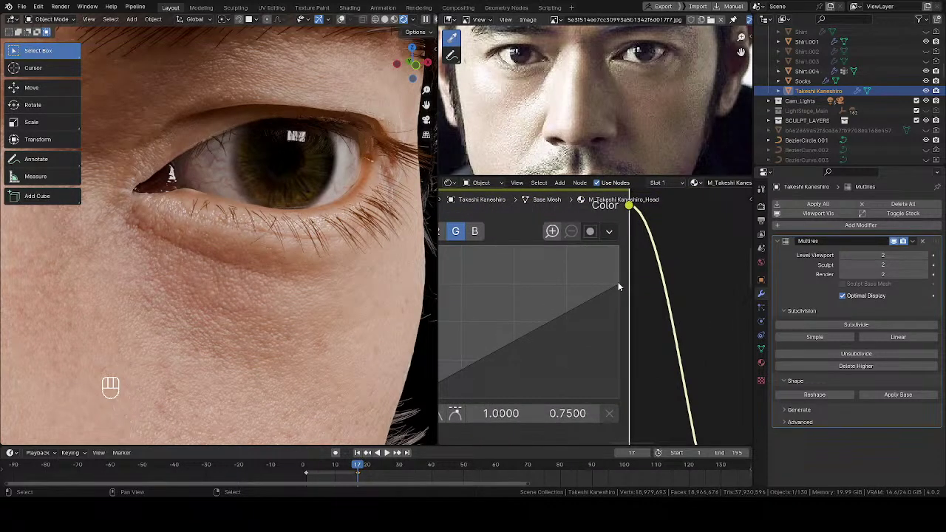
{"action": "left_click_drag", "start_coordinate": [617, 283], "coordinate": [619, 325]}
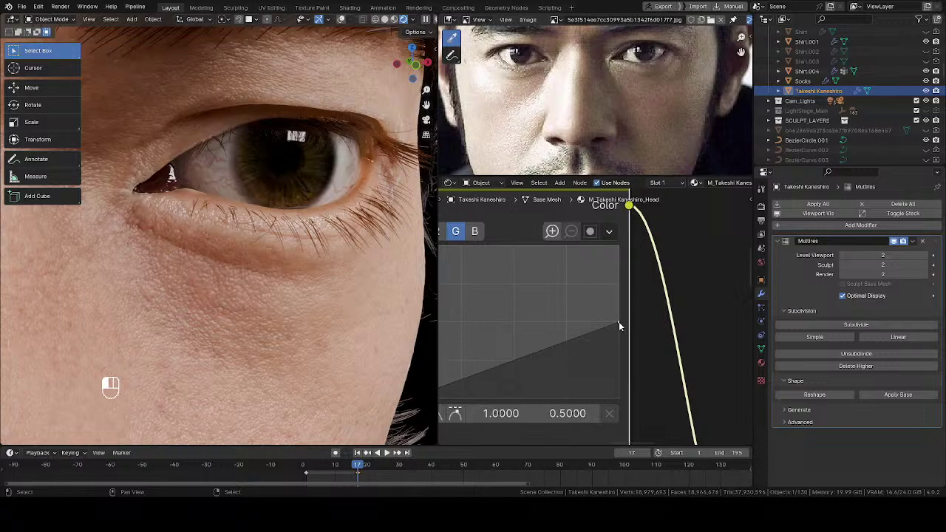
Adjust the blue curve's end point in the same RGB Curves node to 0.6875
{"action": "left_click", "coordinate": [475, 231]}
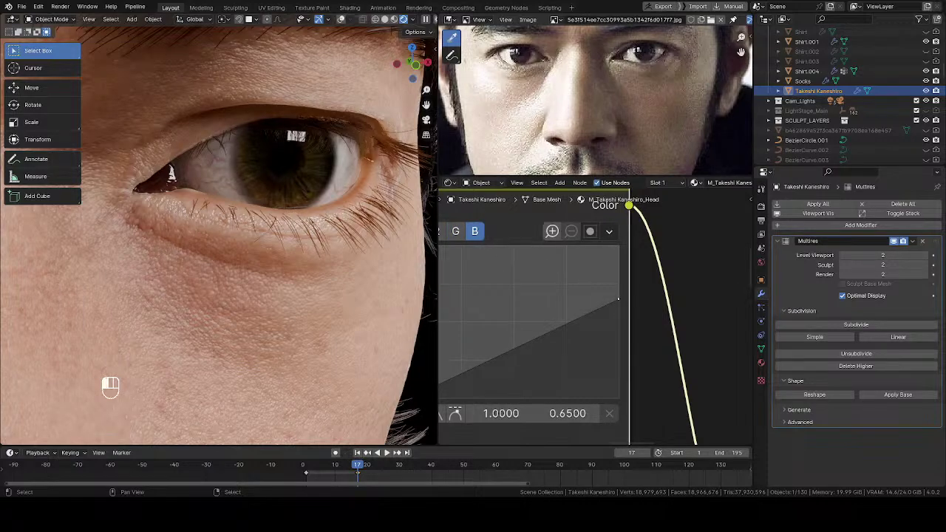
{"action": "left_click_drag", "start_coordinate": [618, 299], "coordinate": [618, 309]}
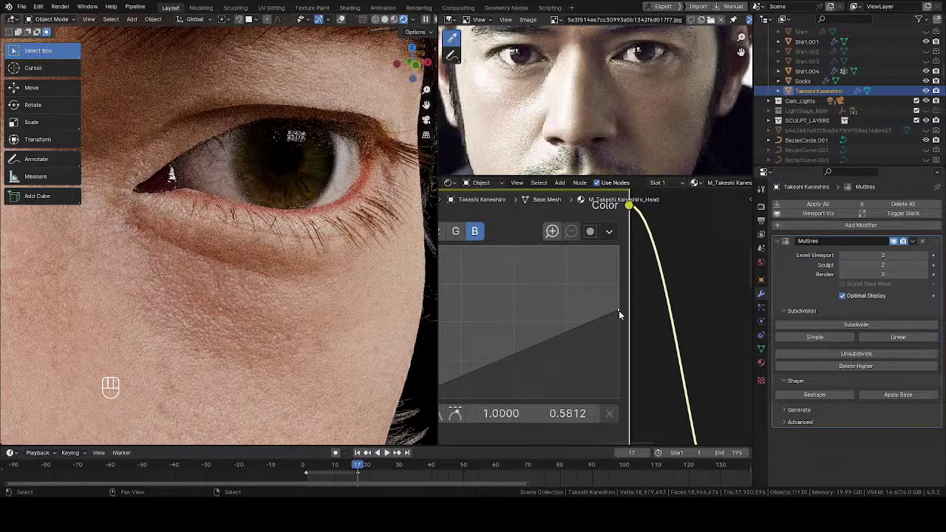
{"action": "left_click_drag", "start_coordinate": [618, 311], "coordinate": [619, 289]}
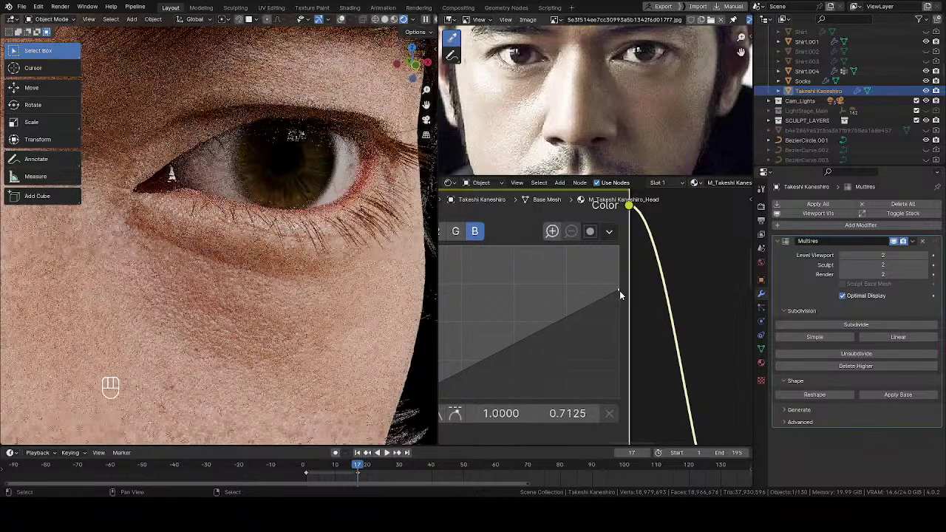
{"action": "left_click_drag", "start_coordinate": [616, 292], "coordinate": [619, 294]}
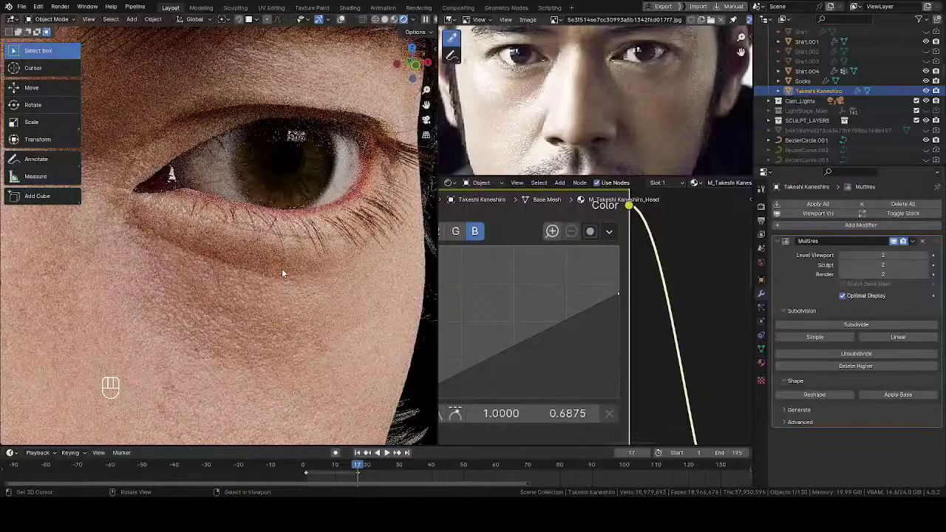
Switch the viewport to solid shading around the eye's inner corner and save the file
{"action": "scroll", "coordinate": [273, 271], "scroll_direction": "down", "scroll_amount": 3}
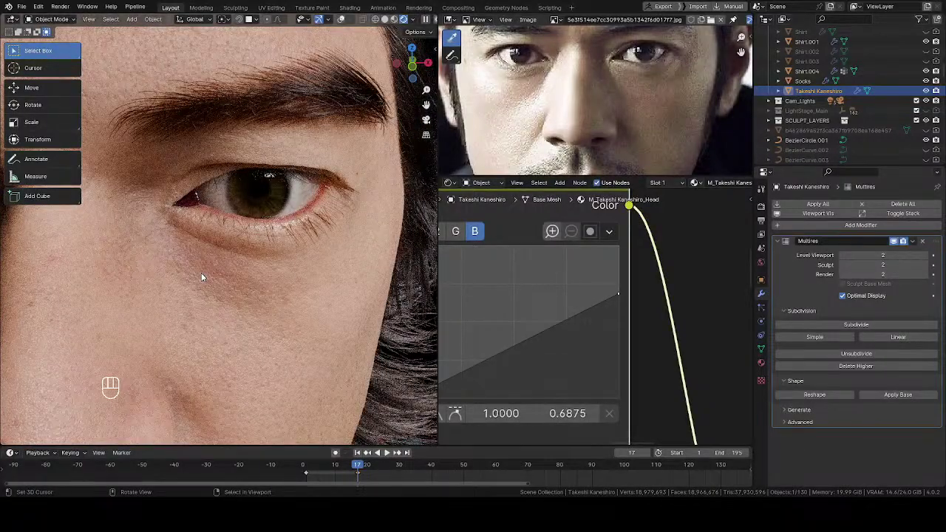
{"action": "scroll", "coordinate": [202, 273], "scroll_direction": "down", "scroll_amount": 5}
{"action": "key", "text": "z"}
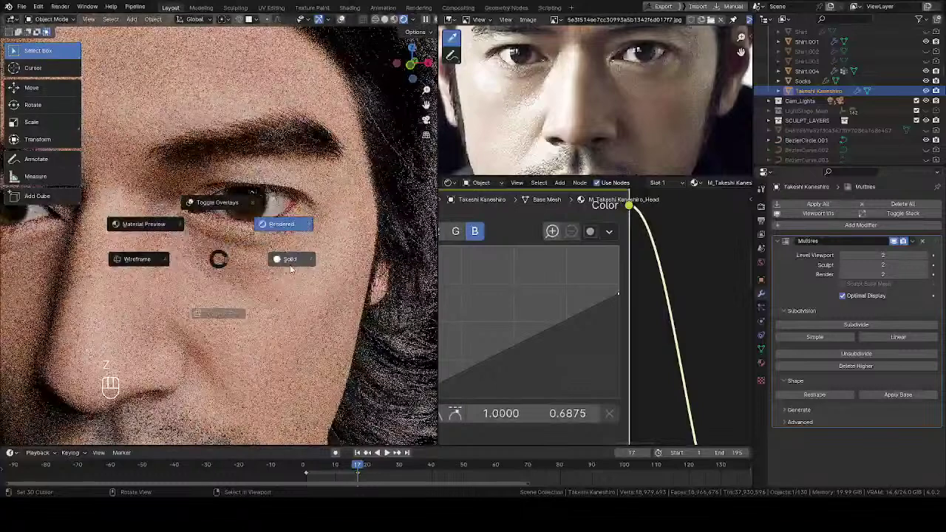
{"action": "left_click", "coordinate": [290, 268]}
{"action": "middle_click_drag", "start_coordinate": [223, 272], "coordinate": [252, 287], "text": "shift"}
{"action": "scroll", "coordinate": [246, 257], "scroll_direction": "up", "scroll_amount": 5}
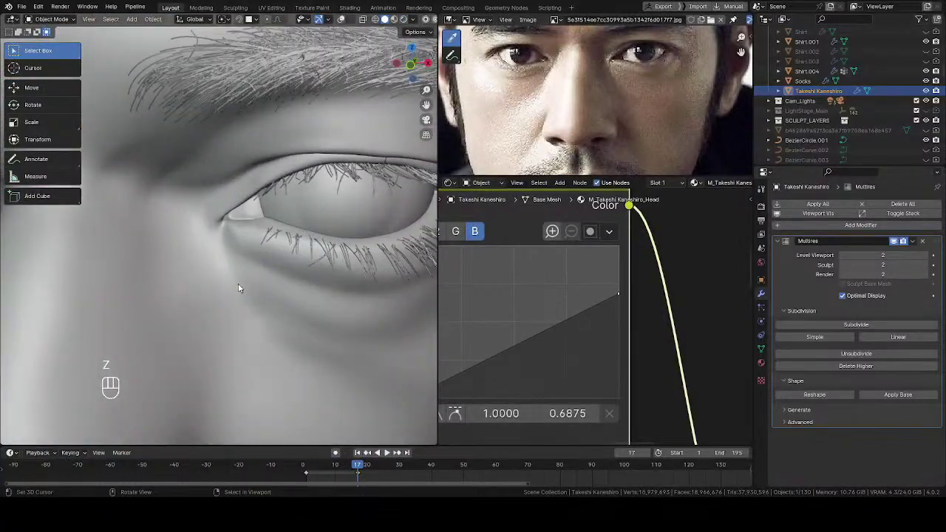
{"action": "key", "text": "ctrl+s"}
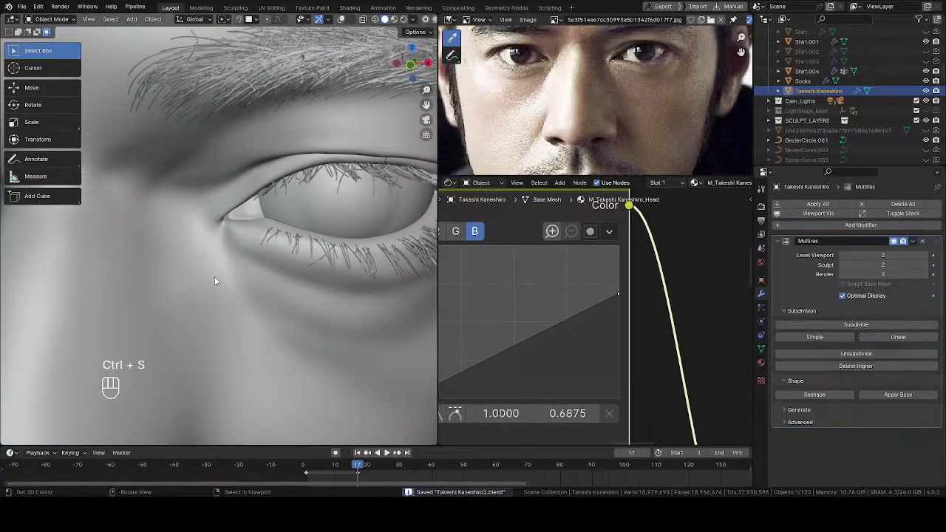
Put the head in Texture Paint mode and set Colour_Origing.png as the paint canvas image
{"action": "key", "text": "Tab"}
{"action": "left_click", "coordinate": [283, 242]}
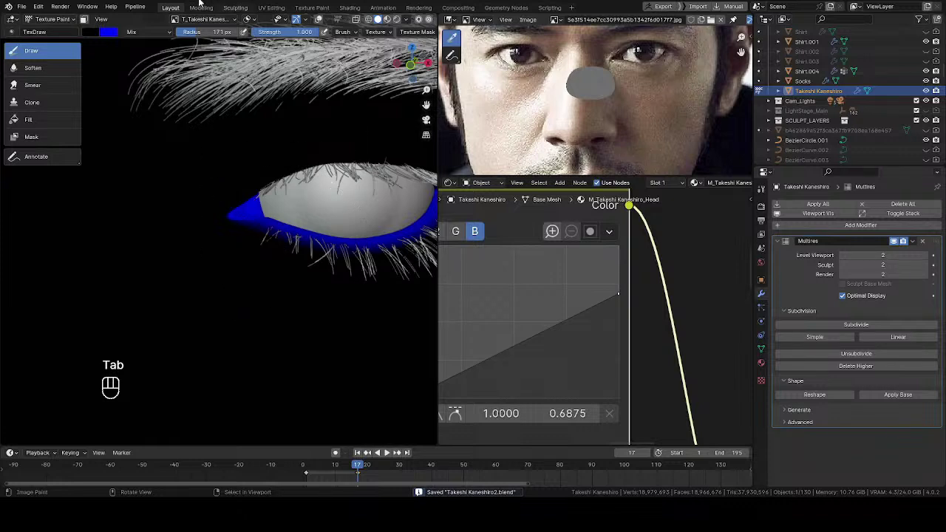
{"action": "left_click", "coordinate": [175, 21]}
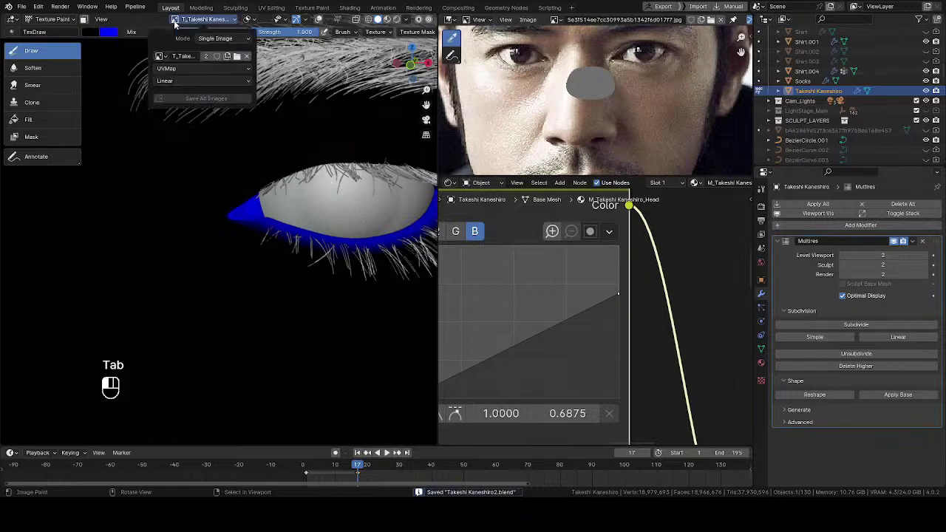
{"action": "left_click", "coordinate": [158, 58]}
{"action": "type", "text": "col"}
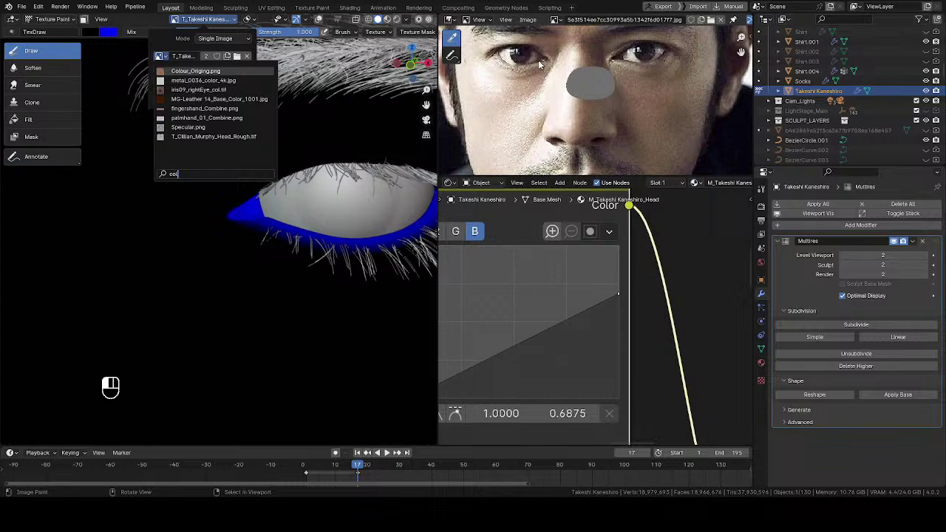
{"action": "key", "text": "Return"}
Set the viewport lighting to Flat for painting the inner corner of the eye
{"action": "middle_click_drag", "start_coordinate": [305, 163], "coordinate": [248, 252]}
{"action": "middle_click_drag", "start_coordinate": [249, 251], "coordinate": [260, 200], "text": "ctrl"}
{"action": "mouse_move", "coordinate": [259, 201]}
{"action": "middle_mouse_down"}
{"action": "mouse_move", "coordinate": [200, 221]}
{"action": "mouse_move", "coordinate": [176, 263]}
{"action": "mouse_move", "coordinate": [316, 274]}
{"action": "middle_mouse_up"}
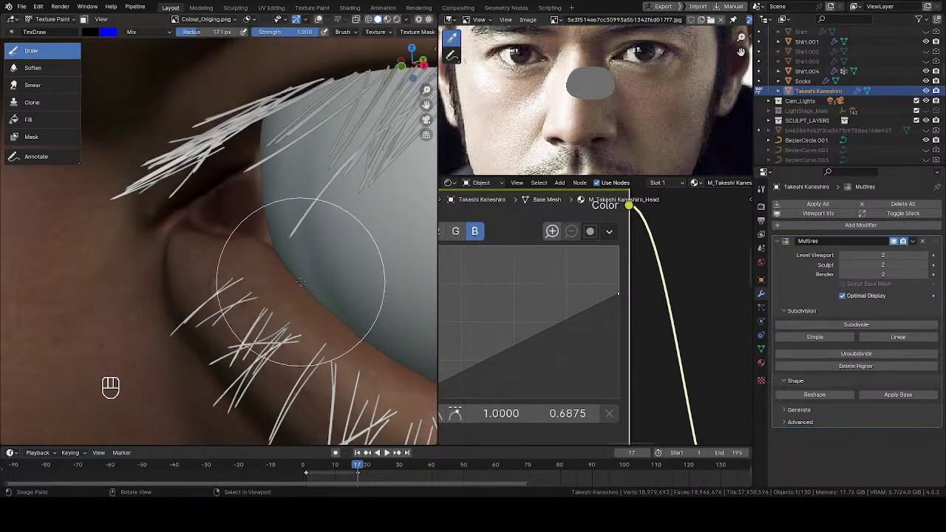
{"action": "left_click", "coordinate": [405, 21]}
{"action": "left_click", "coordinate": [427, 68]}
{"action": "mouse_move", "coordinate": [294, 311]}
{"action": "middle_mouse_down", "text": "shift"}
{"action": "mouse_move", "coordinate": [247, 279]}
{"action": "mouse_move", "coordinate": [258, 250]}
{"action": "middle_mouse_up", "text": "shift"}
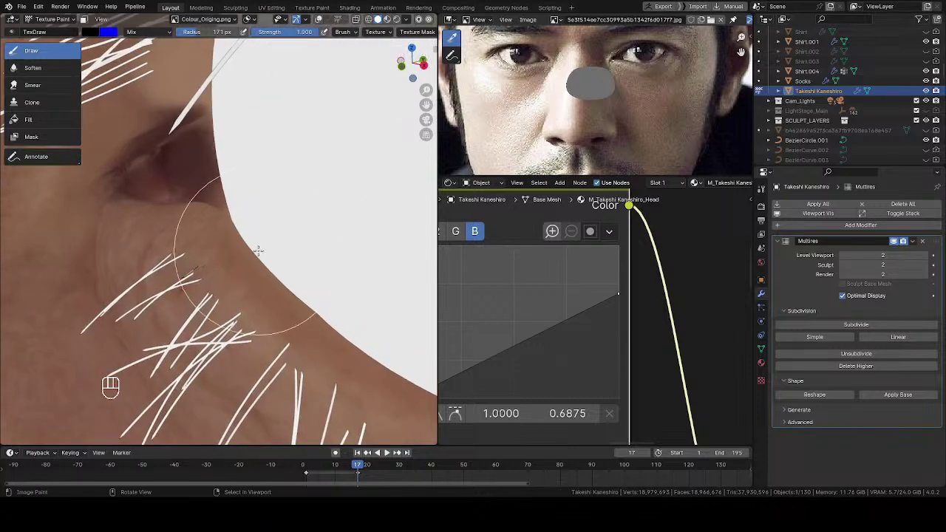
Sample the skin color beside the eye's inner corner and set the Draw brush radius to 98 px
{"action": "key", "text": "shift+x"}
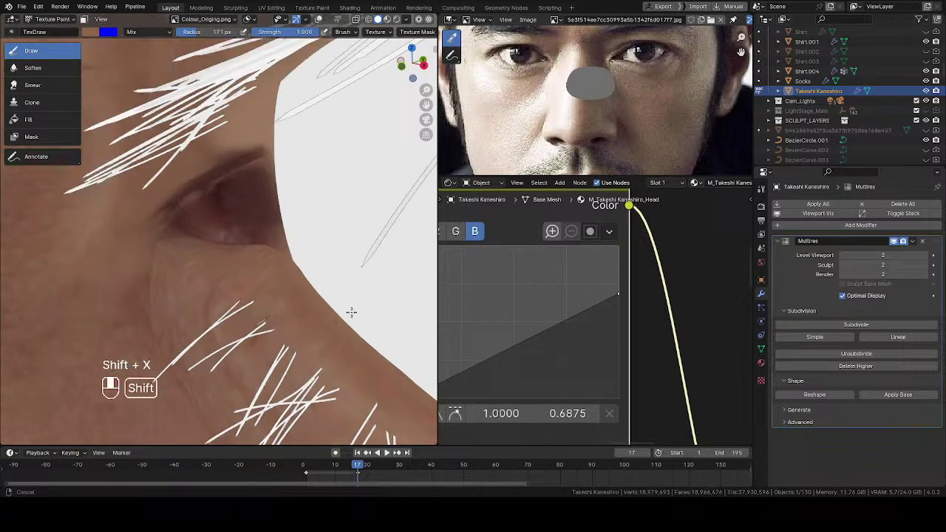
{"action": "middle_click_drag", "start_coordinate": [351, 313], "coordinate": [348, 301], "text": "shift"}
{"action": "mouse_move", "coordinate": [349, 301]}
{"action": "middle_mouse_down"}
{"action": "mouse_move", "coordinate": [293, 221]}
{"action": "mouse_move", "coordinate": [314, 213]}
{"action": "mouse_move", "coordinate": [241, 152]}
{"action": "mouse_move", "coordinate": [281, 118]}
{"action": "middle_mouse_up"}
{"action": "key", "text": "f"}
{"action": "left_click", "coordinate": [281, 211]}
{"action": "key", "text": "q"}
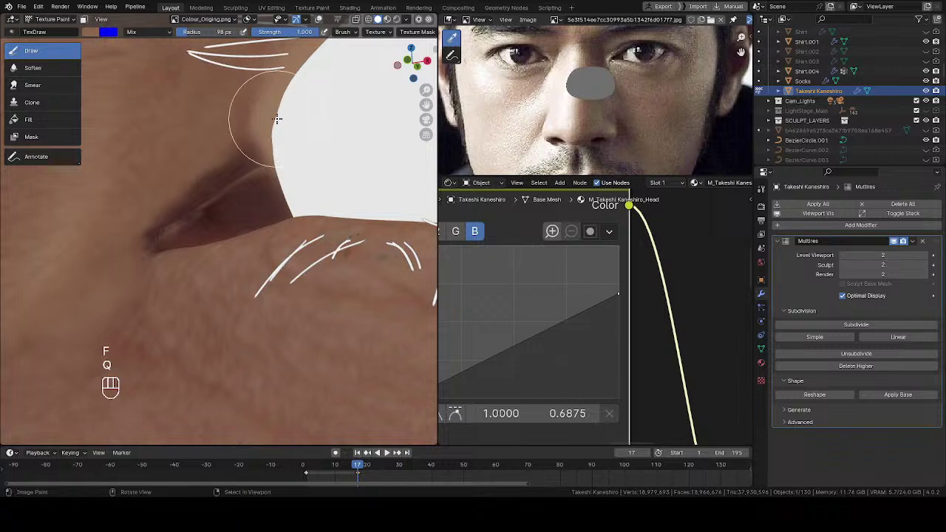
Paint skin color beside the tear duct with a 67 px brush and reduce the brush strength to 0.583
{"action": "mouse_move", "coordinate": [256, 209]}
{"action": "middle_mouse_down"}
{"action": "mouse_move", "coordinate": [241, 172]}
{"action": "mouse_move", "coordinate": [251, 161]}
{"action": "middle_mouse_up"}
{"action": "key", "text": "f"}
{"action": "left_click", "coordinate": [244, 164]}
{"action": "key", "text": "f"}
{"action": "left_click", "coordinate": [256, 171]}
{"action": "left_click_drag", "start_coordinate": [256, 171], "coordinate": [256, 181]}
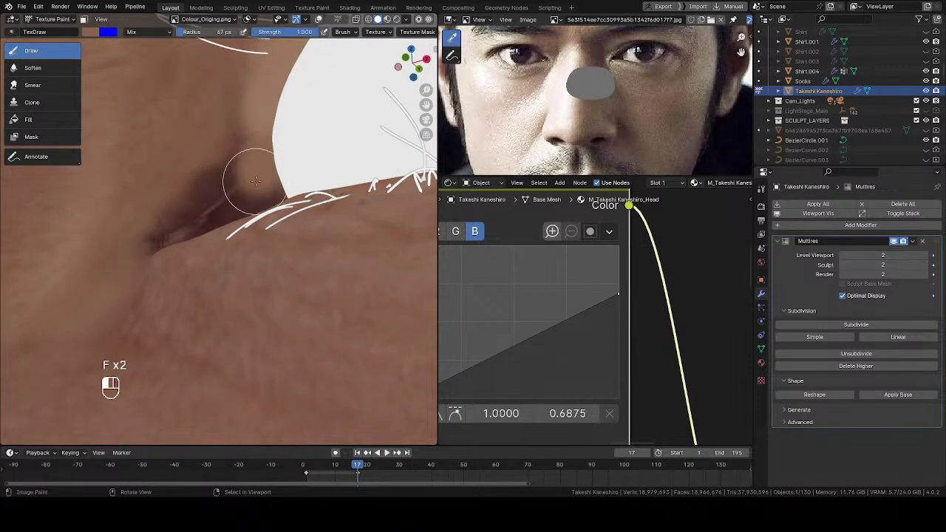
{"action": "left_click_drag", "start_coordinate": [314, 38], "coordinate": [278, 38]}
{"action": "middle_click_drag", "start_coordinate": [245, 182], "coordinate": [247, 173]}
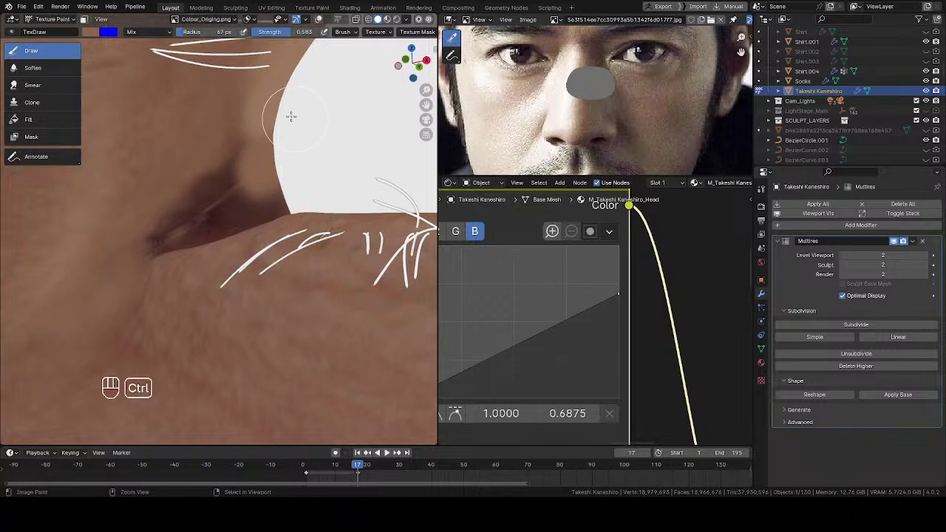
Undo the last paint stroke and assign an existing texture to the brush's texture mask
{"action": "key", "text": "ctrl+z"}
{"action": "left_click", "coordinate": [417, 31]}
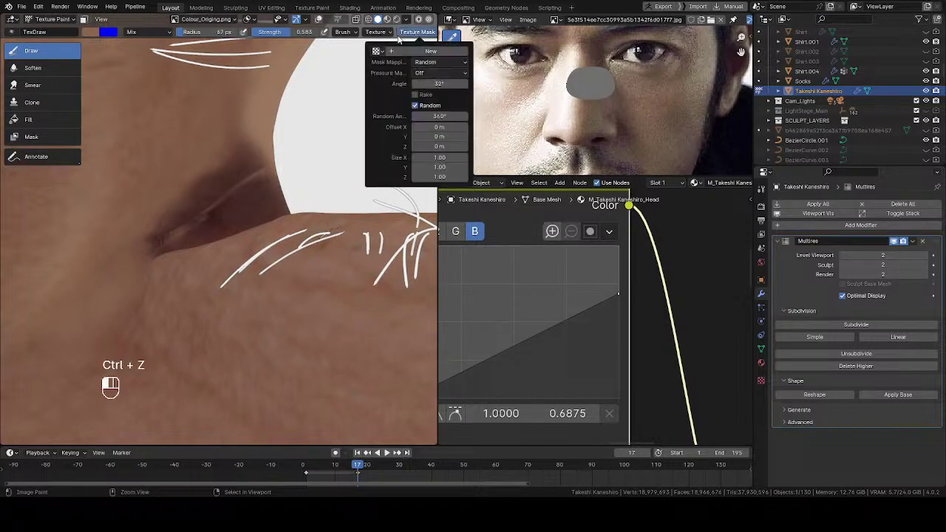
{"action": "left_click", "coordinate": [376, 50]}
{"action": "left_click", "coordinate": [392, 80]}
Paint skin color over the dark tear duct area of the eye corner with a 47 px brush
{"action": "middle_click_drag", "start_coordinate": [286, 152], "coordinate": [259, 188]}
{"action": "key", "text": "f"}
{"action": "left_click", "coordinate": [261, 163]}
{"action": "key", "text": "f"}
{"action": "left_click", "coordinate": [249, 189]}
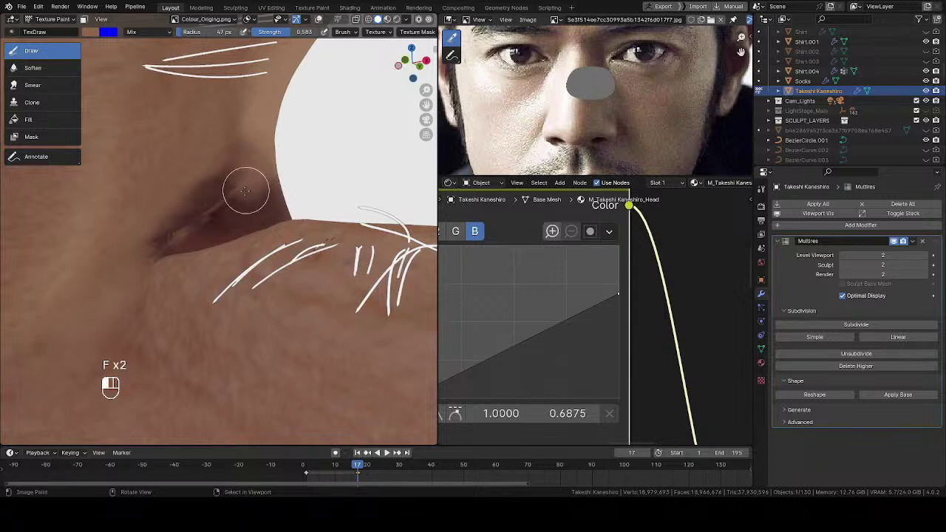
{"action": "mouse_move", "coordinate": [238, 184]}
{"action": "left_mouse_down"}
{"action": "mouse_move", "coordinate": [203, 209]}
{"action": "mouse_move", "coordinate": [231, 180]}
{"action": "left_mouse_up"}
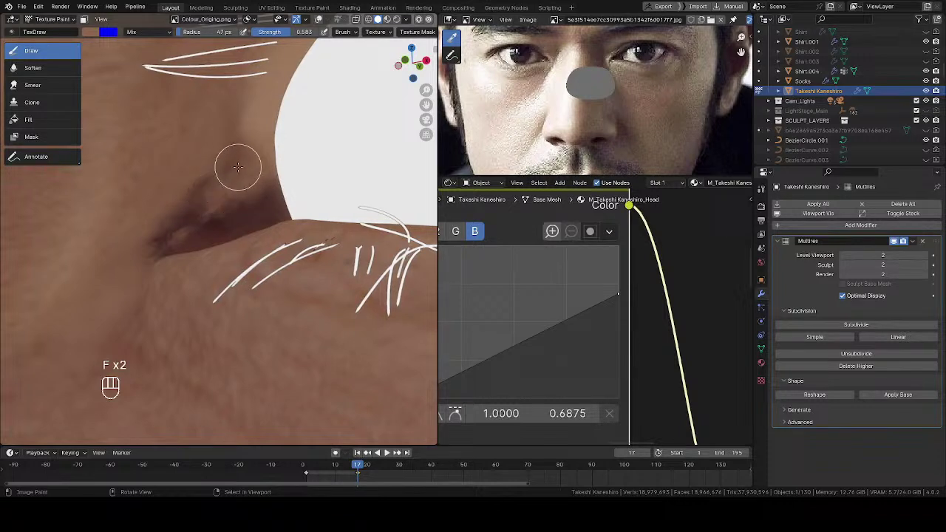
Paint skin color along the dark crease toward the tip of the inner eye corner with a 40 px brush
{"action": "middle_click_drag", "start_coordinate": [238, 169], "coordinate": [243, 183]}
{"action": "key", "text": "f"}
{"action": "left_click", "coordinate": [240, 180]}
{"action": "key", "text": "f"}
{"action": "left_click", "coordinate": [206, 208]}
{"action": "left_click_drag", "start_coordinate": [203, 208], "coordinate": [192, 218]}
{"action": "middle_click_drag", "start_coordinate": [176, 230], "coordinate": [180, 242]}
{"action": "key", "text": "f"}
{"action": "left_click", "coordinate": [174, 239]}
{"action": "left_click_drag", "start_coordinate": [173, 238], "coordinate": [166, 245]}
{"action": "middle_click_drag", "start_coordinate": [190, 236], "coordinate": [214, 224]}
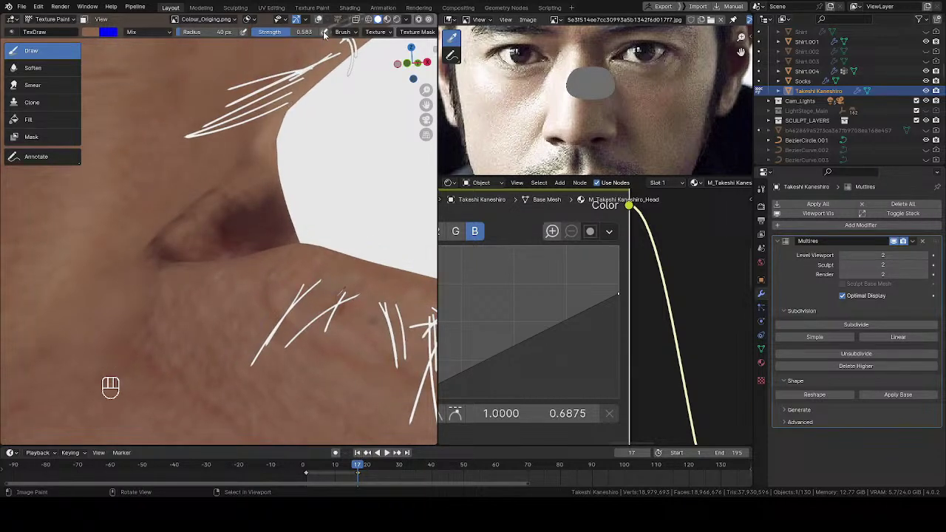
Paint skin color over the remaining dark patch between the tear duct and eyeball with a 47 px brush
{"action": "middle_click_drag", "start_coordinate": [228, 211], "coordinate": [250, 222]}
{"action": "key", "text": "f"}
{"action": "left_click", "coordinate": [249, 221]}
{"action": "left_click_drag", "start_coordinate": [226, 205], "coordinate": [257, 221]}
{"action": "middle_click_drag", "start_coordinate": [260, 224], "coordinate": [262, 232]}
{"action": "key", "text": "f"}
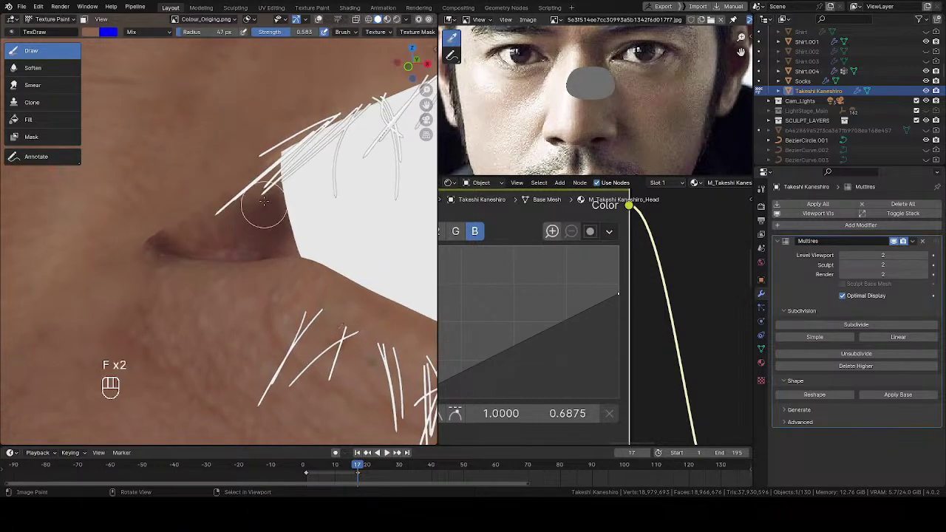
{"action": "mouse_move", "coordinate": [265, 219]}
{"action": "left_mouse_down"}
{"action": "mouse_move", "coordinate": [267, 186]}
{"action": "mouse_move", "coordinate": [275, 230]}
{"action": "left_mouse_up"}
Set the brush radius to 49 px and shift the paint color to a muted pink
{"action": "mouse_move", "coordinate": [274, 230]}
{"action": "middle_mouse_down"}
{"action": "mouse_move", "coordinate": [267, 246]}
{"action": "mouse_move", "coordinate": [246, 252]}
{"action": "mouse_move", "coordinate": [253, 256]}
{"action": "middle_mouse_up"}
{"action": "key", "text": "f"}
{"action": "left_click", "coordinate": [269, 246]}
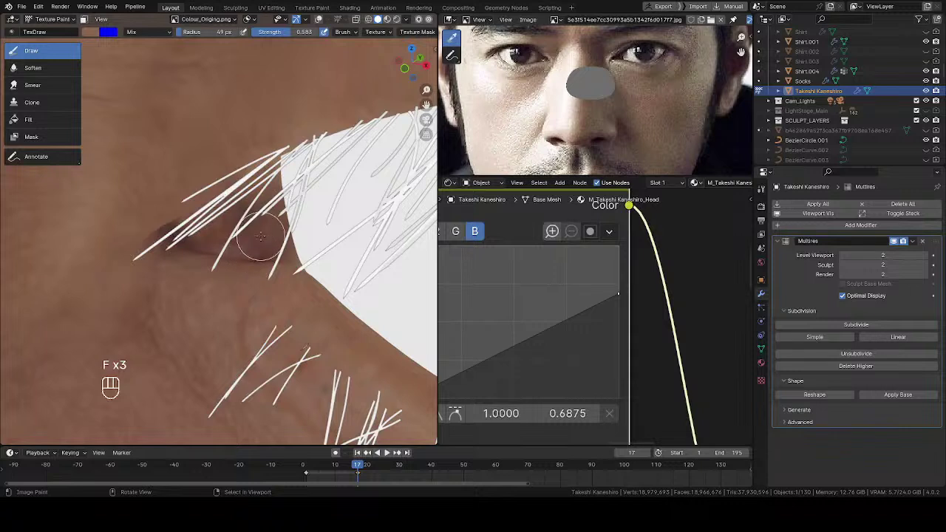
{"action": "key", "text": "w"}
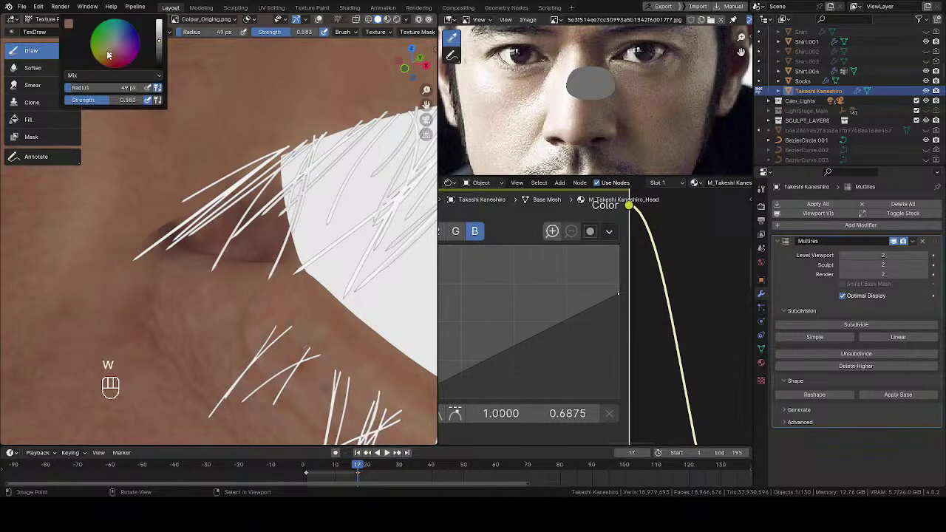
{"action": "left_click", "coordinate": [158, 36]}
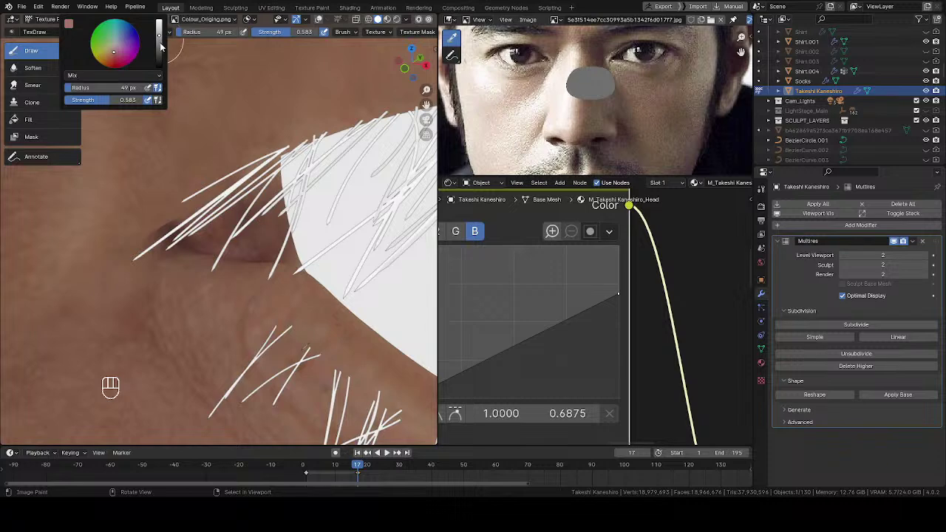
Paint pink over the tear duct beside the eyeball with a 62 px brush
{"action": "mouse_move", "coordinate": [251, 258]}
{"action": "middle_mouse_down"}
{"action": "mouse_move", "coordinate": [235, 273]}
{"action": "mouse_move", "coordinate": [279, 237]}
{"action": "mouse_move", "coordinate": [305, 241]}
{"action": "mouse_move", "coordinate": [189, 274]}
{"action": "middle_mouse_up"}
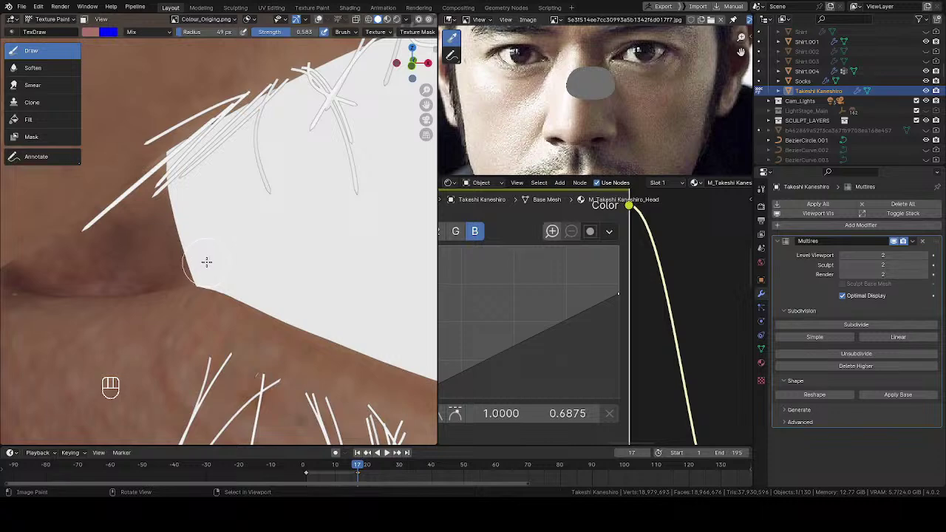
{"action": "middle_click_drag", "start_coordinate": [169, 268], "coordinate": [167, 214]}
{"action": "key", "text": "f"}
{"action": "left_click", "coordinate": [151, 234]}
{"action": "left_click_drag", "start_coordinate": [142, 239], "coordinate": [110, 219]}
{"action": "mouse_move", "coordinate": [121, 212]}
{"action": "middle_mouse_down"}
{"action": "mouse_move", "coordinate": [186, 204]}
{"action": "mouse_move", "coordinate": [217, 148]}
{"action": "middle_mouse_up"}
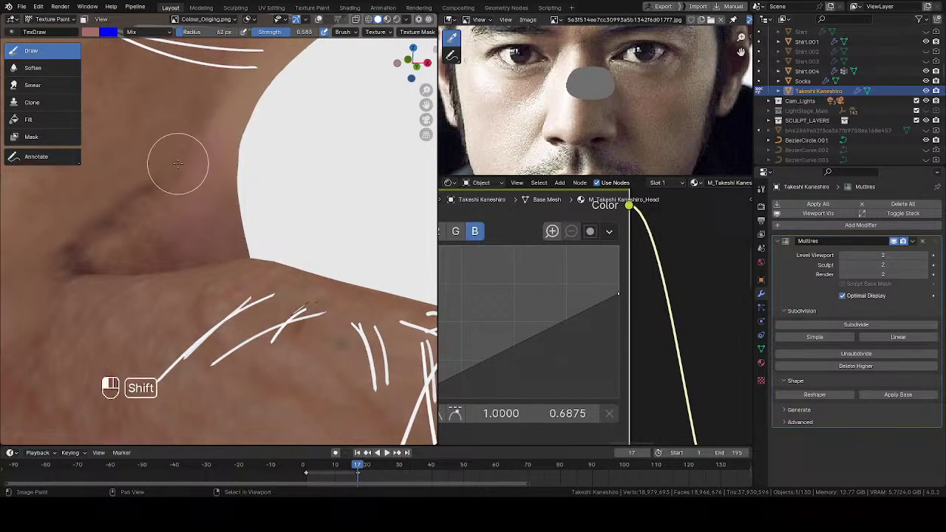
Extend the pink from the tear duct toward the corner's tip with a 57 px brush
{"action": "mouse_move", "coordinate": [212, 204]}
{"action": "middle_mouse_down"}
{"action": "mouse_move", "coordinate": [225, 187]}
{"action": "mouse_move", "coordinate": [231, 214]}
{"action": "mouse_move", "coordinate": [220, 232]}
{"action": "mouse_move", "coordinate": [230, 233]}
{"action": "mouse_move", "coordinate": [228, 220]}
{"action": "mouse_move", "coordinate": [216, 221]}
{"action": "middle_mouse_up"}
{"action": "key", "text": "f"}
{"action": "left_click", "coordinate": [222, 208]}
{"action": "mouse_move", "coordinate": [180, 241]}
{"action": "left_mouse_down"}
{"action": "mouse_move", "coordinate": [170, 253]}
{"action": "mouse_move", "coordinate": [99, 245]}
{"action": "left_mouse_up"}
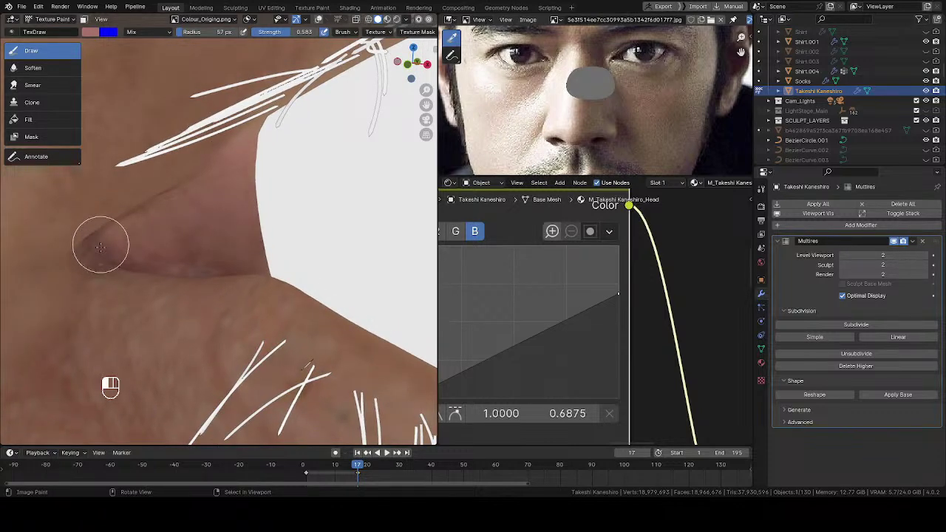
Paint pink over the dark tip of the inner eye corner with a 53 px brush
{"action": "middle_click_drag", "start_coordinate": [99, 238], "coordinate": [102, 249]}
{"action": "key", "text": "f"}
{"action": "left_click", "coordinate": [91, 251]}
{"action": "left_click_drag", "start_coordinate": [111, 235], "coordinate": [121, 255]}
{"action": "middle_click_drag", "start_coordinate": [122, 256], "coordinate": [102, 275]}
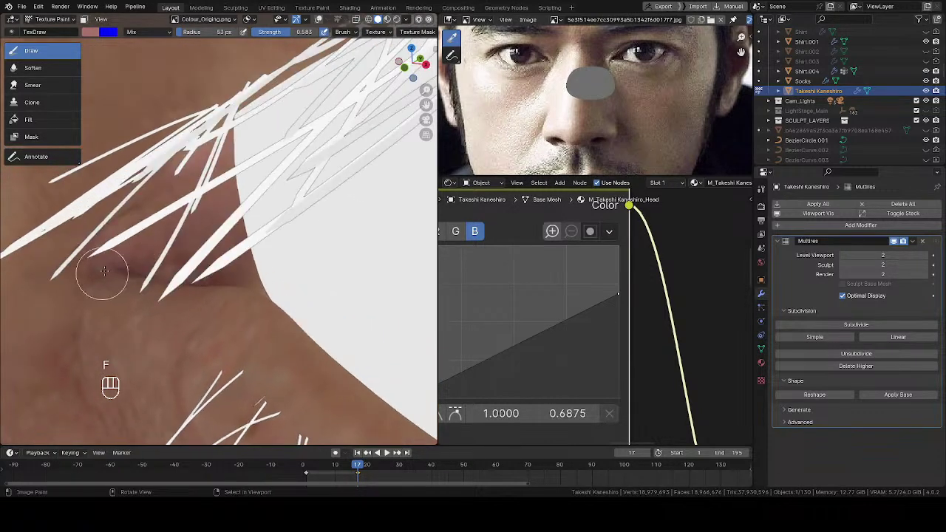
Resize the brush and paint pink along the dark lower edge of the tear duct
{"action": "key", "text": "f"}
{"action": "left_click", "coordinate": [163, 257]}
{"action": "left_click_drag", "start_coordinate": [164, 248], "coordinate": [120, 262]}
{"action": "middle_click_drag", "start_coordinate": [120, 261], "coordinate": [184, 248]}
{"action": "left_click_drag", "start_coordinate": [188, 264], "coordinate": [203, 249]}
Paint pink along the lower lid crease from the eyeball to the corner's tip with a 68 px brush
{"action": "mouse_move", "coordinate": [225, 252]}
{"action": "middle_mouse_down"}
{"action": "mouse_move", "coordinate": [249, 275]}
{"action": "mouse_move", "coordinate": [263, 272]}
{"action": "middle_mouse_up"}
{"action": "key", "text": "f"}
{"action": "left_click", "coordinate": [230, 262]}
{"action": "key", "text": "f"}
{"action": "left_click", "coordinate": [252, 274]}
{"action": "key", "text": "f"}
{"action": "left_click", "coordinate": [269, 271]}
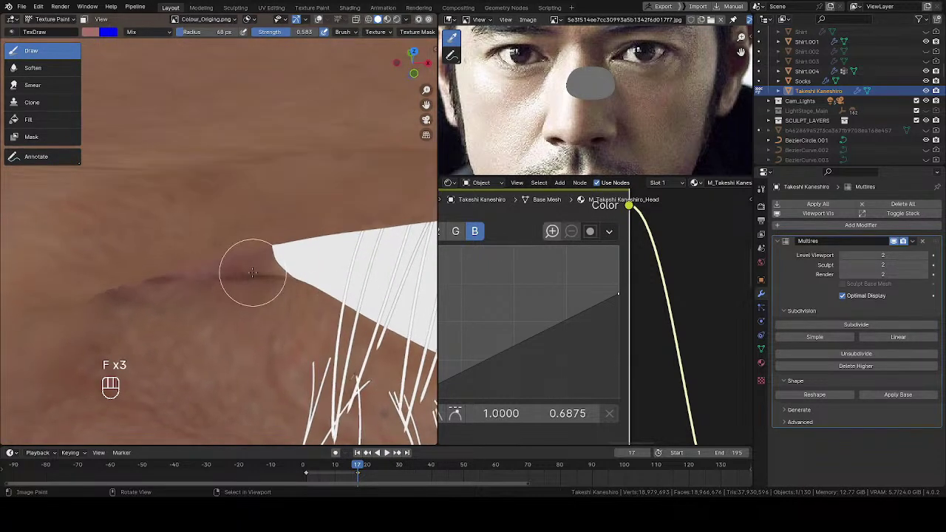
{"action": "mouse_move", "coordinate": [255, 270]}
{"action": "left_mouse_down"}
{"action": "mouse_move", "coordinate": [242, 273]}
{"action": "mouse_move", "coordinate": [267, 270]}
{"action": "left_mouse_up"}
{"action": "mouse_move", "coordinate": [266, 269]}
{"action": "middle_mouse_down"}
{"action": "mouse_move", "coordinate": [249, 243]}
{"action": "mouse_move", "coordinate": [171, 268]}
{"action": "middle_mouse_up"}
{"action": "mouse_move", "coordinate": [142, 269]}
{"action": "left_mouse_down"}
{"action": "mouse_move", "coordinate": [190, 228]}
{"action": "mouse_move", "coordinate": [208, 261]}
{"action": "left_mouse_up"}
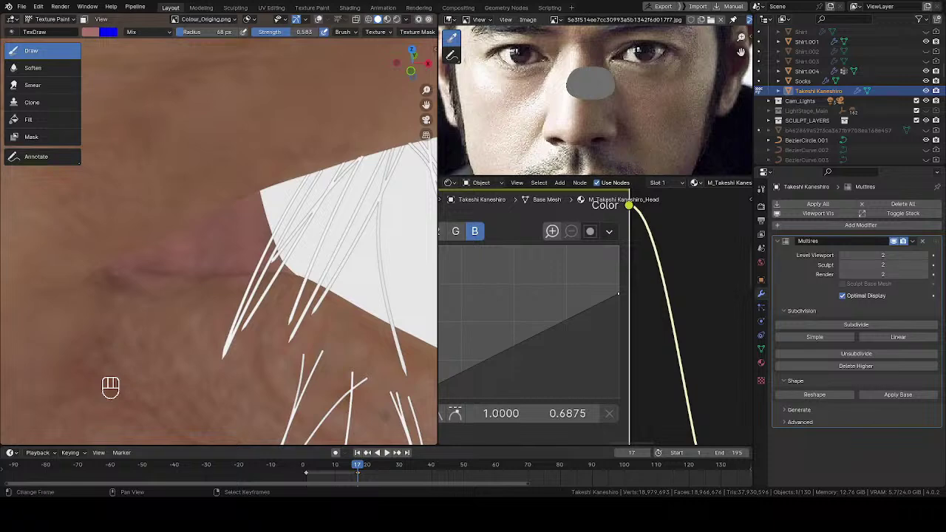
Touch up the dark spots at the corner's tip in pink with a 58 px brush
{"action": "mouse_move", "coordinate": [186, 211]}
{"action": "middle_mouse_down"}
{"action": "mouse_move", "coordinate": [200, 185]}
{"action": "mouse_move", "coordinate": [205, 222]}
{"action": "mouse_move", "coordinate": [236, 205]}
{"action": "mouse_move", "coordinate": [163, 182]}
{"action": "middle_mouse_up"}
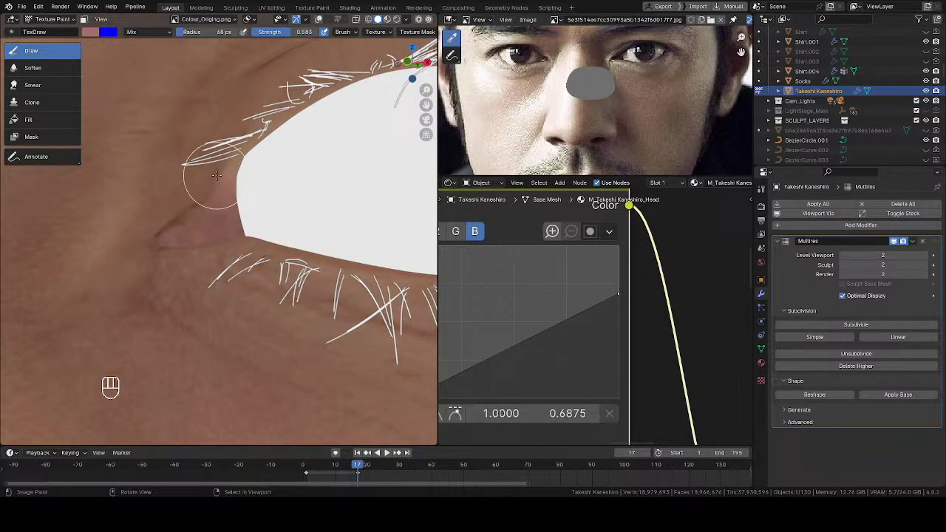
{"action": "mouse_move", "coordinate": [161, 221]}
{"action": "middle_mouse_down"}
{"action": "mouse_move", "coordinate": [146, 204]}
{"action": "mouse_move", "coordinate": [221, 206]}
{"action": "mouse_move", "coordinate": [187, 174]}
{"action": "mouse_move", "coordinate": [170, 190]}
{"action": "middle_mouse_up"}
{"action": "key", "text": "f"}
{"action": "left_click", "coordinate": [214, 207]}
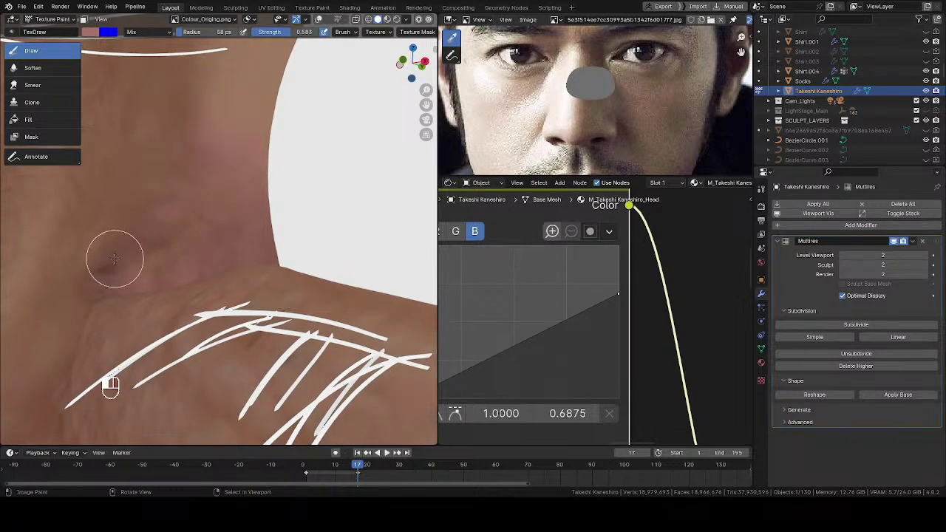
{"action": "left_click_drag", "start_coordinate": [112, 270], "coordinate": [148, 243]}
{"action": "middle_click_drag", "start_coordinate": [148, 240], "coordinate": [139, 272]}
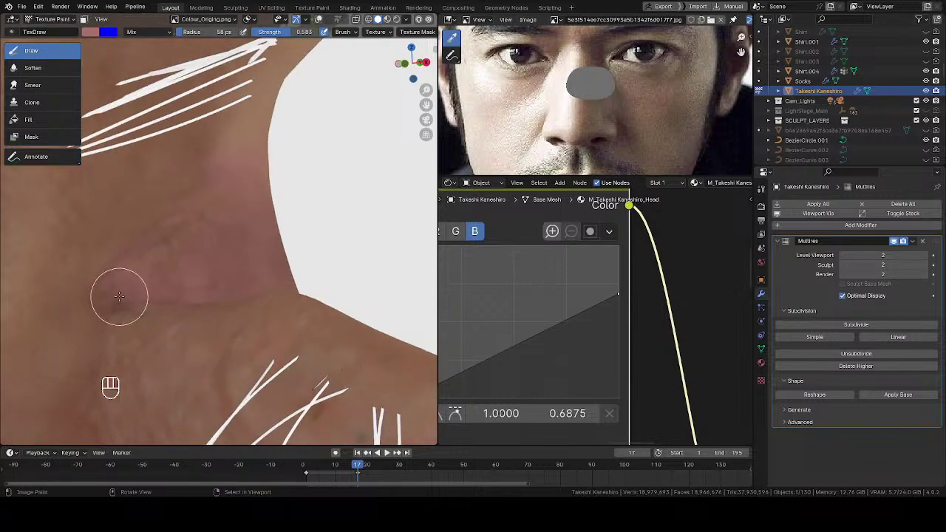
{"action": "left_click_drag", "start_coordinate": [113, 293], "coordinate": [109, 303]}
Paint pink over the dark tear duct in the inner corner of the other eye with the 58 px brush
{"action": "mouse_move", "coordinate": [121, 302]}
{"action": "middle_mouse_down"}
{"action": "mouse_move", "coordinate": [158, 310]}
{"action": "mouse_move", "coordinate": [167, 298]}
{"action": "mouse_move", "coordinate": [156, 304]}
{"action": "mouse_move", "coordinate": [221, 351]}
{"action": "middle_mouse_up"}
{"action": "middle_click_drag", "start_coordinate": [222, 318], "coordinate": [236, 221], "text": "shift"}
{"action": "middle_click_drag", "start_coordinate": [237, 222], "coordinate": [229, 259], "text": "ctrl"}
{"action": "mouse_move", "coordinate": [148, 259]}
{"action": "middle_mouse_down", "text": "shift"}
{"action": "mouse_move", "coordinate": [229, 251]}
{"action": "mouse_move", "coordinate": [349, 212]}
{"action": "mouse_move", "coordinate": [254, 178]}
{"action": "mouse_move", "coordinate": [263, 190]}
{"action": "mouse_move", "coordinate": [249, 186]}
{"action": "mouse_move", "coordinate": [258, 165]}
{"action": "middle_mouse_up", "text": "shift"}
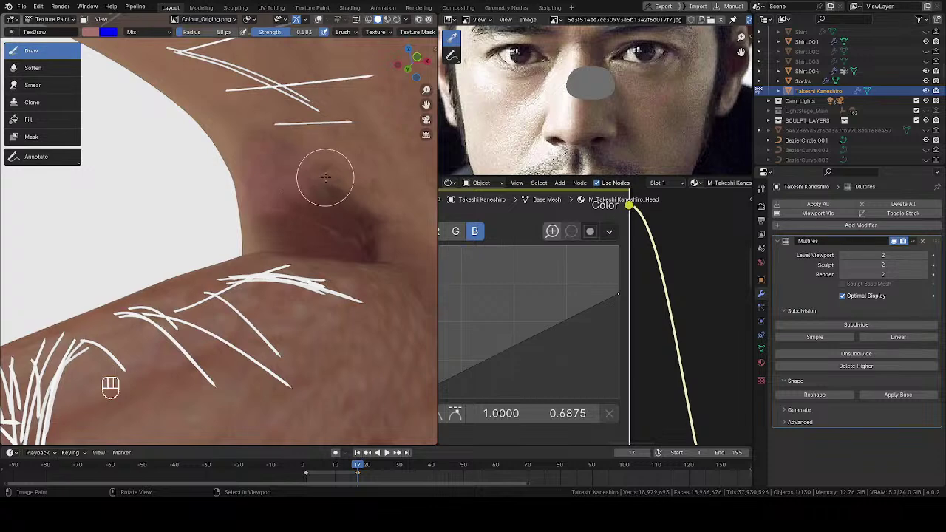
{"action": "mouse_move", "coordinate": [315, 192]}
{"action": "middle_mouse_down"}
{"action": "mouse_move", "coordinate": [302, 205]}
{"action": "mouse_move", "coordinate": [333, 224]}
{"action": "mouse_move", "coordinate": [328, 196]}
{"action": "mouse_move", "coordinate": [355, 192]}
{"action": "mouse_move", "coordinate": [371, 202]}
{"action": "mouse_move", "coordinate": [352, 235]}
{"action": "mouse_move", "coordinate": [359, 221]}
{"action": "mouse_move", "coordinate": [277, 233]}
{"action": "mouse_move", "coordinate": [279, 206]}
{"action": "middle_mouse_up"}
{"action": "key", "text": "shift"}
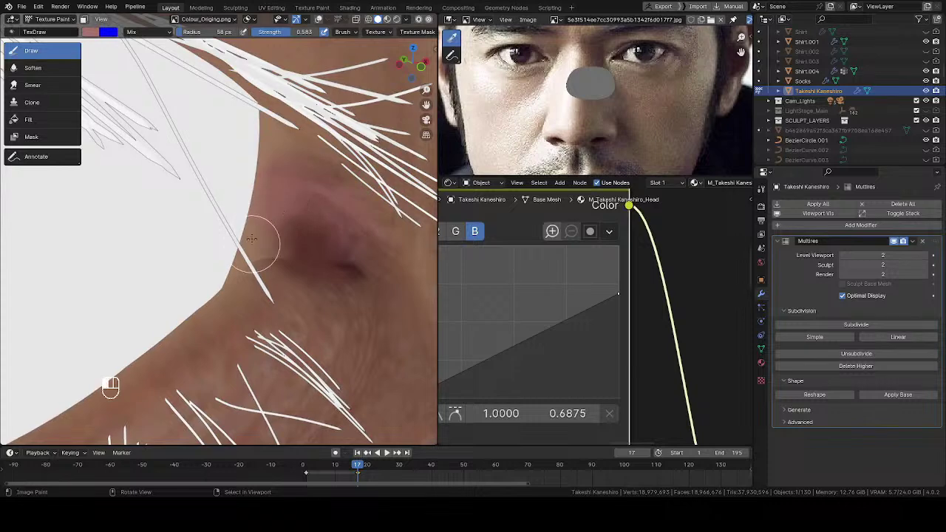
{"action": "mouse_move", "coordinate": [289, 232]}
{"action": "middle_mouse_down"}
{"action": "mouse_move", "coordinate": [268, 232]}
{"action": "mouse_move", "coordinate": [284, 250]}
{"action": "mouse_move", "coordinate": [253, 243]}
{"action": "mouse_move", "coordinate": [289, 211]}
{"action": "mouse_move", "coordinate": [200, 273]}
{"action": "middle_mouse_up"}
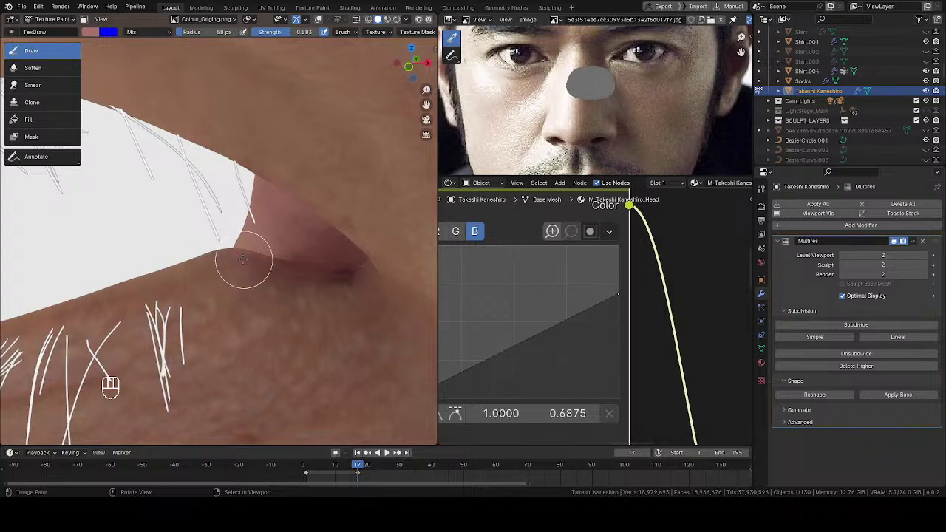
Paint pink over the dark lower crease and tip of the second eye's inner corner
{"action": "middle_click_drag", "start_coordinate": [288, 255], "coordinate": [336, 260]}
{"action": "mouse_move", "coordinate": [331, 244]}
{"action": "left_mouse_down"}
{"action": "mouse_move", "coordinate": [327, 235]}
{"action": "mouse_move", "coordinate": [332, 262]}
{"action": "left_mouse_up"}
{"action": "middle_click_drag", "start_coordinate": [332, 261], "coordinate": [380, 279]}
{"action": "mouse_move", "coordinate": [355, 266]}
{"action": "left_mouse_down"}
{"action": "mouse_move", "coordinate": [341, 257]}
{"action": "mouse_move", "coordinate": [350, 261]}
{"action": "left_mouse_up"}
{"action": "mouse_move", "coordinate": [352, 263]}
{"action": "middle_mouse_down"}
{"action": "mouse_move", "coordinate": [334, 293]}
{"action": "mouse_move", "coordinate": [272, 263]}
{"action": "mouse_move", "coordinate": [280, 270]}
{"action": "middle_mouse_up"}
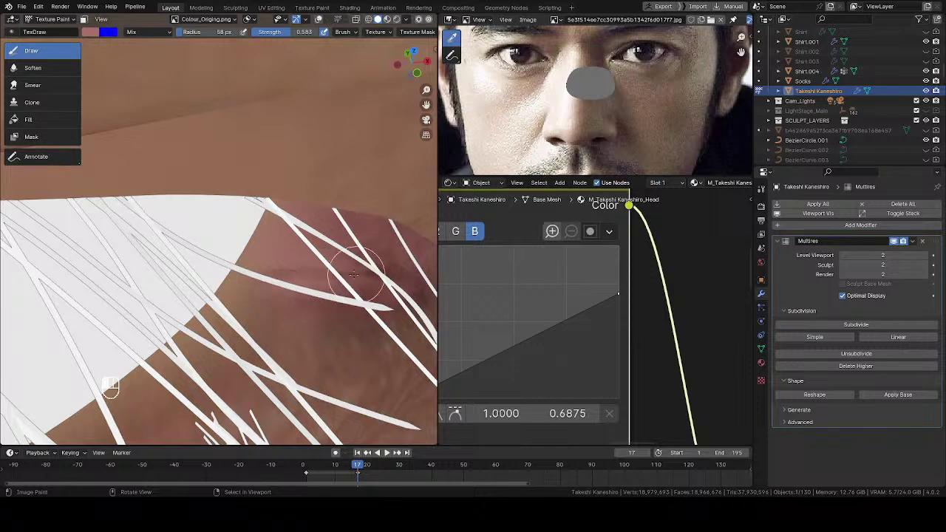
Blend pink around the outer rim and tip of the second eye's tear duct
{"action": "mouse_move", "coordinate": [285, 270]}
{"action": "middle_mouse_down"}
{"action": "mouse_move", "coordinate": [283, 247]}
{"action": "mouse_move", "coordinate": [262, 225]}
{"action": "middle_mouse_up"}
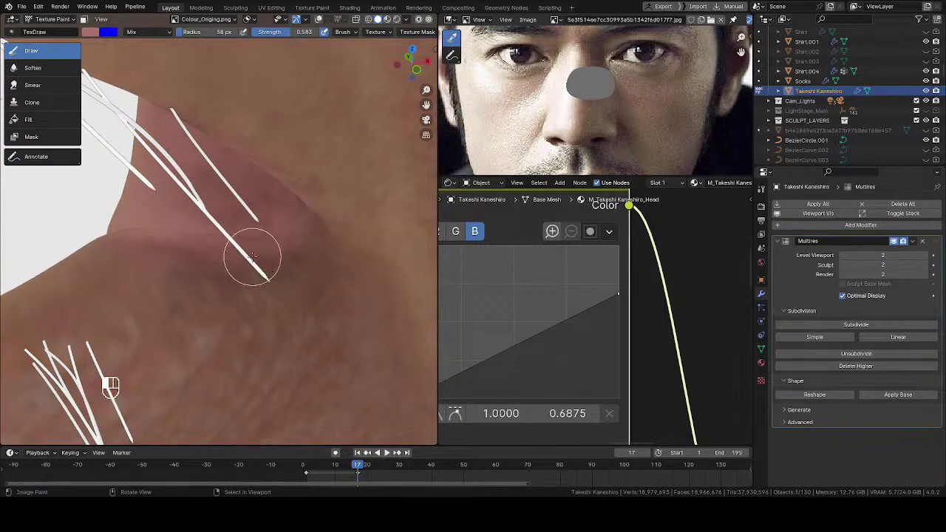
{"action": "mouse_move", "coordinate": [251, 256]}
{"action": "middle_mouse_down"}
{"action": "mouse_move", "coordinate": [289, 195]}
{"action": "mouse_move", "coordinate": [295, 236]}
{"action": "middle_mouse_up"}
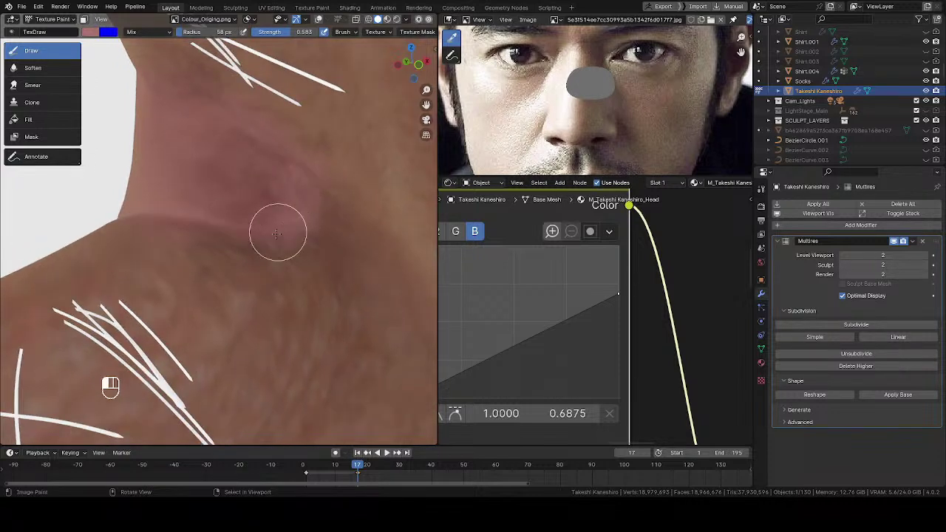
{"action": "mouse_move", "coordinate": [219, 226]}
{"action": "middle_mouse_down"}
{"action": "mouse_move", "coordinate": [255, 182]}
{"action": "mouse_move", "coordinate": [279, 174]}
{"action": "middle_mouse_up"}
{"action": "mouse_move", "coordinate": [286, 185]}
{"action": "left_mouse_down"}
{"action": "mouse_move", "coordinate": [278, 150]}
{"action": "mouse_move", "coordinate": [290, 167]}
{"action": "left_mouse_up"}
Save all modified images
{"action": "mouse_move", "coordinate": [290, 169]}
{"action": "middle_mouse_down", "text": "ctrl"}
{"action": "mouse_move", "coordinate": [283, 308]}
{"action": "mouse_move", "coordinate": [260, 182]}
{"action": "mouse_move", "coordinate": [275, 200]}
{"action": "middle_mouse_up", "text": "ctrl"}
{"action": "key", "text": "q"}
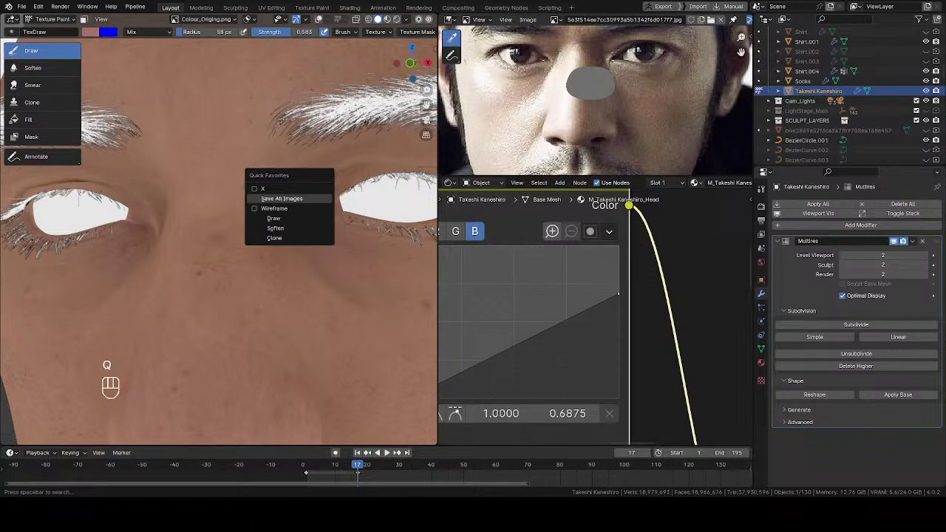
{"action": "left_click", "coordinate": [281, 199]}
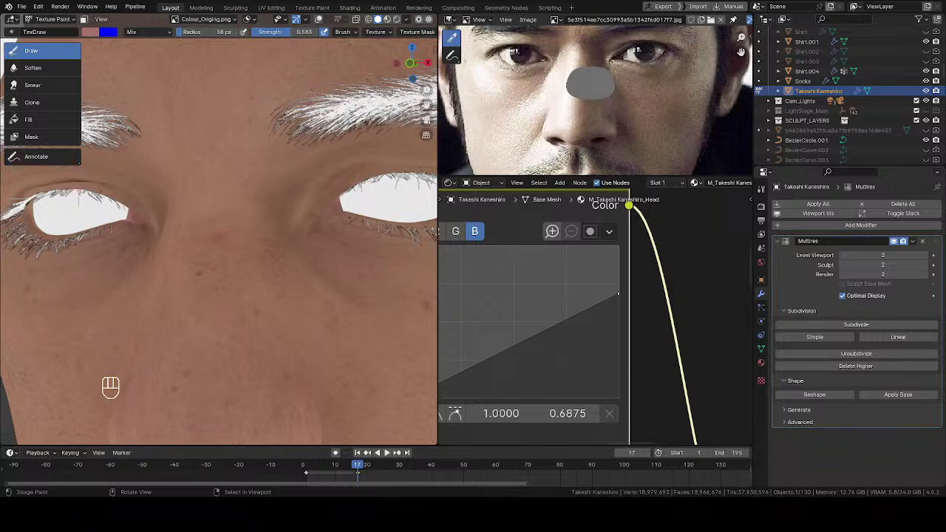
Return the head to Object Mode and set the viewport lighting to MatCap
{"action": "middle_click_drag", "start_coordinate": [337, 275], "coordinate": [212, 249]}
{"action": "key", "text": "Tab"}
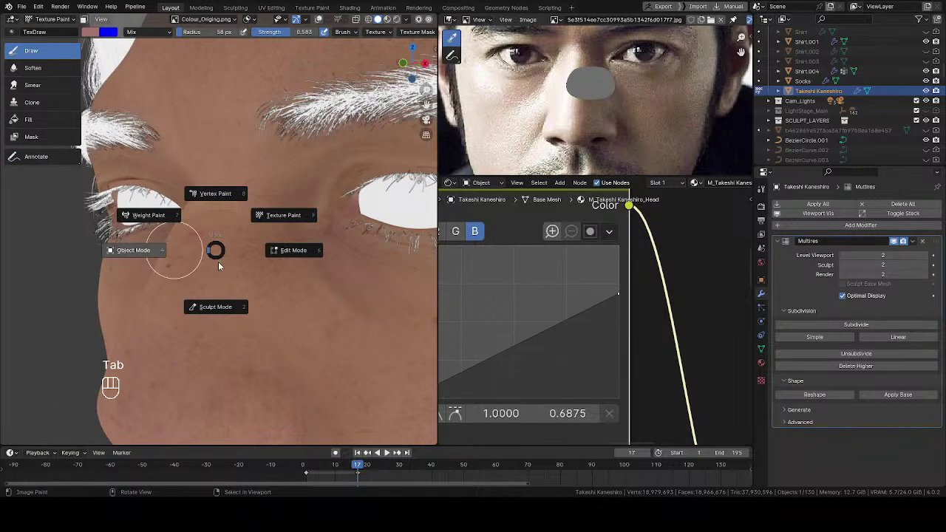
{"action": "left_click", "coordinate": [133, 250]}
{"action": "left_click", "coordinate": [413, 21]}
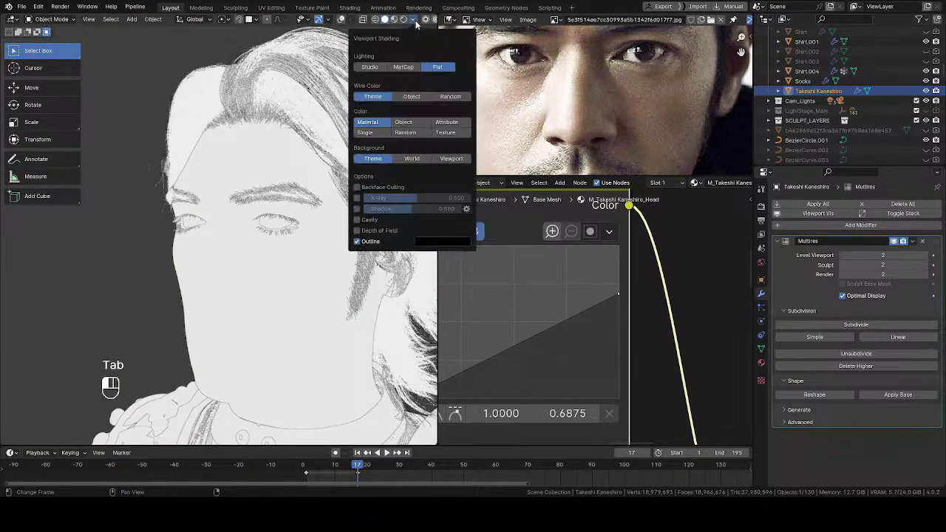
{"action": "left_click", "coordinate": [379, 68]}
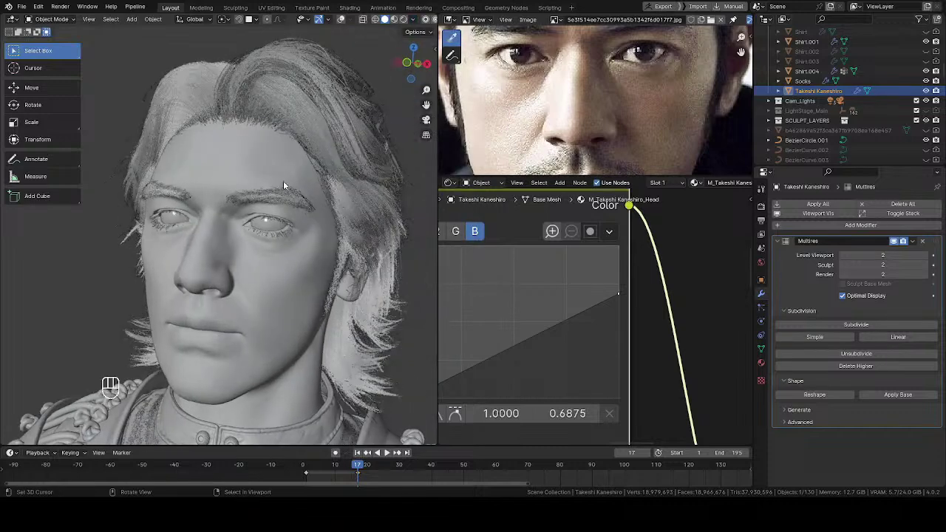
{"action": "left_click", "coordinate": [414, 19]}
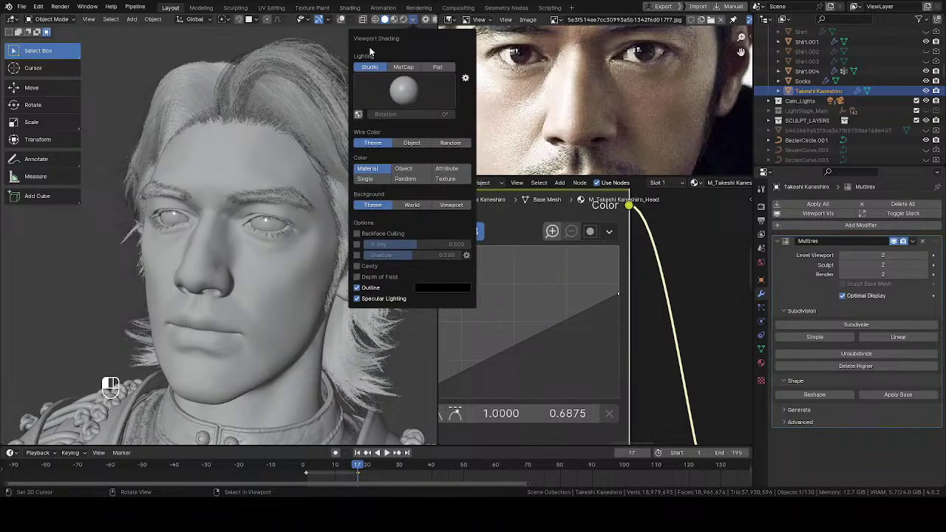
{"action": "left_click", "coordinate": [403, 66]}
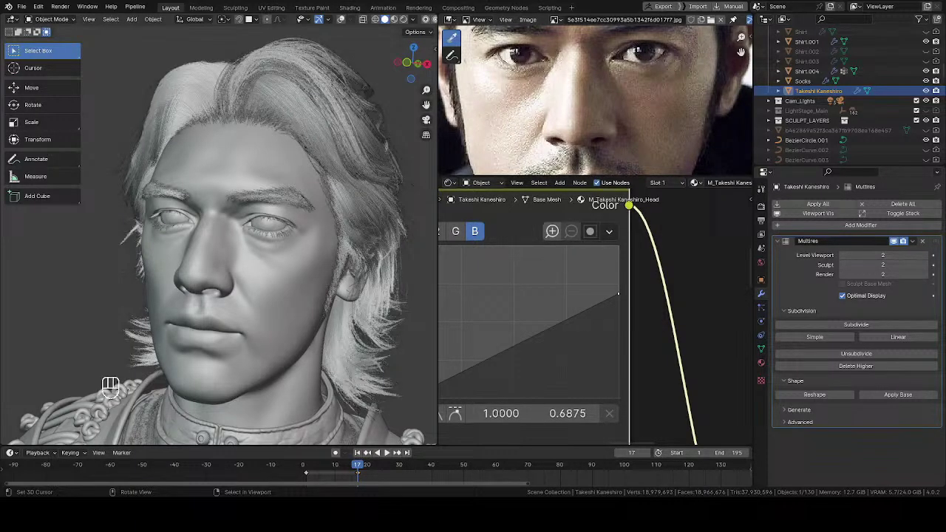
Switch the viewport to Rendered shading and examine the face and the repainted eye corners up close
{"action": "mouse_move", "coordinate": [228, 243]}
{"action": "middle_mouse_down"}
{"action": "mouse_move", "coordinate": [160, 235]}
{"action": "mouse_move", "coordinate": [357, 241]}
{"action": "mouse_move", "coordinate": [249, 248]}
{"action": "mouse_move", "coordinate": [276, 204]}
{"action": "mouse_move", "coordinate": [234, 214]}
{"action": "mouse_move", "coordinate": [239, 198]}
{"action": "middle_mouse_up"}
{"action": "key", "text": "z"}
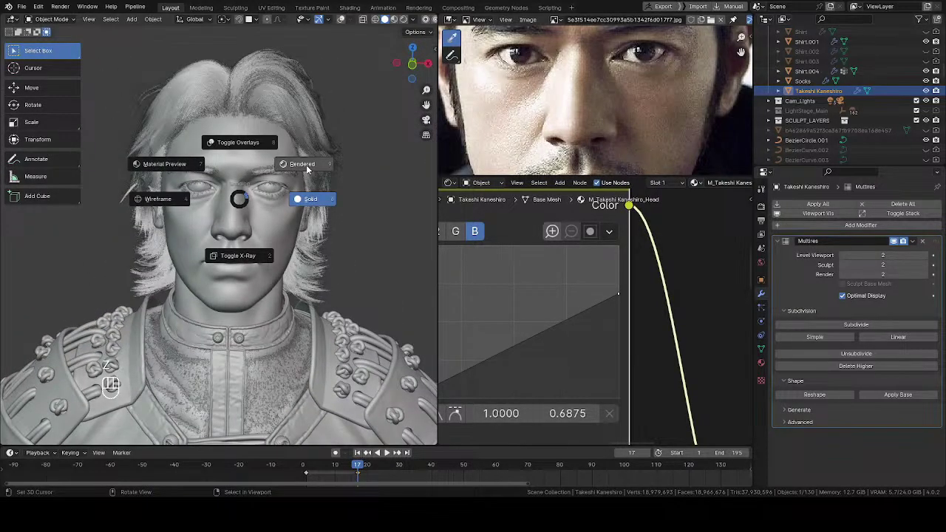
{"action": "left_click", "coordinate": [307, 169]}
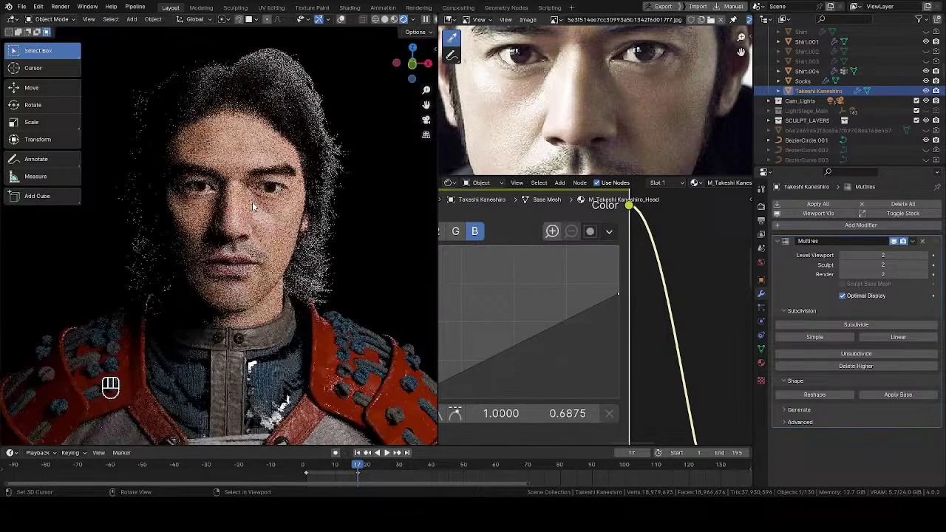
{"action": "middle_click_drag", "start_coordinate": [252, 202], "coordinate": [181, 187]}
{"action": "scroll", "coordinate": [222, 185], "scroll_direction": "up", "scroll_amount": 3}
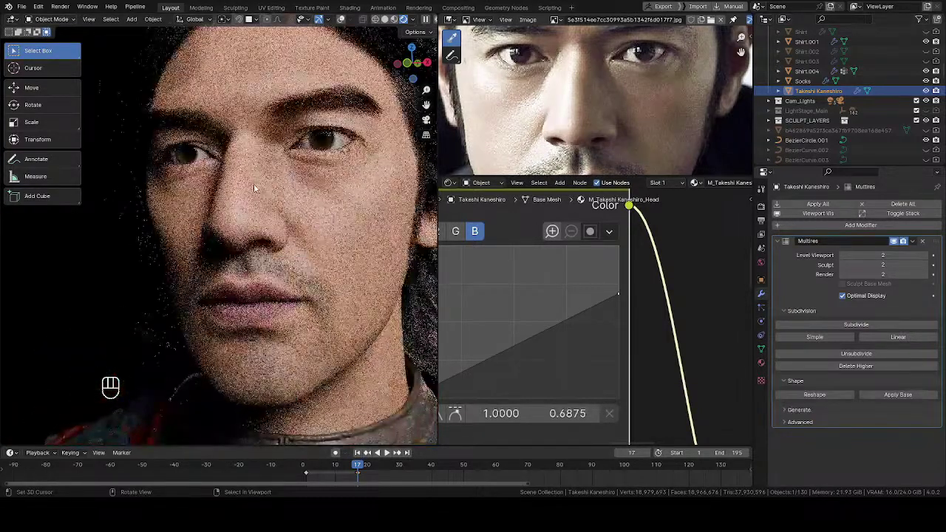
{"action": "middle_click_drag", "start_coordinate": [253, 183], "coordinate": [245, 241]}
{"action": "scroll", "coordinate": [245, 240], "scroll_direction": "up", "scroll_amount": 2}
{"action": "scroll", "coordinate": [245, 241], "scroll_direction": "up", "scroll_amount": 8}
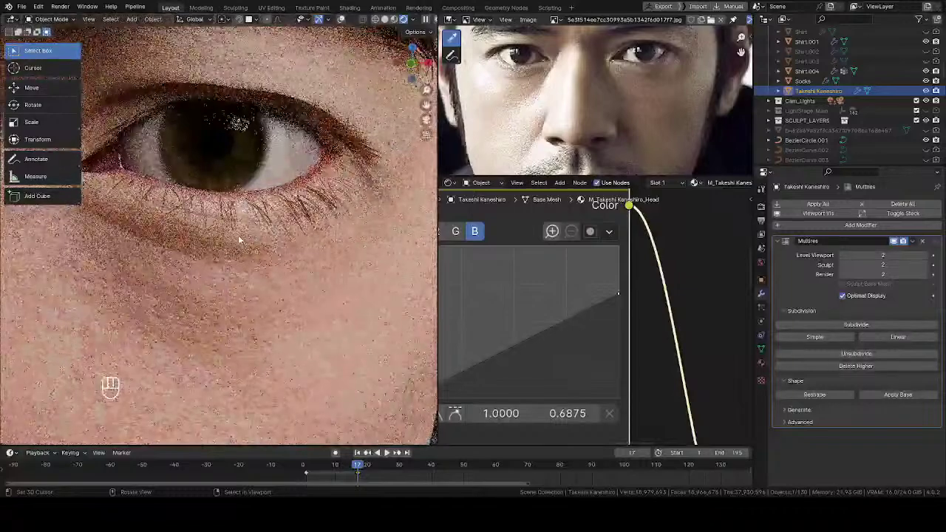
{"action": "scroll", "coordinate": [187, 238], "scroll_direction": "down", "scroll_amount": 6}
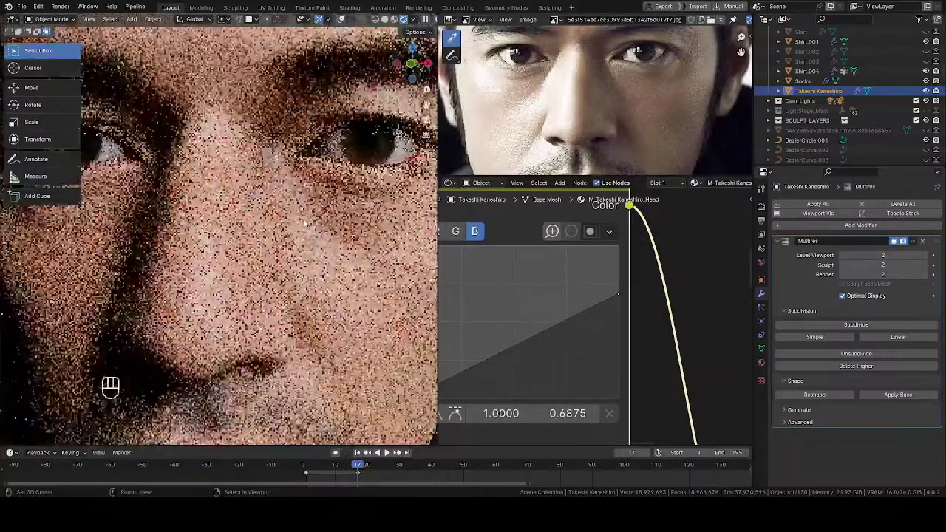
Raise the end point of the green channel curve to 0.6250 in the head material's RGB curves
{"action": "scroll", "coordinate": [660, 249], "scroll_direction": "down", "scroll_amount": 1}
{"action": "middle_click_drag", "start_coordinate": [664, 249], "coordinate": [689, 240]}
{"action": "left_click", "coordinate": [490, 230]}
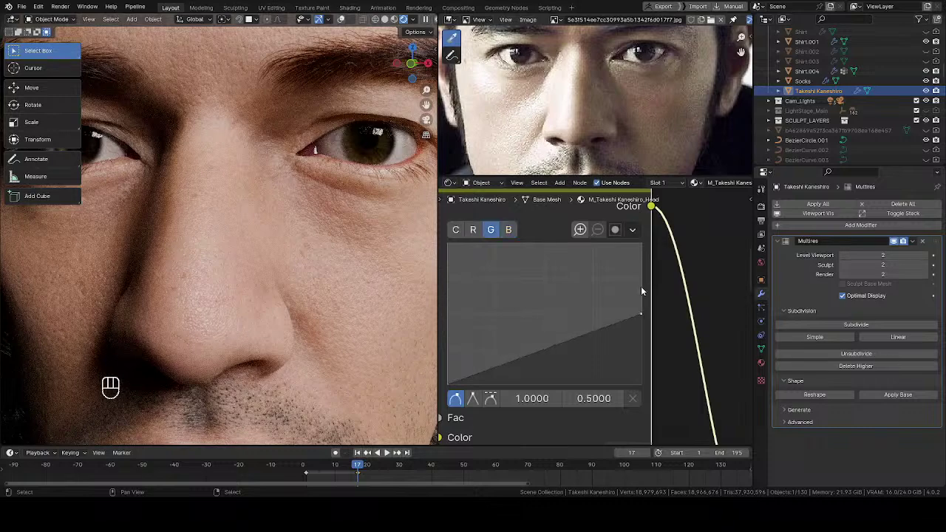
{"action": "left_click_drag", "start_coordinate": [641, 314], "coordinate": [642, 299]}
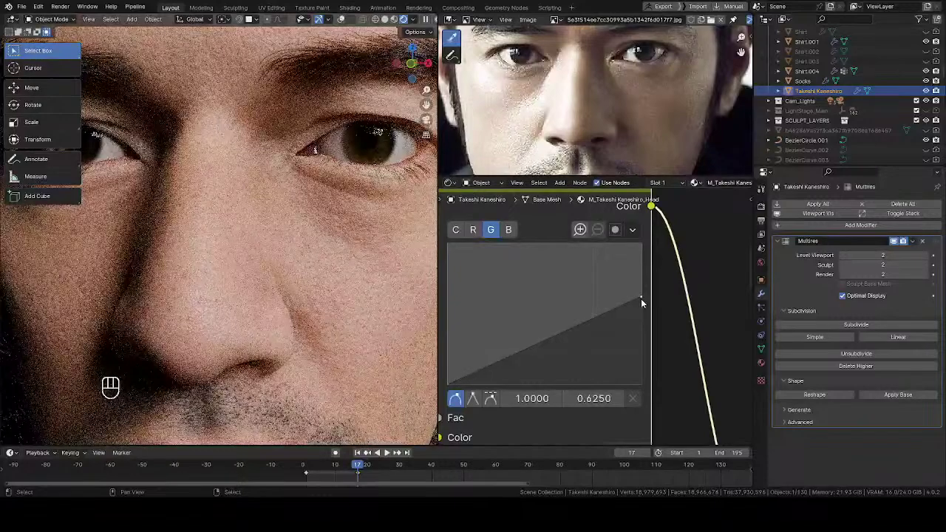
Darken the combined RGB curve of the head material by adding a midpoint at 0.5181, 0.4437
{"action": "left_click", "coordinate": [470, 230]}
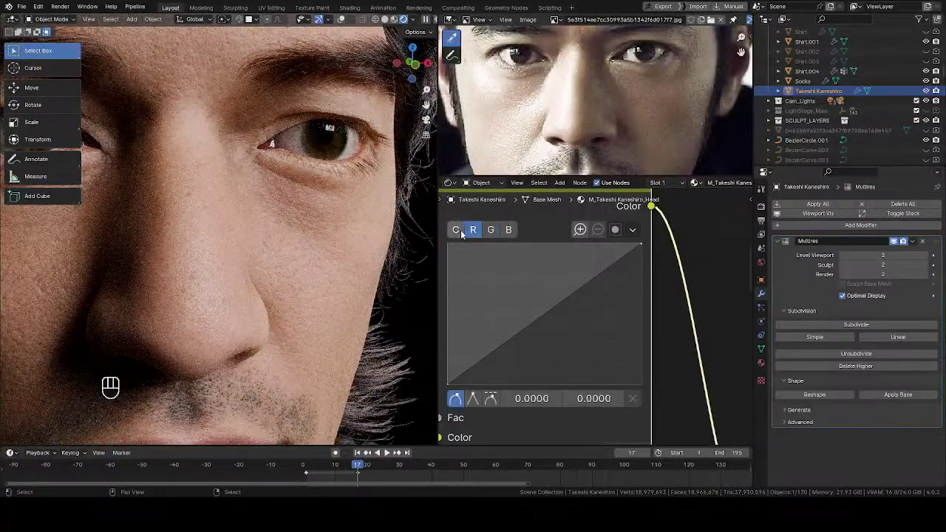
{"action": "left_click", "coordinate": [458, 230]}
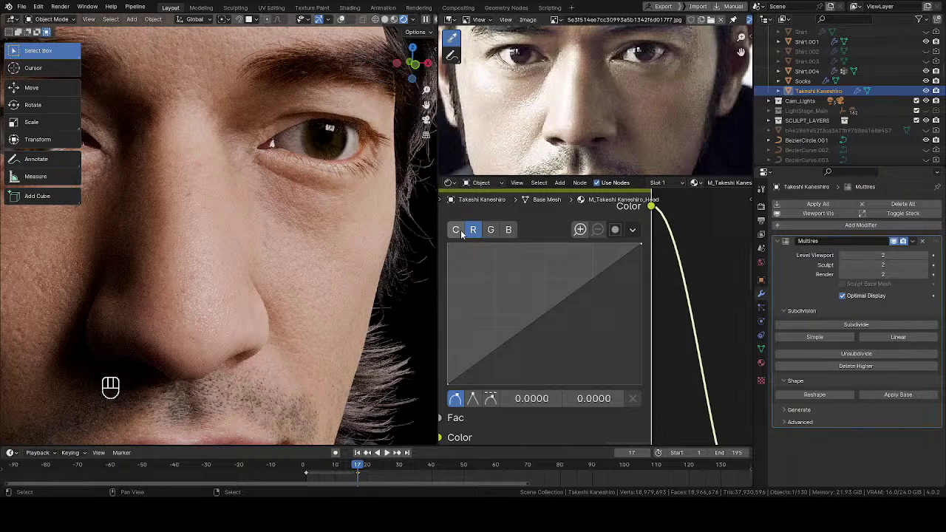
{"action": "left_click_drag", "start_coordinate": [549, 310], "coordinate": [548, 322]}
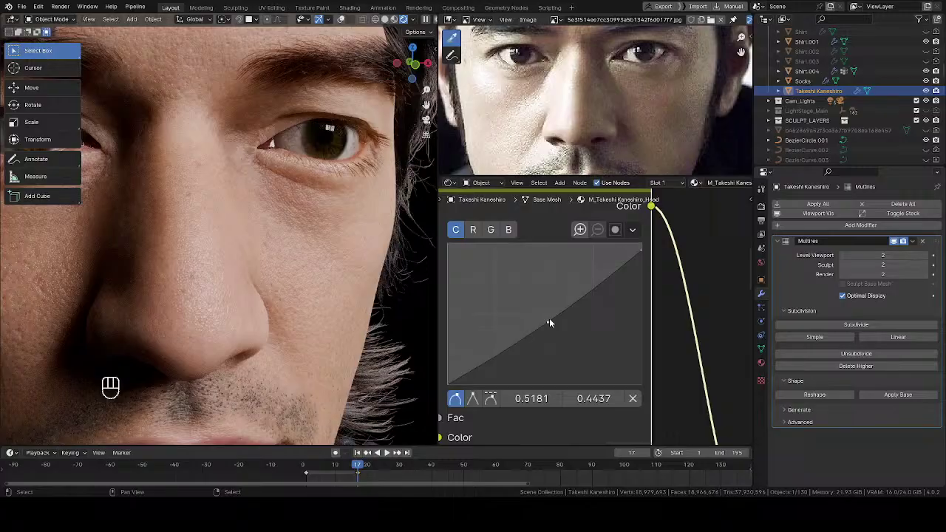
Examine the adjusted skin tone in the render, from close up and at full-face distance
{"action": "middle_click_drag", "start_coordinate": [207, 236], "coordinate": [277, 236]}
{"action": "scroll", "coordinate": [265, 212], "scroll_direction": "down", "scroll_amount": 2}
{"action": "scroll", "coordinate": [266, 212], "scroll_direction": "down", "scroll_amount": 3}
{"action": "scroll", "coordinate": [287, 216], "scroll_direction": "up", "scroll_amount": 8}
{"action": "scroll", "coordinate": [189, 281], "scroll_direction": "up", "scroll_amount": 3}
{"action": "scroll", "coordinate": [190, 318], "scroll_direction": "down", "scroll_amount": 5}
{"action": "scroll", "coordinate": [170, 233], "scroll_direction": "down", "scroll_amount": 6}
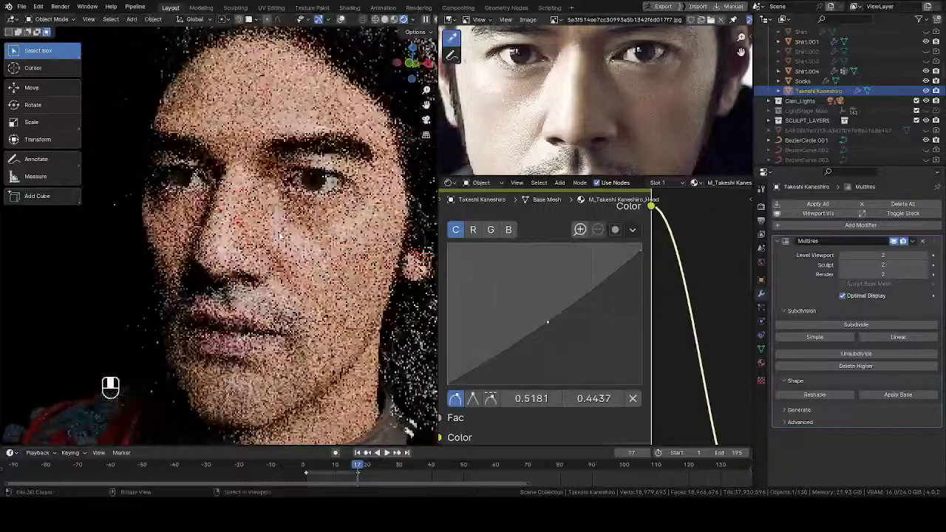
Return the viewport to Solid shading, save the file and put the head in Texture Paint mode
{"action": "key", "text": "z"}
{"action": "left_click", "coordinate": [288, 247]}
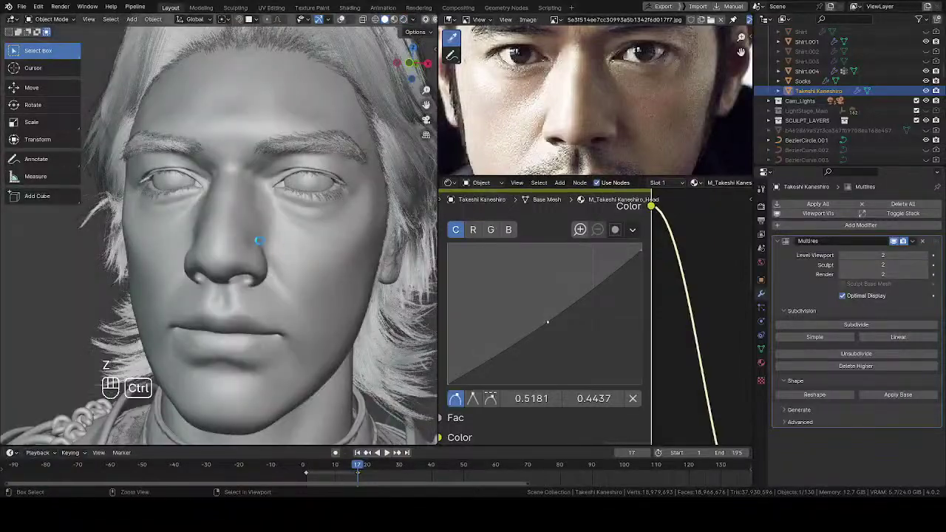
{"action": "key", "text": "z"}
{"action": "left_click", "coordinate": [299, 204]}
{"action": "key", "text": "ctrl+s"}
{"action": "key", "text": "Tab"}
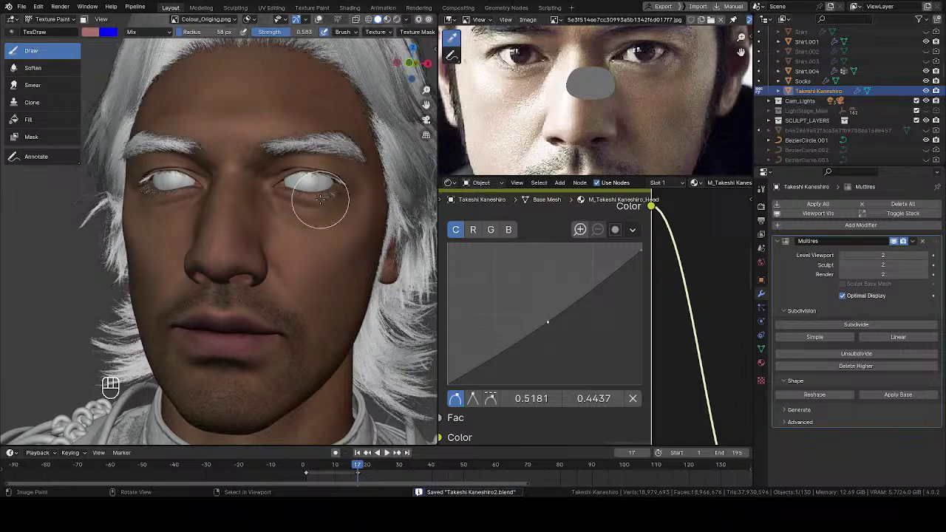
Resize the brush and paint pink along the lower eyelid rim of the character's left eye
{"action": "mouse_move", "coordinate": [253, 152]}
{"action": "middle_mouse_down", "text": "ctrl"}
{"action": "mouse_move", "coordinate": [243, 274]}
{"action": "mouse_move", "coordinate": [229, 286]}
{"action": "mouse_move", "coordinate": [222, 261]}
{"action": "mouse_move", "coordinate": [233, 233]}
{"action": "mouse_move", "coordinate": [224, 246]}
{"action": "middle_mouse_up", "text": "ctrl"}
{"action": "key", "text": "f"}
{"action": "left_click", "coordinate": [222, 235]}
{"action": "key", "text": "f"}
{"action": "left_click", "coordinate": [224, 251]}
{"action": "left_click_drag", "start_coordinate": [226, 247], "coordinate": [296, 306]}
{"action": "left_click_drag", "start_coordinate": [297, 307], "coordinate": [325, 323]}
{"action": "middle_click_drag", "start_coordinate": [327, 323], "coordinate": [192, 260], "text": "shift"}
Paint pink over the lower lid rim beside the left eye's tear duct with a brush radius of about 34 px
{"action": "key", "text": "f"}
{"action": "left_click", "coordinate": [199, 255]}
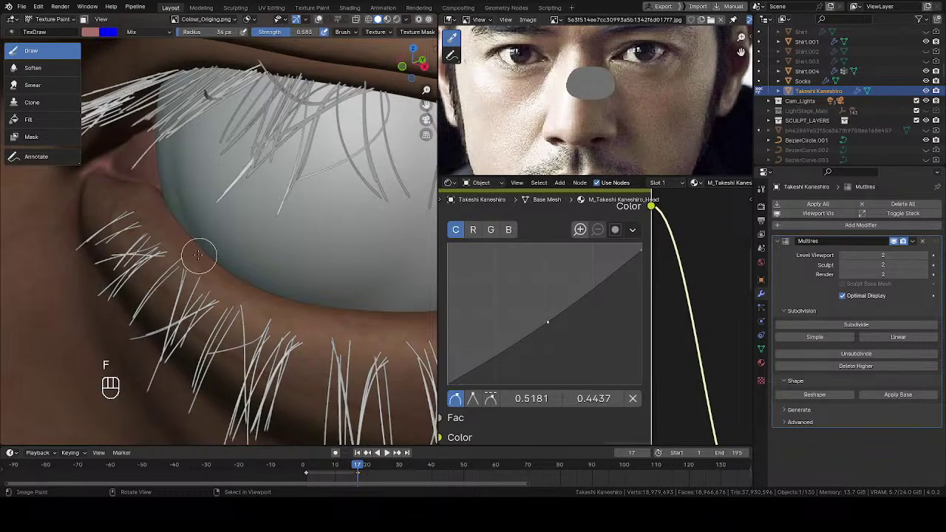
{"action": "key", "text": "f"}
{"action": "left_click", "coordinate": [147, 213]}
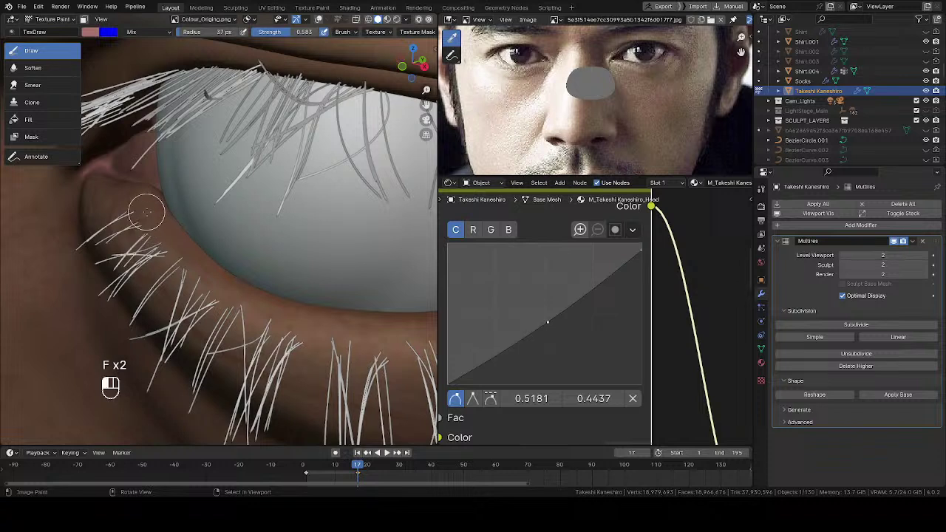
{"action": "left_click_drag", "start_coordinate": [147, 213], "coordinate": [150, 197]}
{"action": "key", "text": "f"}
{"action": "left_click", "coordinate": [192, 260]}
{"action": "mouse_move", "coordinate": [194, 268]}
{"action": "left_mouse_down"}
{"action": "mouse_move", "coordinate": [222, 291]}
{"action": "mouse_move", "coordinate": [236, 285]}
{"action": "left_mouse_up"}
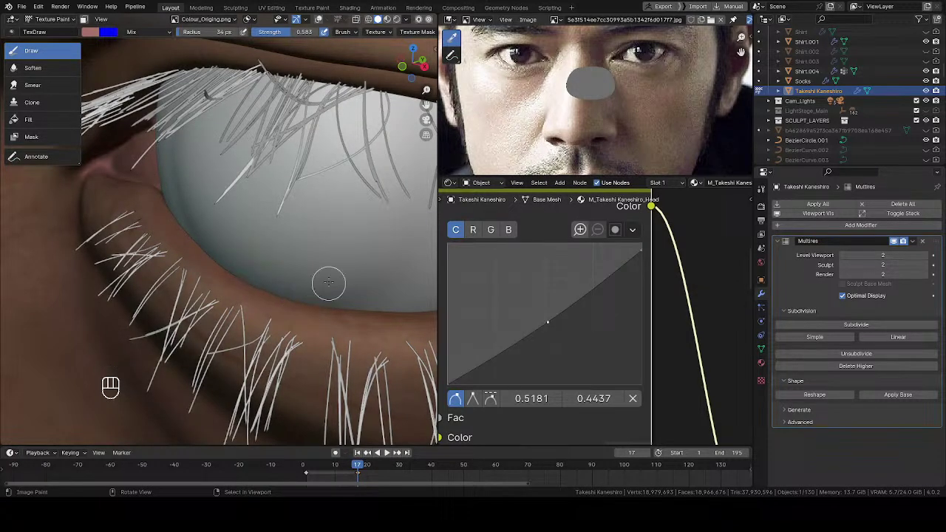
Set the viewport lighting to Flat and continue the pink along the middle of the left eye's lower lid rim
{"action": "left_click", "coordinate": [407, 22]}
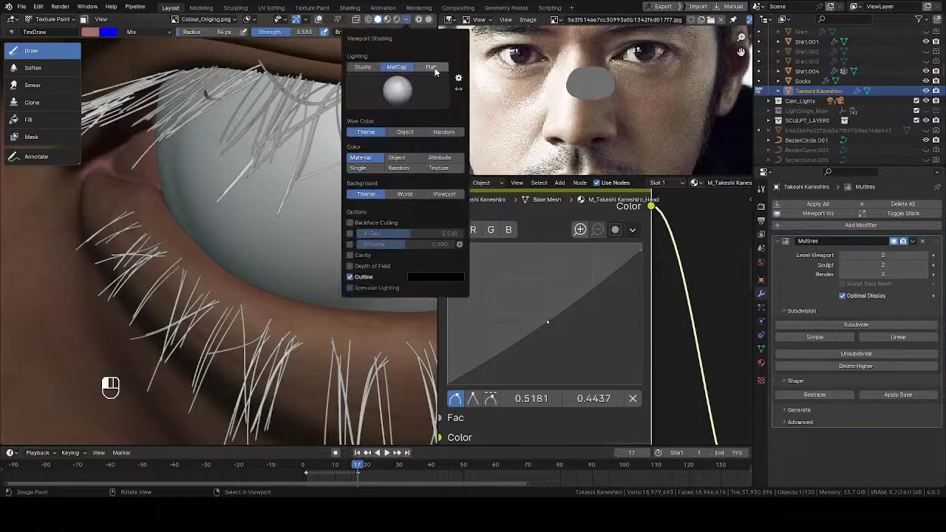
{"action": "left_click", "coordinate": [433, 66]}
{"action": "middle_click_drag", "start_coordinate": [290, 294], "coordinate": [227, 278], "text": "shift"}
{"action": "middle_click_drag", "start_coordinate": [227, 277], "coordinate": [227, 291]}
{"action": "mouse_move", "coordinate": [212, 280]}
{"action": "left_mouse_down"}
{"action": "mouse_move", "coordinate": [217, 294]}
{"action": "mouse_move", "coordinate": [242, 297]}
{"action": "mouse_move", "coordinate": [386, 283]}
{"action": "left_mouse_up"}
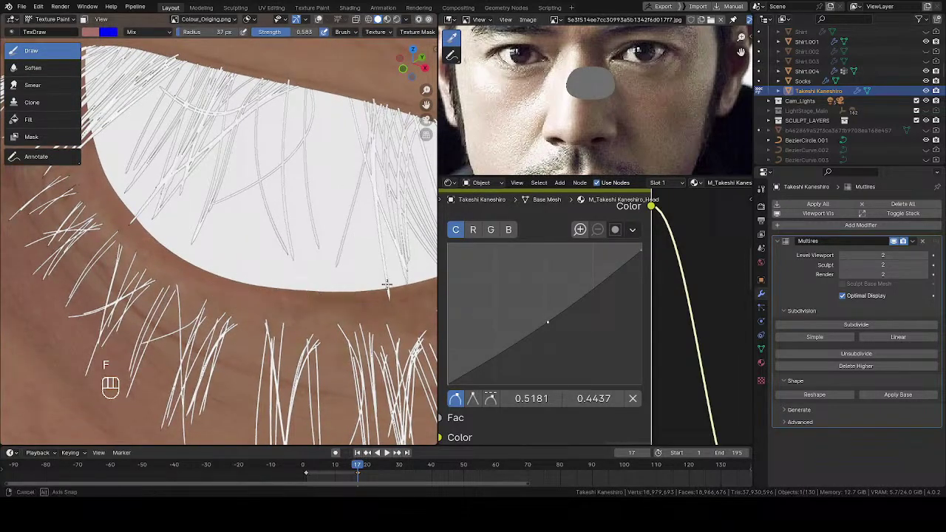
Paint pink along the outer part of the left eye's lower lid rim up to the outer corner
{"action": "mouse_move", "coordinate": [386, 283]}
{"action": "middle_mouse_down"}
{"action": "mouse_move", "coordinate": [354, 300]}
{"action": "mouse_move", "coordinate": [288, 275]}
{"action": "middle_mouse_up"}
{"action": "key", "text": "f"}
{"action": "left_click", "coordinate": [257, 296]}
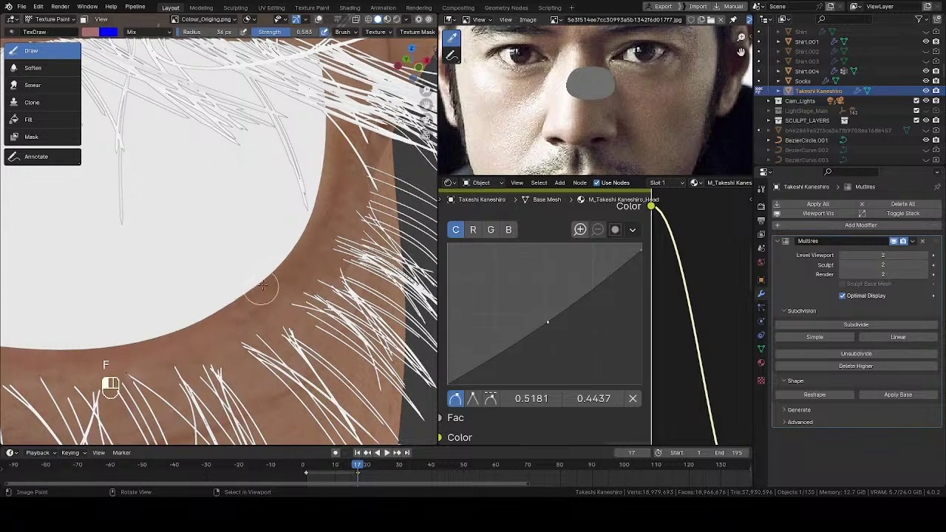
{"action": "left_click_drag", "start_coordinate": [322, 187], "coordinate": [328, 160]}
{"action": "middle_click_drag", "start_coordinate": [328, 160], "coordinate": [332, 123]}
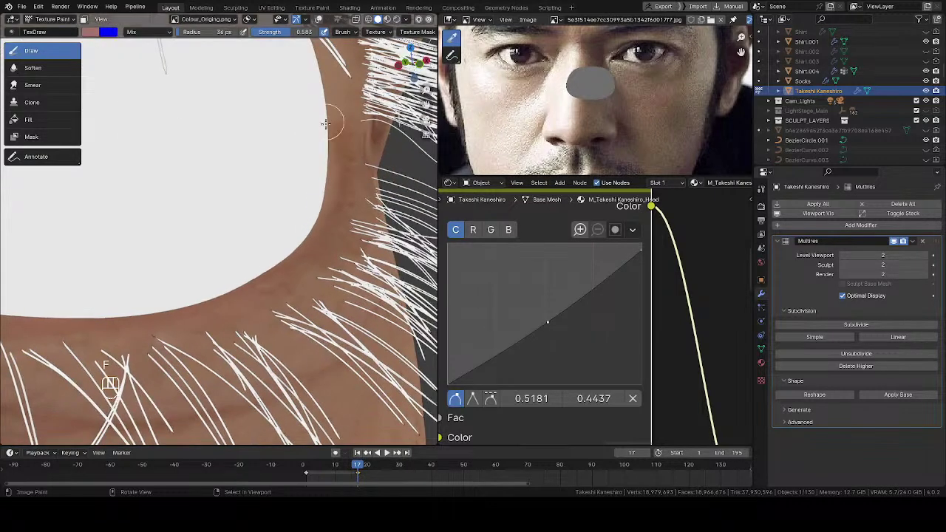
{"action": "key", "text": "f"}
{"action": "left_click", "coordinate": [343, 146]}
{"action": "mouse_move", "coordinate": [347, 158]}
{"action": "left_mouse_down"}
{"action": "mouse_move", "coordinate": [332, 226]}
{"action": "mouse_move", "coordinate": [348, 199]}
{"action": "mouse_move", "coordinate": [318, 250]}
{"action": "mouse_move", "coordinate": [276, 289]}
{"action": "mouse_move", "coordinate": [244, 302]}
{"action": "left_mouse_up"}
Sample a muted brownish pink from the skin around the eyes as the brush color
{"action": "middle_click_drag", "start_coordinate": [226, 281], "coordinate": [274, 235], "text": "shift"}
{"action": "middle_click_drag", "start_coordinate": [273, 235], "coordinate": [264, 279], "text": "ctrl"}
{"action": "mouse_move", "coordinate": [177, 255]}
{"action": "middle_mouse_down", "text": "shift"}
{"action": "mouse_move", "coordinate": [226, 234]}
{"action": "mouse_move", "coordinate": [391, 251]}
{"action": "mouse_move", "coordinate": [432, 266]}
{"action": "middle_mouse_up", "text": "shift"}
{"action": "middle_click_drag", "start_coordinate": [177, 284], "coordinate": [237, 291], "text": "shift"}
{"action": "middle_click_drag", "start_coordinate": [237, 292], "coordinate": [241, 345], "text": "ctrl"}
{"action": "mouse_move", "coordinate": [202, 295]}
{"action": "middle_mouse_down", "text": "shift"}
{"action": "mouse_move", "coordinate": [232, 222]}
{"action": "mouse_move", "coordinate": [322, 246]}
{"action": "mouse_move", "coordinate": [53, 297]}
{"action": "middle_mouse_up", "text": "shift"}
{"action": "key", "text": "shift+x"}
{"action": "middle_click_drag", "start_coordinate": [390, 225], "coordinate": [199, 255], "text": "shift"}
{"action": "mouse_move", "coordinate": [264, 250]}
{"action": "middle_mouse_down", "text": "shift"}
{"action": "mouse_move", "coordinate": [178, 256]}
{"action": "mouse_move", "coordinate": [251, 229]}
{"action": "middle_mouse_up", "text": "shift"}
{"action": "mouse_move", "coordinate": [198, 258]}
{"action": "middle_mouse_down", "text": "ctrl"}
{"action": "mouse_move", "coordinate": [186, 167]}
{"action": "mouse_move", "coordinate": [192, 225]}
{"action": "middle_mouse_up", "text": "ctrl"}
{"action": "key", "text": "shift+x"}
Blend the sampled color along the inner and middle lower lid of the left eye, enlarging the brush to 45 px
{"action": "key", "text": "f"}
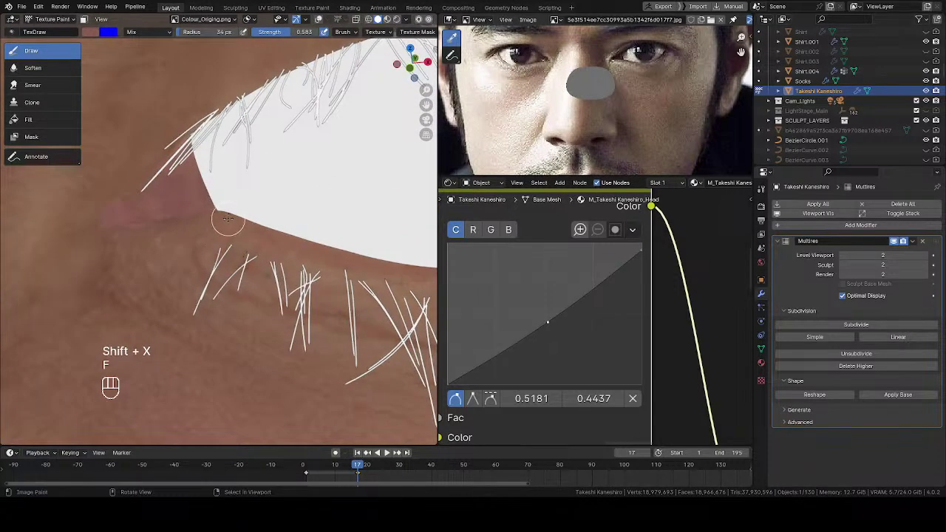
{"action": "key", "text": "f"}
{"action": "key", "text": "f"}
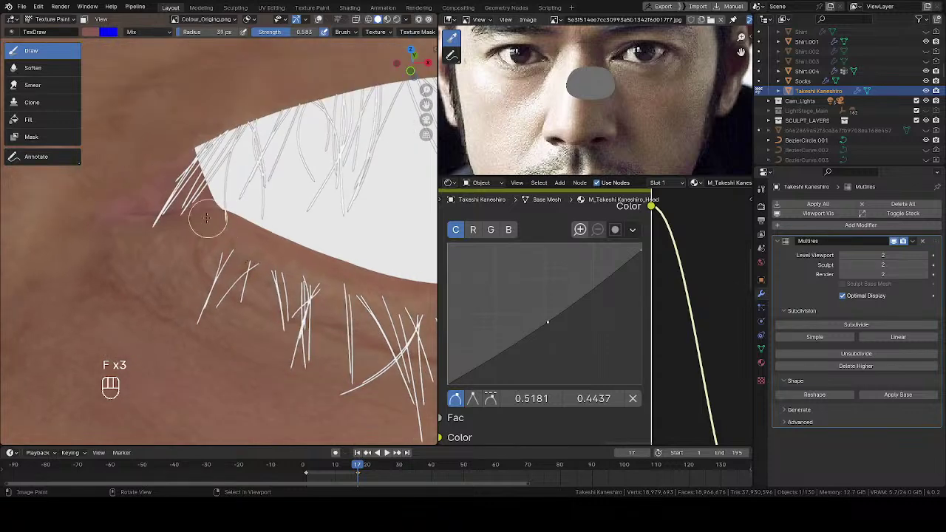
{"action": "middle_click_drag", "start_coordinate": [190, 214], "coordinate": [199, 218]}
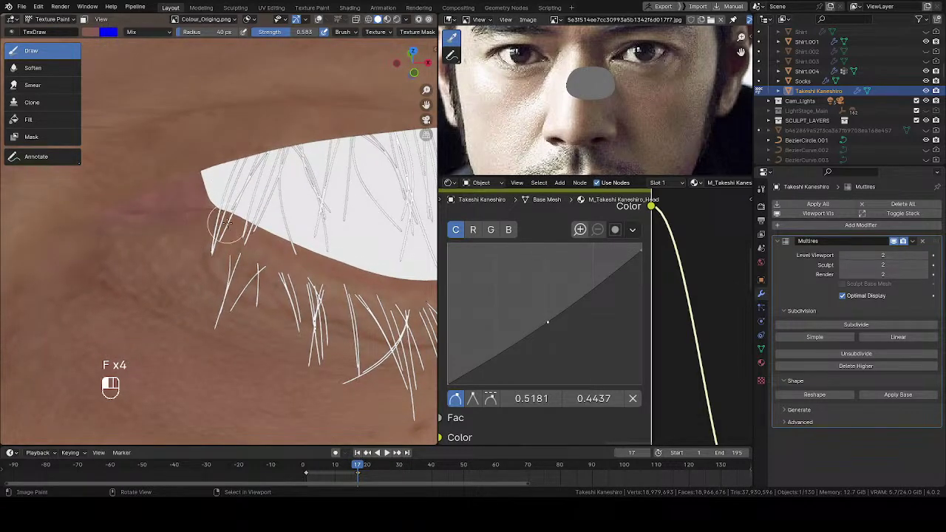
{"action": "middle_click_drag", "start_coordinate": [264, 244], "coordinate": [170, 225], "text": "shift"}
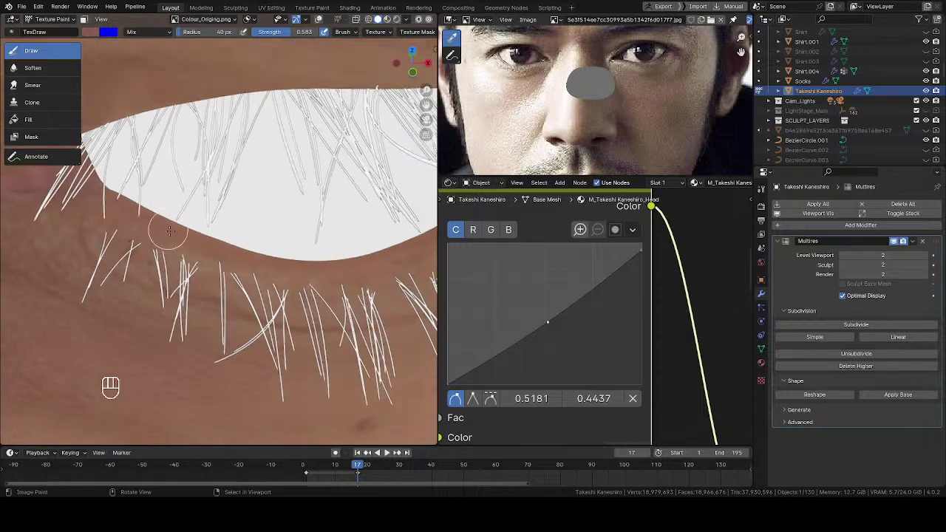
{"action": "key", "text": "f"}
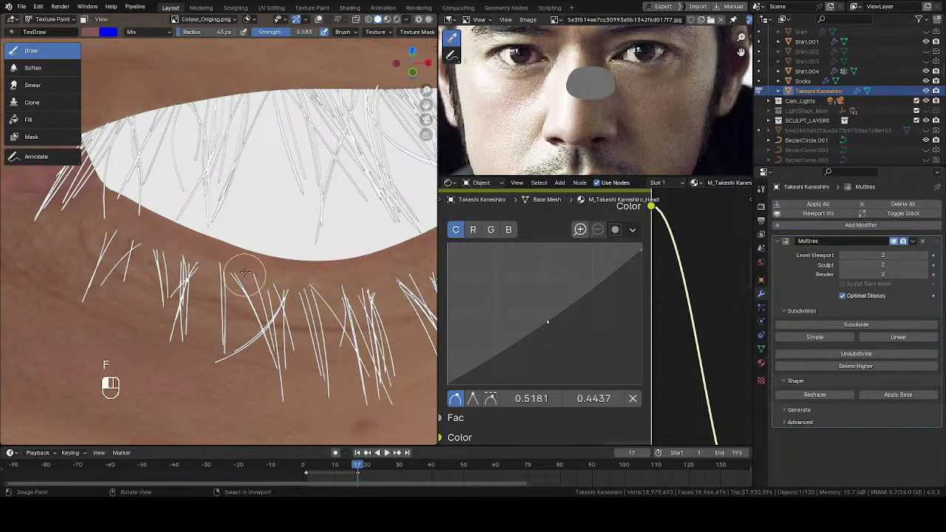
{"action": "mouse_move", "coordinate": [321, 273]}
{"action": "middle_mouse_down", "text": "shift"}
{"action": "mouse_move", "coordinate": [317, 188]}
{"action": "mouse_move", "coordinate": [233, 272]}
{"action": "middle_mouse_up", "text": "shift"}
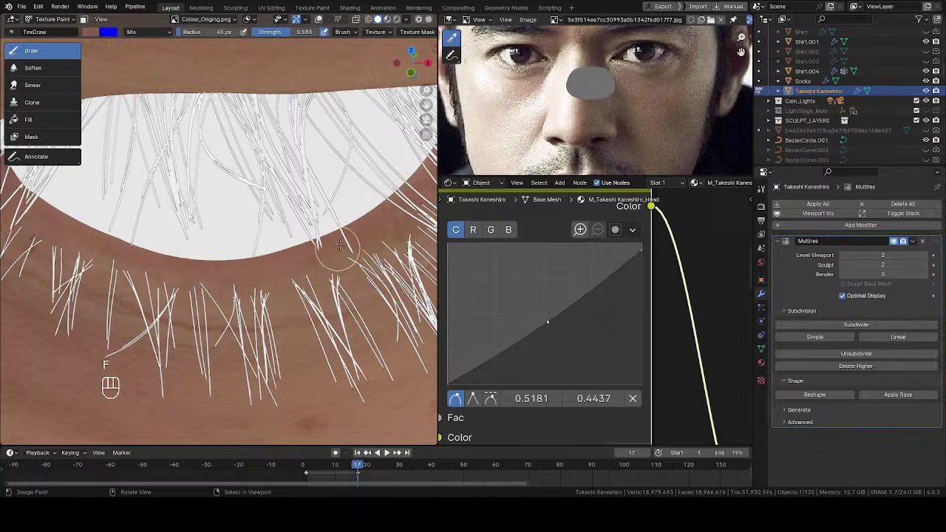
Blend the sampled color along the left eye's outer lower lid and around its outer corner, reducing the brush to 39 px
{"action": "middle_click_drag", "start_coordinate": [403, 215], "coordinate": [293, 224], "text": "shift"}
{"action": "left_click_drag", "start_coordinate": [311, 223], "coordinate": [372, 212]}
{"action": "middle_click_drag", "start_coordinate": [362, 200], "coordinate": [288, 206], "text": "shift"}
{"action": "mouse_move", "coordinate": [288, 207]}
{"action": "middle_mouse_down"}
{"action": "mouse_move", "coordinate": [277, 200]}
{"action": "mouse_move", "coordinate": [274, 174]}
{"action": "mouse_move", "coordinate": [287, 155]}
{"action": "middle_mouse_up"}
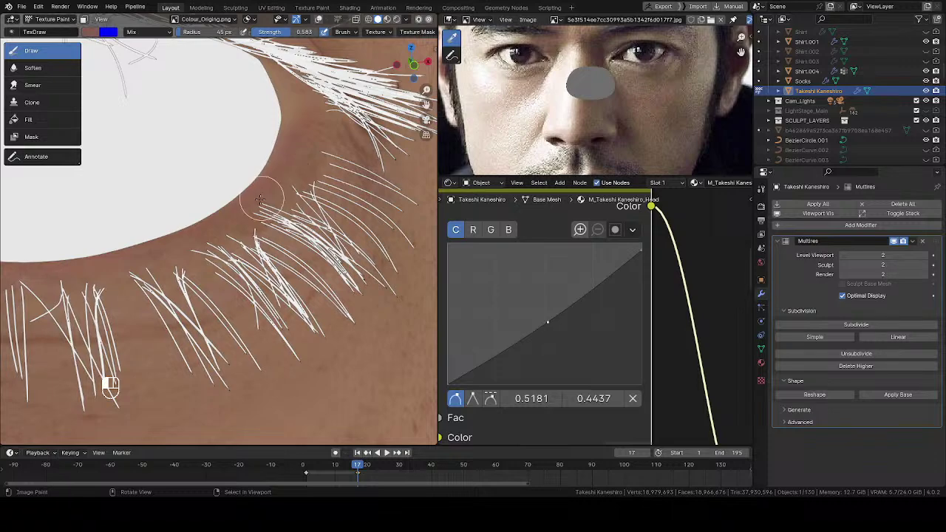
{"action": "middle_click_drag", "start_coordinate": [311, 127], "coordinate": [299, 126]}
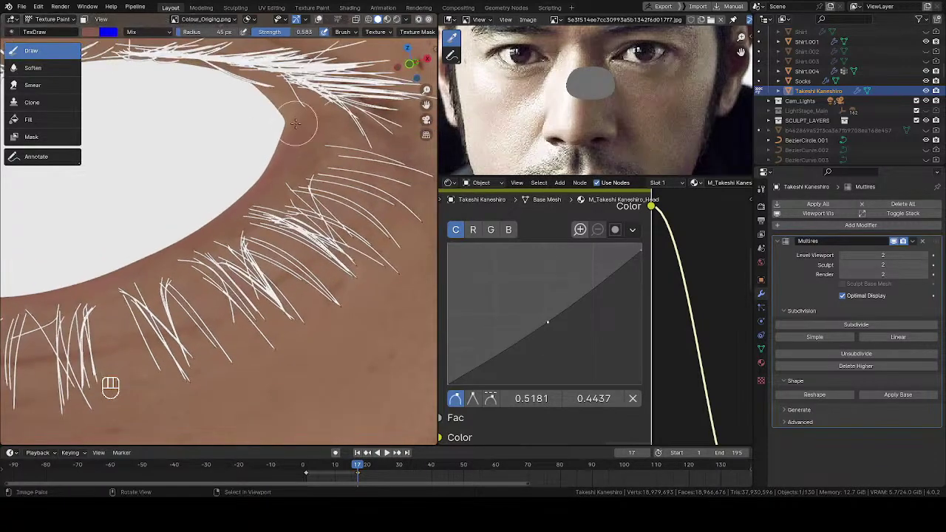
{"action": "key", "text": "f"}
{"action": "left_click", "coordinate": [291, 125]}
{"action": "left_click_drag", "start_coordinate": [282, 106], "coordinate": [299, 114]}
Paint the sampled color along the outer lower lid rim of the character's right eye
{"action": "middle_click_drag", "start_coordinate": [312, 142], "coordinate": [317, 325], "text": "ctrl"}
{"action": "mouse_move", "coordinate": [67, 289]}
{"action": "middle_mouse_down", "text": "shift"}
{"action": "mouse_move", "coordinate": [317, 230]}
{"action": "mouse_move", "coordinate": [316, 169]}
{"action": "mouse_move", "coordinate": [220, 243]}
{"action": "middle_mouse_up", "text": "shift"}
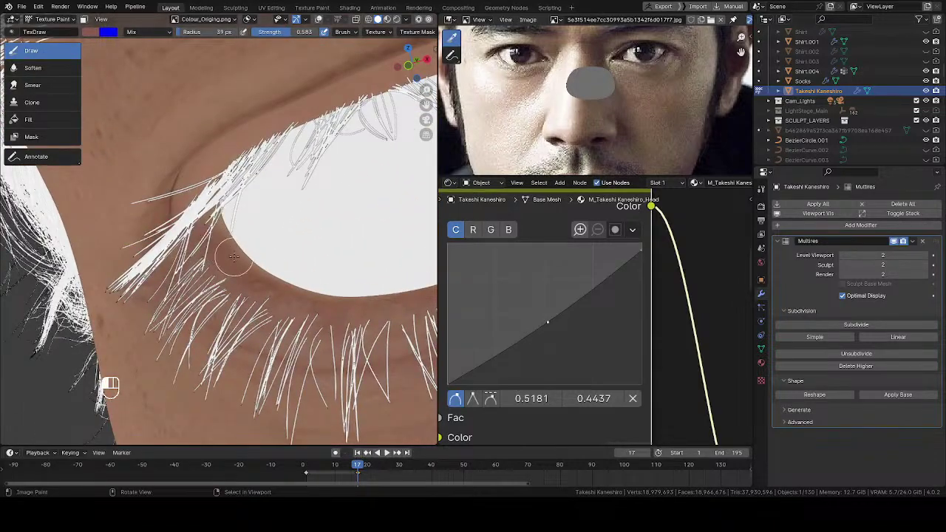
{"action": "left_click_drag", "start_coordinate": [287, 295], "coordinate": [297, 302]}
{"action": "mouse_move", "coordinate": [297, 301]}
{"action": "middle_mouse_down"}
{"action": "mouse_move", "coordinate": [229, 291]}
{"action": "mouse_move", "coordinate": [204, 272]}
{"action": "middle_mouse_up"}
{"action": "mouse_move", "coordinate": [204, 272]}
{"action": "left_mouse_down"}
{"action": "mouse_move", "coordinate": [184, 254]}
{"action": "mouse_move", "coordinate": [233, 277]}
{"action": "left_mouse_up"}
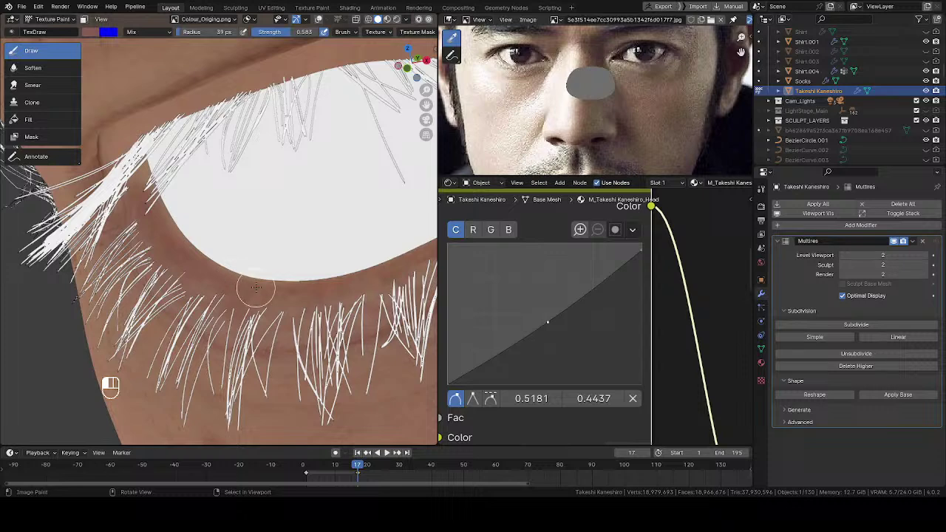
Continue the sampled color along the right eye's middle lower lid rim to its inner corner
{"action": "middle_click_drag", "start_coordinate": [274, 295], "coordinate": [251, 310]}
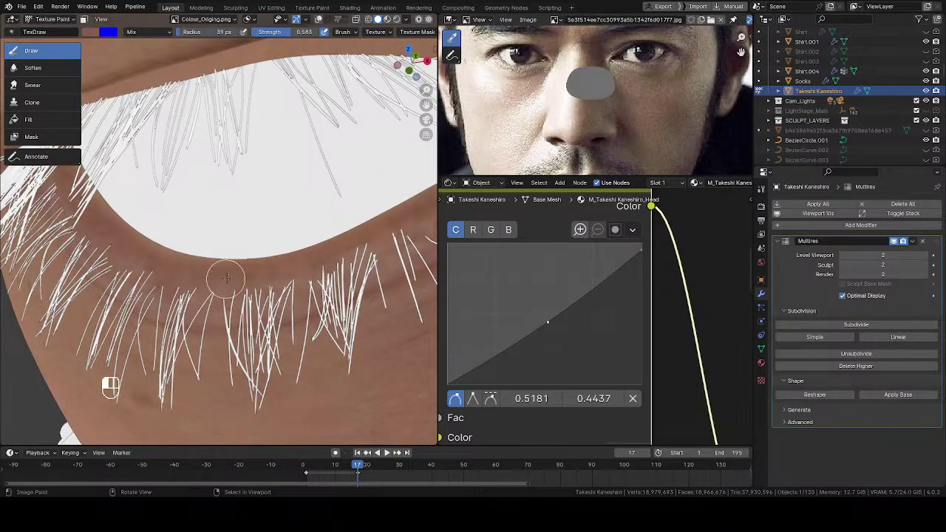
{"action": "left_click_drag", "start_coordinate": [293, 268], "coordinate": [355, 244]}
{"action": "mouse_move", "coordinate": [355, 243]}
{"action": "middle_mouse_down"}
{"action": "mouse_move", "coordinate": [350, 254]}
{"action": "mouse_move", "coordinate": [249, 264]}
{"action": "middle_mouse_up"}
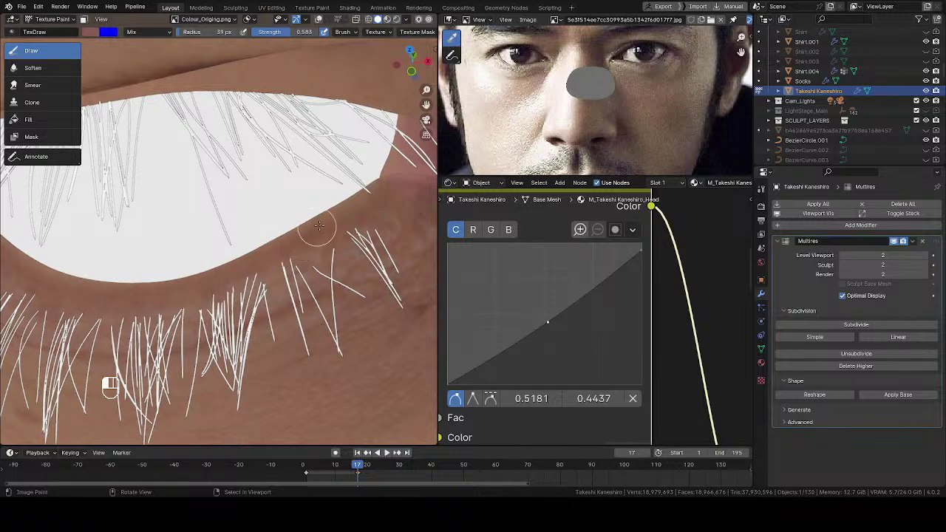
{"action": "middle_click_drag", "start_coordinate": [382, 192], "coordinate": [316, 203]}
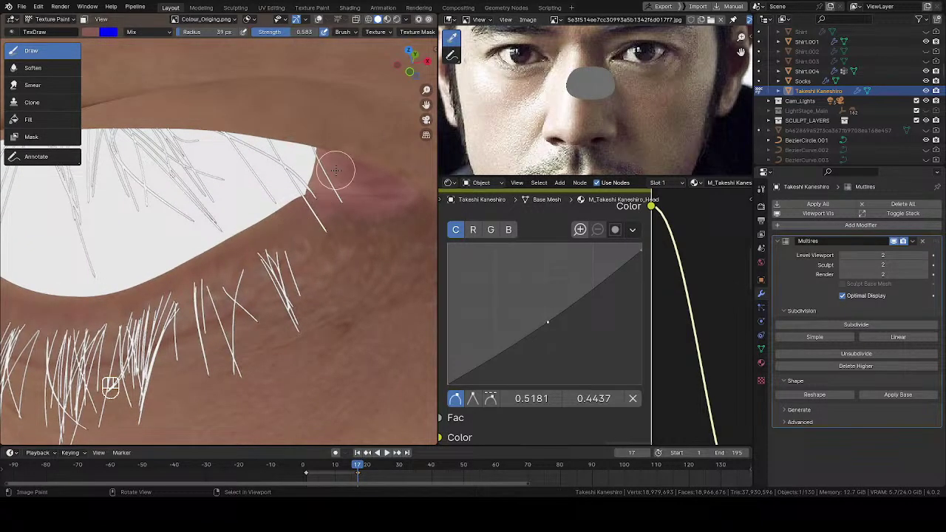
Save all modified images and return the head to Object Mode
{"action": "key", "text": "q"}
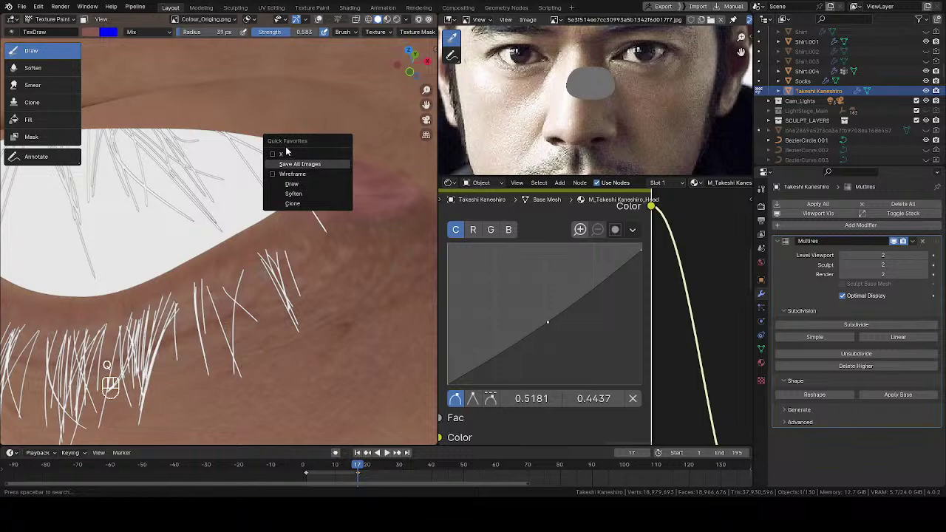
{"action": "key", "text": "Tab"}
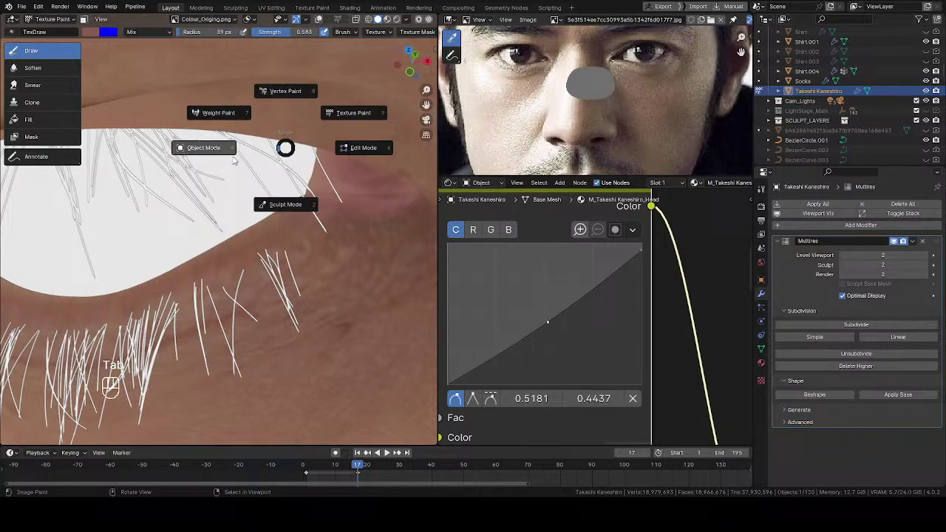
{"action": "left_click", "coordinate": [234, 161]}
Set the viewport lighting to MatCap and switch to Rendered shading to view the face from the front
{"action": "scroll", "coordinate": [359, 65], "scroll_direction": "down", "scroll_amount": 5}
{"action": "left_click", "coordinate": [415, 20]}
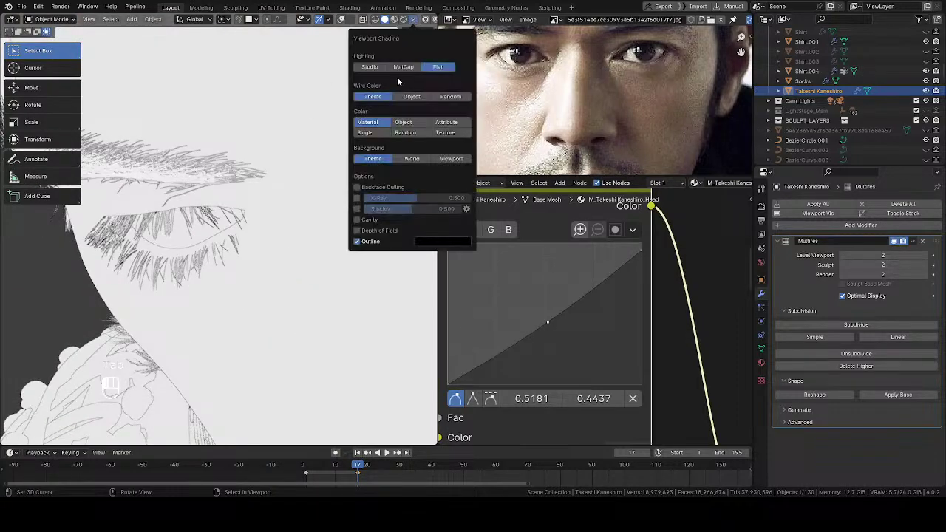
{"action": "left_click", "coordinate": [402, 65]}
{"action": "scroll", "coordinate": [208, 152], "scroll_direction": "down", "scroll_amount": 4}
{"action": "middle_click_drag", "start_coordinate": [207, 152], "coordinate": [229, 126]}
{"action": "scroll", "coordinate": [229, 155], "scroll_direction": "down", "scroll_amount": 2}
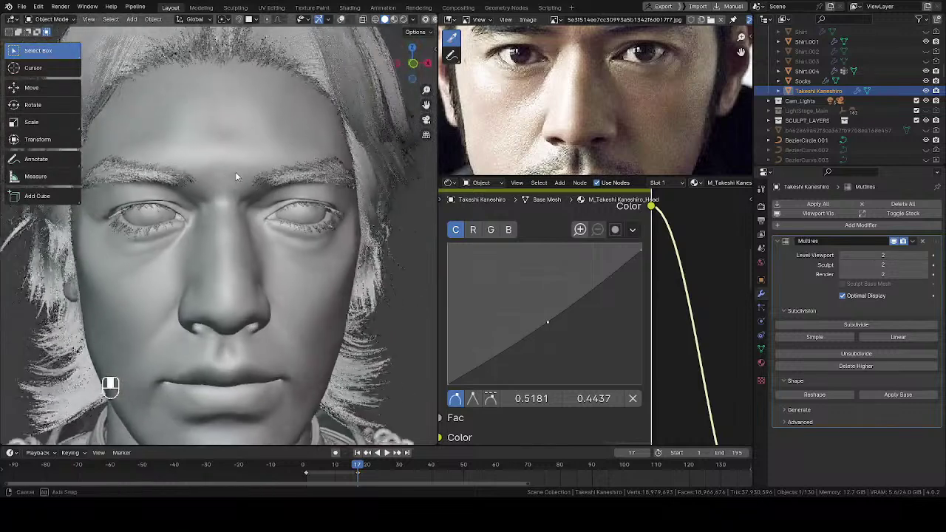
{"action": "key", "text": "z"}
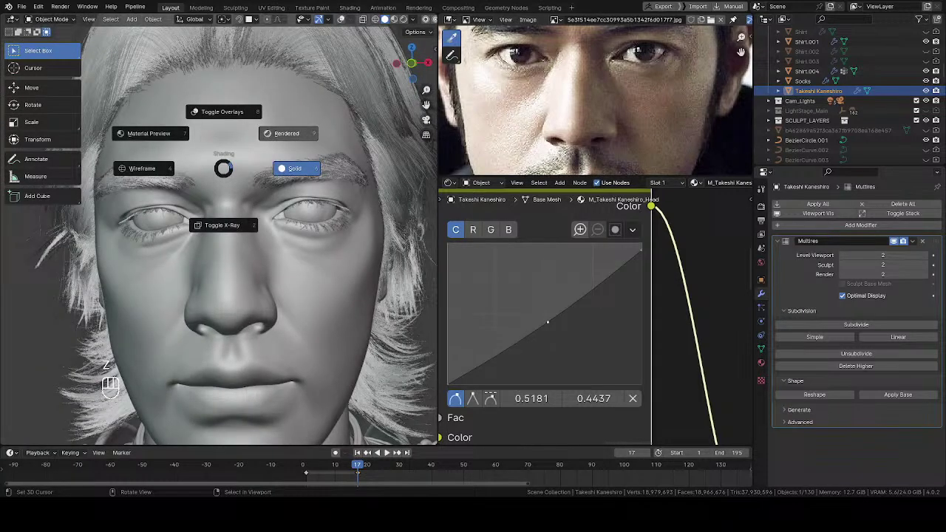
{"action": "left_click", "coordinate": [287, 134]}
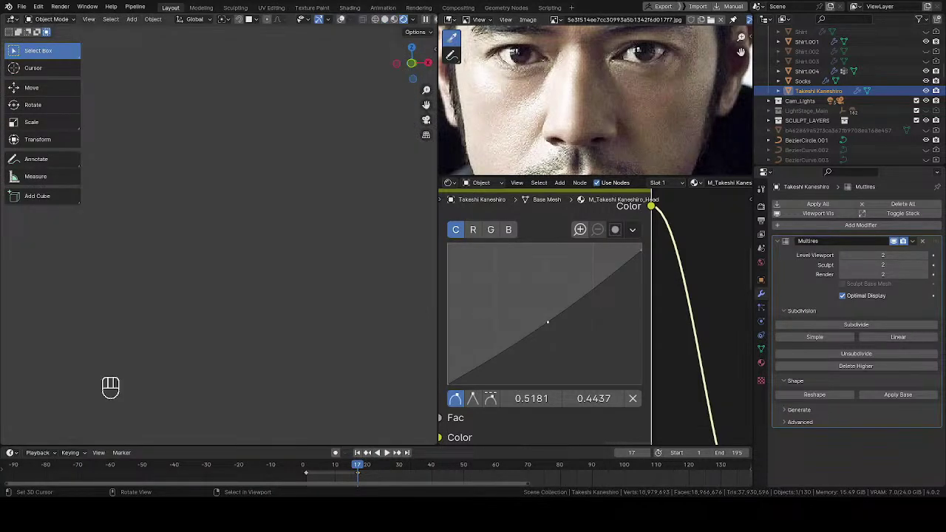
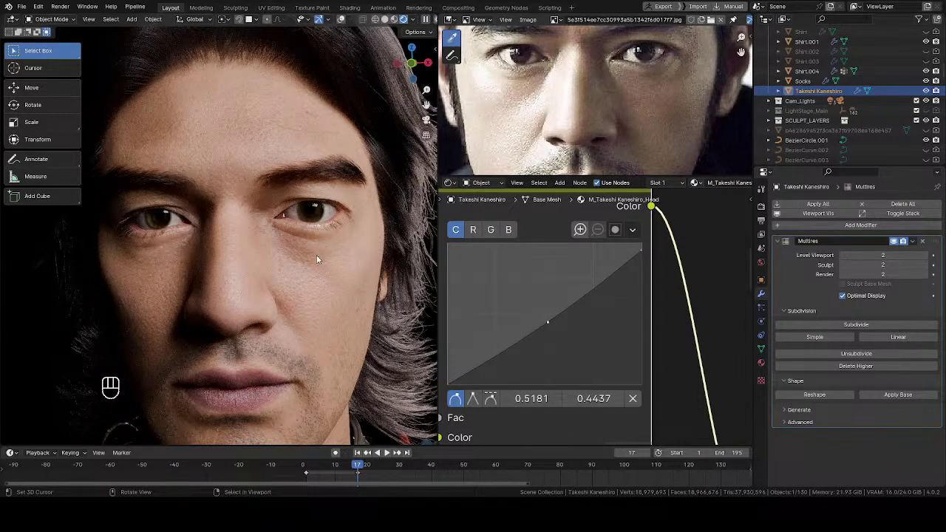
Examine the painted inner corner and lower lid of the character's left eye up close in the render
{"action": "middle_click_drag", "start_coordinate": [423, 254], "coordinate": [389, 254]}
{"action": "scroll", "coordinate": [370, 256], "scroll_direction": "up", "scroll_amount": 5}
{"action": "middle_click_drag", "start_coordinate": [184, 281], "coordinate": [169, 264], "text": "shift"}
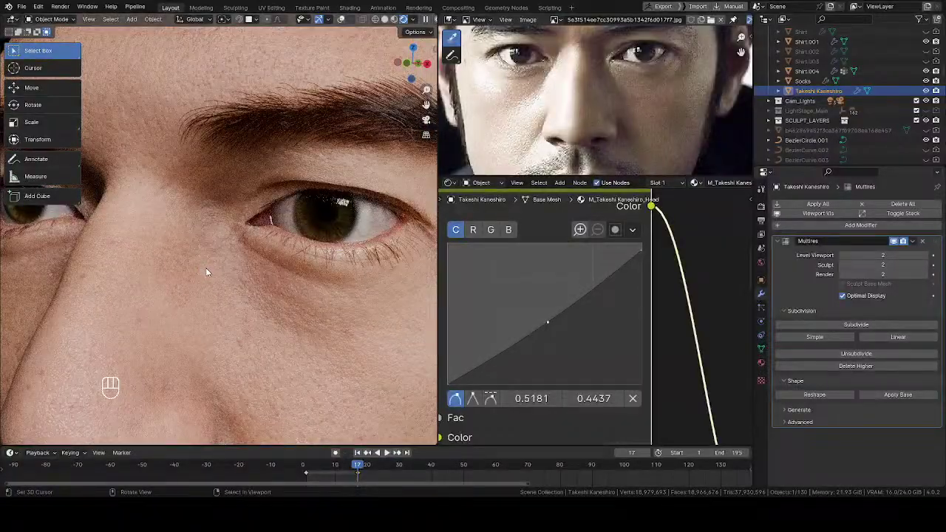
{"action": "middle_click_drag", "start_coordinate": [231, 264], "coordinate": [258, 232]}
{"action": "scroll", "coordinate": [288, 229], "scroll_direction": "up", "scroll_amount": 5}
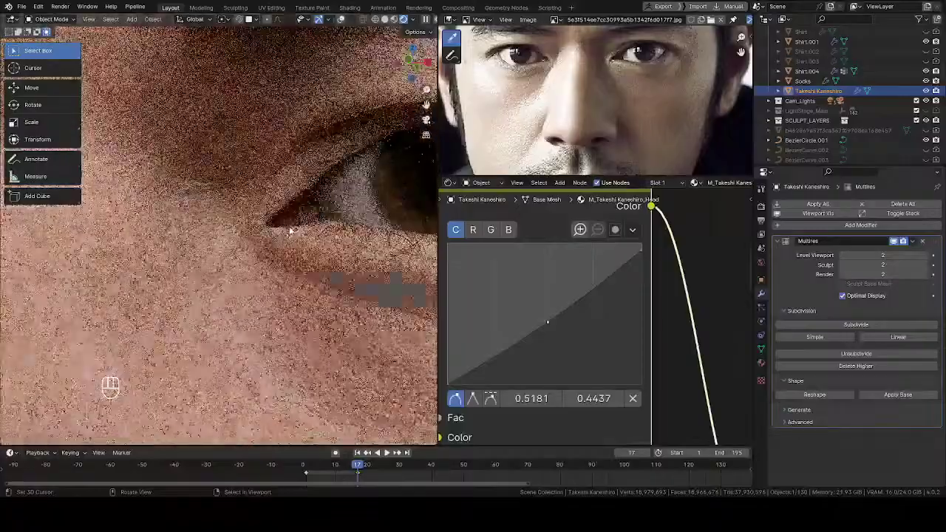
{"action": "scroll", "coordinate": [282, 242], "scroll_direction": "up", "scroll_amount": 4}
{"action": "middle_click_drag", "start_coordinate": [333, 232], "coordinate": [158, 312], "text": "shift"}
{"action": "scroll", "coordinate": [190, 263], "scroll_direction": "down", "scroll_amount": 3}
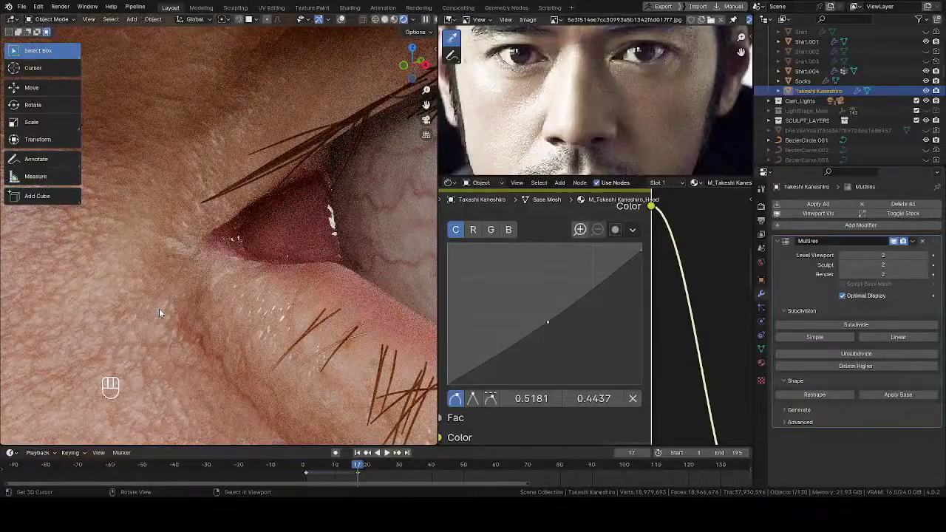
{"action": "scroll", "coordinate": [162, 309], "scroll_direction": "down", "scroll_amount": 7}
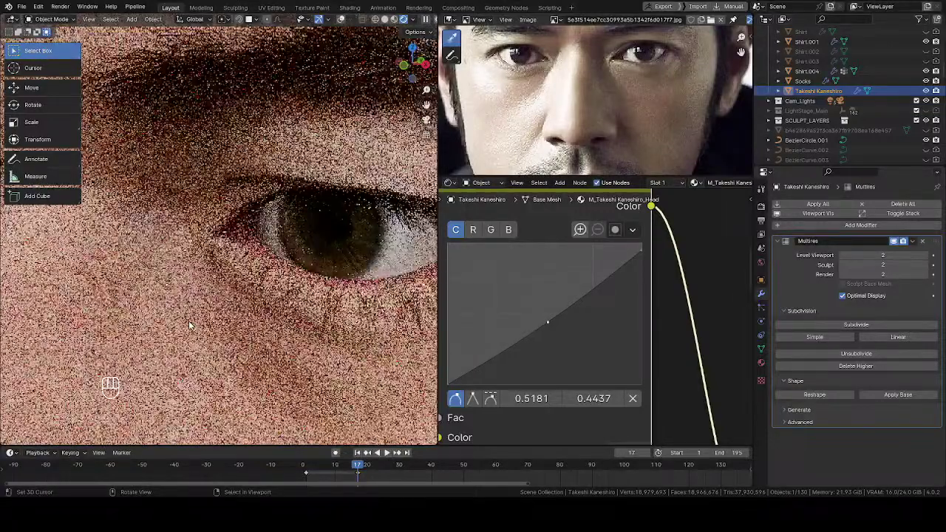
{"action": "middle_click_drag", "start_coordinate": [332, 310], "coordinate": [381, 304], "text": "shift"}
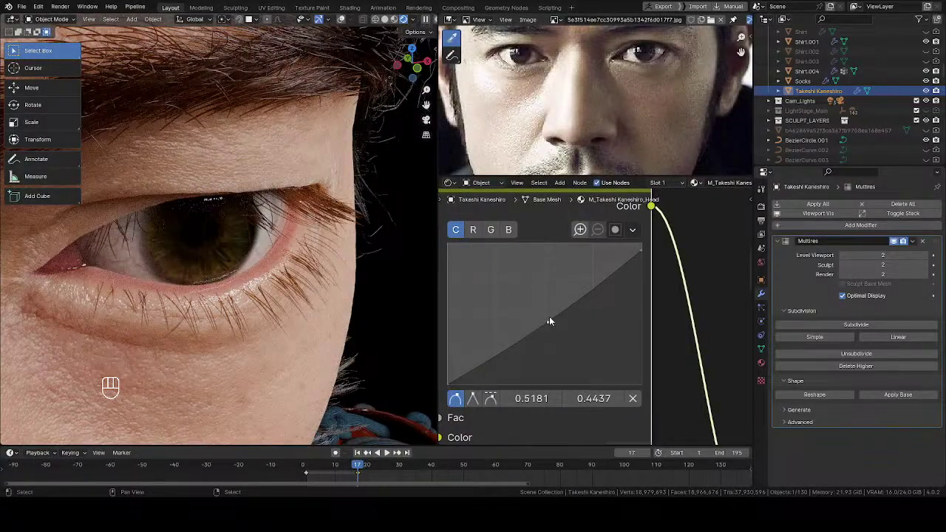
{"action": "scroll", "coordinate": [221, 281], "scroll_direction": "down", "scroll_amount": 3}
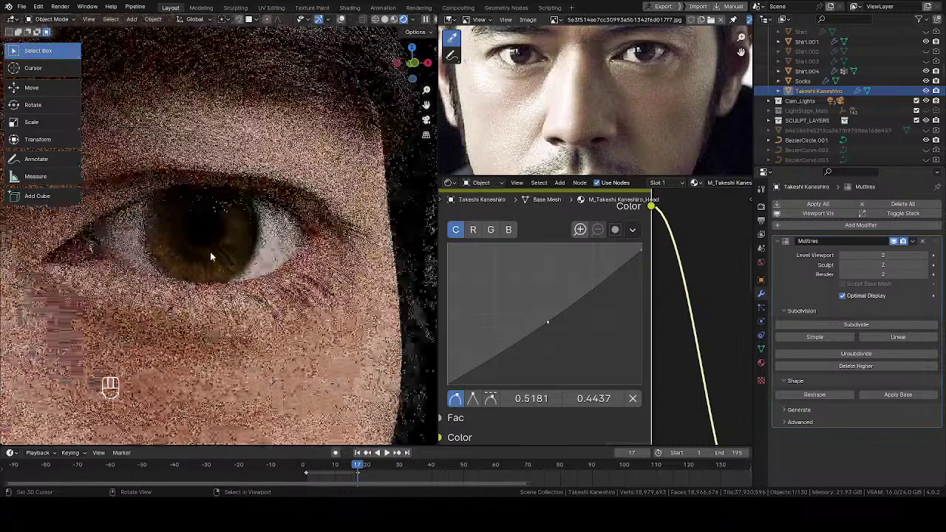
Switch the viewport to Solid shading and put the head in Texture Paint mode, framing the left eye's inner corner
{"action": "key", "text": "z"}
{"action": "left_click", "coordinate": [276, 254]}
{"action": "key", "text": "Tab"}
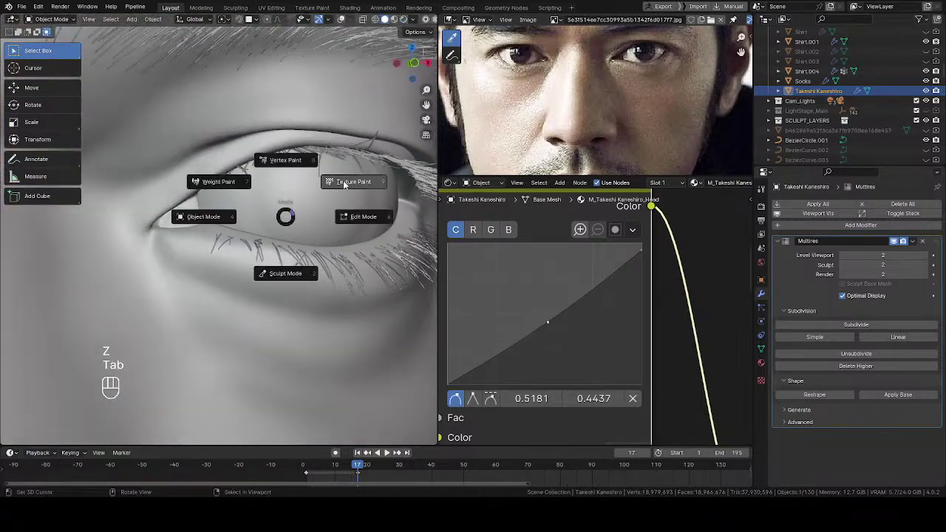
{"action": "left_click", "coordinate": [351, 183]}
{"action": "middle_click_drag", "start_coordinate": [163, 175], "coordinate": [197, 176], "text": "shift"}
{"action": "middle_click_drag", "start_coordinate": [264, 243], "coordinate": [219, 179], "text": "ctrl"}
{"action": "middle_click_drag", "start_coordinate": [119, 99], "coordinate": [172, 177]}
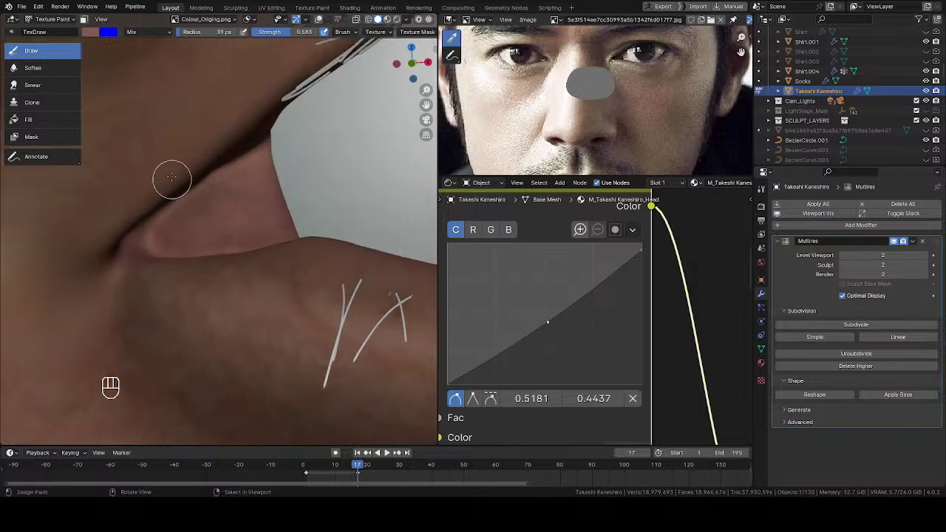
Lighten the brush color to a tan of about 0.642 red, 0.535 green and 0.456 blue, with a 51 px radius
{"action": "left_click", "coordinate": [90, 32]}
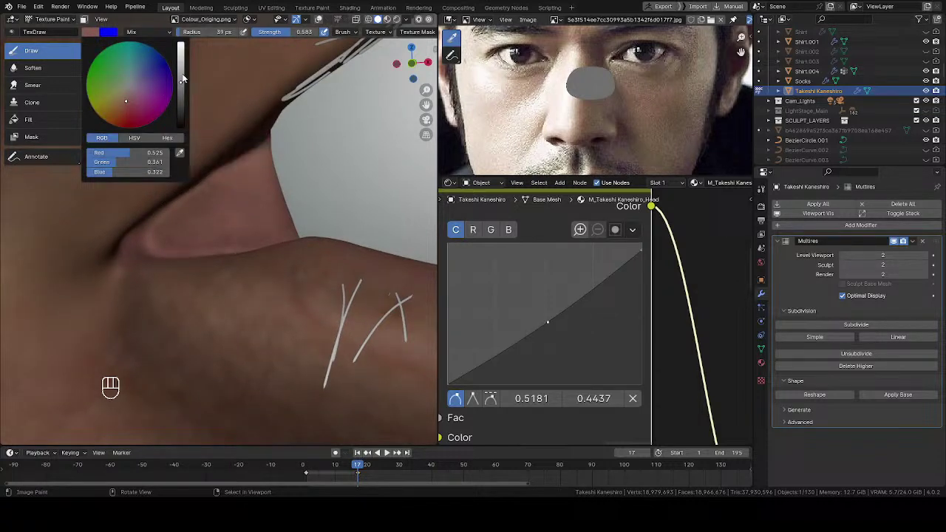
{"action": "left_click_drag", "start_coordinate": [181, 76], "coordinate": [181, 72]}
{"action": "left_click", "coordinate": [124, 95]}
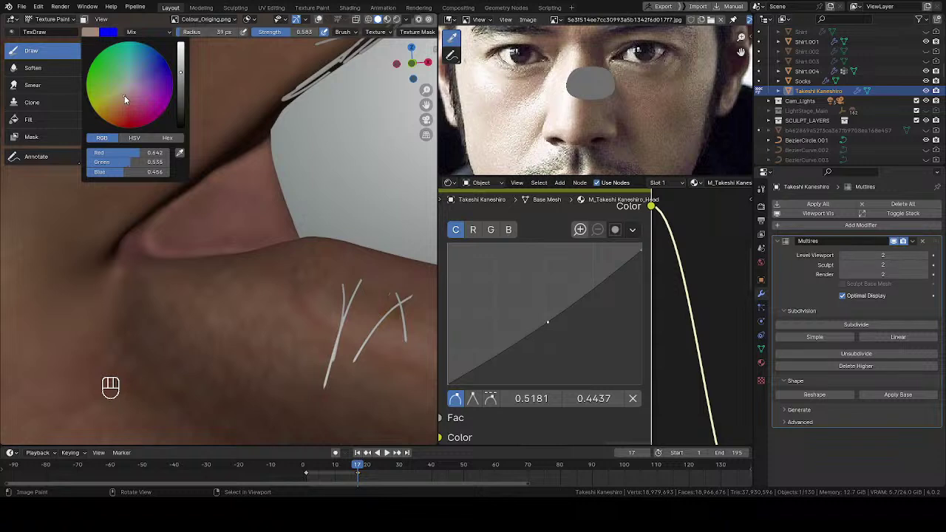
{"action": "key", "text": "f"}
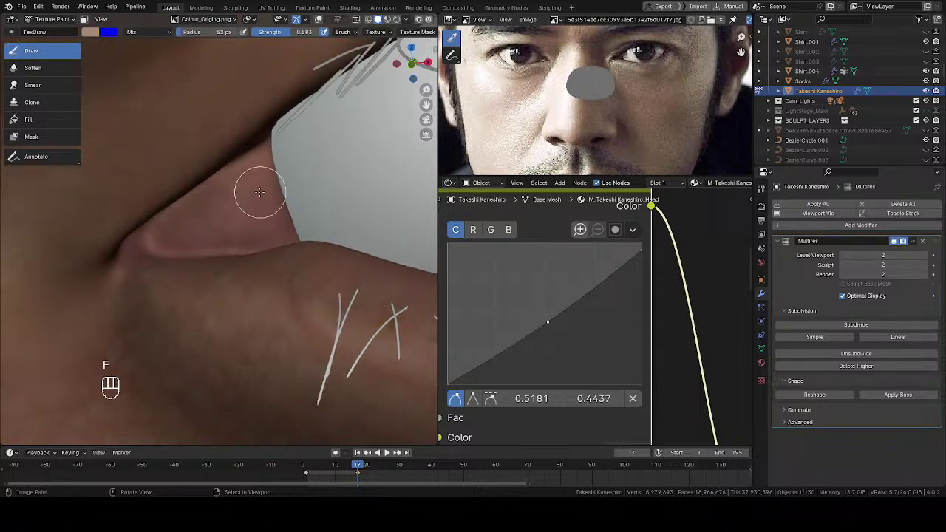
{"action": "mouse_move", "coordinate": [253, 194]}
{"action": "middle_mouse_down"}
{"action": "mouse_move", "coordinate": [196, 236]}
{"action": "mouse_move", "coordinate": [147, 238]}
{"action": "middle_mouse_up"}
{"action": "key", "text": "f"}
{"action": "key", "text": "f"}
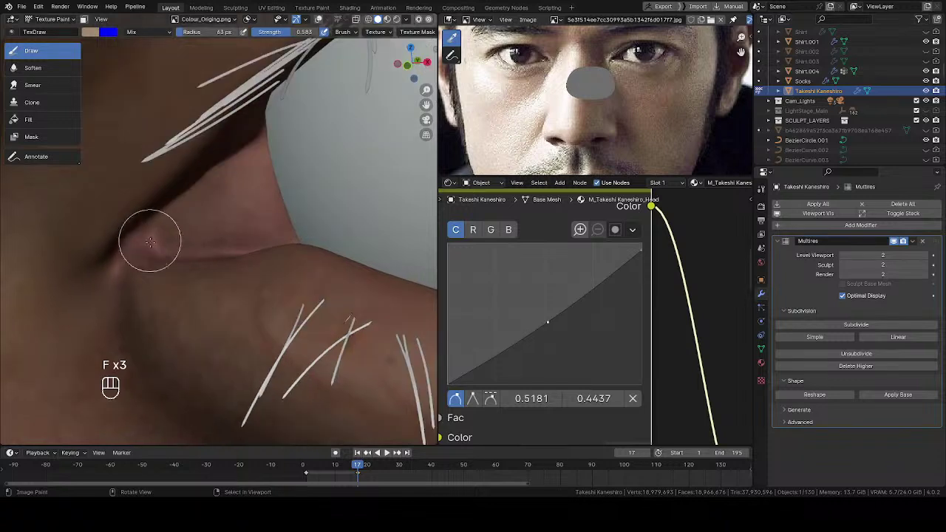
{"action": "key", "text": "f"}
Set the viewport lighting to Flat and paint the tan color lightly over the left eye's pink inner corner
{"action": "left_click", "coordinate": [406, 21]}
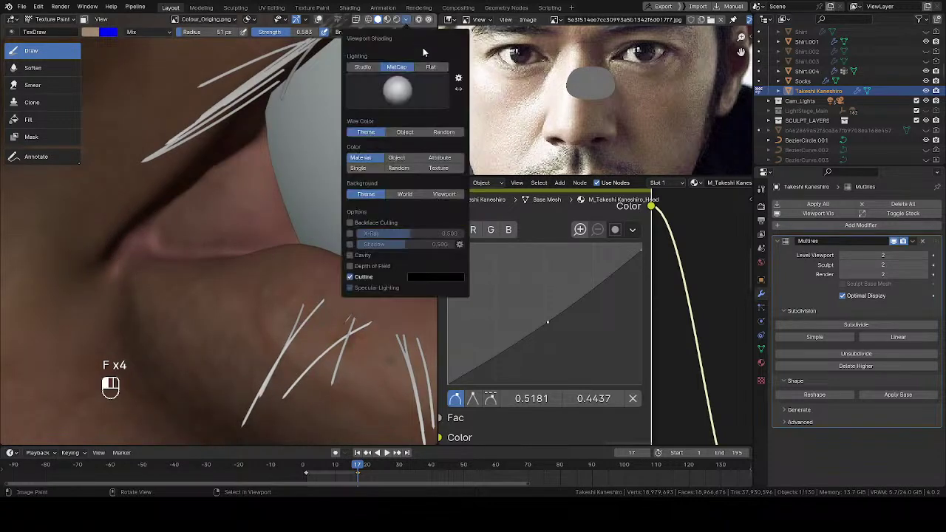
{"action": "left_click", "coordinate": [429, 65]}
{"action": "mouse_move", "coordinate": [152, 235]}
{"action": "middle_mouse_down", "text": "shift"}
{"action": "mouse_move", "coordinate": [202, 219]}
{"action": "mouse_move", "coordinate": [191, 217]}
{"action": "mouse_move", "coordinate": [207, 242]}
{"action": "mouse_move", "coordinate": [201, 251]}
{"action": "middle_mouse_up", "text": "shift"}
{"action": "key", "text": "f"}
{"action": "left_click_drag", "start_coordinate": [198, 253], "coordinate": [214, 251]}
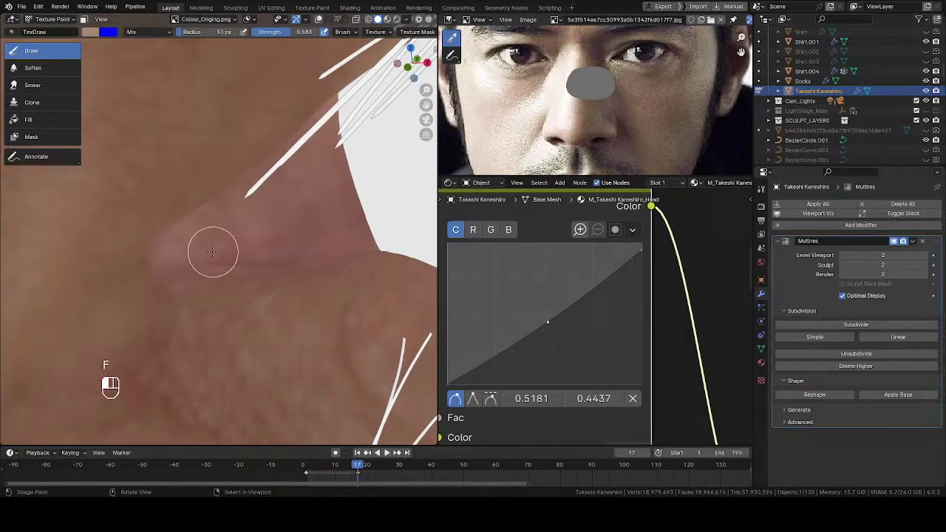
{"action": "key", "text": "f"}
{"action": "left_click", "coordinate": [235, 253]}
{"action": "mouse_move", "coordinate": [237, 254]}
{"action": "middle_mouse_down"}
{"action": "mouse_move", "coordinate": [256, 259]}
{"action": "mouse_move", "coordinate": [233, 268]}
{"action": "mouse_move", "coordinate": [336, 223]}
{"action": "mouse_move", "coordinate": [266, 215]}
{"action": "mouse_move", "coordinate": [292, 149]}
{"action": "mouse_move", "coordinate": [273, 167]}
{"action": "middle_mouse_up"}
{"action": "key", "text": "f"}
{"action": "key", "text": "f"}
{"action": "key", "text": "f"}
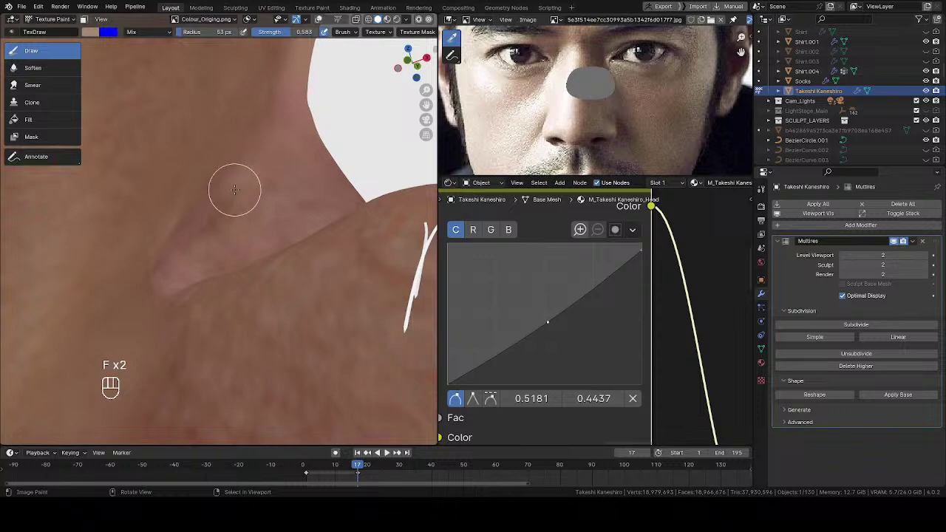
{"action": "mouse_move", "coordinate": [197, 234]}
{"action": "middle_mouse_down"}
{"action": "mouse_move", "coordinate": [248, 155]}
{"action": "mouse_move", "coordinate": [258, 182]}
{"action": "mouse_move", "coordinate": [329, 196]}
{"action": "middle_mouse_up"}
{"action": "key", "text": "f"}
Paint the same tan over the pink inner corner of the character's right eye with a brush radius of about 71 to 81 px
{"action": "scroll", "coordinate": [329, 196], "scroll_direction": "down", "scroll_amount": 5}
{"action": "mouse_move", "coordinate": [81, 289]}
{"action": "middle_mouse_down", "text": "shift"}
{"action": "mouse_move", "coordinate": [277, 262]}
{"action": "mouse_move", "coordinate": [270, 199]}
{"action": "mouse_move", "coordinate": [225, 206]}
{"action": "mouse_move", "coordinate": [231, 245]}
{"action": "middle_mouse_up", "text": "shift"}
{"action": "scroll", "coordinate": [276, 262], "scroll_direction": "up", "scroll_amount": 4}
{"action": "scroll", "coordinate": [224, 206], "scroll_direction": "up", "scroll_amount": 4}
{"action": "key", "text": "f"}
{"action": "left_click", "coordinate": [219, 273]}
{"action": "middle_click_drag", "start_coordinate": [188, 271], "coordinate": [210, 219]}
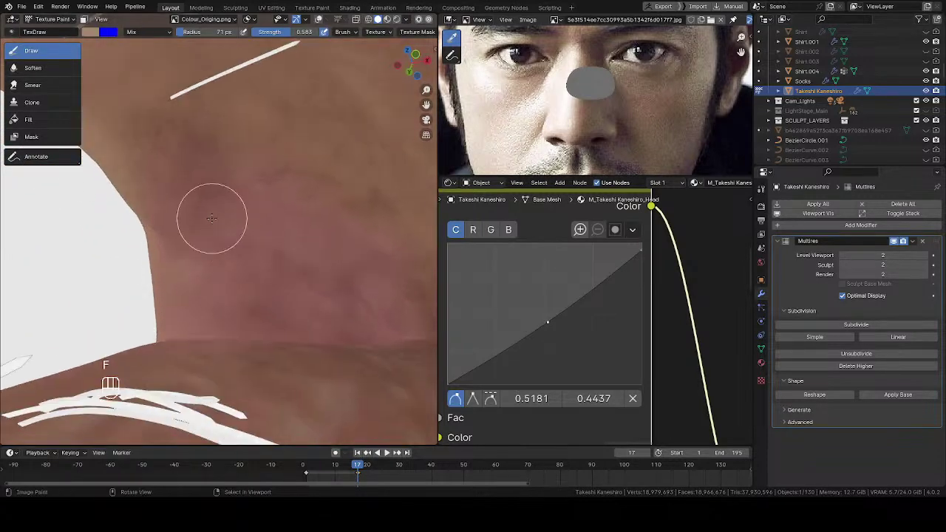
{"action": "mouse_move", "coordinate": [184, 266]}
{"action": "left_mouse_down"}
{"action": "mouse_move", "coordinate": [171, 263]}
{"action": "mouse_move", "coordinate": [194, 237]}
{"action": "mouse_move", "coordinate": [220, 283]}
{"action": "left_mouse_up"}
{"action": "key", "text": "f"}
{"action": "left_click", "coordinate": [215, 212]}
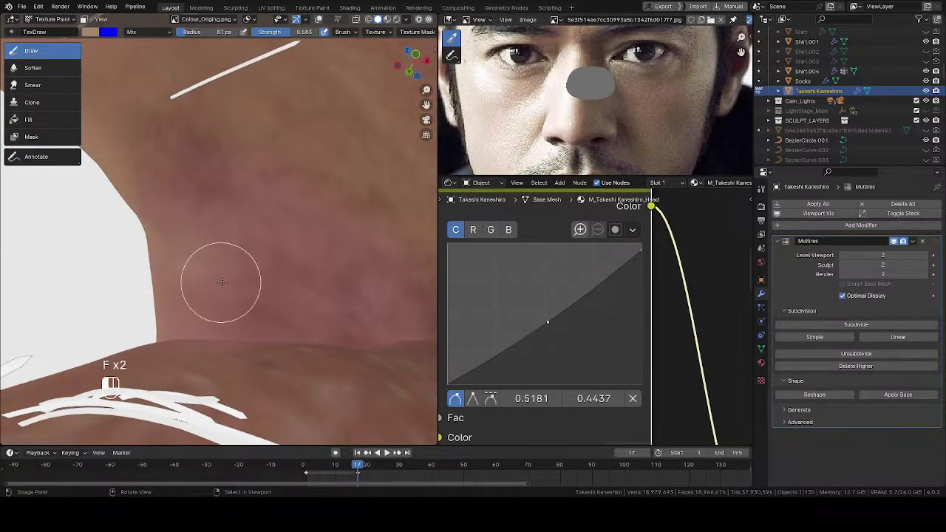
{"action": "middle_click_drag", "start_coordinate": [219, 282], "coordinate": [243, 283]}
{"action": "mouse_move", "coordinate": [250, 280]}
{"action": "left_mouse_down"}
{"action": "mouse_move", "coordinate": [285, 276]}
{"action": "mouse_move", "coordinate": [286, 291]}
{"action": "left_mouse_up"}
Continue the tan strokes along the right eye's inner corner where it borders the eyeball
{"action": "middle_click_drag", "start_coordinate": [287, 291], "coordinate": [248, 201], "text": "shift"}
{"action": "middle_click_drag", "start_coordinate": [248, 201], "coordinate": [229, 223]}
{"action": "left_click_drag", "start_coordinate": [172, 227], "coordinate": [146, 188]}
{"action": "mouse_move", "coordinate": [154, 234]}
{"action": "middle_mouse_down"}
{"action": "mouse_move", "coordinate": [169, 260]}
{"action": "mouse_move", "coordinate": [183, 250]}
{"action": "middle_mouse_up"}
{"action": "key", "text": "f"}
{"action": "left_click", "coordinate": [183, 259]}
{"action": "left_click_drag", "start_coordinate": [148, 261], "coordinate": [235, 258]}
{"action": "mouse_move", "coordinate": [237, 257]}
{"action": "middle_mouse_down"}
{"action": "mouse_move", "coordinate": [313, 207]}
{"action": "mouse_move", "coordinate": [293, 150]}
{"action": "mouse_move", "coordinate": [337, 169]}
{"action": "mouse_move", "coordinate": [344, 200]}
{"action": "mouse_move", "coordinate": [320, 294]}
{"action": "middle_mouse_up"}
Blend the remaining pink area at the right eye's inner corner with a 72 px brush
{"action": "key", "text": "f"}
{"action": "left_click", "coordinate": [262, 235]}
{"action": "key", "text": "f"}
{"action": "left_click", "coordinate": [333, 251]}
{"action": "key", "text": "f"}
{"action": "left_click", "coordinate": [295, 280]}
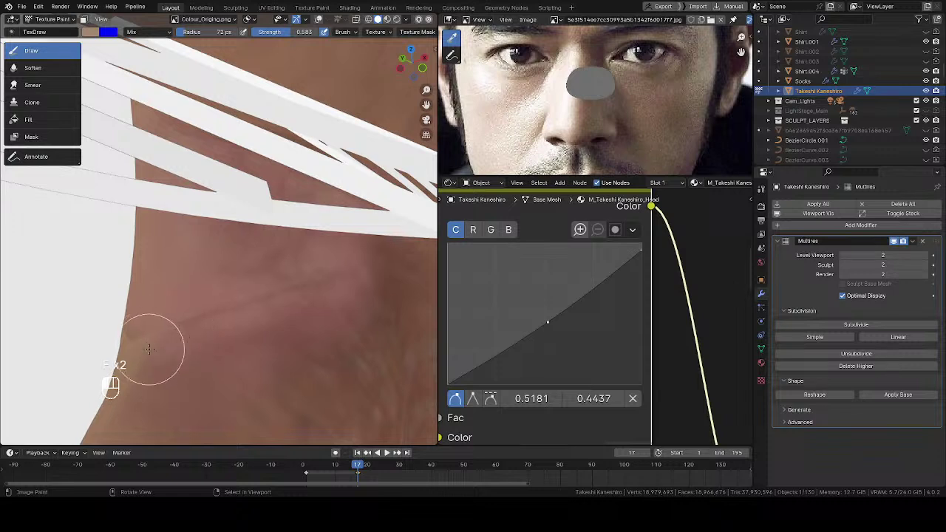
{"action": "middle_click_drag", "start_coordinate": [163, 327], "coordinate": [211, 262]}
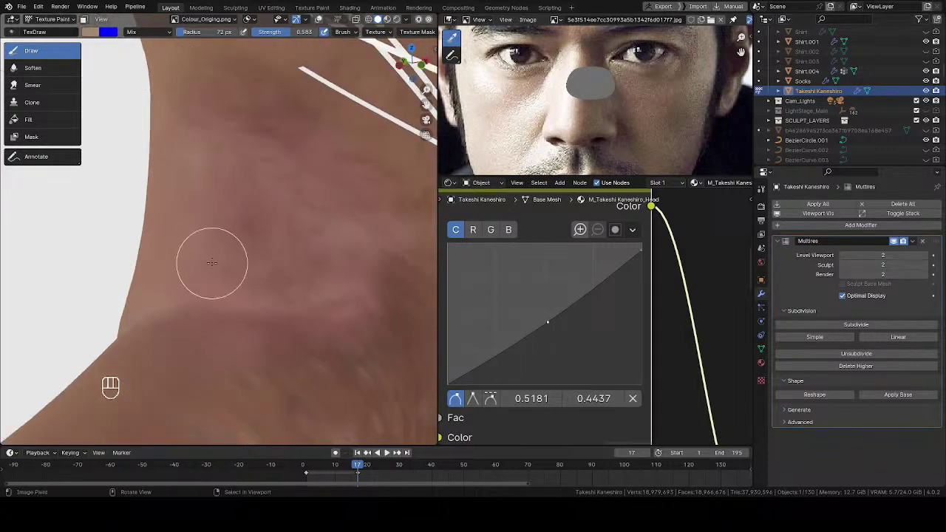
{"action": "middle_click_drag", "start_coordinate": [302, 252], "coordinate": [334, 181]}
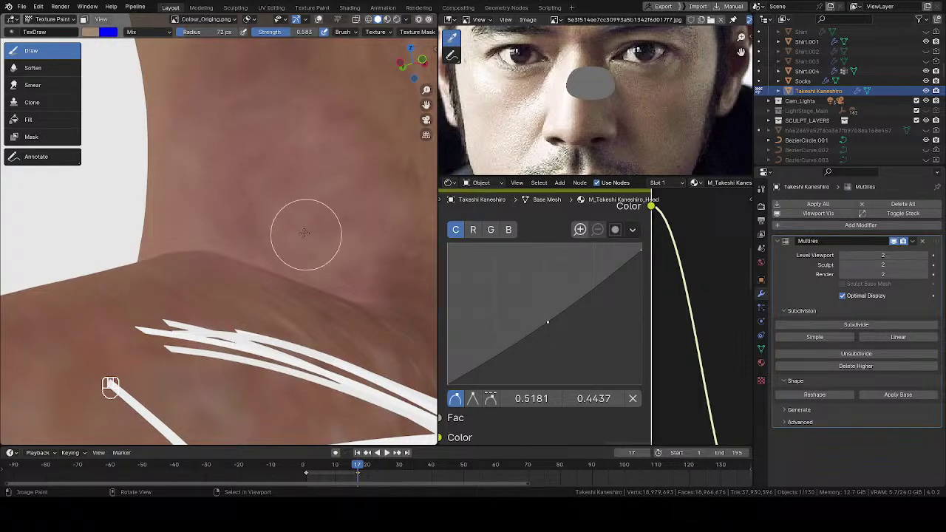
{"action": "left_click_drag", "start_coordinate": [238, 188], "coordinate": [272, 204]}
{"action": "middle_click_drag", "start_coordinate": [275, 206], "coordinate": [322, 201]}
Save all modified images and return the head to Object Mode
{"action": "middle_click_drag", "start_coordinate": [322, 201], "coordinate": [224, 220], "text": "ctrl"}
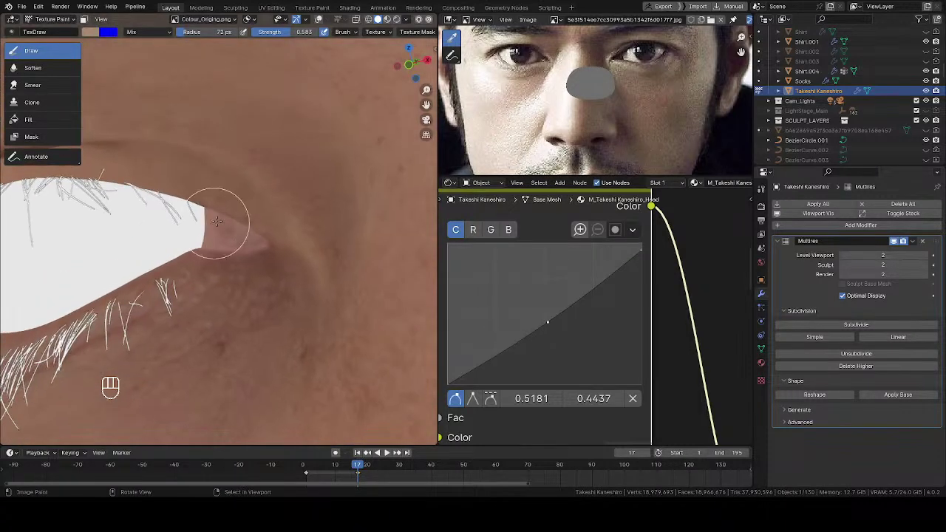
{"action": "key", "text": "q"}
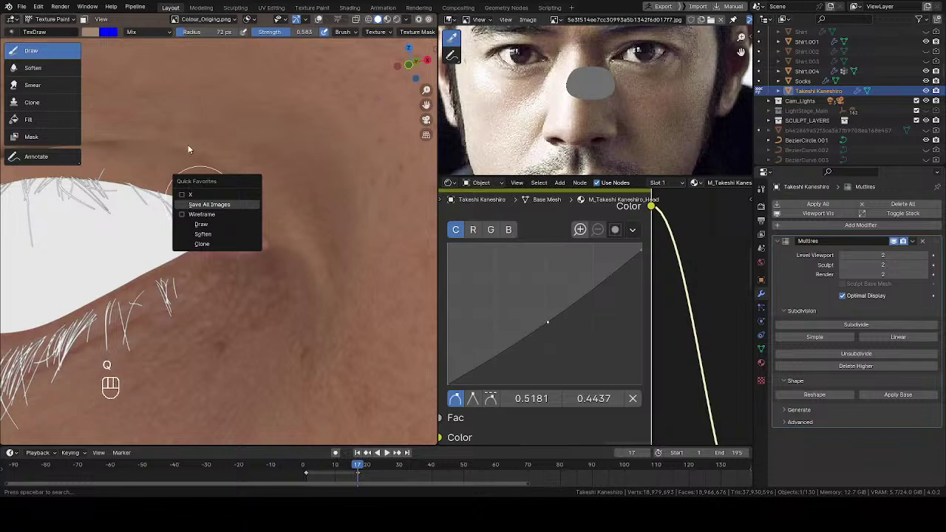
{"action": "middle_click_drag", "start_coordinate": [254, 201], "coordinate": [248, 290], "text": "ctrl"}
{"action": "middle_click_drag", "start_coordinate": [248, 214], "coordinate": [246, 177]}
{"action": "key", "text": "Tab"}
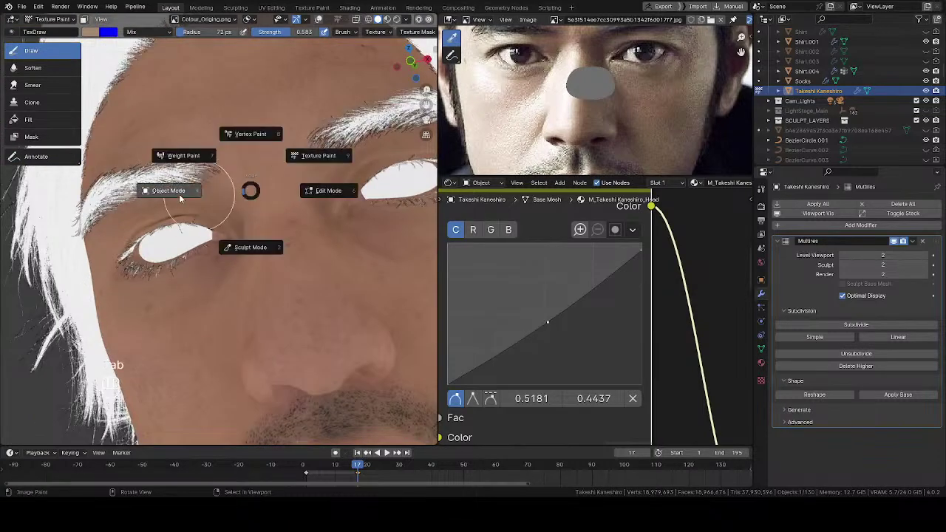
{"action": "left_click", "coordinate": [192, 195]}
Set the viewport lighting back to MatCap and show the bust from the front in Rendered shading
{"action": "scroll", "coordinate": [368, 71], "scroll_direction": "down", "scroll_amount": 4}
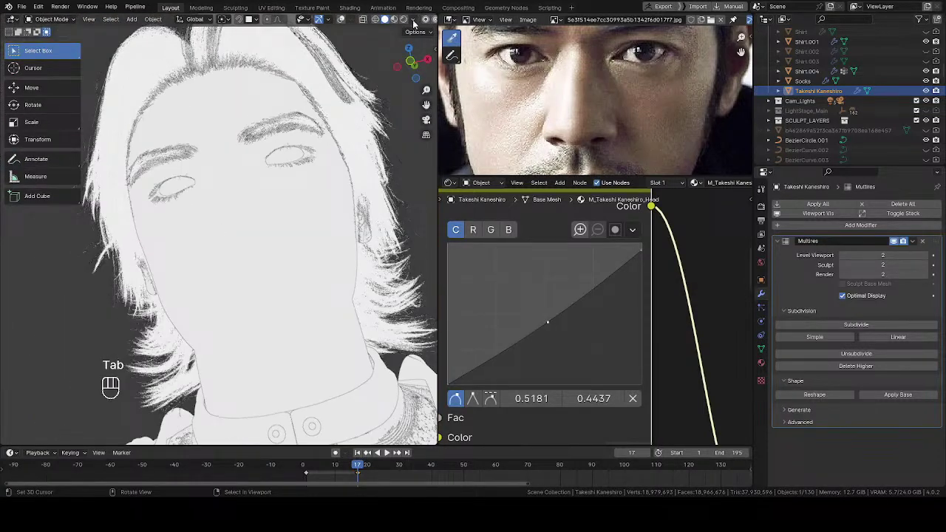
{"action": "left_click", "coordinate": [414, 22]}
{"action": "left_click", "coordinate": [403, 69]}
{"action": "middle_click_drag", "start_coordinate": [254, 212], "coordinate": [259, 267], "text": "ctrl"}
{"action": "mouse_move", "coordinate": [258, 268]}
{"action": "middle_mouse_down"}
{"action": "mouse_move", "coordinate": [271, 257]}
{"action": "mouse_move", "coordinate": [289, 141]}
{"action": "middle_mouse_up"}
{"action": "key", "text": "z"}
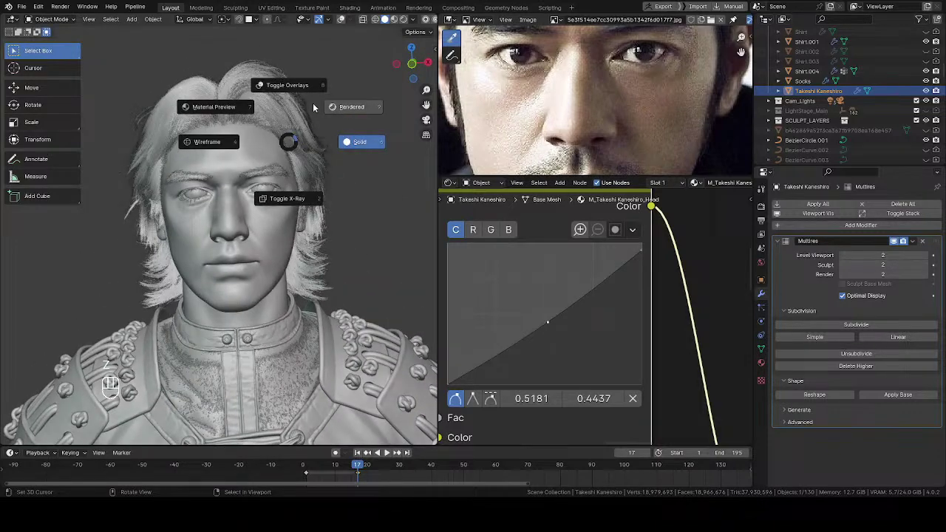
{"action": "left_click", "coordinate": [313, 108]}
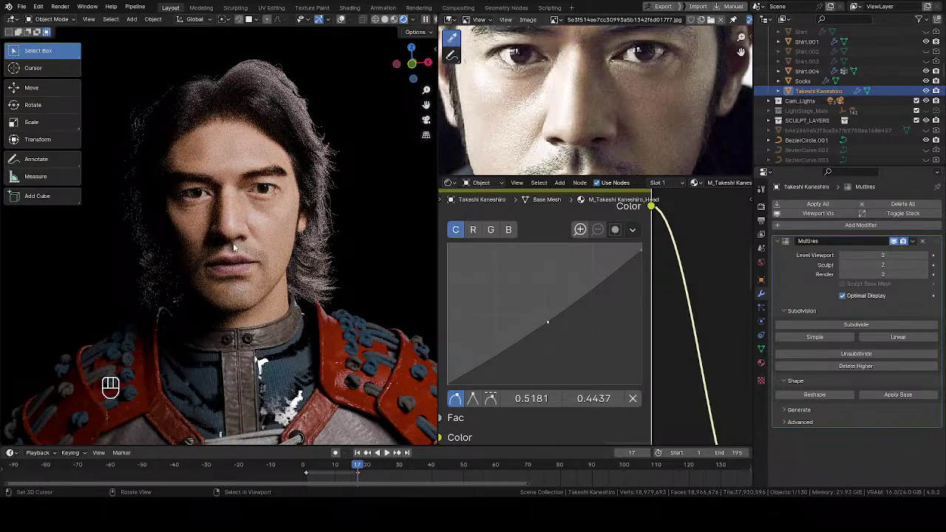
Enlarge the reference photo view and compare the rendered face with it from several angles
{"action": "middle_click_drag", "start_coordinate": [231, 244], "coordinate": [215, 245]}
{"action": "scroll", "coordinate": [618, 116], "scroll_direction": "down", "scroll_amount": 2}
{"action": "scroll", "coordinate": [615, 123], "scroll_direction": "up", "scroll_amount": 1}
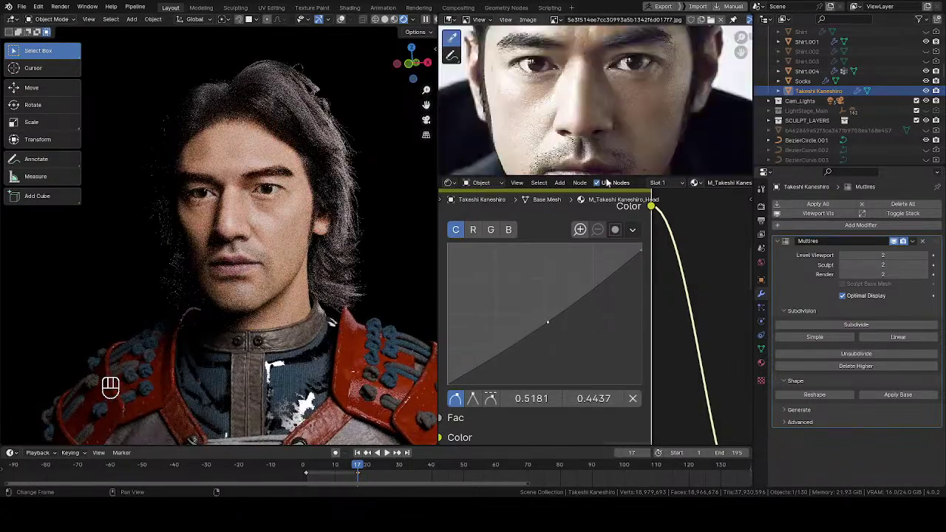
{"action": "left_click_drag", "start_coordinate": [608, 178], "coordinate": [608, 300]}
{"action": "mouse_move", "coordinate": [325, 198]}
{"action": "middle_mouse_down"}
{"action": "mouse_move", "coordinate": [348, 185]}
{"action": "mouse_move", "coordinate": [332, 193]}
{"action": "middle_mouse_up"}
{"action": "middle_click_drag", "start_coordinate": [226, 251], "coordinate": [237, 251]}
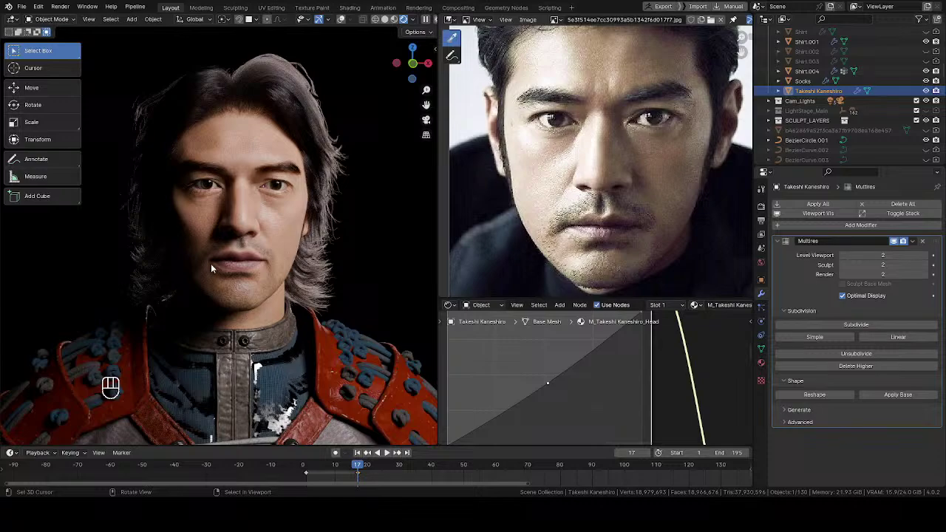
{"action": "middle_click_drag", "start_coordinate": [247, 266], "coordinate": [255, 301]}
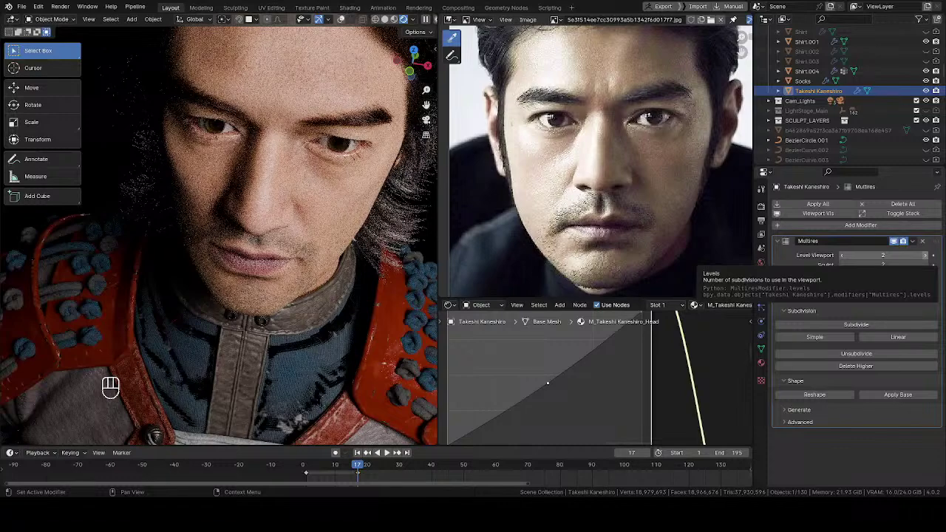
Open the reference photo of the face with closed eyes and compare its mouth and stubble with the render in three-quarter view
{"action": "left_click_drag", "start_coordinate": [661, 176], "coordinate": [664, 178]}
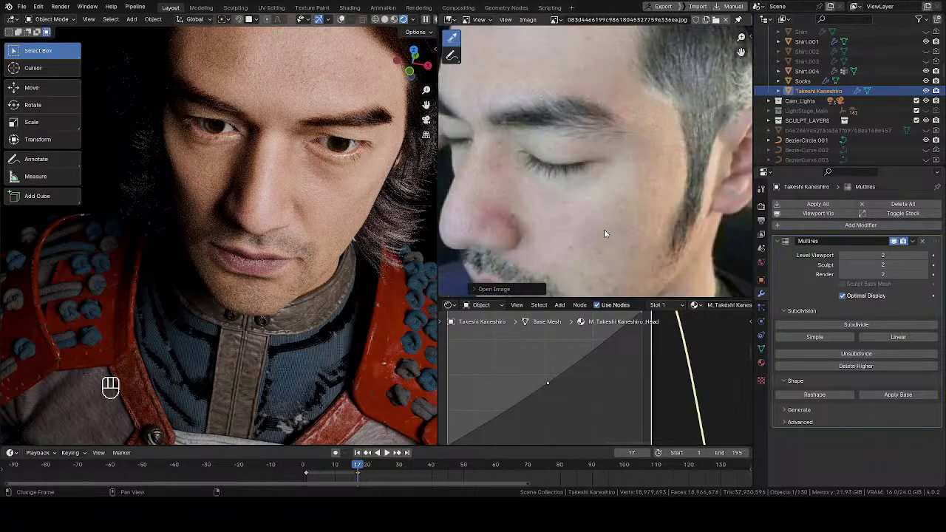
{"action": "middle_click_drag", "start_coordinate": [603, 229], "coordinate": [667, 112]}
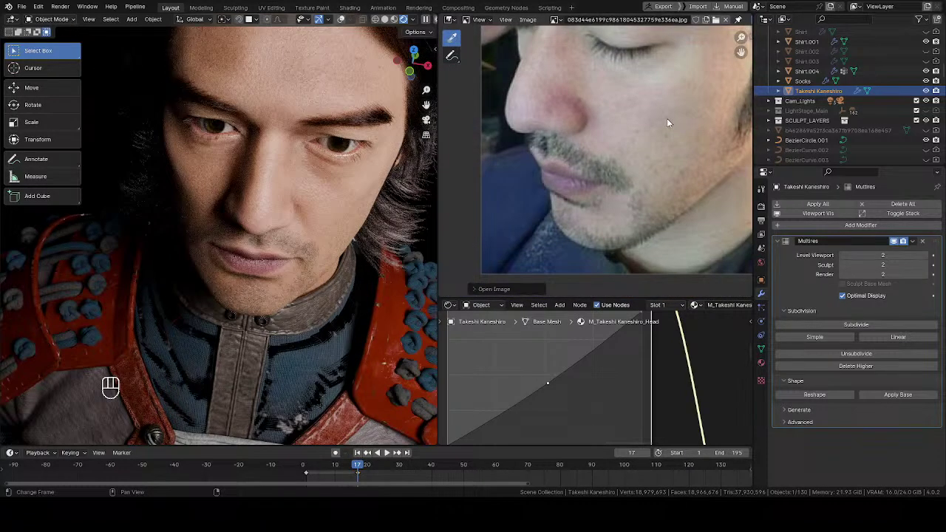
{"action": "middle_click_drag", "start_coordinate": [295, 255], "coordinate": [117, 249]}
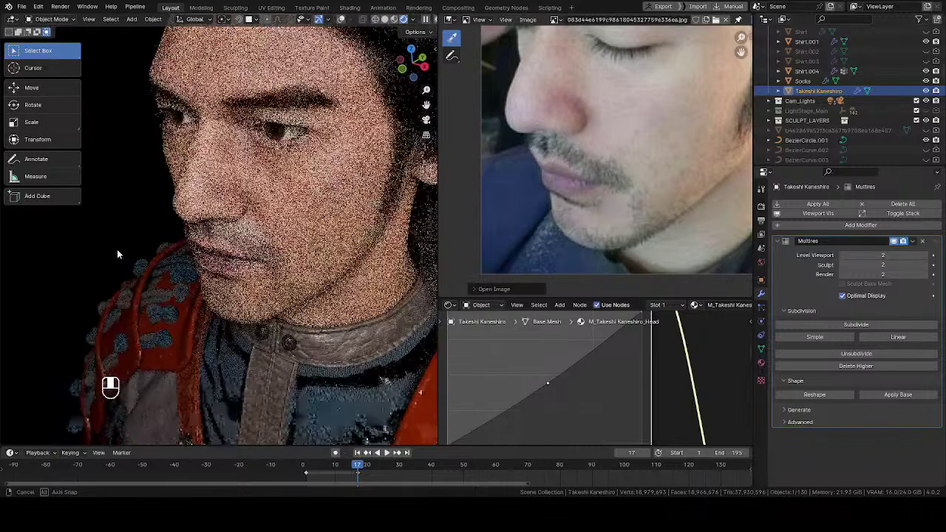
{"action": "middle_click_drag", "start_coordinate": [259, 252], "coordinate": [261, 227]}
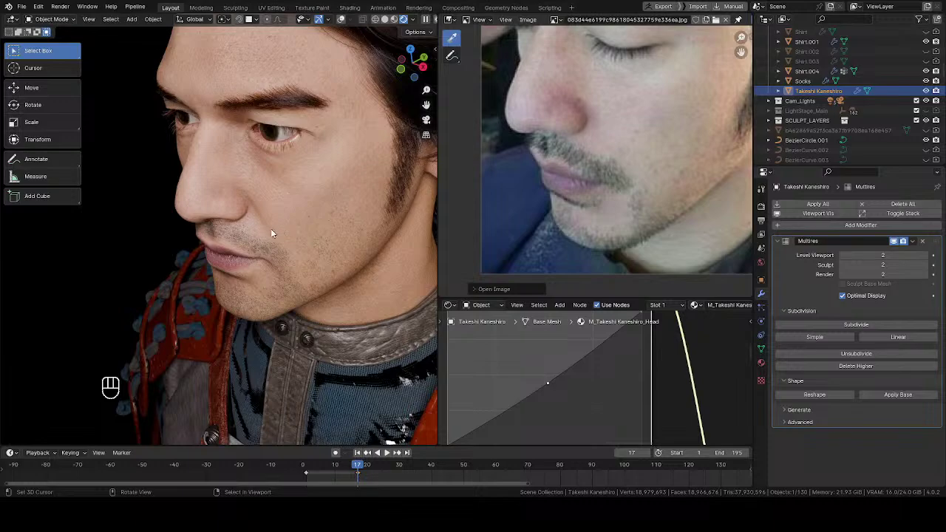
{"action": "middle_click_drag", "start_coordinate": [270, 232], "coordinate": [254, 217]}
{"action": "scroll", "coordinate": [548, 219], "scroll_direction": "down", "scroll_amount": 2}
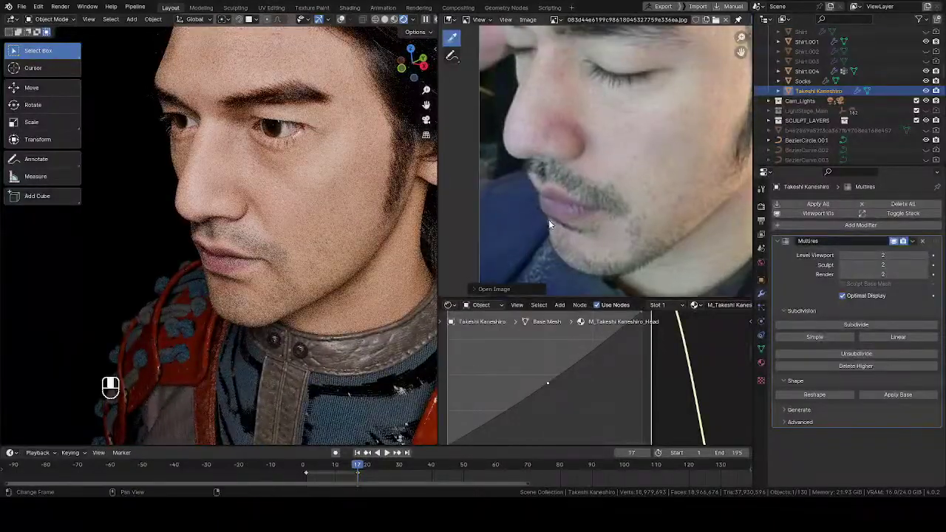
{"action": "mouse_move", "coordinate": [231, 223]}
{"action": "middle_mouse_down"}
{"action": "mouse_move", "coordinate": [255, 218]}
{"action": "mouse_move", "coordinate": [248, 223]}
{"action": "middle_mouse_up"}
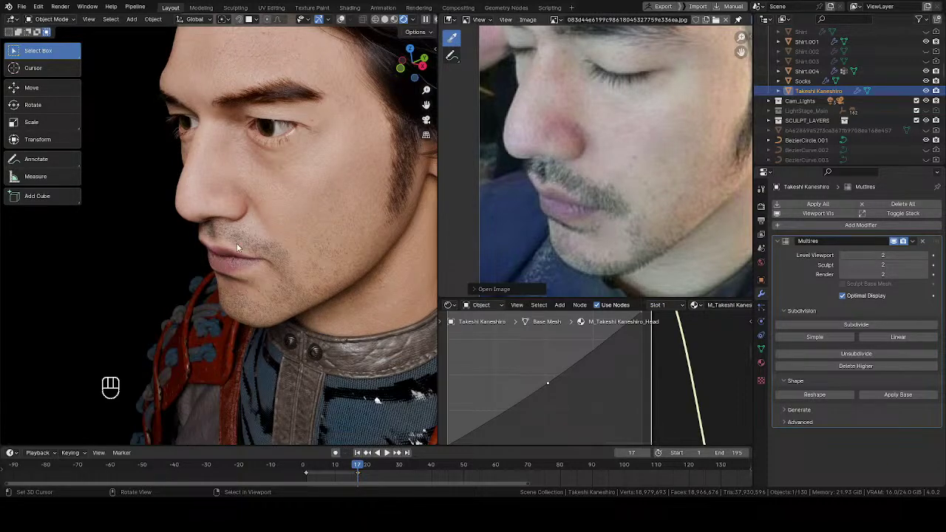
Show the head in Solid shading, enter Sculpt Mode and set up an enlarged Grab brush with X symmetry around the nose and mouth
{"action": "middle_click_drag", "start_coordinate": [238, 247], "coordinate": [239, 249]}
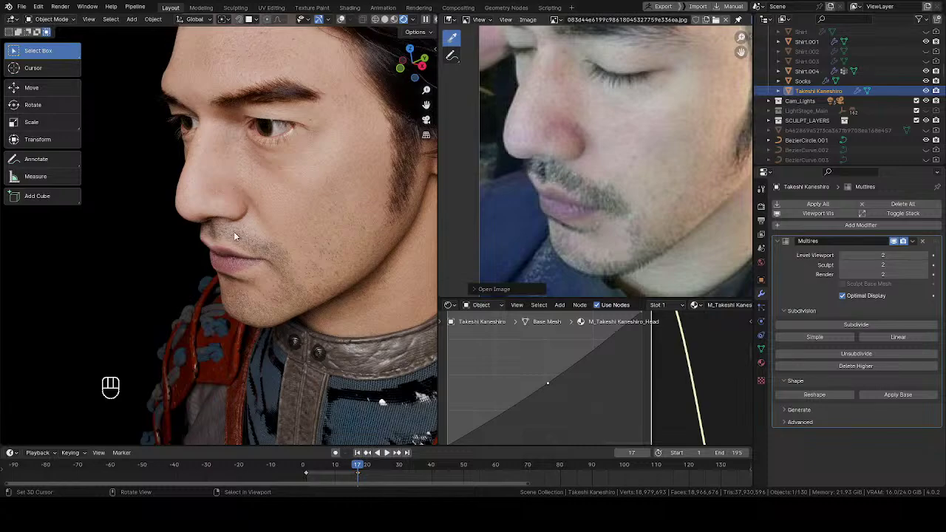
{"action": "mouse_move", "coordinate": [239, 255]}
{"action": "middle_mouse_down"}
{"action": "mouse_move", "coordinate": [266, 278]}
{"action": "mouse_move", "coordinate": [260, 290]}
{"action": "mouse_move", "coordinate": [246, 279]}
{"action": "mouse_move", "coordinate": [164, 280]}
{"action": "middle_mouse_up"}
{"action": "key", "text": "z"}
{"action": "left_click", "coordinate": [336, 278]}
{"action": "scroll", "coordinate": [259, 289], "scroll_direction": "up", "scroll_amount": 5}
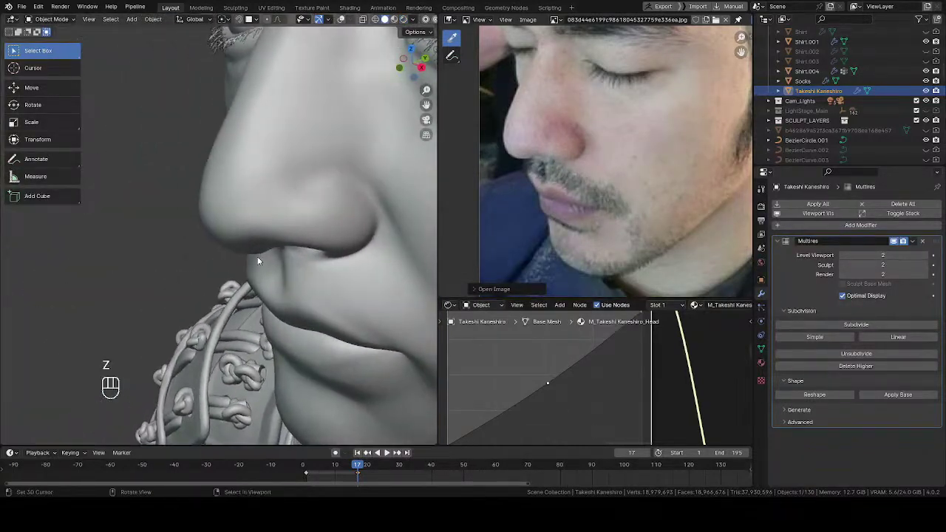
{"action": "key", "text": "Tab"}
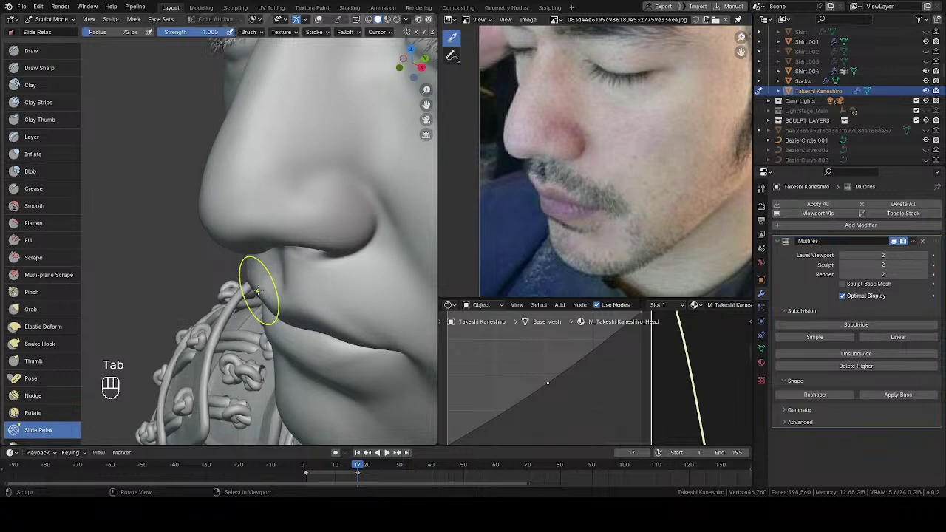
{"action": "key", "text": "g"}
{"action": "key", "text": "f"}
{"action": "left_click", "coordinate": [305, 306]}
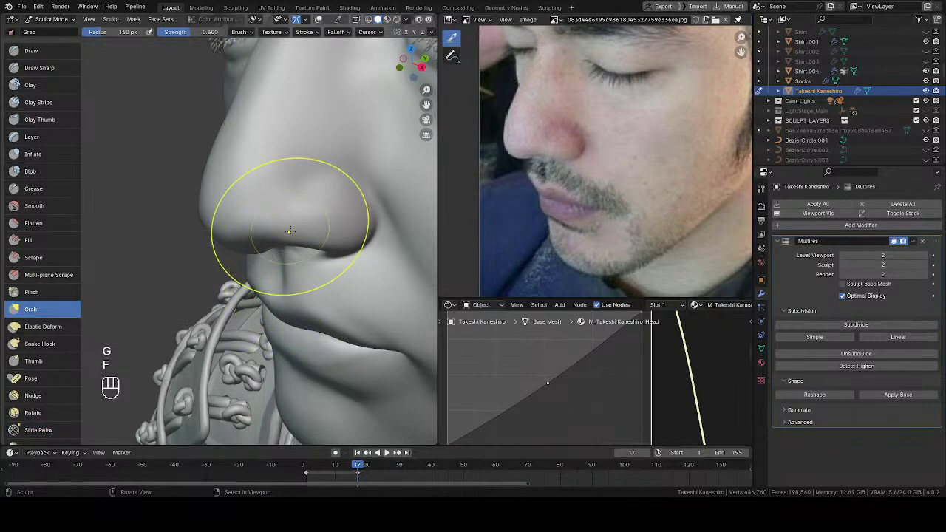
{"action": "key", "text": "q"}
{"action": "left_click", "coordinate": [235, 251]}
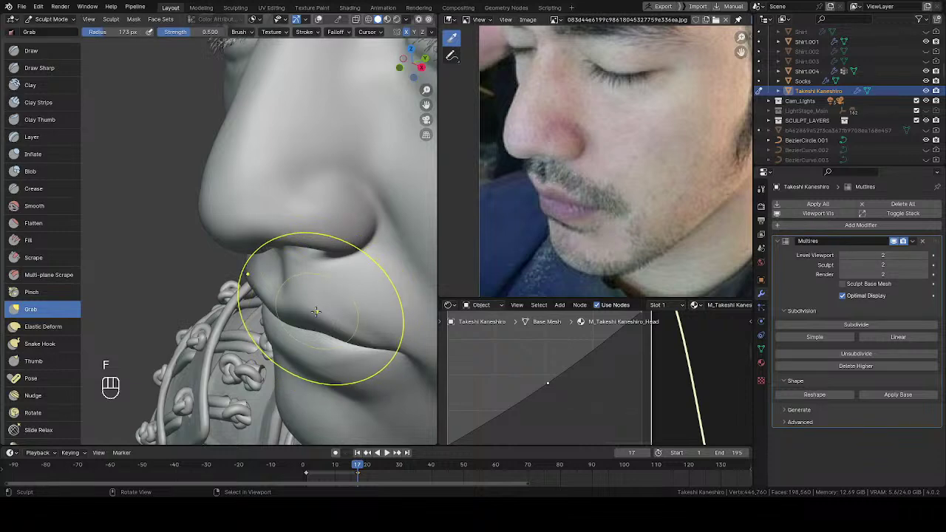
Try to reshape the upper lip below the nostril with a small 173 px Grab stroke
{"action": "key", "text": "f"}
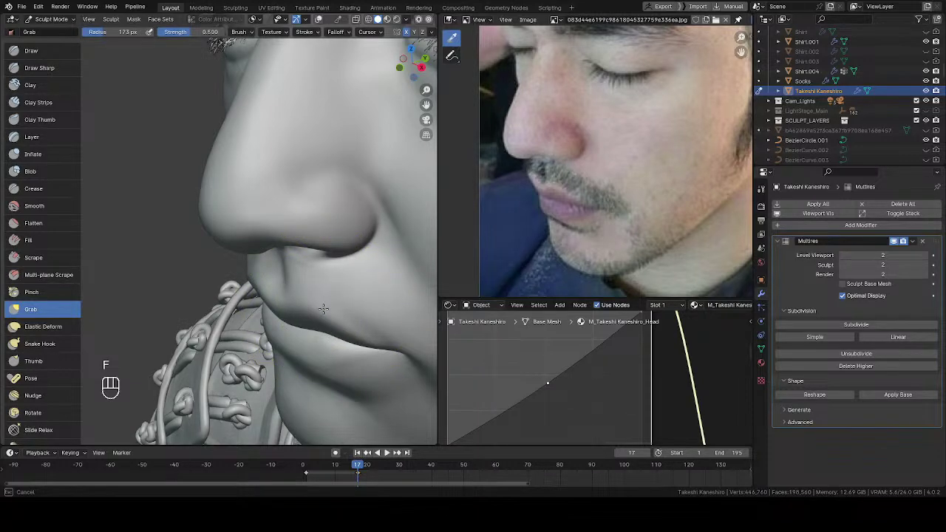
{"action": "left_click_drag", "start_coordinate": [327, 306], "coordinate": [330, 304]}
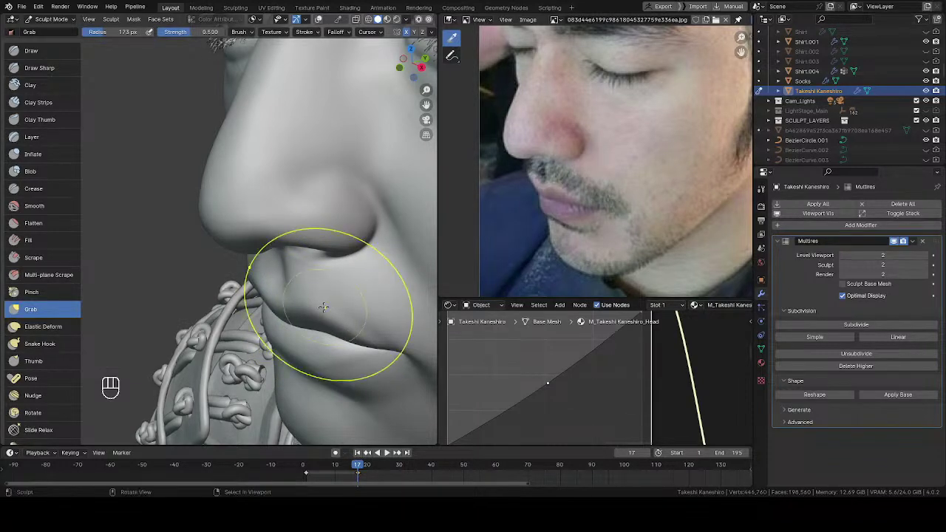
{"action": "middle_click_drag", "start_coordinate": [327, 302], "coordinate": [352, 278]}
{"action": "key", "text": "ctrl+z"}
Nudge the upper lip slightly with the Grab brush at a radius of about 178 px
{"action": "middle_click_drag", "start_coordinate": [255, 297], "coordinate": [306, 306]}
{"action": "key", "text": "f"}
{"action": "left_click", "coordinate": [310, 310]}
{"action": "key", "text": "f"}
{"action": "left_click_drag", "start_coordinate": [306, 321], "coordinate": [306, 314]}
{"action": "middle_click_drag", "start_coordinate": [267, 311], "coordinate": [287, 311]}
{"action": "key", "text": "f"}
{"action": "left_click", "coordinate": [291, 311]}
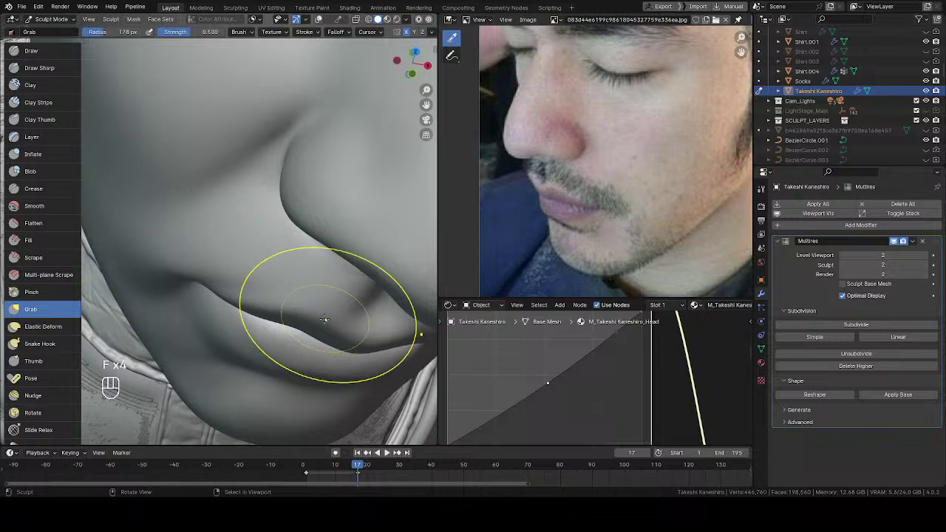
Refine the upper lip beside the philtrum using the Grab brush, reducing its radius from 164 px to 149 px
{"action": "key", "text": "f"}
{"action": "left_click", "coordinate": [319, 319]}
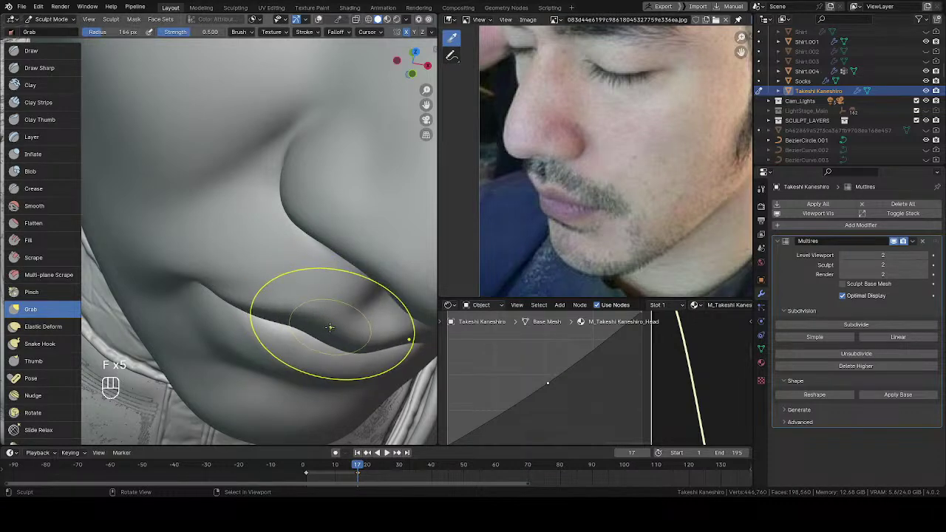
{"action": "key", "text": "f"}
{"action": "left_click", "coordinate": [312, 318]}
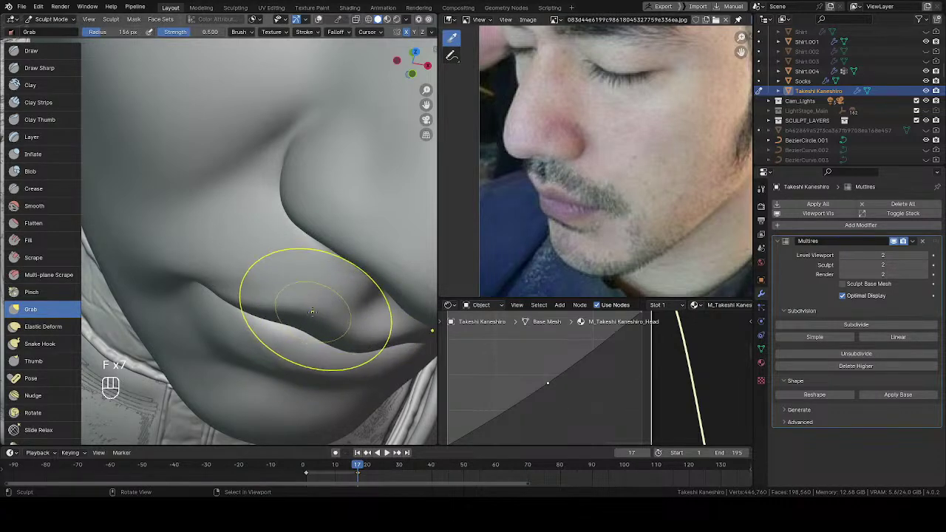
{"action": "mouse_move", "coordinate": [312, 311]}
{"action": "middle_mouse_down"}
{"action": "mouse_move", "coordinate": [64, 189]}
{"action": "mouse_move", "coordinate": [297, 287]}
{"action": "mouse_move", "coordinate": [301, 296]}
{"action": "mouse_move", "coordinate": [212, 210]}
{"action": "mouse_move", "coordinate": [274, 238]}
{"action": "mouse_move", "coordinate": [344, 220]}
{"action": "mouse_move", "coordinate": [289, 240]}
{"action": "mouse_move", "coordinate": [244, 180]}
{"action": "mouse_move", "coordinate": [321, 186]}
{"action": "mouse_move", "coordinate": [273, 226]}
{"action": "mouse_move", "coordinate": [305, 211]}
{"action": "middle_mouse_up"}
{"action": "key", "text": "f"}
{"action": "left_click", "coordinate": [281, 289]}
{"action": "key", "text": "f"}
{"action": "key", "text": "f"}
Save the file and save the head's sculpt changes to the active sculpt layer
{"action": "key", "text": "ctrl+s"}
{"action": "key", "text": "n"}
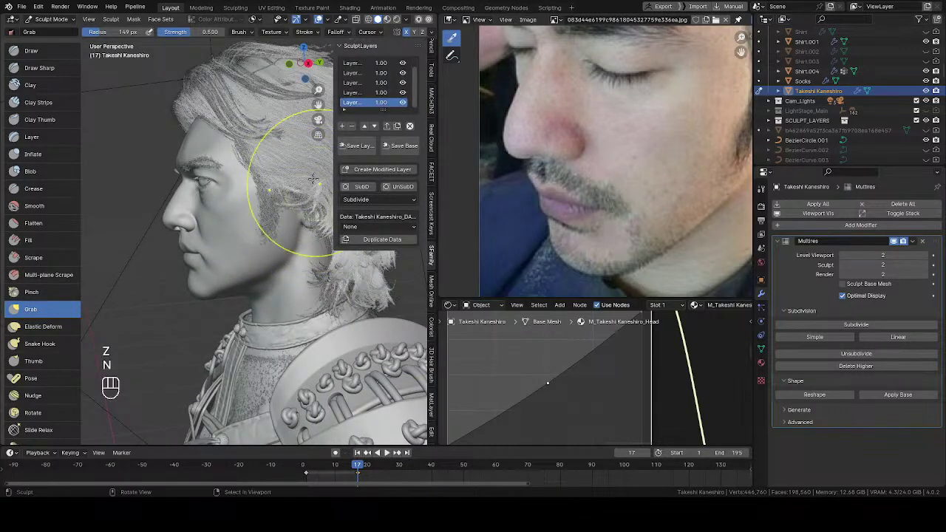
{"action": "key", "text": "q"}
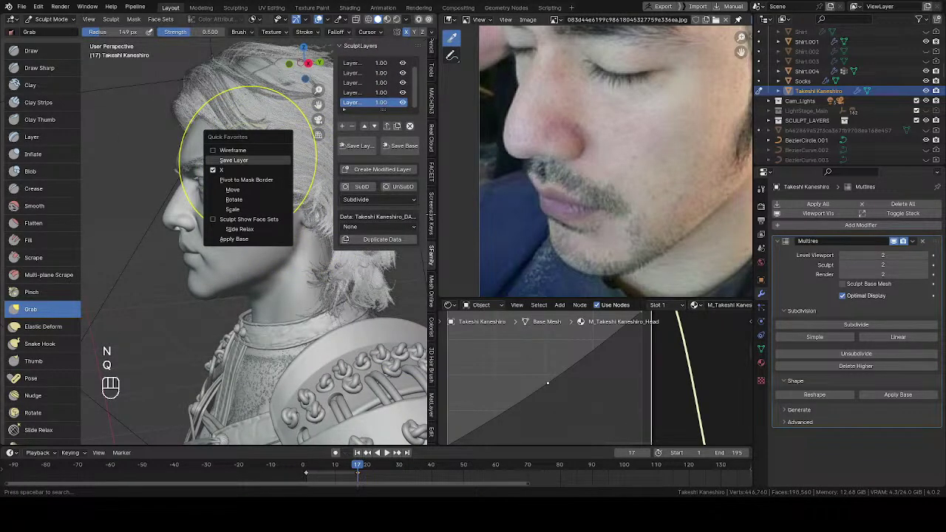
{"action": "left_click", "coordinate": [234, 160]}
Switch to the first EASYREF camera reference and frame the profile between nose and upper lip
{"action": "left_click", "coordinate": [431, 77]}
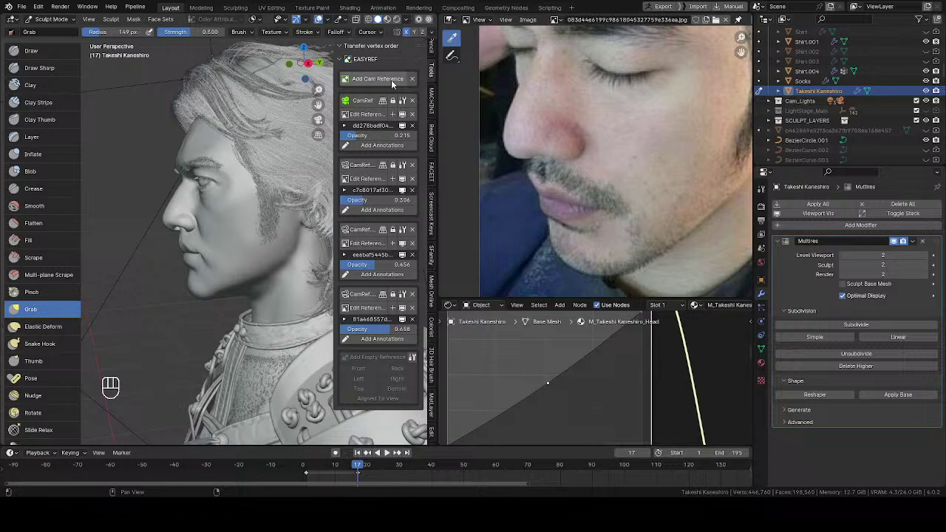
{"action": "left_click", "coordinate": [361, 104]}
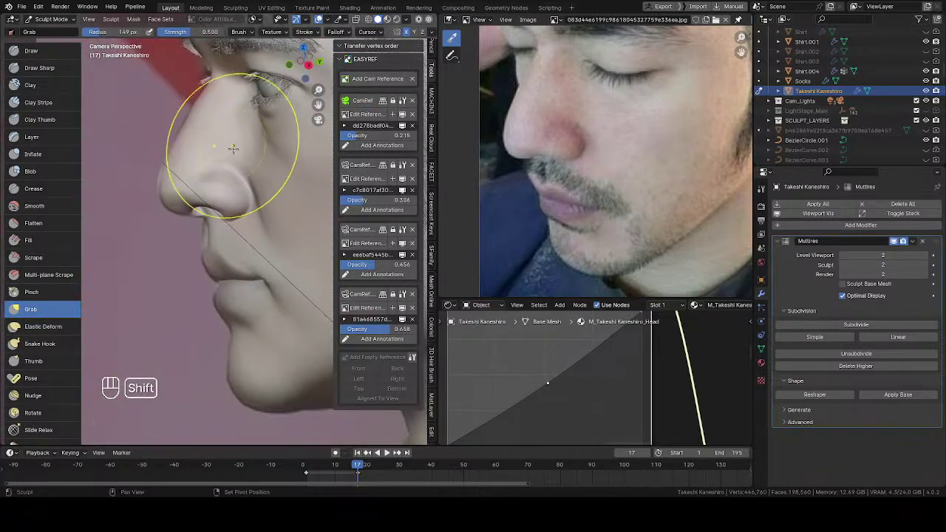
{"action": "middle_click_drag", "start_coordinate": [250, 178], "coordinate": [282, 124], "text": "ctrl"}
{"action": "middle_click_drag", "start_coordinate": [158, 258], "coordinate": [229, 232], "text": "shift"}
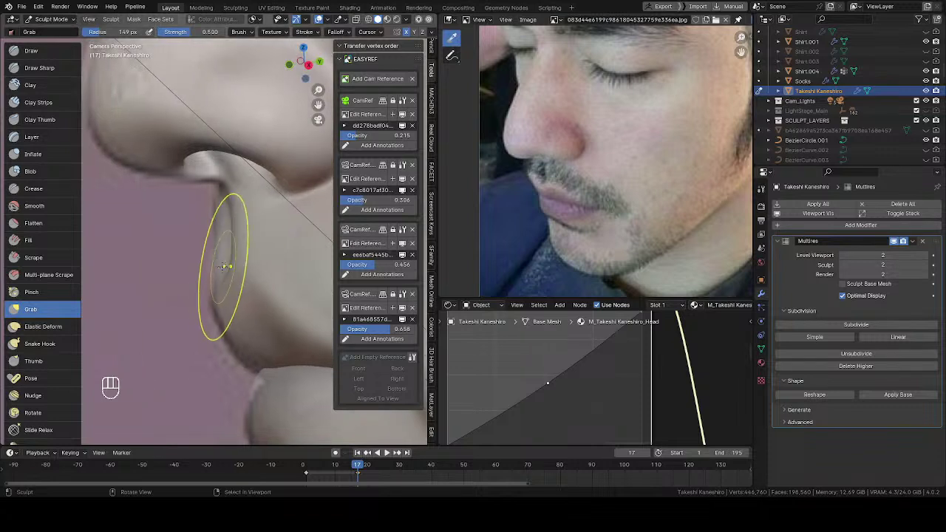
Adjust the upper lip's profile below the nose against the camera reference with a 137 px Grab brush
{"action": "key", "text": "f"}
{"action": "key", "text": "f"}
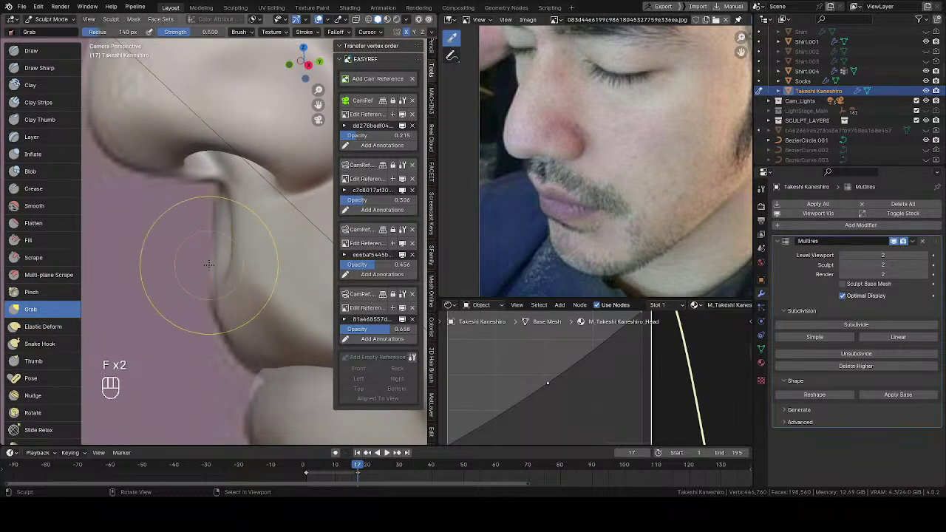
{"action": "key", "text": "f"}
{"action": "left_click", "coordinate": [209, 264]}
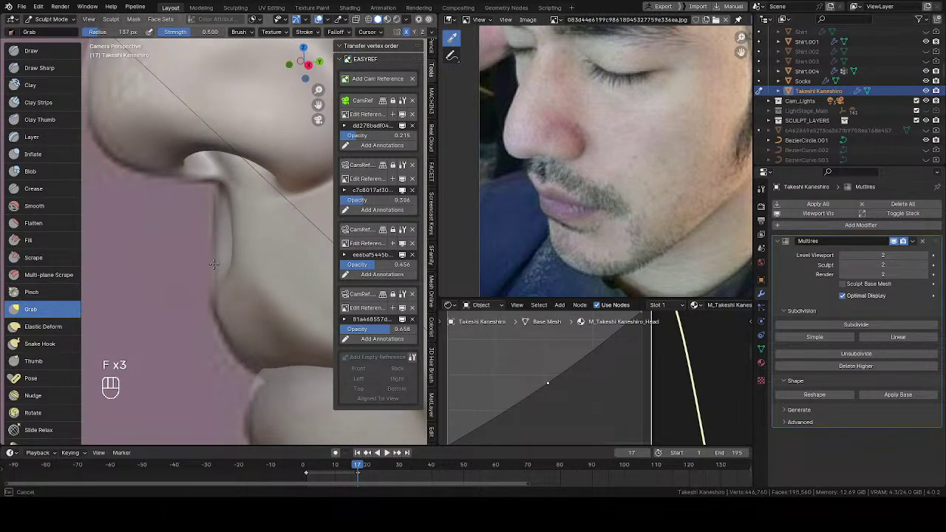
{"action": "left_click_drag", "start_coordinate": [216, 264], "coordinate": [219, 263]}
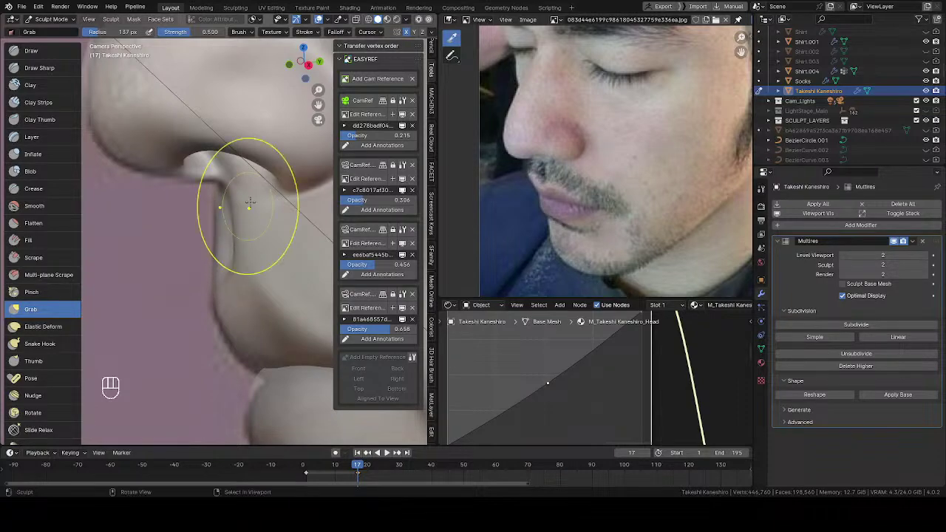
Return the head to Object Mode and show the bust in Rendered shading
{"action": "scroll", "coordinate": [250, 210], "scroll_direction": "down", "scroll_amount": 10}
{"action": "middle_click_drag", "start_coordinate": [248, 235], "coordinate": [318, 245]}
{"action": "scroll", "coordinate": [209, 220], "scroll_direction": "up", "scroll_amount": 2}
{"action": "mouse_move", "coordinate": [199, 215]}
{"action": "middle_mouse_down", "text": "shift"}
{"action": "mouse_move", "coordinate": [233, 176]}
{"action": "mouse_move", "coordinate": [238, 255]}
{"action": "middle_mouse_up", "text": "shift"}
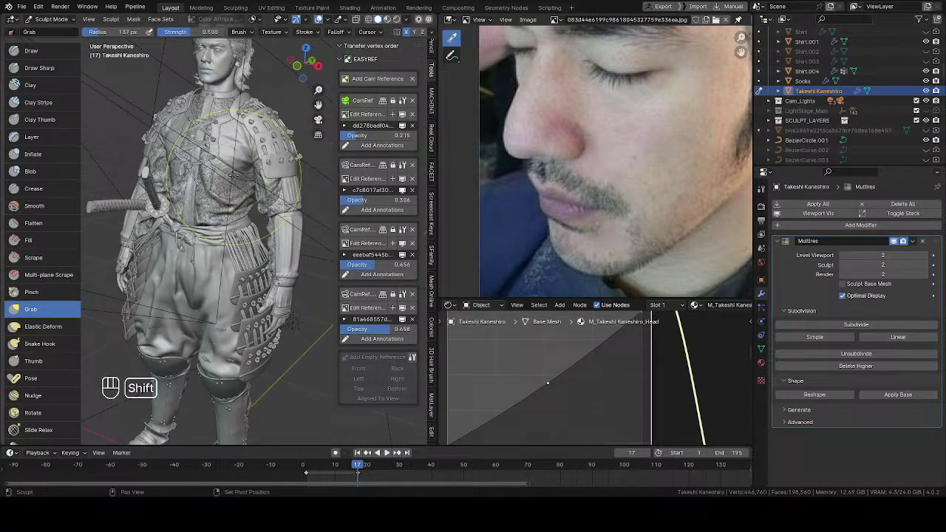
{"action": "middle_click_drag", "start_coordinate": [239, 256], "coordinate": [201, 111]}
{"action": "key", "text": "z"}
{"action": "middle_click_drag", "start_coordinate": [201, 111], "coordinate": [249, 274], "text": "shift"}
{"action": "middle_click_drag", "start_coordinate": [250, 274], "coordinate": [251, 166], "text": "ctrl"}
{"action": "mouse_move", "coordinate": [229, 325]}
{"action": "middle_mouse_down", "text": "shift"}
{"action": "mouse_move", "coordinate": [251, 236]}
{"action": "mouse_move", "coordinate": [217, 235]}
{"action": "mouse_move", "coordinate": [259, 240]}
{"action": "mouse_move", "coordinate": [219, 200]}
{"action": "mouse_move", "coordinate": [190, 211]}
{"action": "mouse_move", "coordinate": [247, 223]}
{"action": "mouse_move", "coordinate": [222, 195]}
{"action": "middle_mouse_up", "text": "shift"}
{"action": "scroll", "coordinate": [229, 214], "scroll_direction": "down", "scroll_amount": 3}
{"action": "key", "text": "Tab"}
{"action": "left_click", "coordinate": [125, 214]}
{"action": "key", "text": "z"}
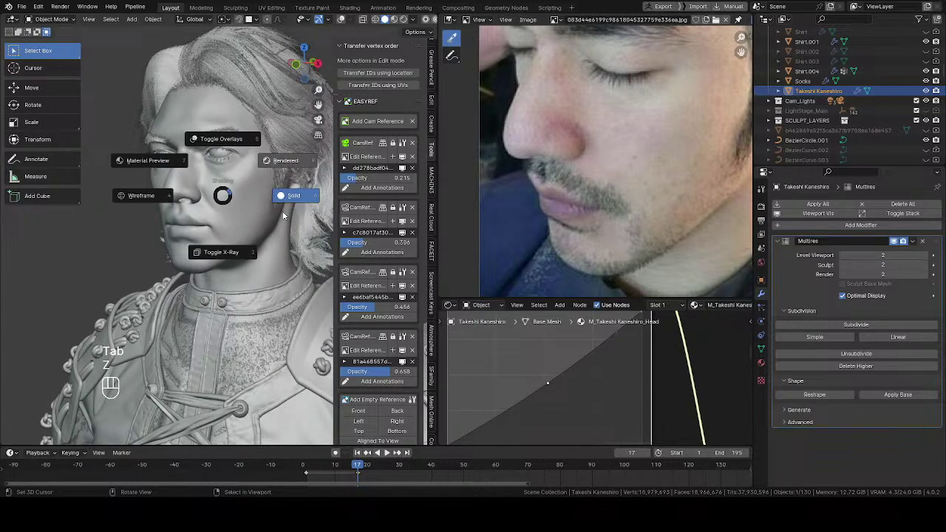
{"action": "key", "text": "n"}
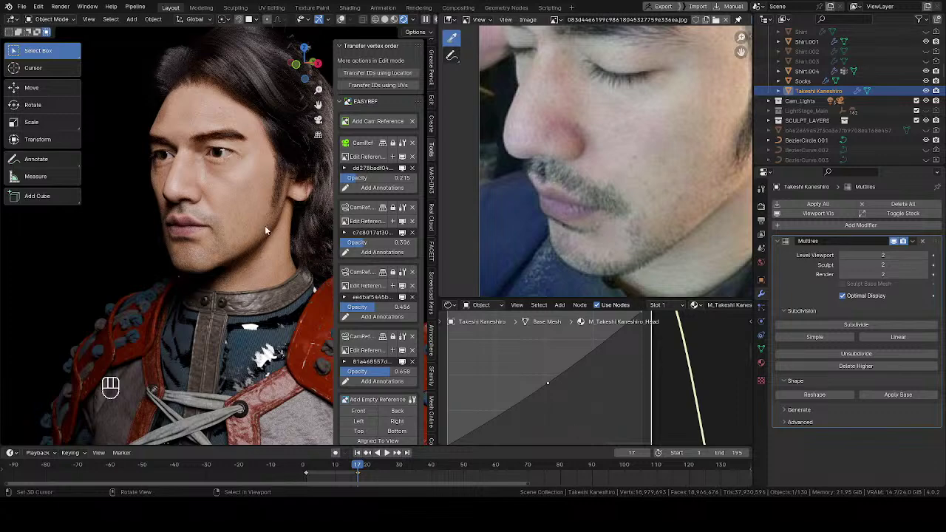
Open the black-and-white portrait beside the tree trunk as reference and compare the rendered face with it from several angles
{"action": "middle_click_drag", "start_coordinate": [264, 225], "coordinate": [166, 269]}
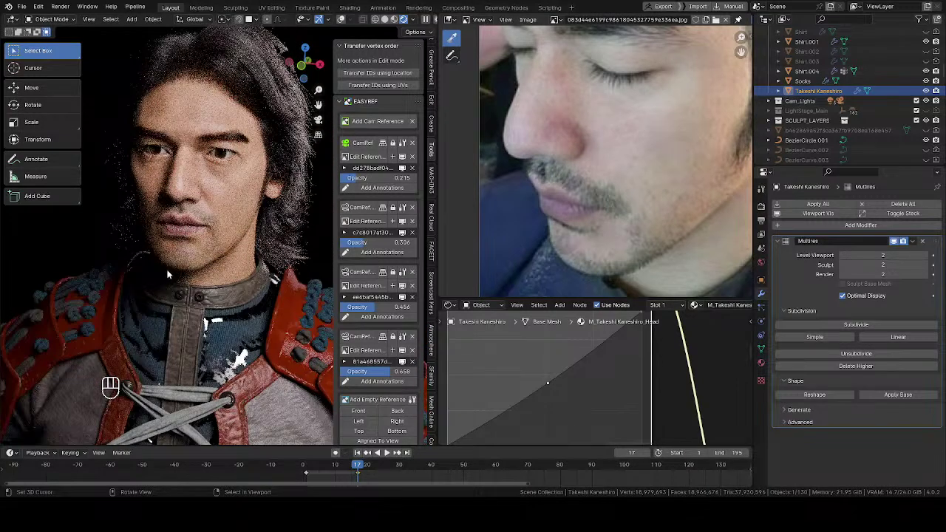
{"action": "scroll", "coordinate": [571, 169], "scroll_direction": "down", "scroll_amount": 3}
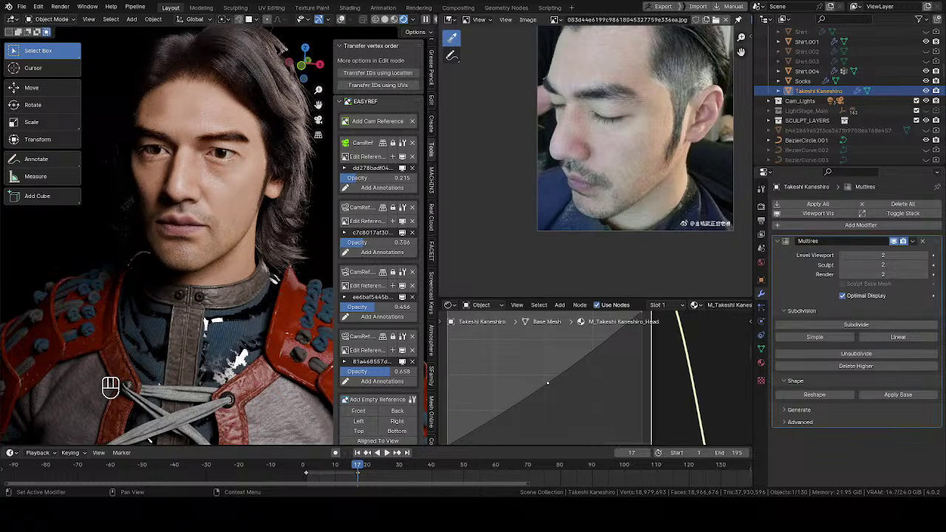
{"action": "left_click_drag", "start_coordinate": [600, 179], "coordinate": [599, 178]}
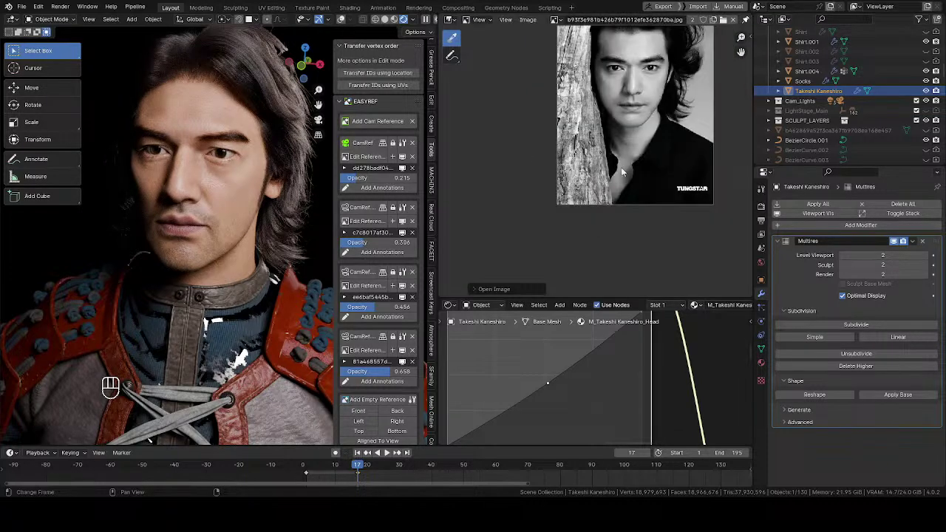
{"action": "middle_click_drag", "start_coordinate": [668, 144], "coordinate": [634, 183]}
{"action": "middle_click_drag", "start_coordinate": [211, 236], "coordinate": [229, 223]}
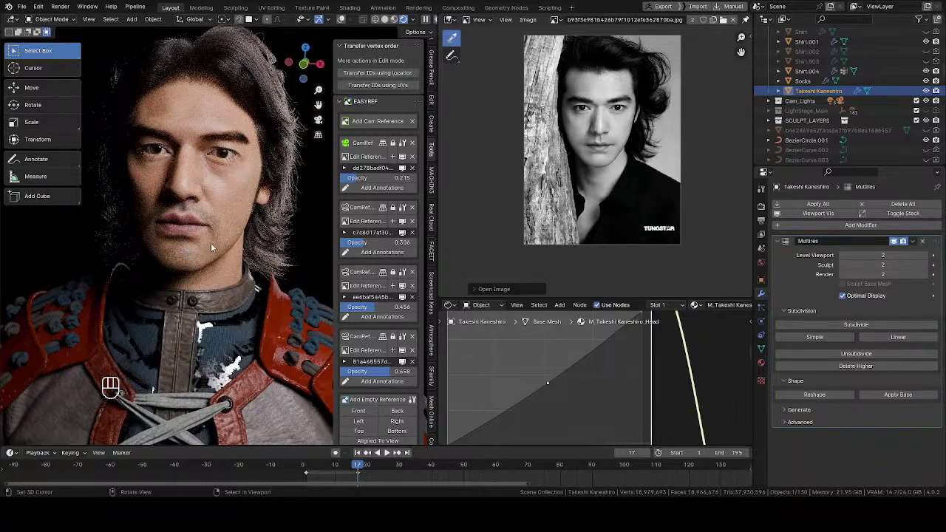
{"action": "middle_click_drag", "start_coordinate": [211, 246], "coordinate": [190, 244]}
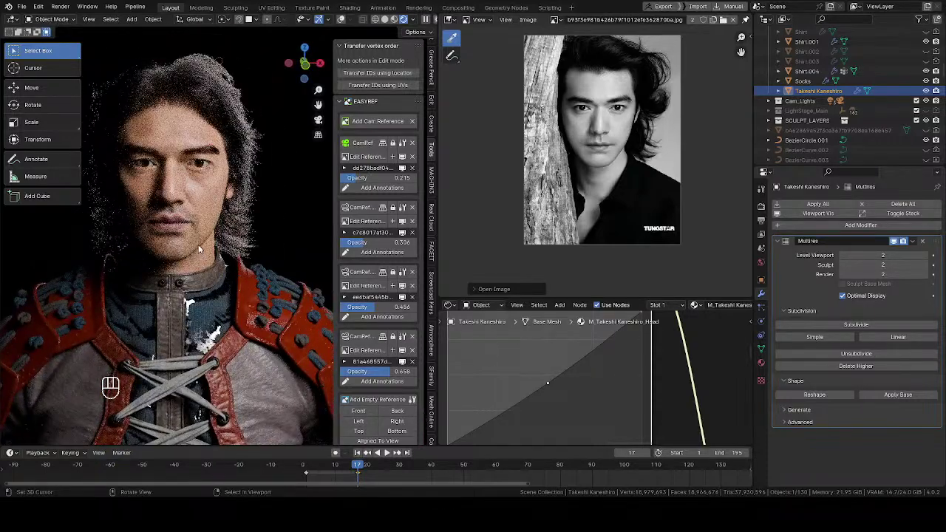
{"action": "middle_click_drag", "start_coordinate": [200, 245], "coordinate": [112, 222]}
{"action": "middle_click_drag", "start_coordinate": [184, 225], "coordinate": [288, 232]}
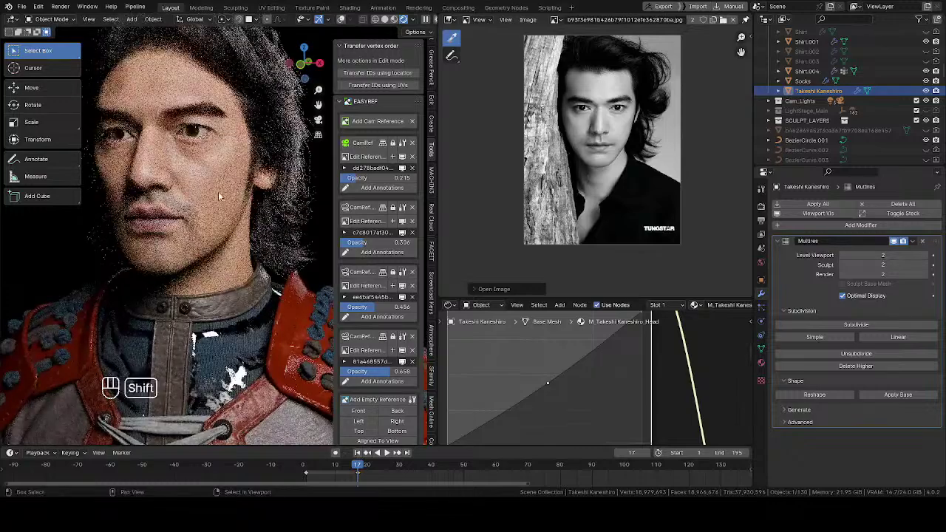
Examine the eyes, lower lids and surrounding skin up close in the render, and check the head's profile with the sidebar hidden
{"action": "middle_click_drag", "start_coordinate": [219, 197], "coordinate": [236, 233], "text": "shift"}
{"action": "scroll", "coordinate": [229, 221], "scroll_direction": "up", "scroll_amount": 6}
{"action": "scroll", "coordinate": [175, 217], "scroll_direction": "up", "scroll_amount": 6}
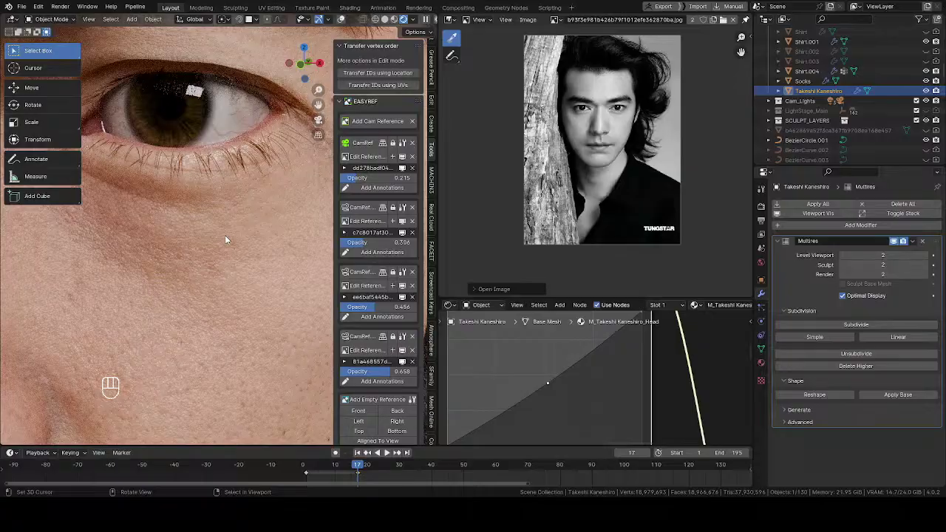
{"action": "scroll", "coordinate": [225, 235], "scroll_direction": "down", "scroll_amount": 5}
{"action": "middle_click_drag", "start_coordinate": [215, 244], "coordinate": [263, 267], "text": "shift"}
{"action": "scroll", "coordinate": [240, 233], "scroll_direction": "up", "scroll_amount": 6}
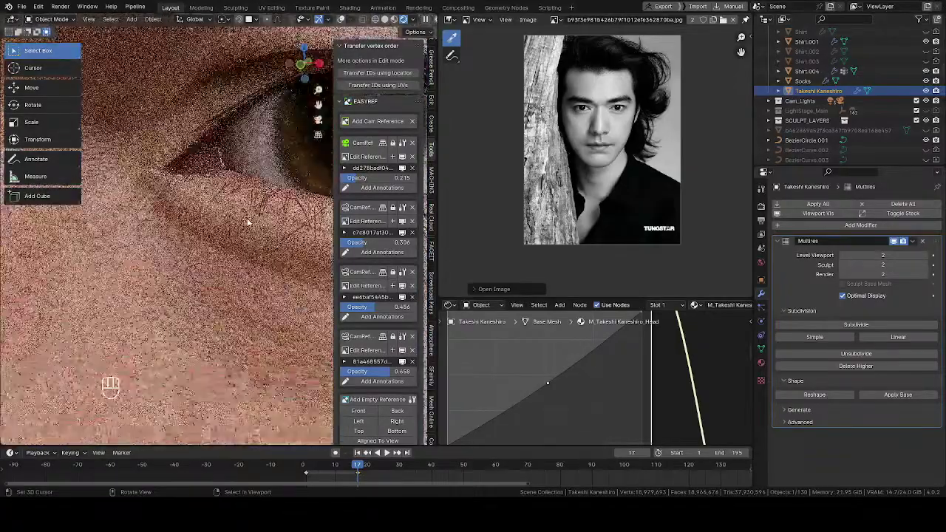
{"action": "middle_click_drag", "start_coordinate": [238, 232], "coordinate": [395, 352]}
{"action": "scroll", "coordinate": [238, 233], "scroll_direction": "down", "scroll_amount": 5}
{"action": "scroll", "coordinate": [269, 257], "scroll_direction": "down", "scroll_amount": 5}
{"action": "scroll", "coordinate": [236, 237], "scroll_direction": "down", "scroll_amount": 4}
{"action": "scroll", "coordinate": [203, 244], "scroll_direction": "down", "scroll_amount": 2}
{"action": "key", "text": "n"}
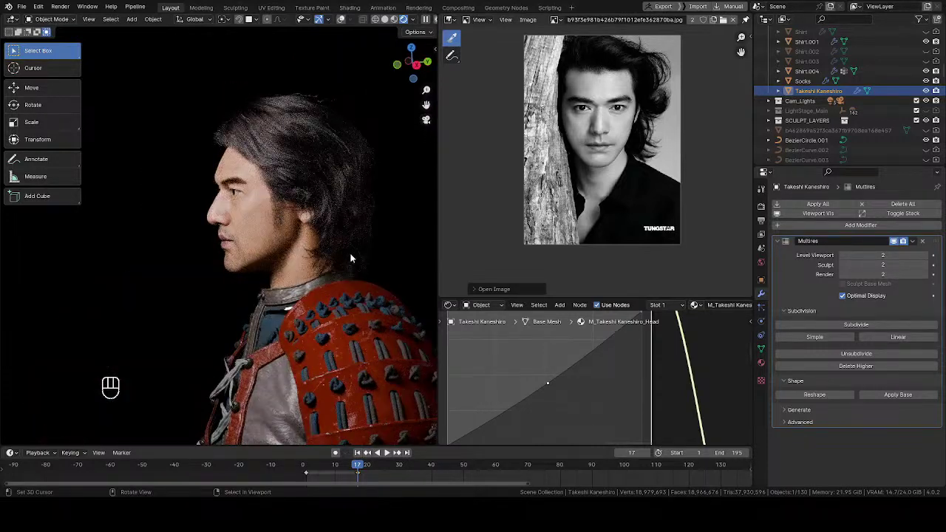
Set Camera from the Cam_Lights collection as the active scene camera and inspect the rendered face from the front
{"action": "left_click", "coordinate": [769, 101]}
{"action": "left_click", "coordinate": [804, 110]}
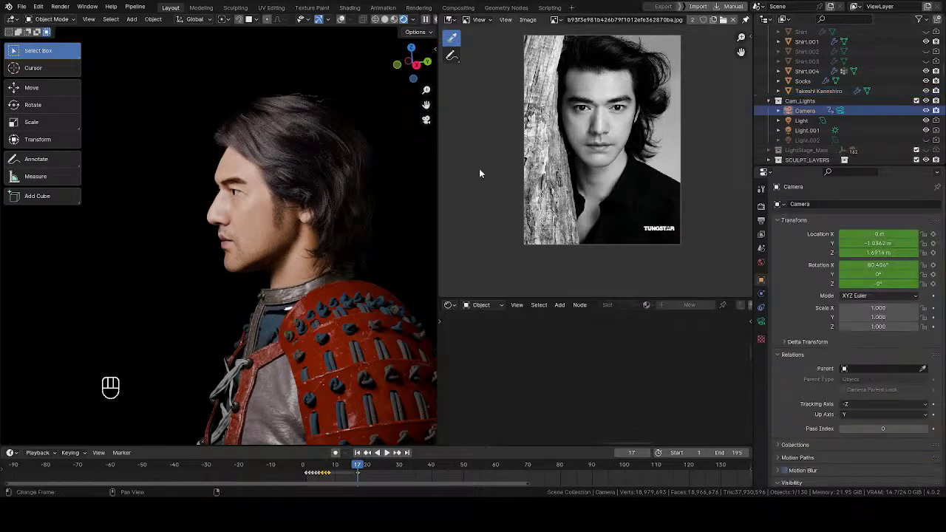
{"action": "key", "text": "q"}
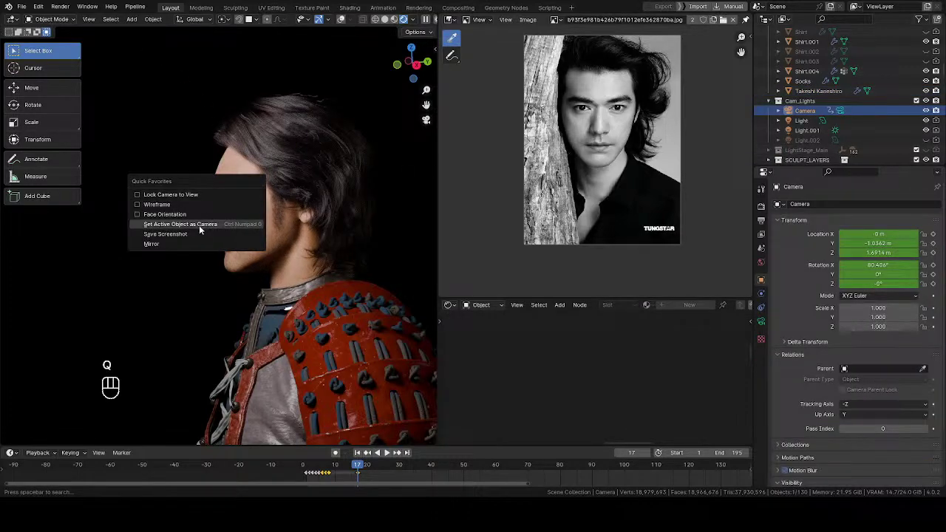
{"action": "key", "text": "Return"}
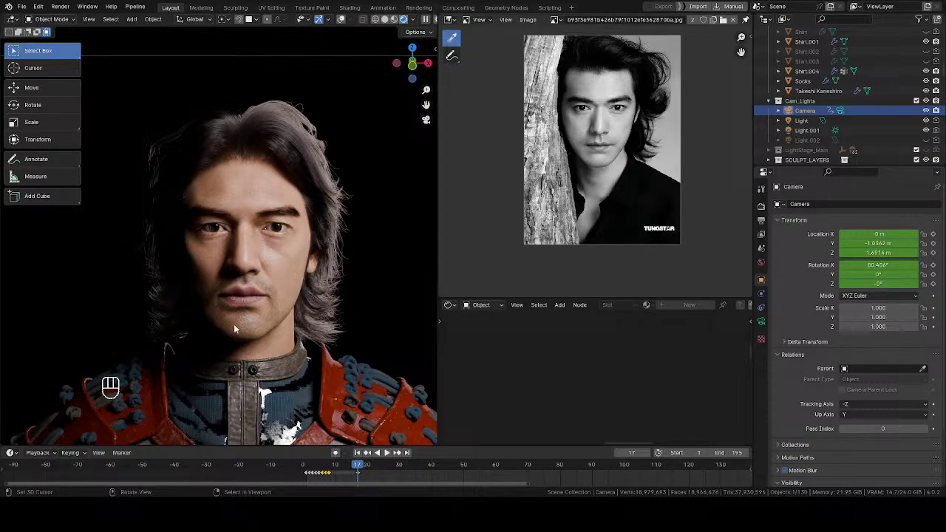
{"action": "scroll", "coordinate": [259, 348], "scroll_direction": "up", "scroll_amount": 6}
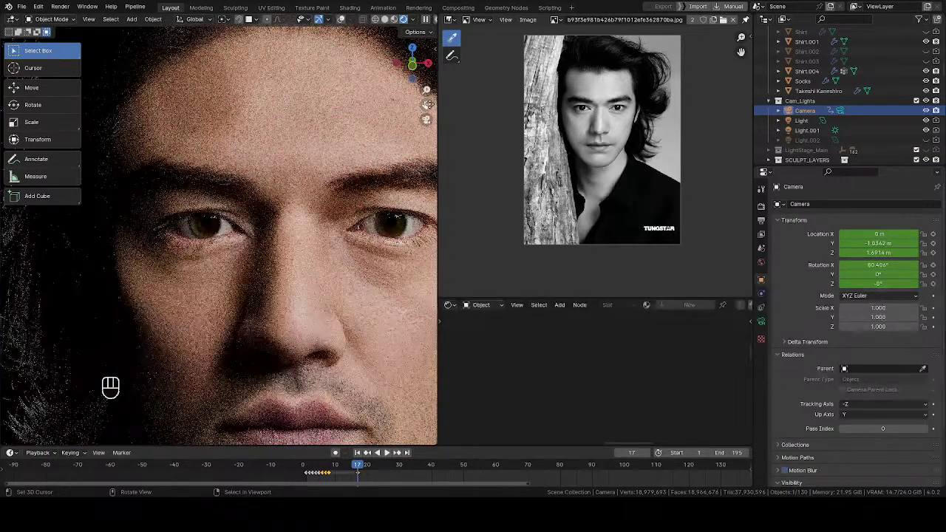
{"action": "left_click_drag", "start_coordinate": [428, 105], "coordinate": [371, 2]}
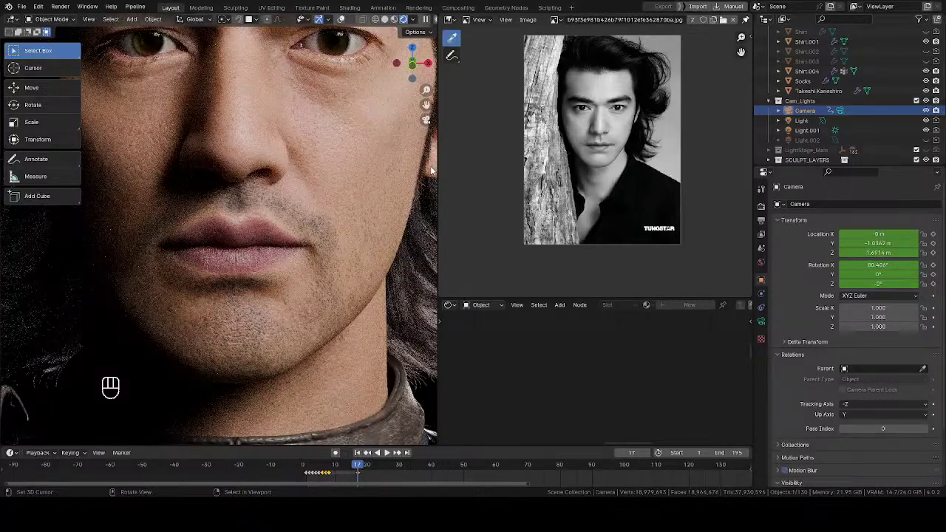
Compare the rendered lips up close with the mouth in the black-and-white portrait, ending on the whole bust
{"action": "scroll", "coordinate": [617, 154], "scroll_direction": "up", "scroll_amount": 6}
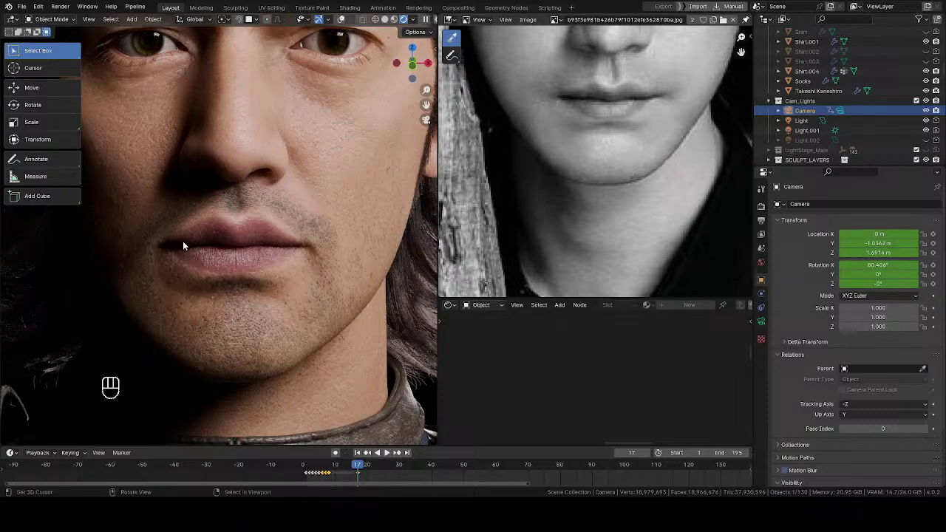
{"action": "scroll", "coordinate": [205, 230], "scroll_direction": "up", "scroll_amount": 5}
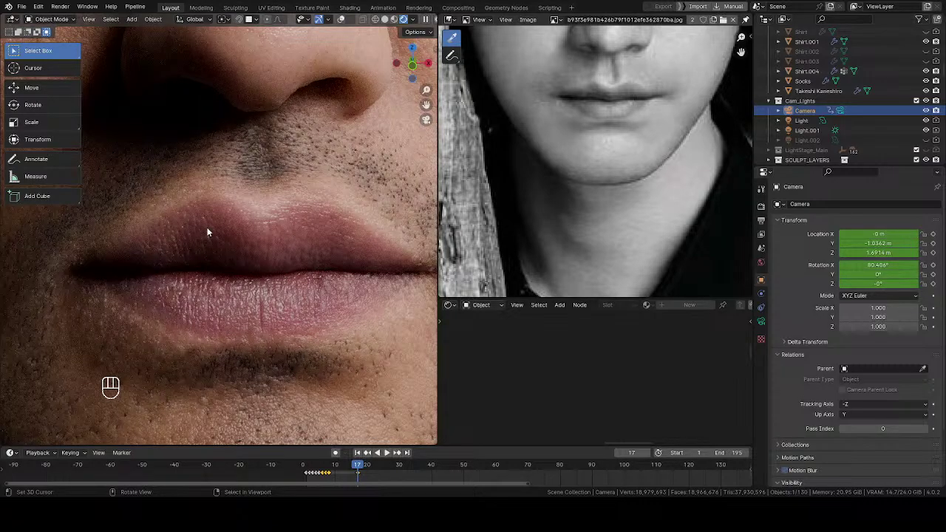
{"action": "scroll", "coordinate": [210, 238], "scroll_direction": "down", "scroll_amount": 8}
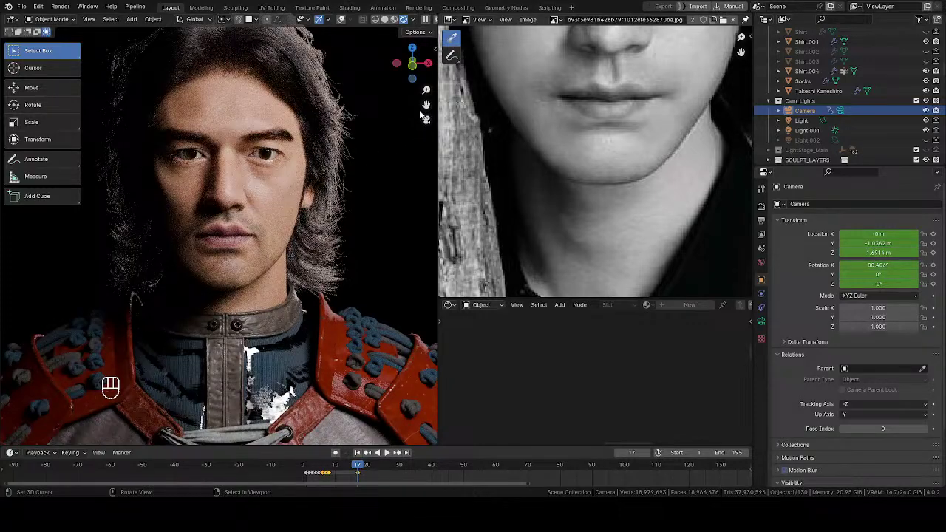
{"action": "left_click_drag", "start_coordinate": [425, 104], "coordinate": [249, 405]}
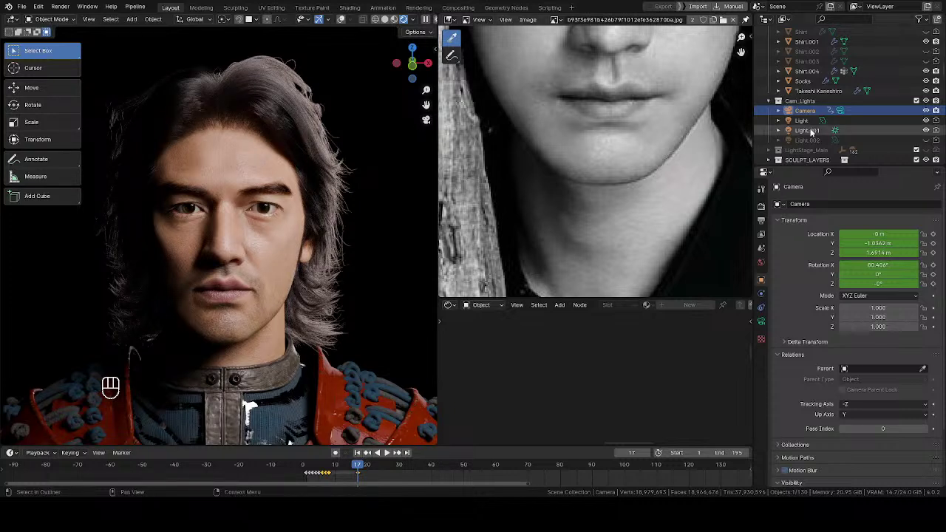
Toggle the render visibility of Light and Light.001 in Cam_Lights to compare their effect, leaving both enabled for rendering
{"action": "left_click", "coordinate": [935, 121]}
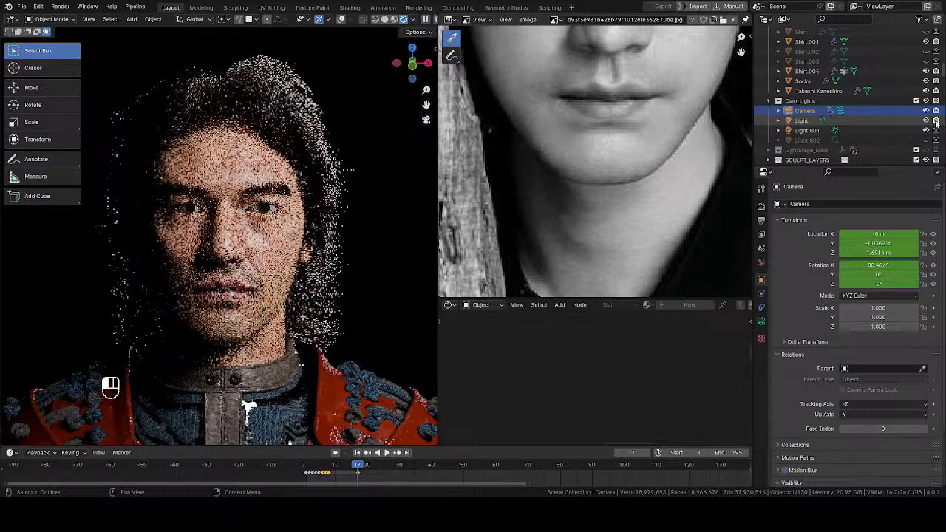
{"action": "left_click", "coordinate": [936, 120]}
{"action": "left_click", "coordinate": [936, 121]}
{"action": "left_click", "coordinate": [936, 131]}
{"action": "left_click", "coordinate": [936, 131]}
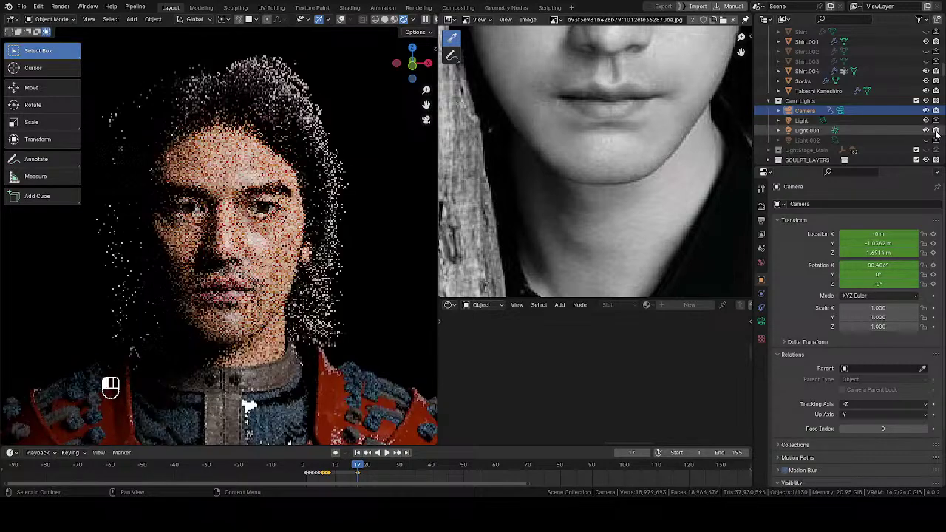
{"action": "left_click", "coordinate": [935, 132]}
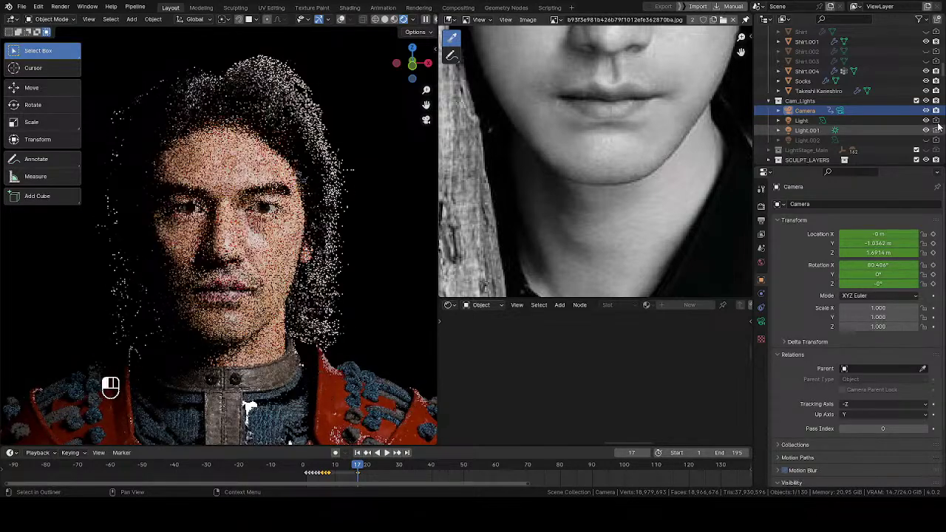
{"action": "left_click", "coordinate": [936, 121]}
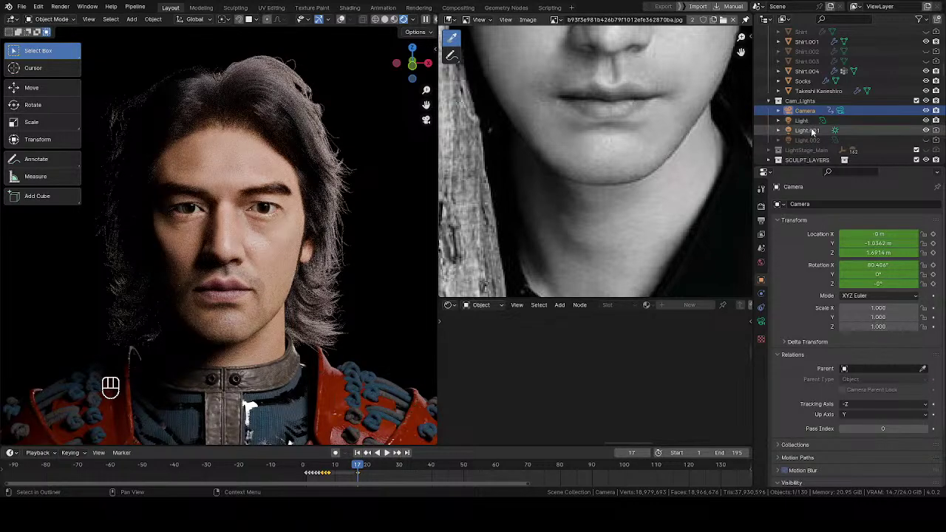
{"action": "left_click", "coordinate": [936, 131]}
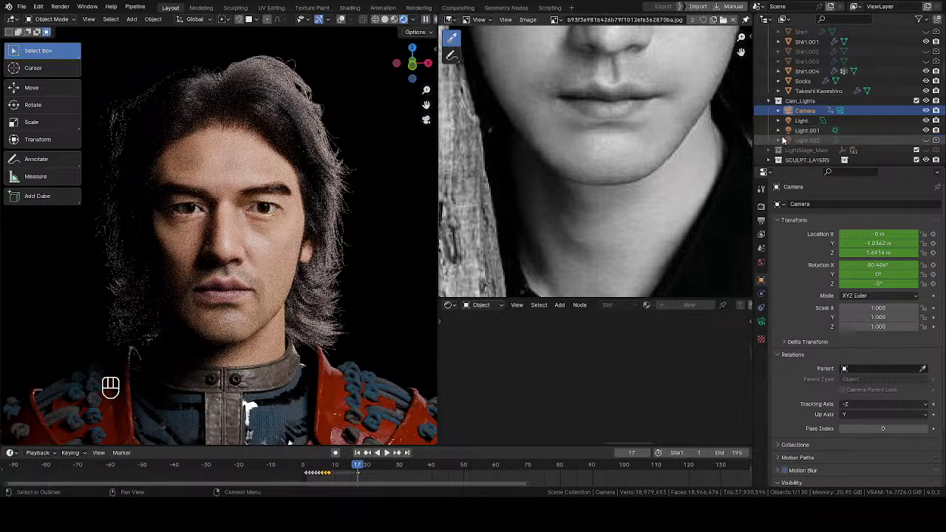
Enable Light.002 in both the viewport and renders, and compare the lit face with the portrait reference
{"action": "left_click", "coordinate": [936, 140]}
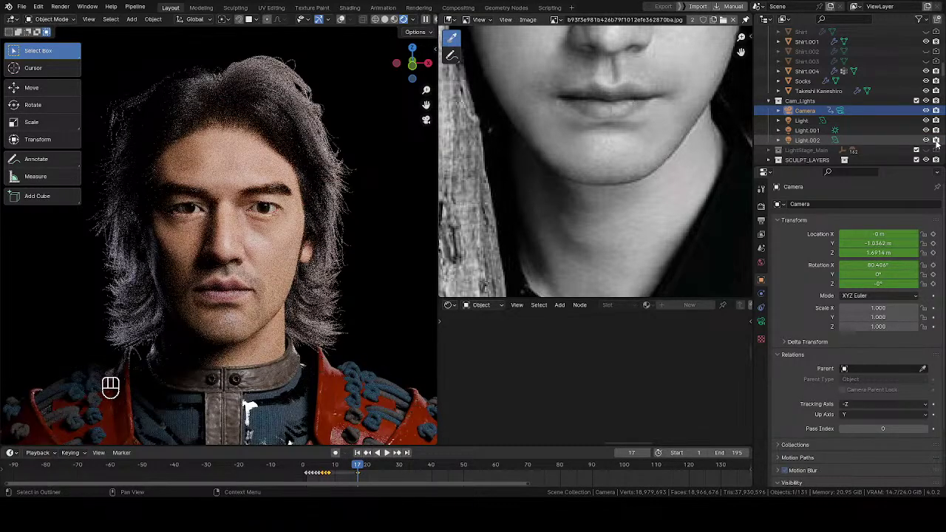
{"action": "scroll", "coordinate": [579, 189], "scroll_direction": "down", "scroll_amount": 4}
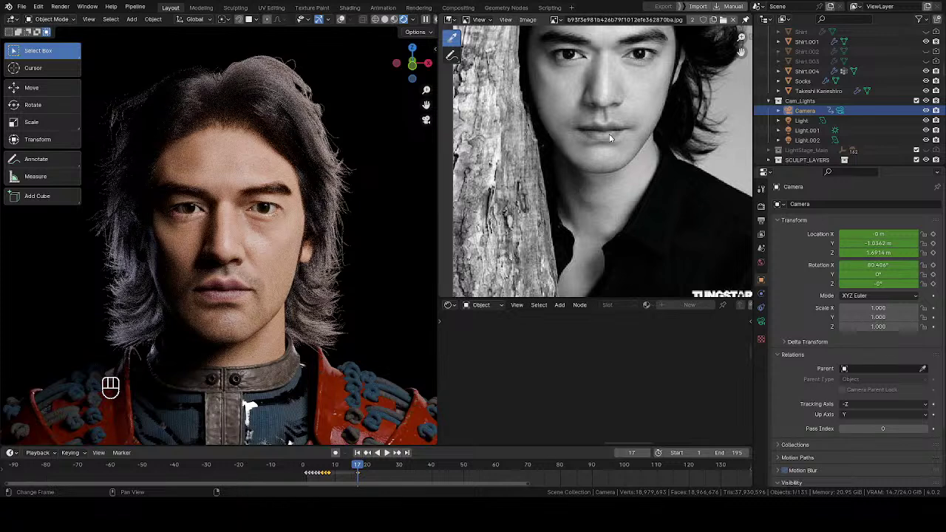
{"action": "middle_click_drag", "start_coordinate": [612, 134], "coordinate": [638, 187]}
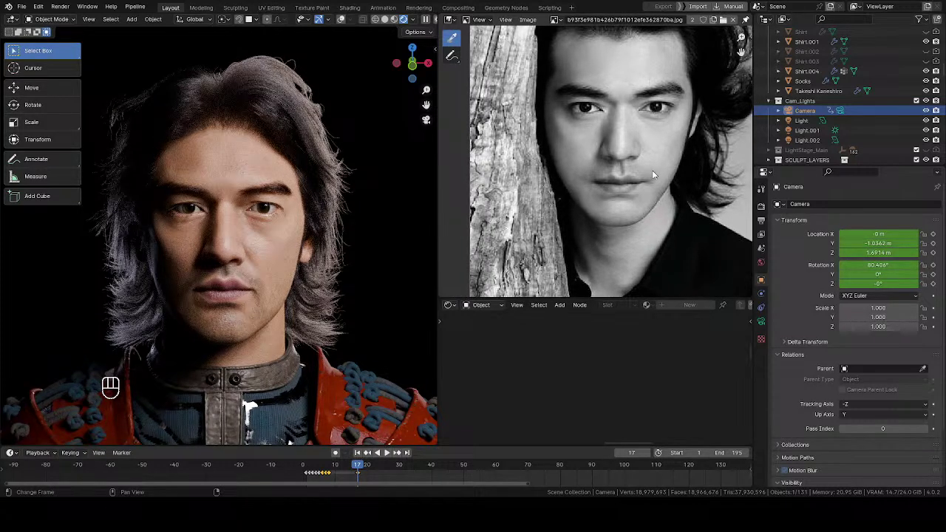